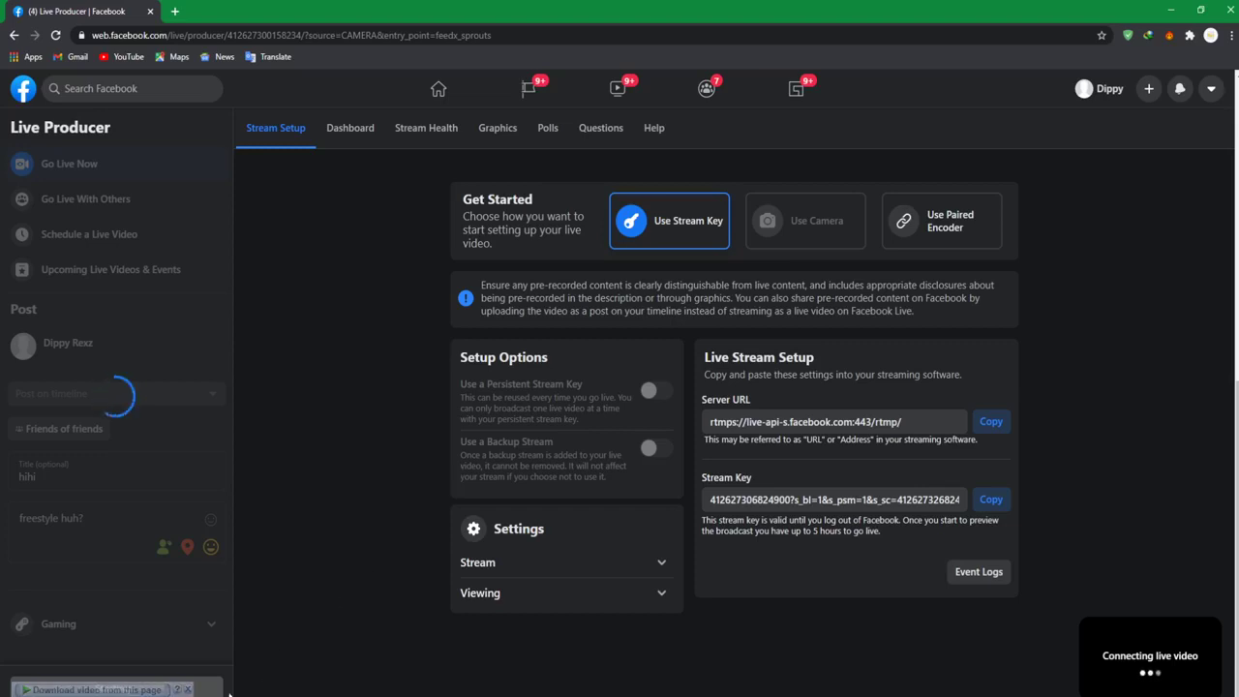
Step: Switch to FL Studio and check the effect chain on the Insert 1 mixer track
{"action": "key", "text": "alt+Tab"}
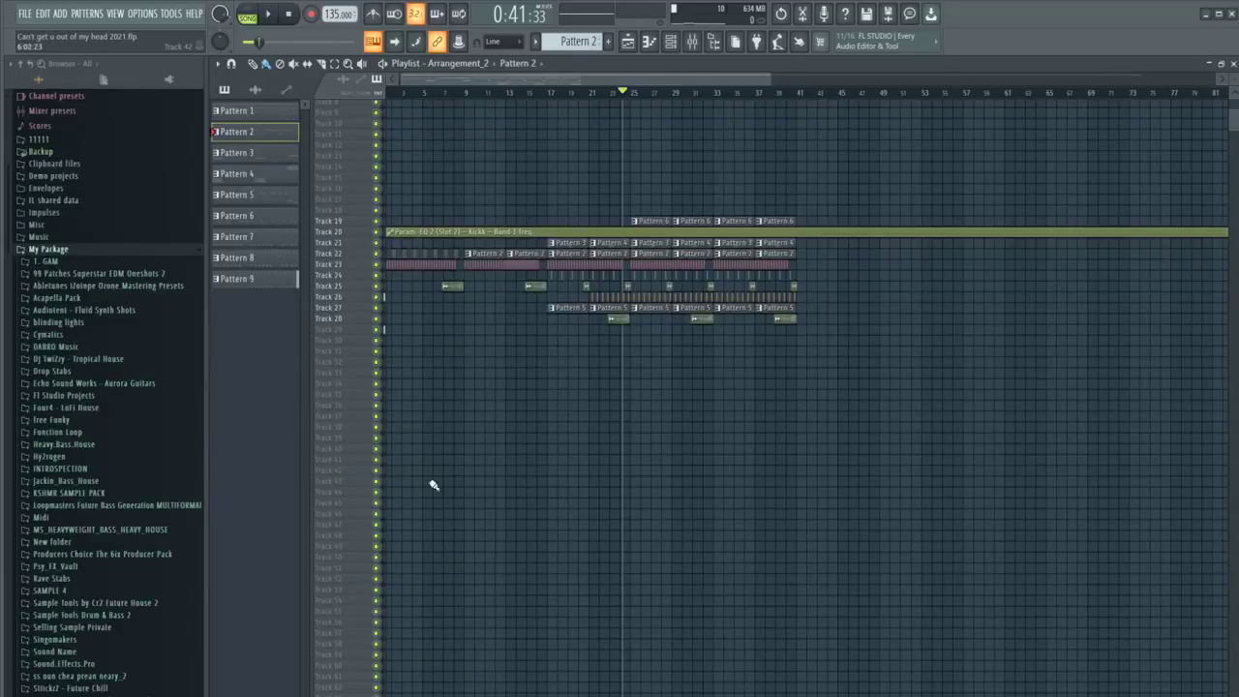
{"action": "left_click", "coordinate": [691, 41]}
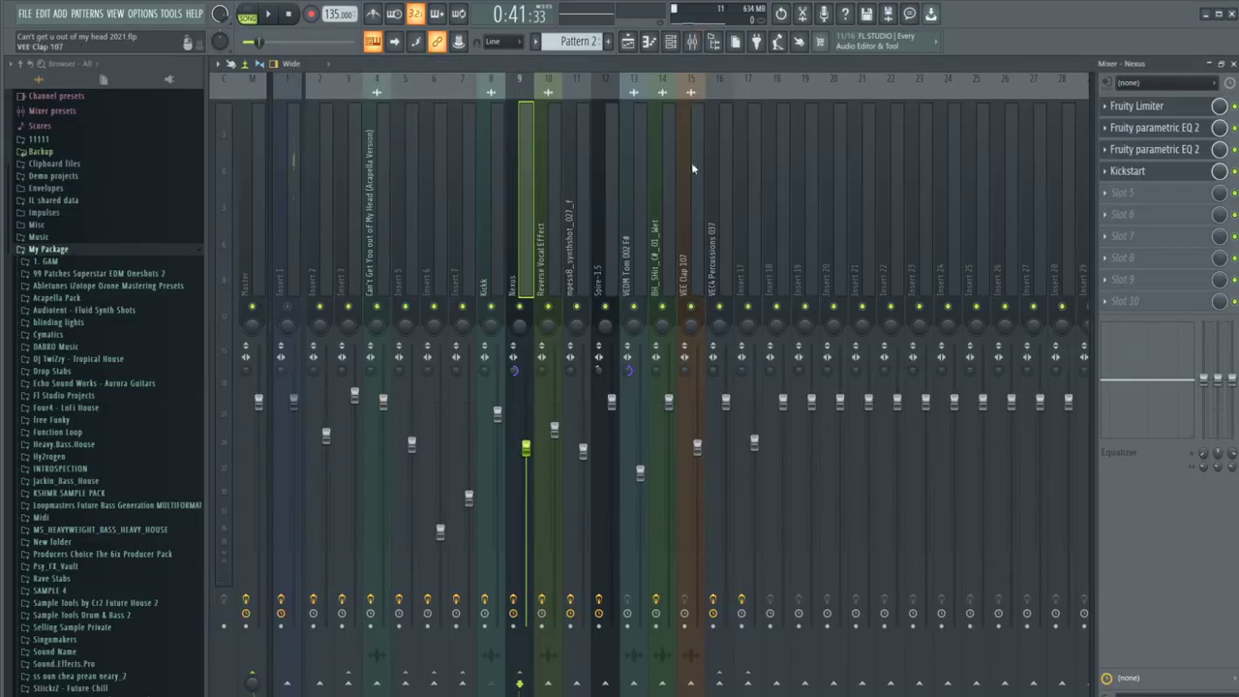
{"action": "left_click", "coordinate": [293, 208]}
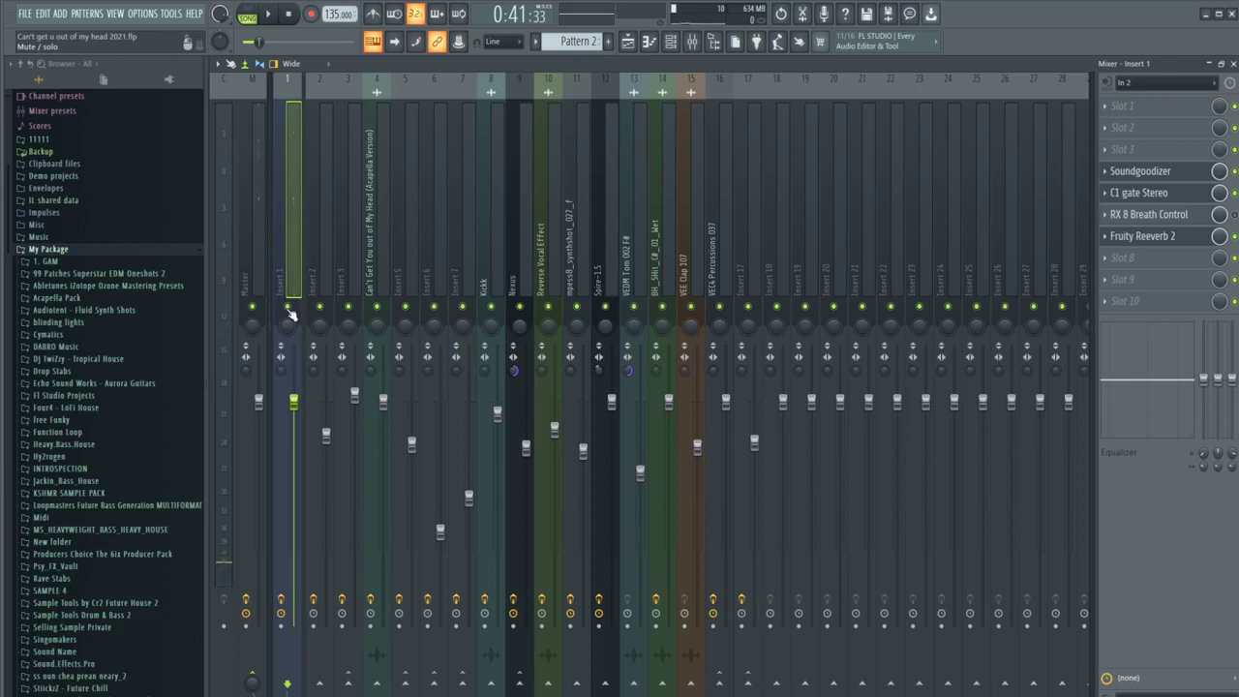
Step: Play the arrangement in the playlist from about bar 16, with the track rows enlarged
{"action": "left_click", "coordinate": [628, 41]}
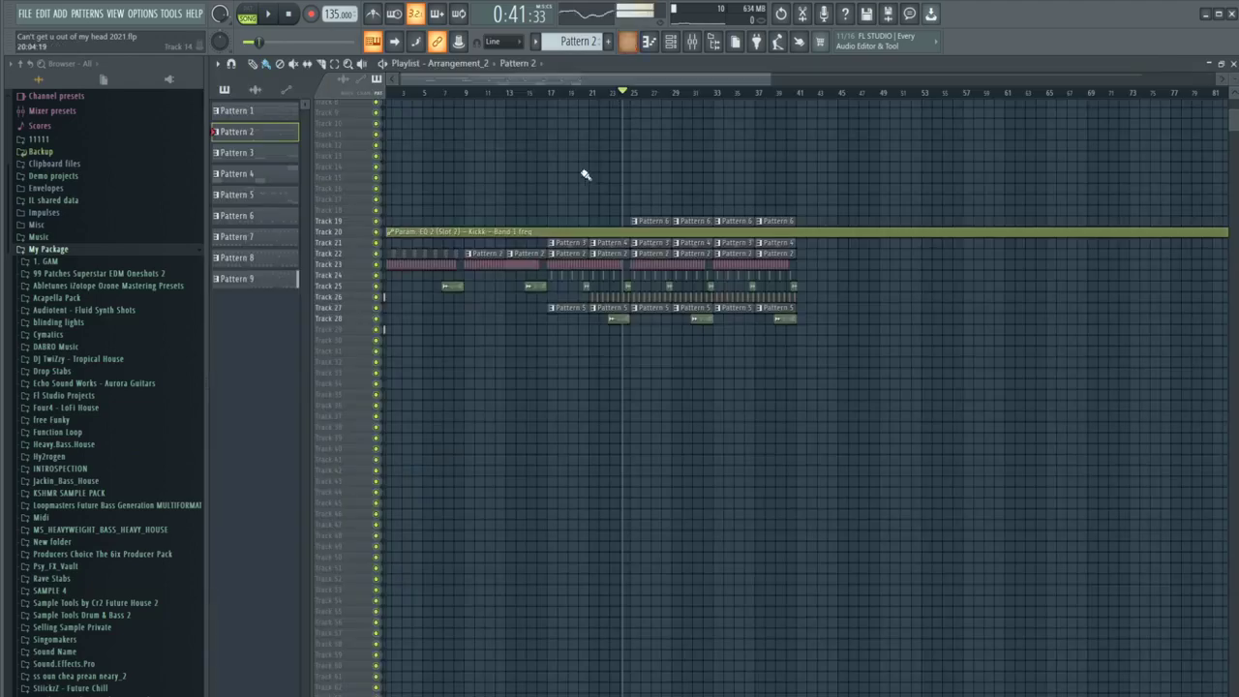
{"action": "left_click", "coordinate": [532, 92]}
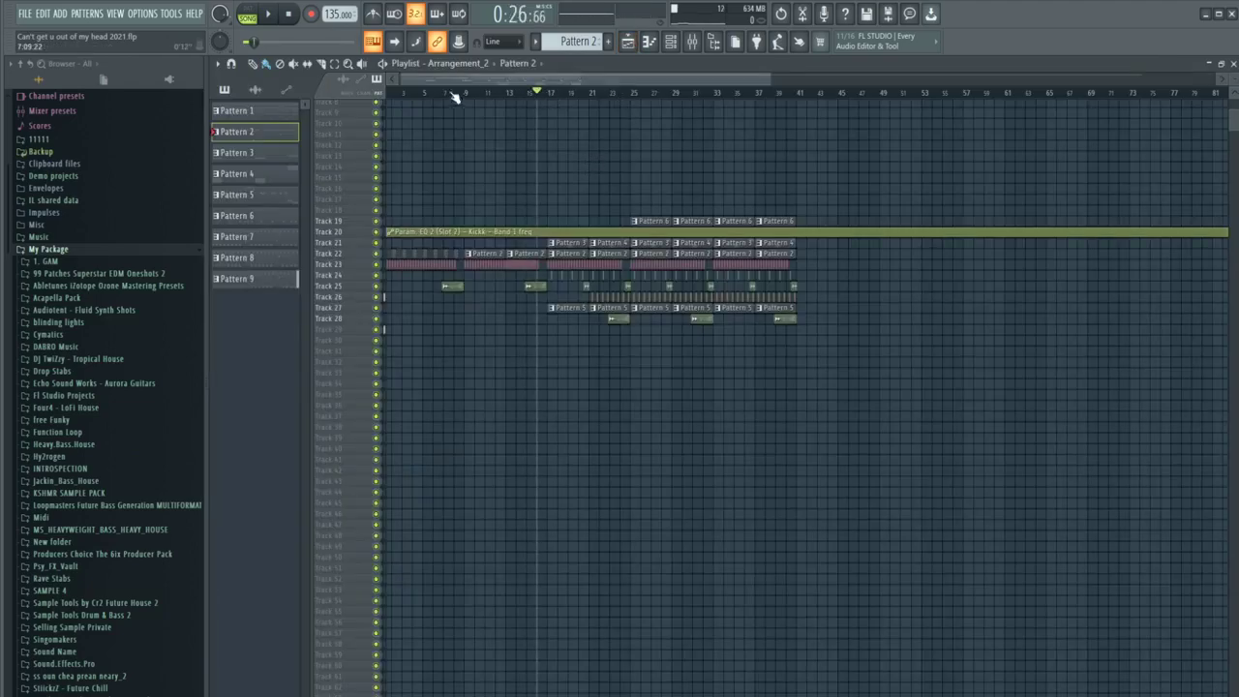
{"action": "key", "text": "space"}
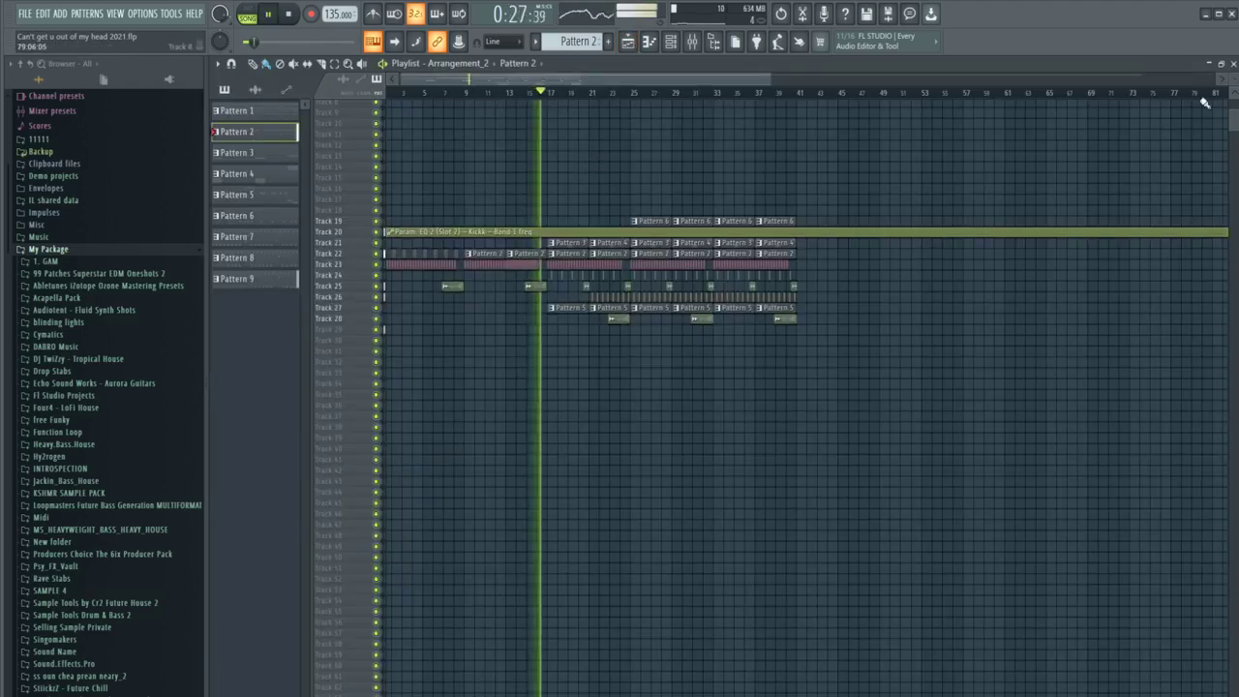
{"action": "left_click_drag", "start_coordinate": [1232, 94], "coordinate": [1231, 114]}
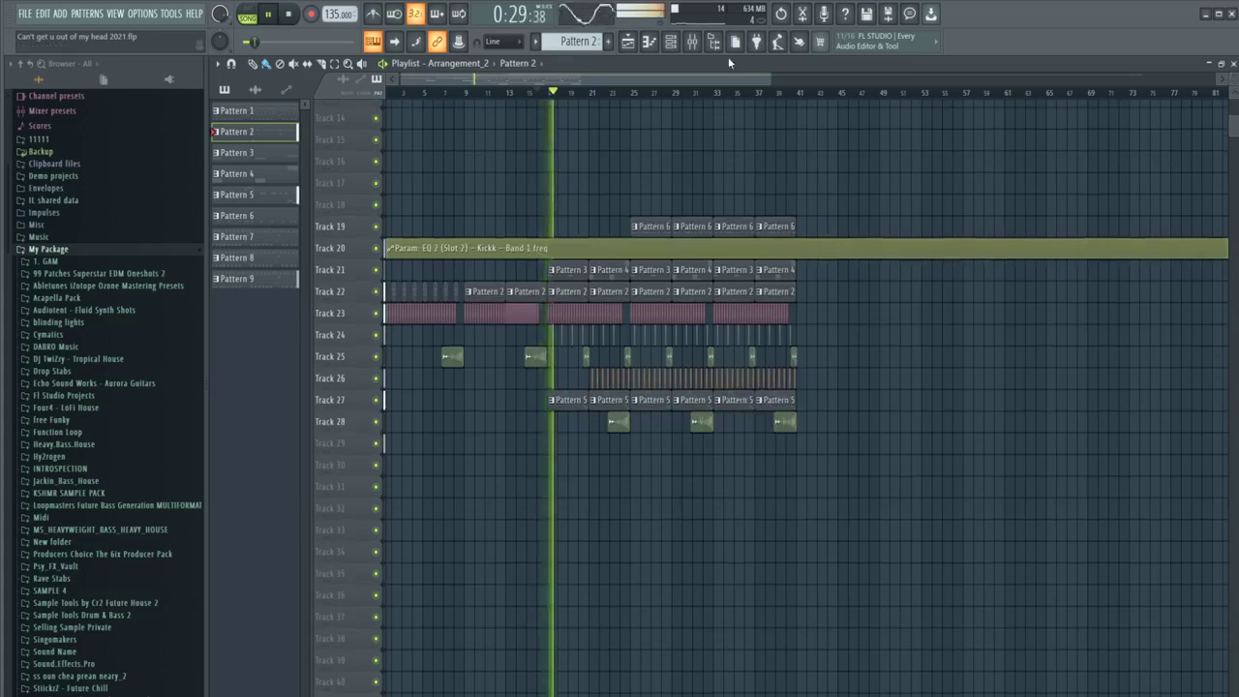
Step: Inspect the limiter in the Master mixer track's Youlean Loudness Meter slot while the arrangement plays
{"action": "left_click", "coordinate": [692, 40]}
{"action": "left_click", "coordinate": [259, 145]}
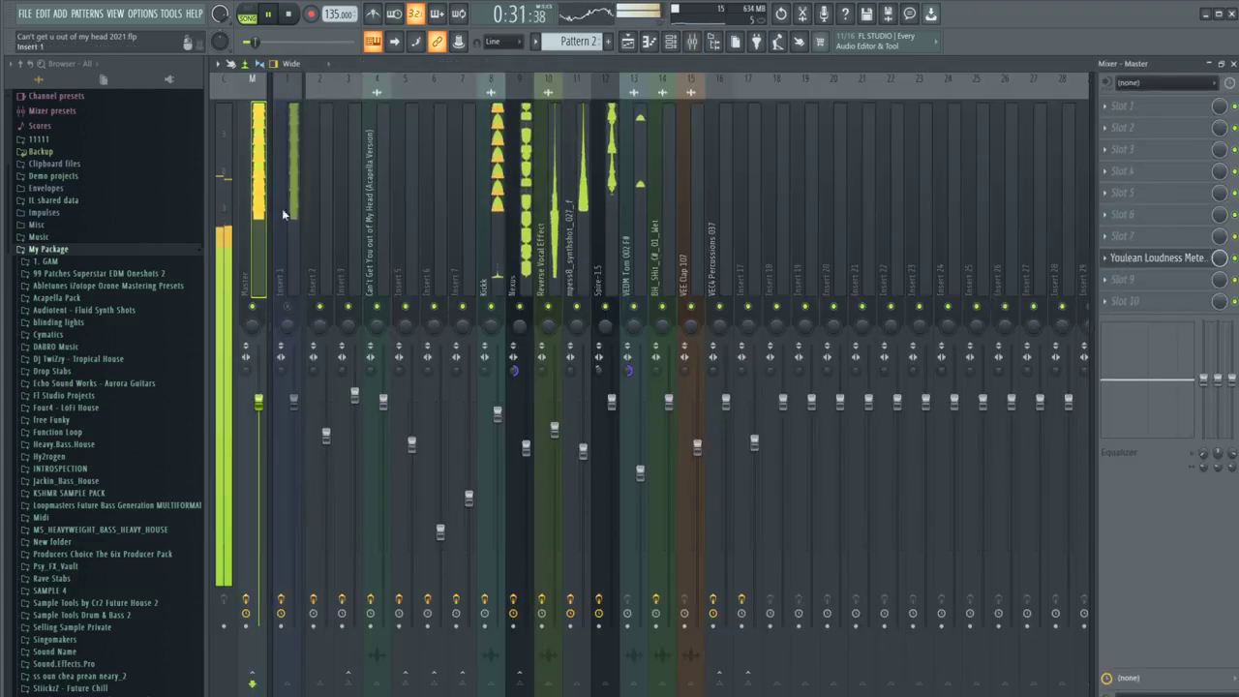
{"action": "right_click", "coordinate": [1162, 267]}
{"action": "left_click", "coordinate": [1167, 267]}
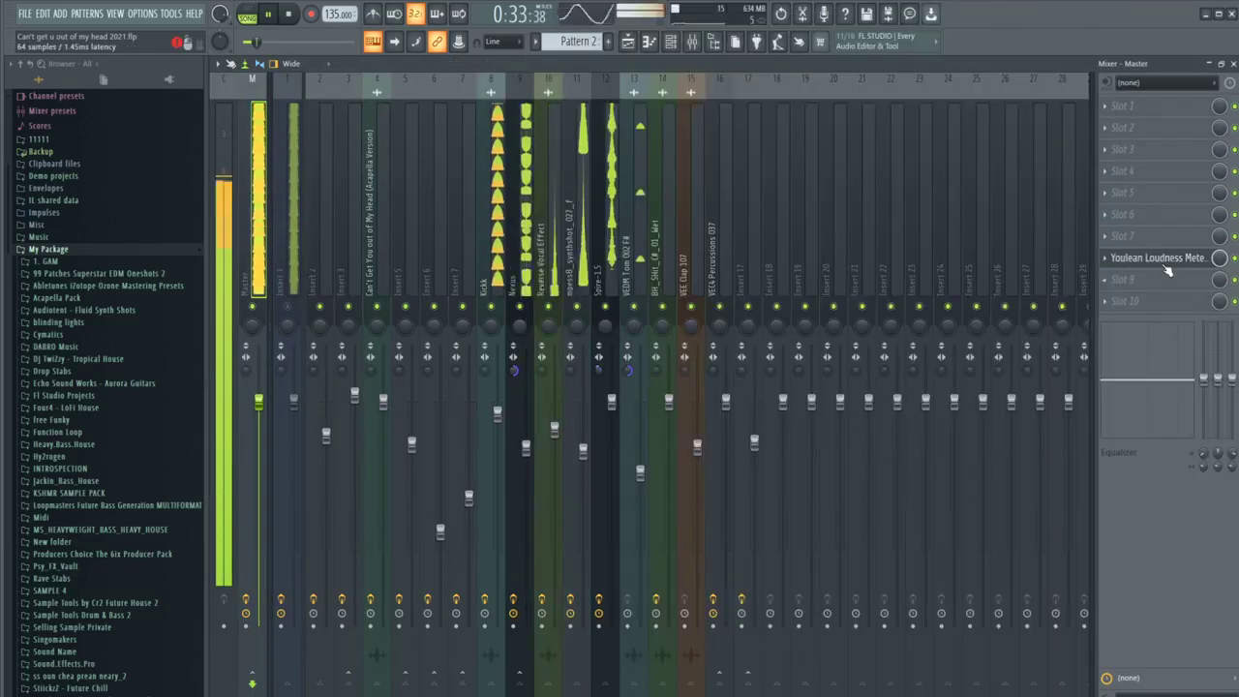
{"action": "left_click", "coordinate": [1167, 263]}
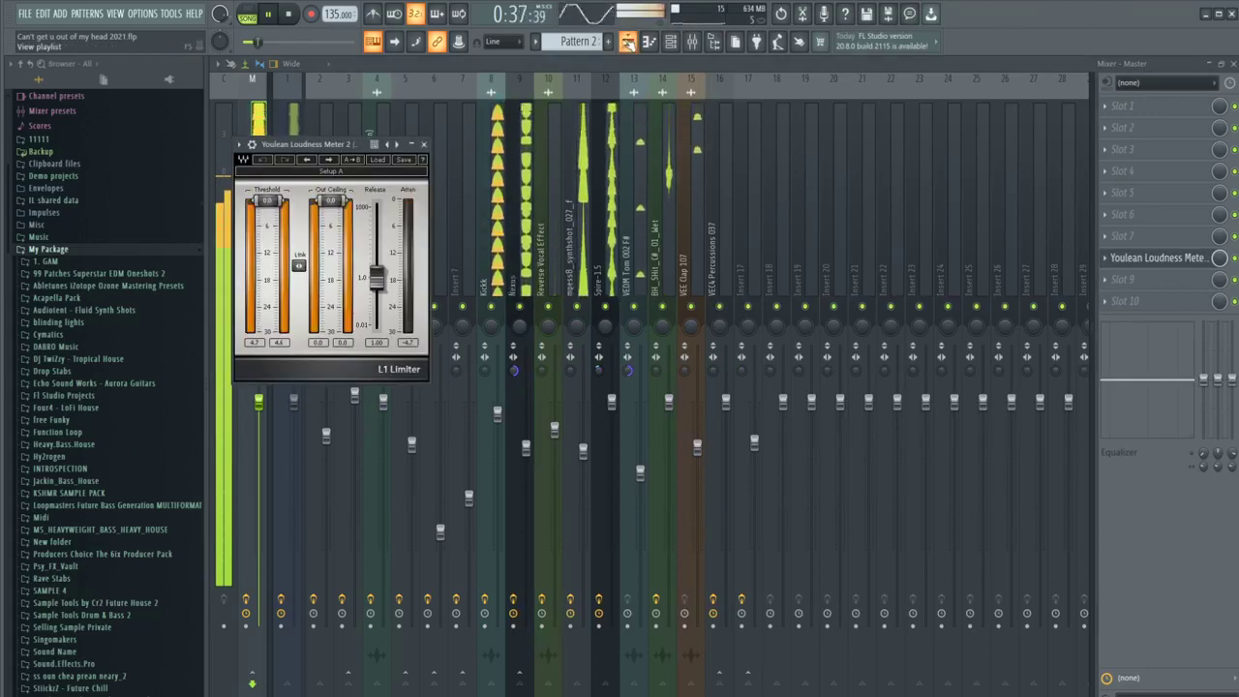
{"action": "key", "text": "F5"}
{"action": "scroll", "coordinate": [624, 145], "scroll_direction": "up", "scroll_amount": 5}
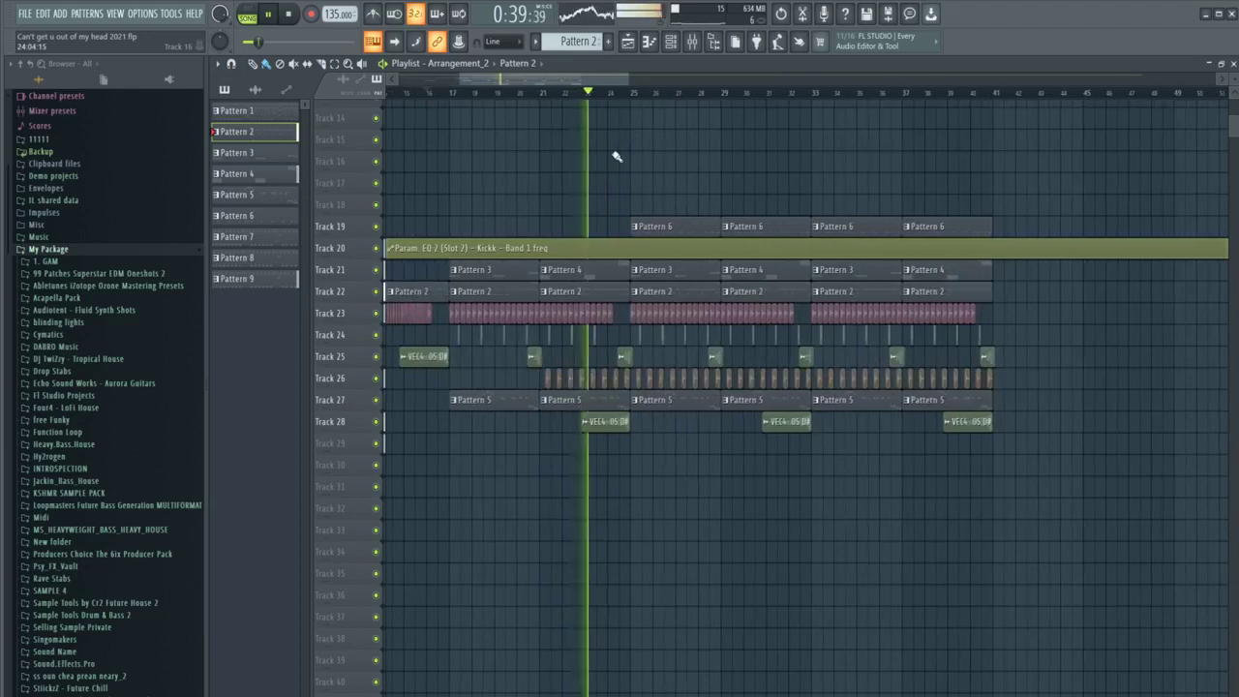
{"action": "key", "text": "F9"}
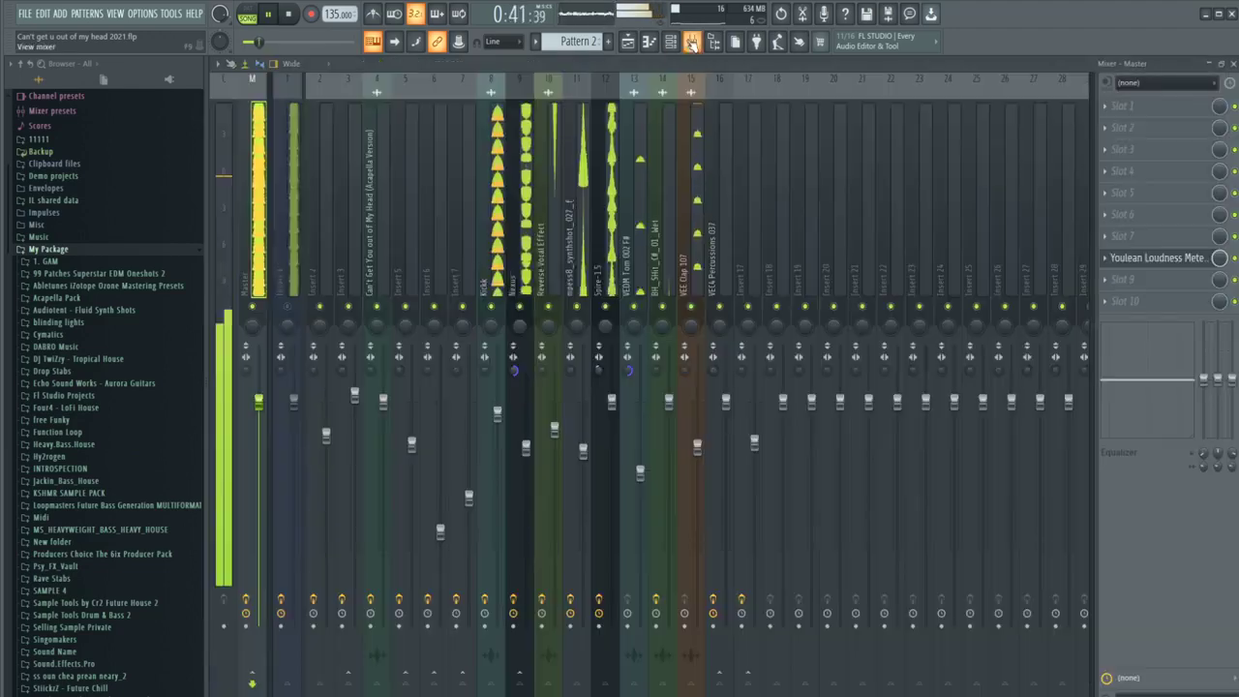
{"action": "left_click", "coordinate": [1154, 259]}
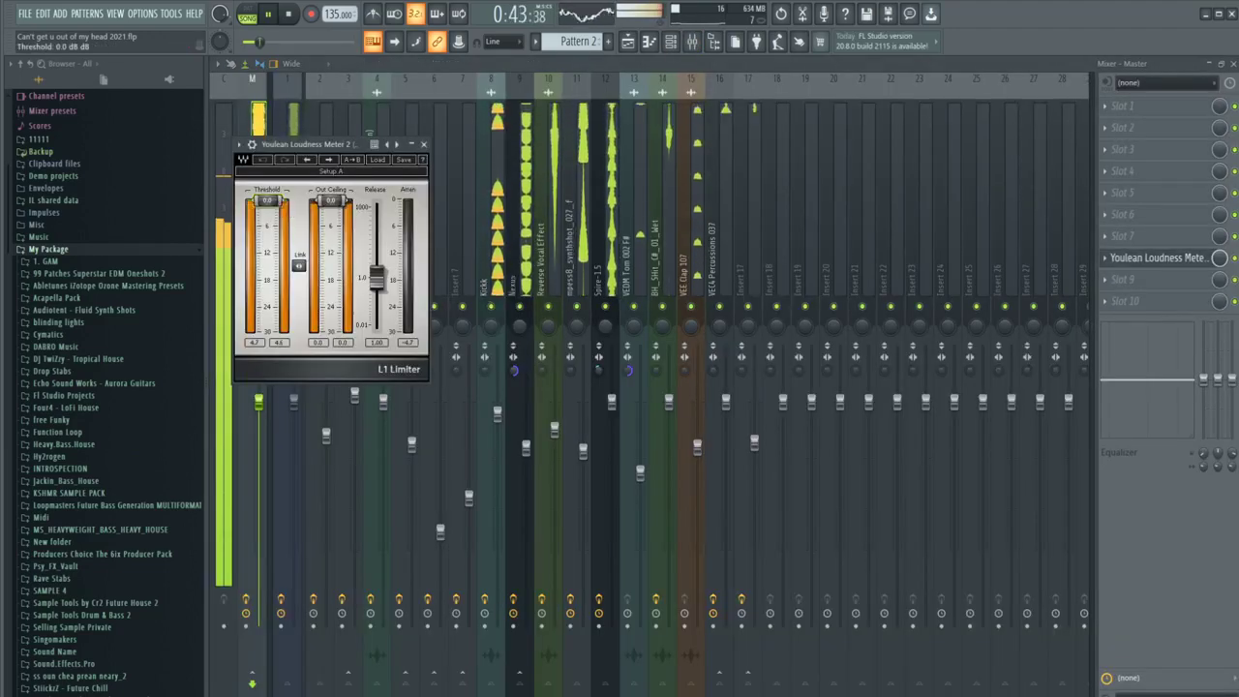
Step: Examine the clips on playlist tracks 19 to 28 while the song plays
{"action": "left_click", "coordinate": [627, 43]}
{"action": "scroll", "coordinate": [603, 183], "scroll_direction": "down", "scroll_amount": 4}
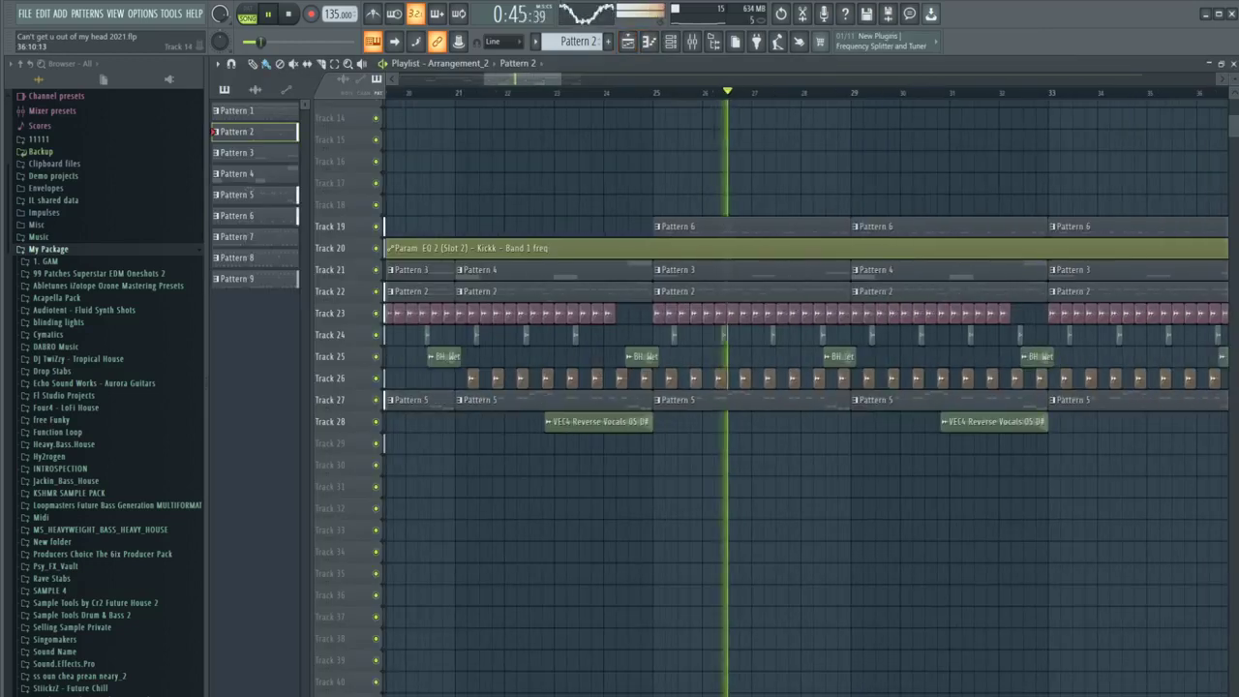
{"action": "scroll", "coordinate": [852, 215], "scroll_direction": "up", "scroll_amount": 2}
{"action": "scroll", "coordinate": [862, 184], "scroll_direction": "down", "scroll_amount": 3}
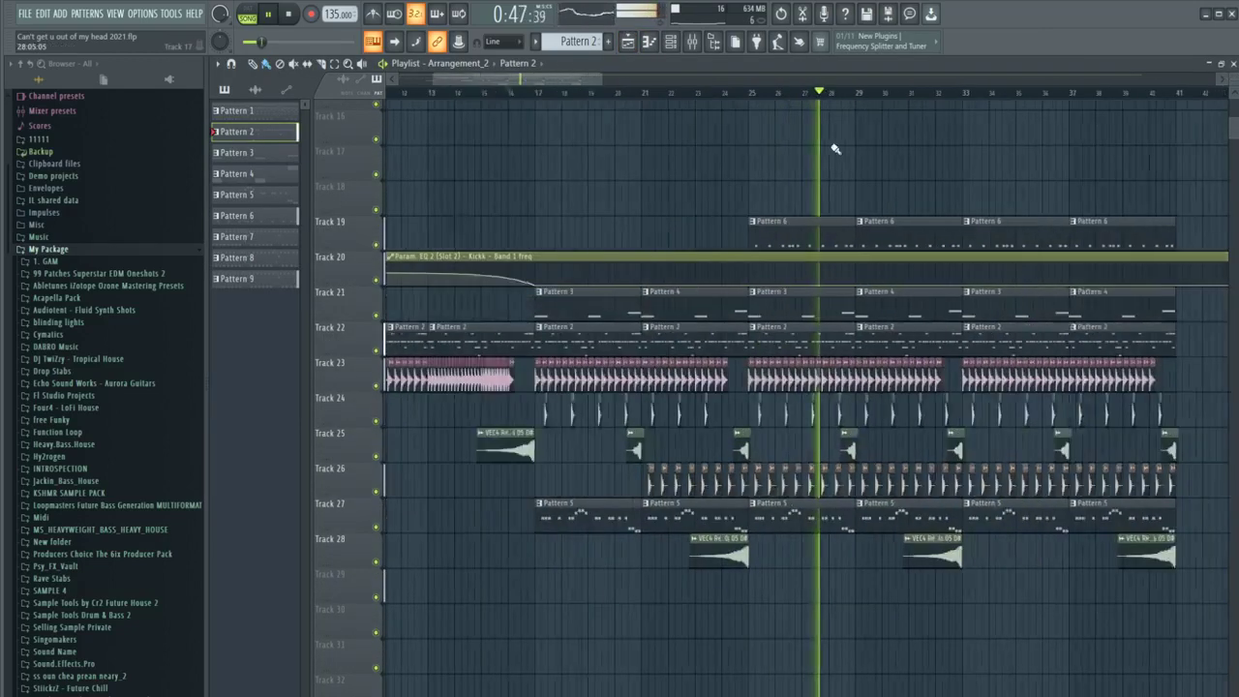
{"action": "scroll", "coordinate": [875, 197], "scroll_direction": "up", "scroll_amount": 2}
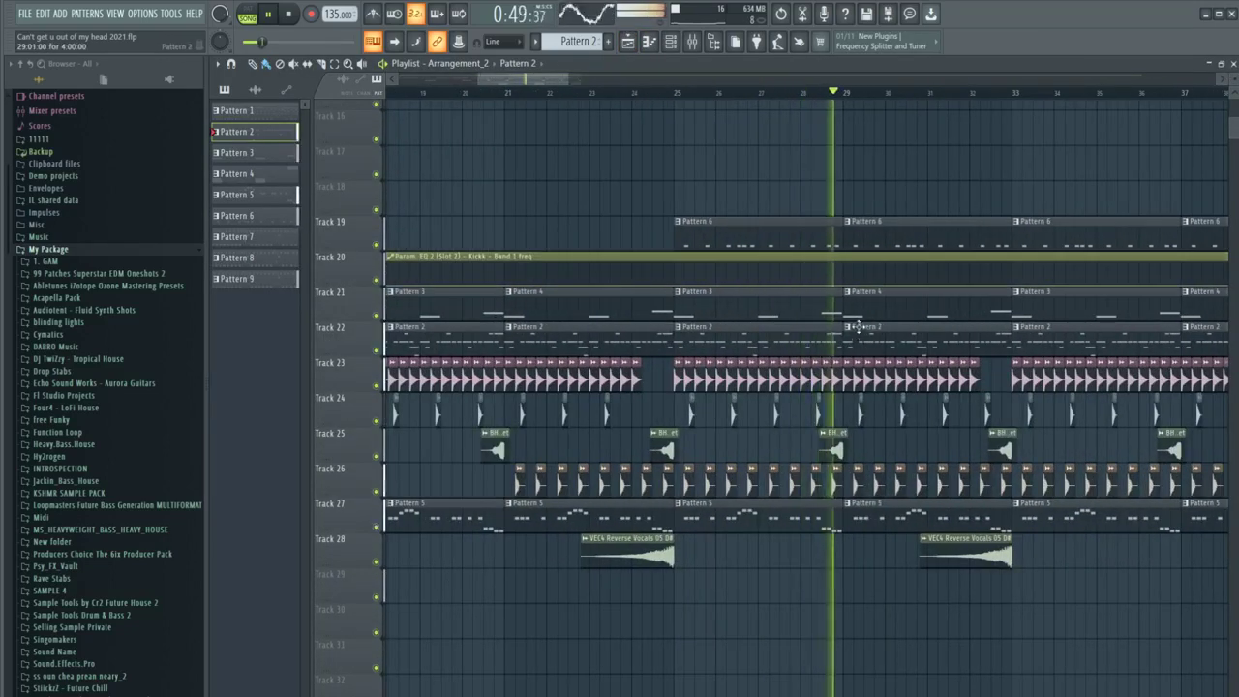
Step: Replay the arrangement from about bar 24, and again from about bar 16 into the section starting at bar 17
{"action": "key", "text": "space"}
{"action": "left_click", "coordinate": [636, 95]}
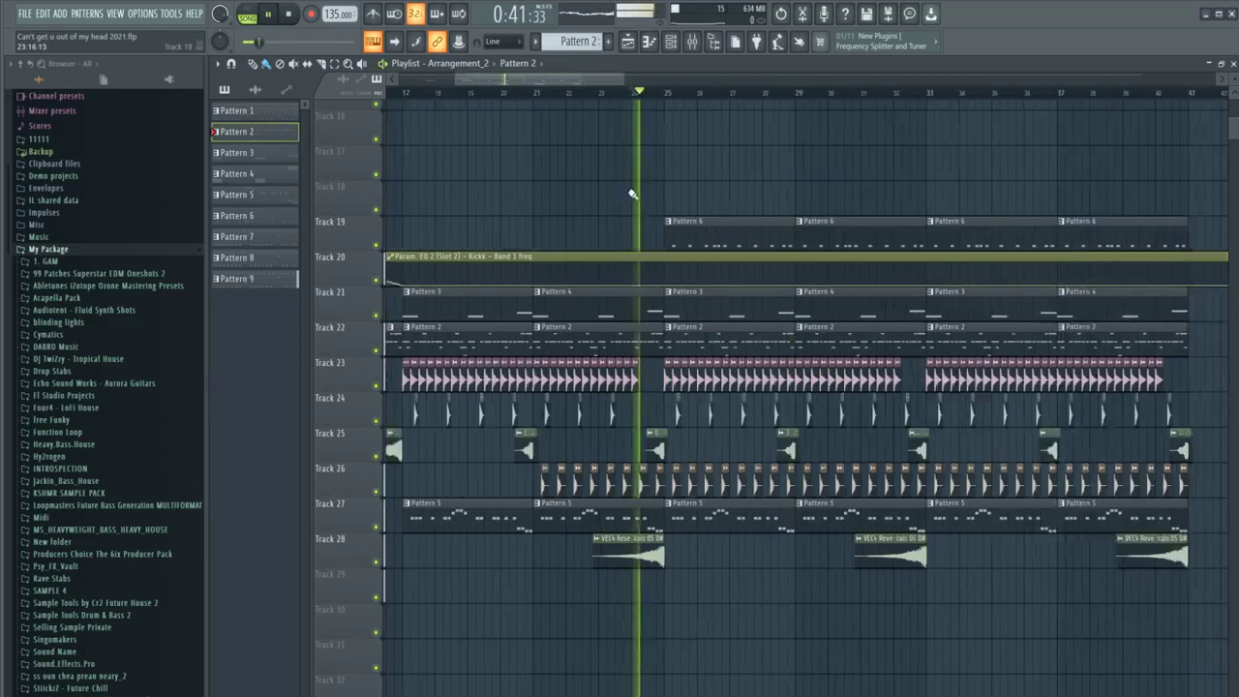
{"action": "scroll", "coordinate": [634, 95], "scroll_direction": "down", "scroll_amount": 2}
{"action": "left_click", "coordinate": [461, 94]}
{"action": "key", "text": "space"}
{"action": "scroll", "coordinate": [406, 243], "scroll_direction": "up", "scroll_amount": 2}
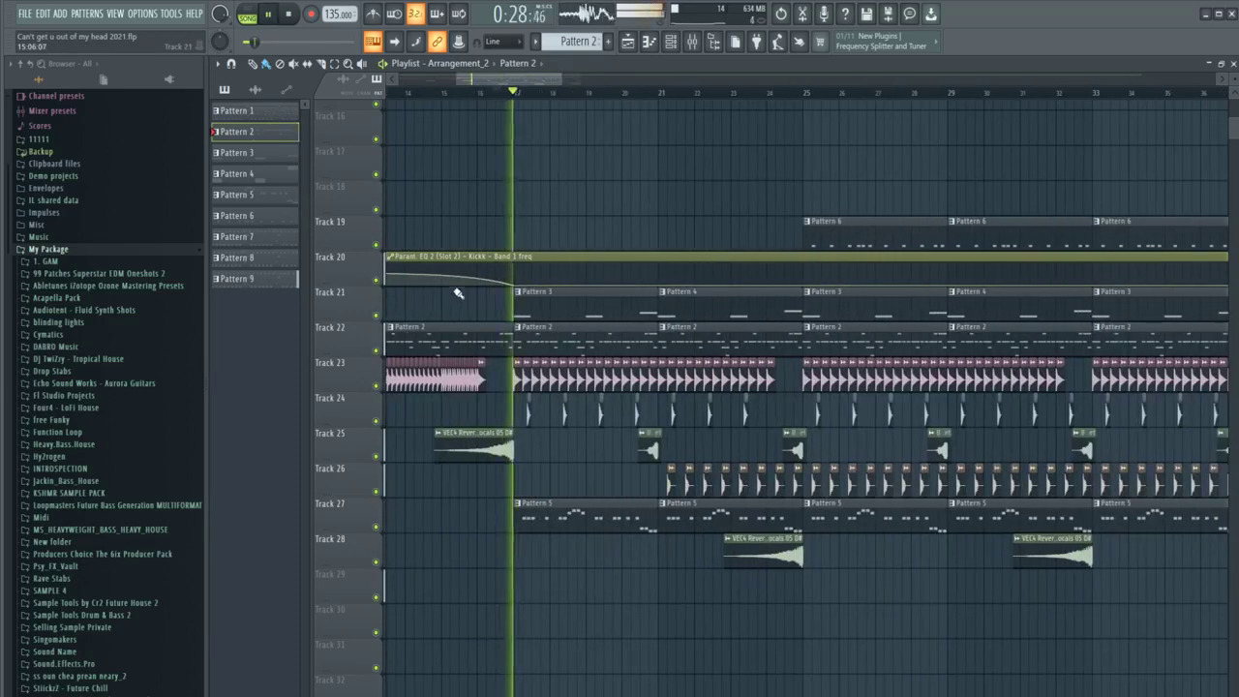
{"action": "key", "text": "space"}
{"action": "key", "text": "space"}
Step: Stop playback and add a Spire_x64_v1.5.1 instrument to the channel rack
{"action": "left_click", "coordinate": [671, 43]}
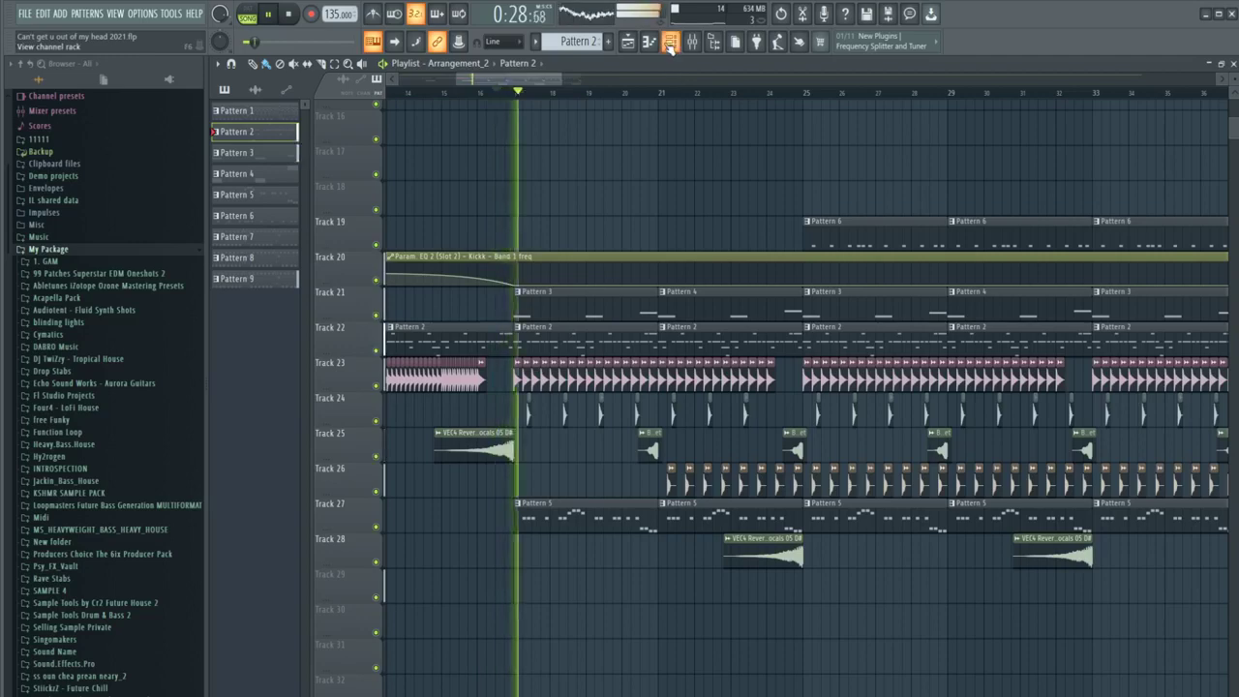
{"action": "key", "text": "space"}
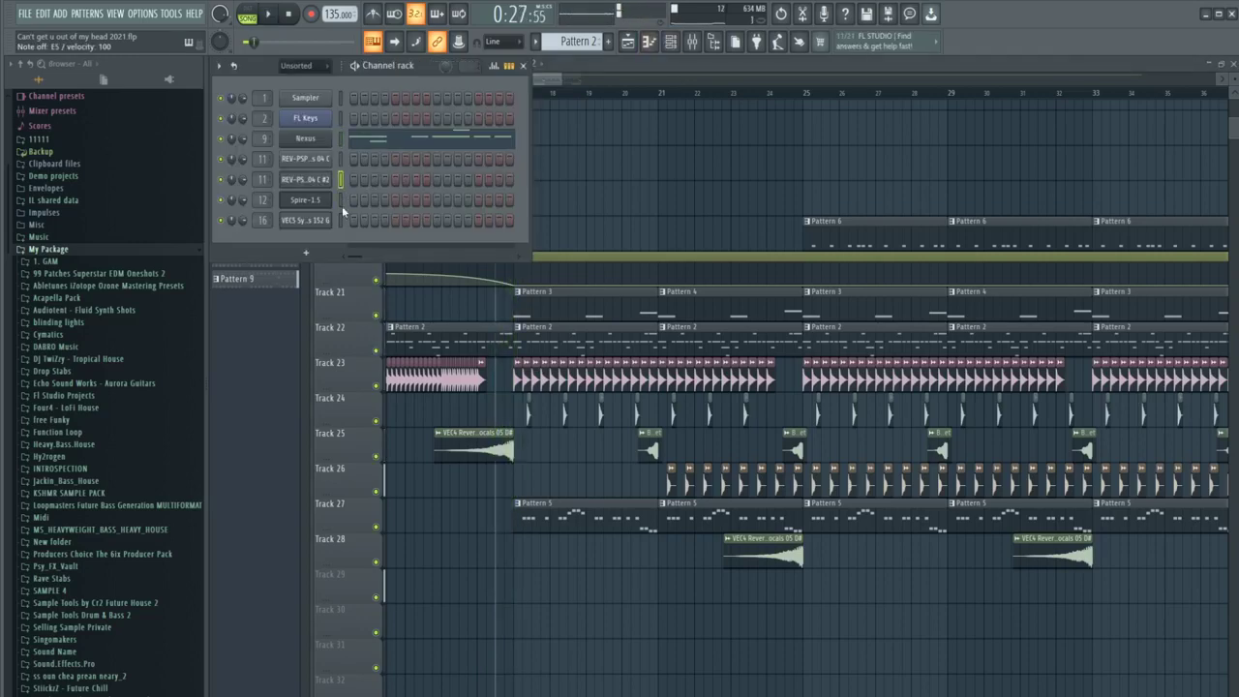
{"action": "left_click", "coordinate": [311, 254]}
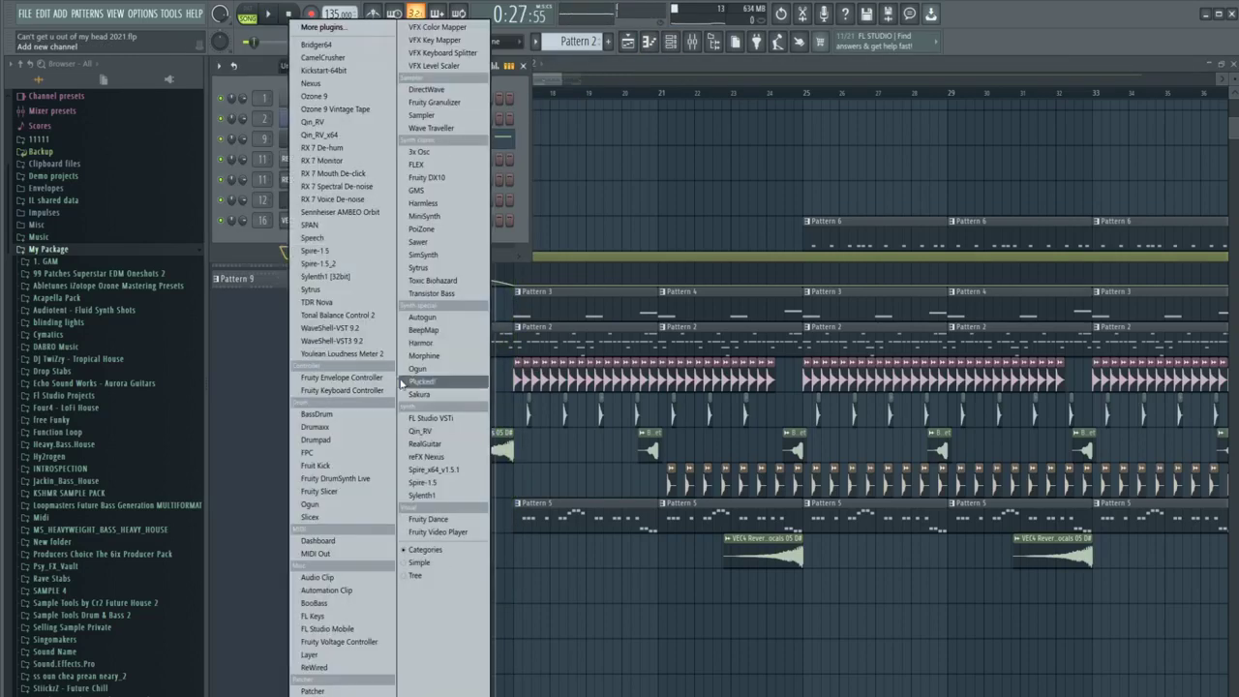
{"action": "left_click", "coordinate": [426, 471]}
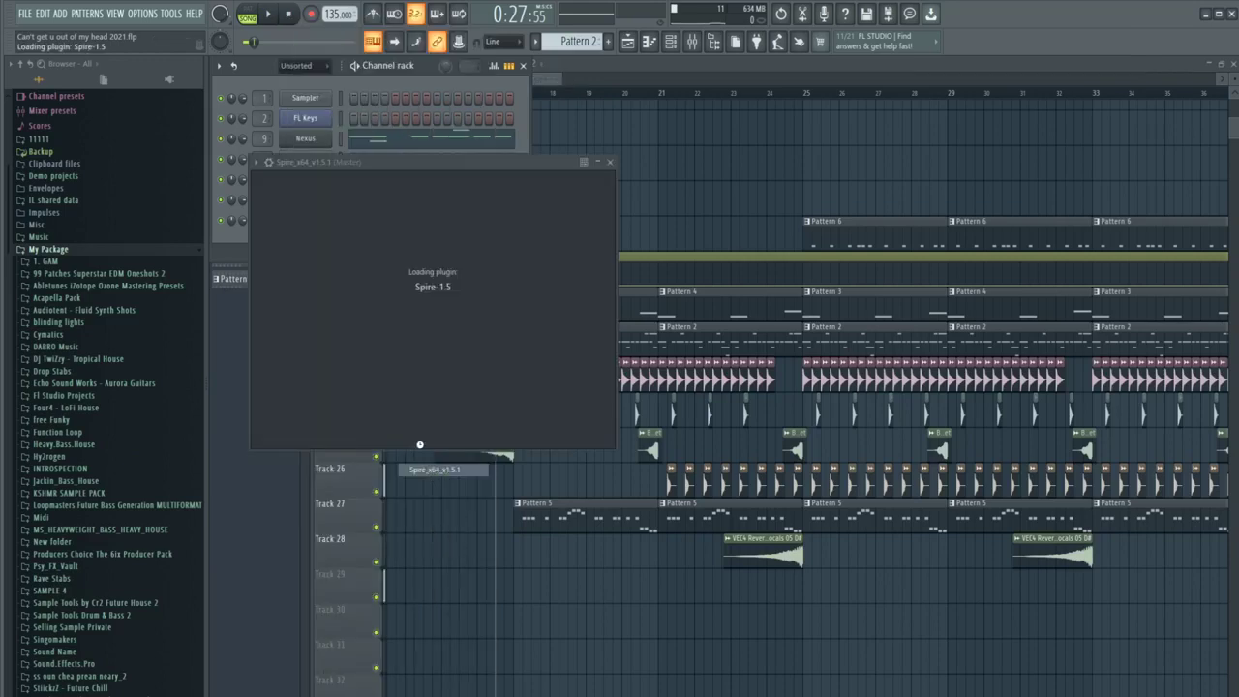
Step: Open Spire's preset library and list the Sequenced presets by tag
{"action": "left_click", "coordinate": [459, 191]}
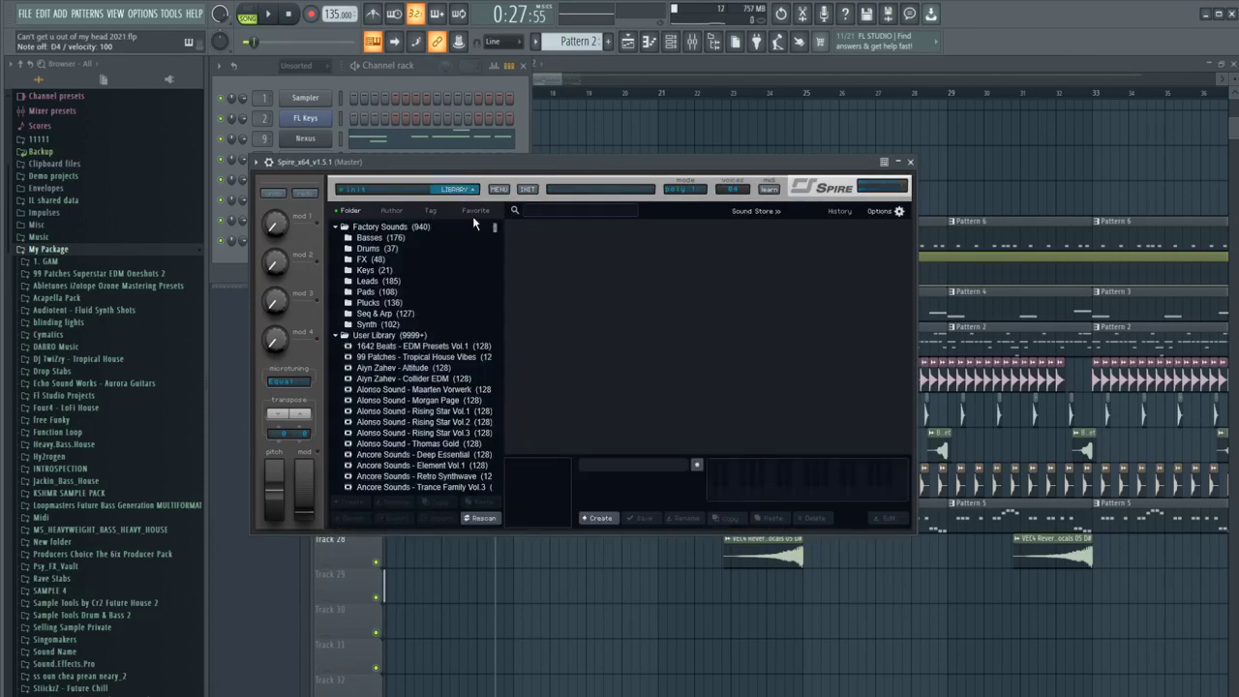
{"action": "left_click", "coordinate": [430, 211]}
{"action": "left_click", "coordinate": [395, 211]}
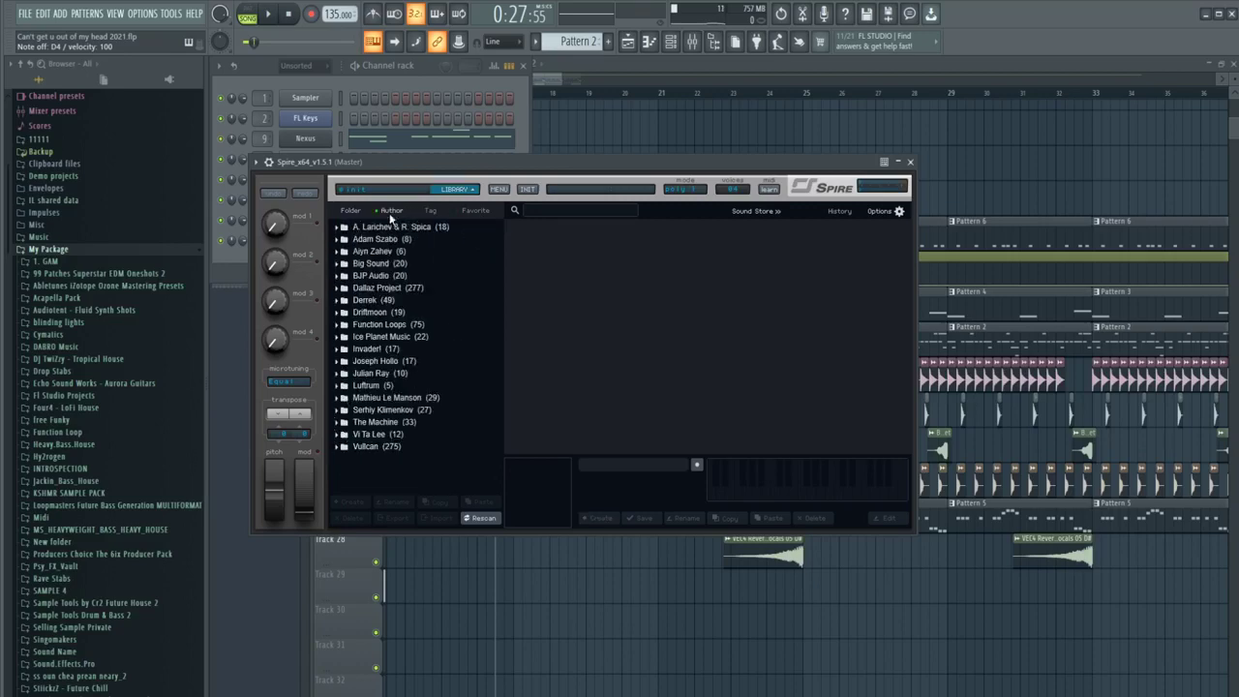
{"action": "left_click", "coordinate": [426, 211]}
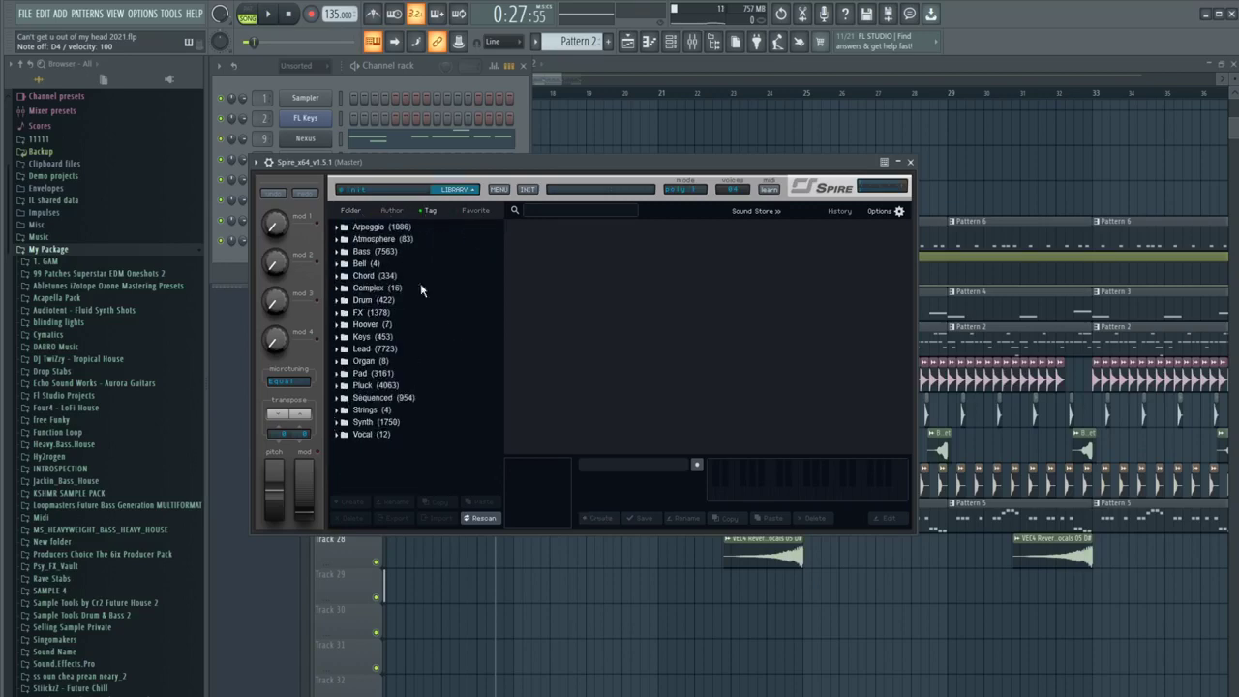
{"action": "left_click", "coordinate": [341, 399]}
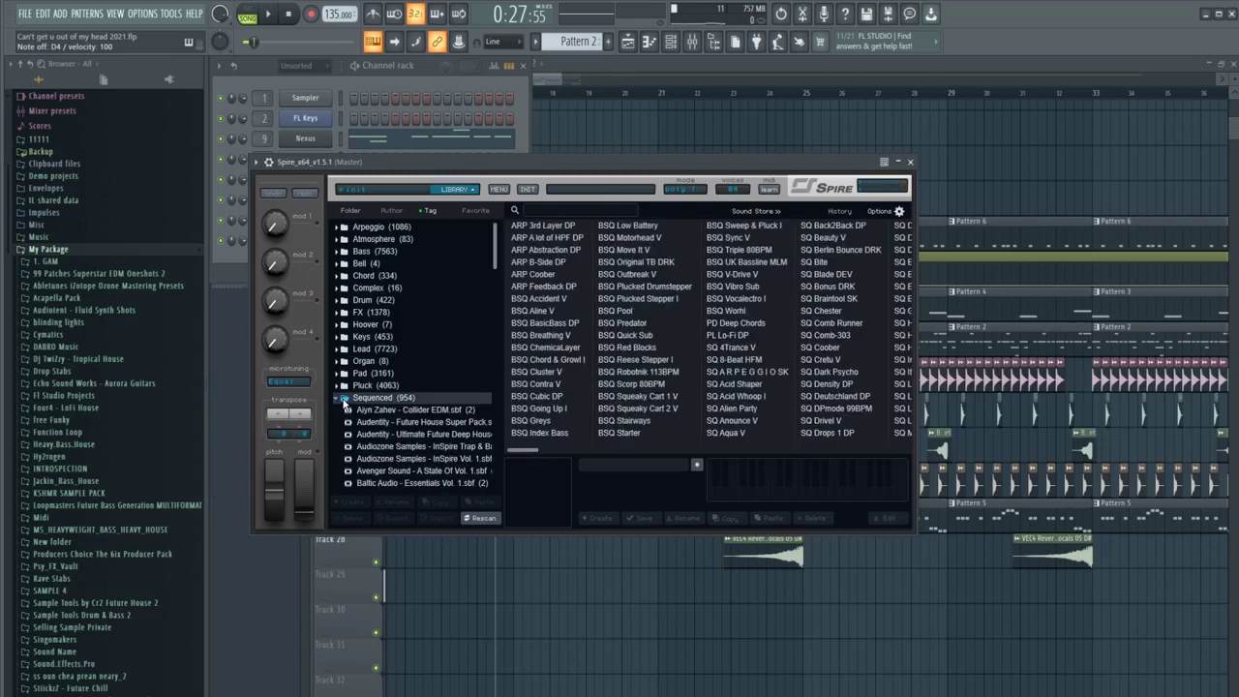
Step: Audition the Spire presets BSQ Contra V, BSQ Outbreak V and BSQ Move It V with test notes
{"action": "left_click", "coordinate": [545, 383]}
{"action": "key", "text": "x"}
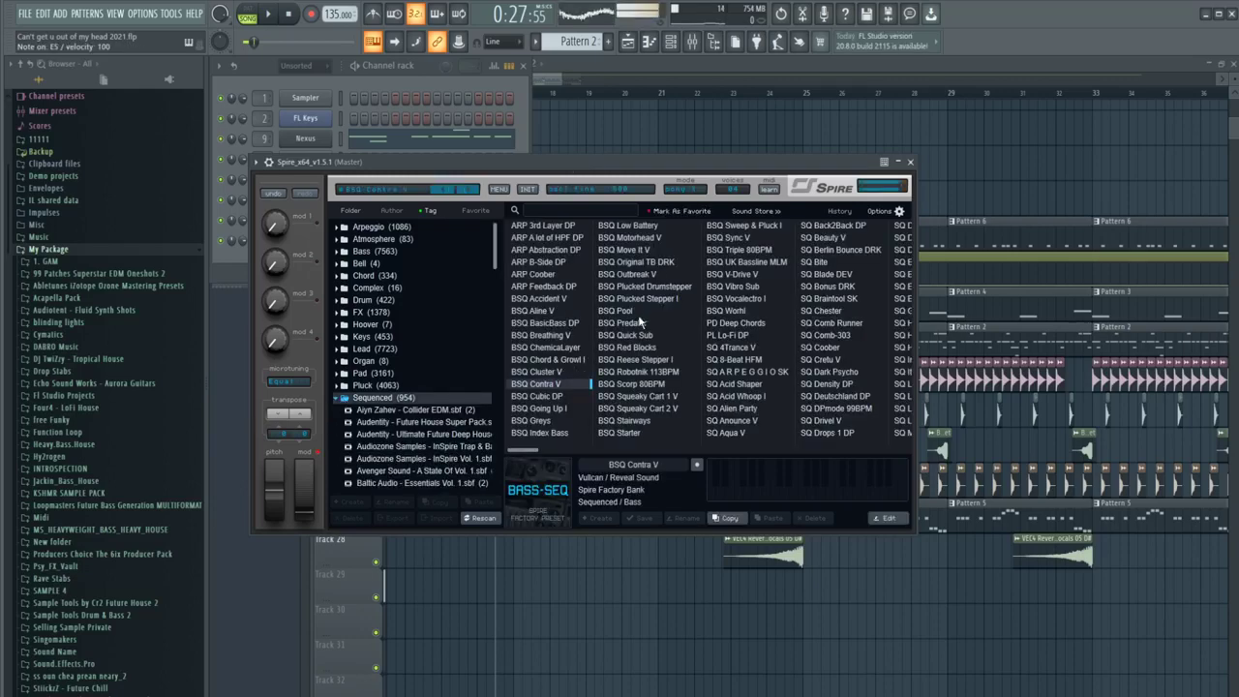
{"action": "left_click", "coordinate": [629, 274]}
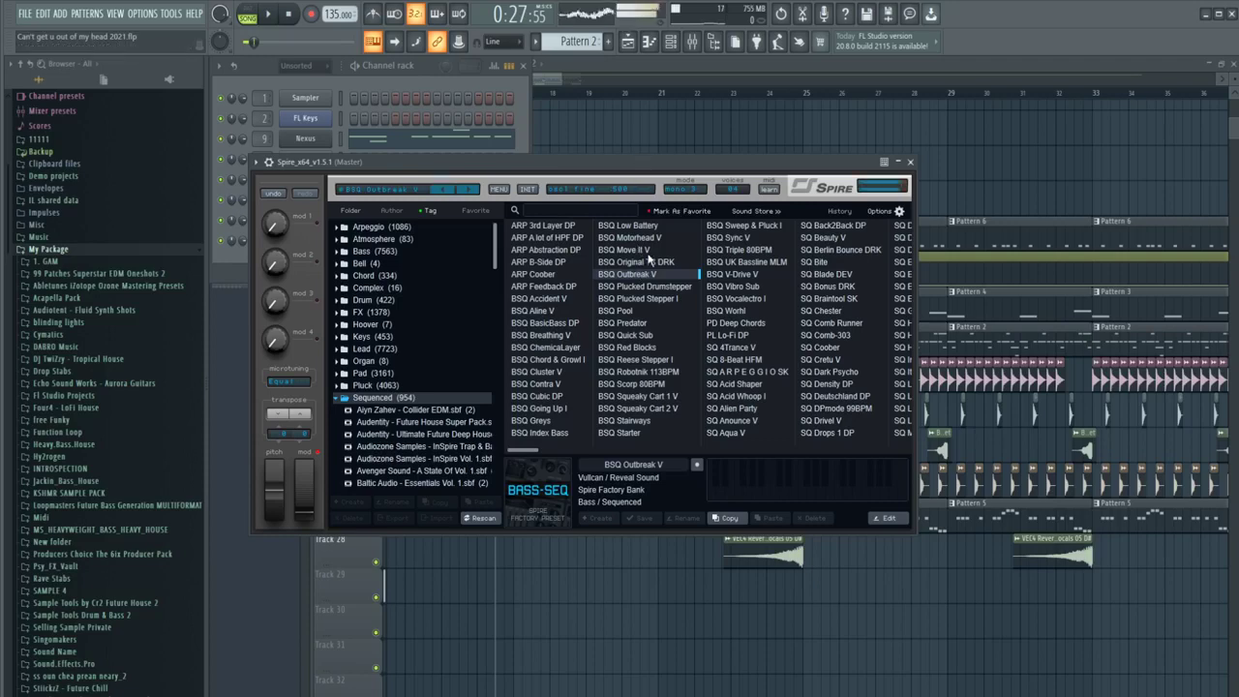
{"action": "left_click", "coordinate": [643, 249]}
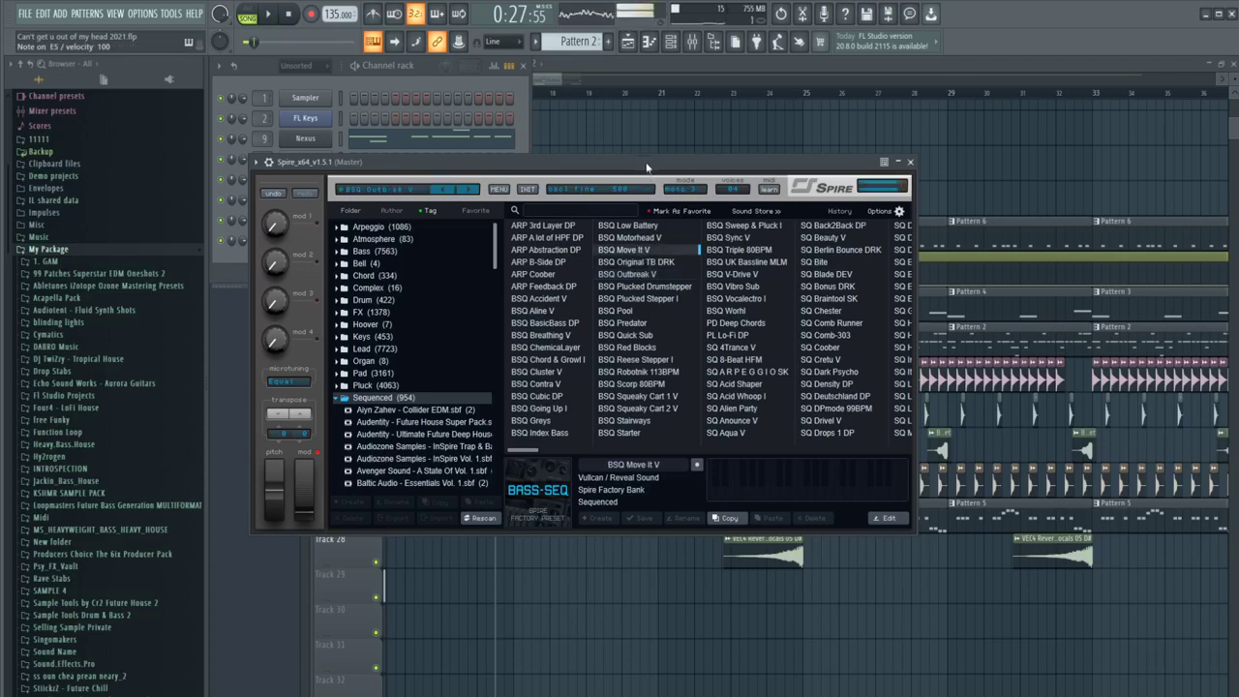
{"action": "key", "text": "x"}
Step: Audition the presets SQ Cretu V, PL Lo-Fi DP, BSQ V-Drive V and BSQ Starter
{"action": "left_click", "coordinate": [828, 360]}
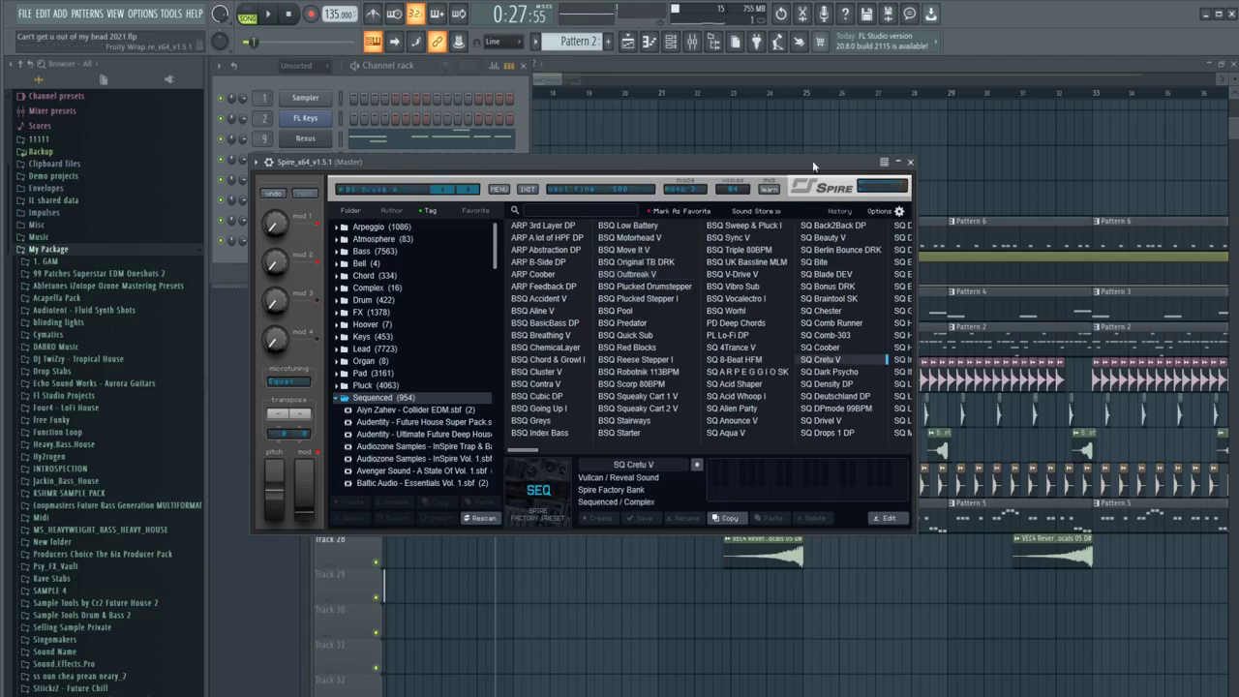
{"action": "left_click", "coordinate": [731, 335]}
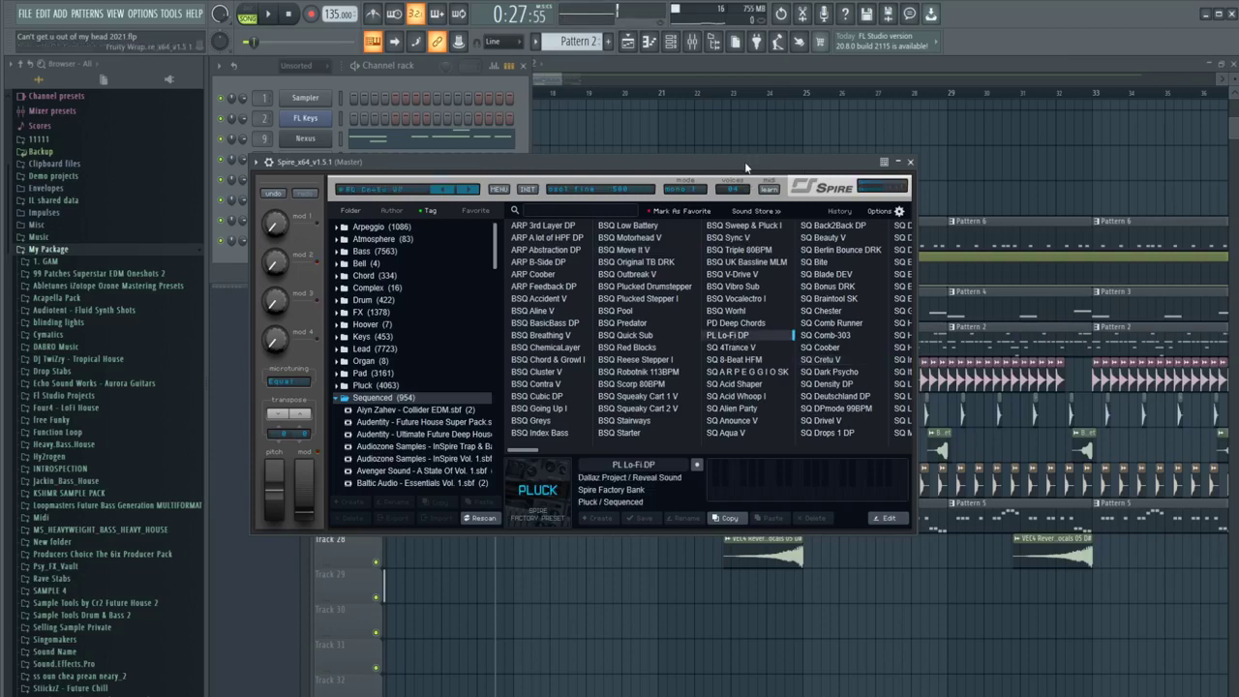
{"action": "left_click", "coordinate": [745, 276]}
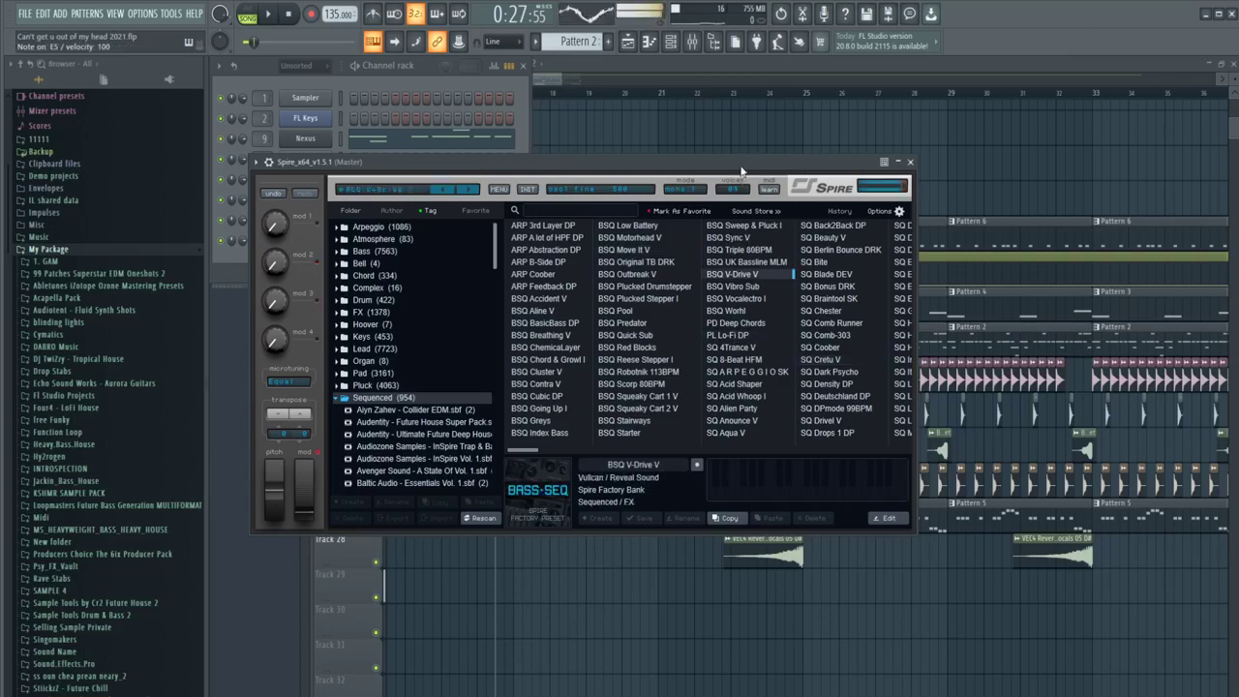
{"action": "left_click", "coordinate": [624, 433]}
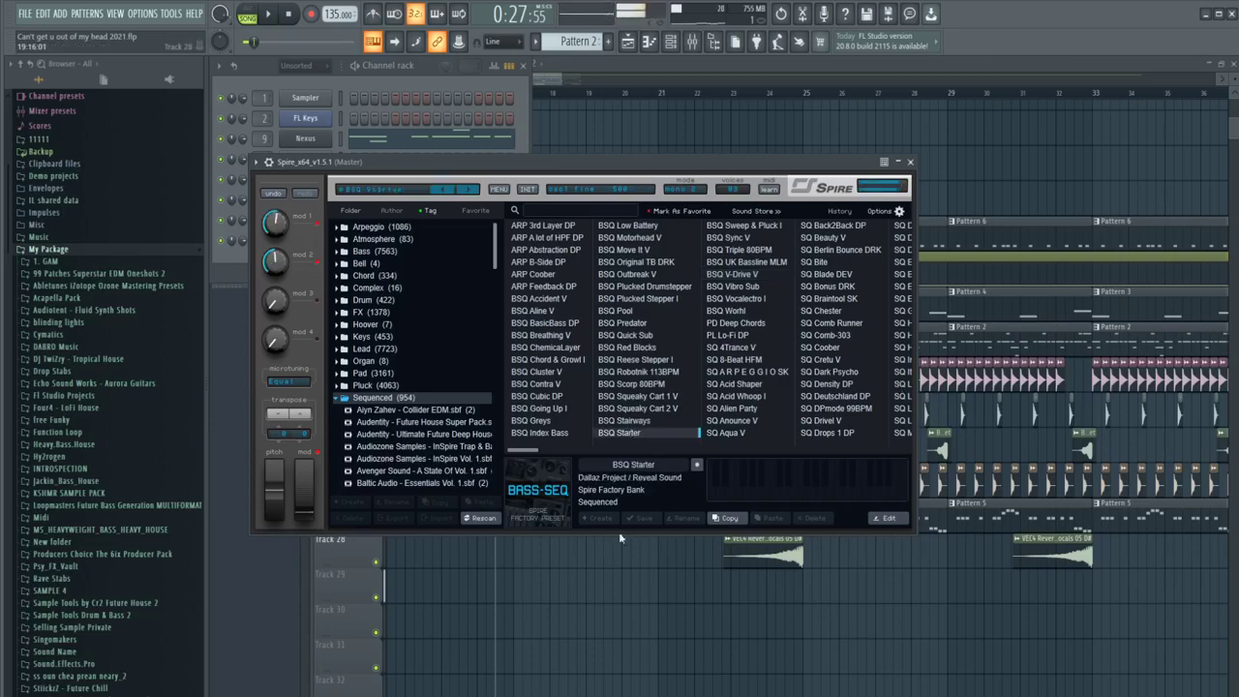
Step: Load the presets SQ - Bokeh II and SQ QuartzSaw DP to audition them
{"action": "left_click_drag", "start_coordinate": [528, 451], "coordinate": [553, 451]}
{"action": "left_click", "coordinate": [754, 398]}
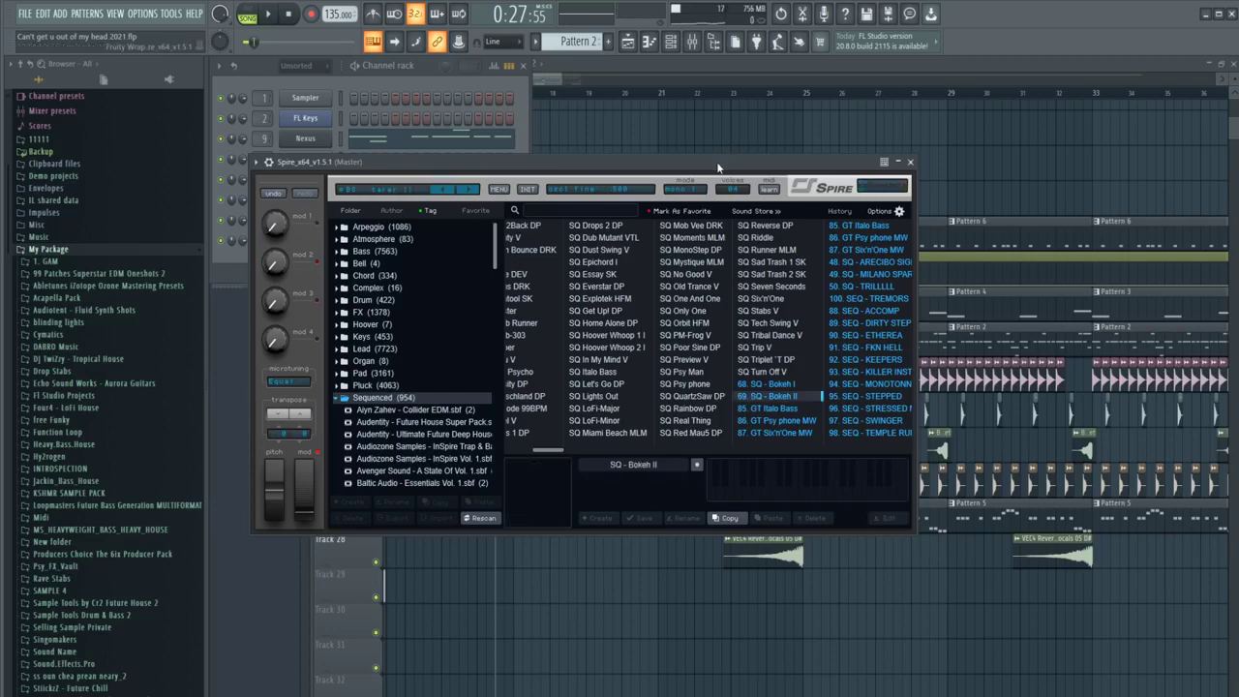
{"action": "left_click", "coordinate": [709, 396]}
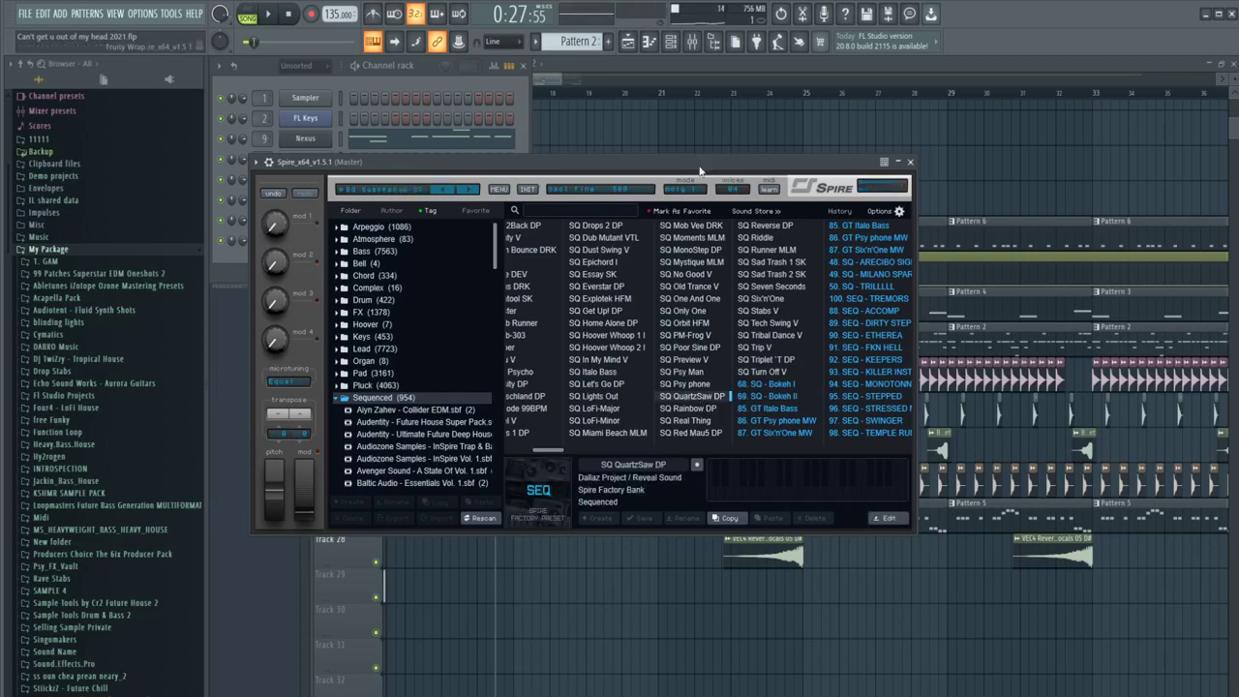
Step: Audition the preset SQ - TRILLLLL, and load SQ Lights Out as the Spire sound
{"action": "left_click", "coordinate": [860, 286]}
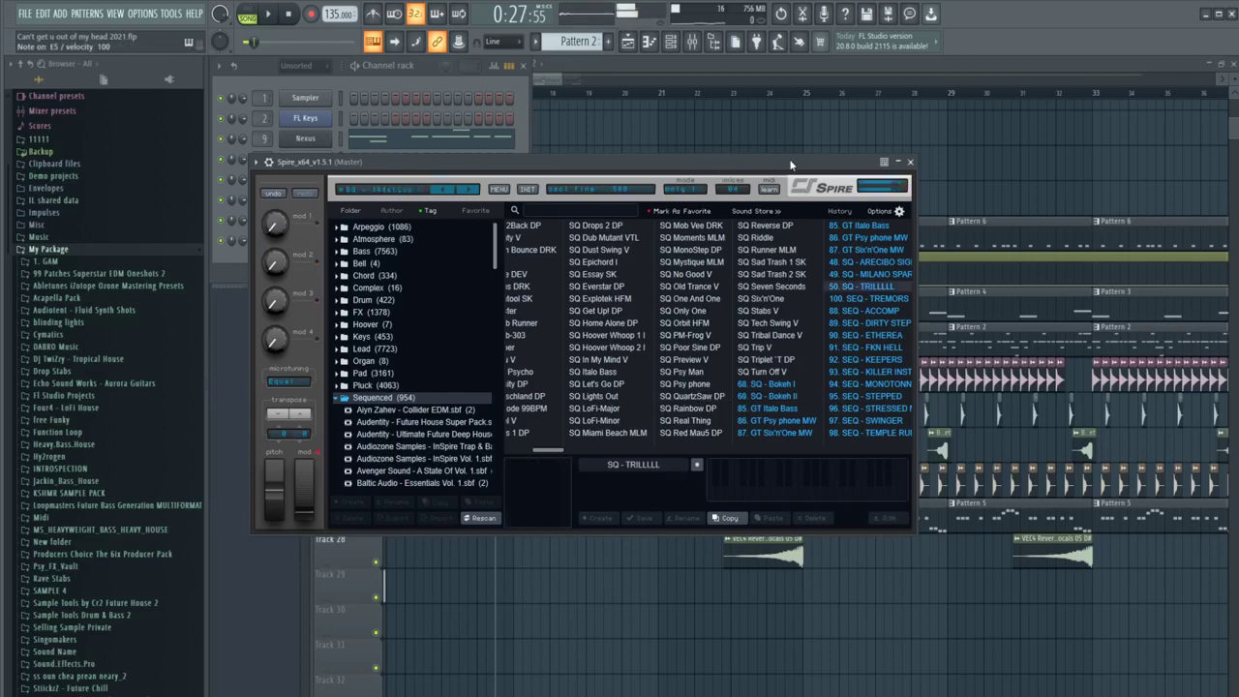
{"action": "left_click", "coordinate": [594, 396]}
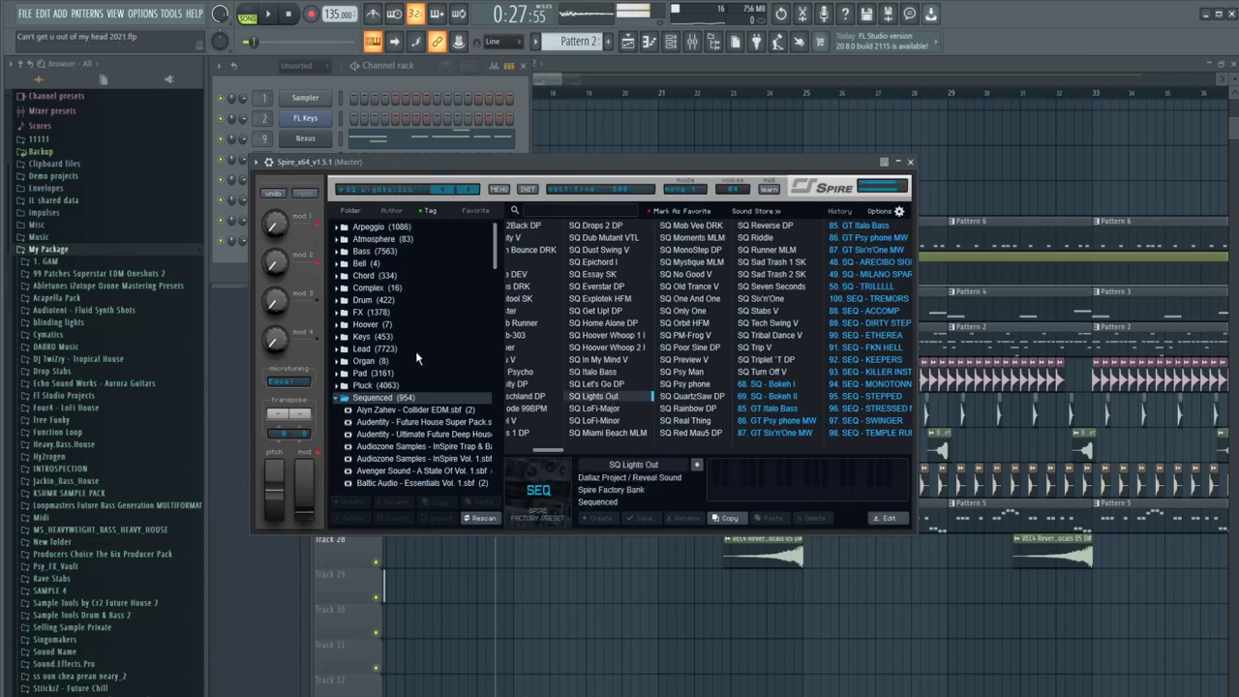
Step: Create the new Pattern 10 for Spire and draw a D5 note starting at step 5 of its first bar
{"action": "left_click", "coordinate": [649, 42]}
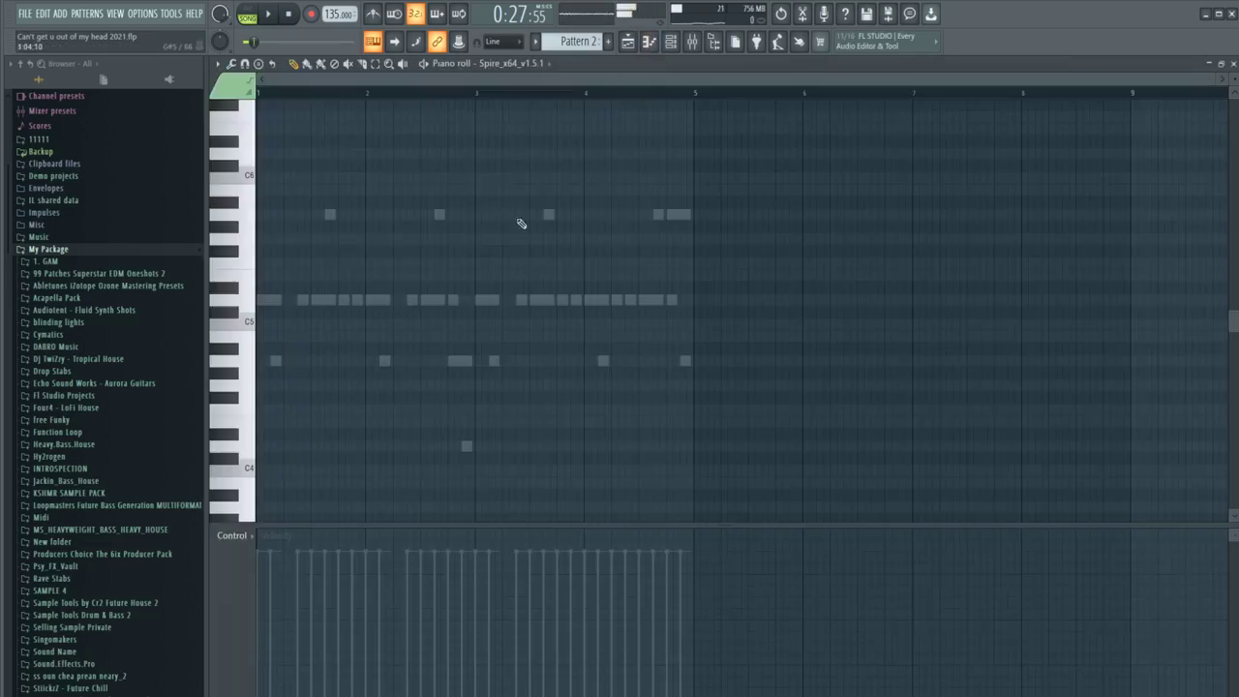
{"action": "left_click", "coordinate": [609, 42]}
{"action": "left_click_drag", "start_coordinate": [261, 283], "coordinate": [303, 303]}
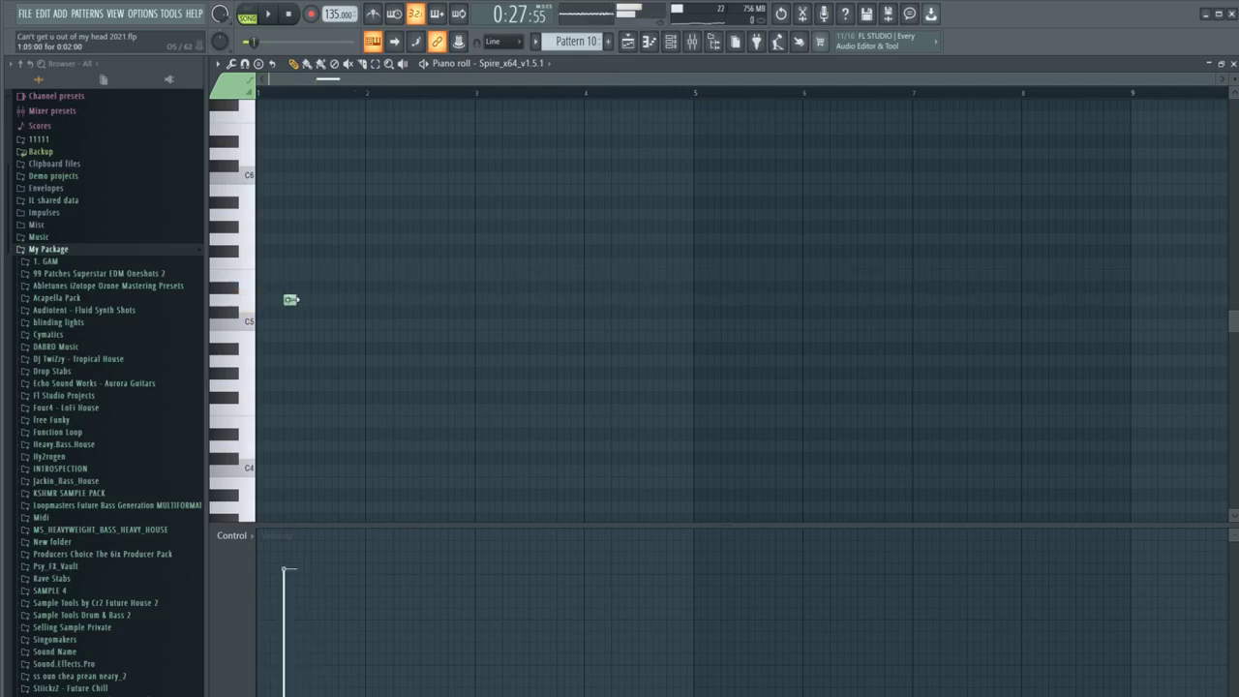
Step: Place Pattern 10 on Track 18 at bar 25 and play the arrangement from just before it
{"action": "left_click", "coordinate": [629, 42]}
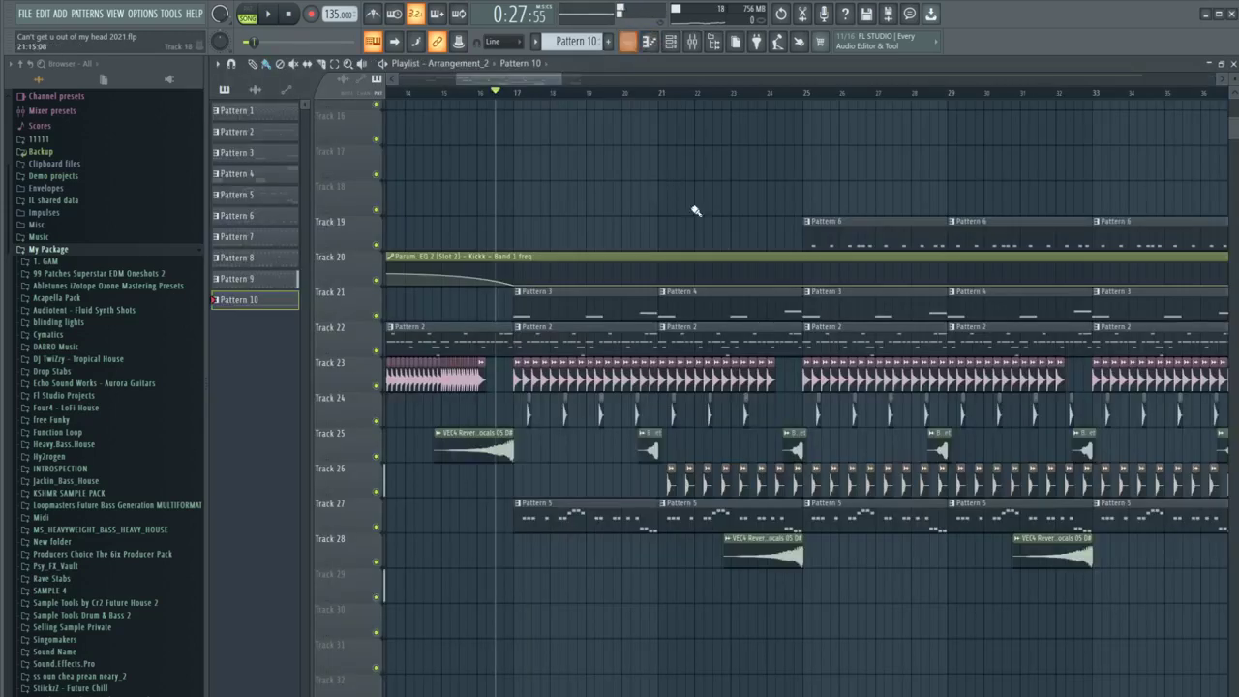
{"action": "left_click_drag", "start_coordinate": [812, 202], "coordinate": [840, 192]}
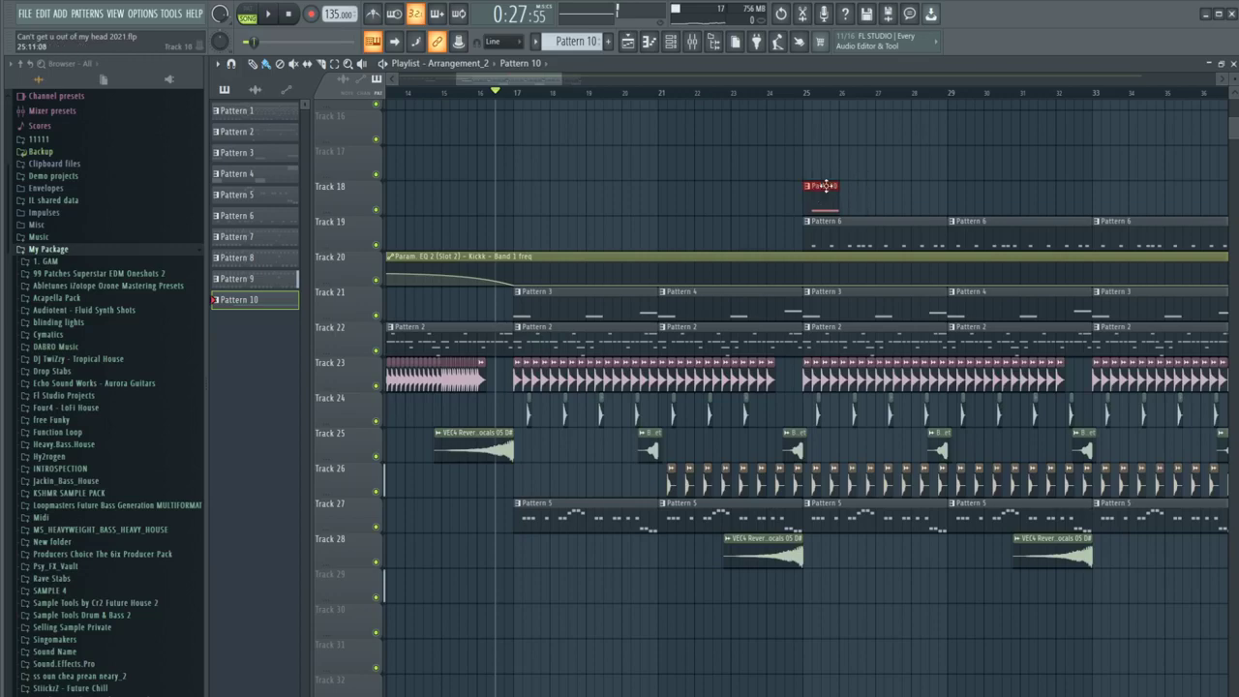
{"action": "left_click", "coordinate": [787, 94]}
{"action": "key", "text": "space"}
{"action": "scroll", "coordinate": [824, 182], "scroll_direction": "up", "scroll_amount": 5}
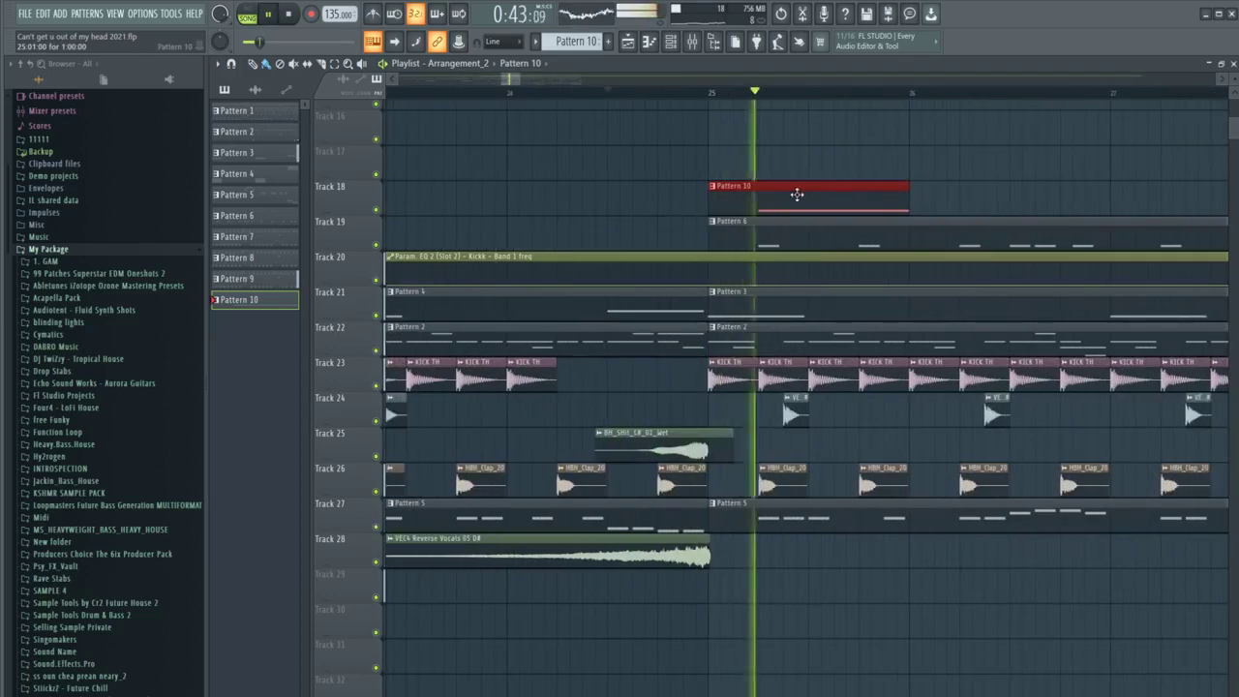
Step: Move the D5 note in Pattern 10 to start at step 9, ending at bar 2, and listen in the arrangement
{"action": "double_click", "coordinate": [797, 193]}
{"action": "scroll", "coordinate": [387, 291], "scroll_direction": "up", "scroll_amount": 2}
{"action": "left_click_drag", "start_coordinate": [341, 301], "coordinate": [388, 303]}
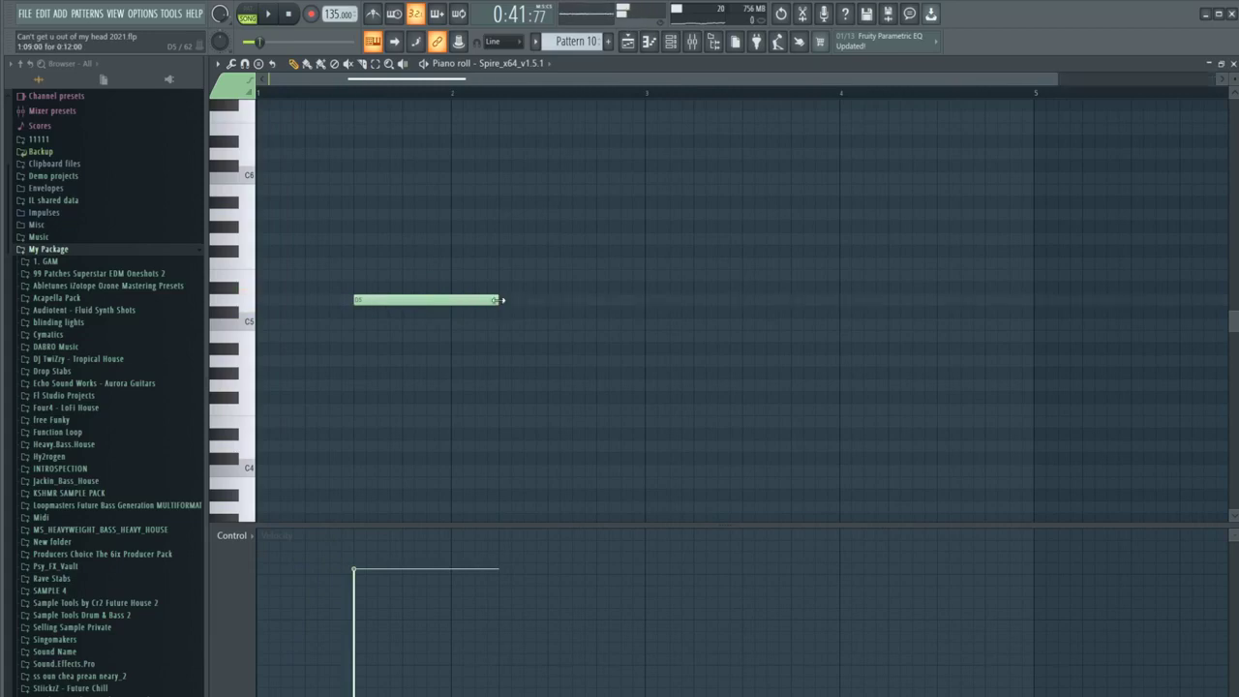
{"action": "key", "text": "space"}
{"action": "left_click", "coordinate": [630, 42]}
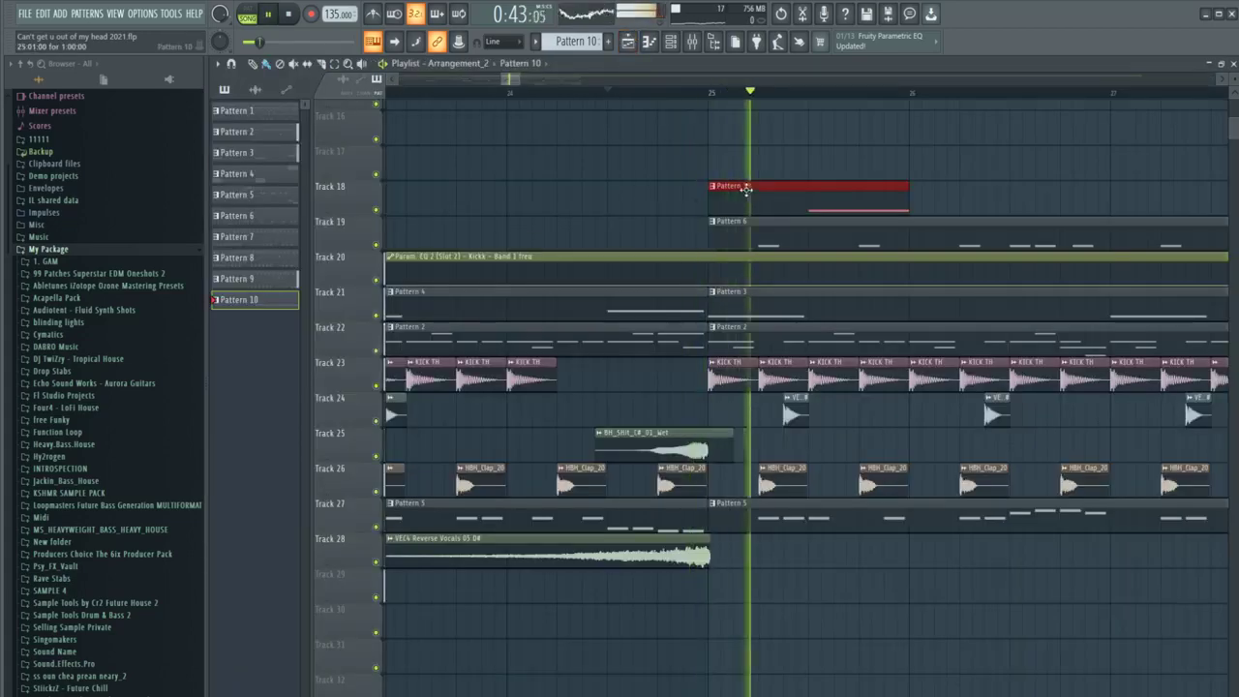
{"action": "scroll", "coordinate": [743, 189], "scroll_direction": "down", "scroll_amount": 3}
{"action": "key", "text": "space"}
Step: Extend the start of the D5 note back to step 7 and play it with the arrangement
{"action": "double_click", "coordinate": [780, 207]}
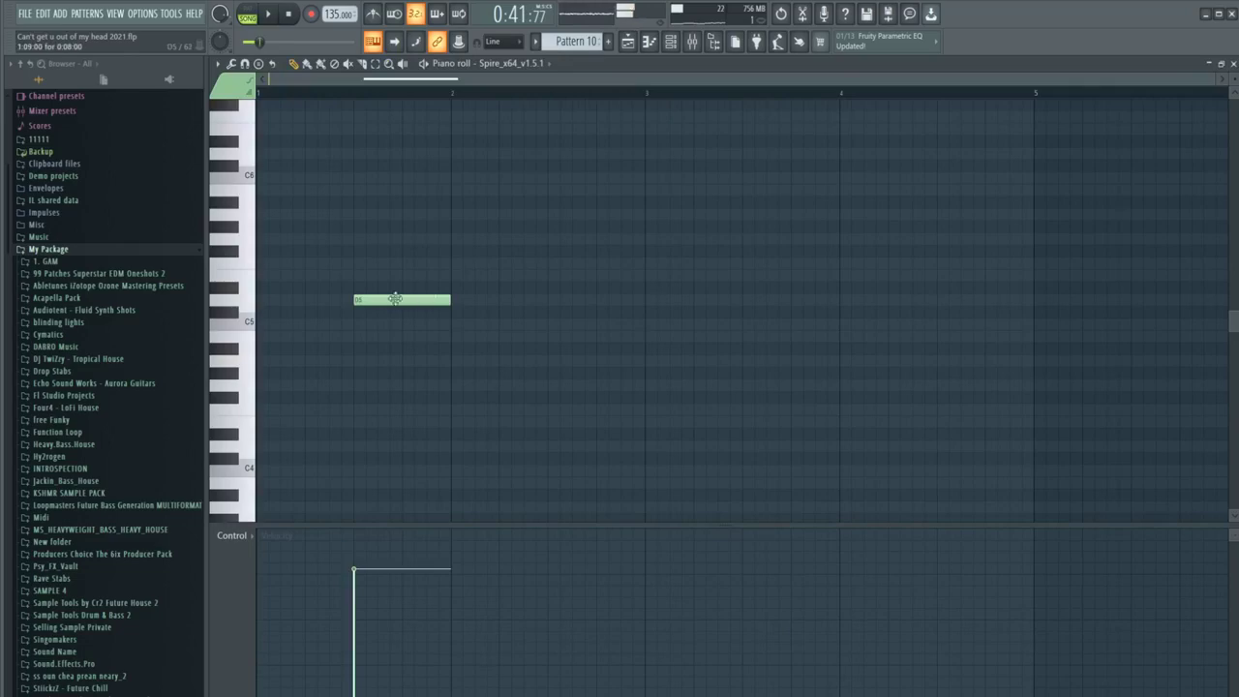
{"action": "left_click_drag", "start_coordinate": [395, 299], "coordinate": [368, 301]}
{"action": "key", "text": "space"}
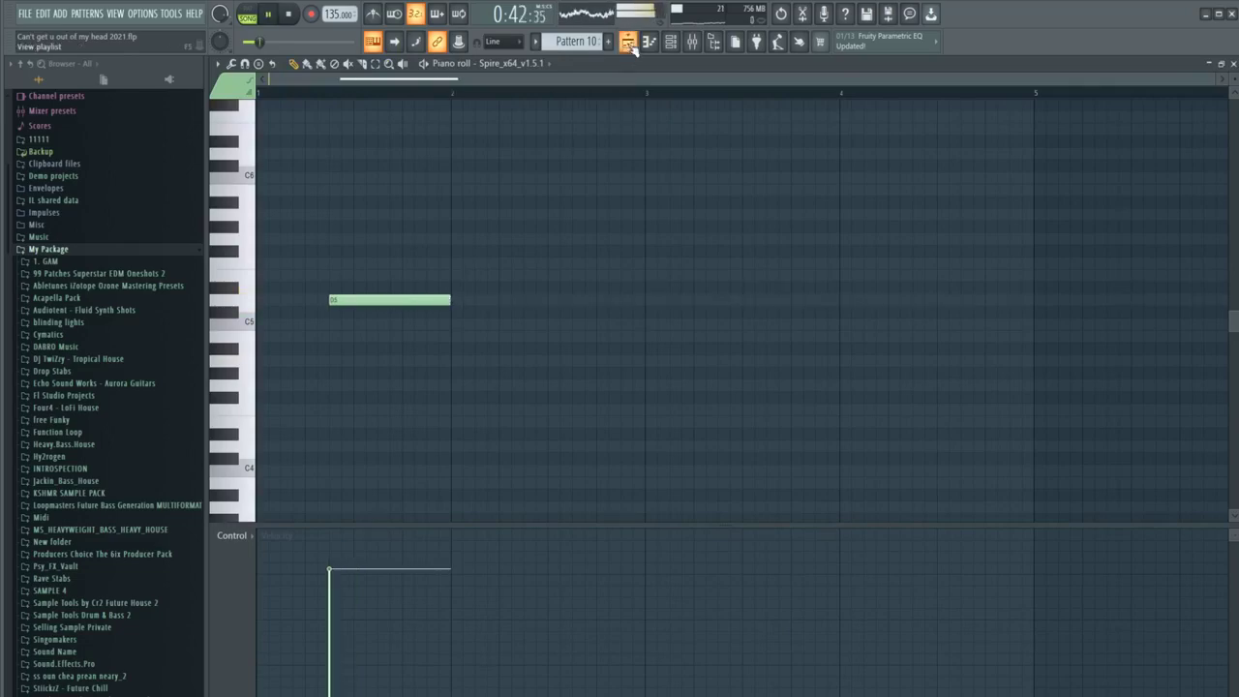
{"action": "key", "text": "F5"}
{"action": "key", "text": "space"}
Step: Extend the start of the D5 note to step 5 and check it in playlist playback
{"action": "double_click", "coordinate": [777, 203]}
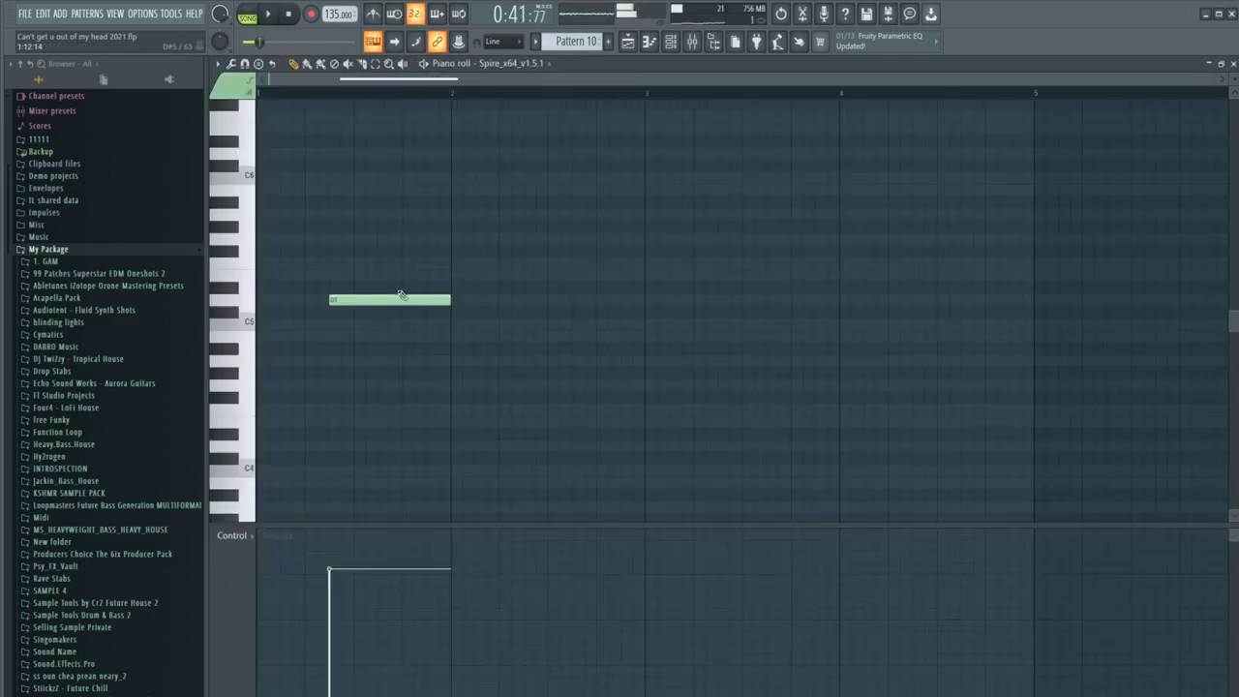
{"action": "left_click_drag", "start_coordinate": [404, 297], "coordinate": [352, 305]}
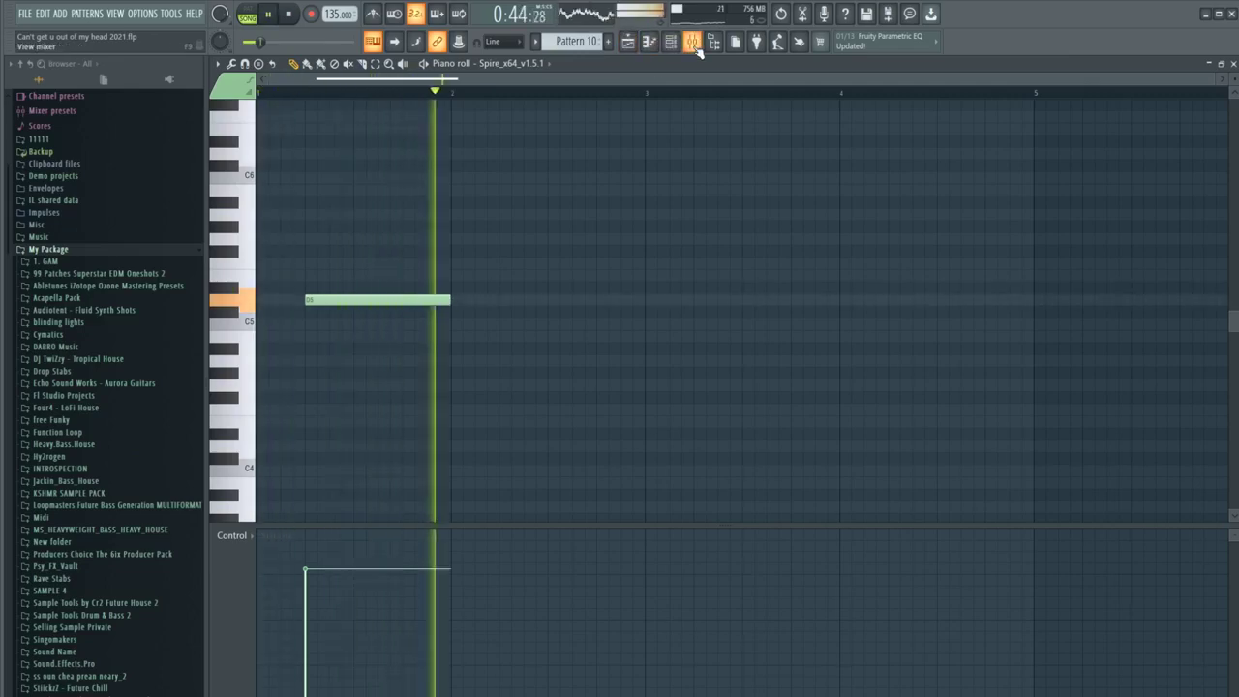
{"action": "left_click", "coordinate": [696, 48]}
{"action": "key", "text": "F5"}
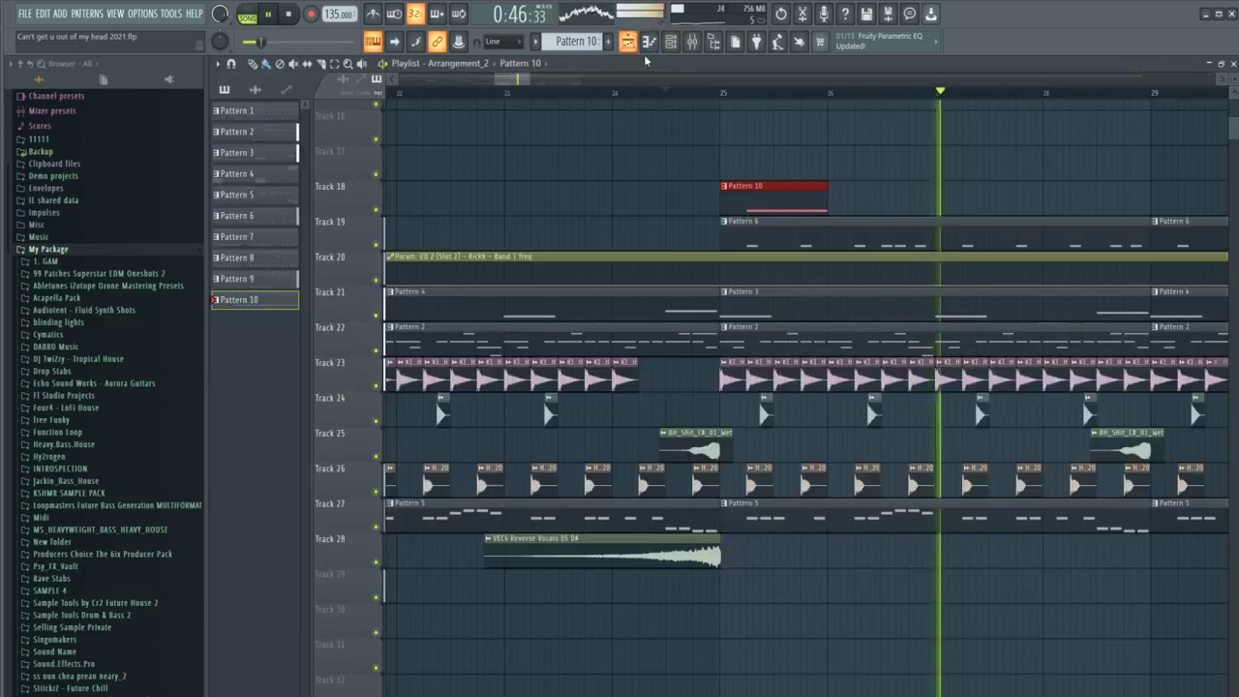
{"action": "key", "text": "space"}
Step: Route the Spire channel to mixer insert 18
{"action": "left_click", "coordinate": [692, 42]}
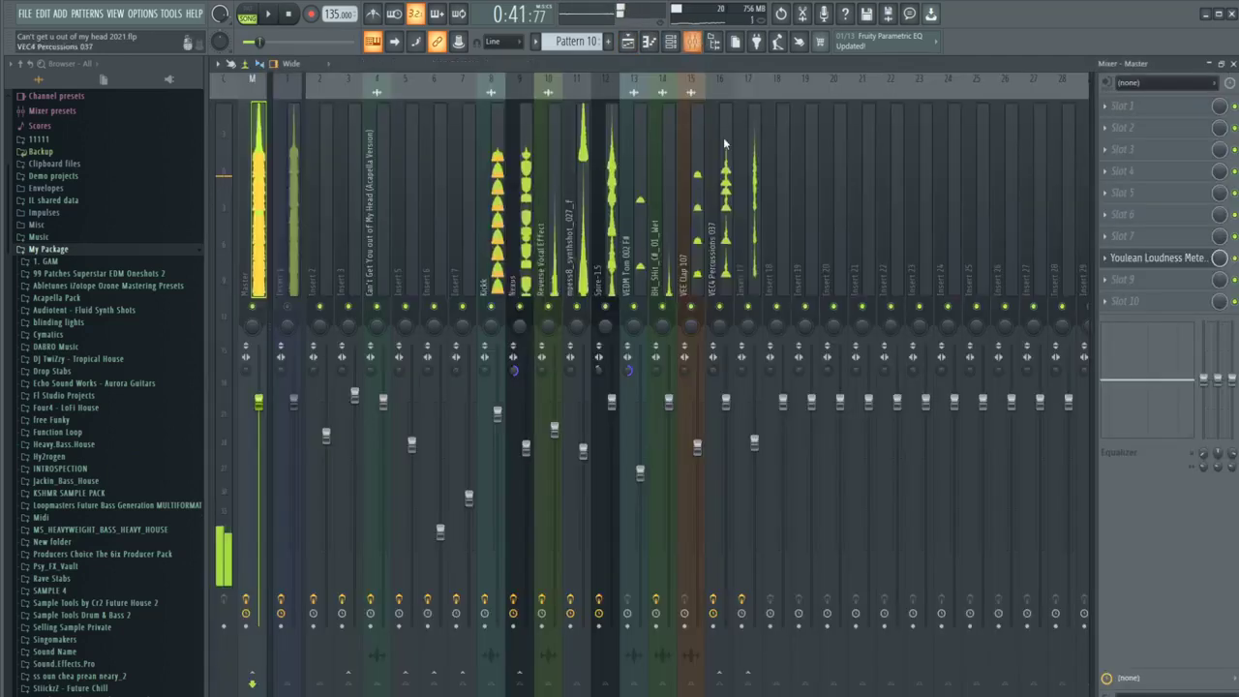
{"action": "left_click", "coordinate": [780, 174]}
{"action": "key", "text": "ctrl+l"}
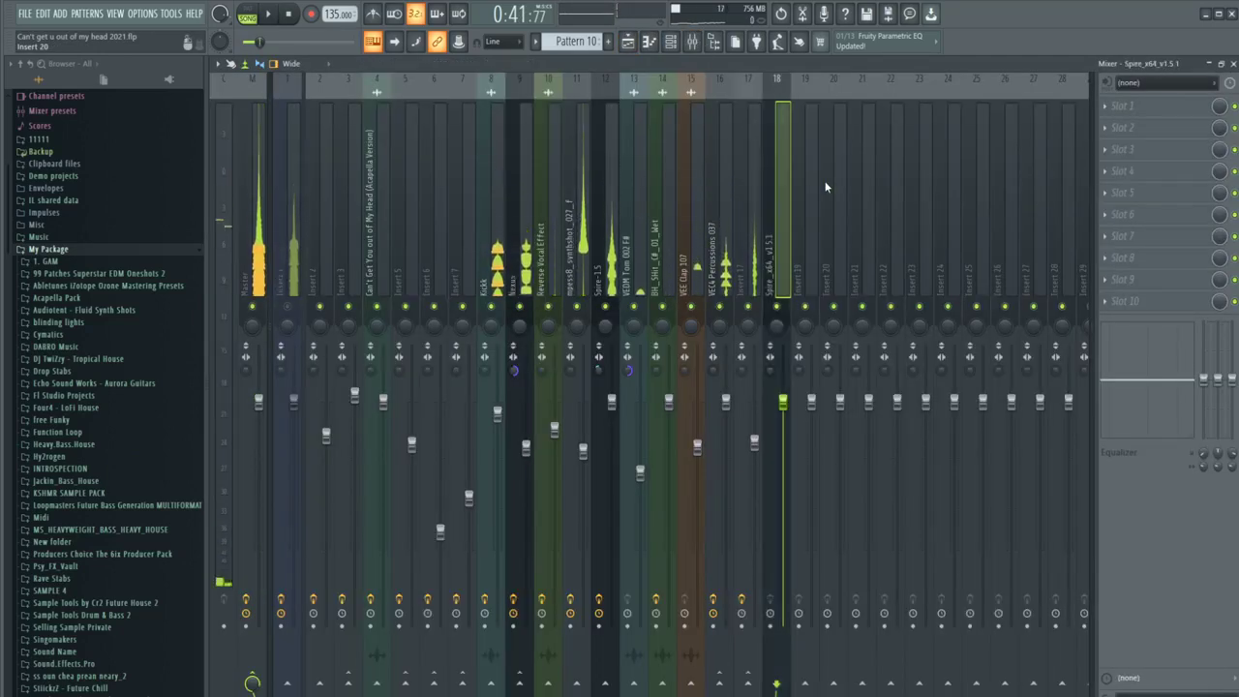
Step: Add Fruity Stereo Shaper to slot 4 of the Spire insert and set its delay to about 3.0 ms right
{"action": "key", "text": "space"}
{"action": "left_click", "coordinate": [1108, 174]}
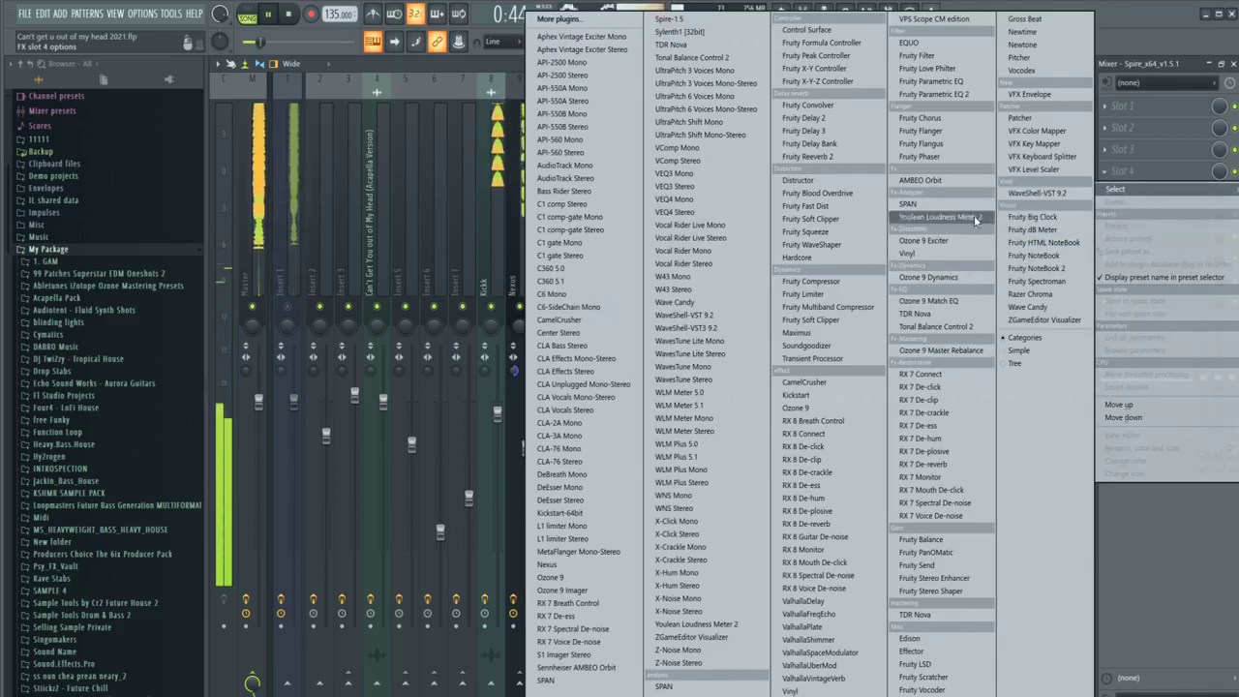
{"action": "left_click", "coordinate": [930, 591]}
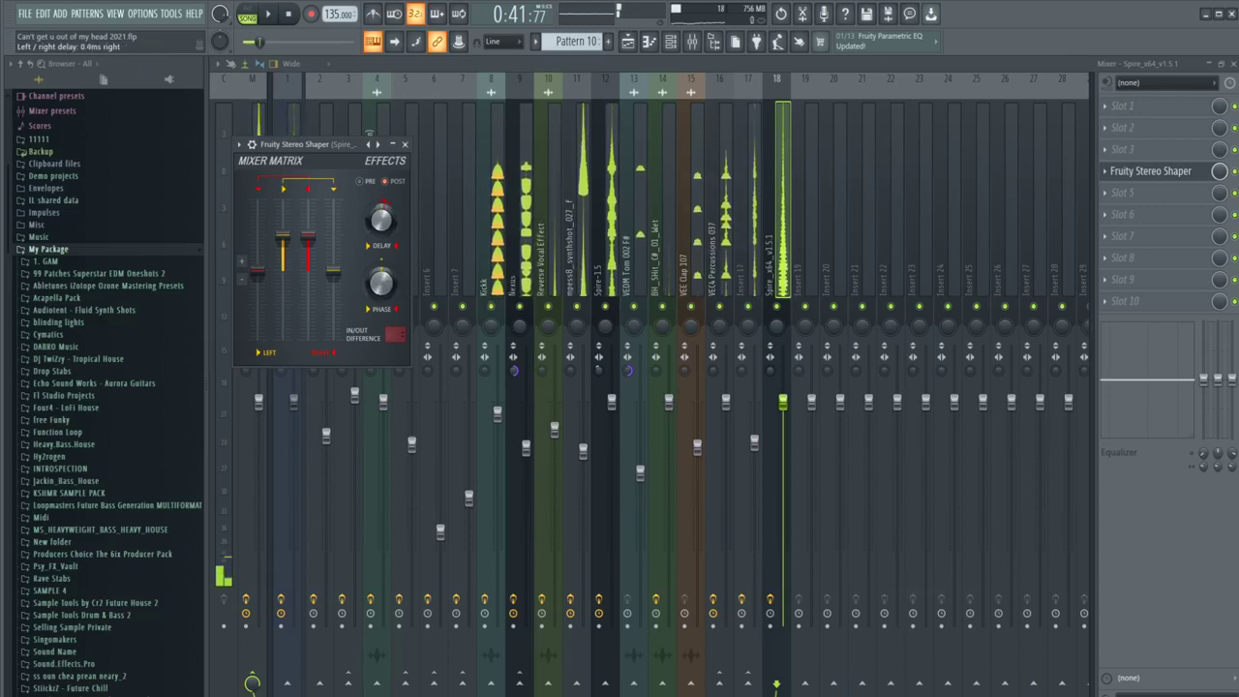
{"action": "left_click_drag", "start_coordinate": [382, 221], "coordinate": [381, 197]}
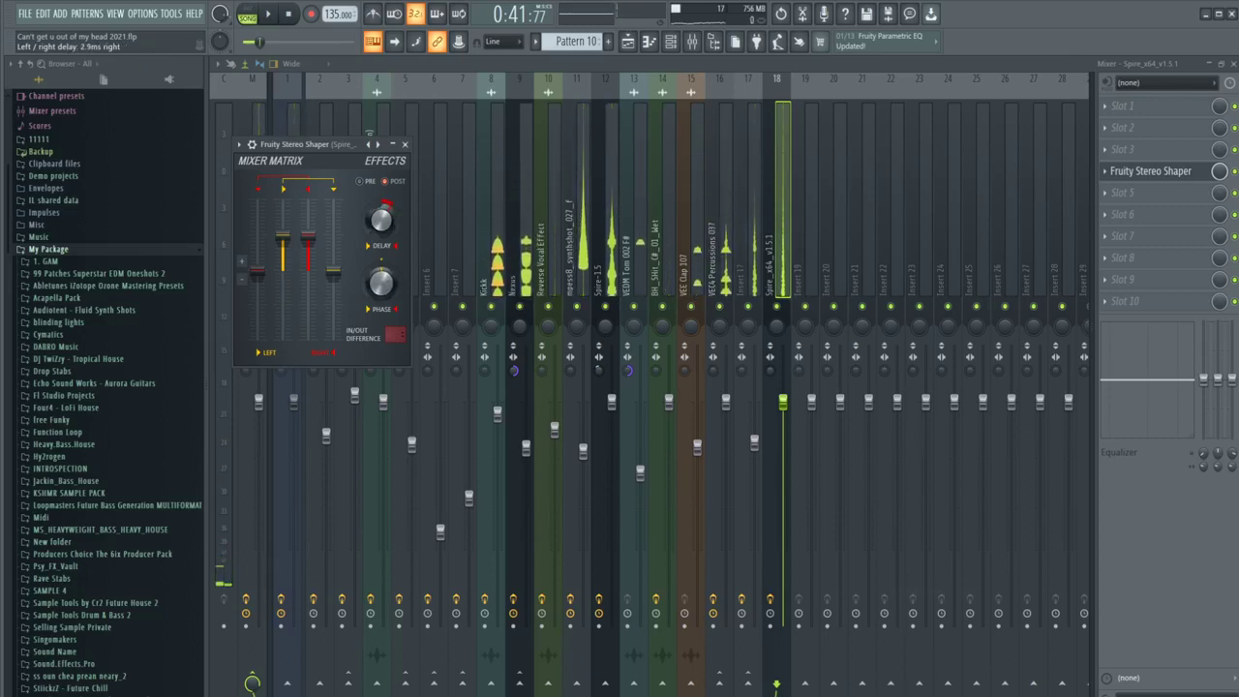
{"action": "key", "text": "space"}
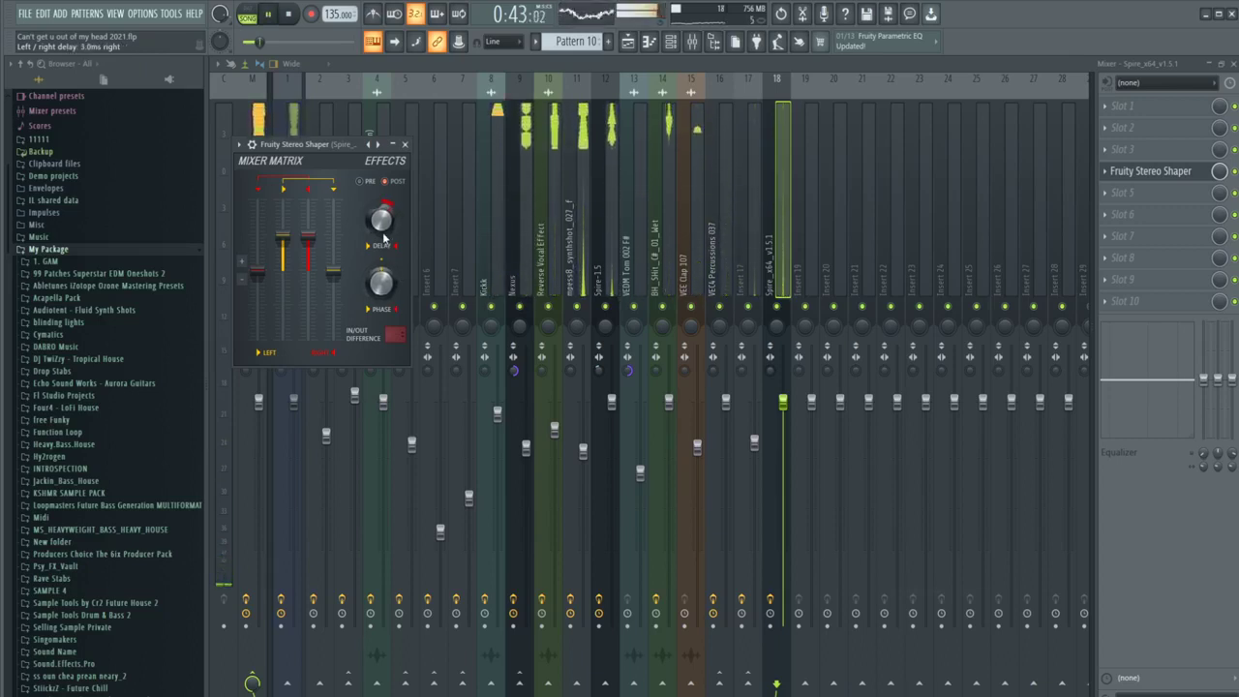
{"action": "left_click", "coordinate": [405, 144]}
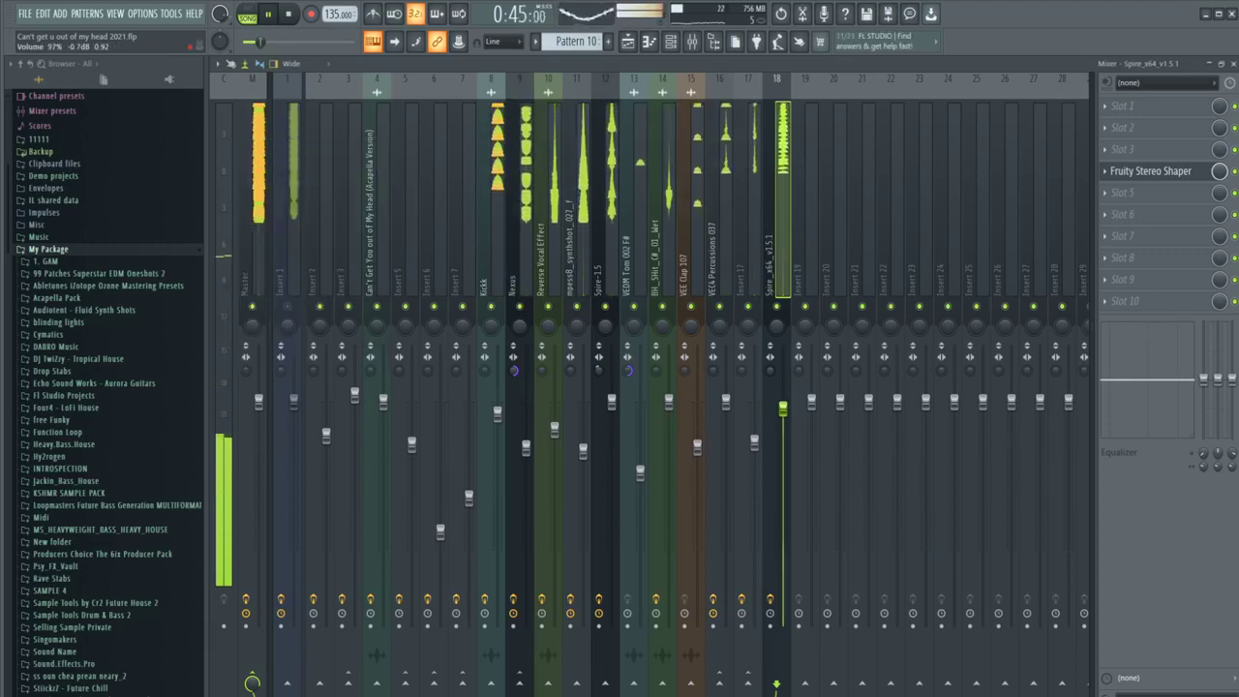
Step: Add Fruity Parametric EQ 2 to slot 2 of the Spire insert and slightly cut bands 2, 4, 6 and 7
{"action": "left_click", "coordinate": [1121, 132]}
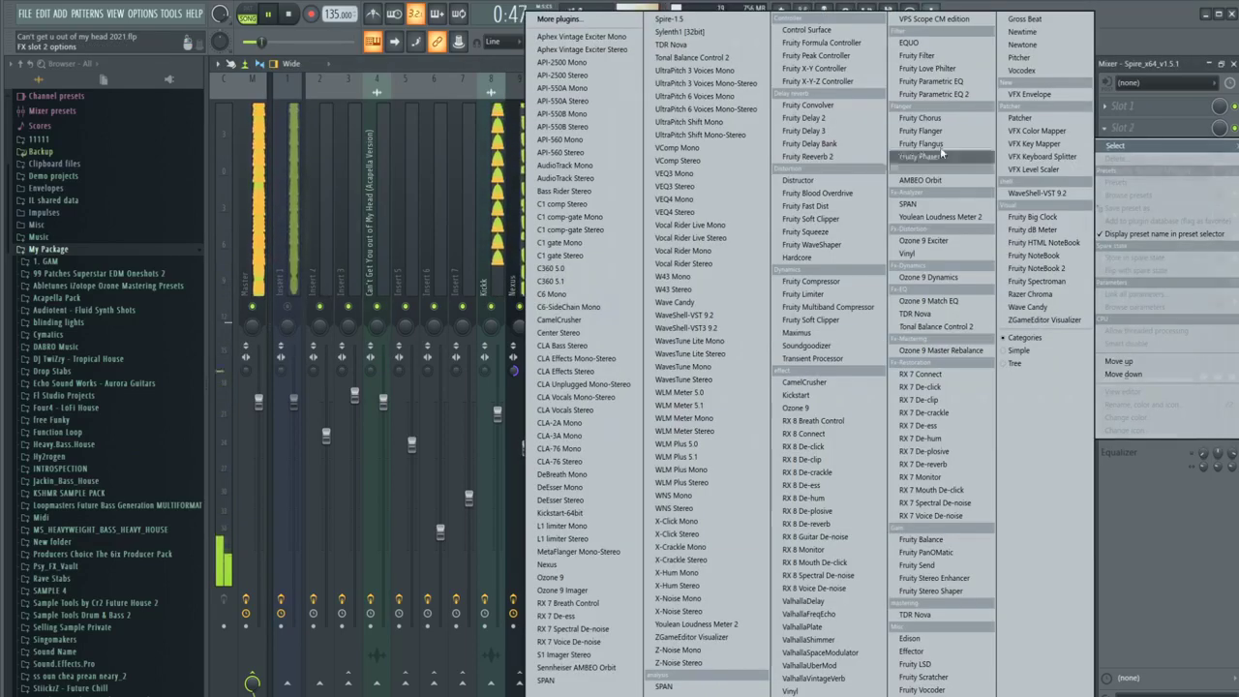
{"action": "left_click", "coordinate": [944, 96]}
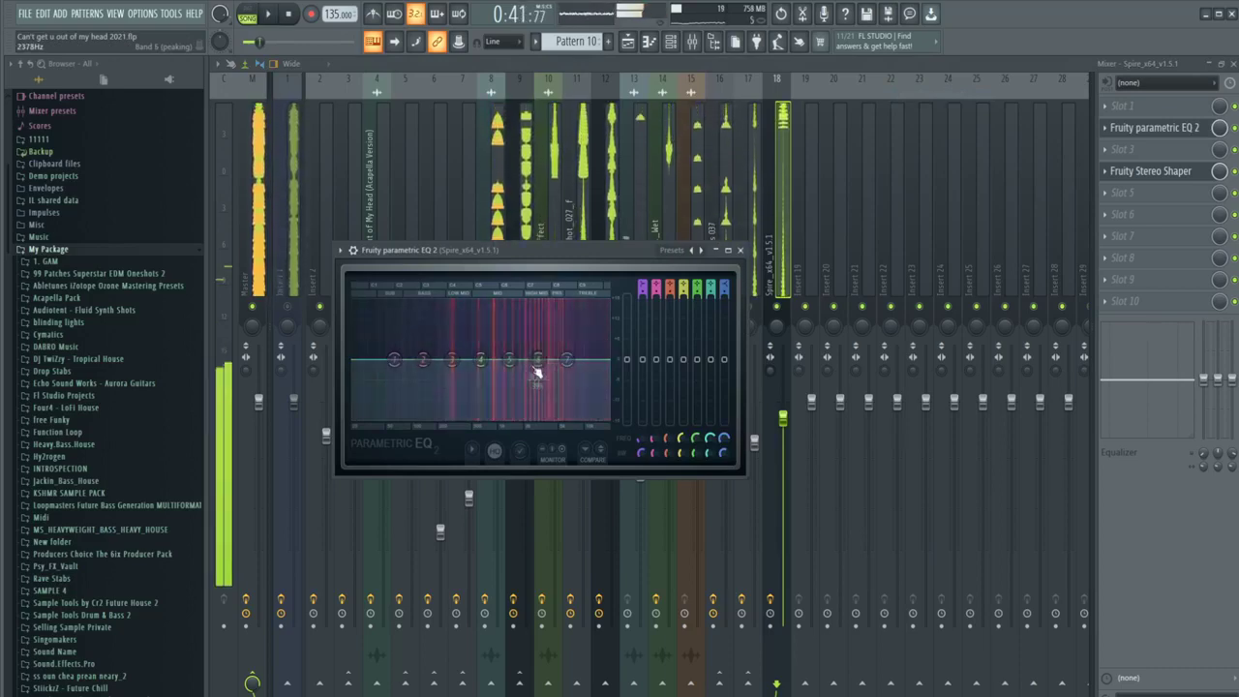
{"action": "left_click_drag", "start_coordinate": [482, 360], "coordinate": [545, 370]}
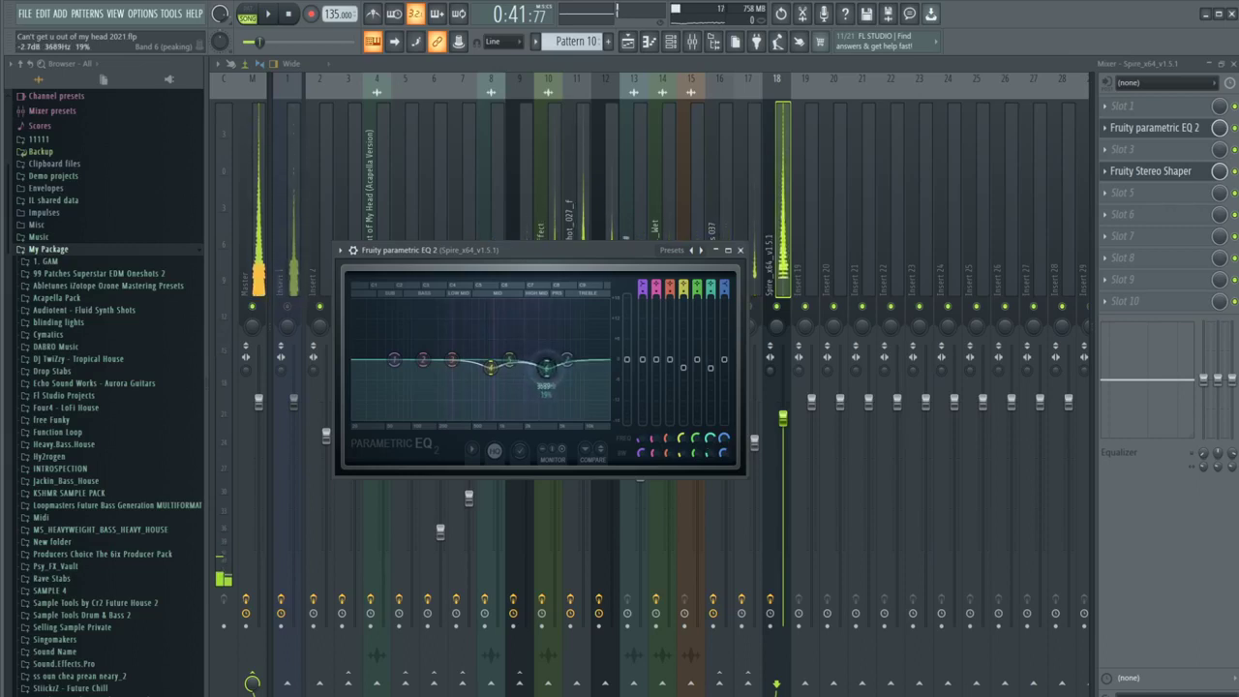
{"action": "left_click_drag", "start_coordinate": [434, 368], "coordinate": [448, 372]}
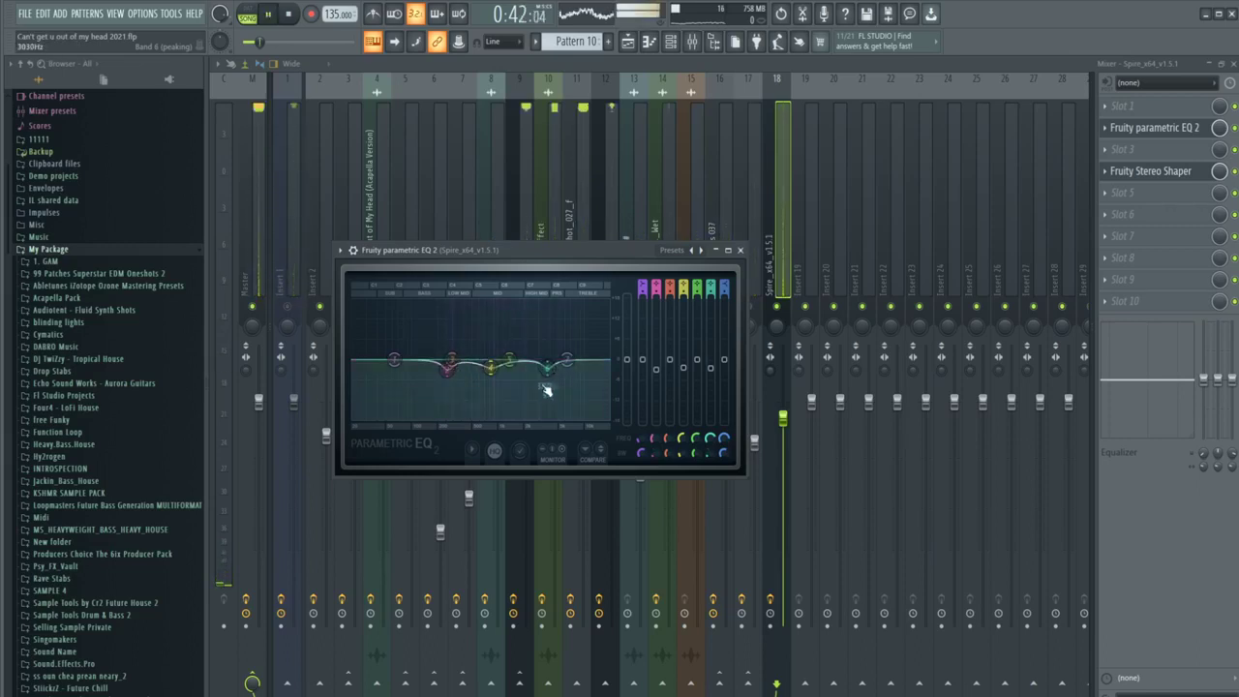
{"action": "left_click_drag", "start_coordinate": [567, 360], "coordinate": [590, 376]}
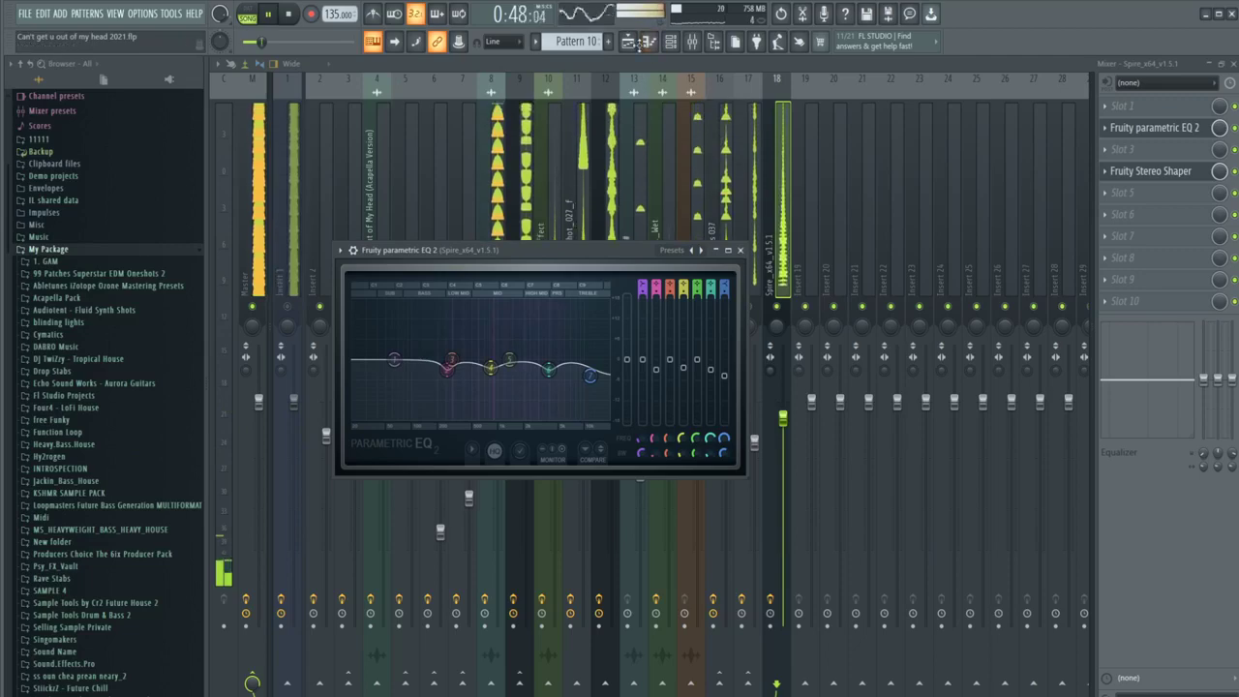
Step: Copy the Pattern 10 clip on Track 18 to bars 27, 29 and 31
{"action": "key", "text": "F5"}
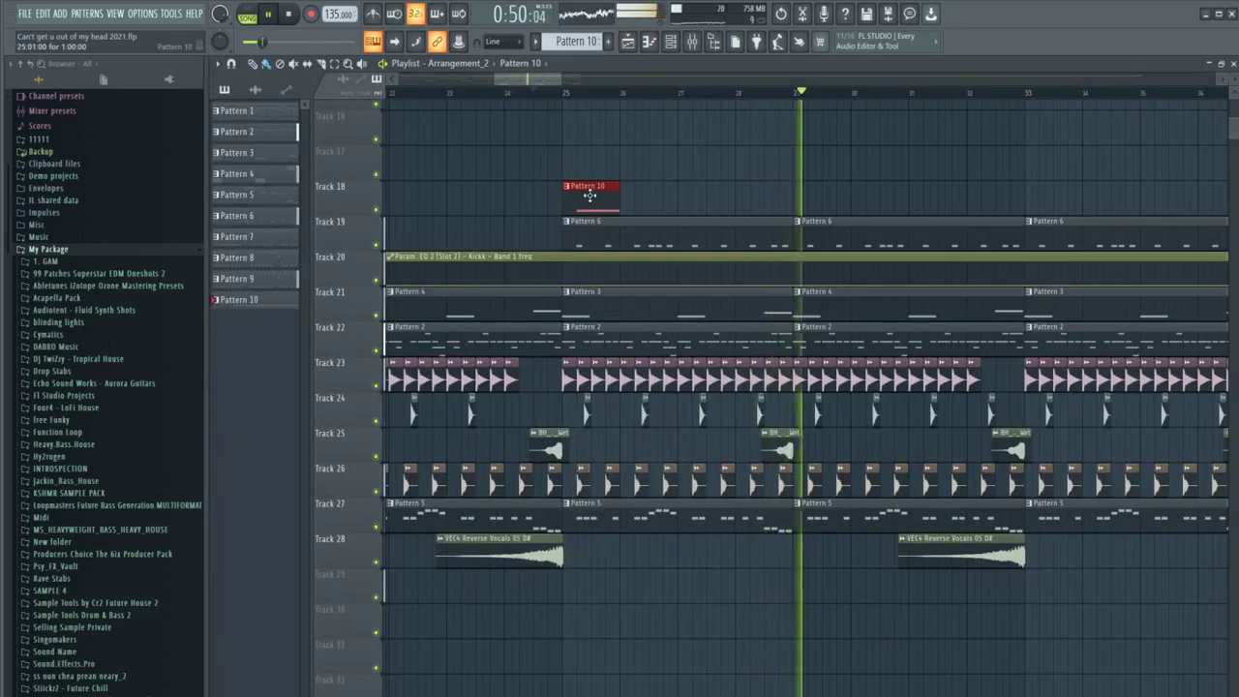
{"action": "left_click", "coordinate": [706, 193]}
{"action": "left_click_drag", "start_coordinate": [797, 201], "coordinate": [523, 191]}
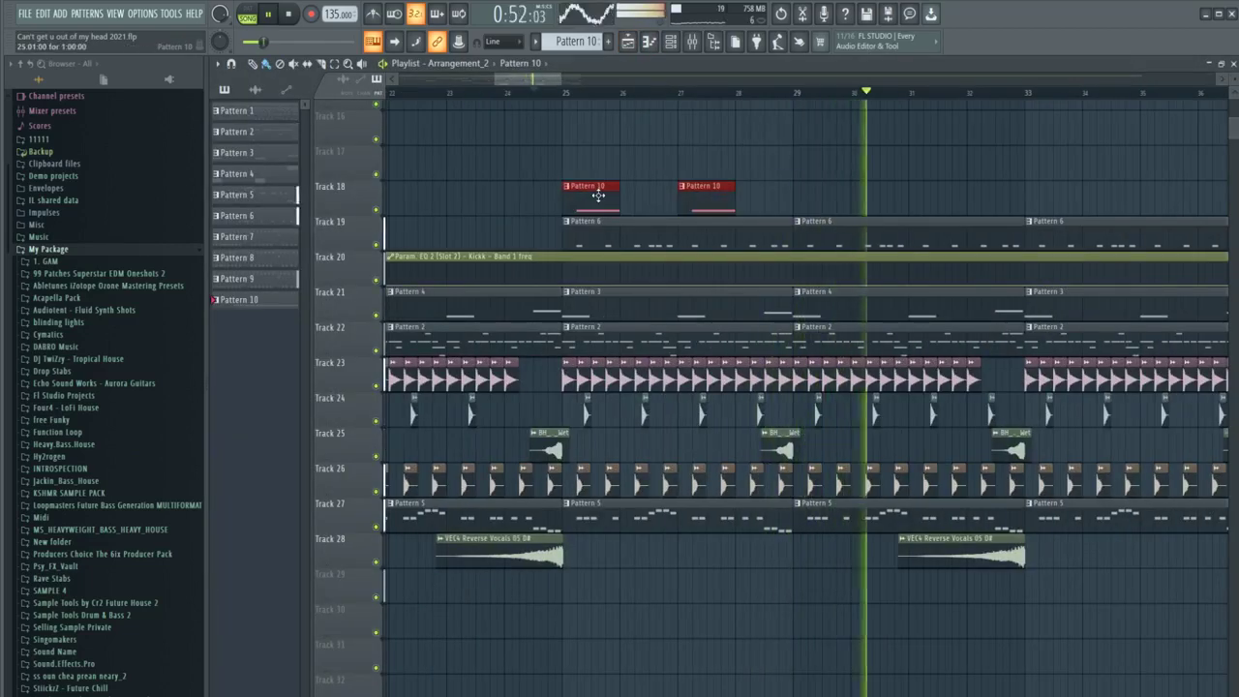
{"action": "left_click_drag", "start_coordinate": [597, 196], "coordinate": [832, 193]}
{"action": "left_click", "coordinate": [836, 155], "text": "ctrl"}
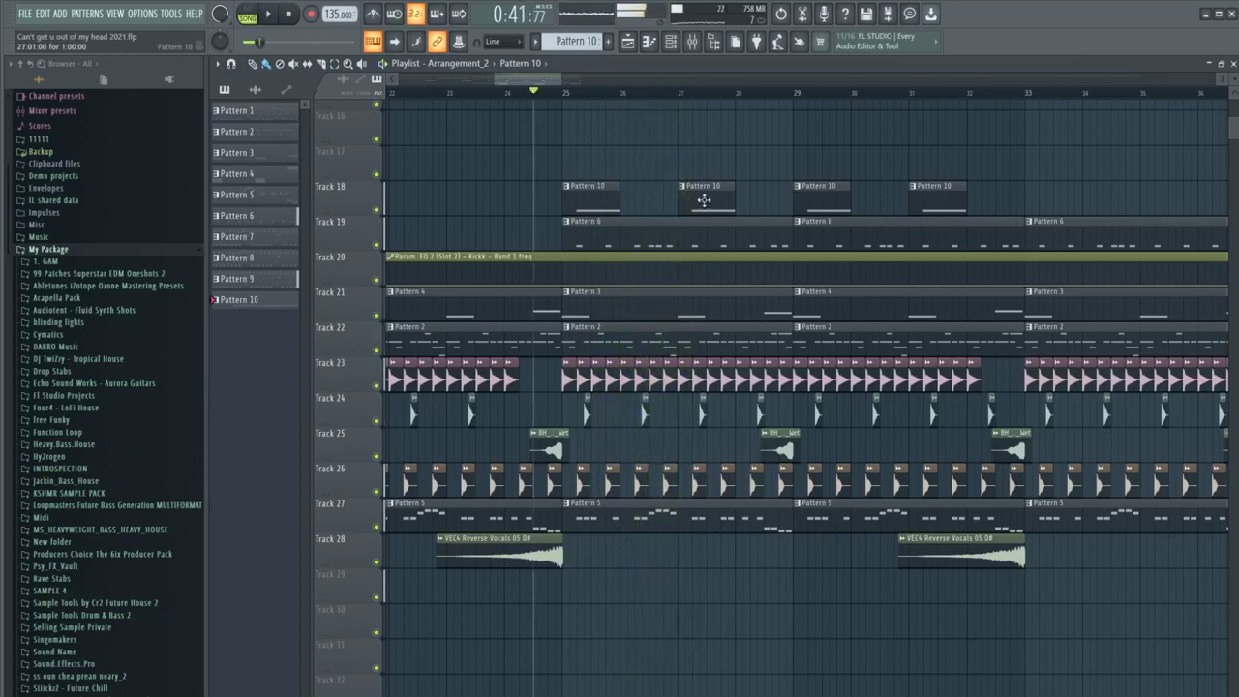
Step: Delete the Pattern 10 clips at bars 27 and 31 on Track 18
{"action": "right_click", "coordinate": [703, 199]}
{"action": "right_click", "coordinate": [934, 198]}
{"action": "scroll", "coordinate": [961, 187], "scroll_direction": "down", "scroll_amount": 4}
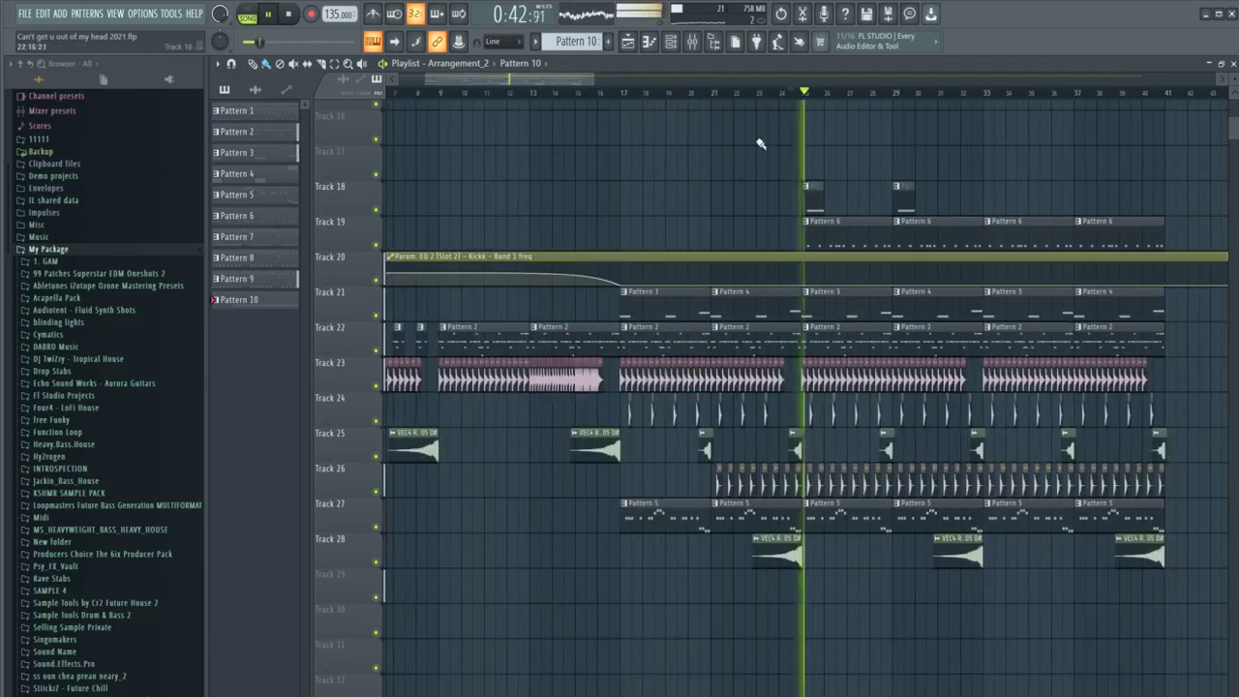
Step: Clone the Spire channel used in Pattern 10 as a second Spire instance and stop playback
{"action": "double_click", "coordinate": [812, 202]}
{"action": "left_click", "coordinate": [675, 45]}
{"action": "left_click", "coordinate": [677, 44]}
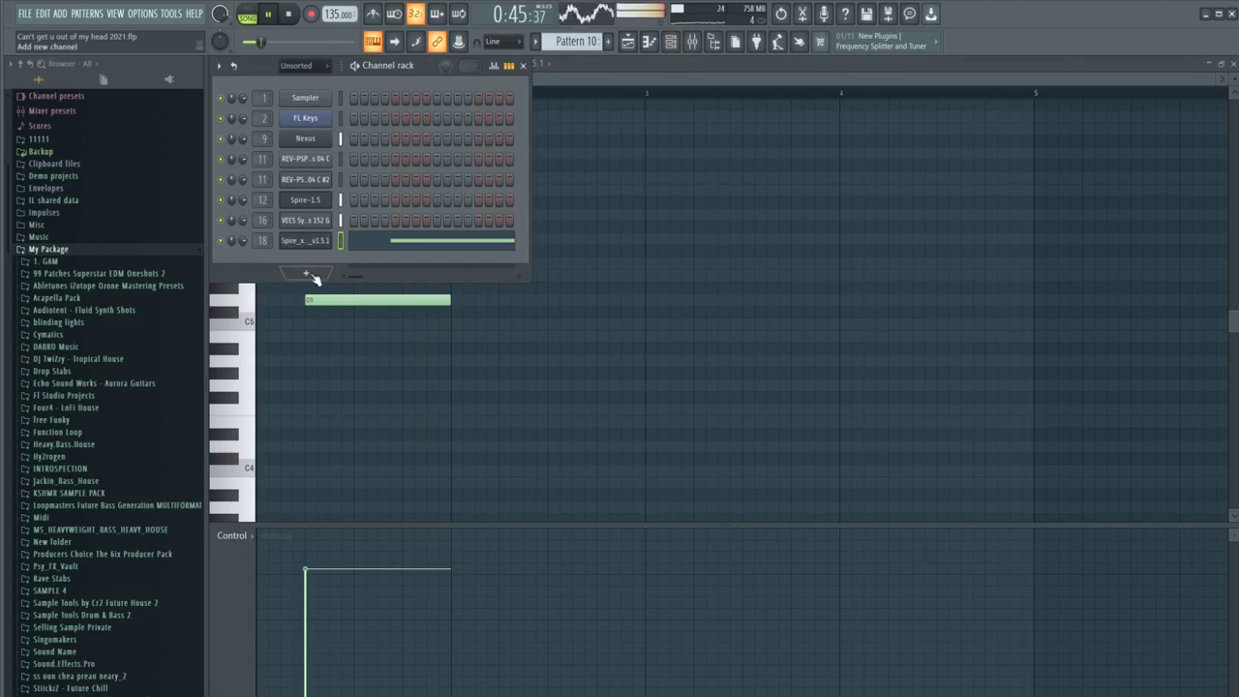
{"action": "left_click", "coordinate": [313, 278]}
{"action": "left_click", "coordinate": [366, 357]}
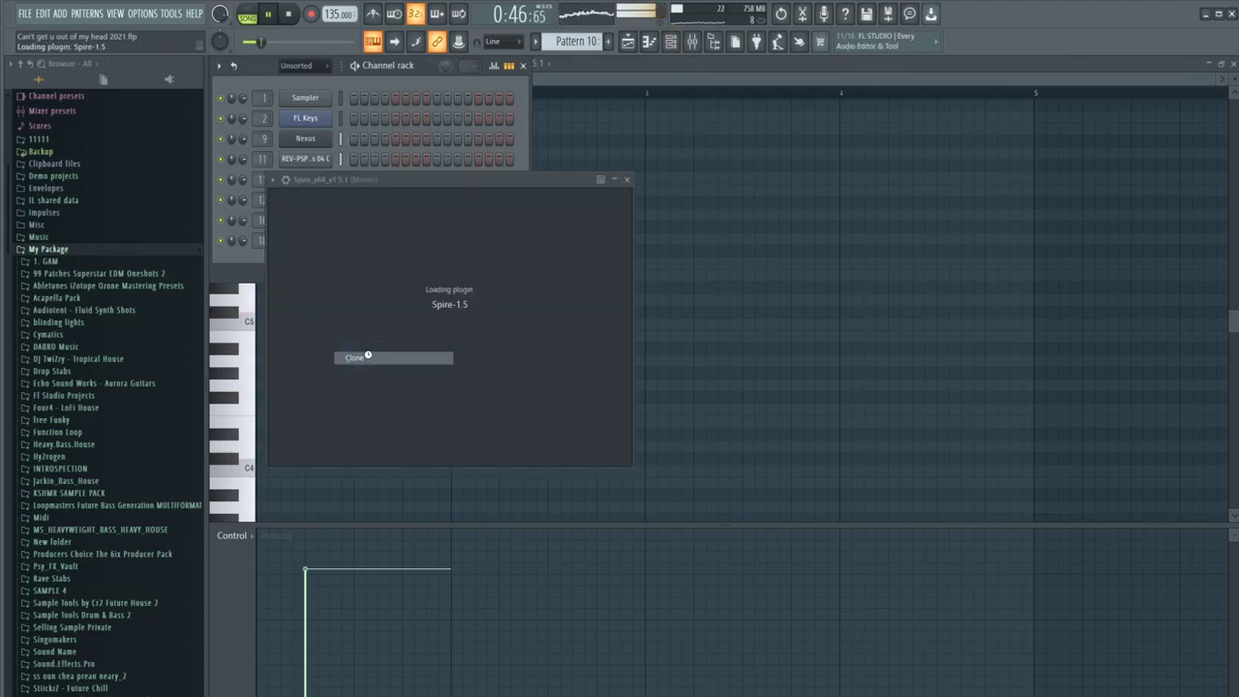
{"action": "key", "text": "space"}
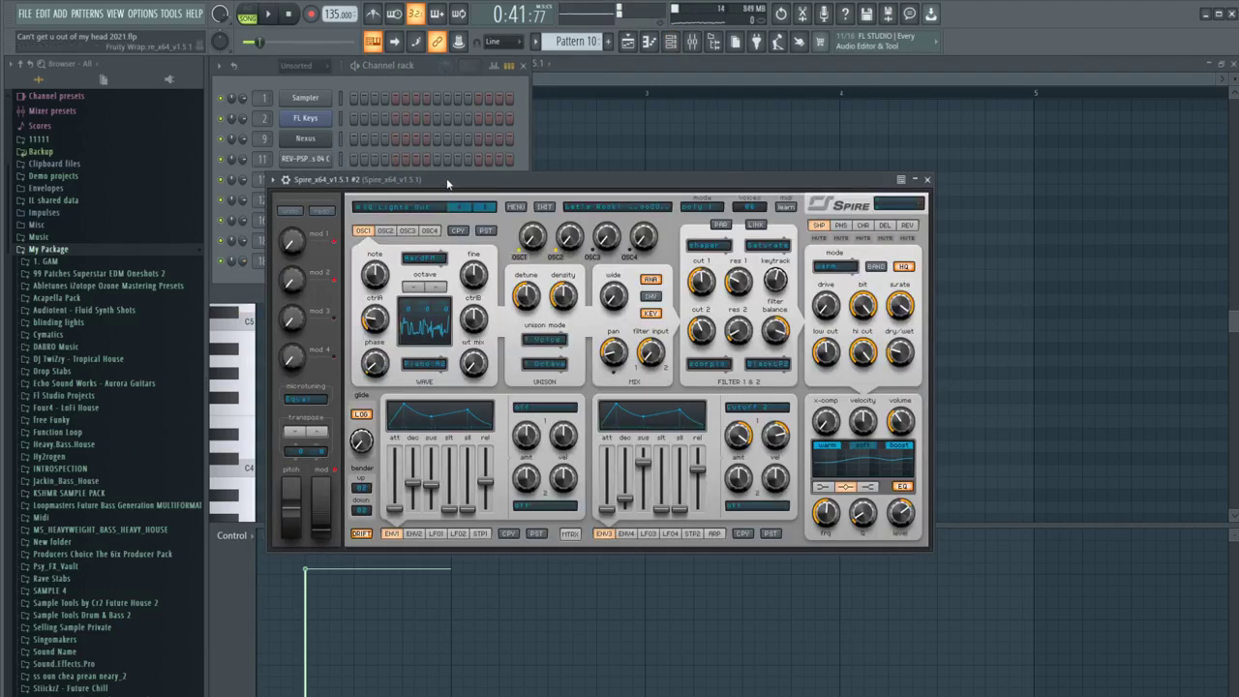
Step: Audition the sequenced presets one after another in the second Spire instance
{"action": "left_click", "coordinate": [486, 209]}
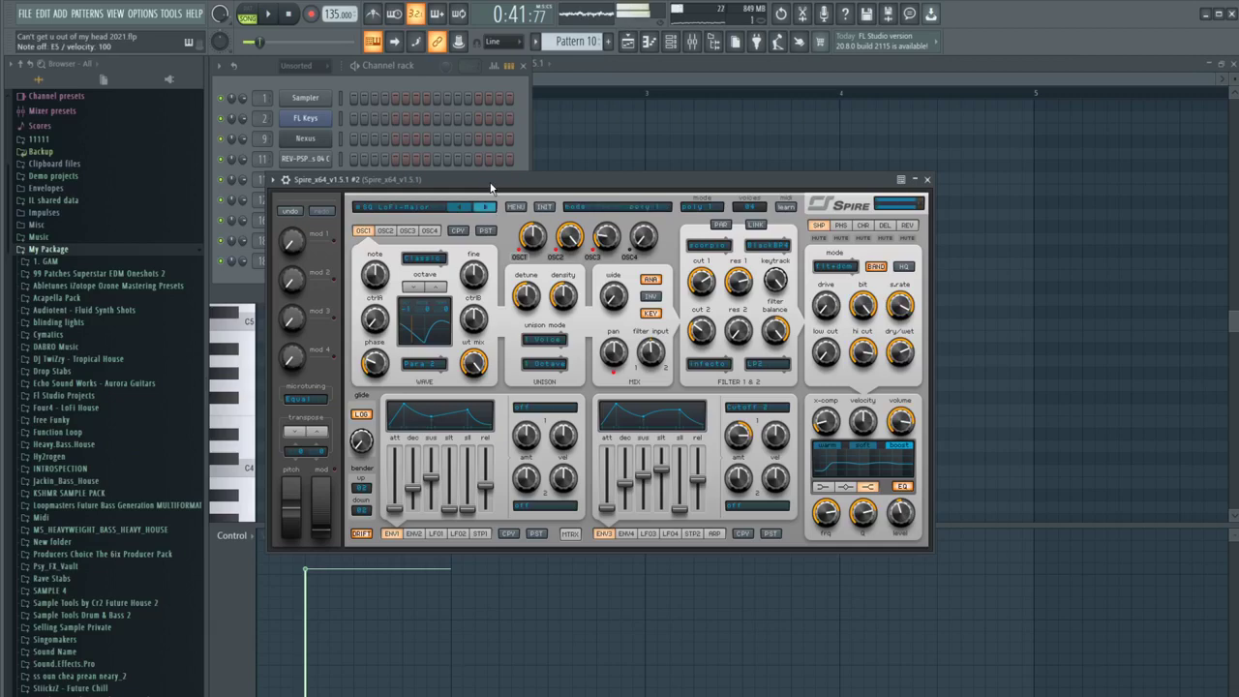
{"action": "left_click", "coordinate": [482, 206]}
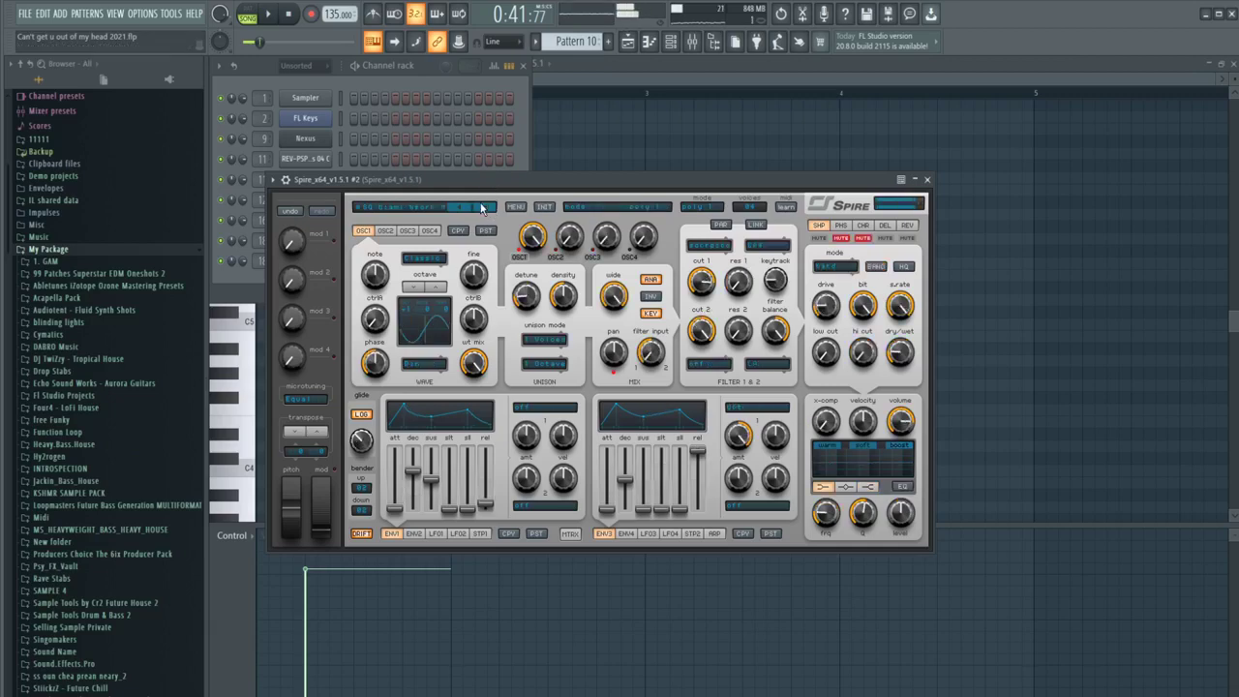
{"action": "left_click", "coordinate": [484, 206]}
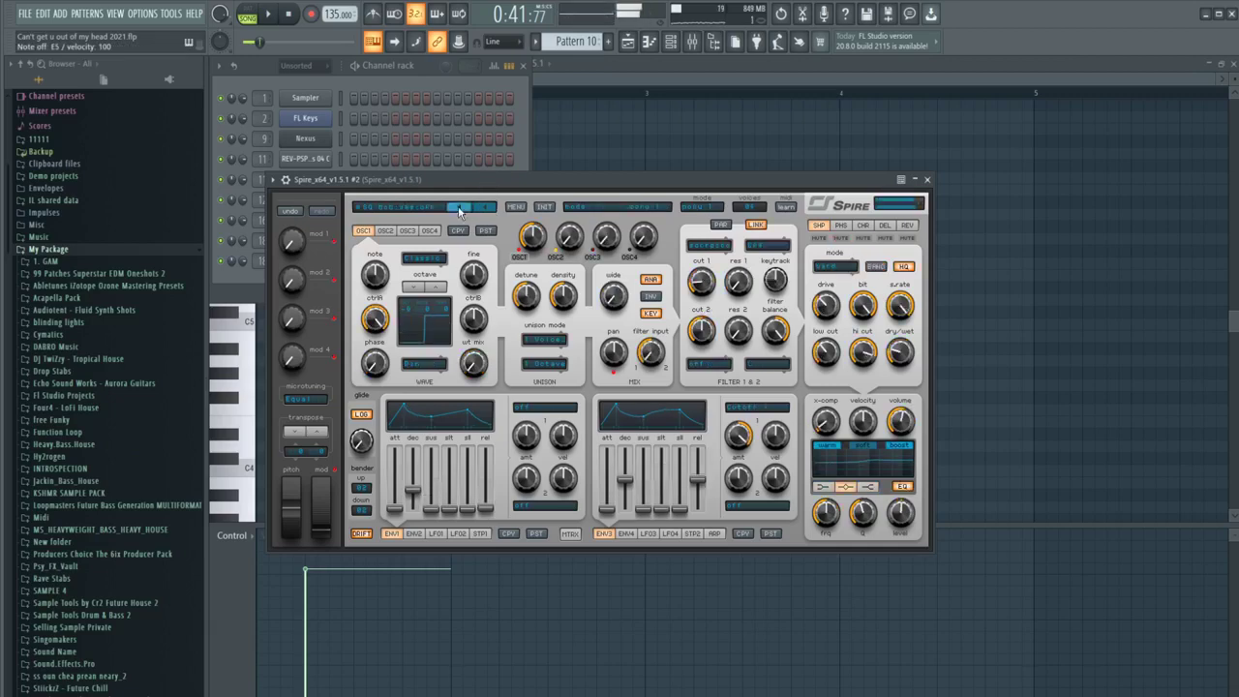
{"action": "left_click", "coordinate": [459, 212]}
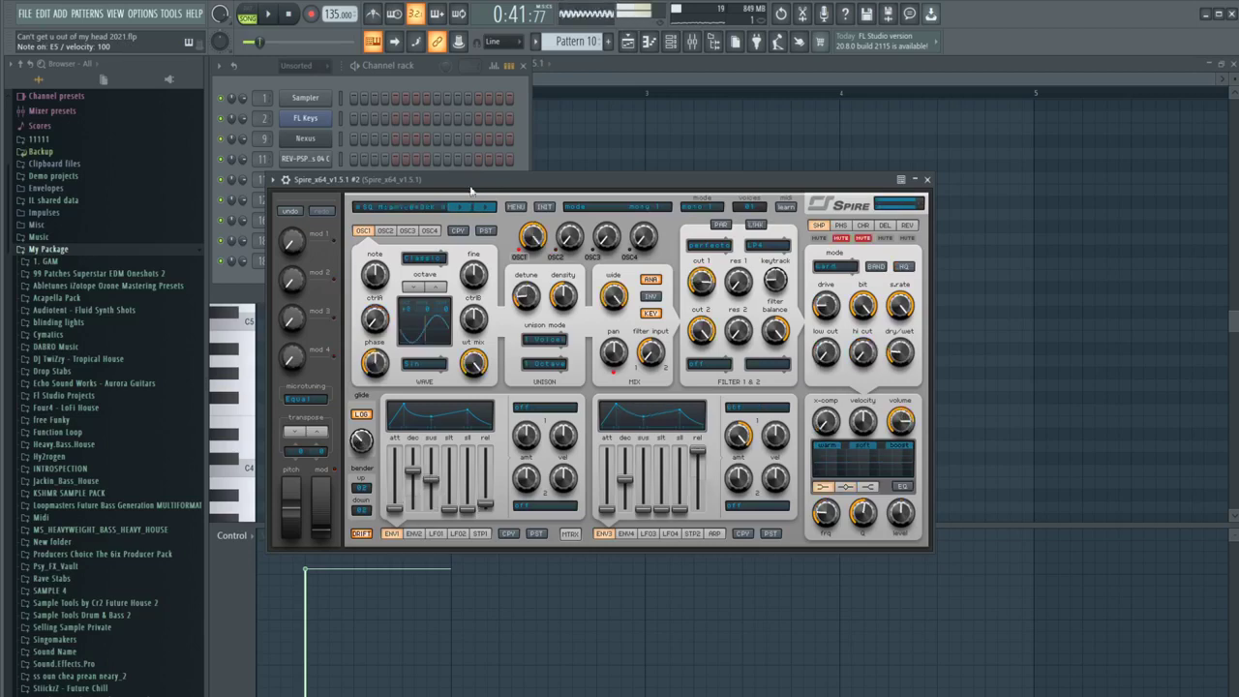
{"action": "left_click", "coordinate": [484, 207]}
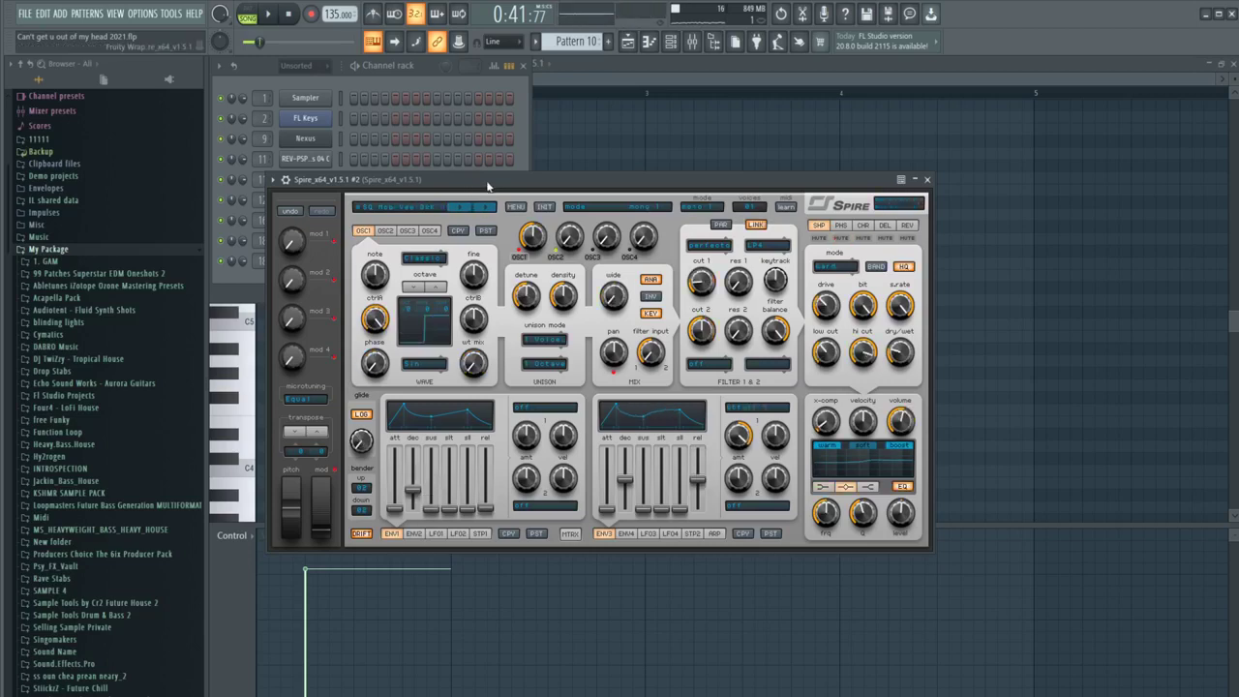
{"action": "left_click", "coordinate": [485, 207]}
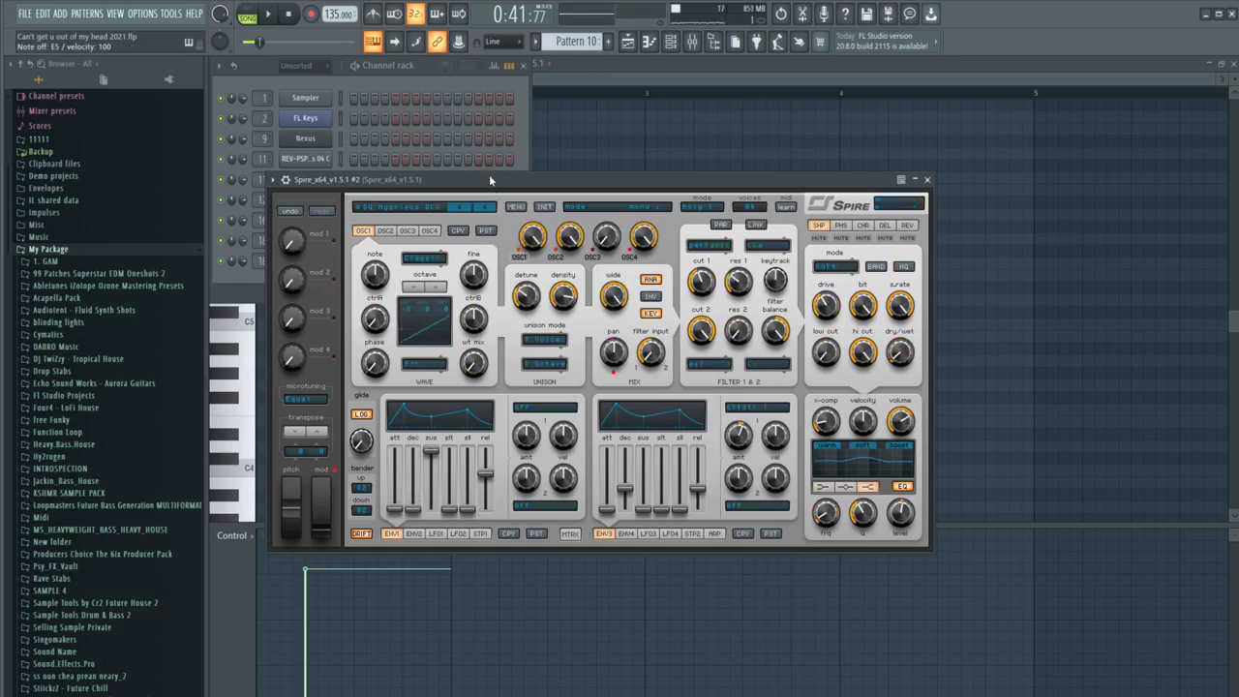
{"action": "left_click", "coordinate": [486, 207]}
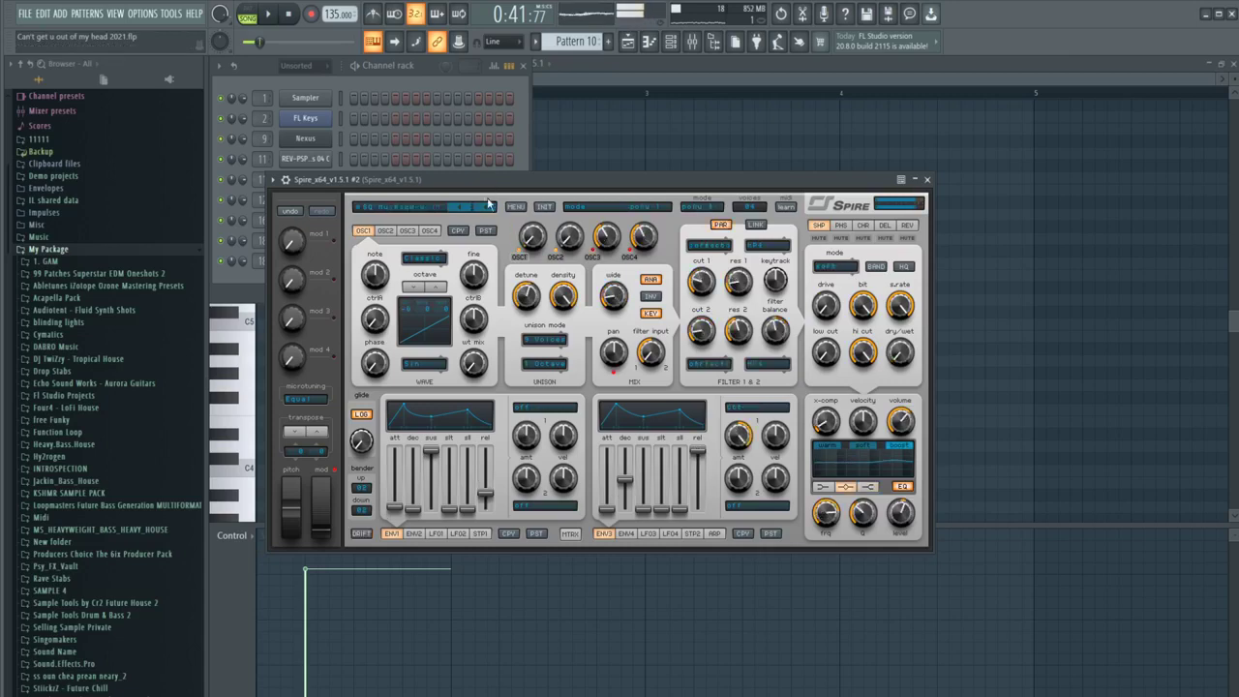
{"action": "left_click", "coordinate": [487, 207]}
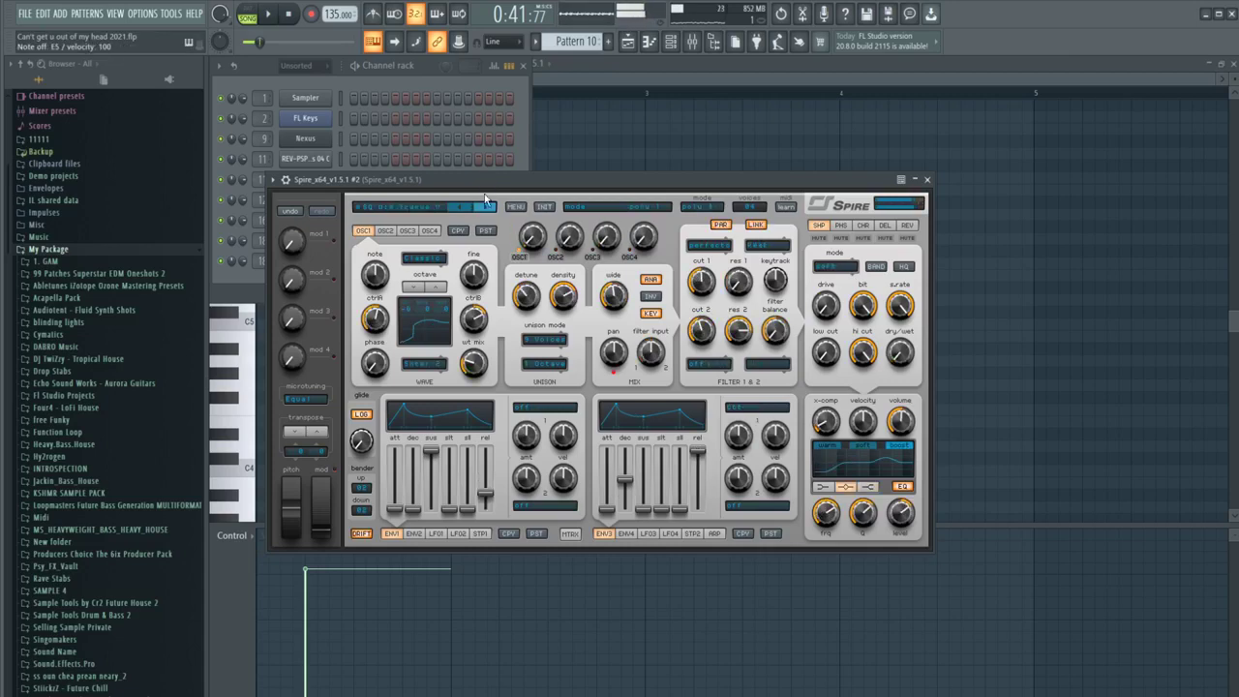
{"action": "left_click", "coordinate": [485, 201]}
Step: Browse Spire's Bass presets and audition BA Lean On, BA Predator V and BA Simply Prog 1
{"action": "left_click", "coordinate": [414, 207]}
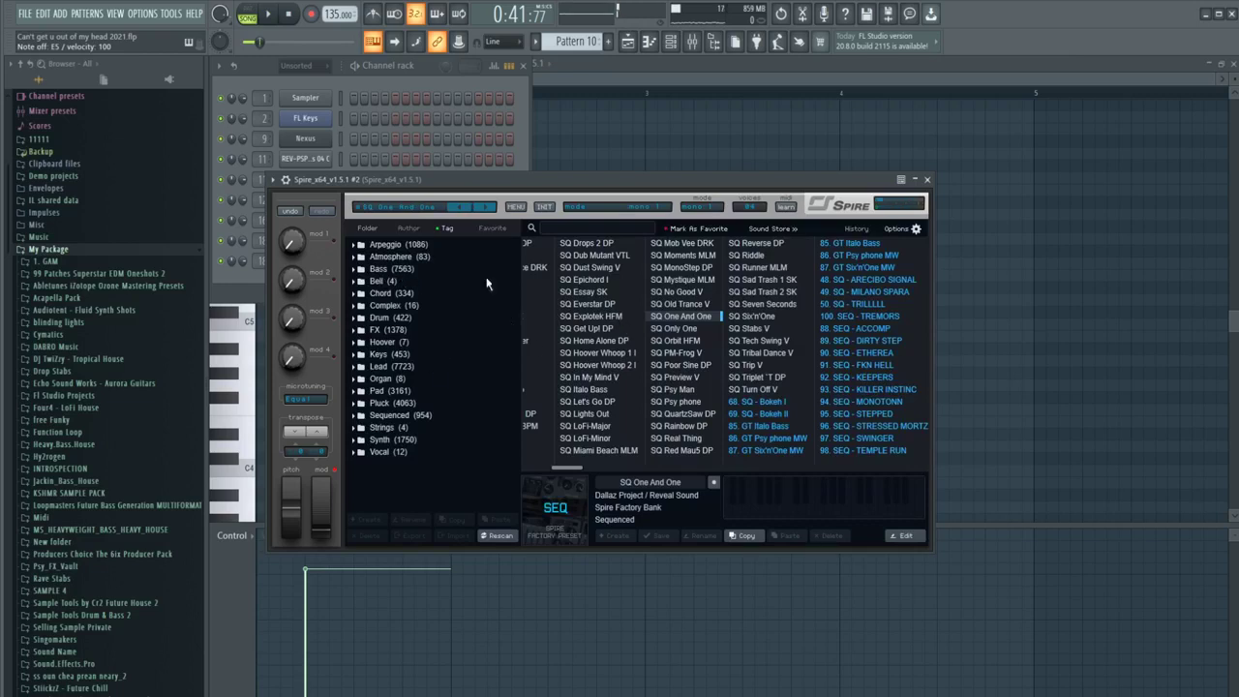
{"action": "left_click", "coordinate": [390, 269]}
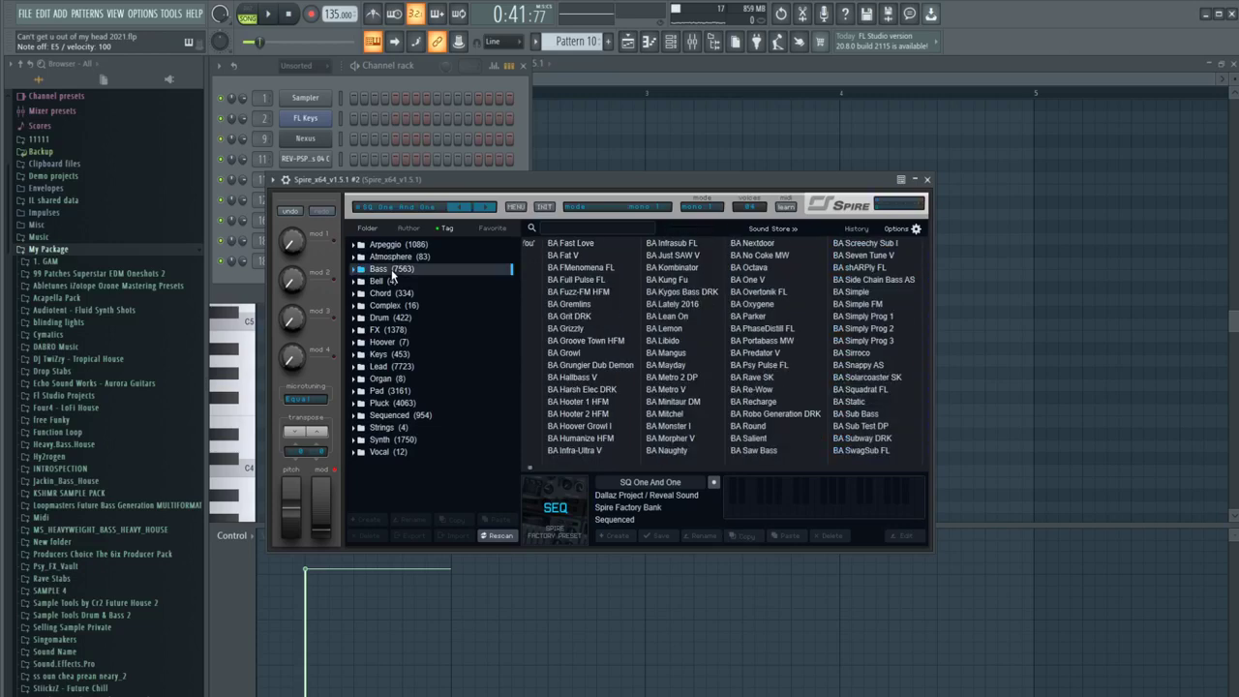
{"action": "left_click", "coordinate": [667, 317]}
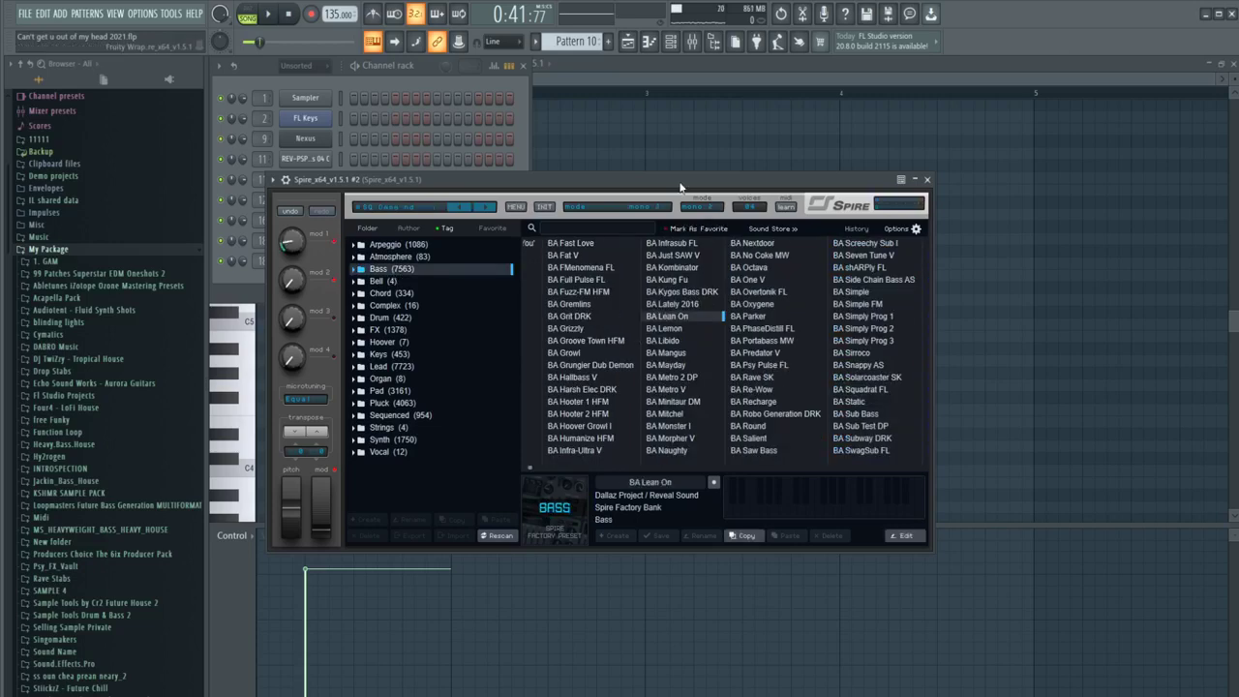
{"action": "key", "text": "e"}
{"action": "left_click", "coordinate": [765, 354]}
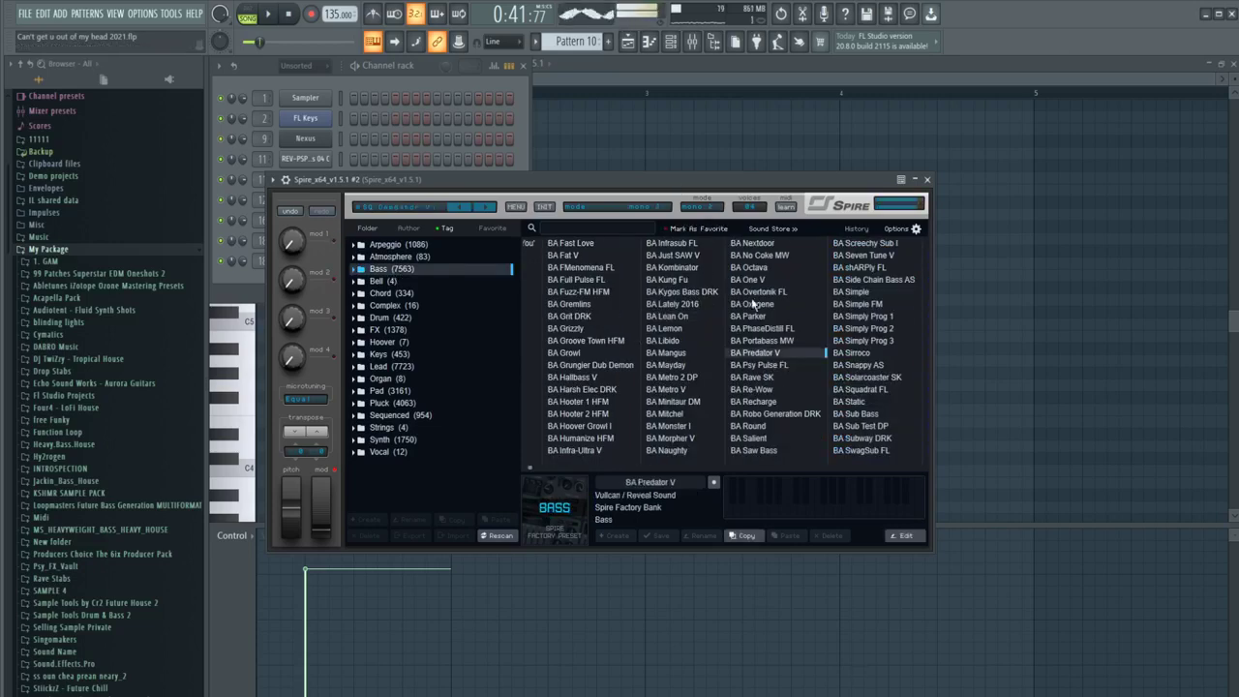
{"action": "left_click", "coordinate": [859, 316]}
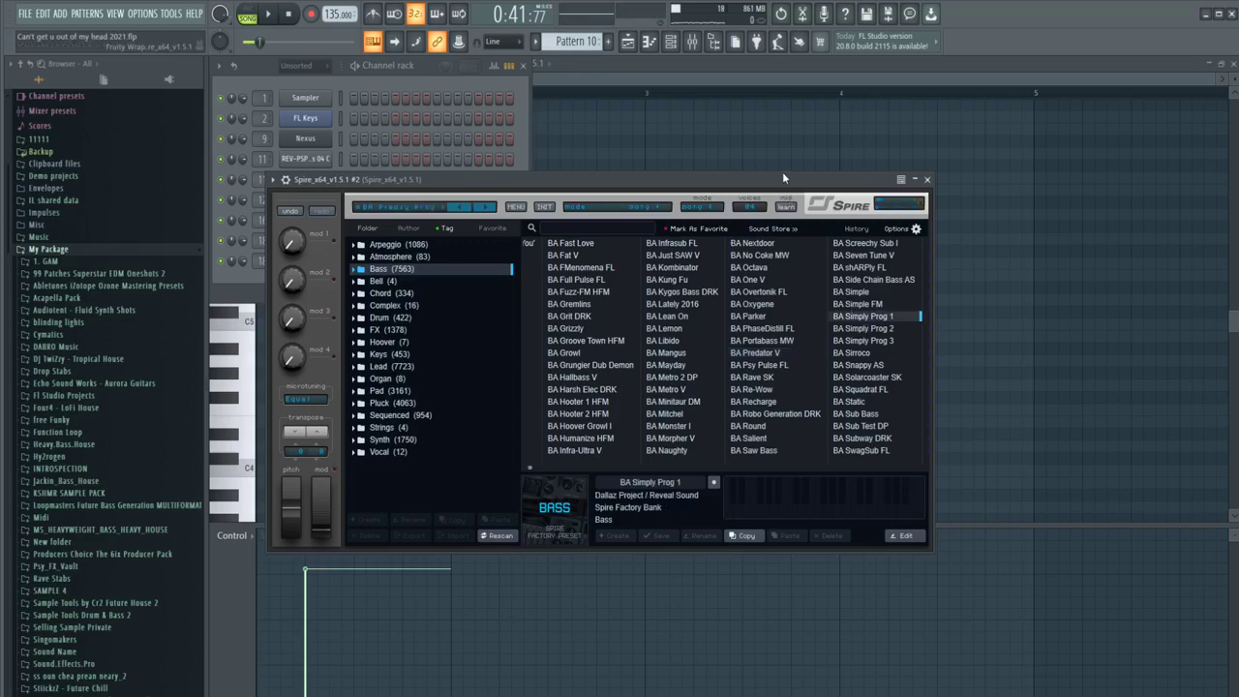
Step: Try nearby bass presets, load BA Hooter 1 HFM in the second Spire instance, and bring the piano roll forward
{"action": "left_click", "coordinate": [610, 428]}
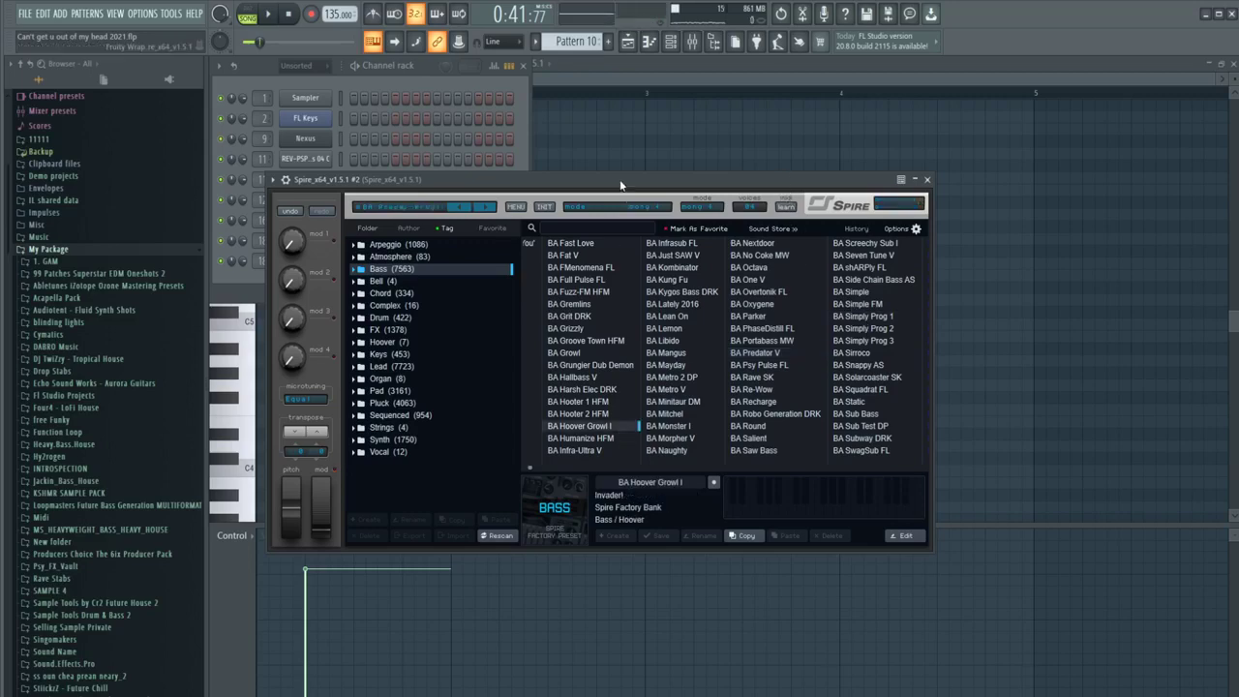
{"action": "key", "text": "Up"}
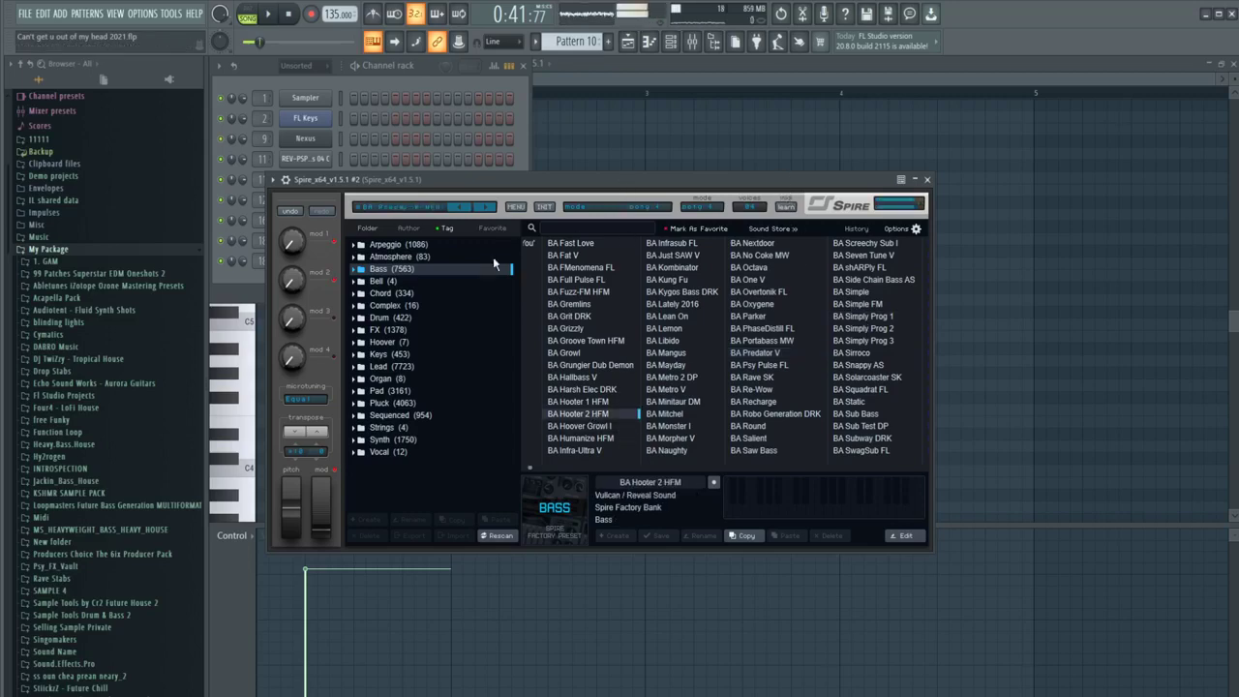
{"action": "key", "text": "e"}
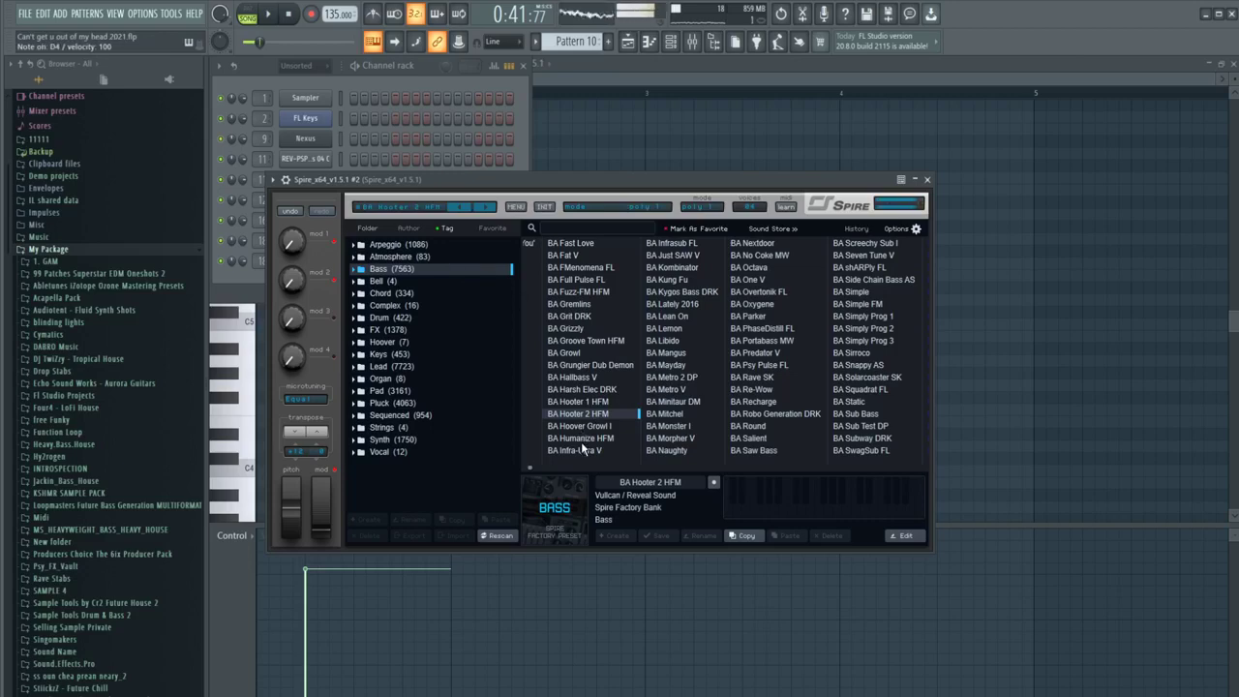
{"action": "key", "text": "Up"}
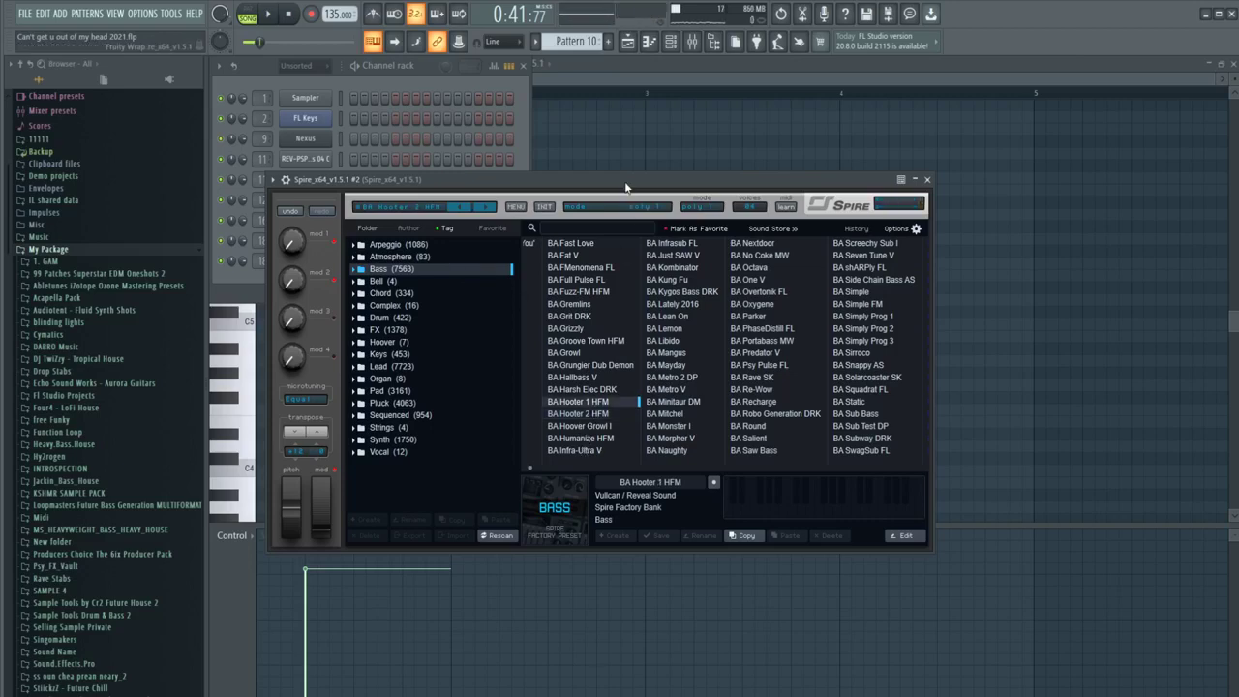
{"action": "key", "text": "e"}
{"action": "key", "text": "F7"}
{"action": "key", "text": "space"}
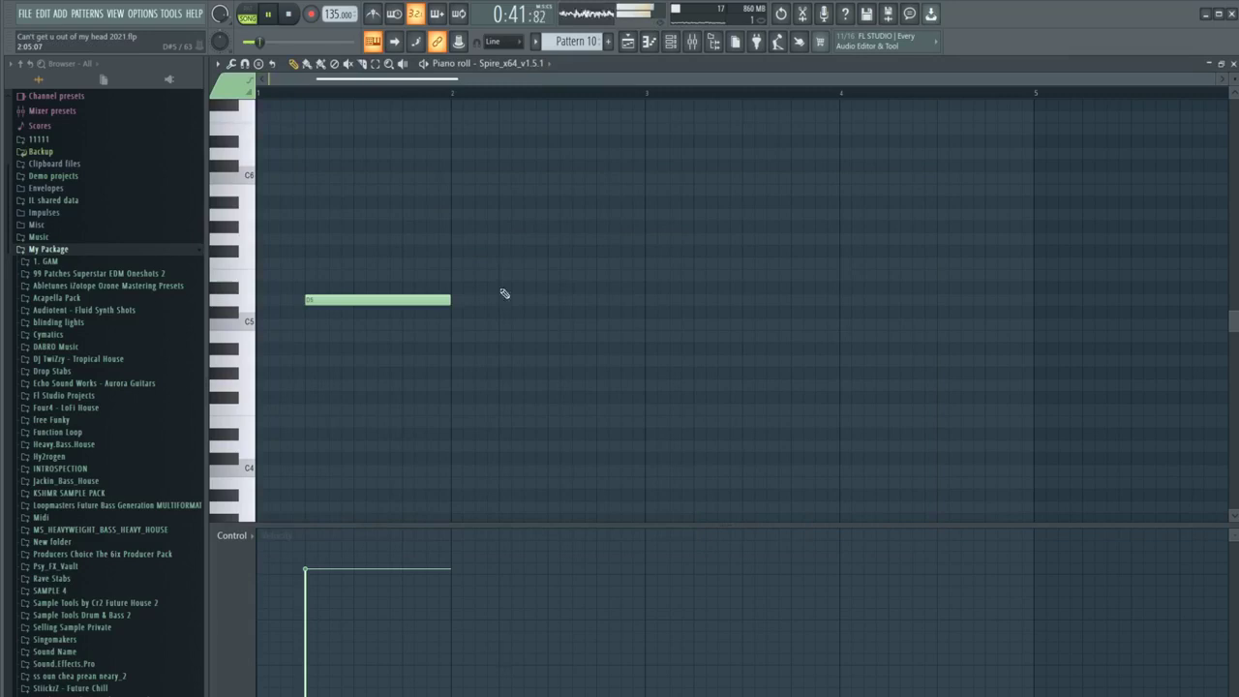
{"action": "left_click", "coordinate": [572, 299]}
{"action": "key", "text": "space"}
{"action": "key", "text": "ctrl+z"}
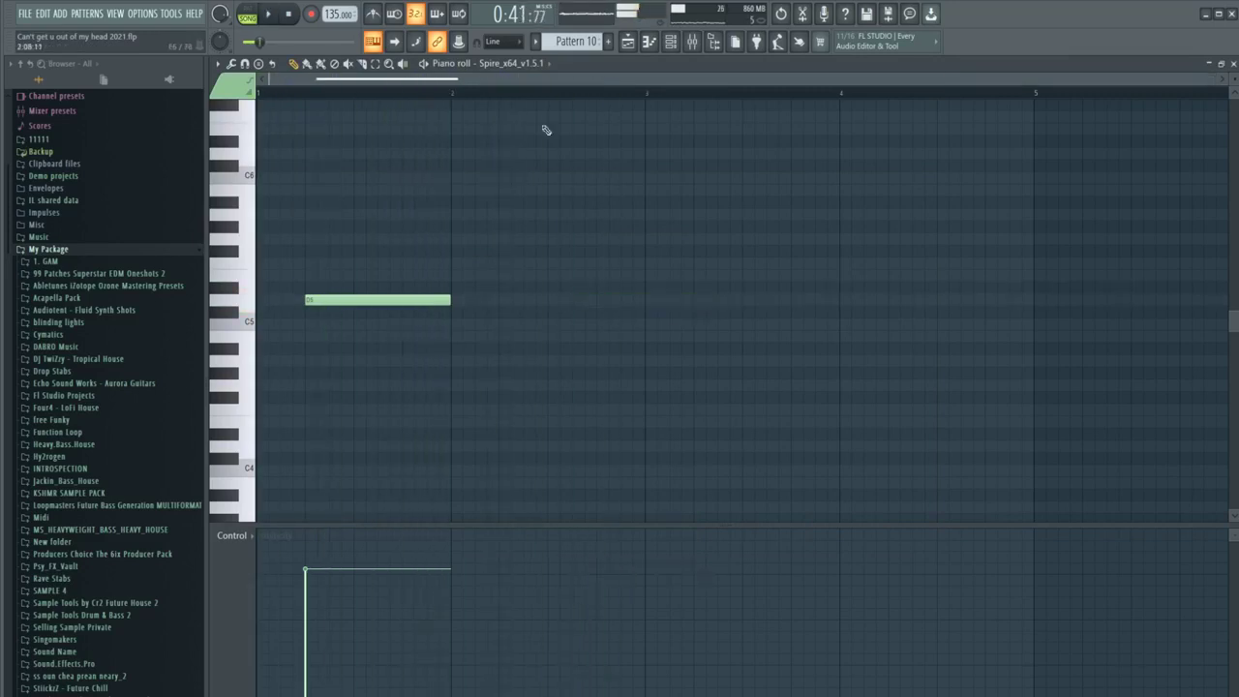
Step: Switch the piano roll to the second Spire channel, place a D5 note at step 11 of bar 2, and play it
{"action": "left_click", "coordinate": [488, 63]}
{"action": "left_click", "coordinate": [557, 318]}
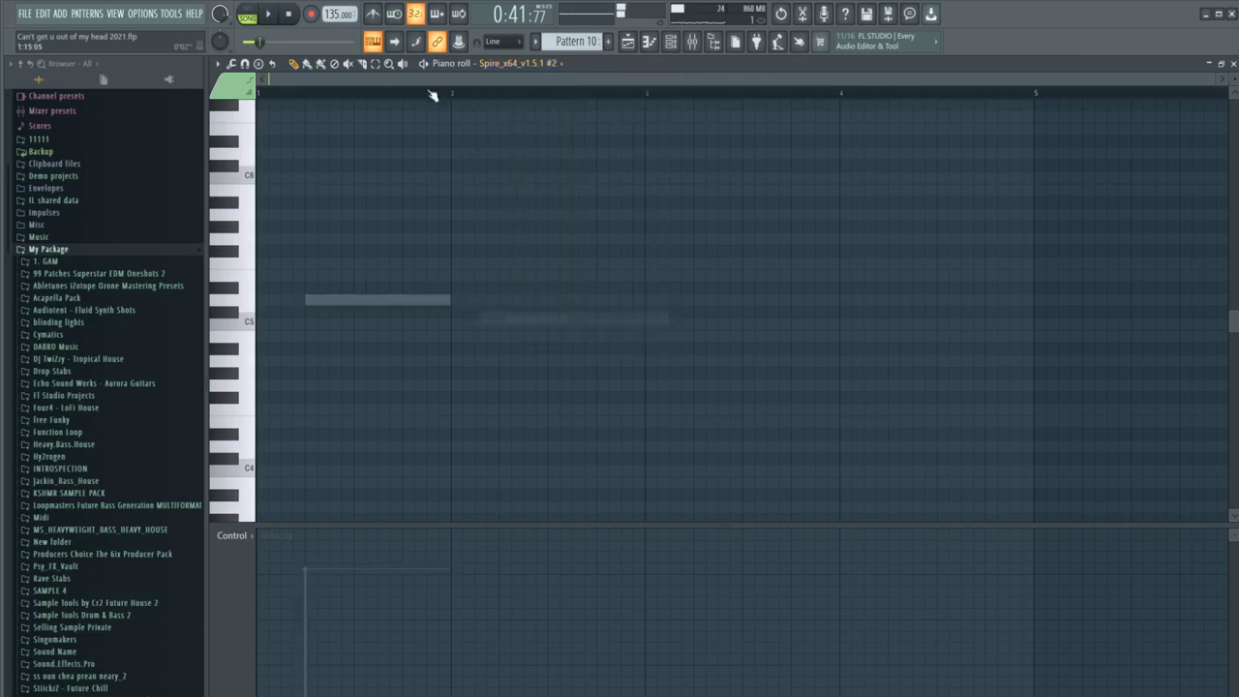
{"action": "left_click", "coordinate": [576, 300]}
{"action": "key", "text": "space"}
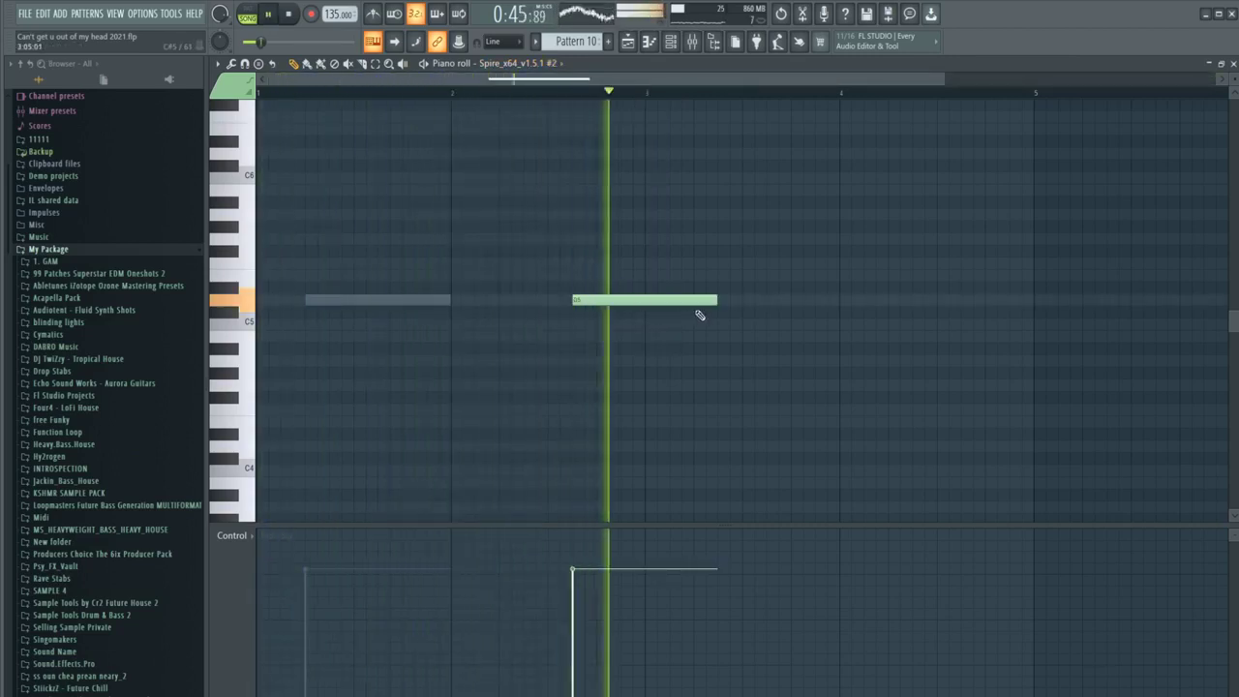
Step: Move the D5 note to beat 2 of bar 2, shorten it to four steps, and add a matching D5 at step 11
{"action": "key", "text": "space"}
{"action": "left_click_drag", "start_coordinate": [669, 300], "coordinate": [548, 301]}
{"action": "key", "text": "space"}
{"action": "key", "text": "space"}
{"action": "key", "text": "space"}
{"action": "key", "text": "space"}
{"action": "key", "text": "space"}
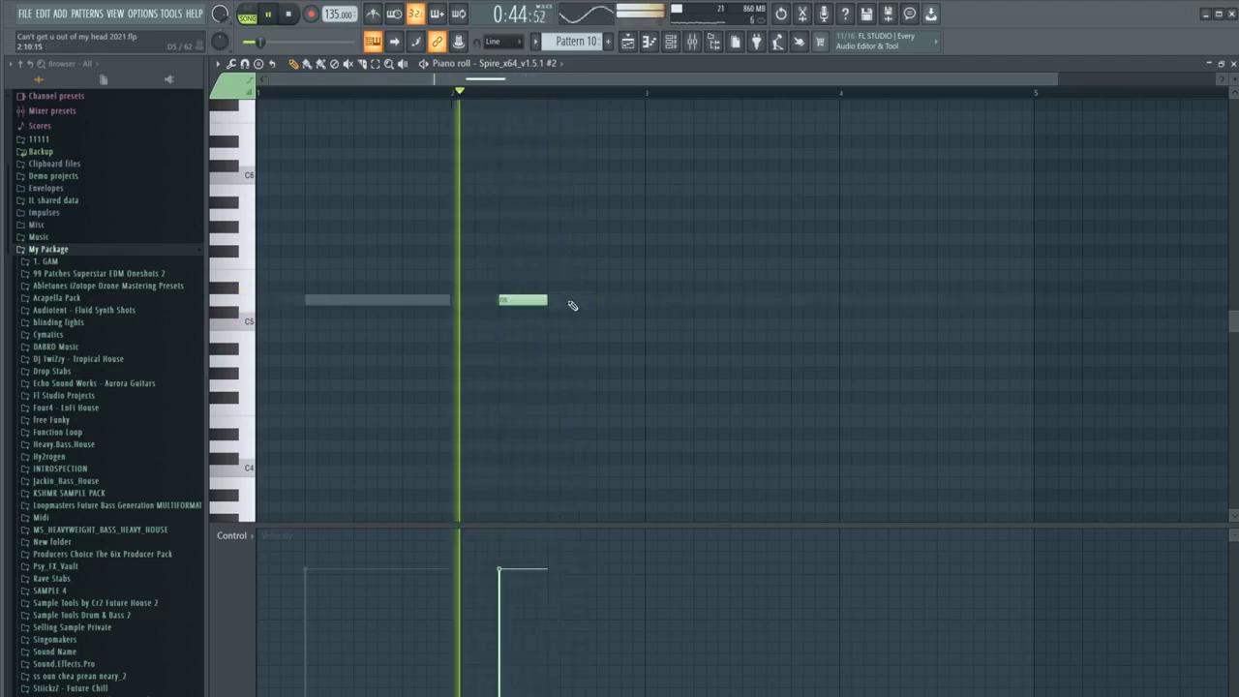
{"action": "left_click", "coordinate": [573, 302]}
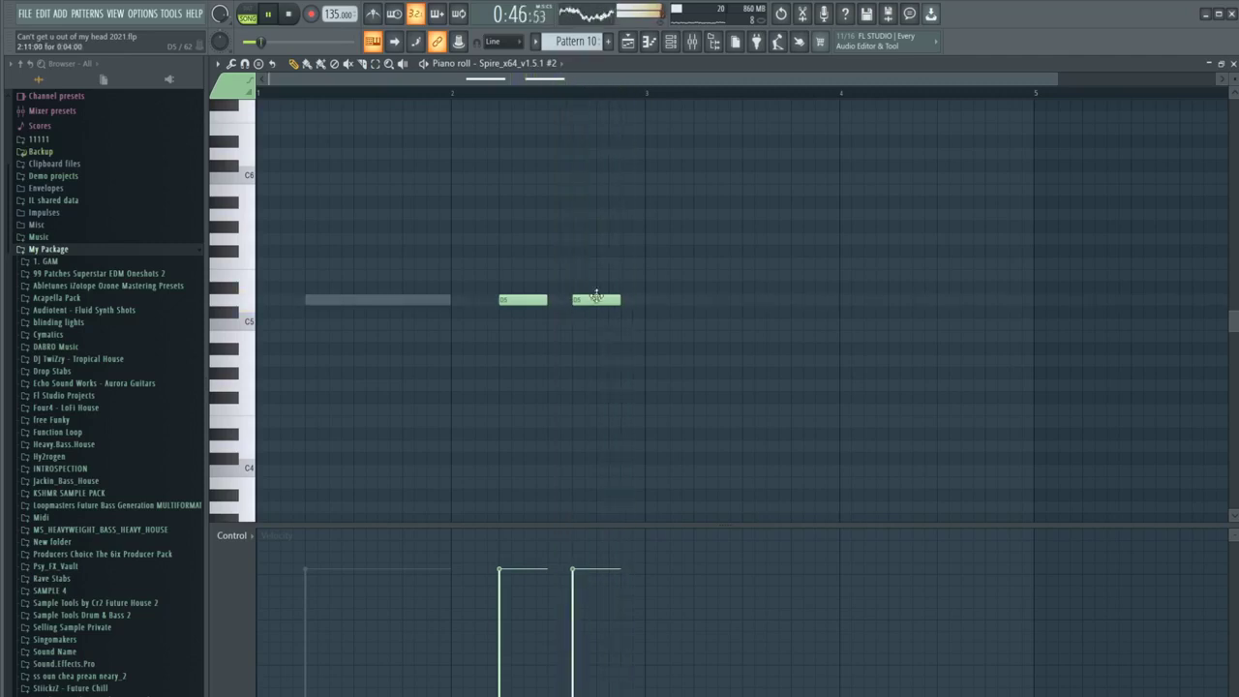
Step: Listen to the Pattern 10 clips in the playlist arrangement, stop playback, and close the reversed BH_SHit_C#_01_Wet sample's settings
{"action": "left_click", "coordinate": [628, 42]}
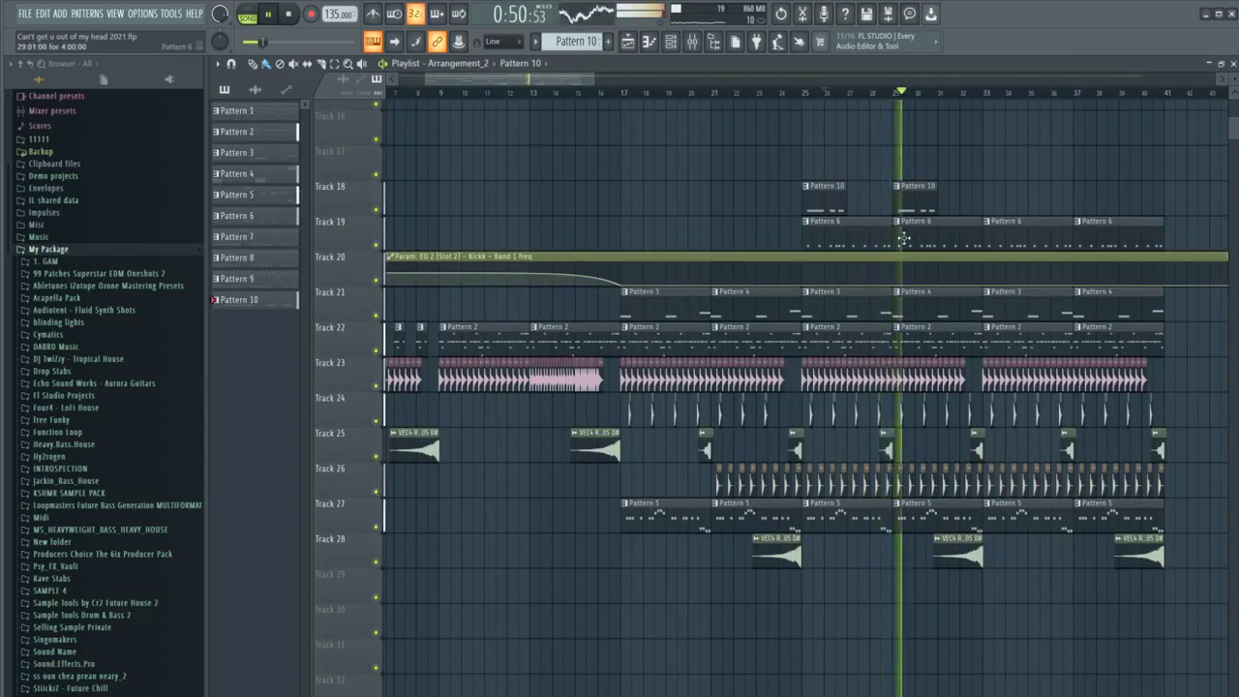
{"action": "scroll", "coordinate": [876, 447], "scroll_direction": "up", "scroll_amount": 2}
{"action": "double_click", "coordinate": [877, 447]}
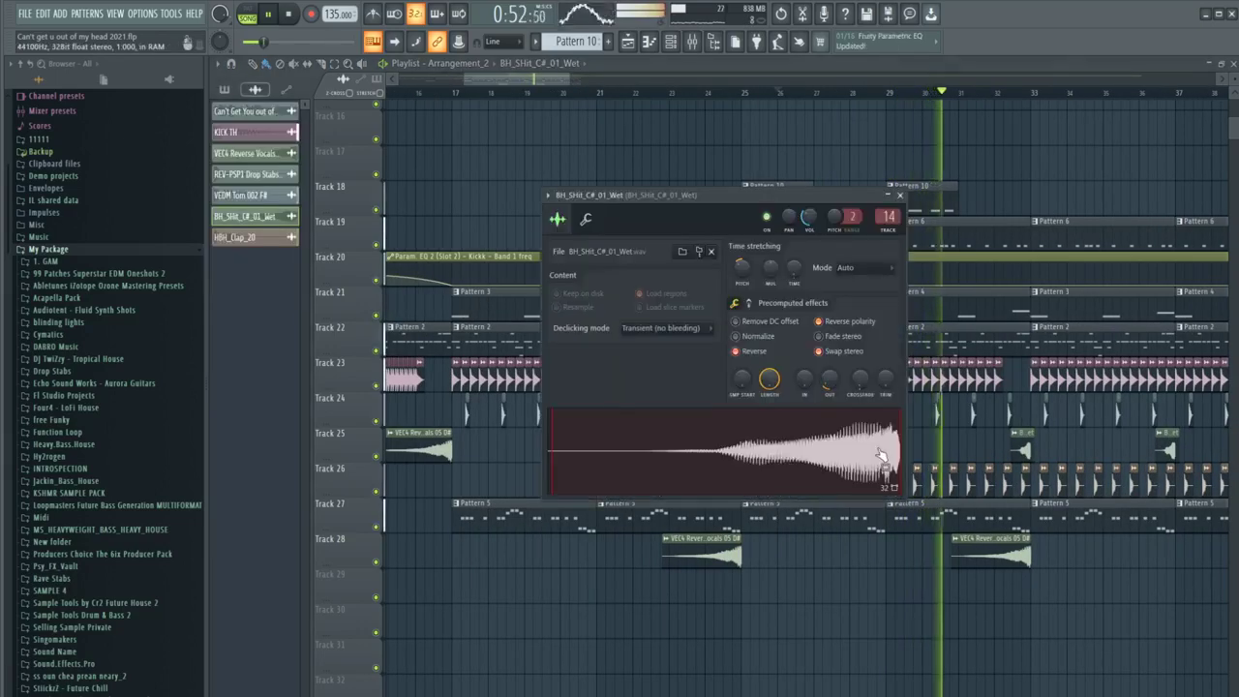
{"action": "left_click", "coordinate": [894, 196]}
{"action": "key", "text": "space"}
{"action": "left_click", "coordinate": [935, 201]}
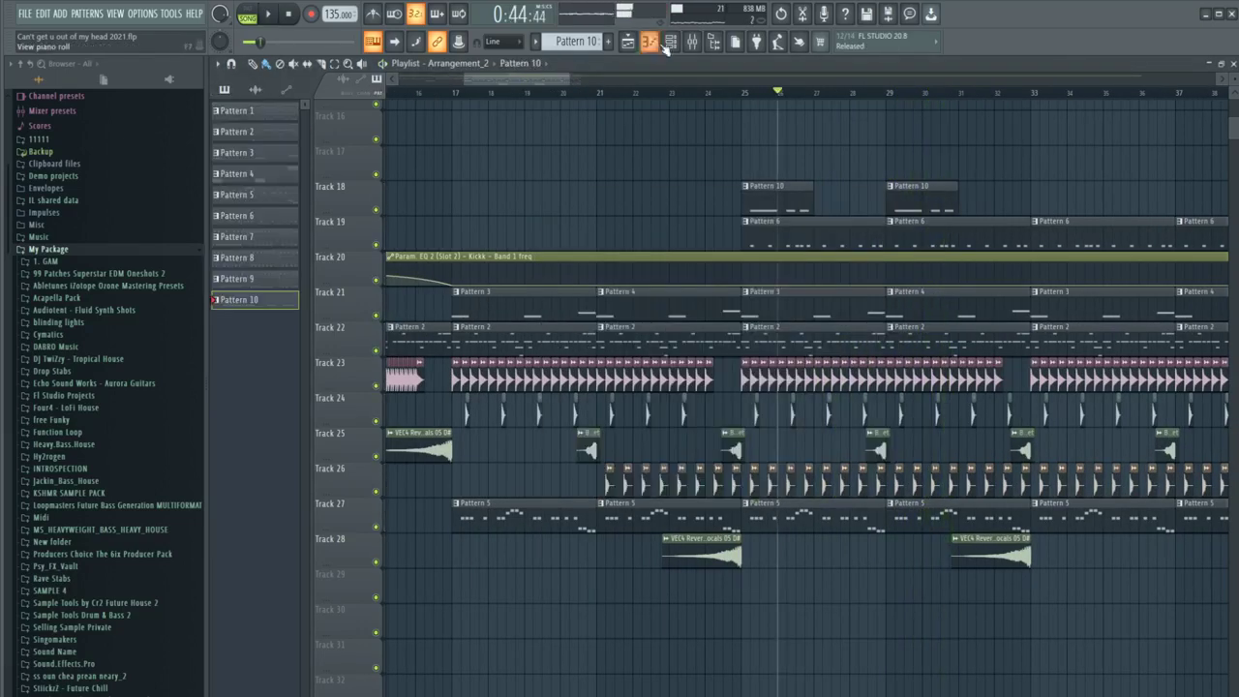
Step: Reopen the second Spire instance to check its loaded preset
{"action": "key", "text": "F6"}
{"action": "left_click", "coordinate": [303, 66]}
{"action": "left_click", "coordinate": [297, 124]}
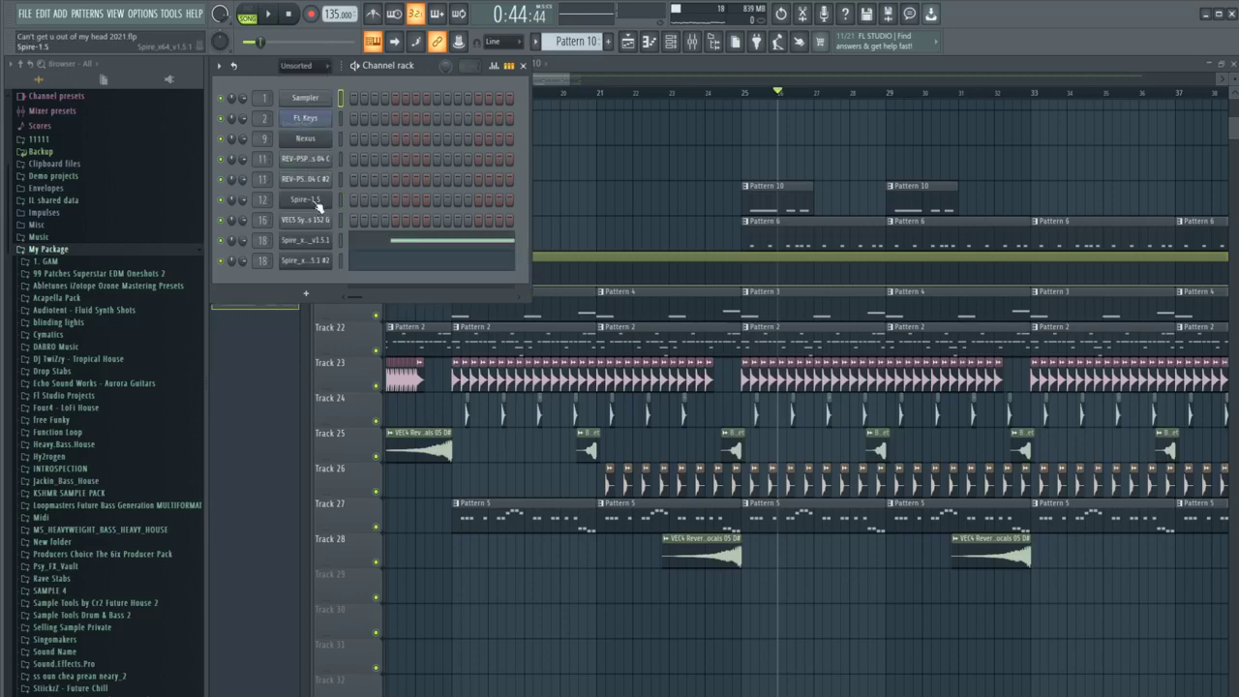
{"action": "left_click", "coordinate": [304, 260]}
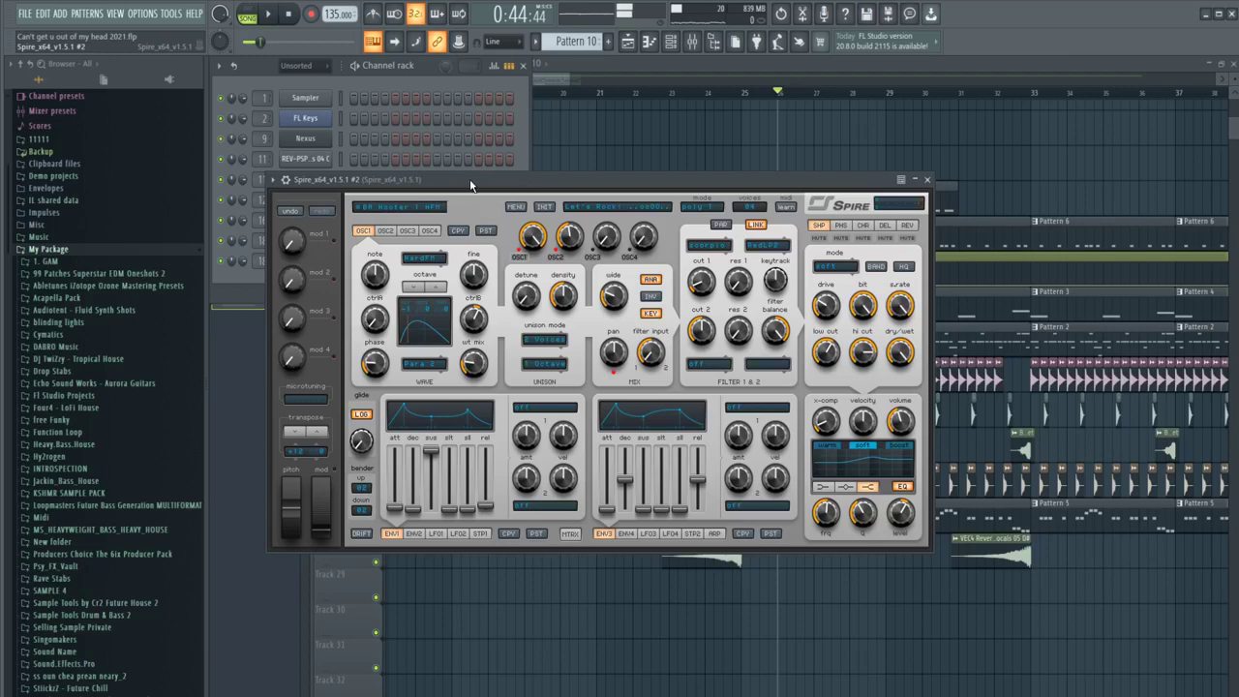
{"action": "mouse_move", "coordinate": [423, 214]}
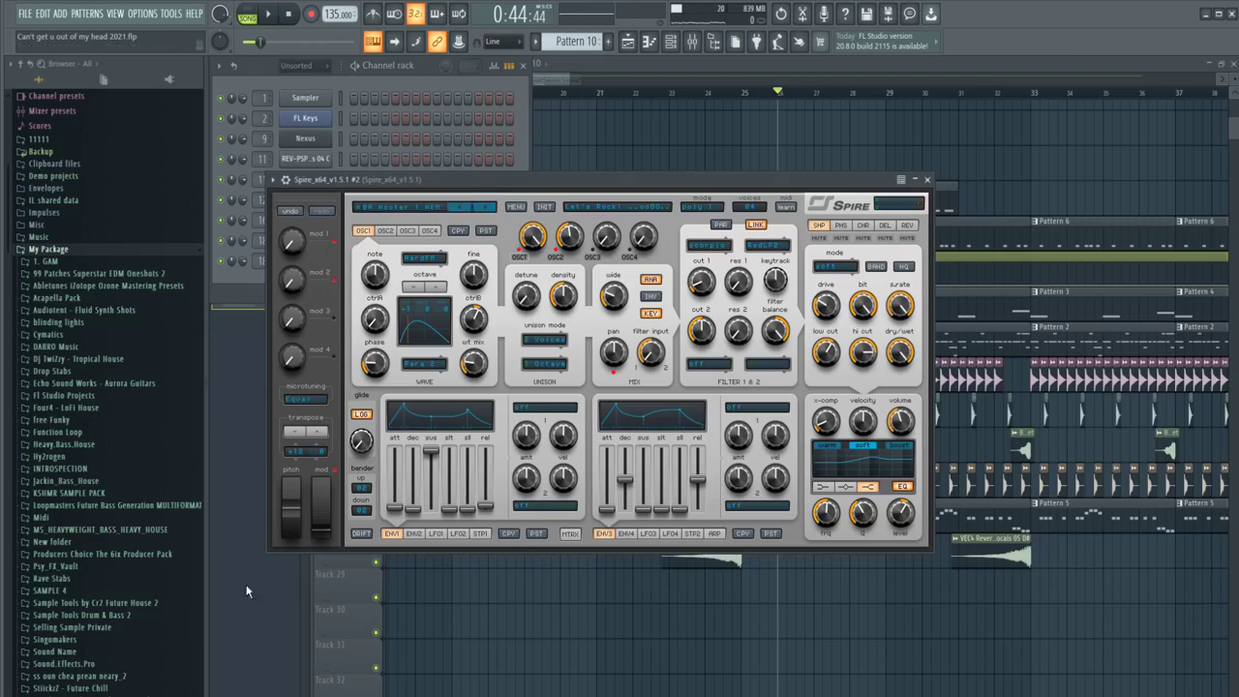
Step: Switch to the Facebook Live Producer page and react with Care to the three viewer comments
{"action": "key", "text": "alt+Tab"}
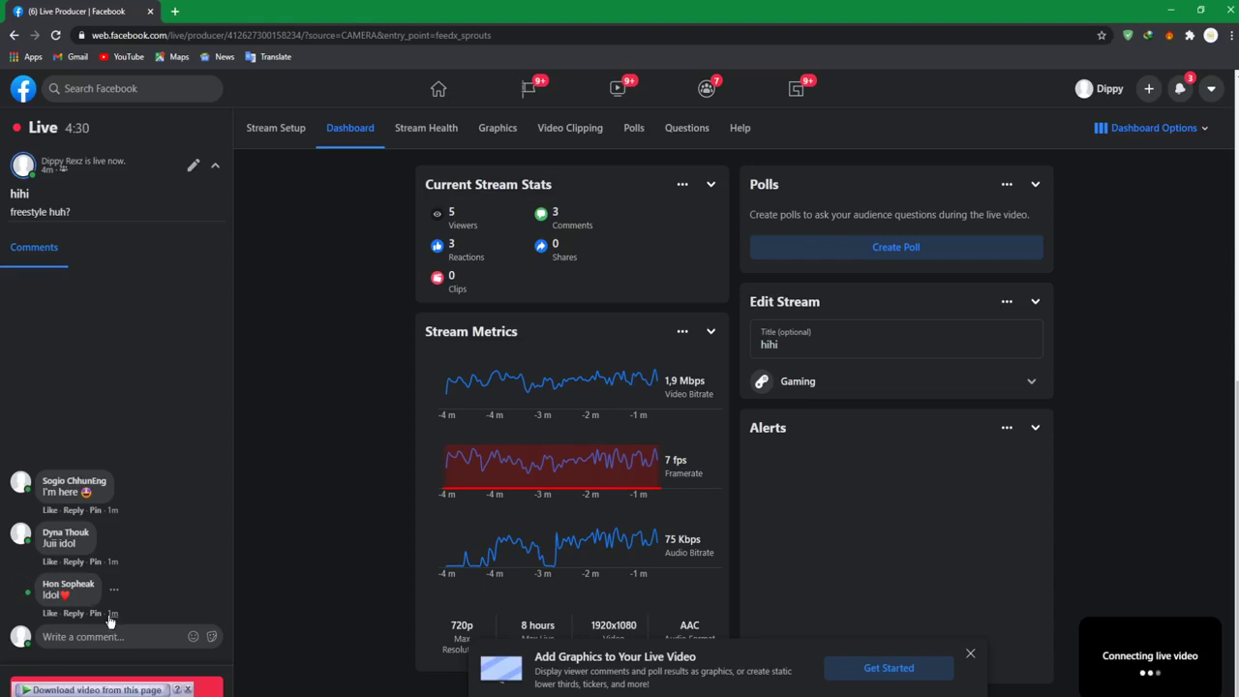
{"action": "mouse_move", "coordinate": [45, 511]}
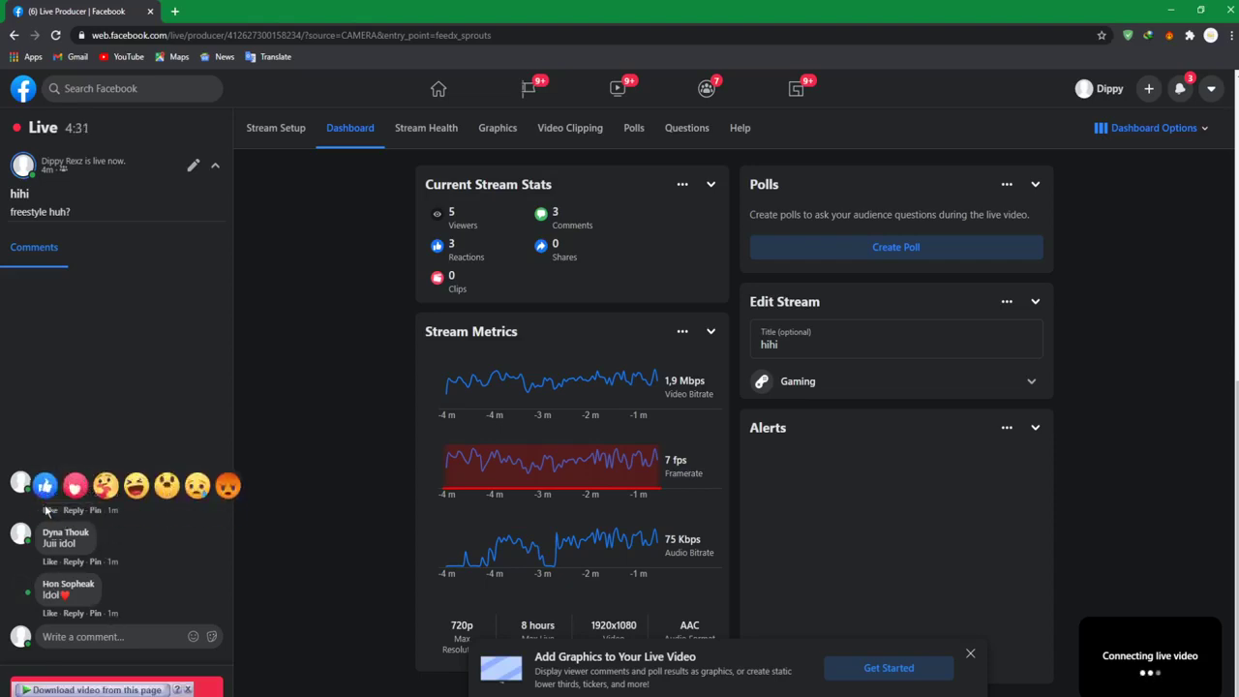
{"action": "left_click", "coordinate": [105, 478]}
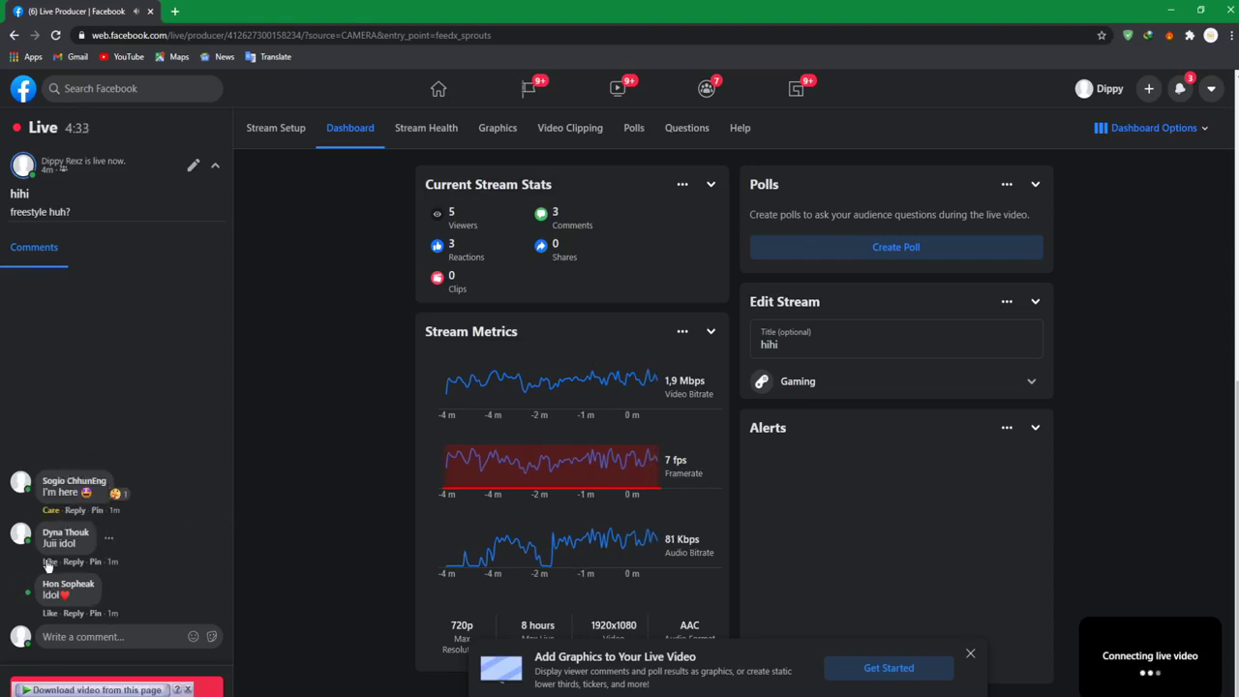
{"action": "mouse_move", "coordinate": [47, 563]}
{"action": "left_click", "coordinate": [103, 531]}
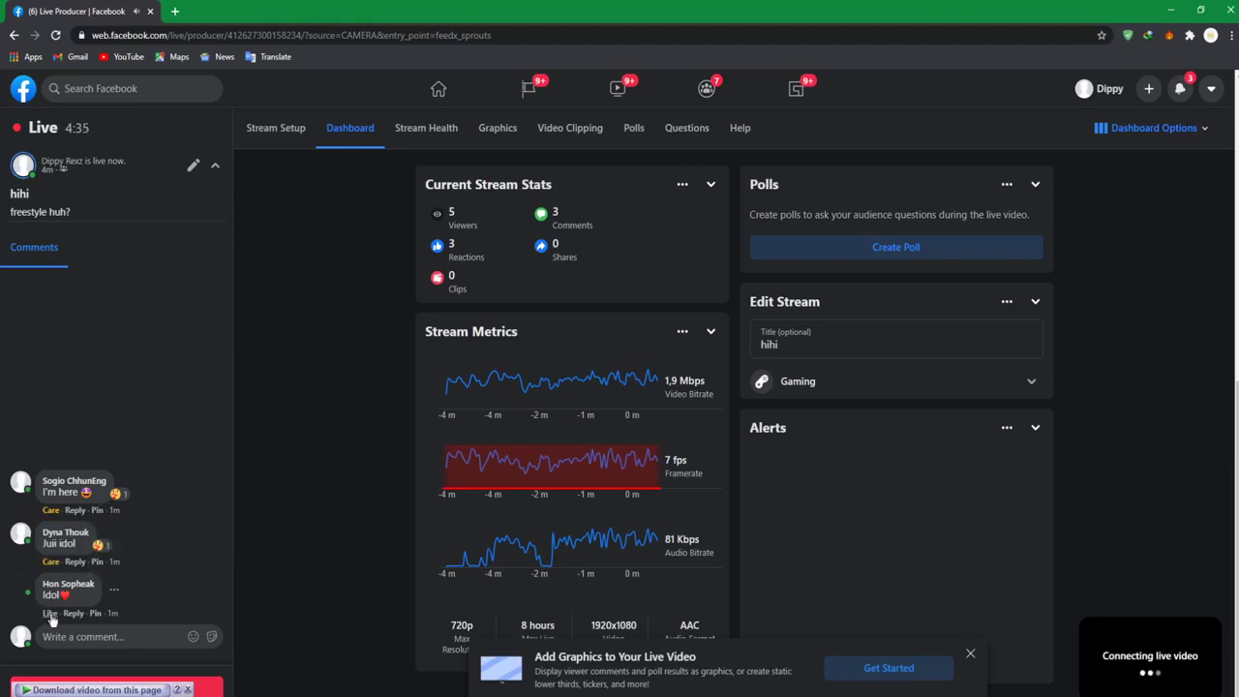
{"action": "mouse_move", "coordinate": [50, 615]}
{"action": "left_click", "coordinate": [104, 587]}
Step: Switch back to FL Studio and play the arrangement from just before bar 17
{"action": "key", "text": "alt+Tab"}
{"action": "right_click", "coordinate": [620, 152]}
{"action": "scroll", "coordinate": [625, 185], "scroll_direction": "down", "scroll_amount": 4}
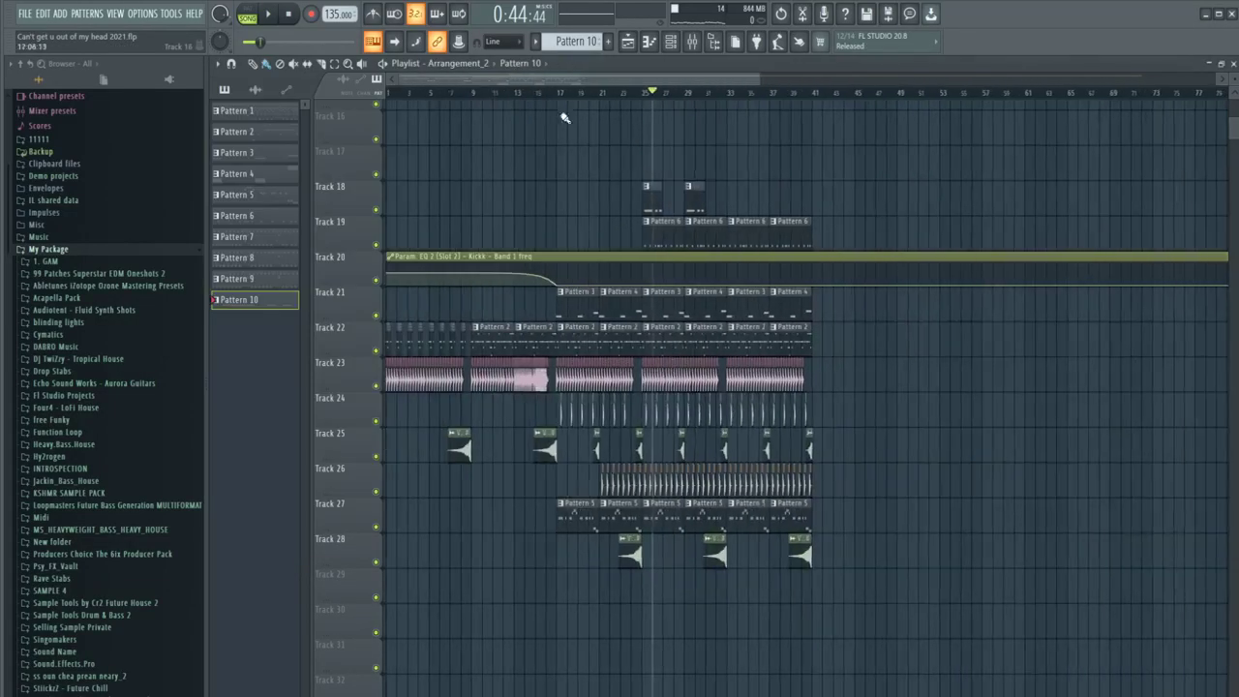
{"action": "left_click", "coordinate": [548, 91]}
{"action": "key", "text": "space"}
{"action": "scroll", "coordinate": [558, 155], "scroll_direction": "up", "scroll_amount": 3}
{"action": "scroll", "coordinate": [562, 160], "scroll_direction": "up", "scroll_amount": 3}
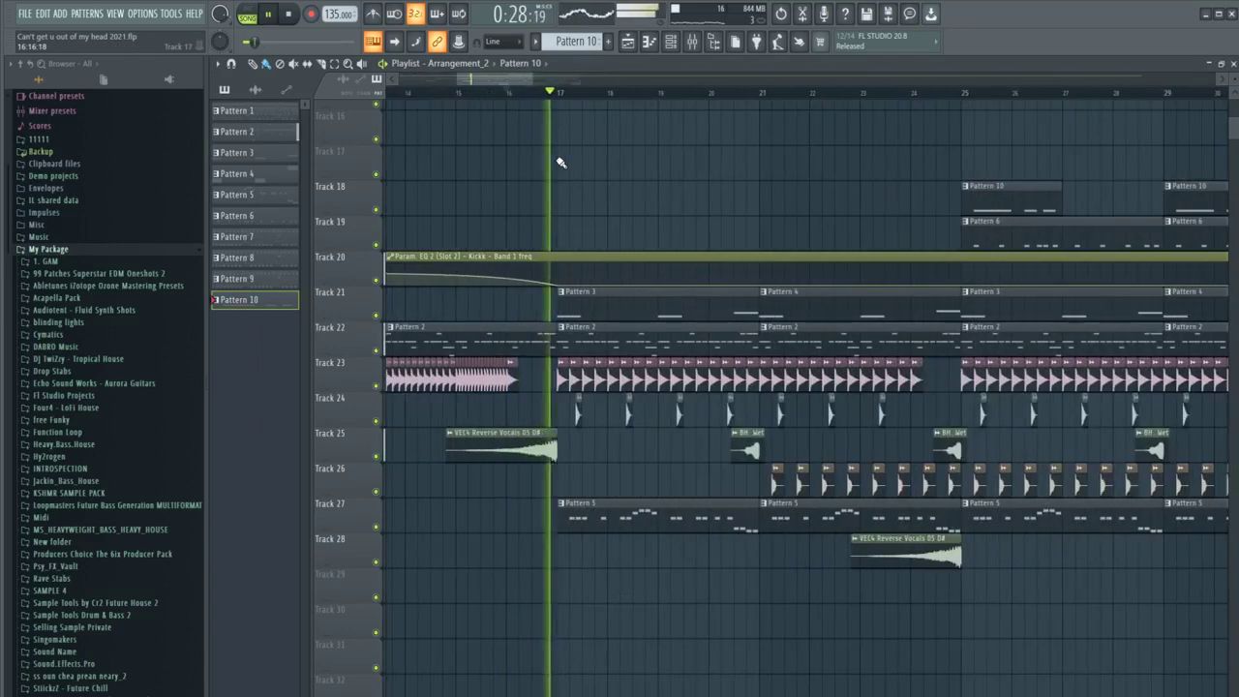
Step: Listen to the arrangement from bar 17 into the section at bar 25, glancing at Pattern 2's Nexus notes, and stop playback
{"action": "double_click", "coordinate": [538, 338]}
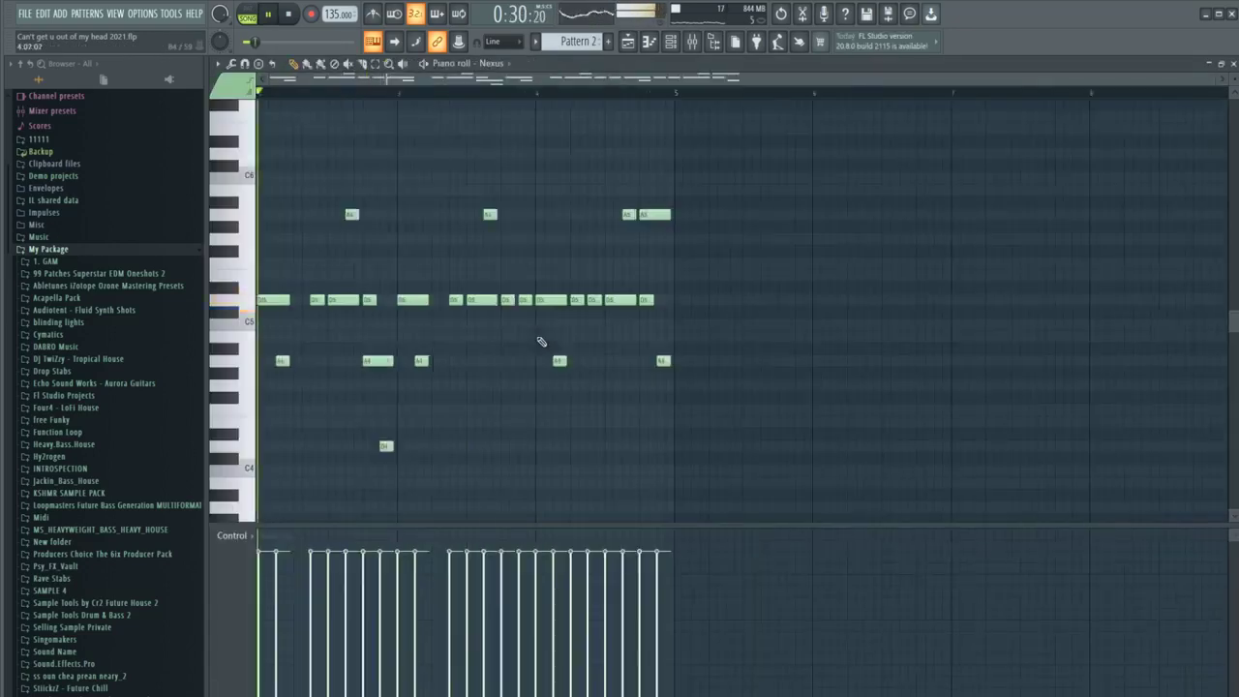
{"action": "left_click", "coordinate": [628, 41]}
{"action": "scroll", "coordinate": [636, 177], "scroll_direction": "down", "scroll_amount": 2}
{"action": "scroll", "coordinate": [638, 177], "scroll_direction": "up", "scroll_amount": 2}
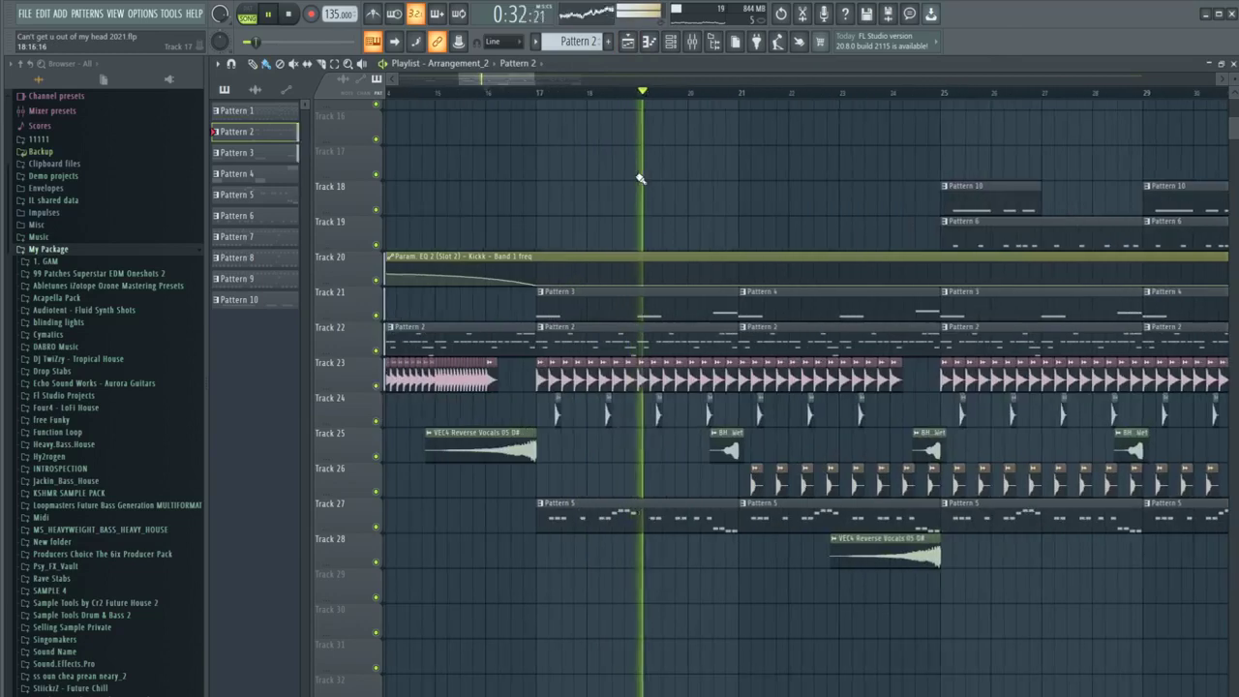
{"action": "scroll", "coordinate": [705, 191], "scroll_direction": "up", "scroll_amount": 2}
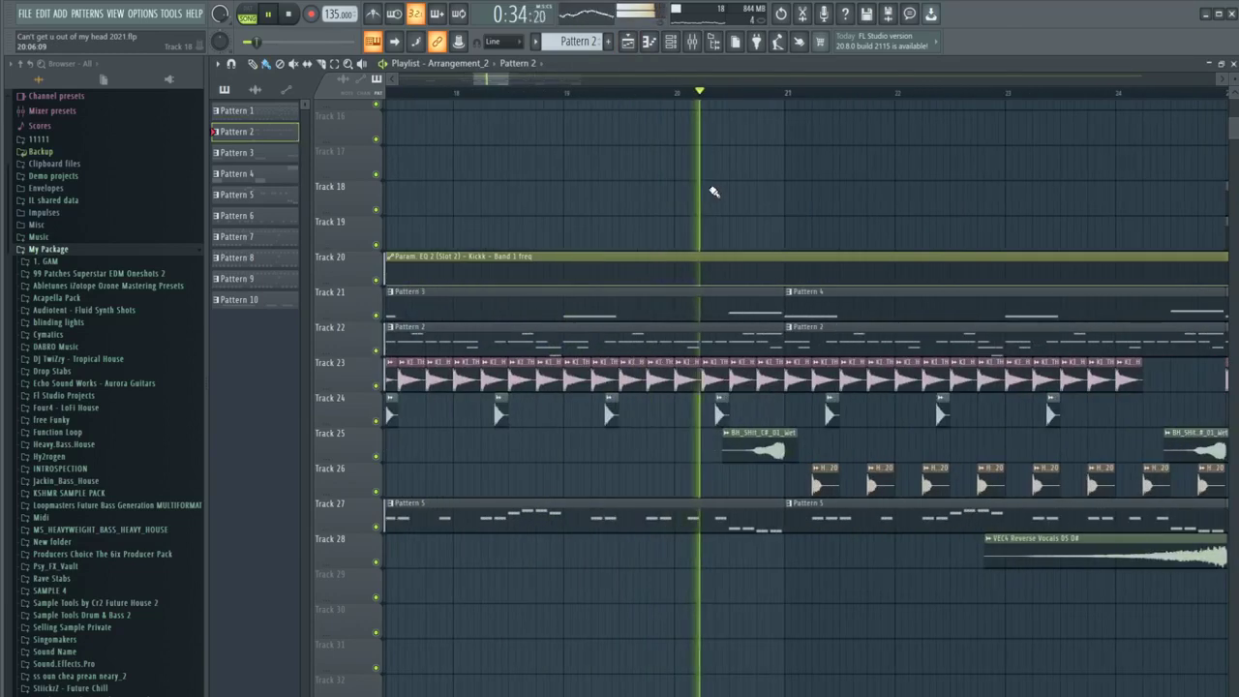
{"action": "scroll", "coordinate": [714, 230], "scroll_direction": "down", "scroll_amount": 3}
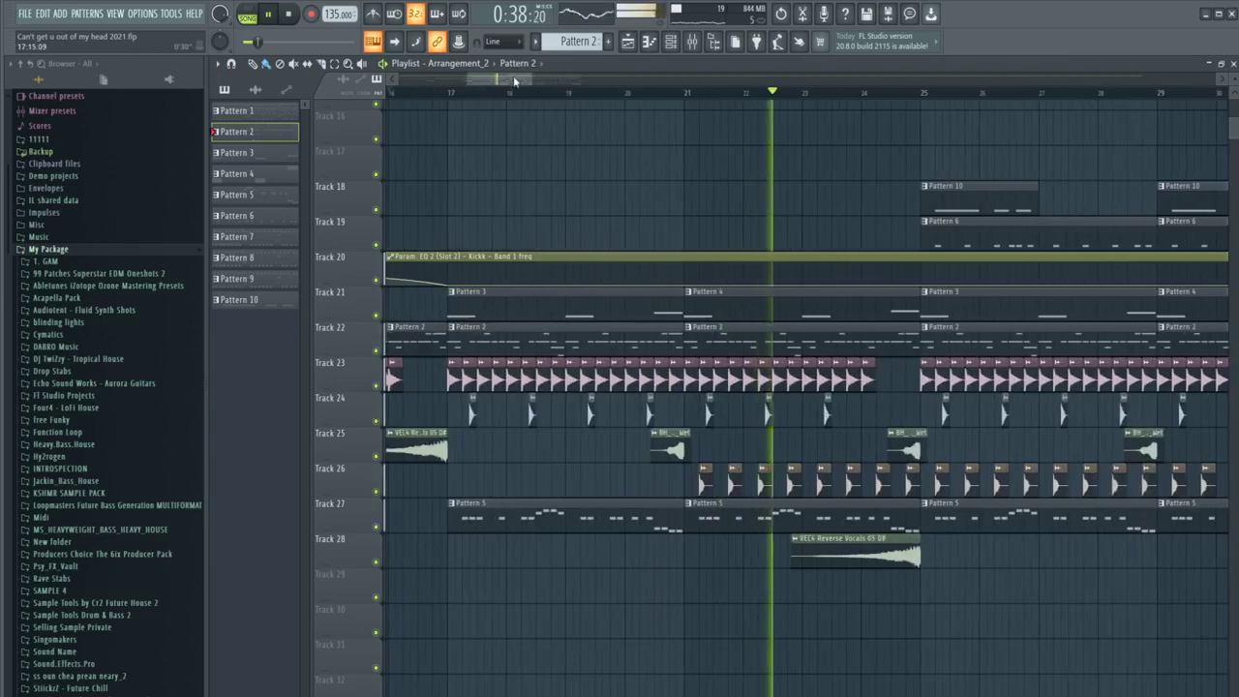
{"action": "scroll", "coordinate": [512, 78], "scroll_direction": "up", "scroll_amount": 3}
{"action": "scroll", "coordinate": [523, 144], "scroll_direction": "down", "scroll_amount": 1}
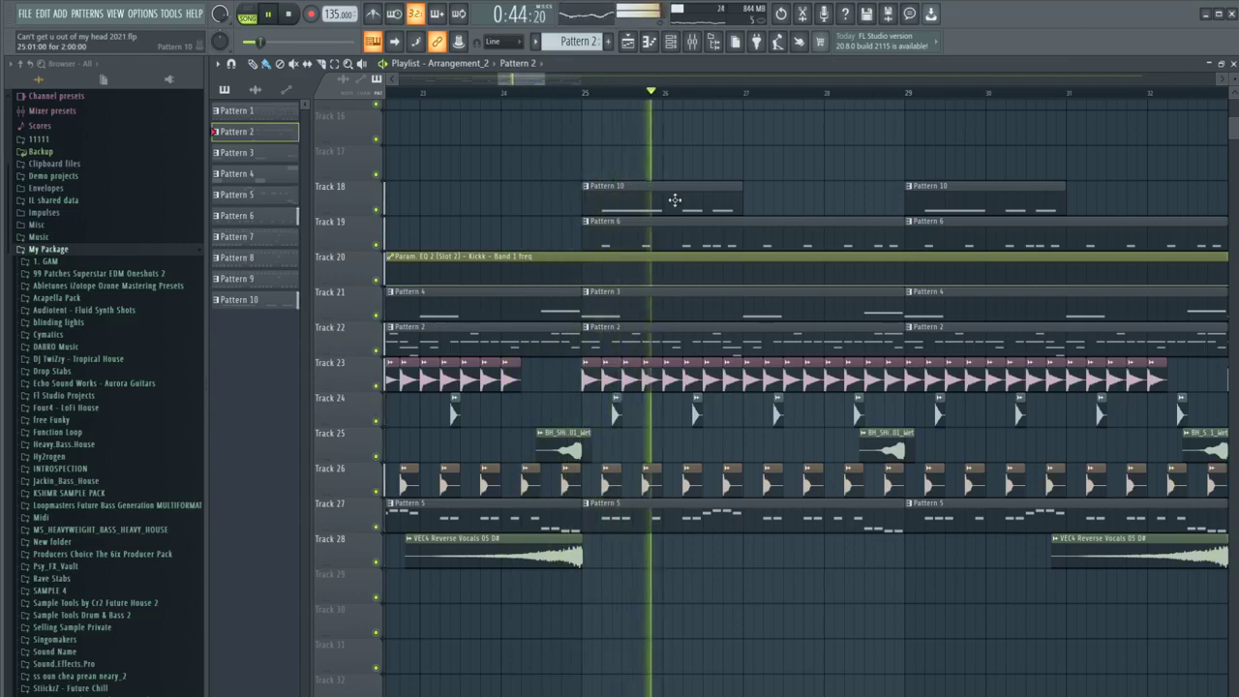
{"action": "key", "text": "space"}
Step: Open Pattern 10's notes for the second Spire channel and audition that instrument's loaded preset
{"action": "double_click", "coordinate": [676, 201]}
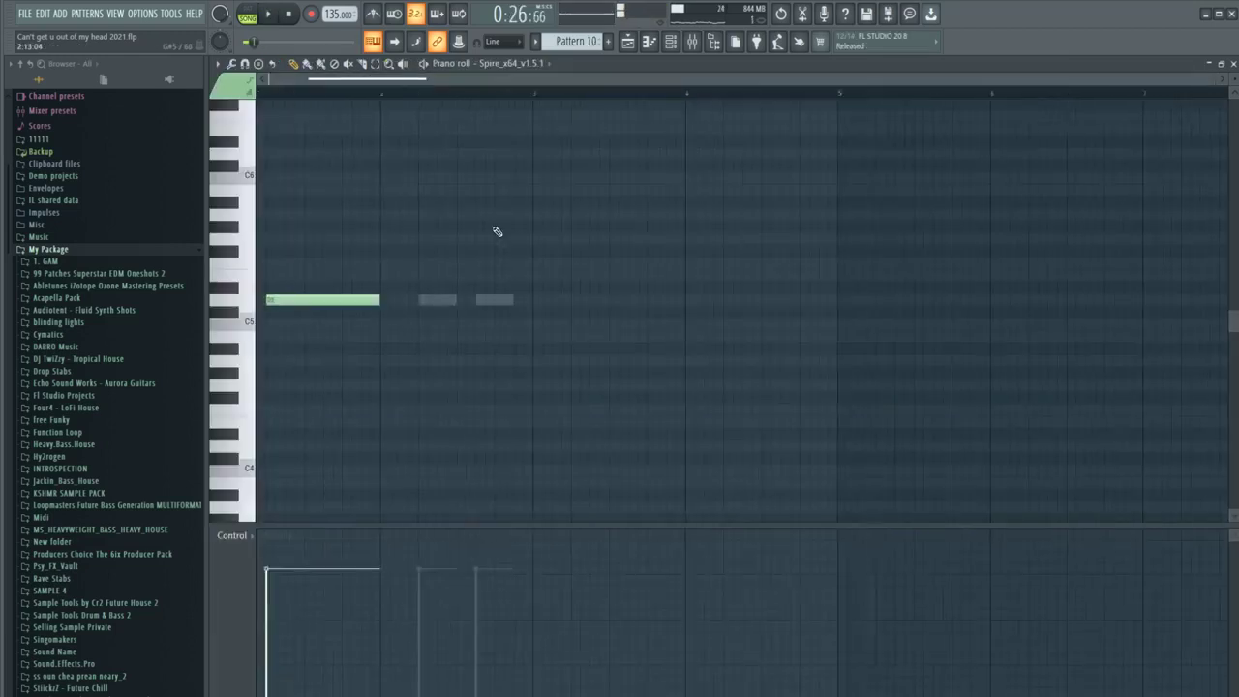
{"action": "double_click", "coordinate": [486, 299]}
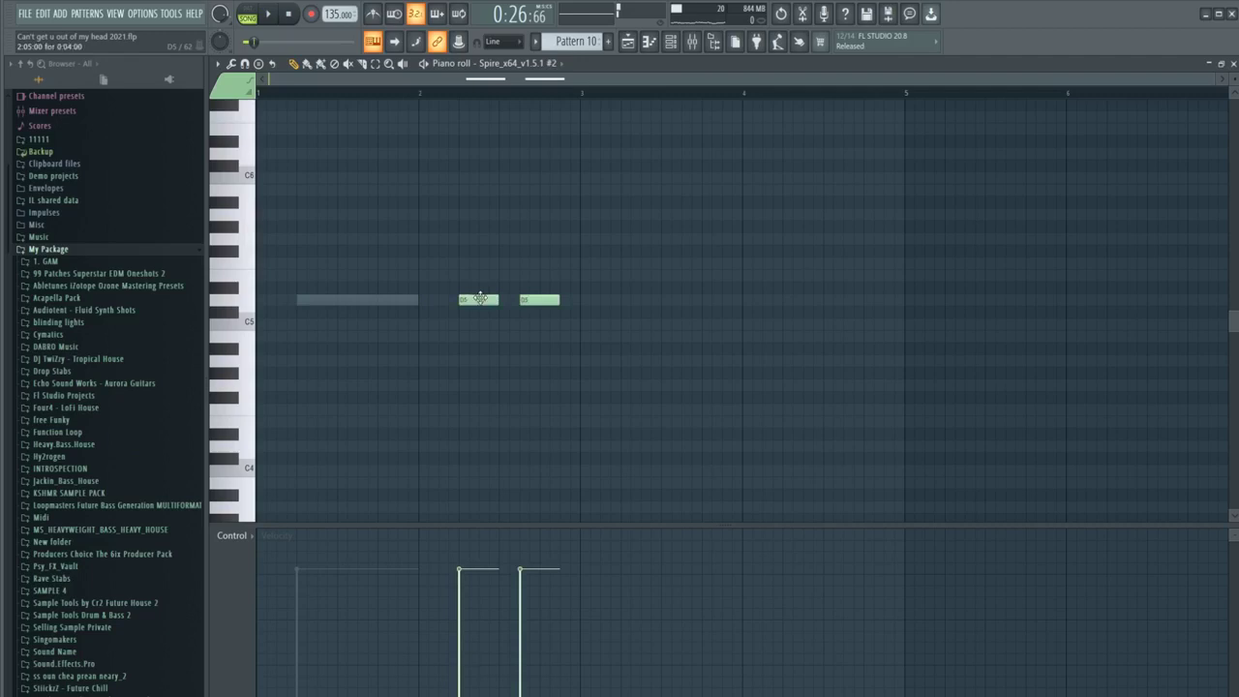
{"action": "left_click", "coordinate": [682, 42]}
{"action": "left_click", "coordinate": [316, 262]}
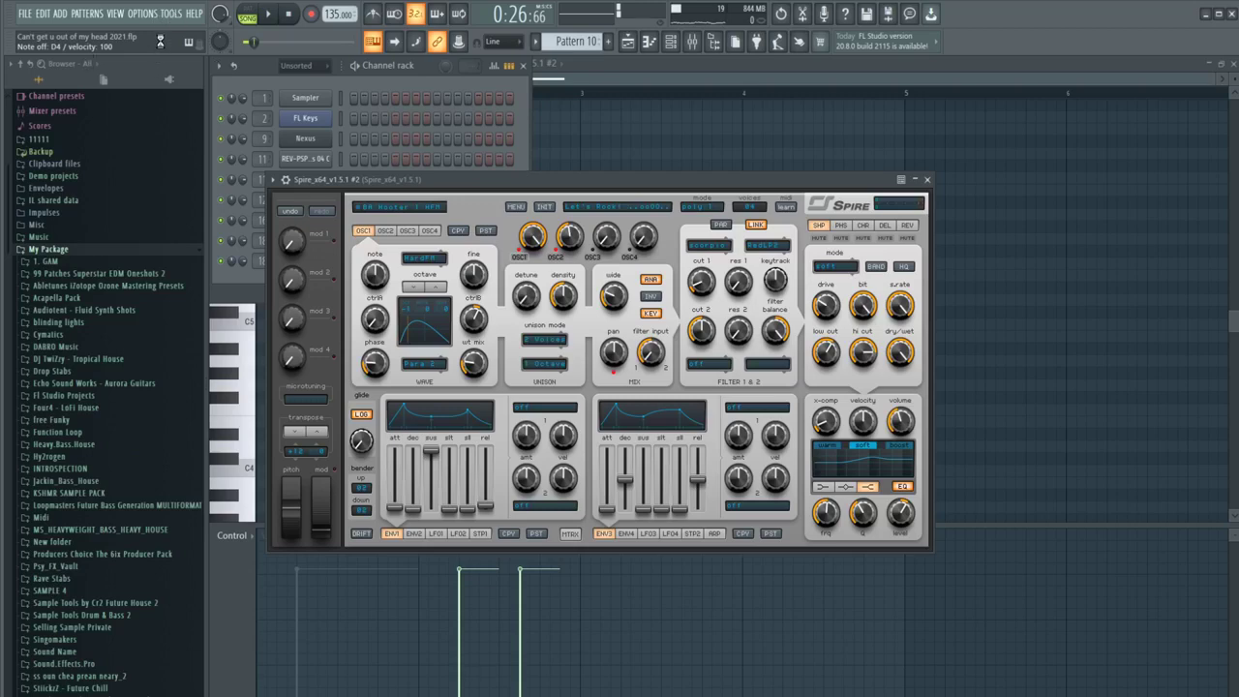
{"action": "left_click", "coordinate": [170, 14]}
{"action": "left_click", "coordinate": [398, 183]}
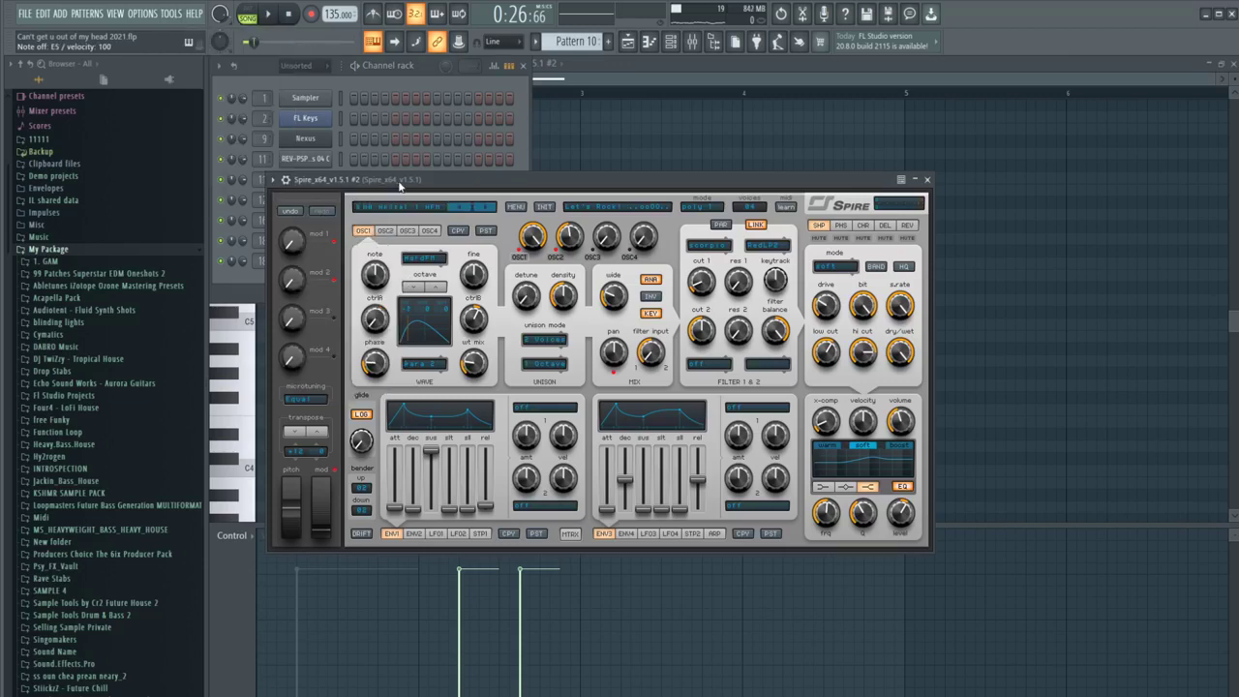
Step: Move the second Spire's window clear of the channel rack and replace that channel's instrument with Spire-1.5
{"action": "left_click_drag", "start_coordinate": [366, 183], "coordinate": [590, 196]}
{"action": "right_click", "coordinate": [329, 256]}
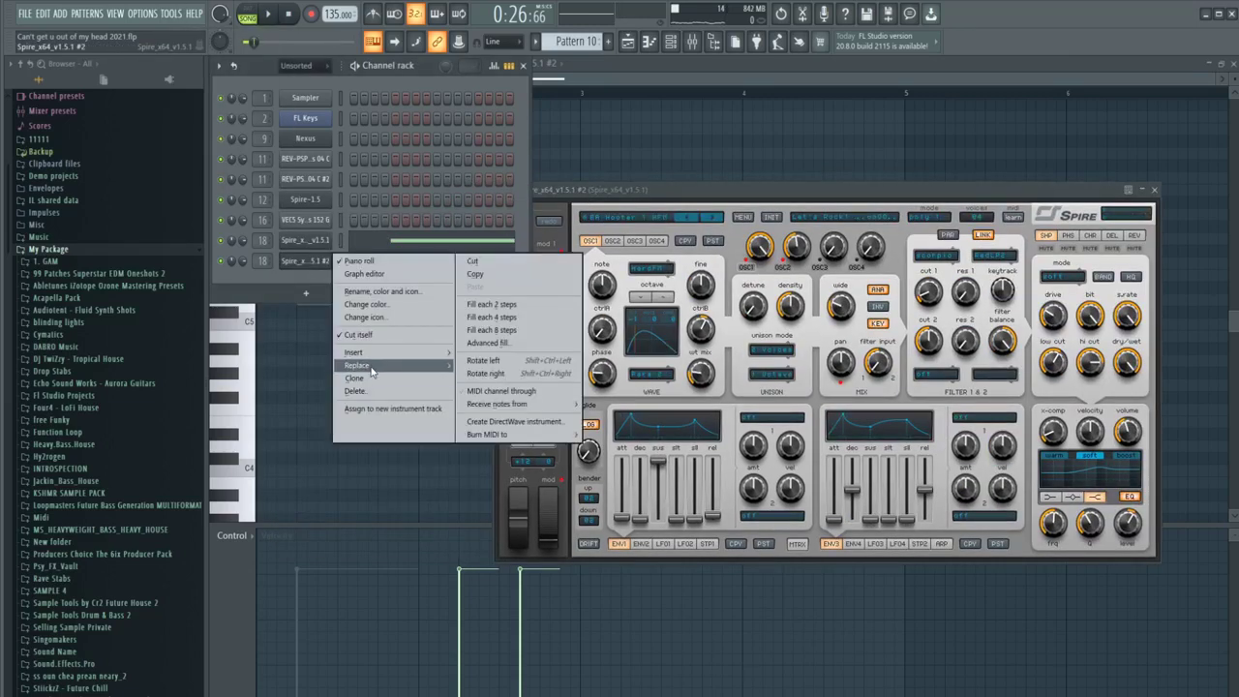
{"action": "mouse_move", "coordinate": [373, 371]}
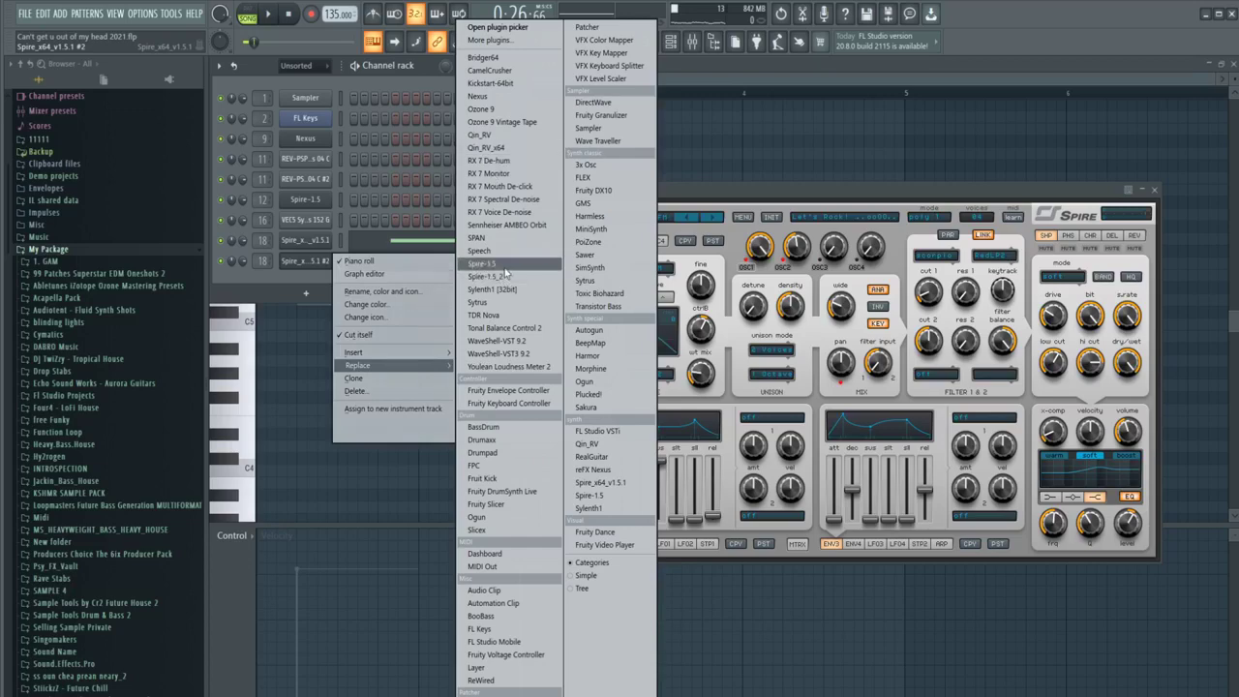
{"action": "left_click", "coordinate": [598, 495]}
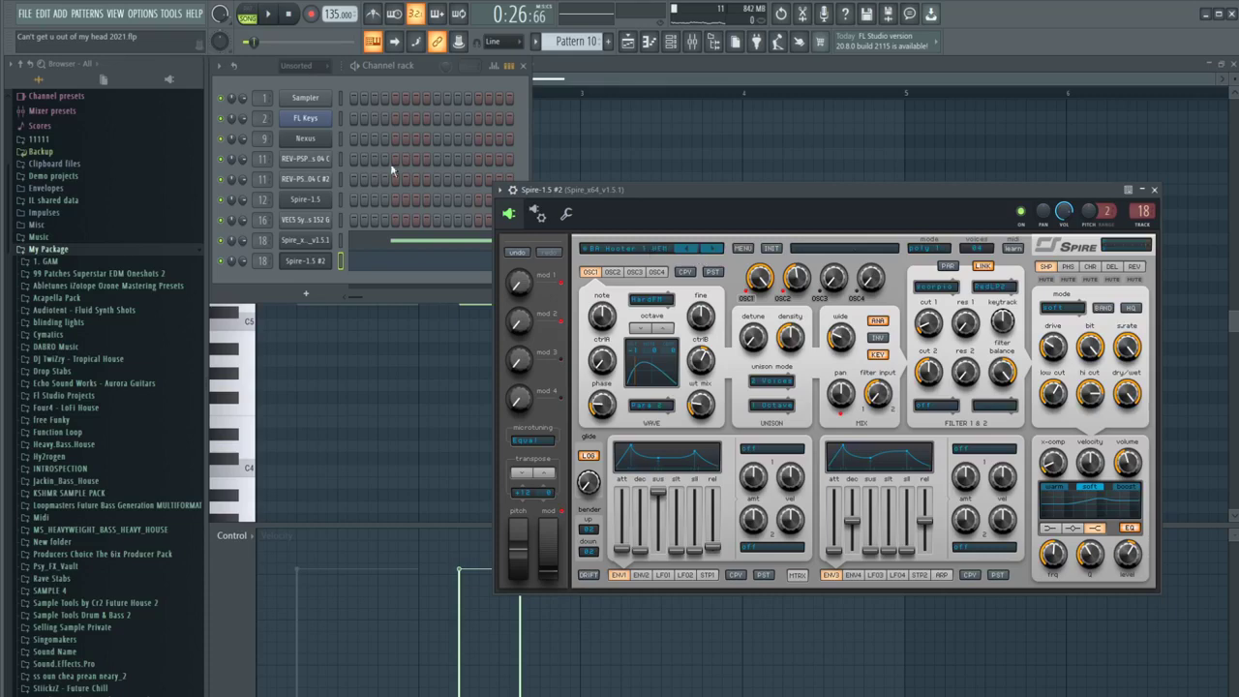
Step: Browse the replaced Spire's presets by folder and open the Reveal Sound - EDM Essentials Vol. 3 bank
{"action": "left_click", "coordinate": [631, 249]}
{"action": "left_click", "coordinate": [602, 252]}
{"action": "left_click", "coordinate": [634, 250]}
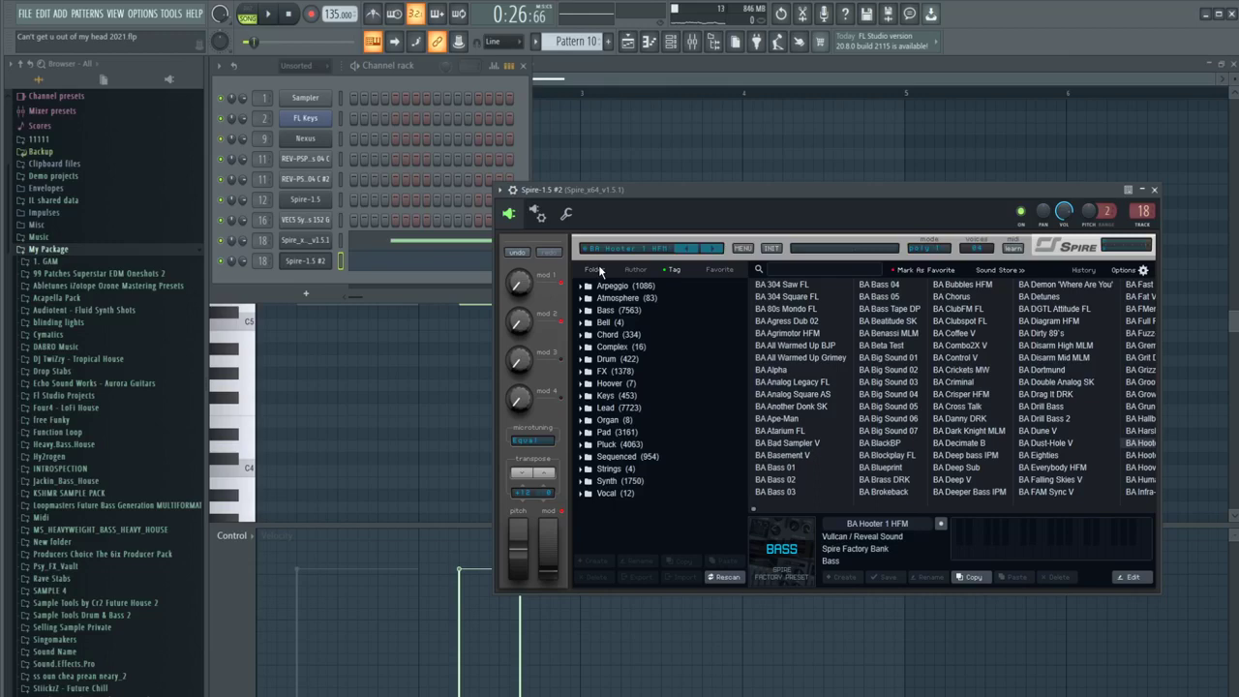
{"action": "left_click", "coordinate": [592, 270]}
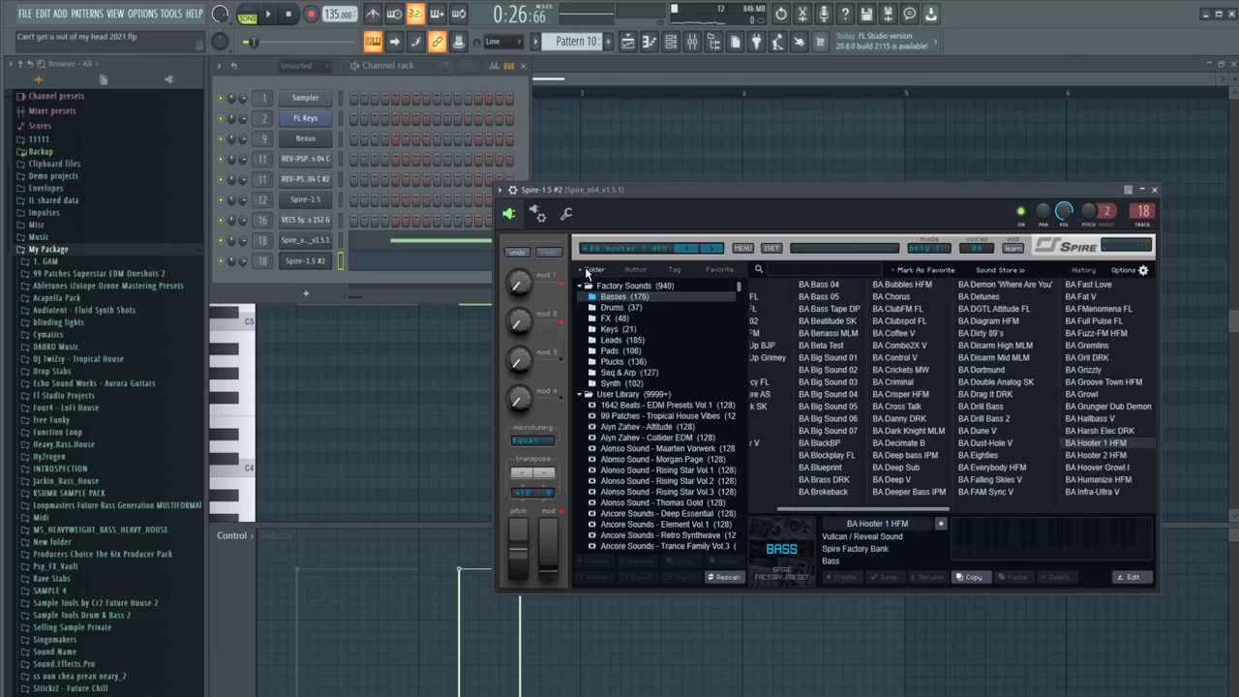
{"action": "scroll", "coordinate": [735, 338], "scroll_direction": "down", "scroll_amount": 12}
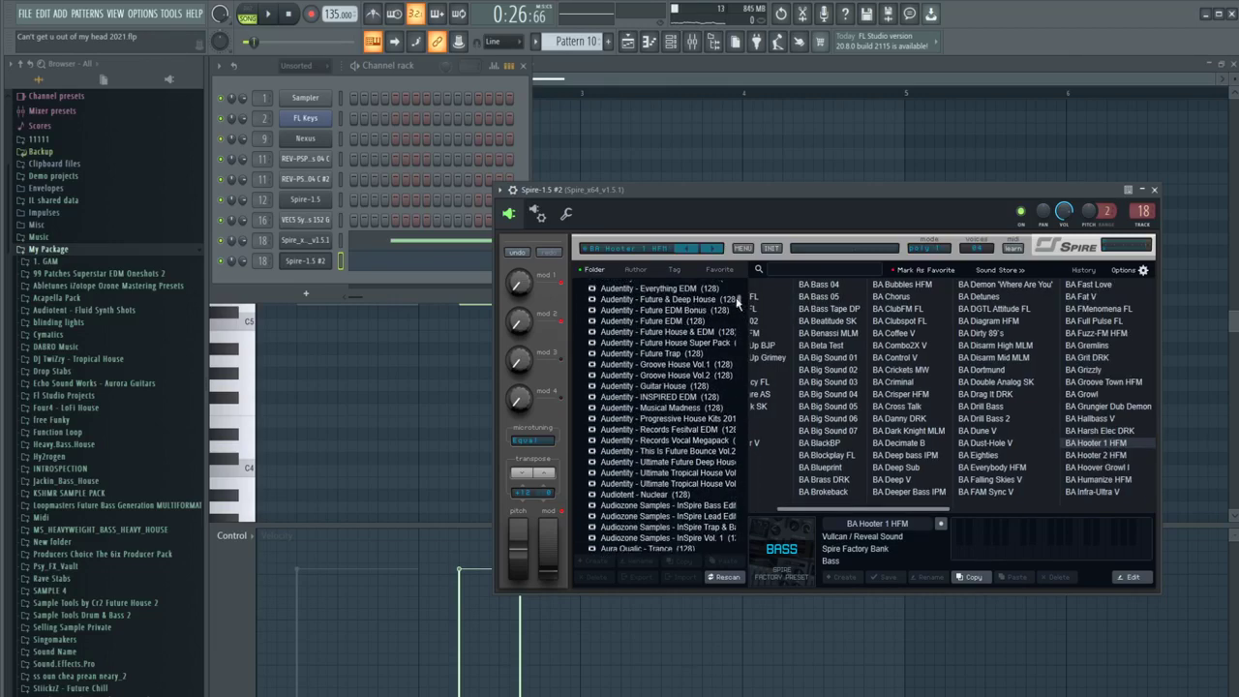
{"action": "left_click_drag", "start_coordinate": [738, 300], "coordinate": [741, 437]}
{"action": "left_click", "coordinate": [670, 408]}
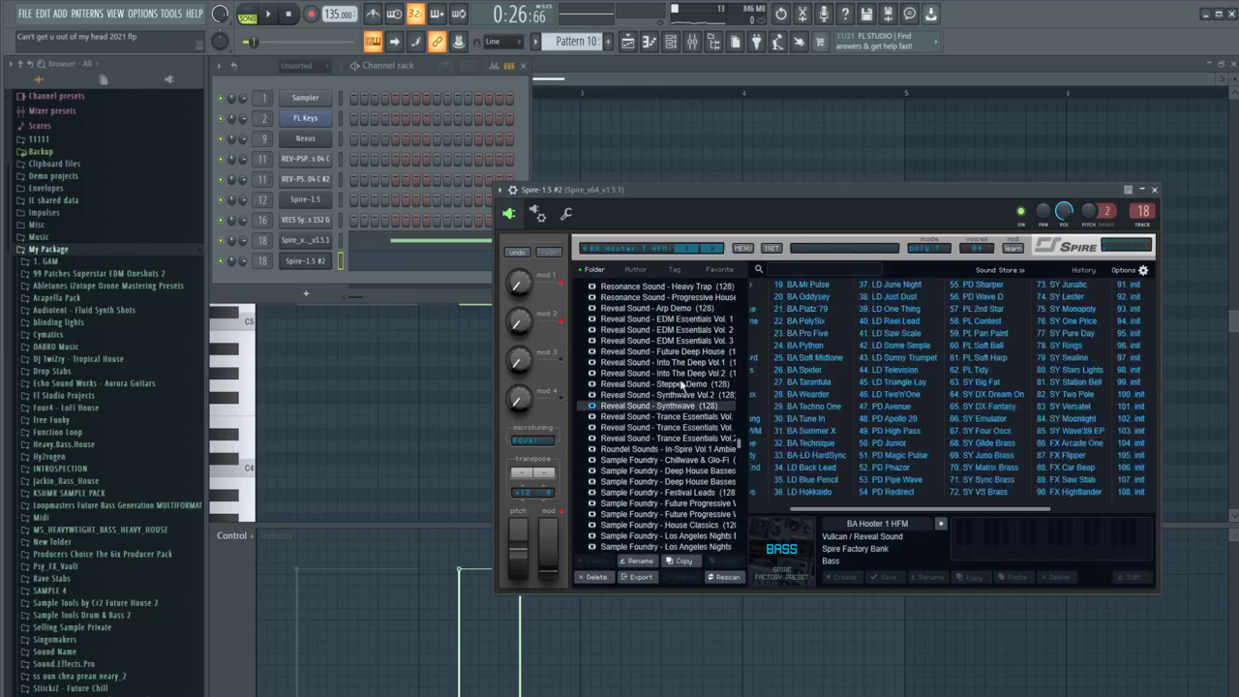
{"action": "left_click", "coordinate": [697, 341]}
Step: Audition the BA Basic AT, BA Stab's Father and BSQ Too Cool presets, and load LD Pinball
{"action": "left_click", "coordinate": [805, 384]}
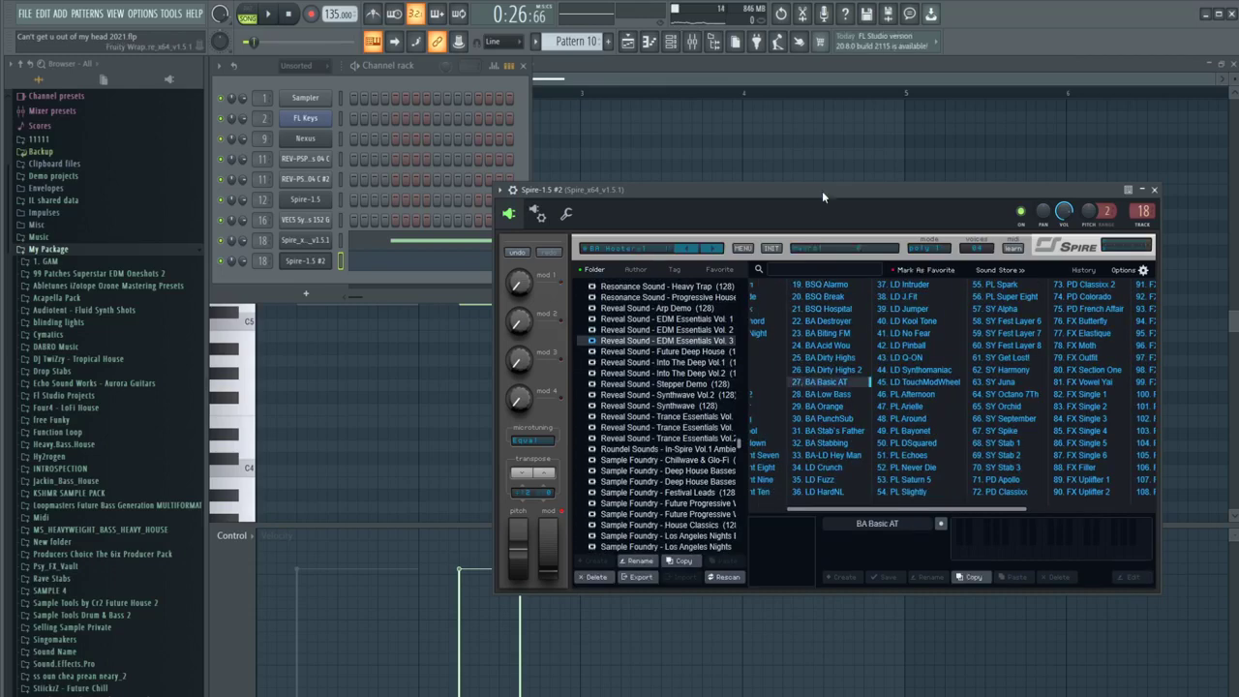
{"action": "left_click_drag", "start_coordinate": [813, 508], "coordinate": [774, 512]}
{"action": "left_click", "coordinate": [891, 431]}
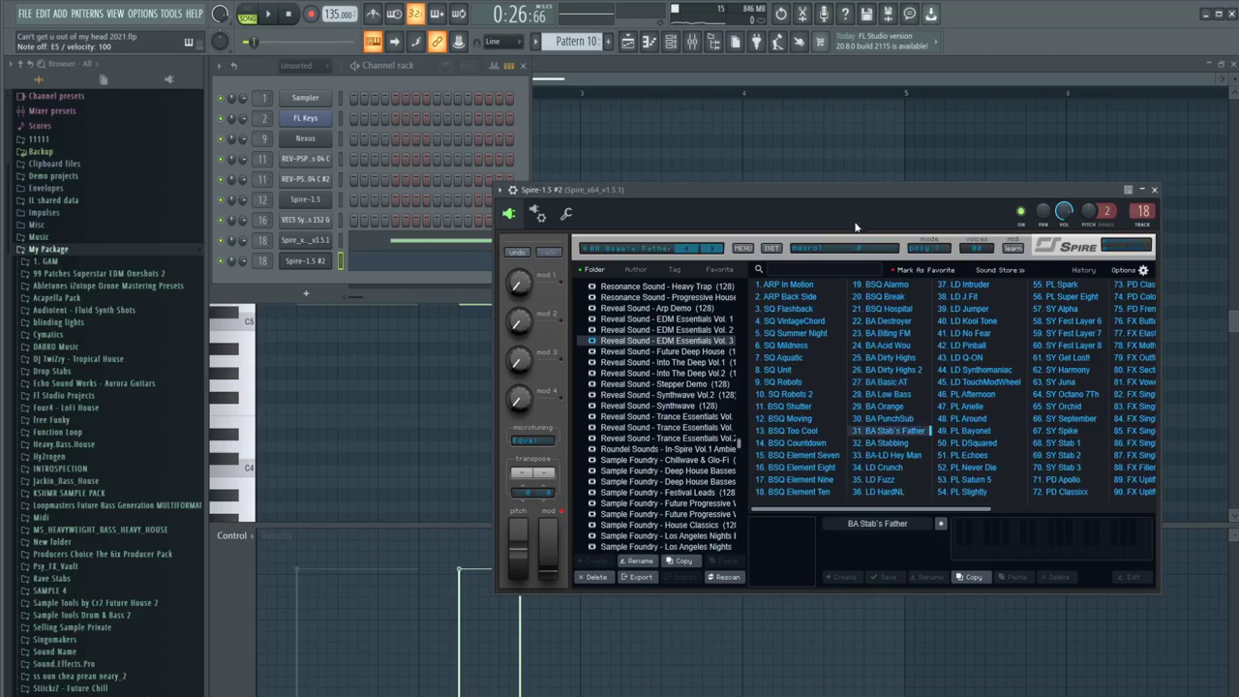
{"action": "left_click", "coordinate": [794, 431]}
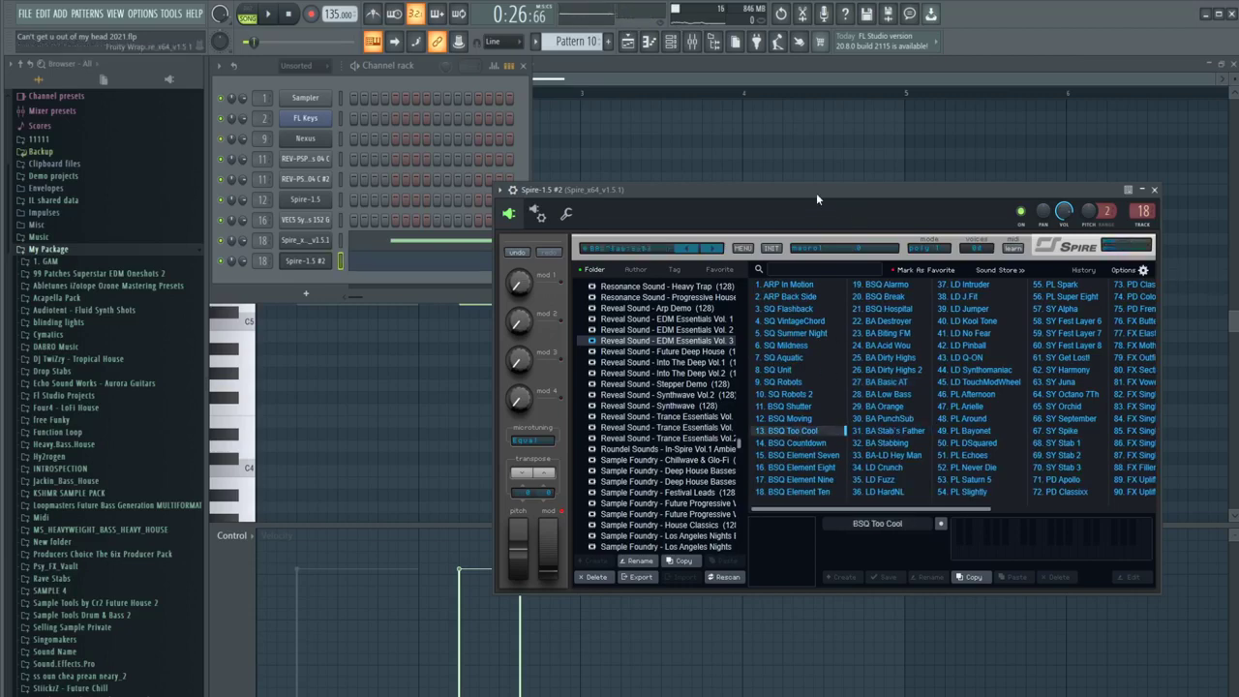
{"action": "left_click", "coordinate": [969, 346]}
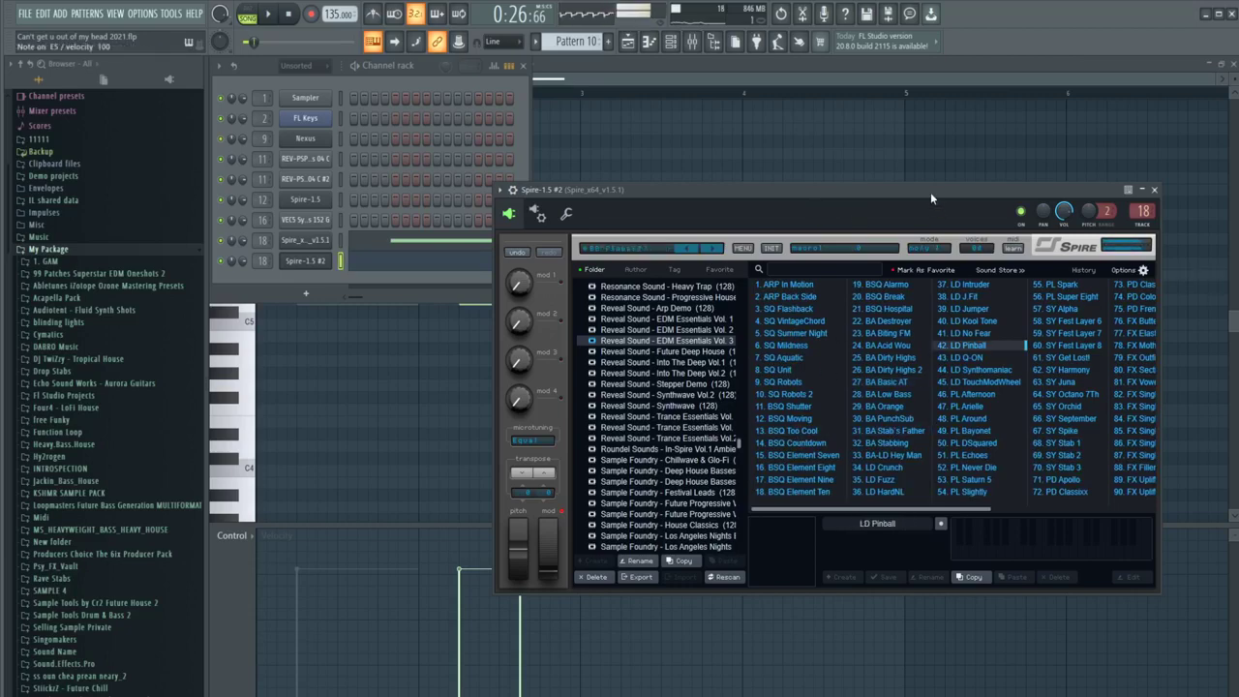
Step: Delete the two short D5 notes after bar 2 from the second Spire in Pattern 10
{"action": "left_click", "coordinate": [667, 138]}
{"action": "right_click", "coordinate": [548, 299]}
{"action": "right_click", "coordinate": [476, 299]}
Step: Play the arrangement and review the playlist clips from bar 17 onward alongside the emptied Spire notes in Pattern 10
{"action": "key", "text": "space"}
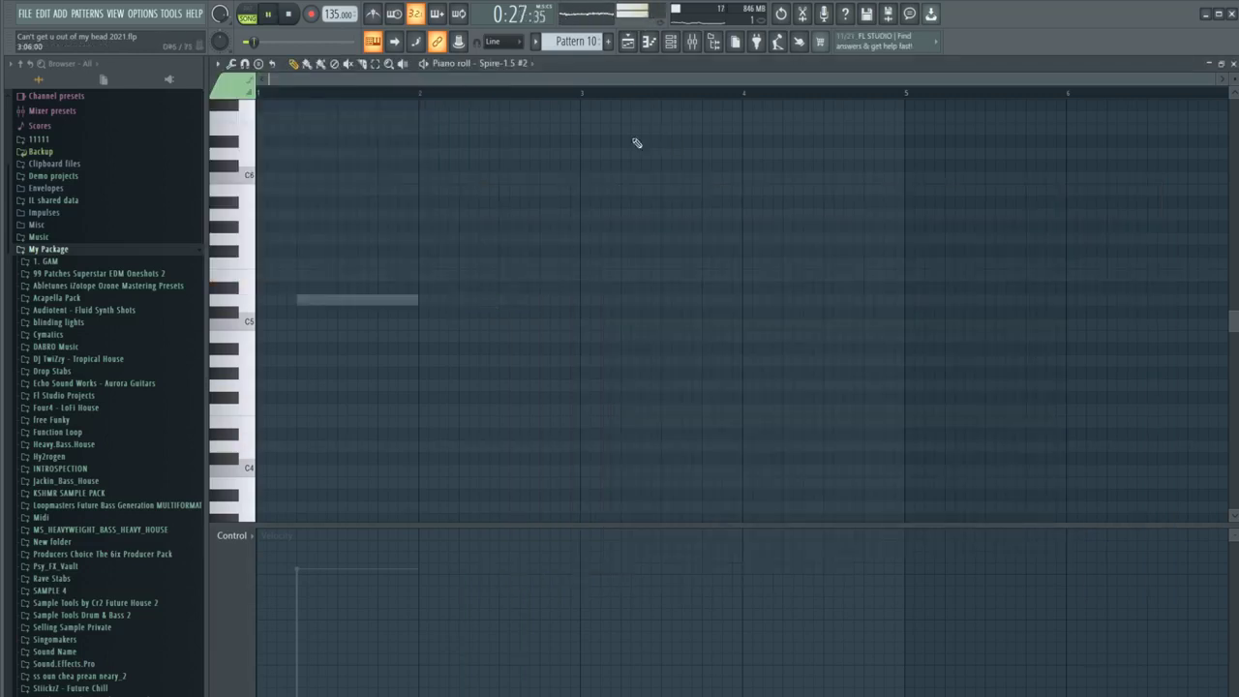
{"action": "left_click", "coordinate": [628, 41]}
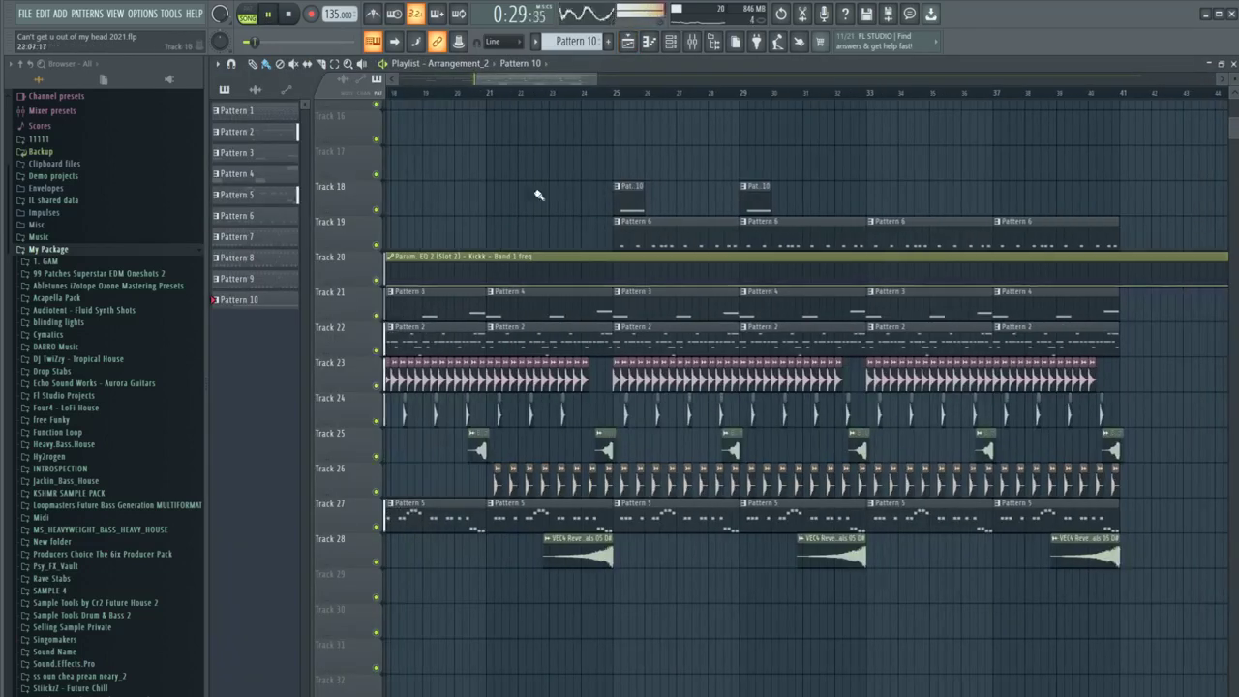
{"action": "scroll", "coordinate": [548, 184], "scroll_direction": "down", "scroll_amount": 2}
{"action": "scroll", "coordinate": [503, 203], "scroll_direction": "up", "scroll_amount": 2}
{"action": "left_click", "coordinate": [649, 40]}
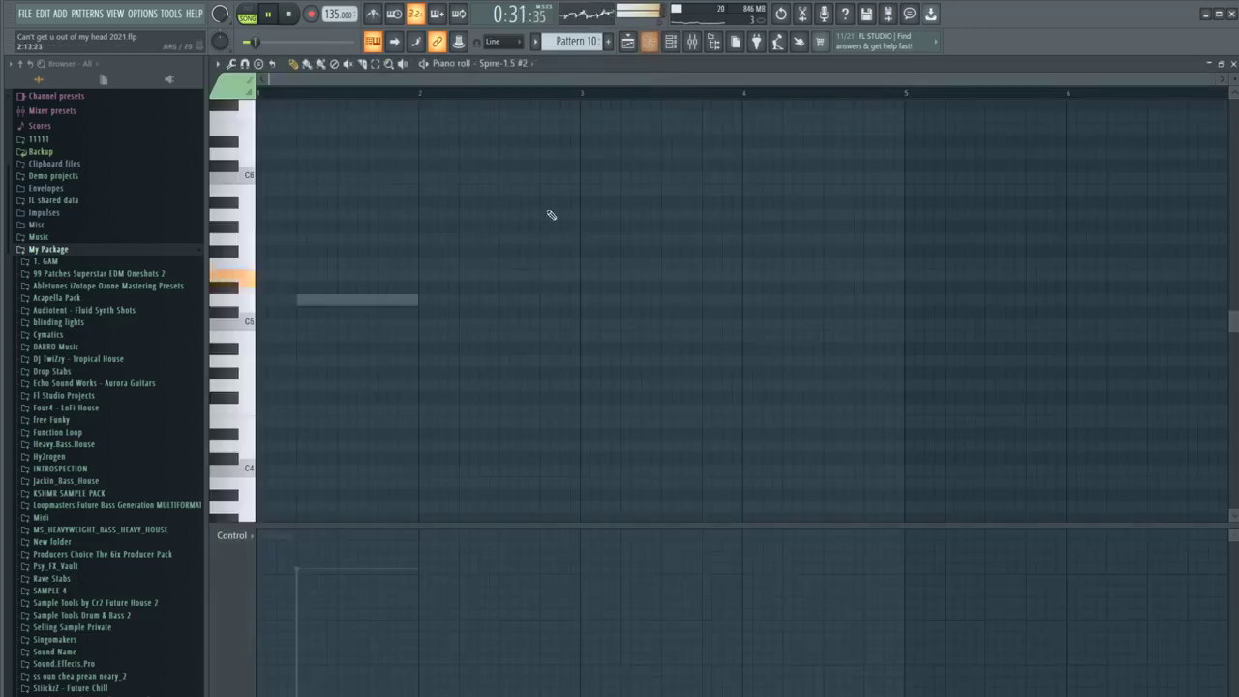
{"action": "left_click", "coordinate": [625, 48]}
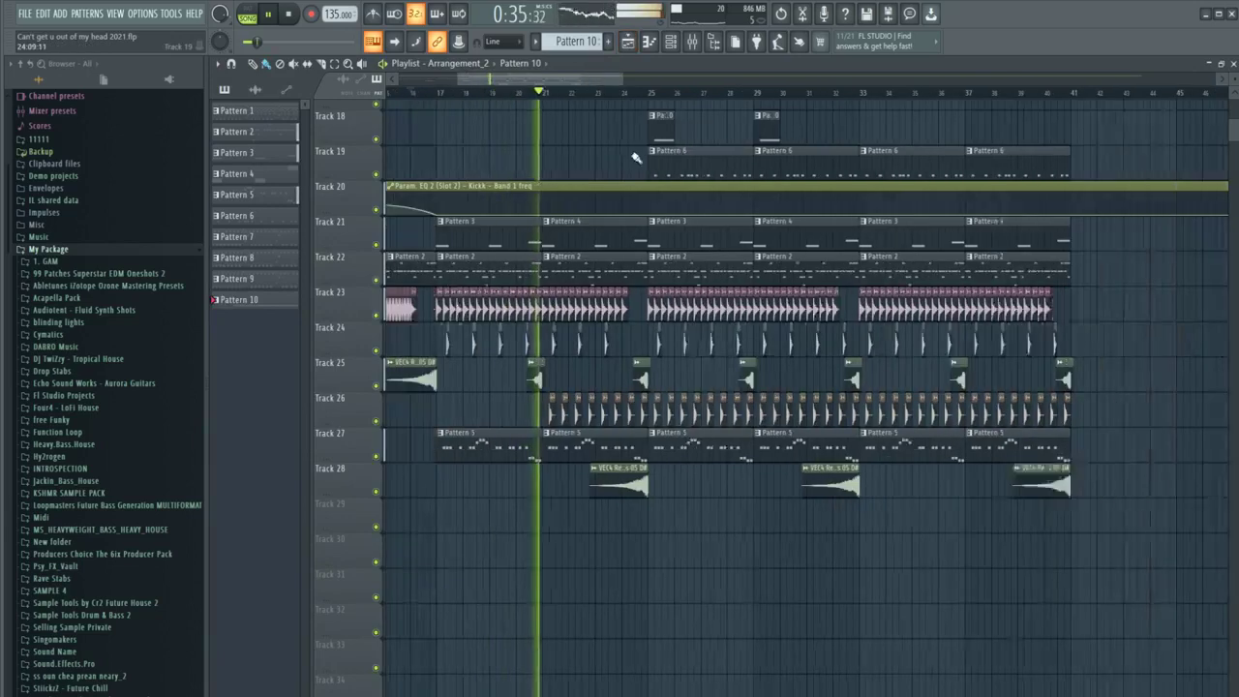
{"action": "scroll", "coordinate": [555, 146], "scroll_direction": "down", "scroll_amount": 2}
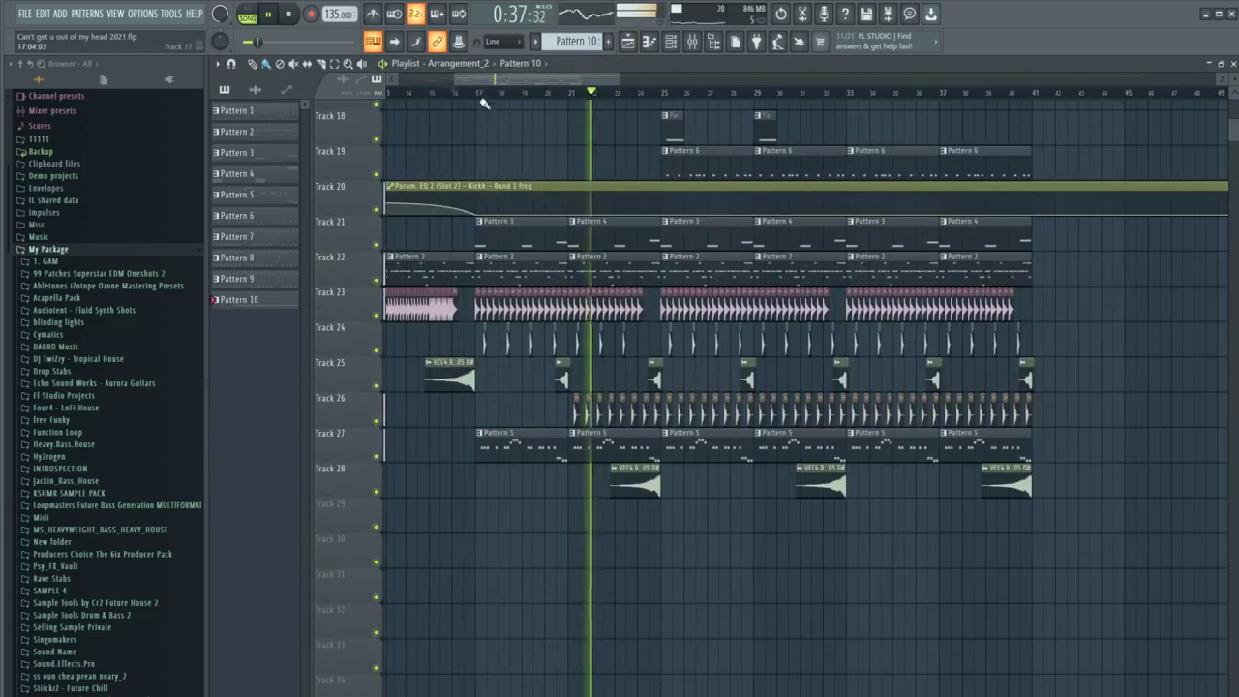
Step: Loop playback over bars 17 to 25 of the arrangement and show the channel rack
{"action": "left_click", "coordinate": [468, 94]}
{"action": "left_click_drag", "start_coordinate": [469, 94], "coordinate": [659, 95]}
{"action": "key", "text": "F6"}
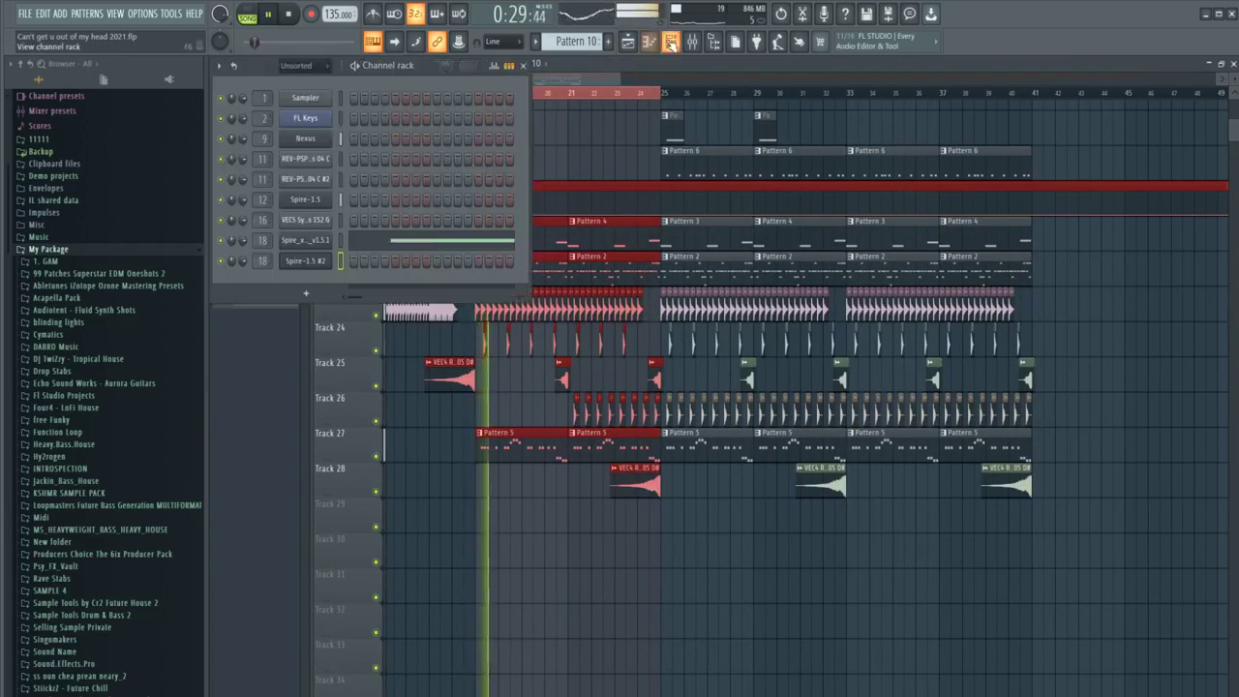
Step: Browse the MS_HEAVYWEIGHT_BASS_HEAVY_HOUSE pack's HBH_BASS_MULTIS and HBH_CLAPS folders while the loop plays, and stop playback
{"action": "left_click", "coordinate": [78, 493]}
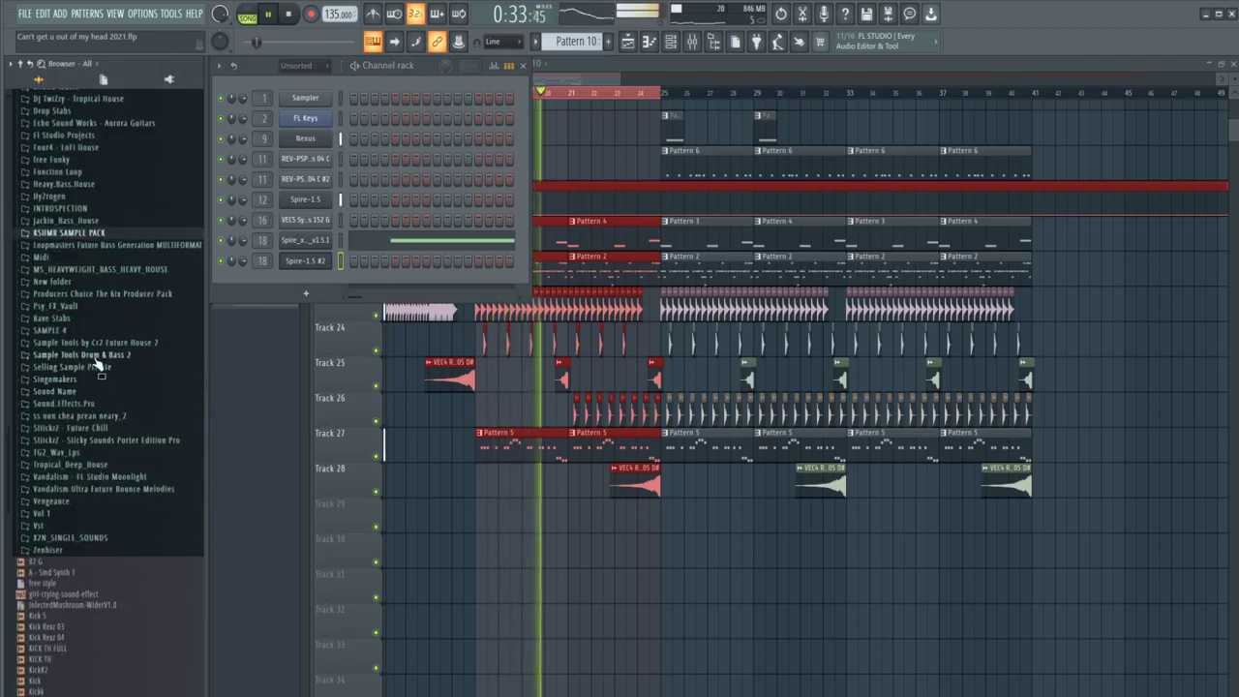
{"action": "left_click", "coordinate": [79, 269]}
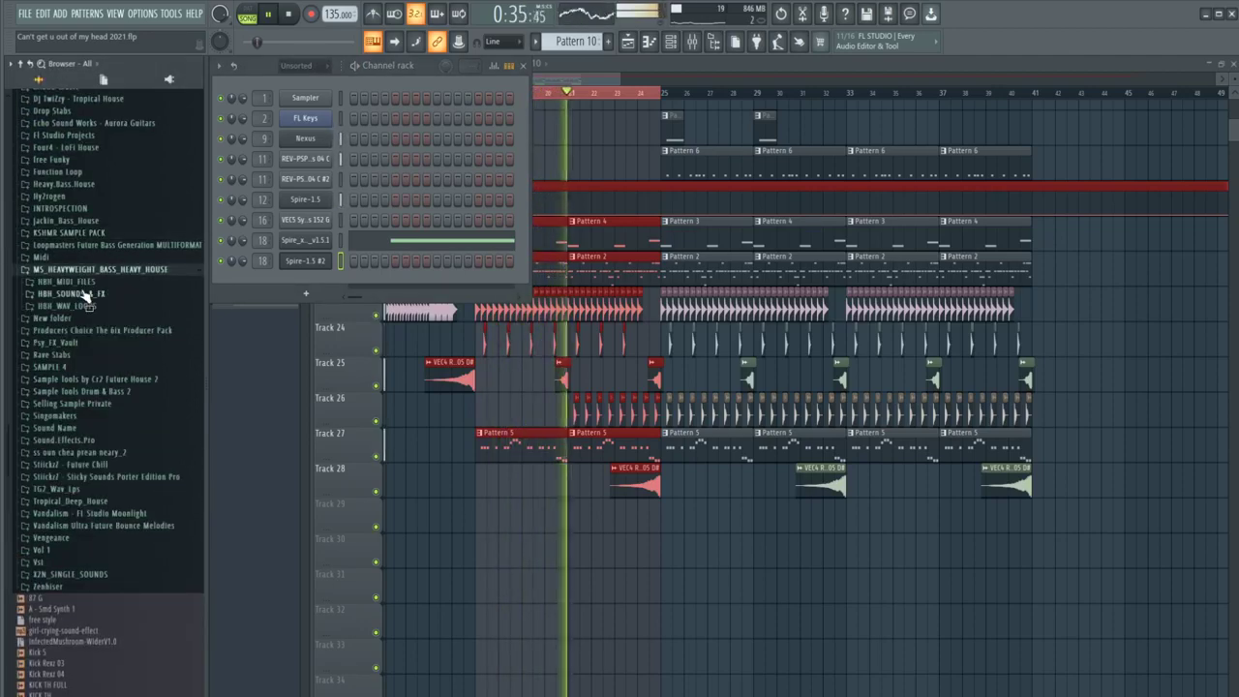
{"action": "left_click", "coordinate": [73, 293]}
{"action": "left_click", "coordinate": [75, 317]}
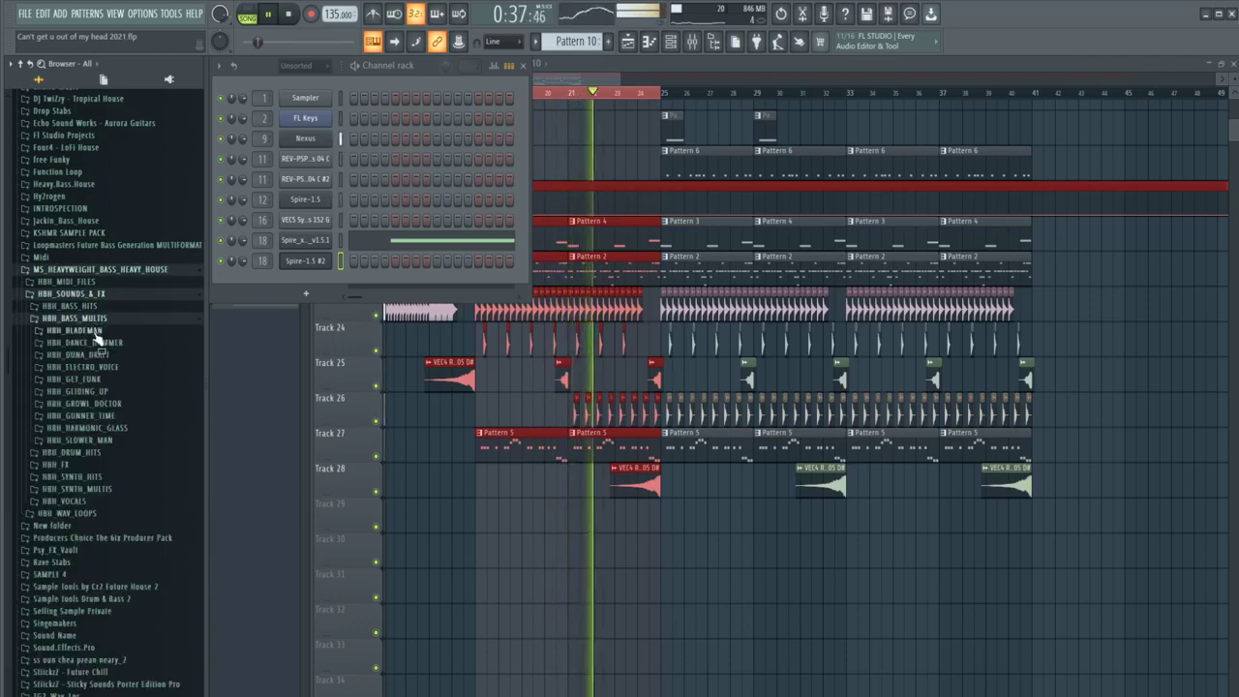
{"action": "left_click", "coordinate": [75, 318]}
{"action": "left_click", "coordinate": [73, 330]}
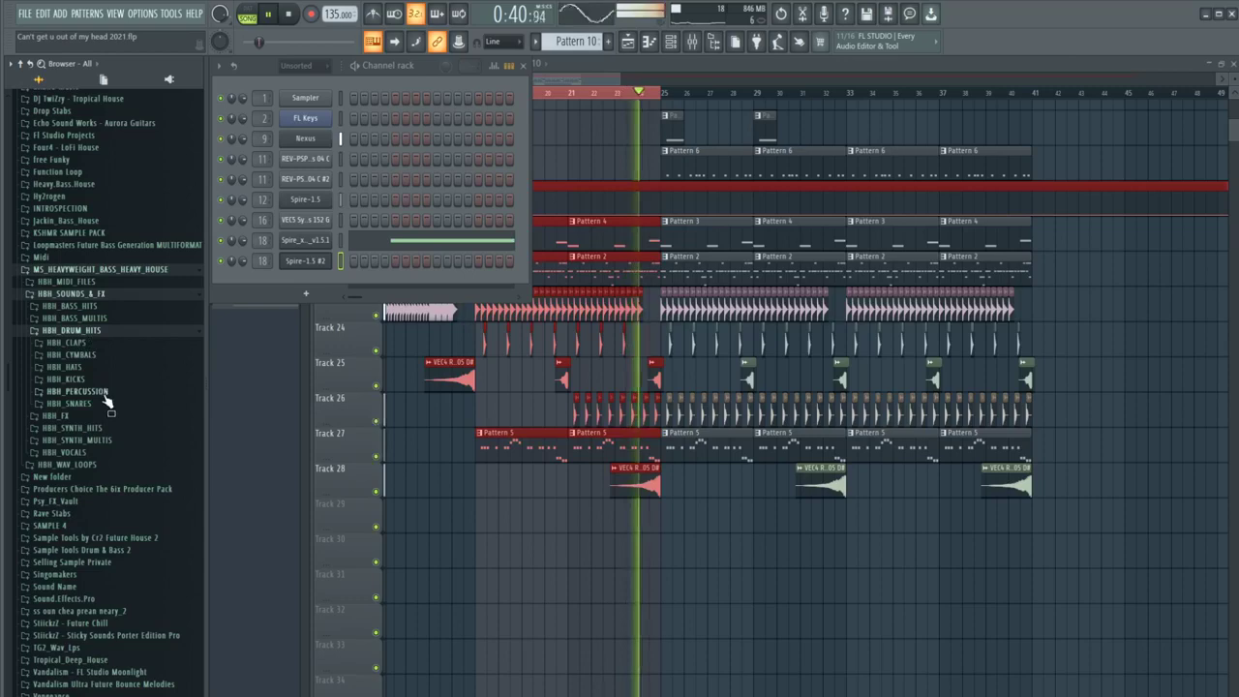
{"action": "left_click", "coordinate": [91, 343]}
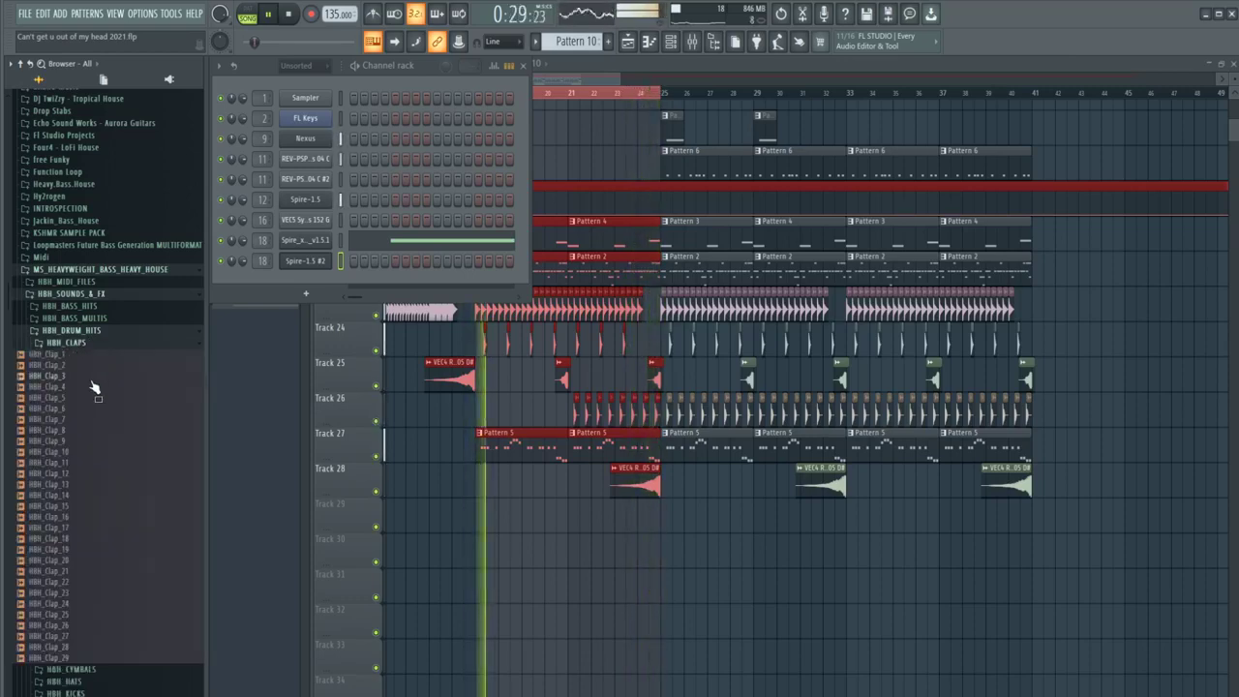
{"action": "key", "text": "space"}
Step: Close the claps folder and audition samples in the HBH_PERCUSSION folder
{"action": "left_click", "coordinate": [84, 344]}
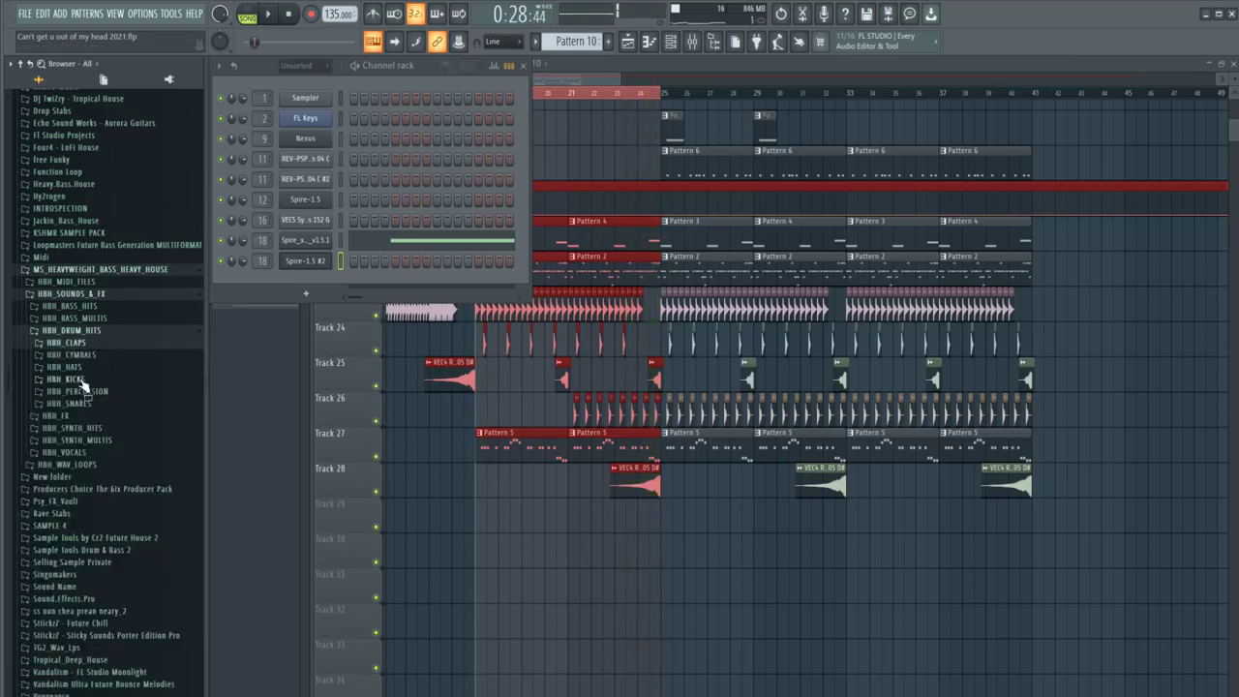
{"action": "left_click", "coordinate": [90, 393]}
{"action": "left_click", "coordinate": [92, 415]}
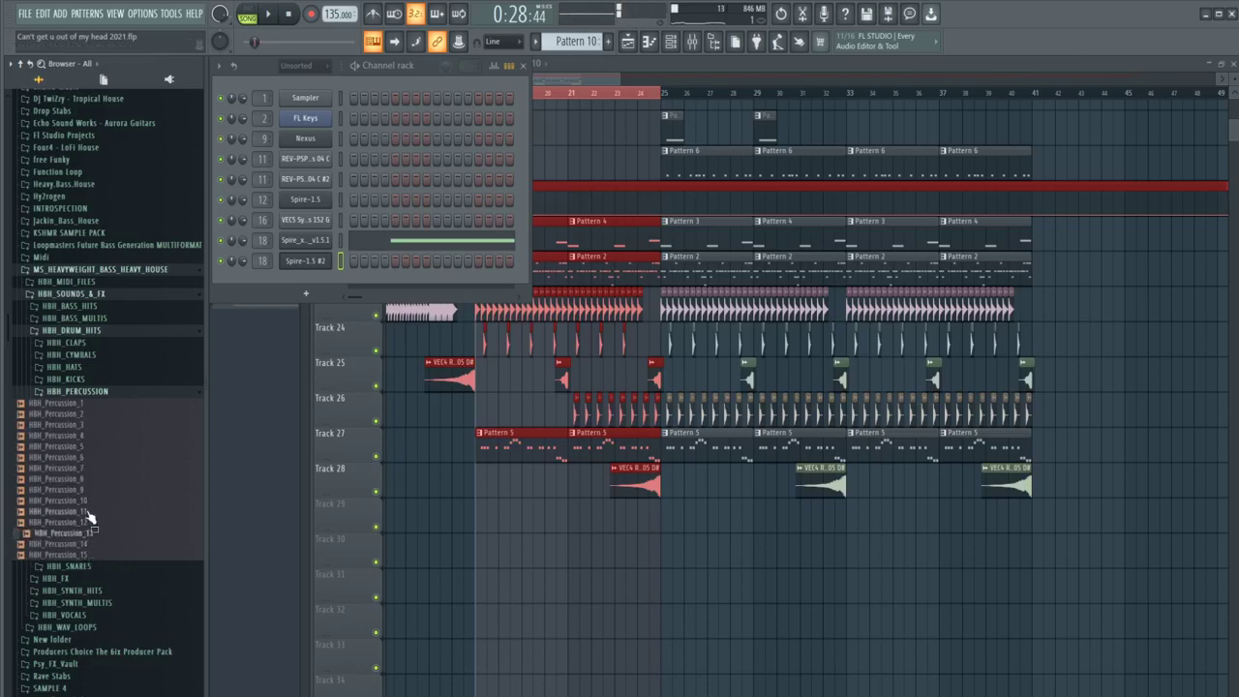
Step: Audition HBH_C_Synth_Hit_12, HBH_C_Synth_Hit_9 and HBH_C_Synth_Hit_8 from the HBH_SYNTH_HITS folder
{"action": "left_click", "coordinate": [79, 591]}
{"action": "left_click", "coordinate": [87, 480]}
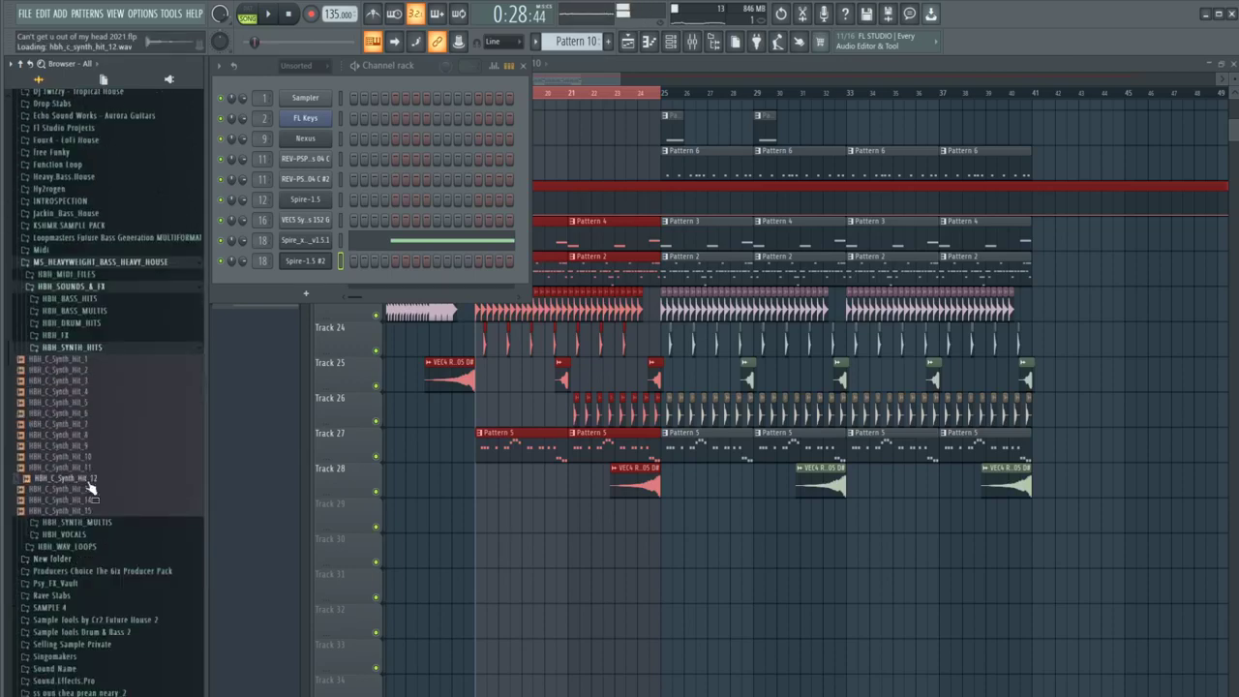
{"action": "left_click", "coordinate": [97, 445]}
{"action": "left_click", "coordinate": [99, 435]}
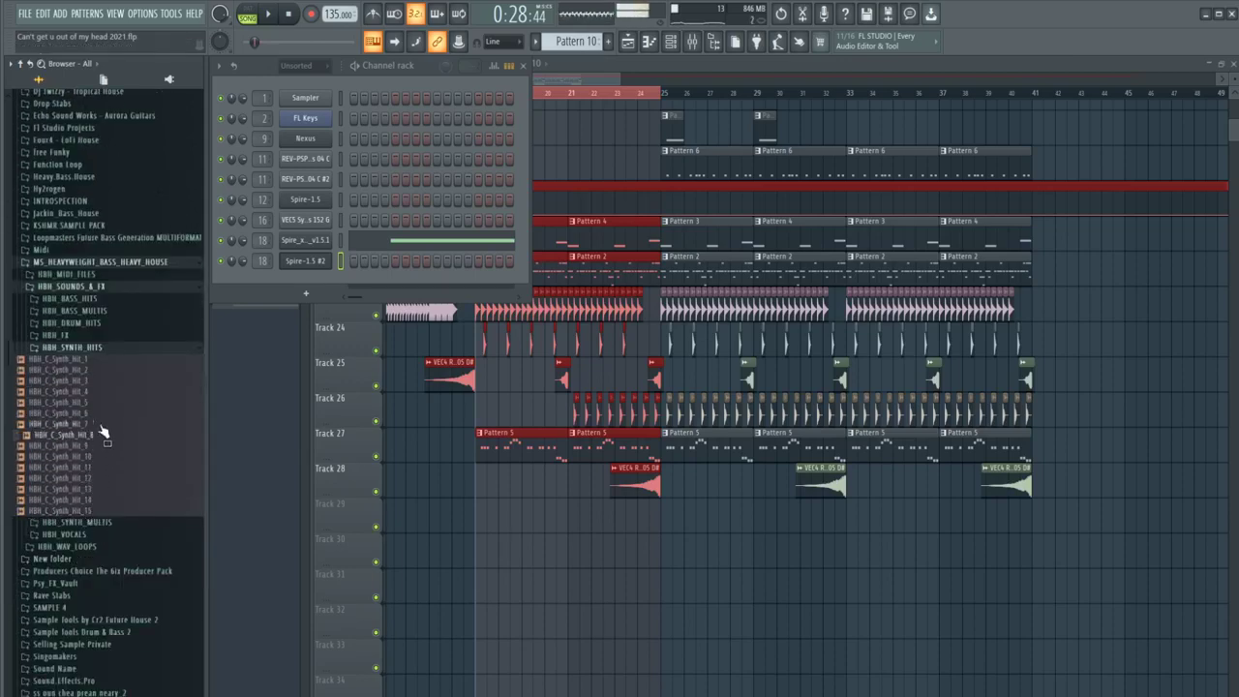
Step: Open Revealed Producer Starter Pack Vol. 3 in the SAMPLE 4 folder and audition its Drop Stabs and Drop Sirens samples
{"action": "left_click", "coordinate": [100, 425]}
{"action": "scroll", "coordinate": [99, 429], "scroll_direction": "down", "scroll_amount": 4}
{"action": "left_click", "coordinate": [43, 348]}
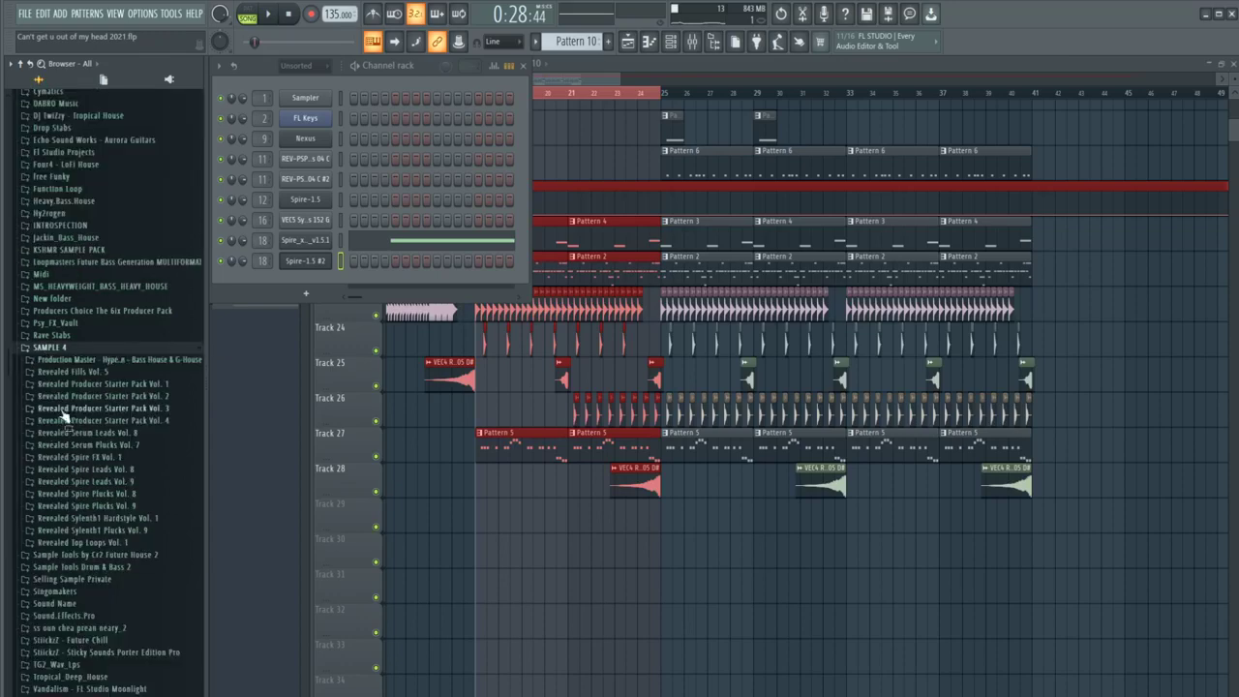
{"action": "left_click", "coordinate": [72, 408]}
{"action": "left_click", "coordinate": [103, 495]}
{"action": "left_click", "coordinate": [105, 527]}
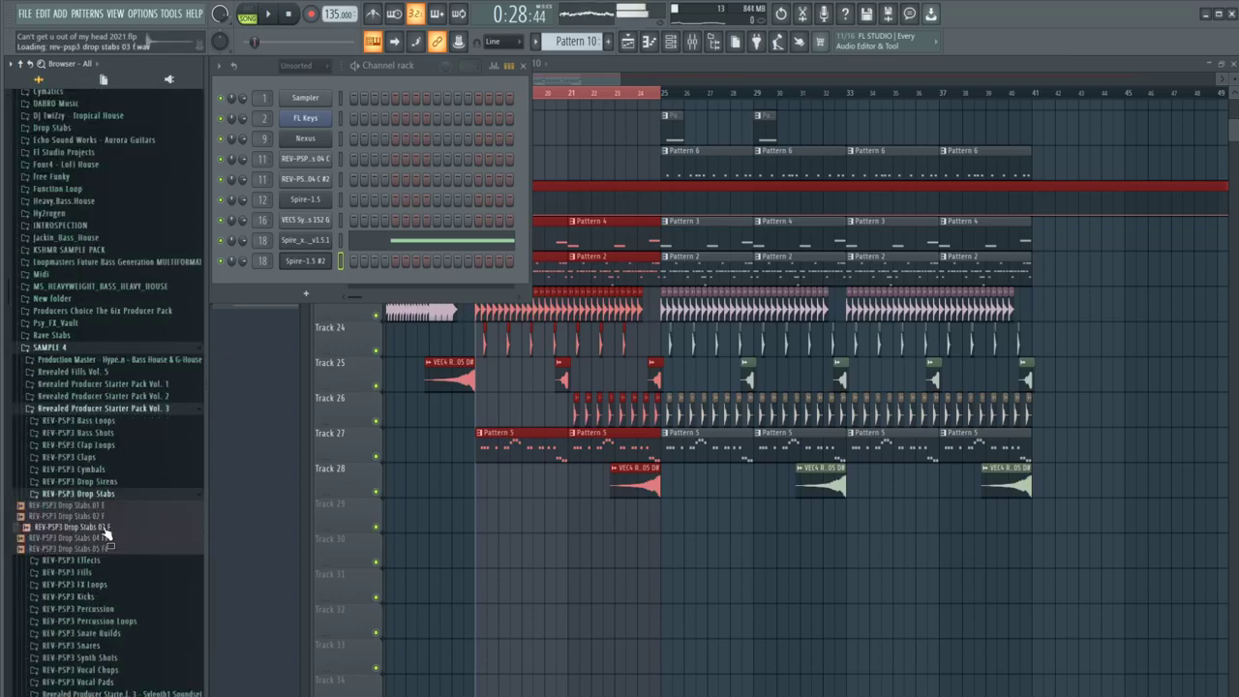
{"action": "left_click", "coordinate": [105, 483]}
{"action": "left_click", "coordinate": [105, 505]}
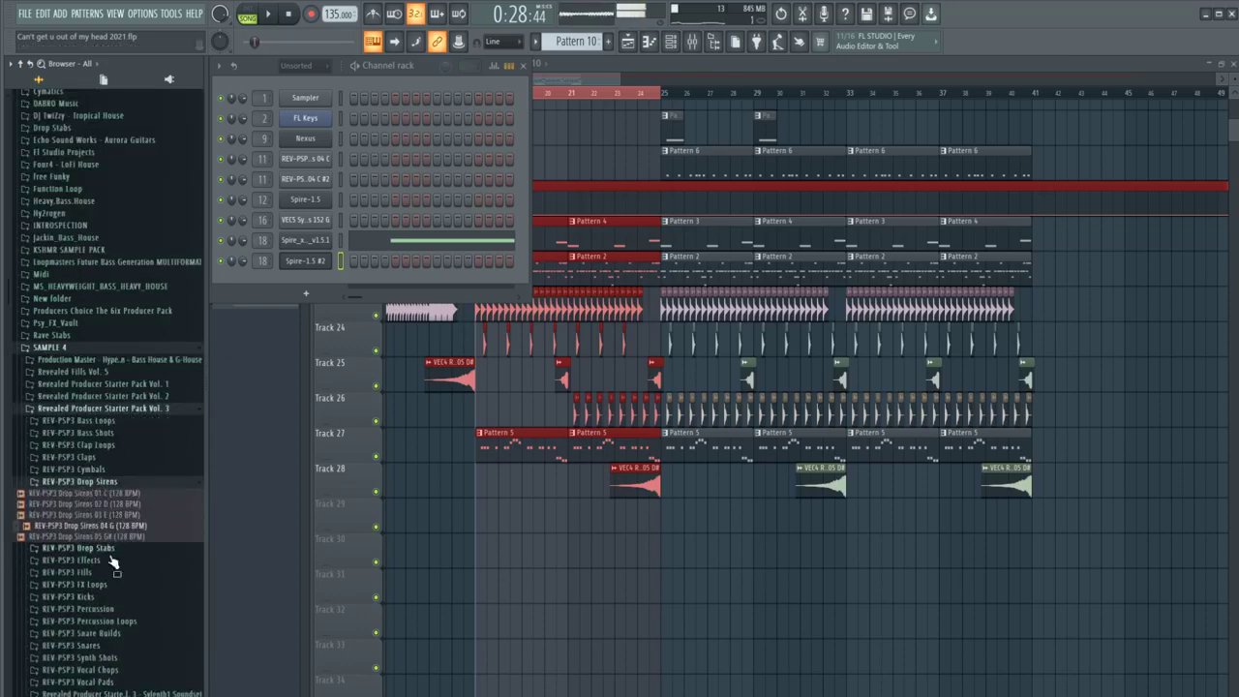
Step: Browse the pack's Vocal Chops, Synth Shots and Risers folders, auditioning samples in Synth Shots
{"action": "scroll", "coordinate": [113, 580], "scroll_direction": "down", "scroll_amount": 3}
{"action": "left_click", "coordinate": [82, 592]}
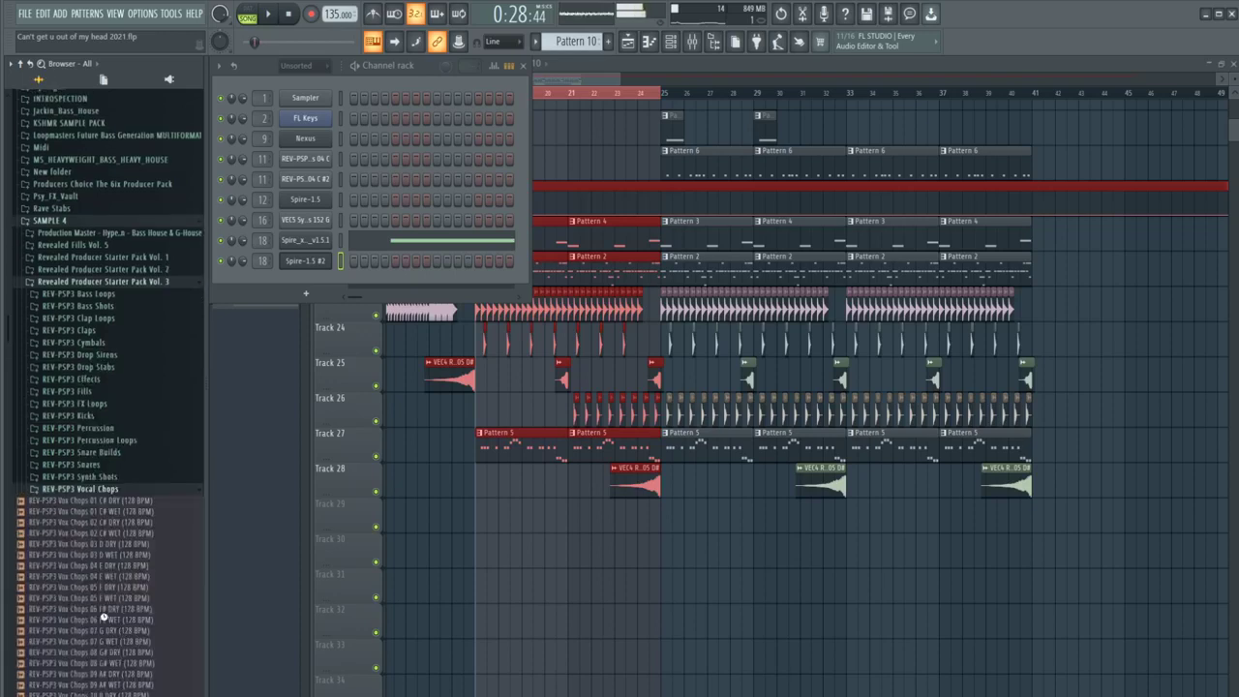
{"action": "left_click", "coordinate": [87, 510]}
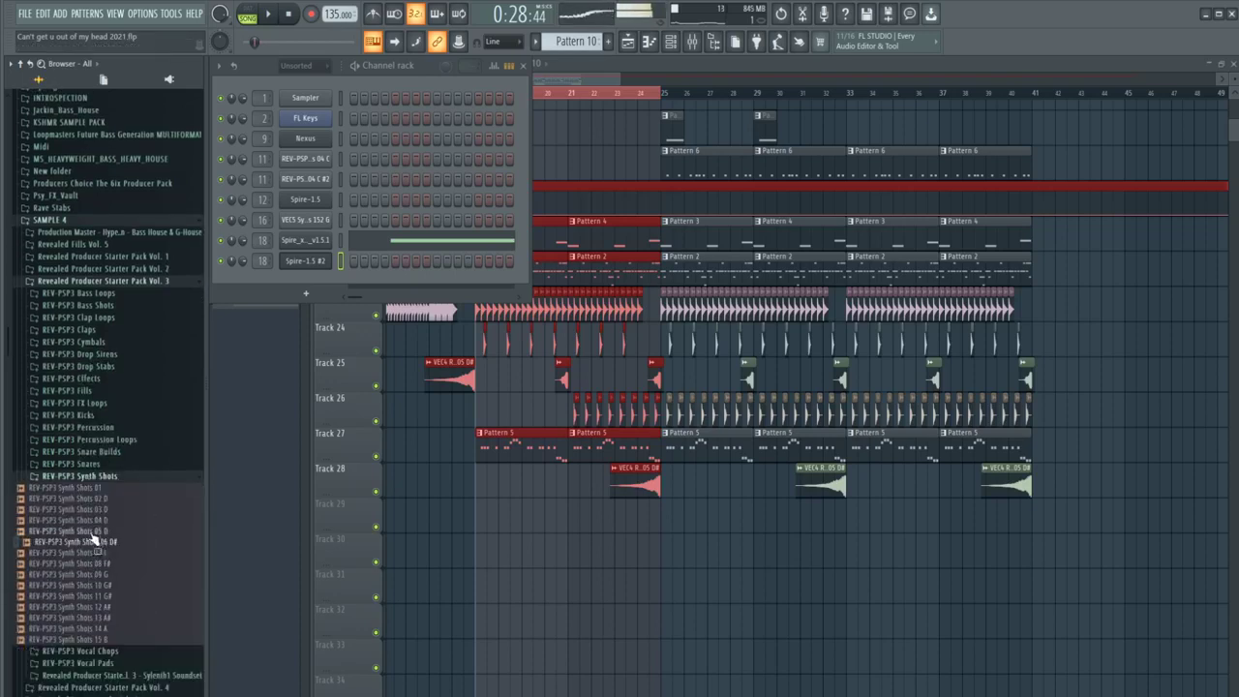
{"action": "left_click", "coordinate": [96, 500]}
{"action": "left_click", "coordinate": [103, 378]}
{"action": "left_click", "coordinate": [107, 415]}
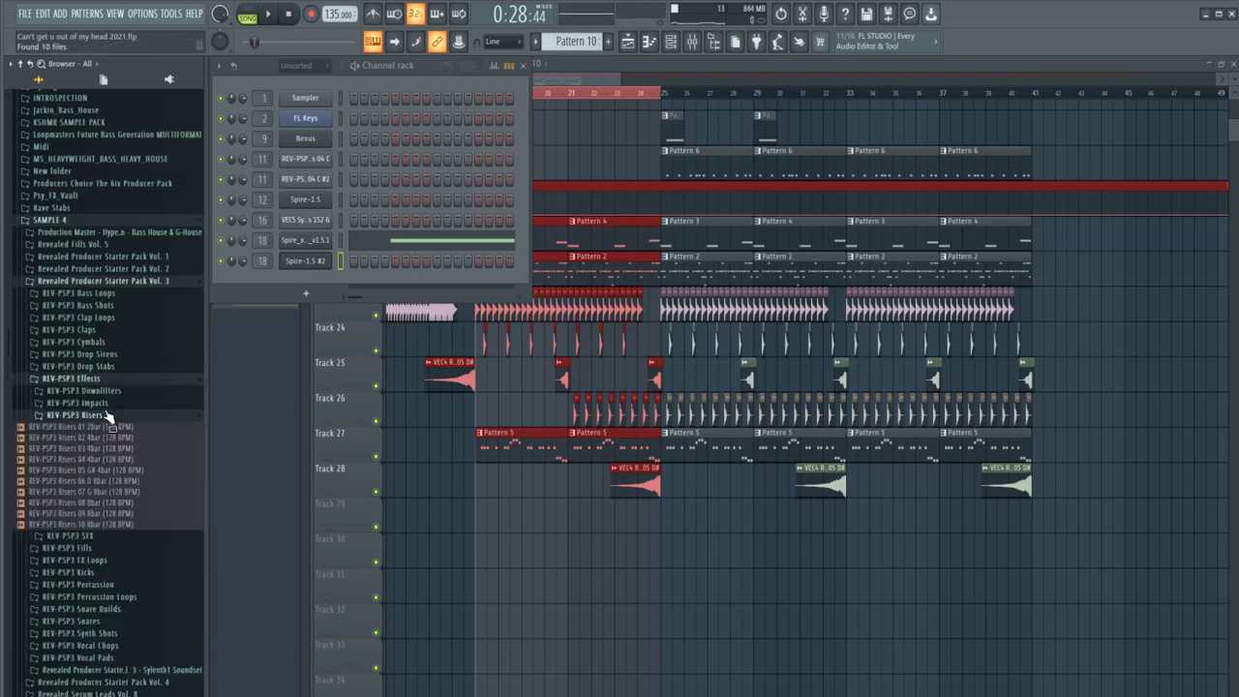
Step: Audition the one-shots in the REV-PSP3 SFX folder, including SFX 10, SFX 19 and SFX 24 F#
{"action": "left_click", "coordinate": [73, 535]}
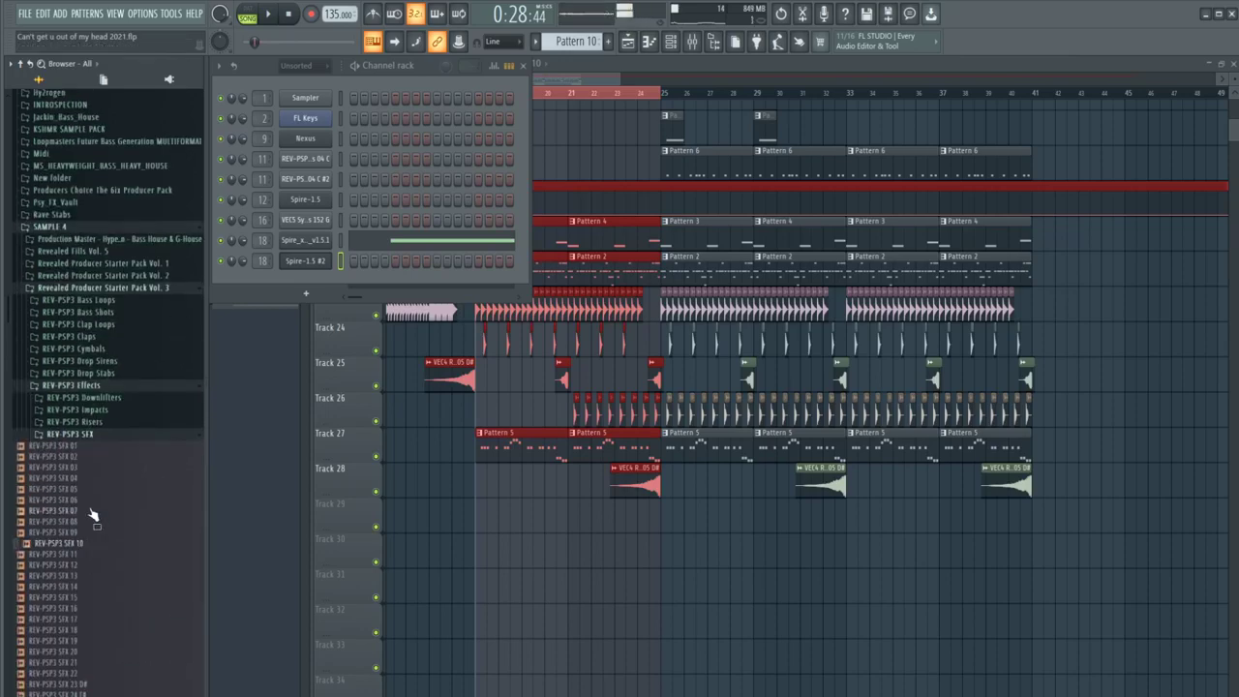
{"action": "scroll", "coordinate": [95, 475], "scroll_direction": "down", "scroll_amount": 3}
{"action": "left_click", "coordinate": [86, 533]}
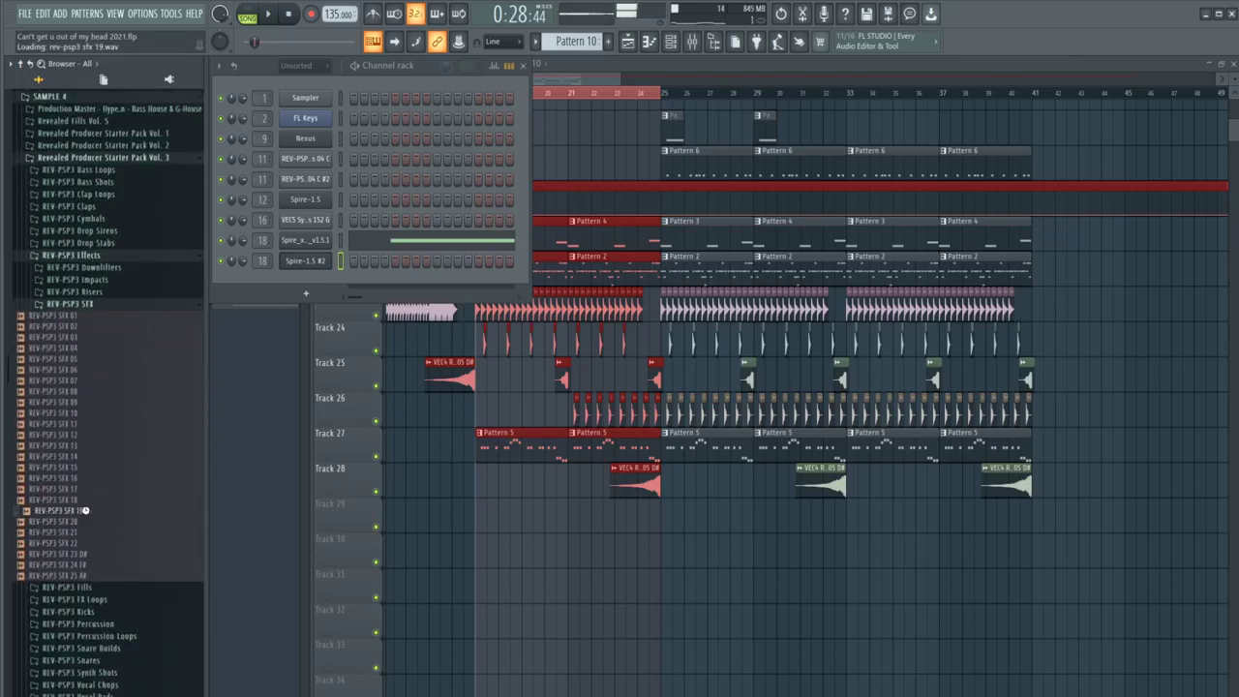
{"action": "scroll", "coordinate": [96, 431], "scroll_direction": "up", "scroll_amount": 1}
{"action": "left_click", "coordinate": [95, 414]}
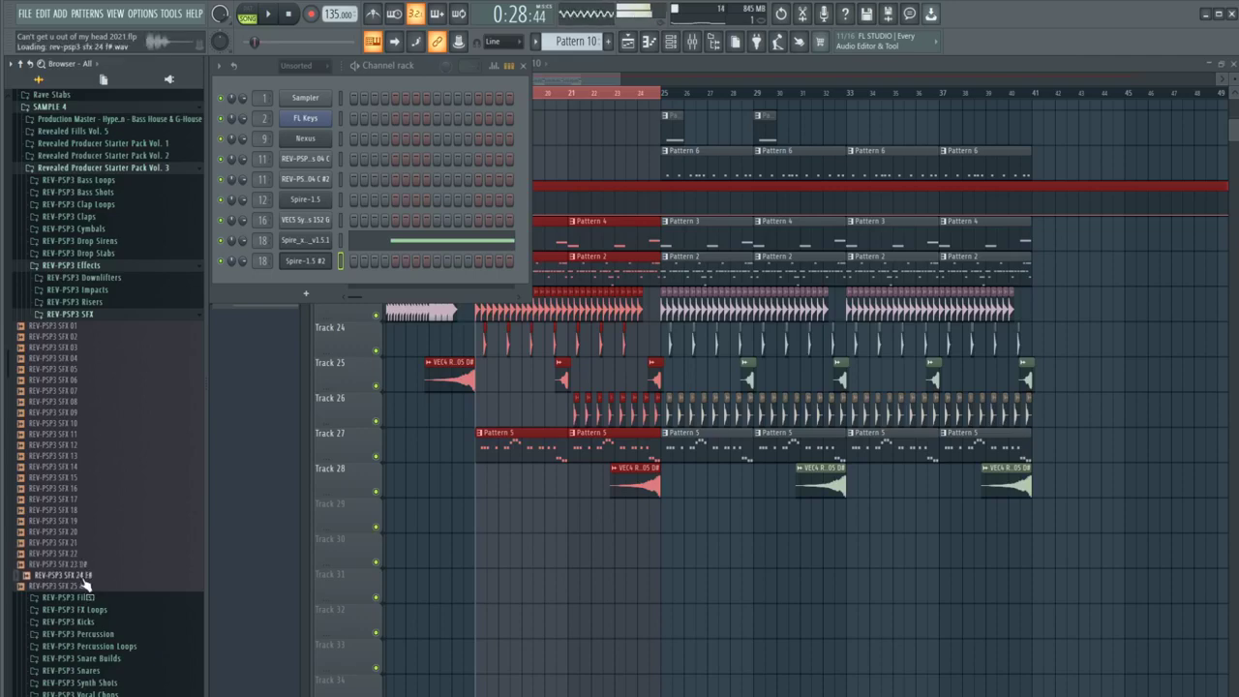
Step: Play the arrangement loop while locating the Zenhiser folder, and open its The Art Of Psytrance pack
{"action": "key", "text": "space"}
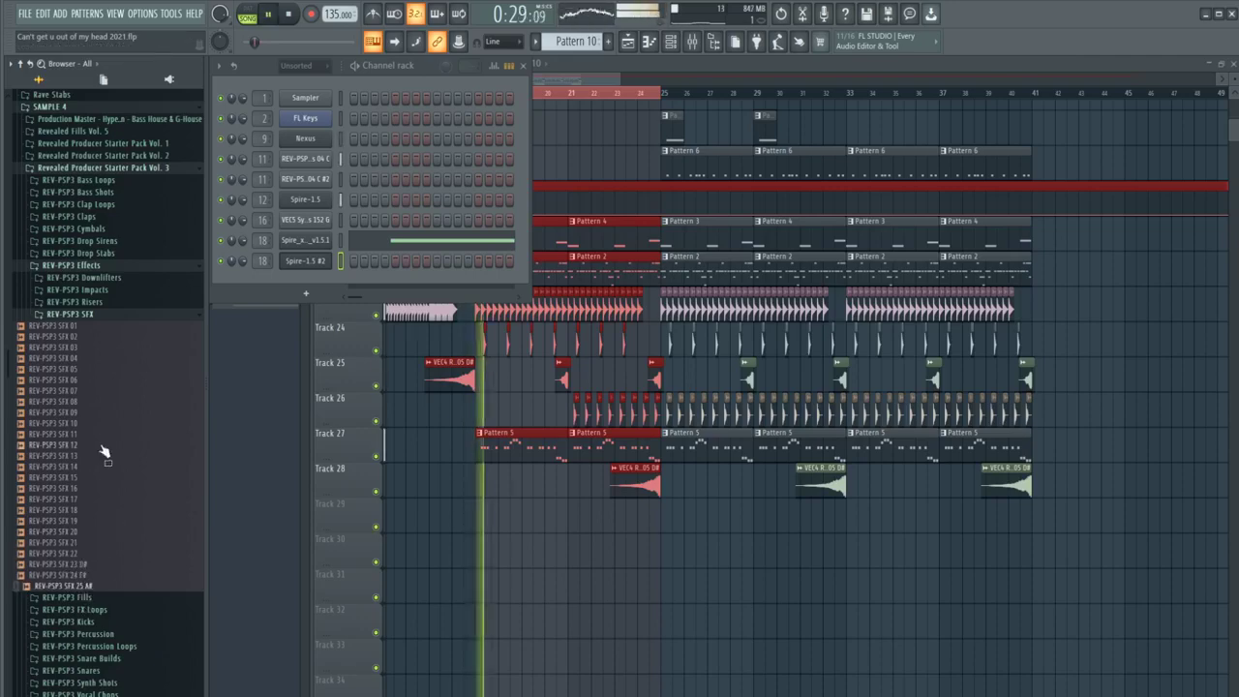
{"action": "scroll", "coordinate": [73, 436], "scroll_direction": "down", "scroll_amount": 15}
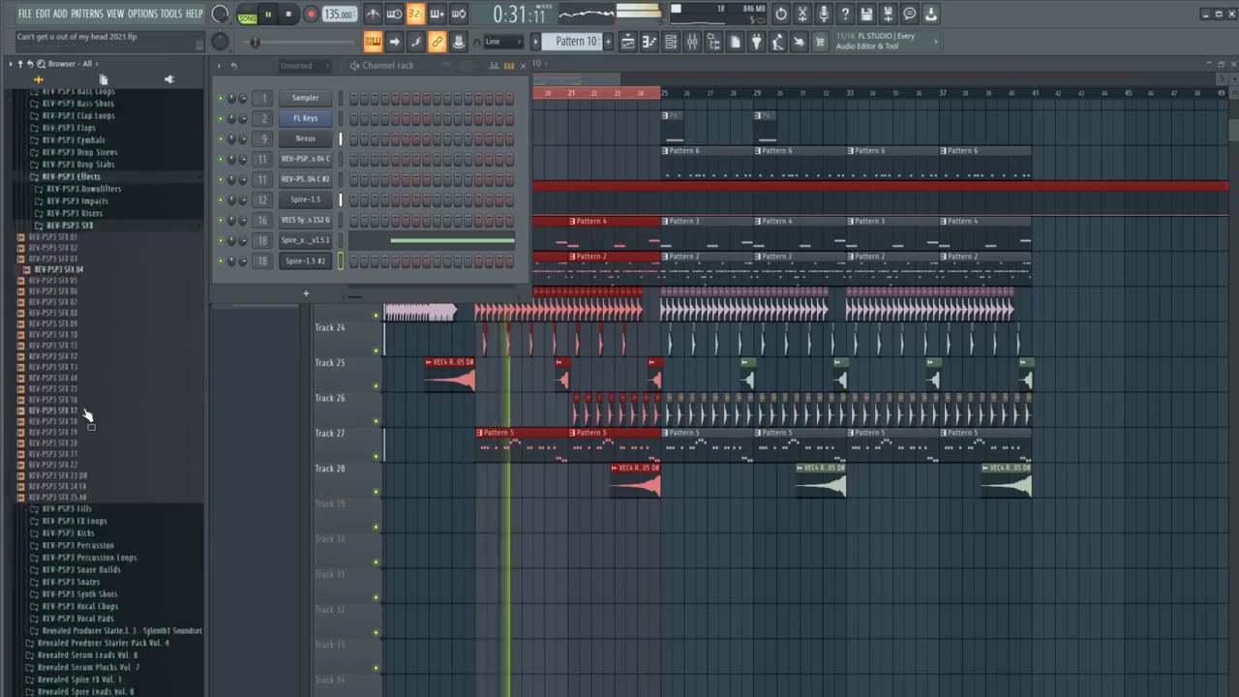
{"action": "left_click", "coordinate": [63, 489]}
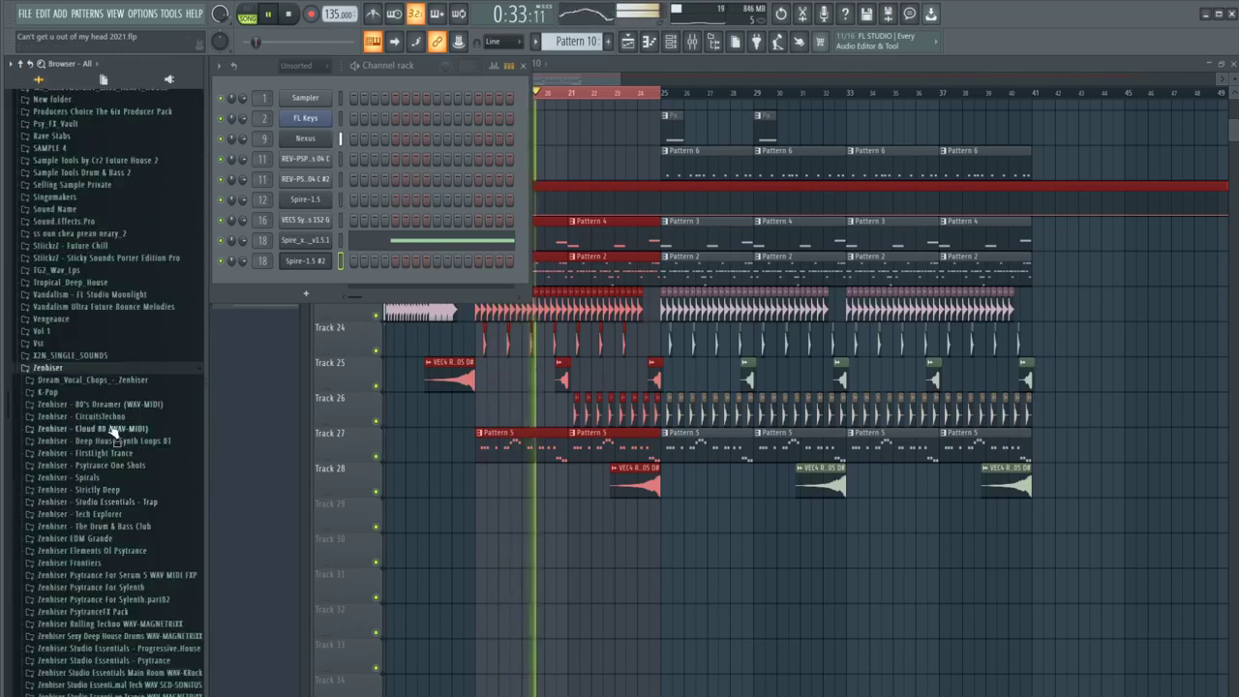
{"action": "scroll", "coordinate": [111, 429], "scroll_direction": "down", "scroll_amount": 8}
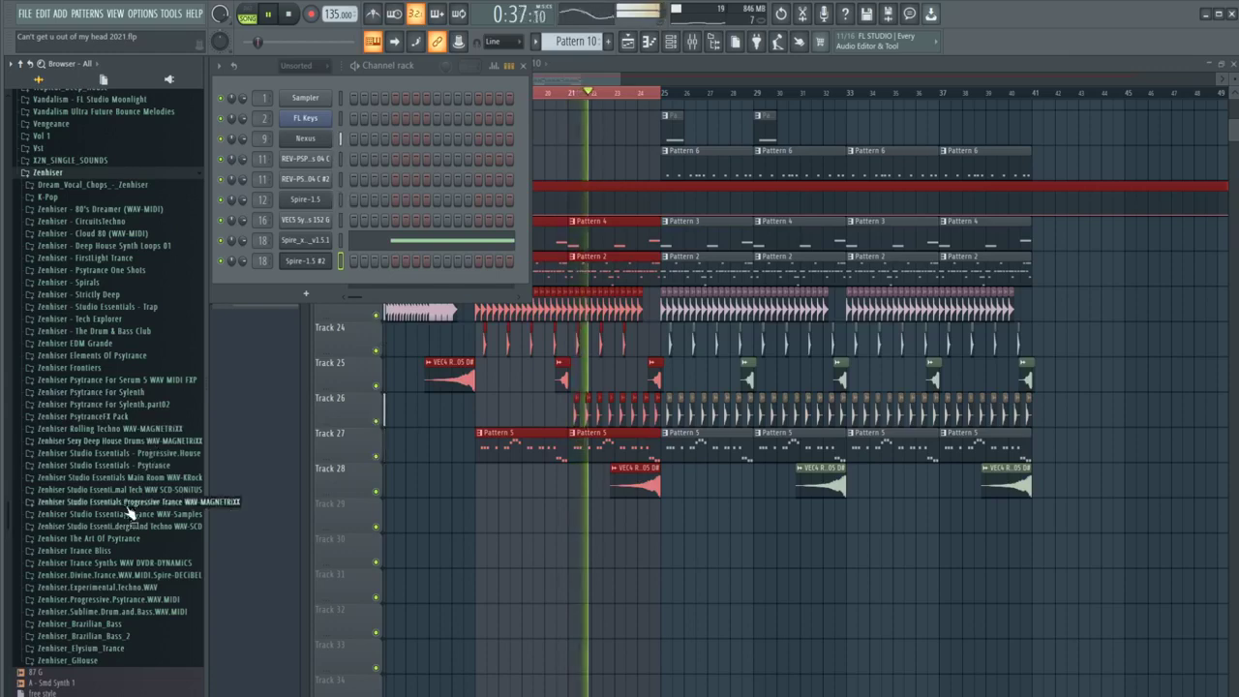
{"action": "left_click", "coordinate": [121, 538]}
{"action": "scroll", "coordinate": [106, 542], "scroll_direction": "down", "scroll_amount": 4}
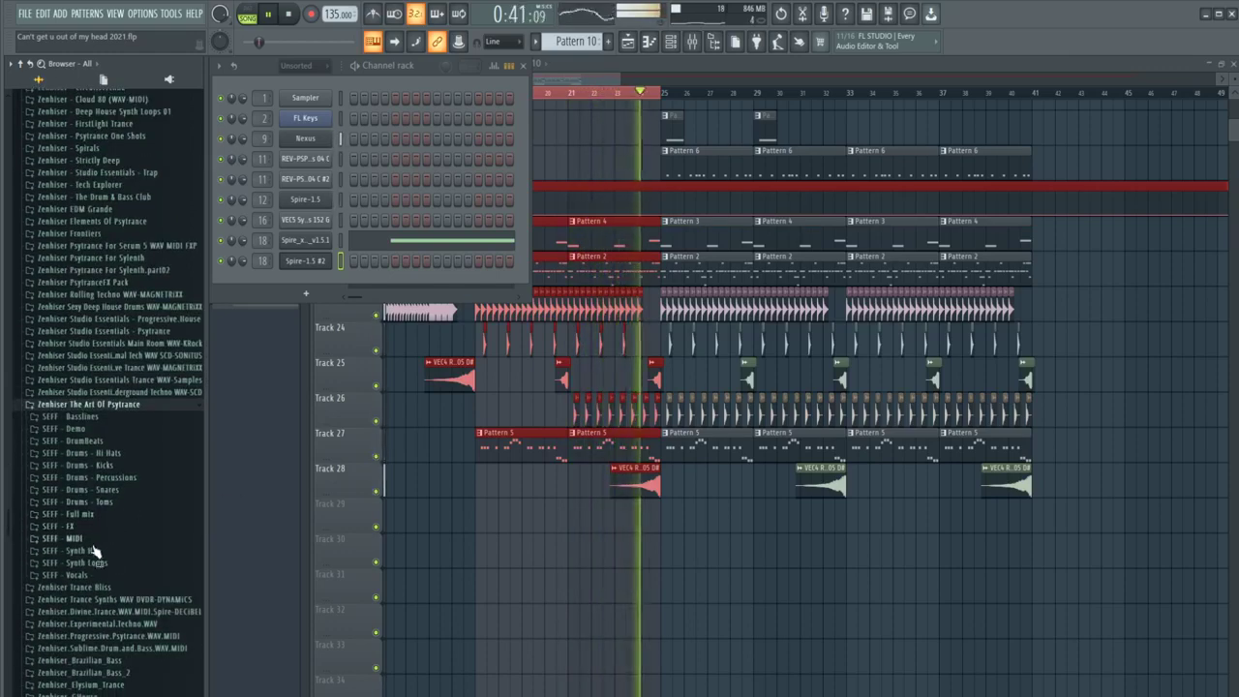
Step: Stop playback and audition samples in the SEFF - Synth Hits folder, including 018, 048 and 050 SEFF - Synth Hit D
{"action": "left_click", "coordinate": [95, 550]}
{"action": "key", "text": "space"}
{"action": "left_click", "coordinate": [94, 559]}
{"action": "left_click", "coordinate": [97, 417]}
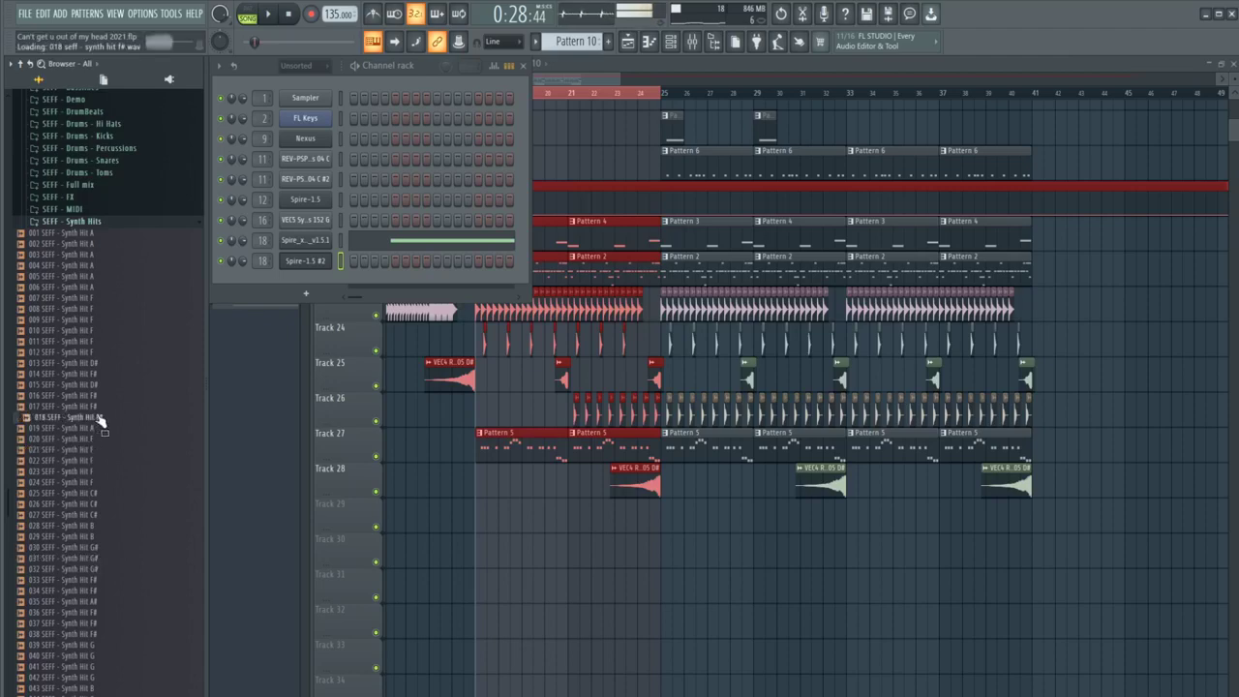
{"action": "scroll", "coordinate": [97, 426], "scroll_direction": "down", "scroll_amount": 6}
{"action": "left_click", "coordinate": [97, 452]}
{"action": "left_click", "coordinate": [93, 527]}
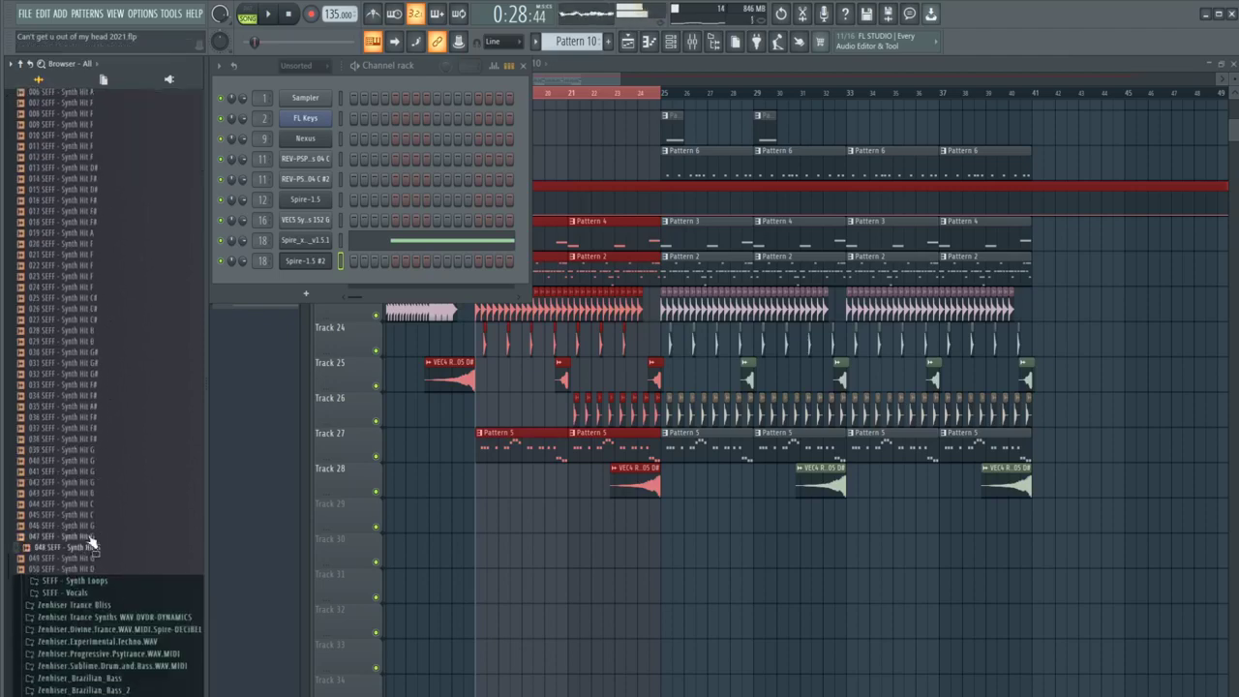
{"action": "left_click", "coordinate": [97, 570]}
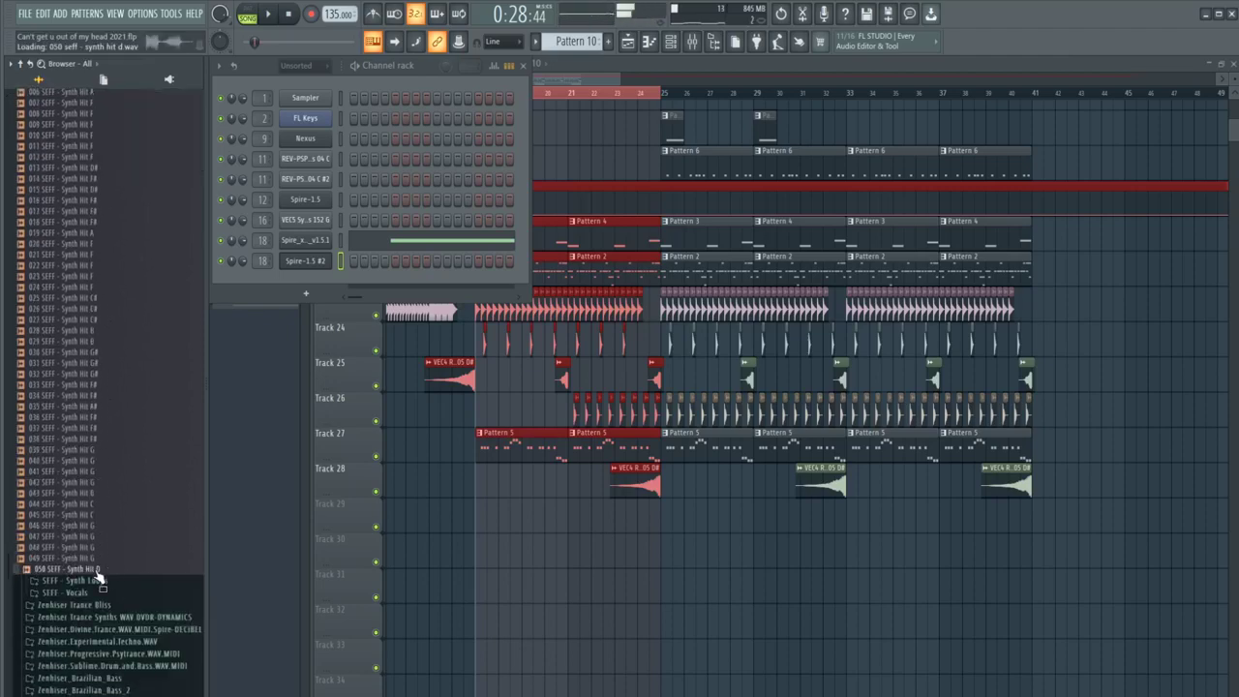
Step: Add 050 SEFF - Synth Hit D as a new channel, create Pattern 11, and enable the channel's volume envelope with root note D5
{"action": "left_click_drag", "start_coordinate": [364, 293], "coordinate": [318, 281]}
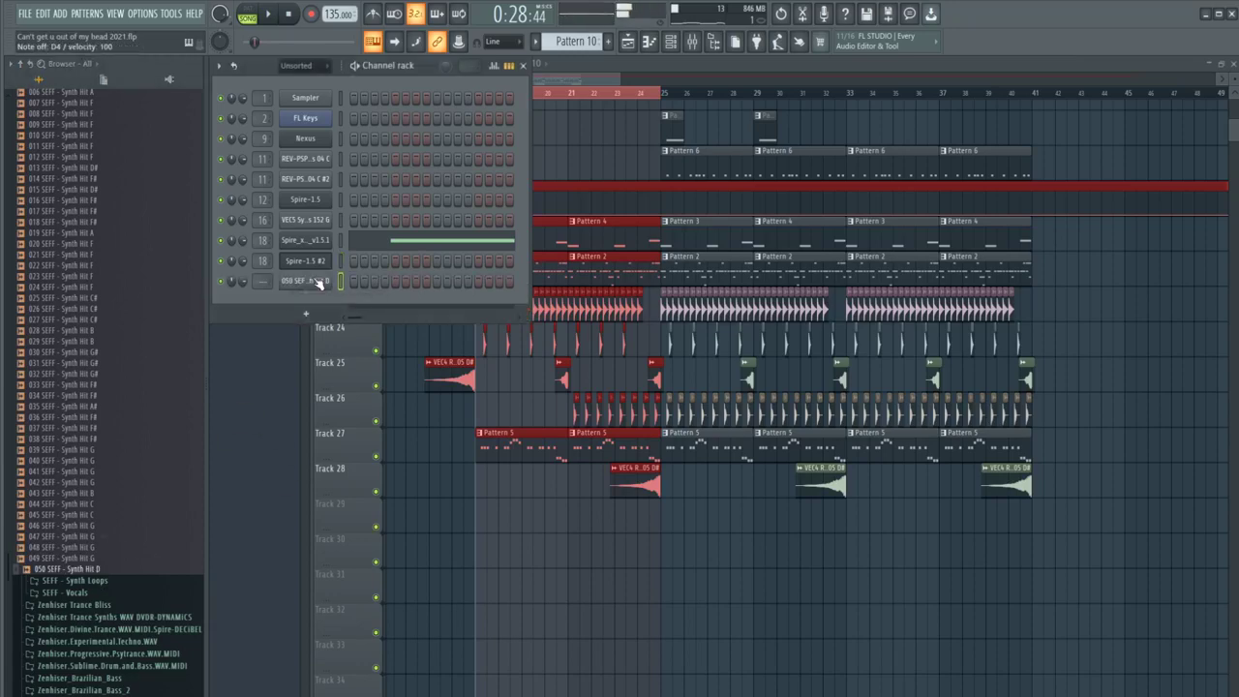
{"action": "left_click", "coordinate": [605, 40]}
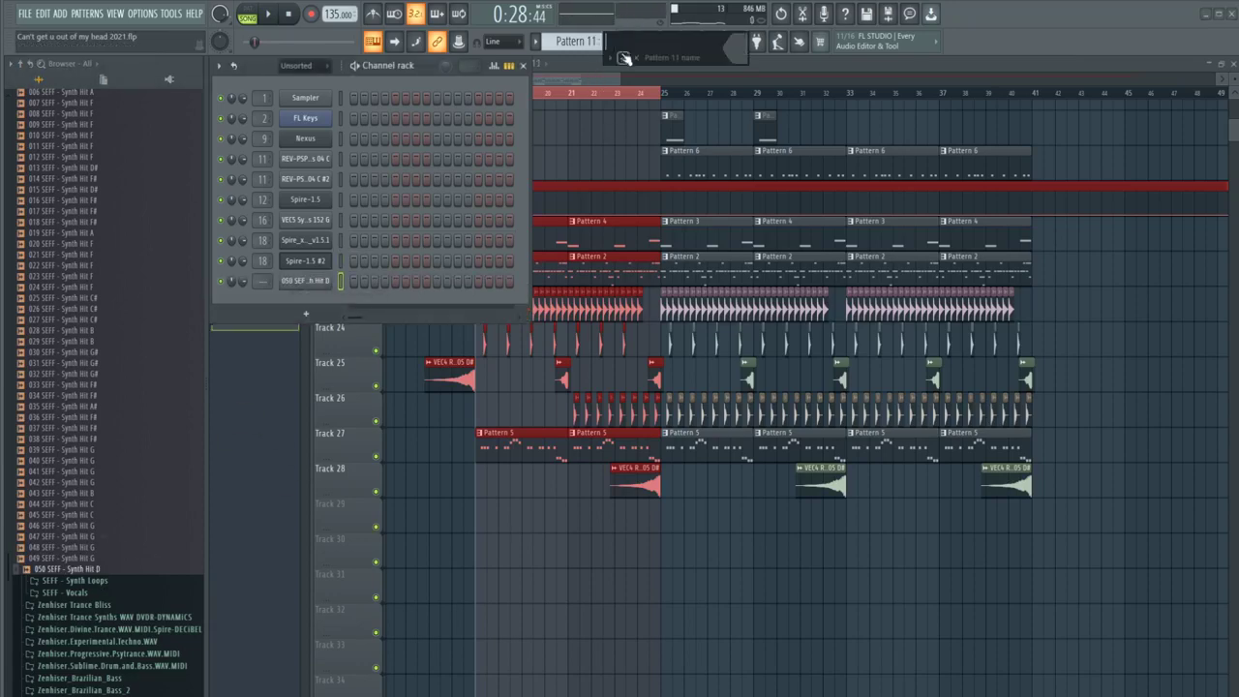
{"action": "key", "text": "Return"}
{"action": "left_click", "coordinate": [325, 281]}
{"action": "left_click", "coordinate": [329, 221]}
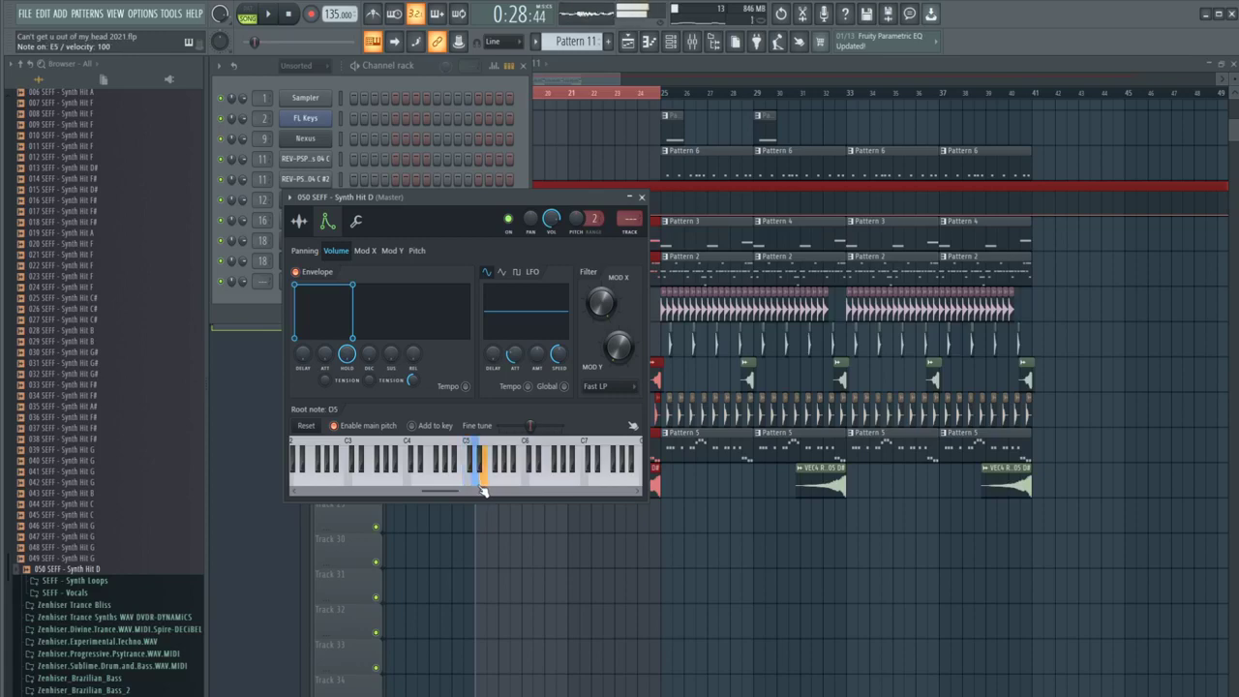
Step: Route the synth hit to mixer track 19 and load Fruity Parametric EQ 2 in its effect slot 3
{"action": "left_click", "coordinate": [631, 239]}
{"action": "left_click", "coordinate": [1152, 149]}
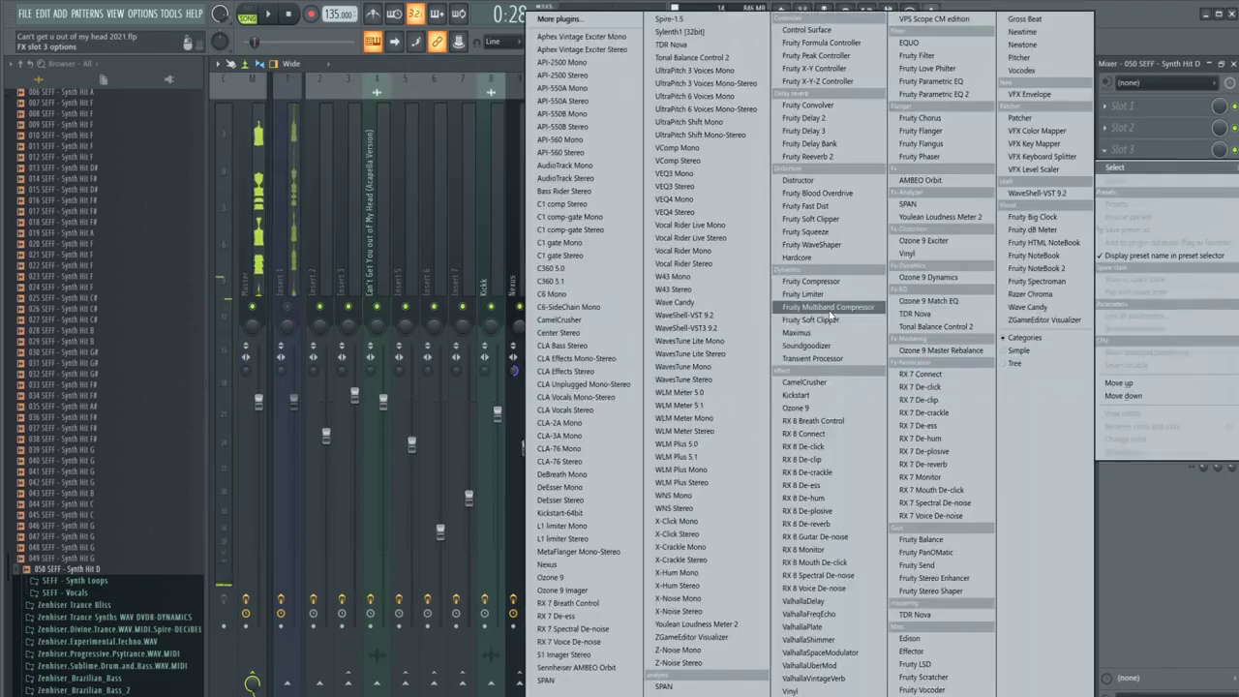
{"action": "left_click", "coordinate": [935, 94]}
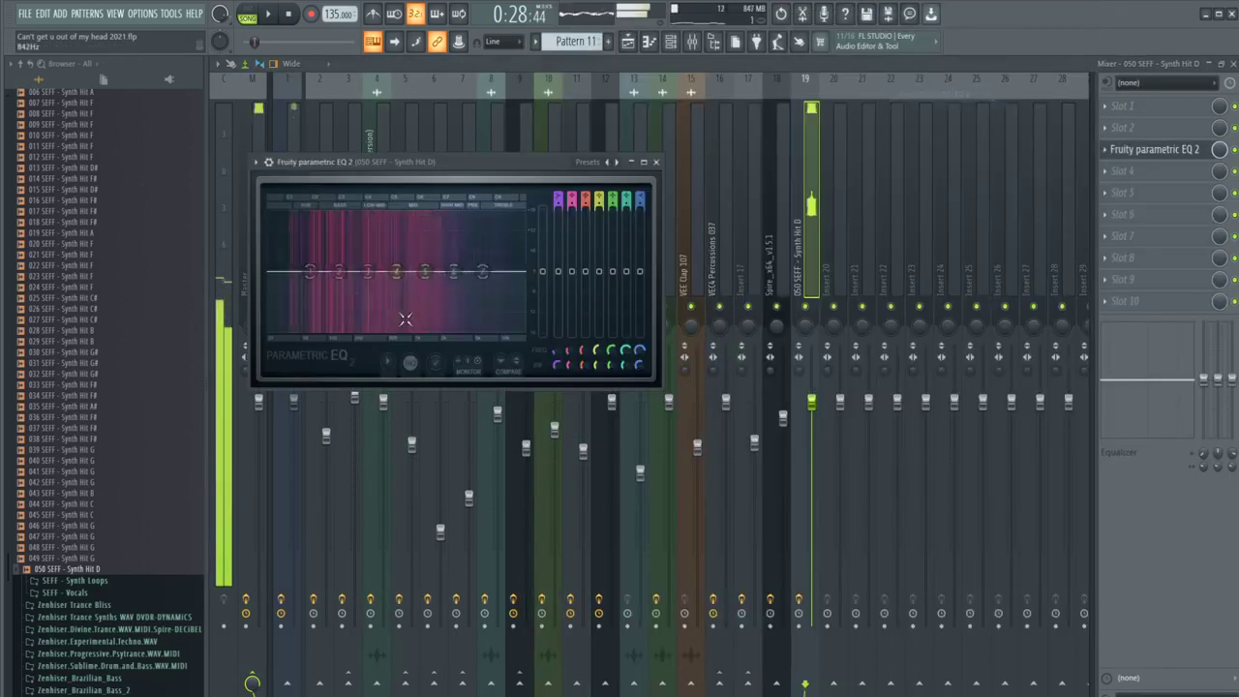
Step: Load the EQ's 20Hz + 18kHz cut preset and set band 1's high-pass to about 130 Hz with 70% bandwidth
{"action": "left_click", "coordinate": [607, 163]}
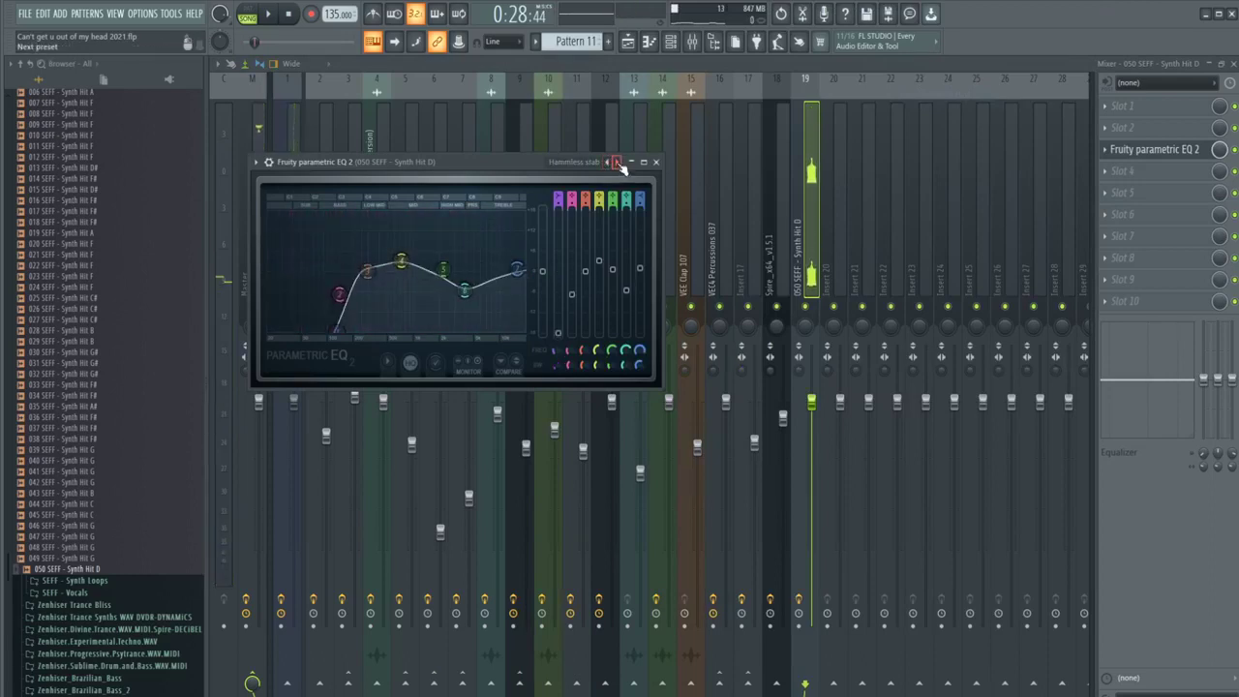
{"action": "left_click", "coordinate": [617, 161]}
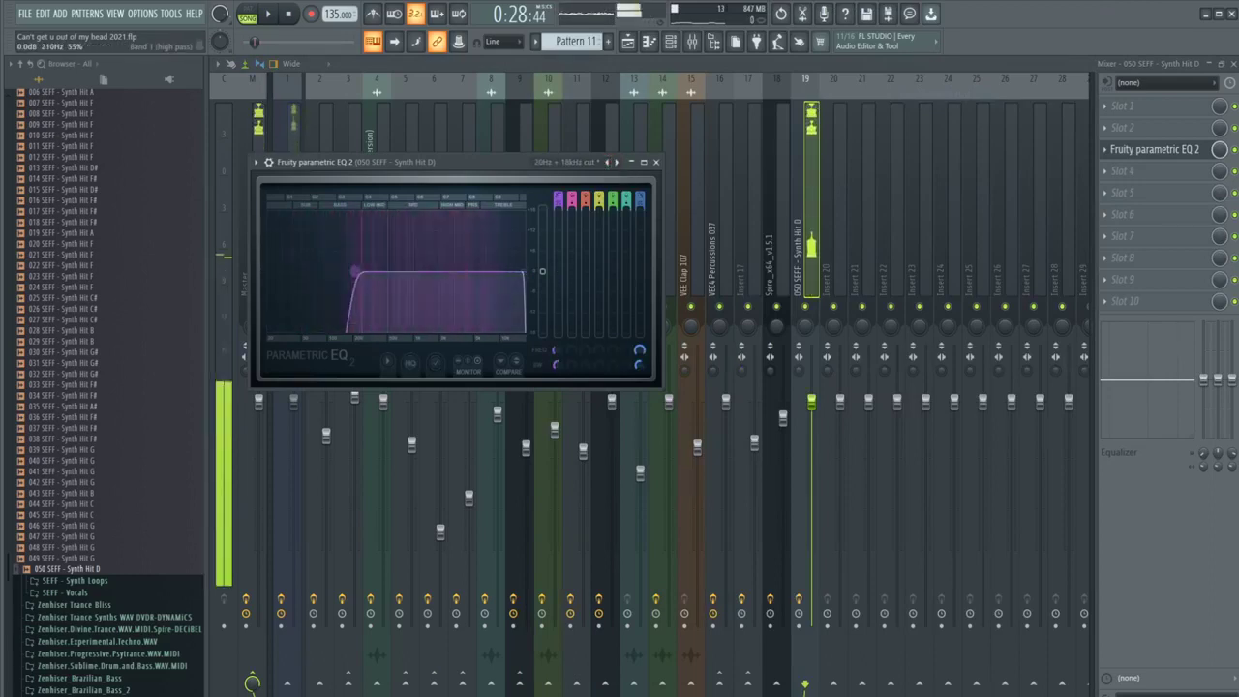
{"action": "mouse_move", "coordinate": [355, 271]}
{"action": "left_mouse_down"}
{"action": "mouse_move", "coordinate": [394, 284]}
{"action": "mouse_move", "coordinate": [337, 272]}
{"action": "left_mouse_up"}
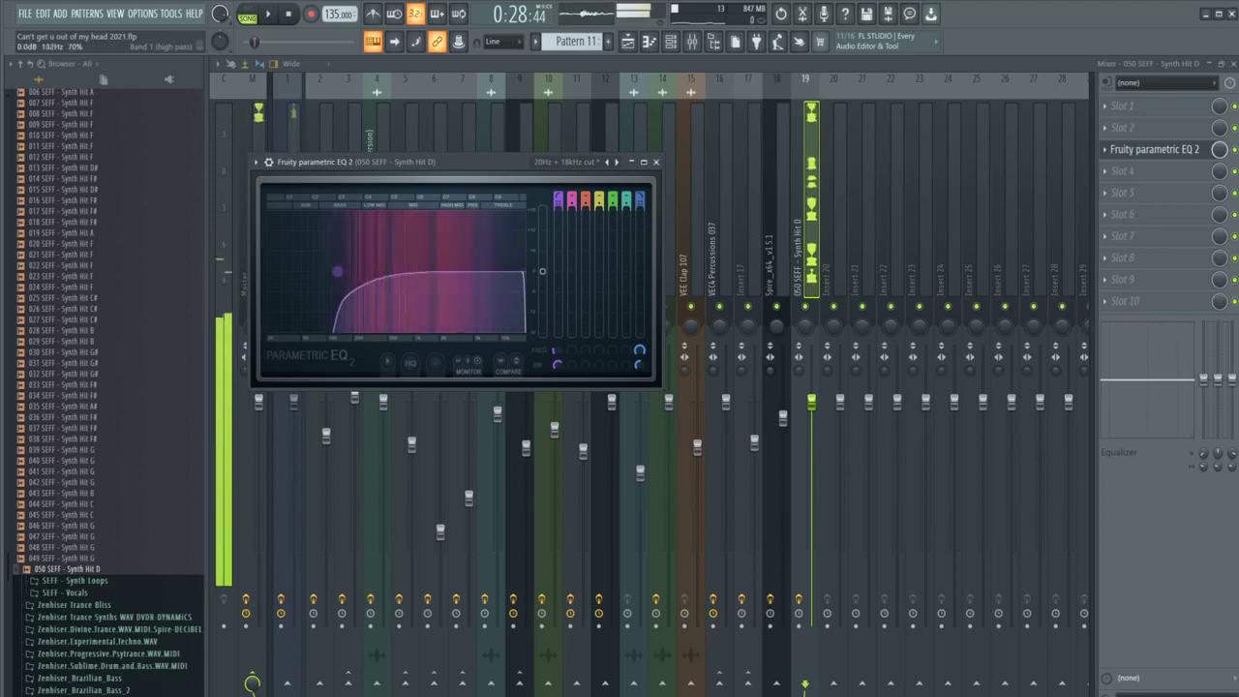
Step: Enter one-beat D5 notes on beat 2 of bars 1 to 4 in Pattern 11, plus an extra one late in bar 4
{"action": "key", "text": "F7"}
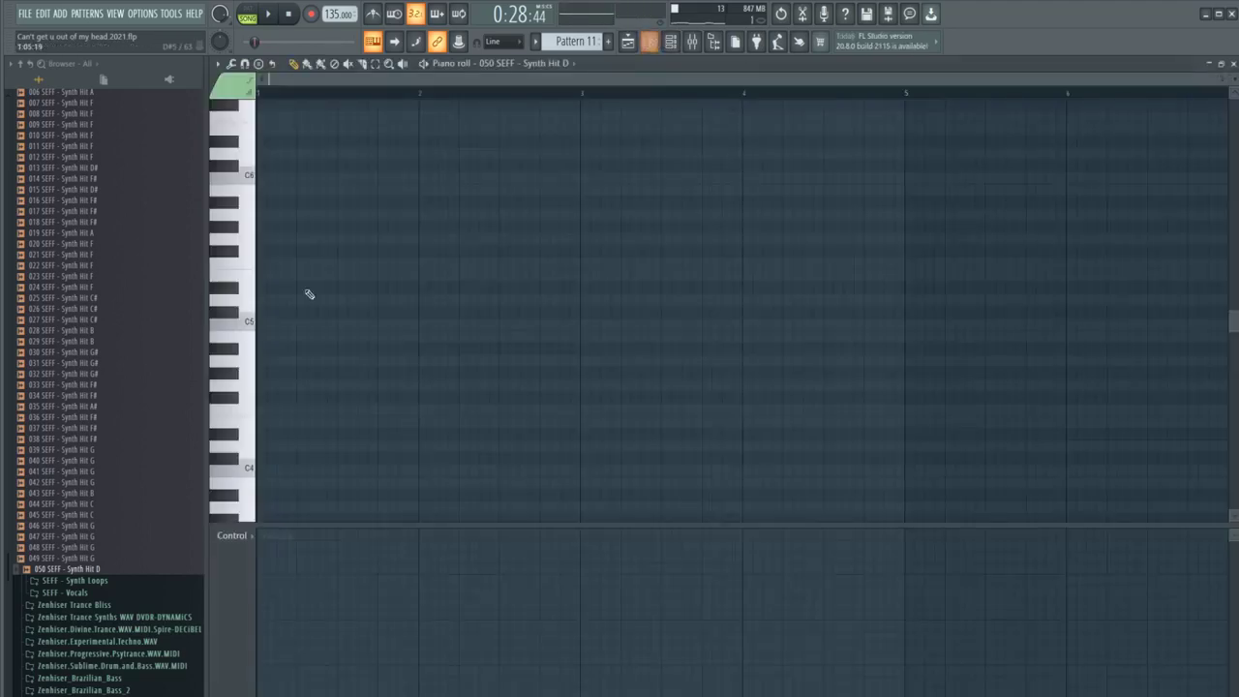
{"action": "left_click", "coordinate": [310, 322]}
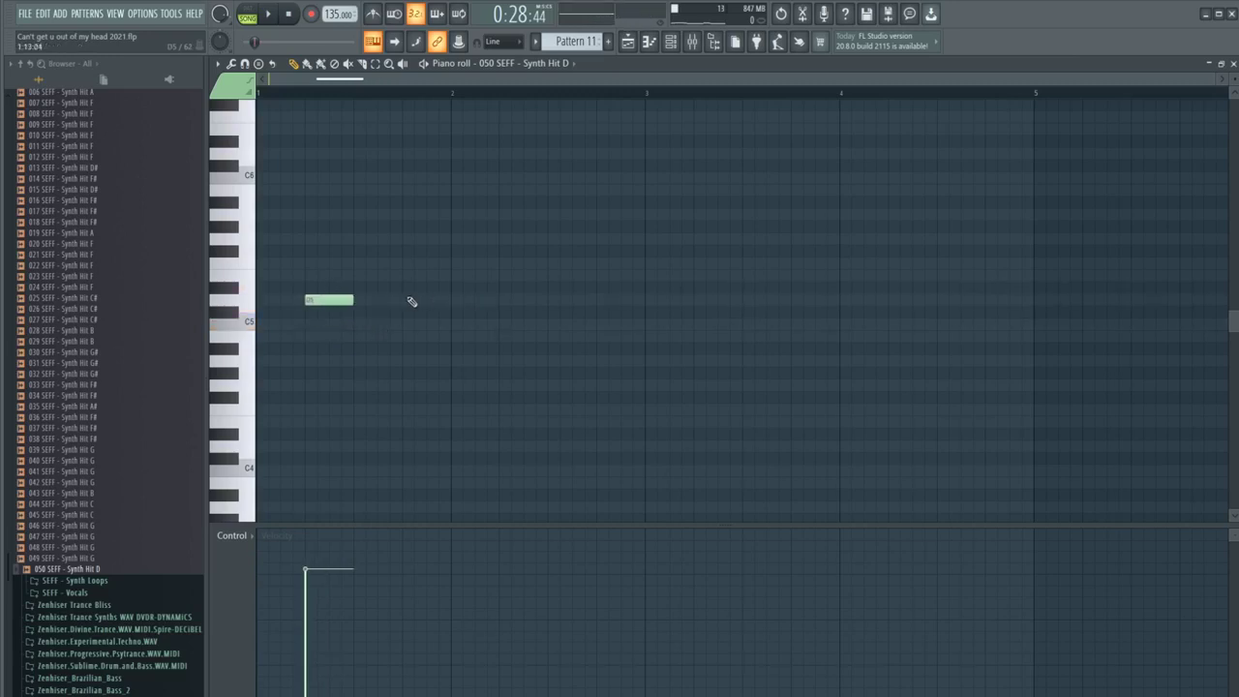
{"action": "left_click", "coordinate": [507, 302]}
{"action": "left_click", "coordinate": [695, 299]}
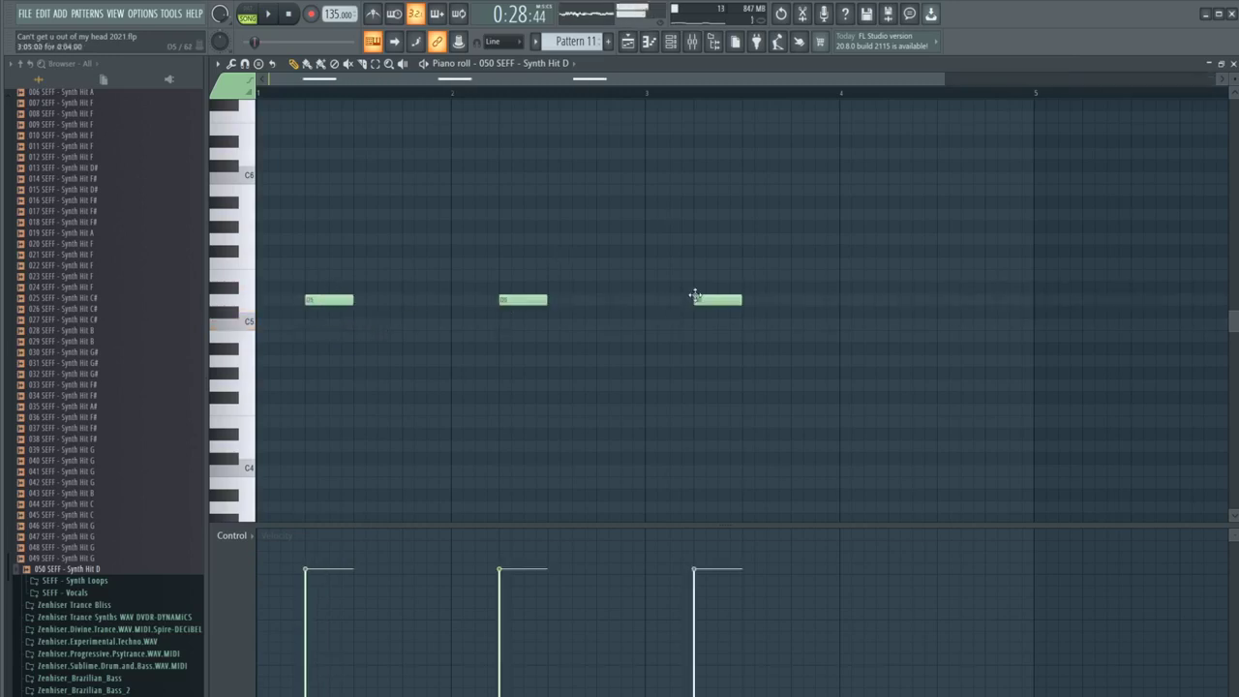
{"action": "left_click", "coordinate": [900, 301]}
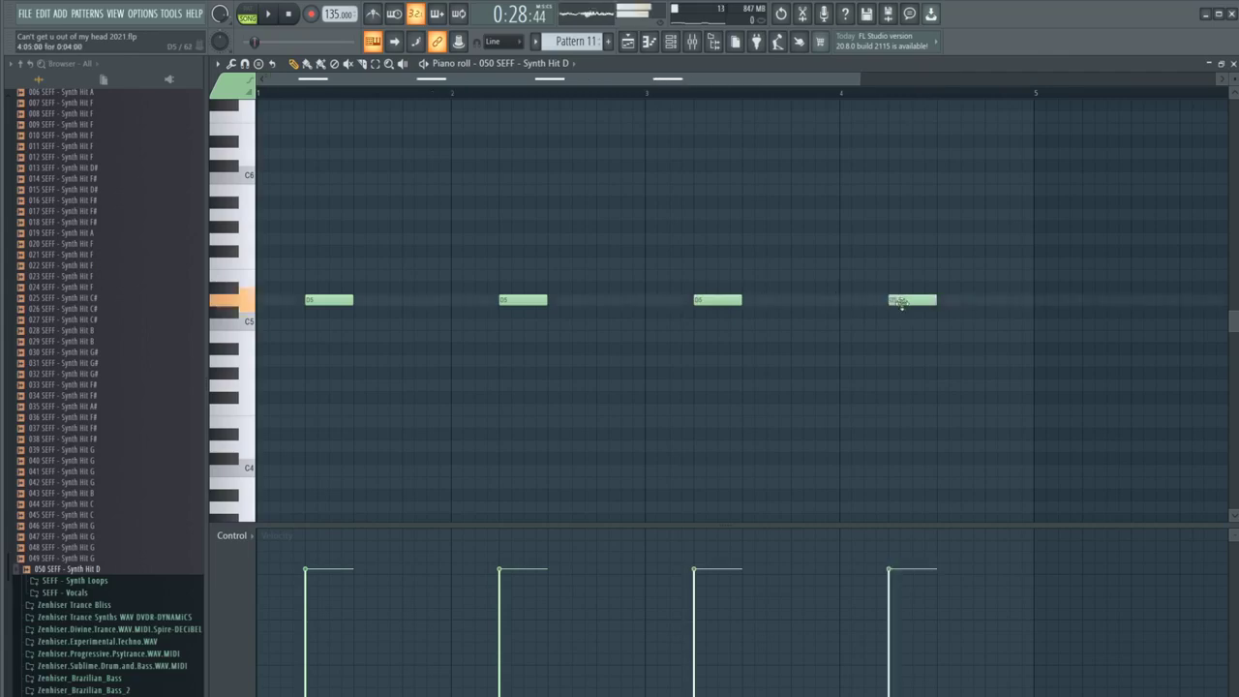
Step: Place Pattern 11 on Track 19 at bar 17 of the playlist and play the arrangement from just before it
{"action": "key", "text": "F5"}
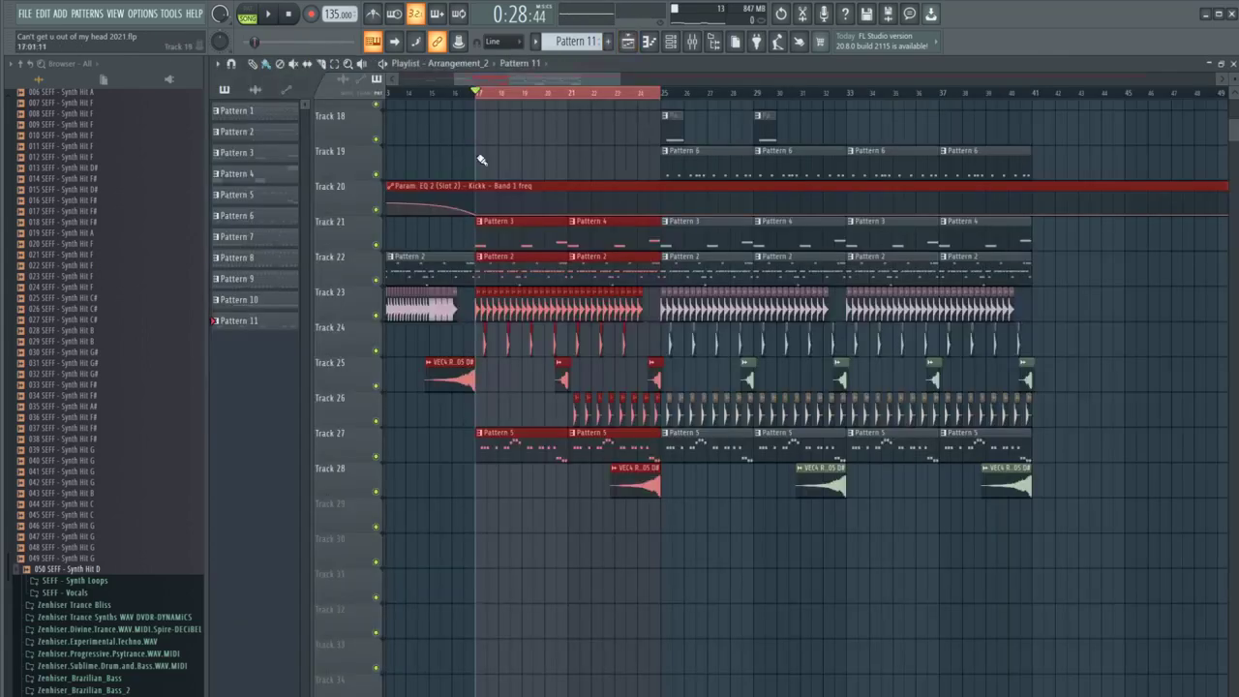
{"action": "left_click", "coordinate": [492, 161]}
{"action": "key", "text": "space"}
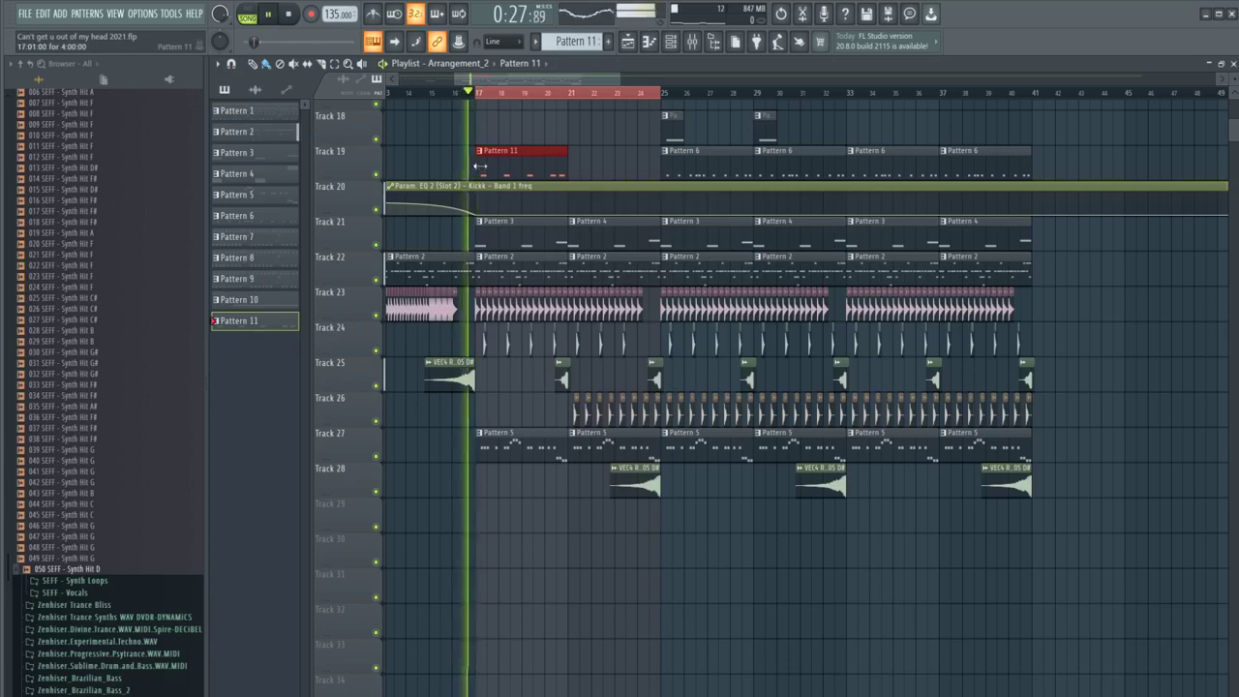
Step: Rework Pattern 11's rhythm: move the first D5 to bar 1 beat 4, delete the beat 2 notes in bars 2 and 3, and add one on bar 3 beat 4
{"action": "scroll", "coordinate": [515, 164], "scroll_direction": "up", "scroll_amount": 3}
{"action": "double_click", "coordinate": [507, 166]}
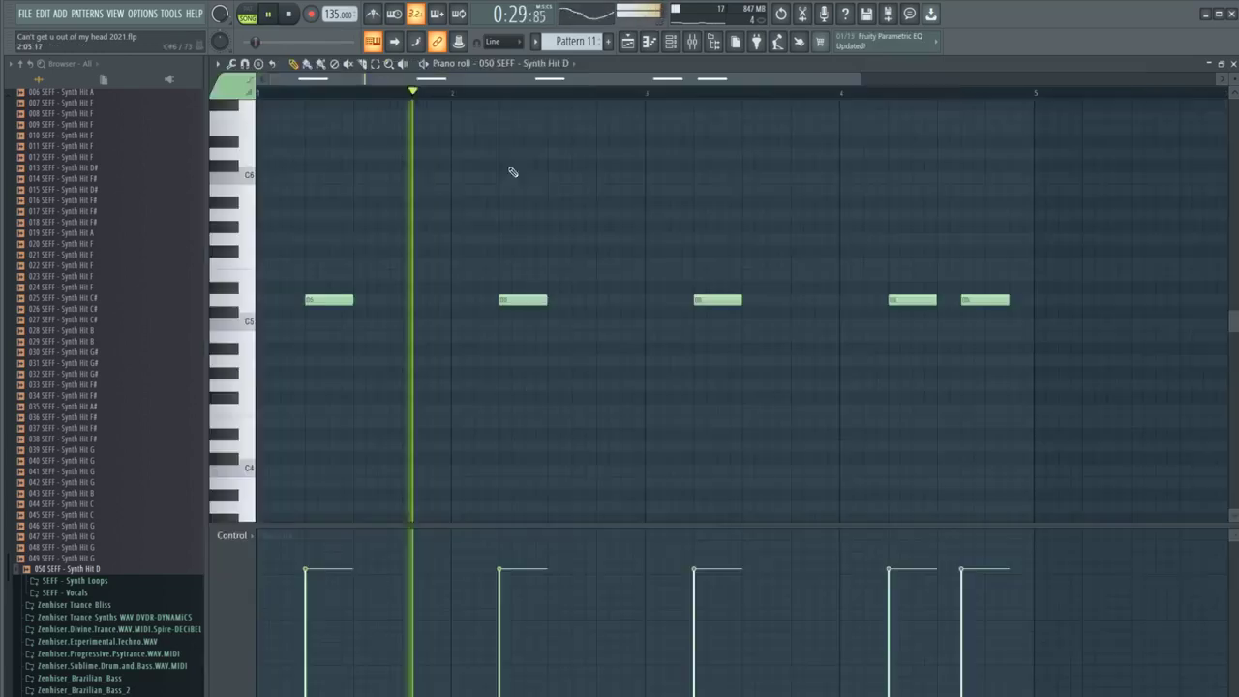
{"action": "left_click_drag", "start_coordinate": [326, 300], "coordinate": [431, 300]}
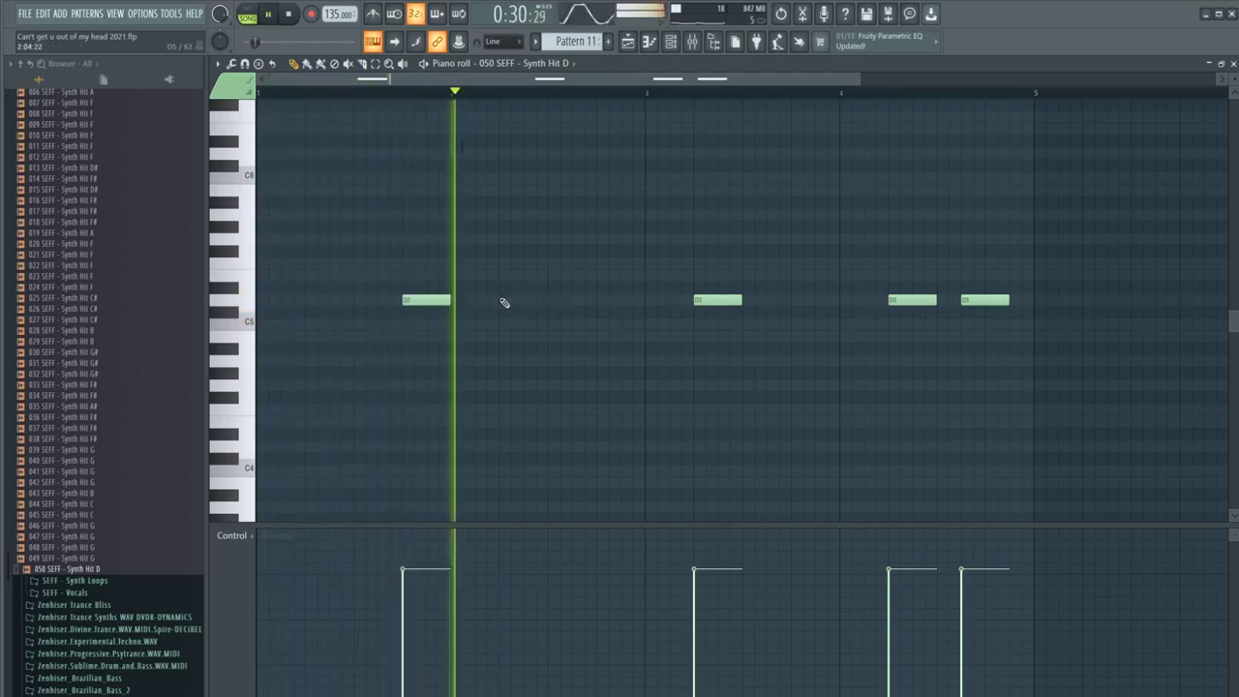
{"action": "right_click", "coordinate": [737, 300]}
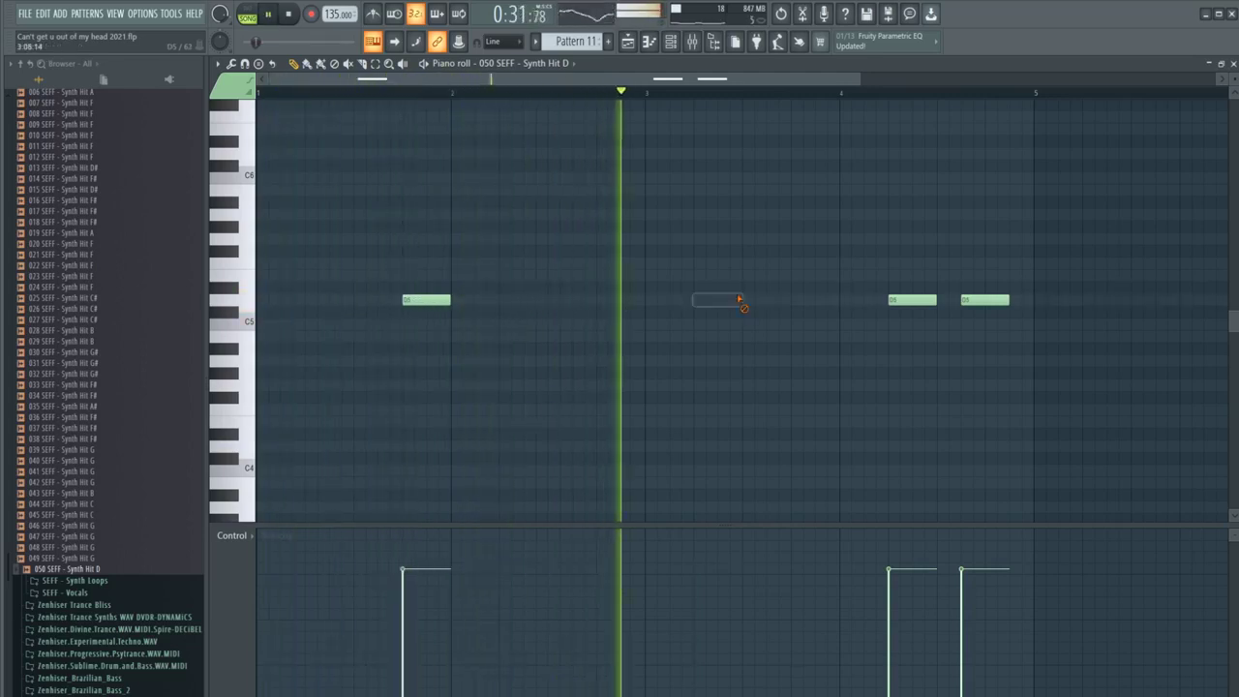
{"action": "left_click", "coordinate": [795, 300]}
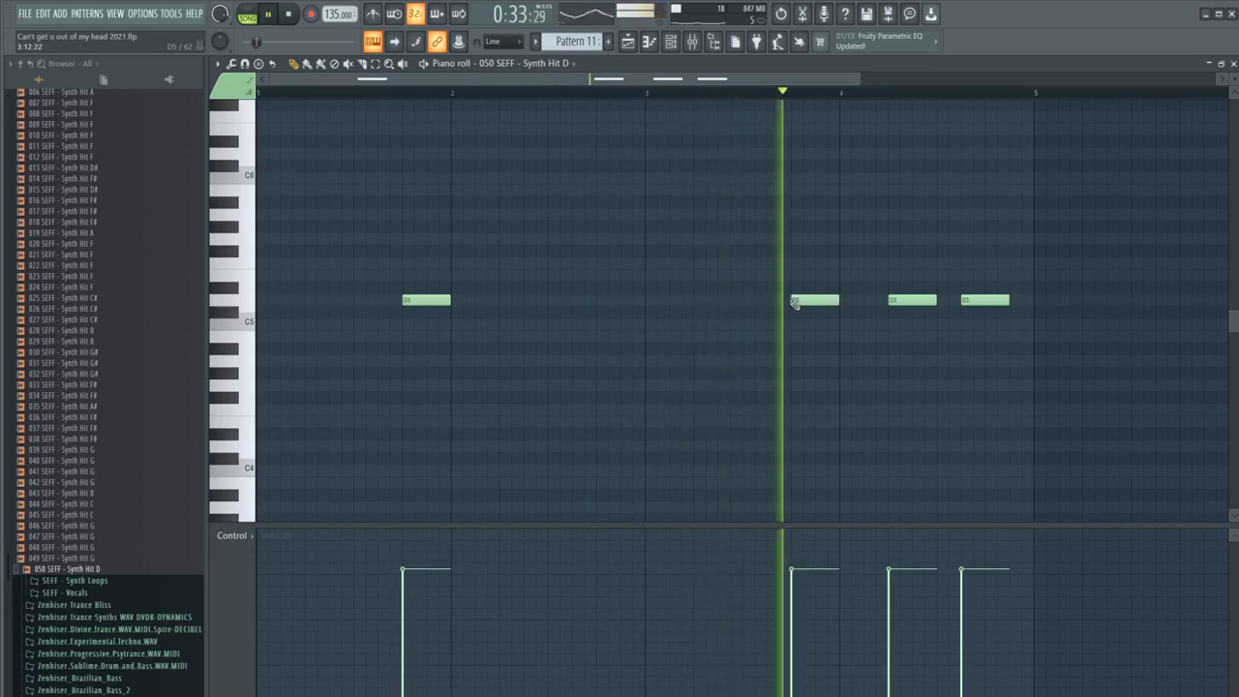
Step: Stop playback and delete the two D5 notes in bar 4 of Pattern 11
{"action": "key", "text": "space"}
{"action": "right_click", "coordinate": [978, 302]}
{"action": "right_click", "coordinate": [910, 301]}
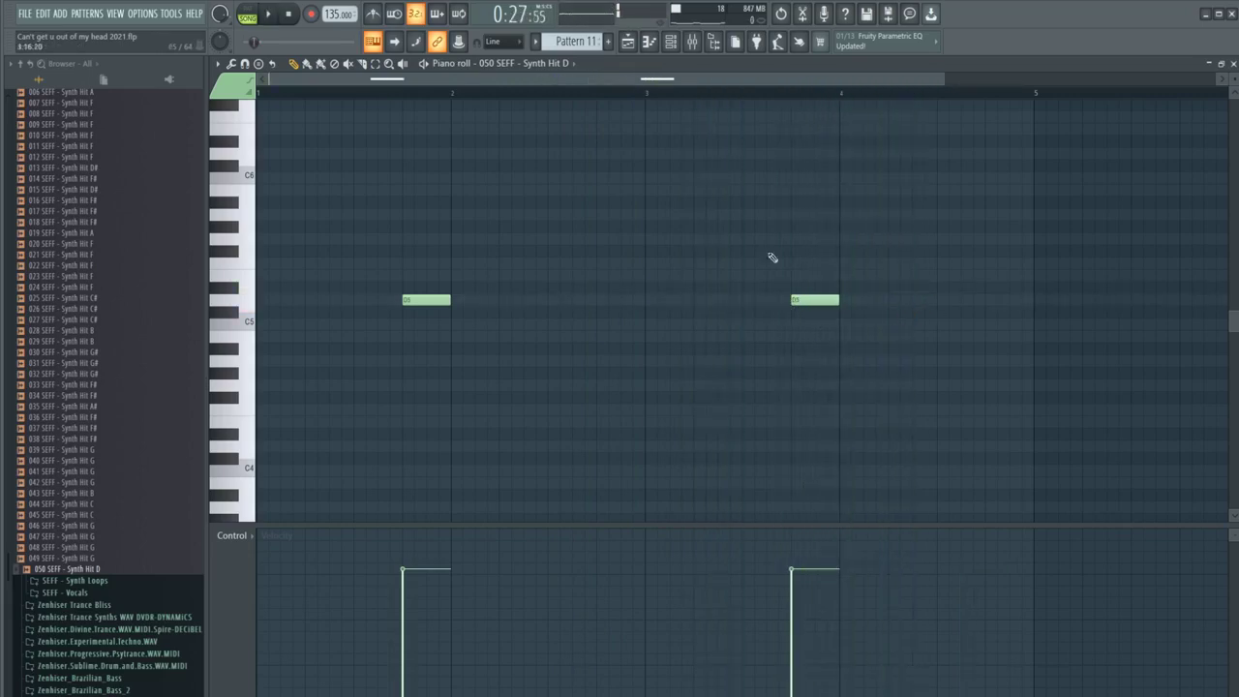
Step: Try to load Tonal Balance Control 2 in effect slot 2 of the synth hit's mixer track
{"action": "left_click", "coordinate": [693, 41]}
{"action": "left_click", "coordinate": [1154, 149]}
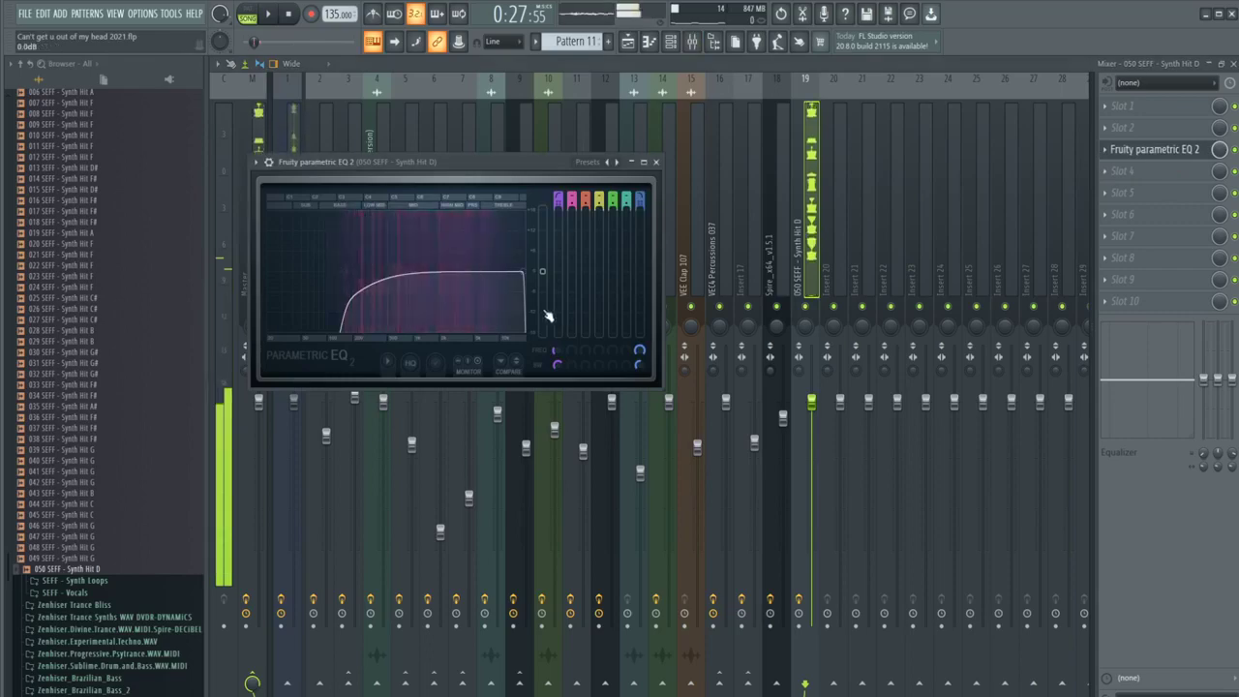
{"action": "left_click", "coordinate": [1123, 127]}
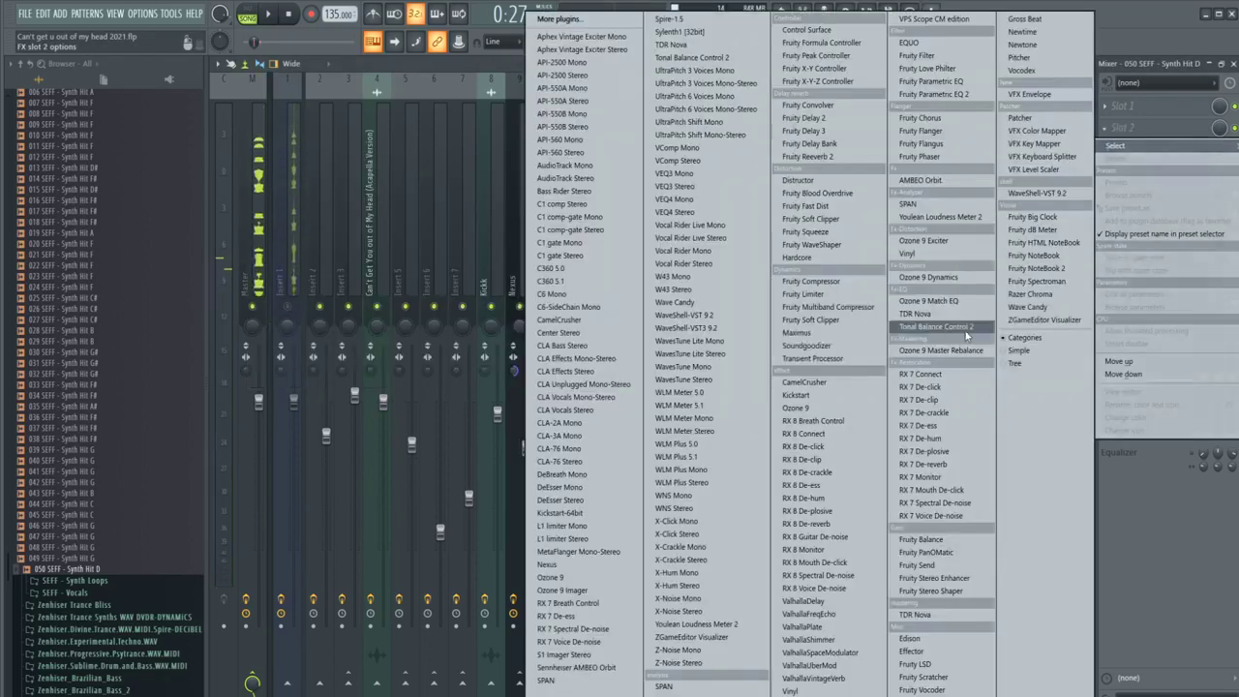
{"action": "left_click", "coordinate": [935, 326]}
{"action": "left_click", "coordinate": [763, 405]}
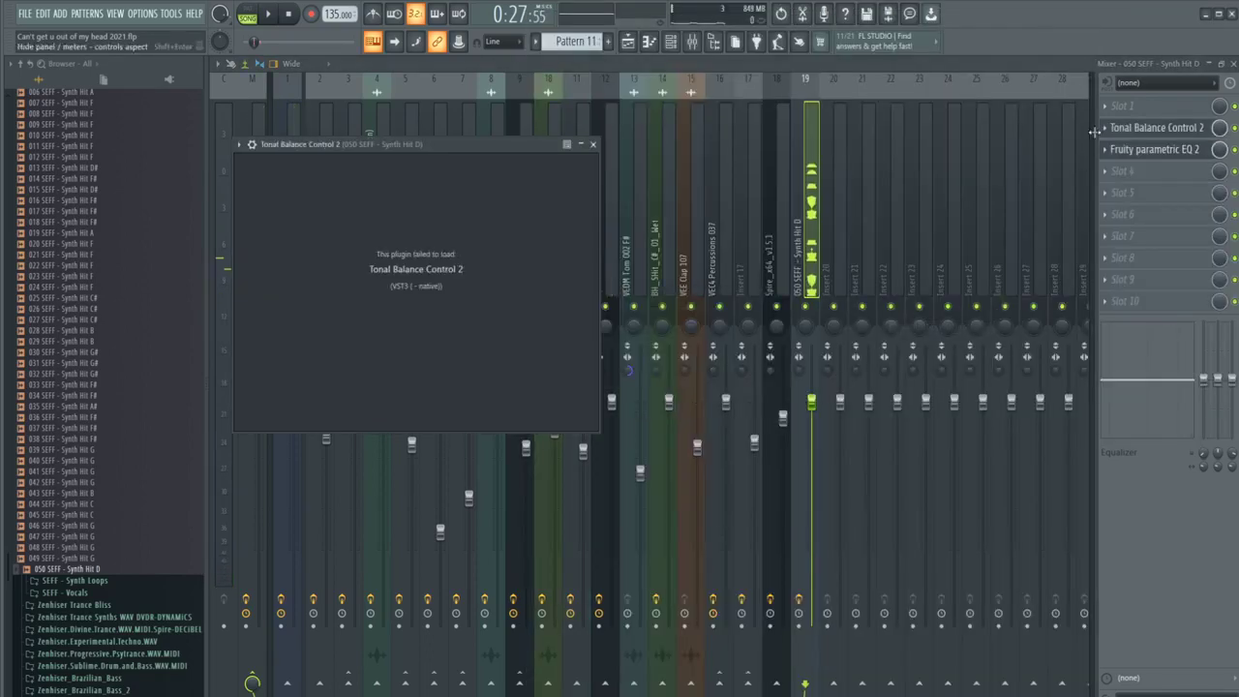
Step: Replace the slot 2 effect on the synth hit's mixer track with Fruity Parametric EQ 2
{"action": "left_click", "coordinate": [1104, 128]}
{"action": "mouse_move", "coordinate": [1110, 150]}
{"action": "left_click", "coordinate": [934, 94]}
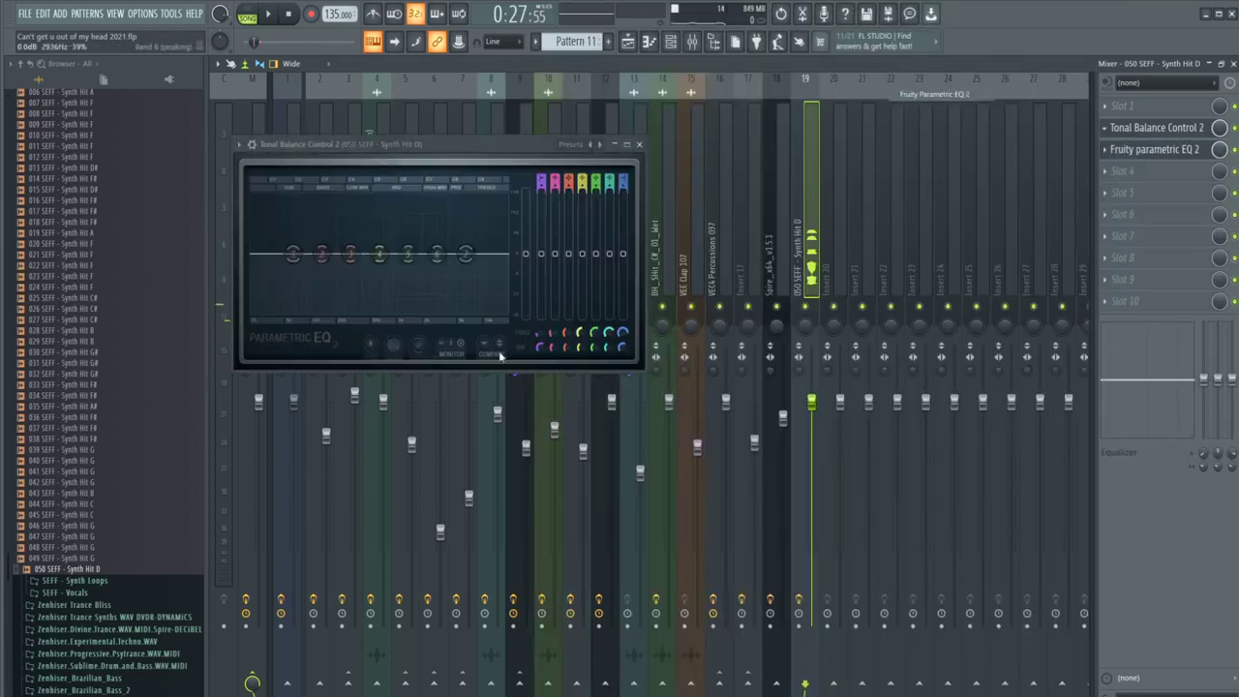
Step: Dip the treble around 7.7 kHz with EQ band 6 at 14% bandwidth while auditioning the hit, and lower the track's fader
{"action": "left_click_drag", "start_coordinate": [465, 253], "coordinate": [469, 280]}
{"action": "key", "text": "e"}
{"action": "key", "text": "e"}
{"action": "key", "text": "e"}
{"action": "left_click_drag", "start_coordinate": [451, 270], "coordinate": [469, 277]}
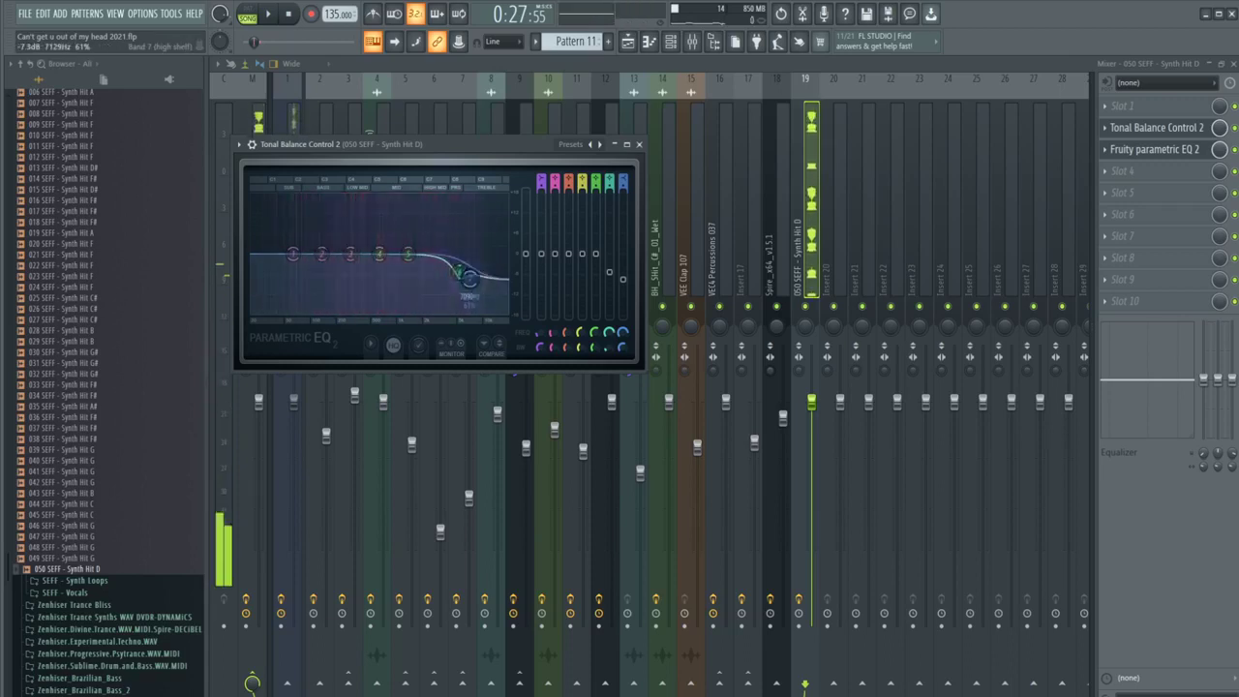
{"action": "key", "text": "e"}
{"action": "key", "text": "e"}
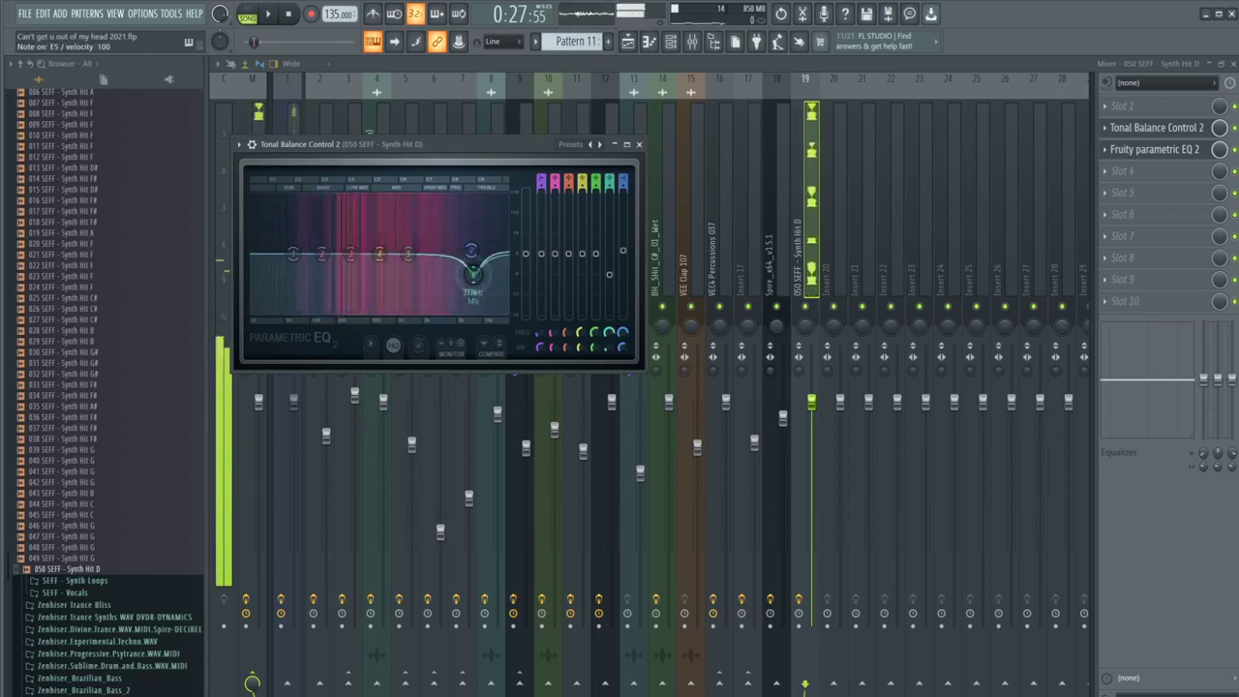
{"action": "left_click_drag", "start_coordinate": [426, 288], "coordinate": [478, 321]}
{"action": "key", "text": "e"}
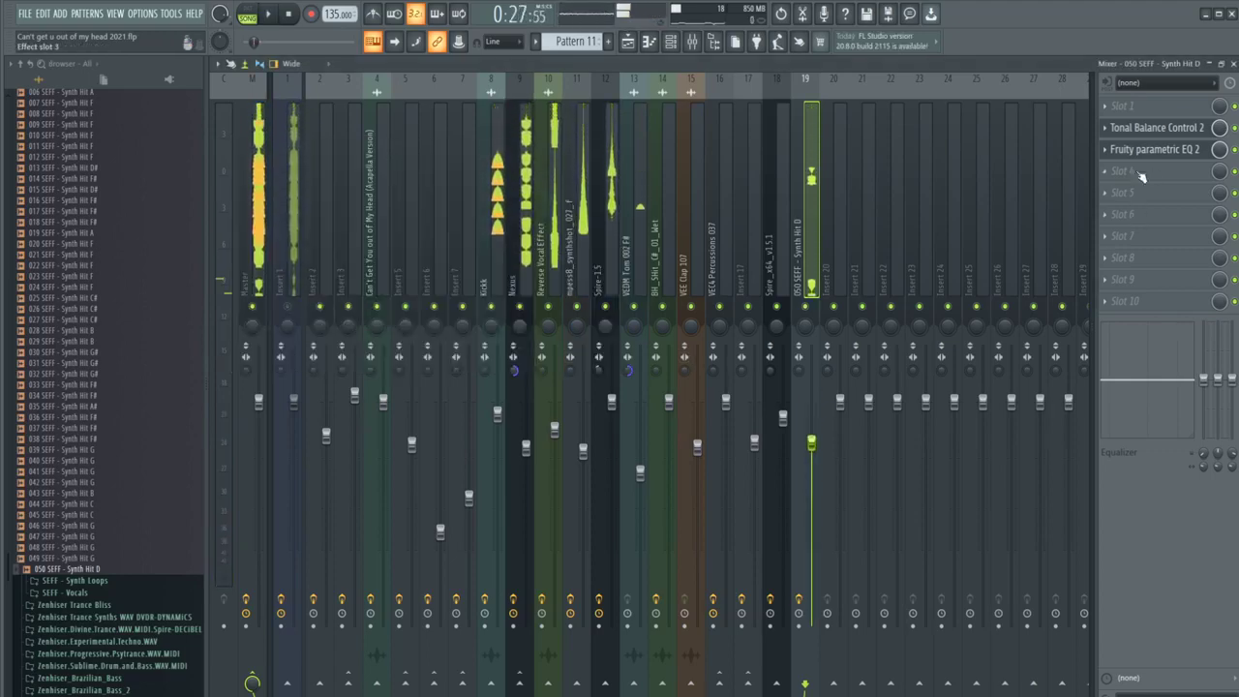
Step: Add Fruity Stereo Shaper in effect slot 5, shift its phase toward the right channel while auditioning the hit, and start playback
{"action": "left_click", "coordinate": [1125, 193]}
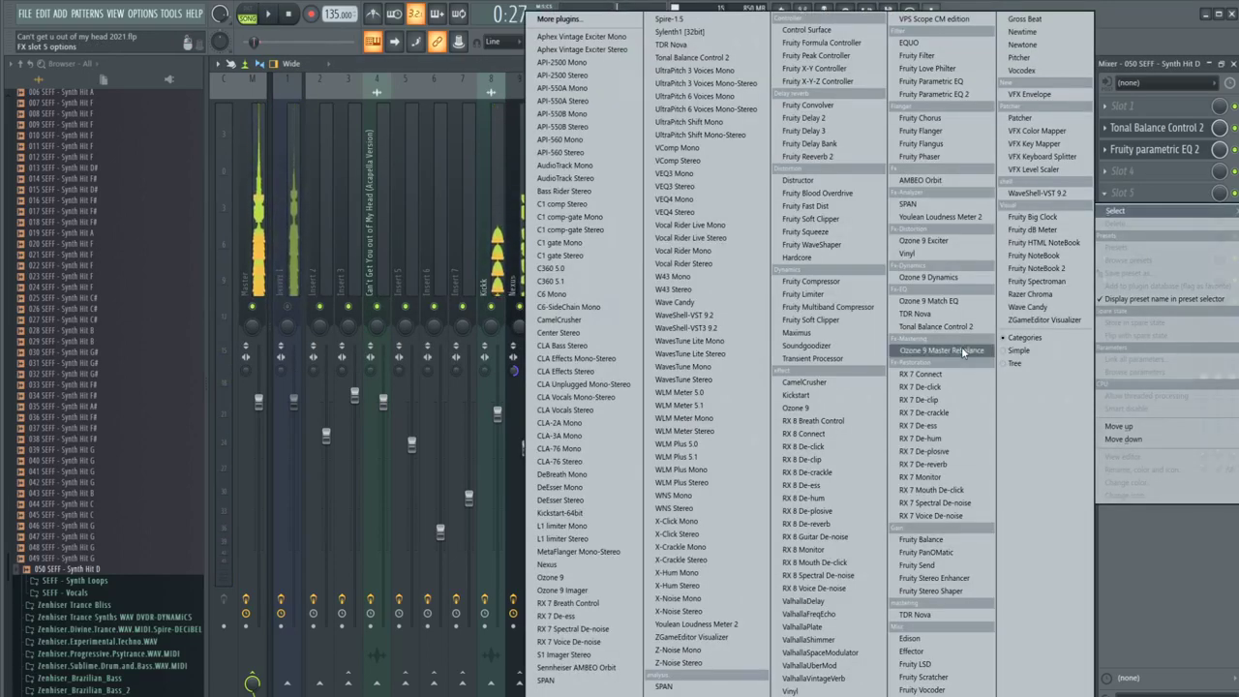
{"action": "left_click", "coordinate": [931, 591]}
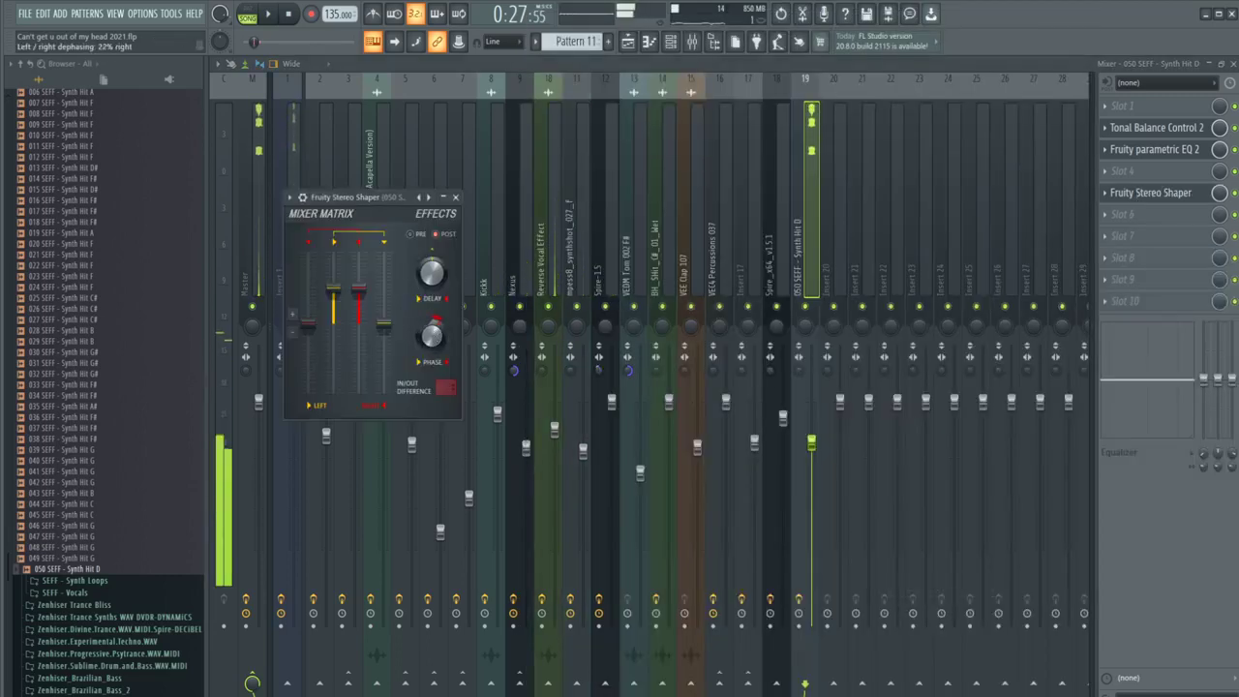
{"action": "key", "text": "e"}
{"action": "left_click_drag", "start_coordinate": [431, 335], "coordinate": [432, 293]}
{"action": "key", "text": "e"}
{"action": "key", "text": "e"}
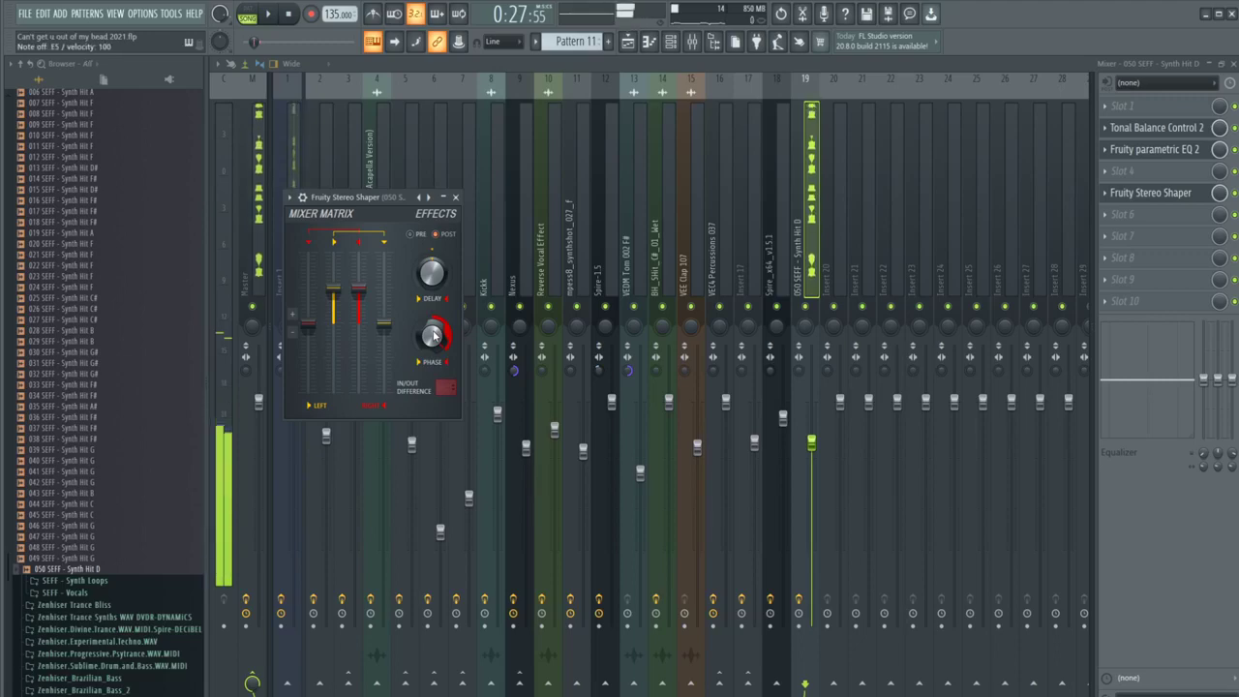
{"action": "key", "text": "space"}
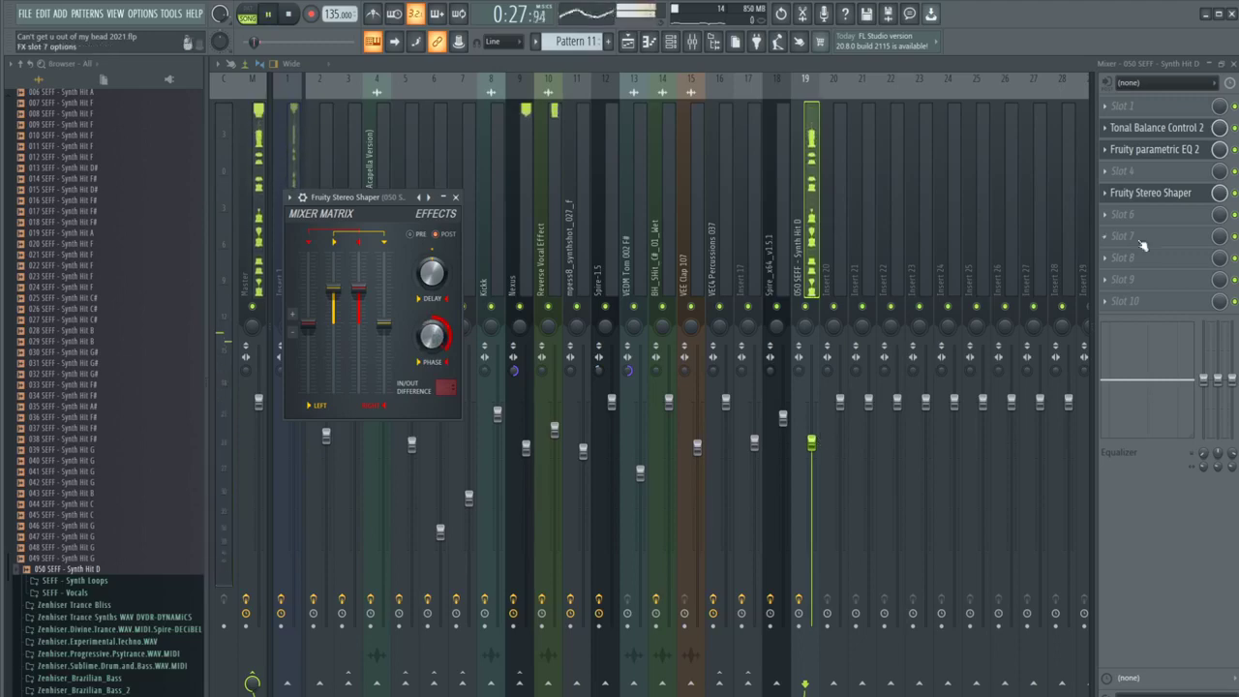
Step: Add Fruity Reeverb 2 in effect slot 7, raise its wet level and play Pattern 11 in the playlist
{"action": "left_click", "coordinate": [1164, 257]}
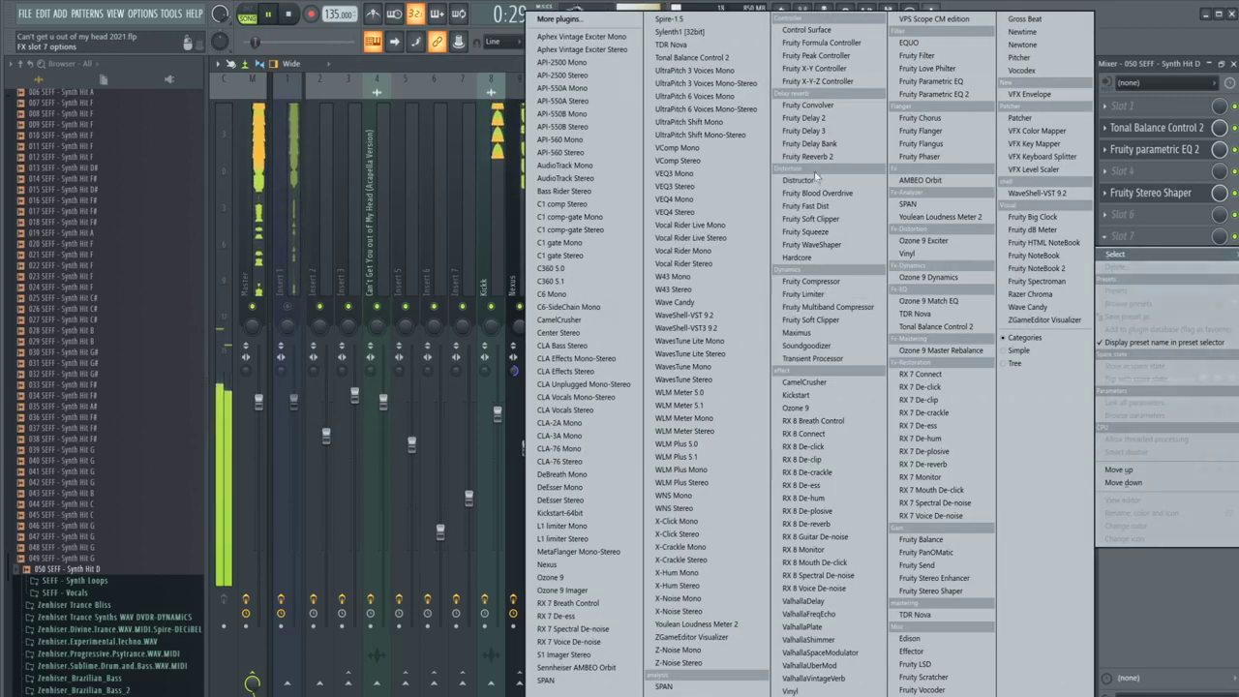
{"action": "left_click", "coordinate": [815, 157]}
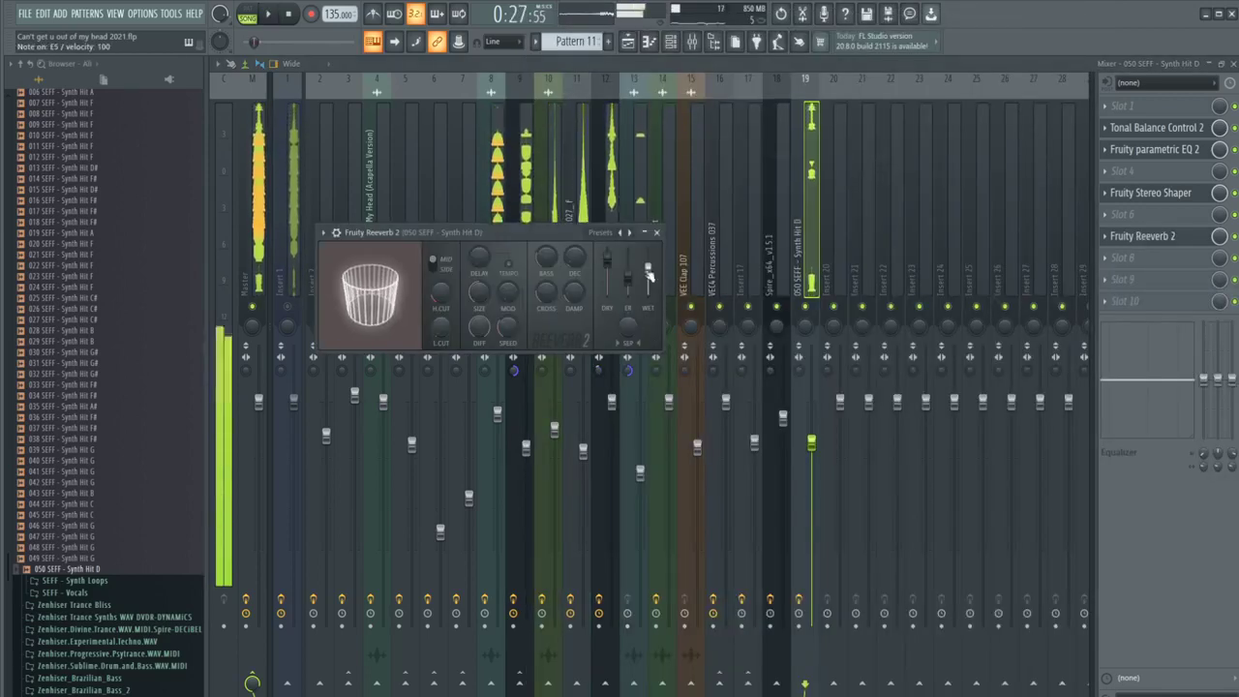
{"action": "left_click", "coordinate": [628, 40]}
{"action": "key", "text": "ctrl+d"}
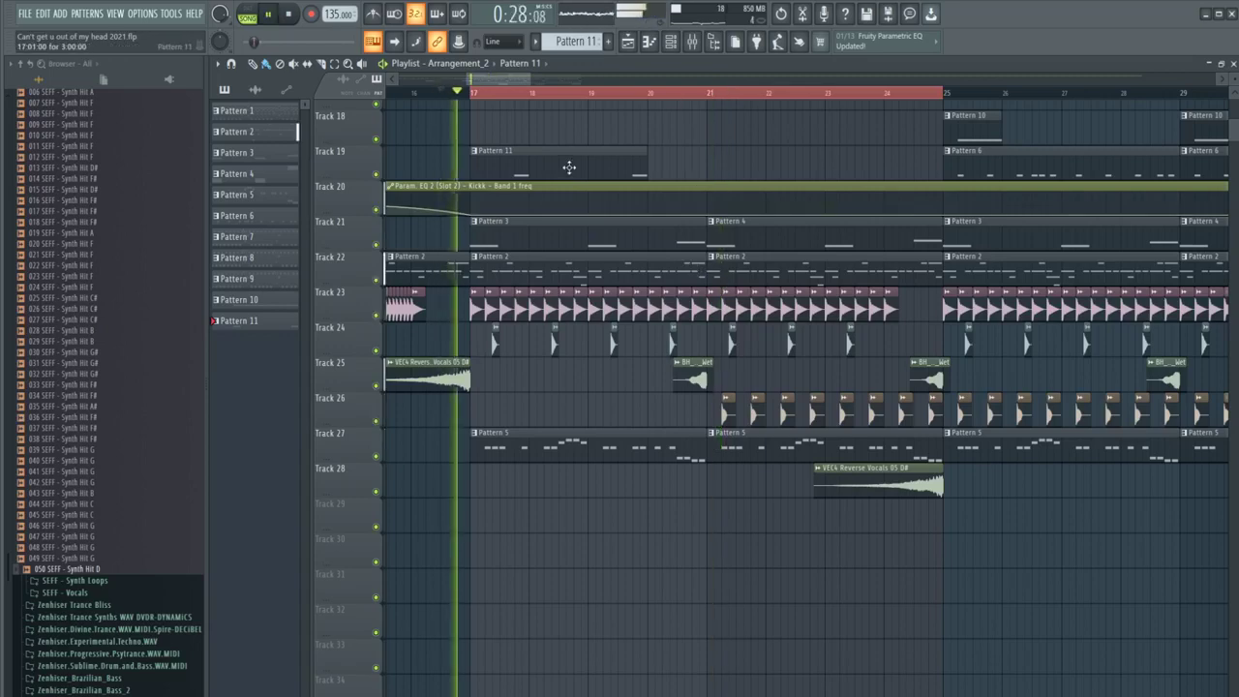
Step: Preview other SEFF synth hits in the browser and replace Pattern 11's synth hit sample with 87 G
{"action": "double_click", "coordinate": [567, 166]}
{"action": "scroll", "coordinate": [83, 508], "scroll_direction": "down", "scroll_amount": 10}
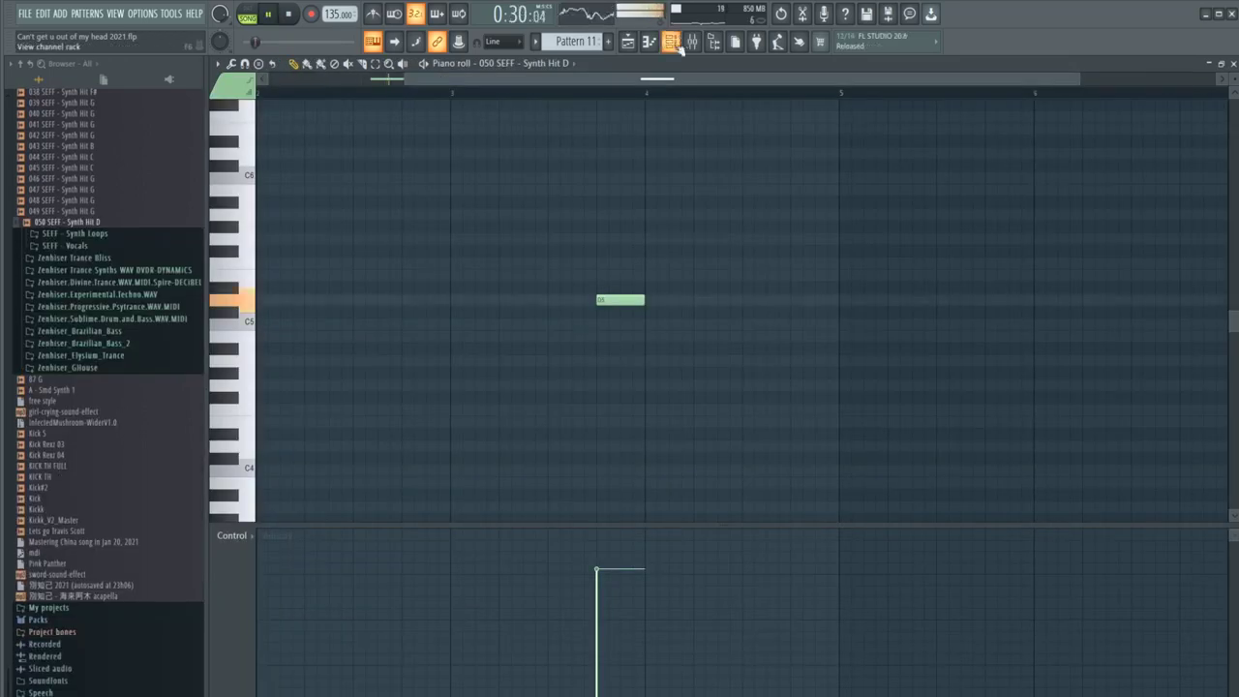
{"action": "left_click", "coordinate": [673, 41]}
{"action": "key", "text": "space"}
{"action": "left_click_drag", "start_coordinate": [83, 200], "coordinate": [85, 208]}
{"action": "scroll", "coordinate": [86, 217], "scroll_direction": "up", "scroll_amount": 15}
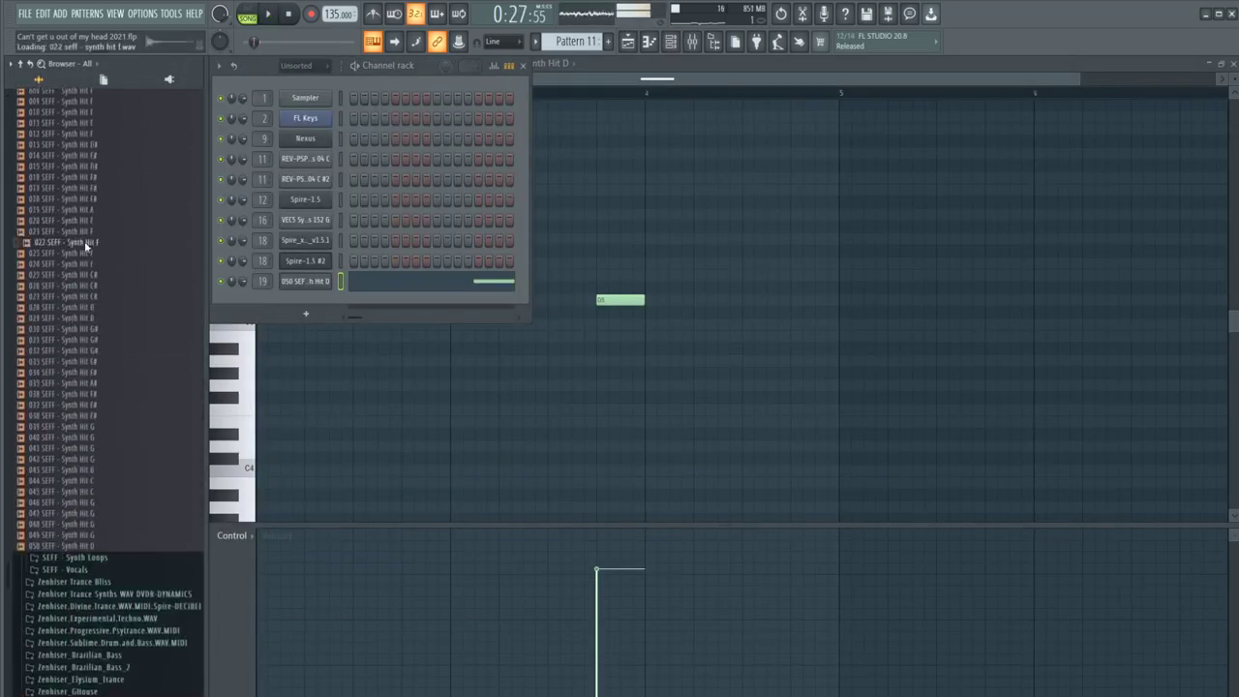
{"action": "left_click", "coordinate": [86, 234]}
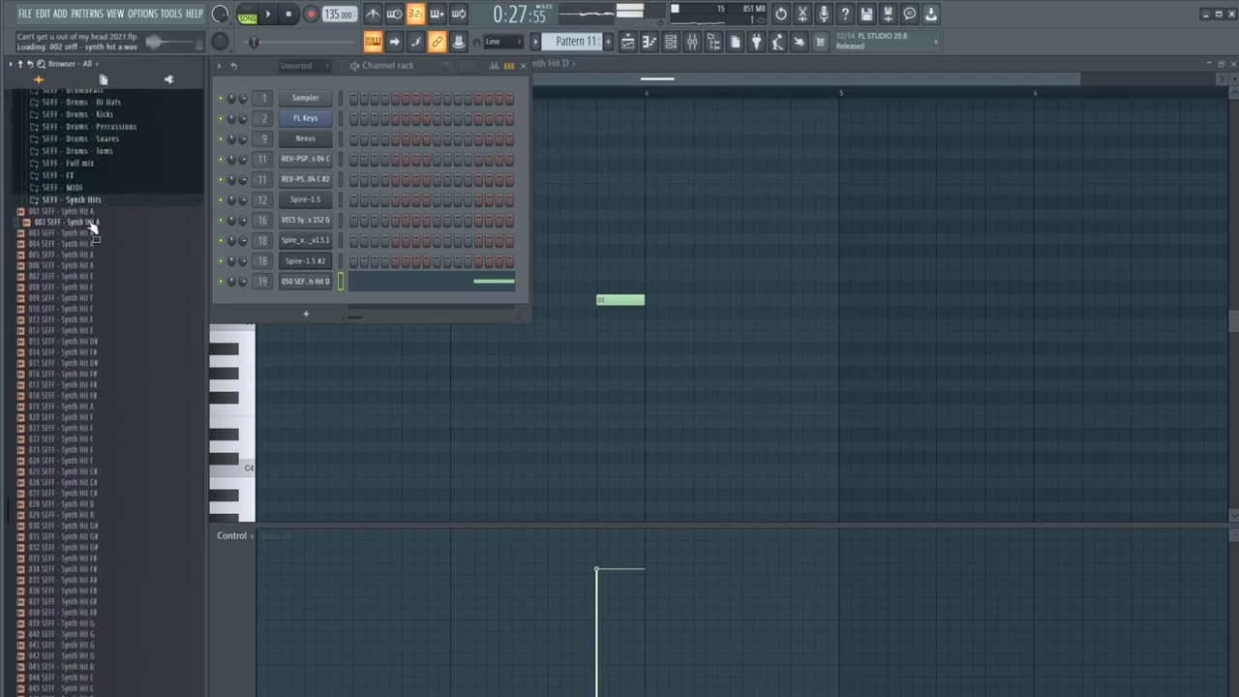
{"action": "scroll", "coordinate": [91, 268], "scroll_direction": "down", "scroll_amount": 15}
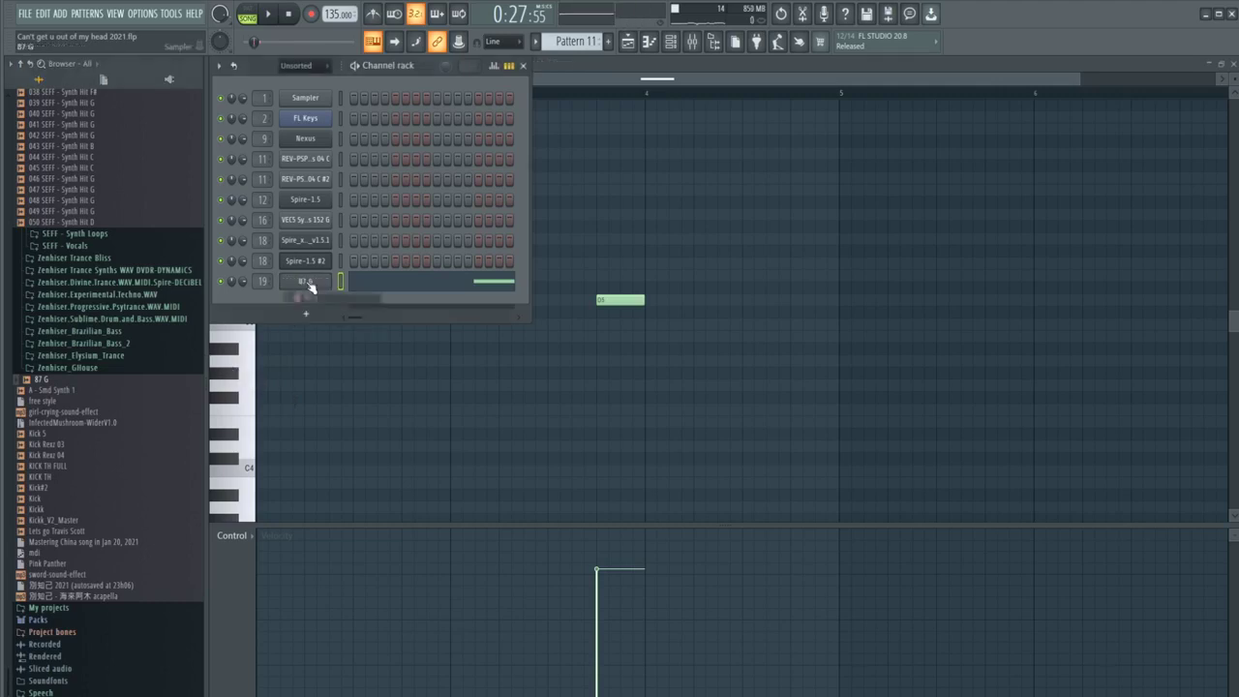
Step: Audition the 87 G sample and set its channel's root note to G5
{"action": "left_click", "coordinate": [307, 283]}
{"action": "left_click", "coordinate": [250, 346]}
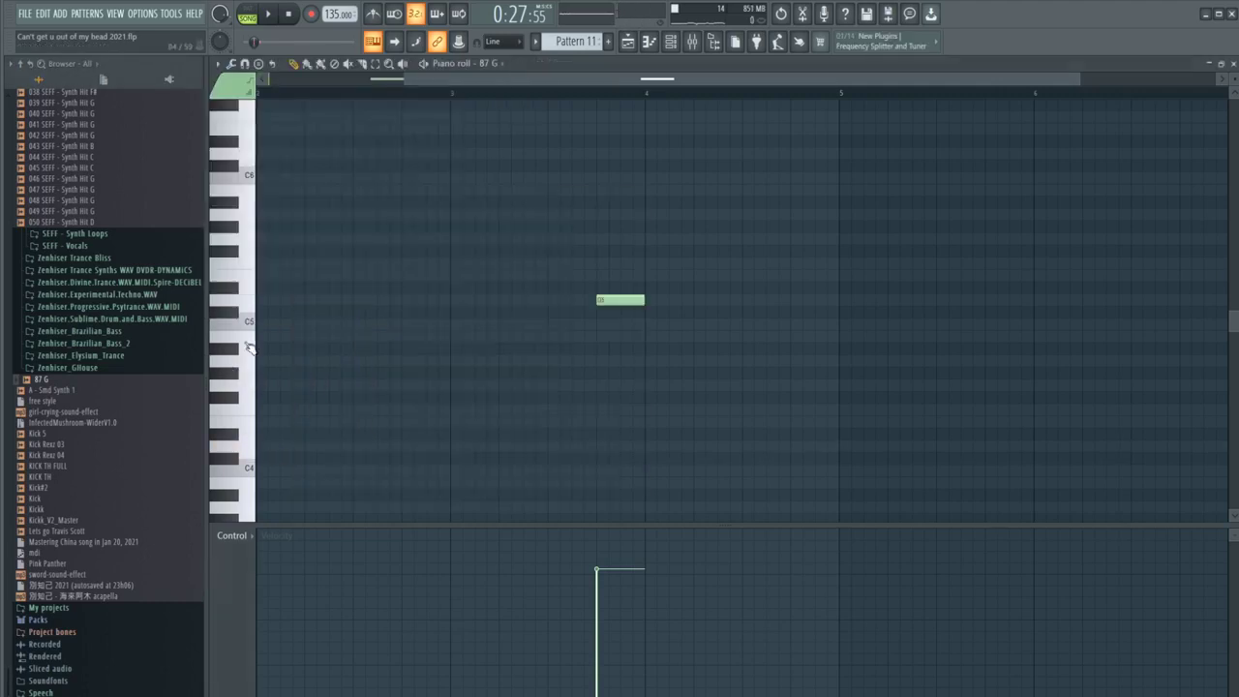
{"action": "left_click", "coordinate": [683, 41]}
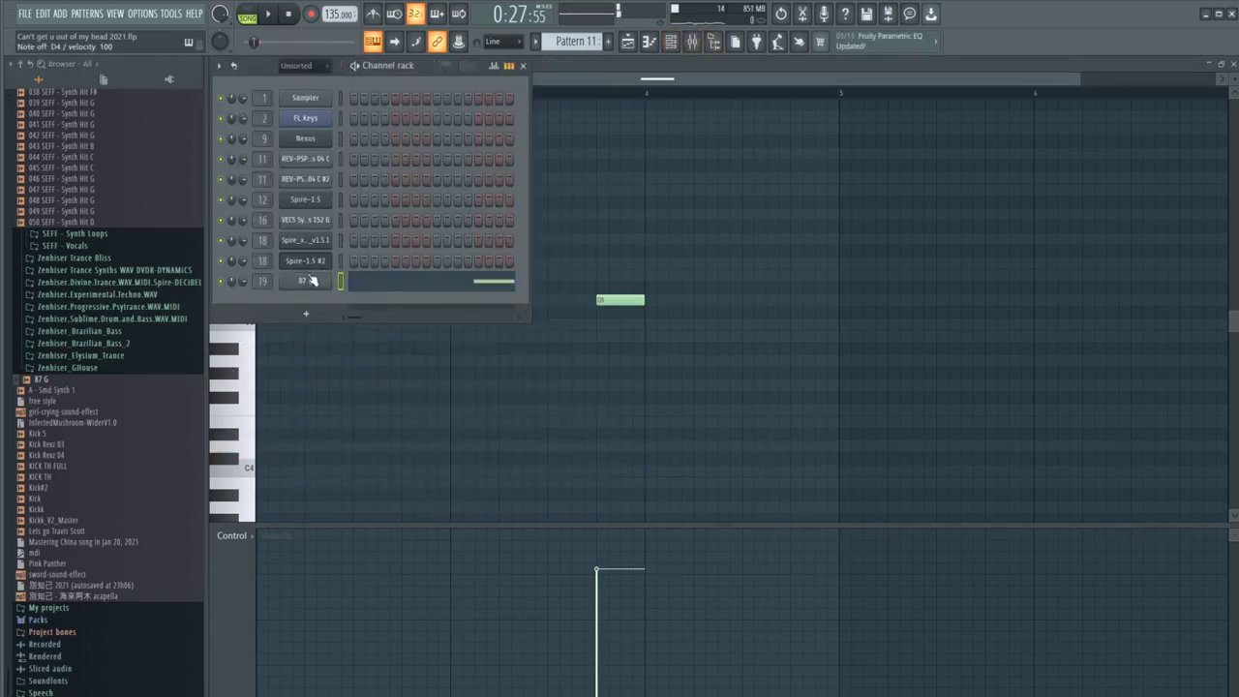
{"action": "left_click", "coordinate": [308, 281]}
{"action": "left_click", "coordinate": [357, 223]}
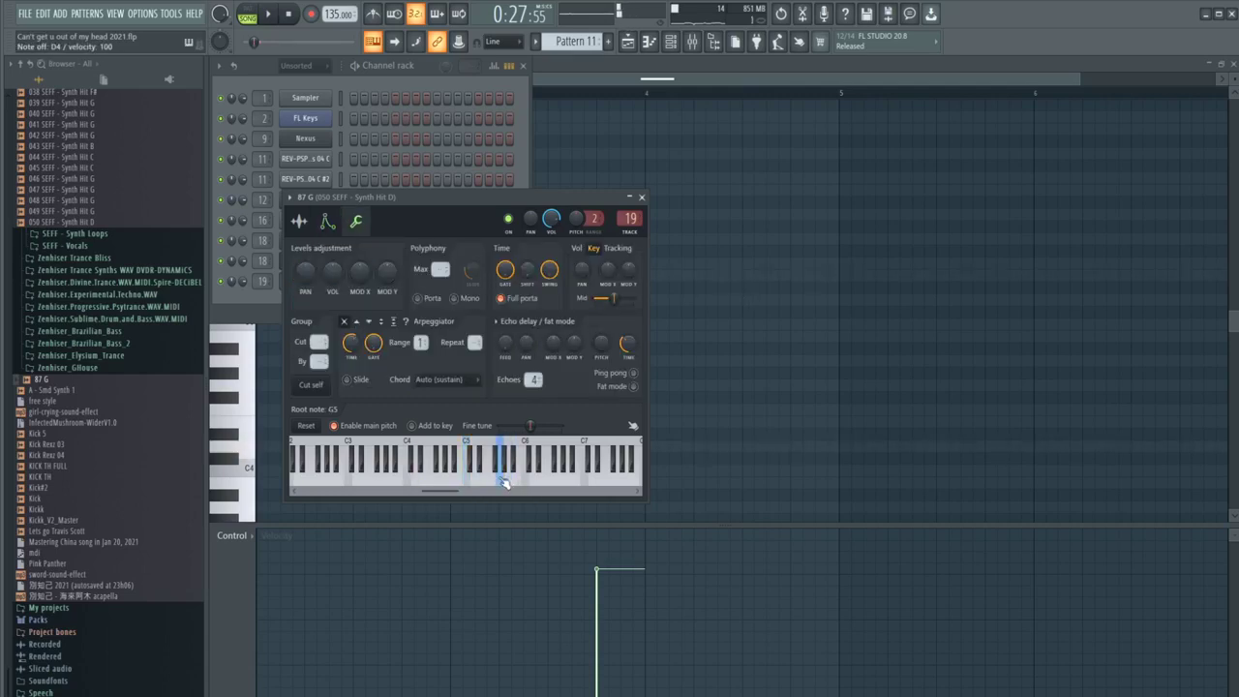
{"action": "left_click", "coordinate": [680, 430]}
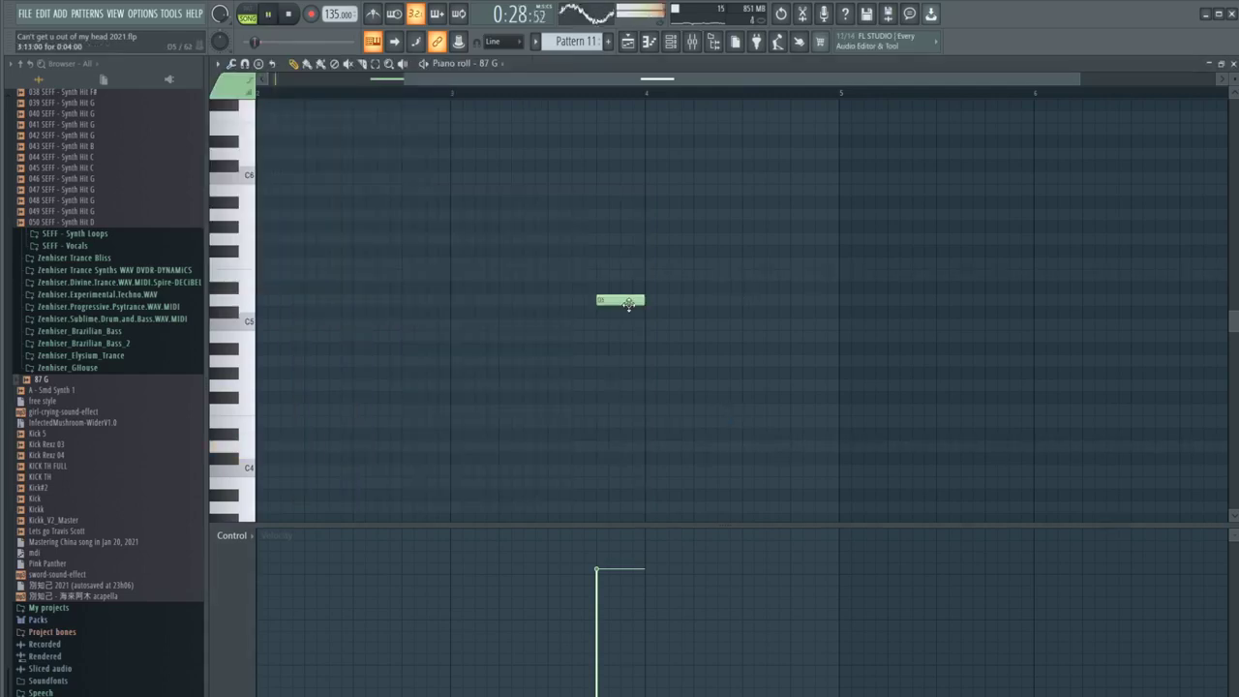
Step: Reduce Pattern 11 to a single one-beat D5 note on beat 2 of bar 1 and play it
{"action": "left_click_drag", "start_coordinate": [629, 305], "coordinate": [314, 302]}
{"action": "scroll", "coordinate": [368, 325], "scroll_direction": "down", "scroll_amount": 2}
{"action": "right_click", "coordinate": [495, 301]}
{"action": "key", "text": "space"}
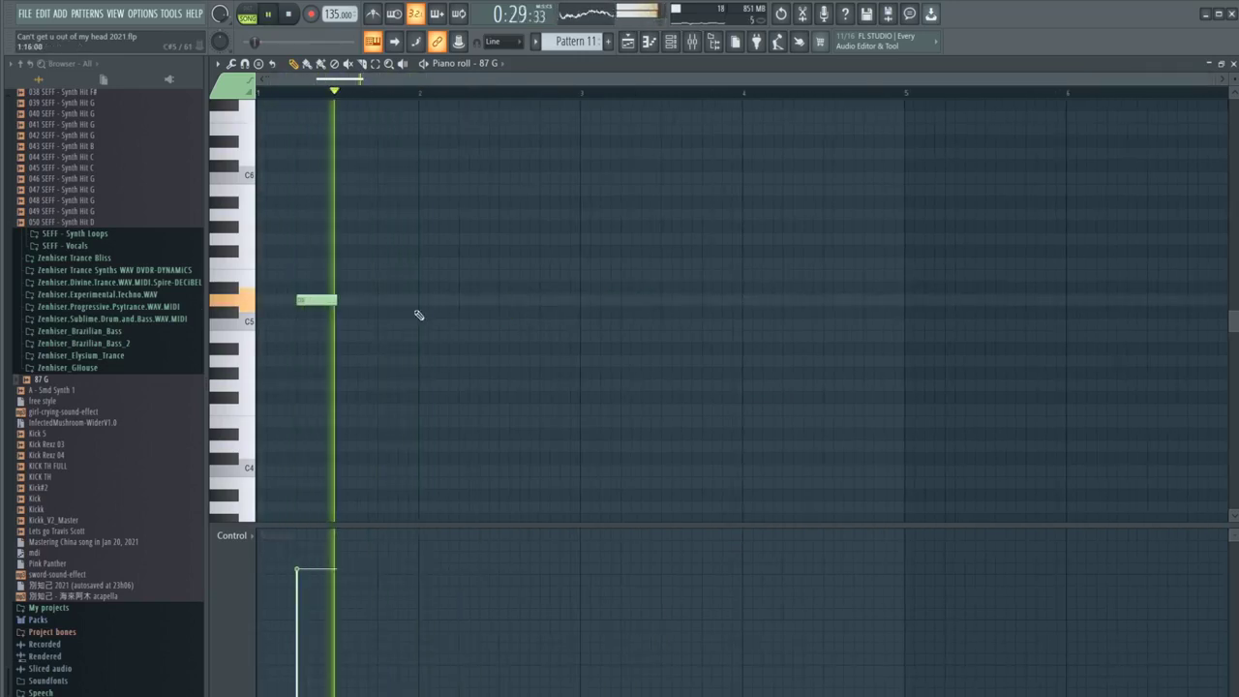
Step: Add one-beat D5 notes on beat 2 of bars 2, 3 and 4 in Pattern 11 and play the arrangement
{"action": "left_click", "coordinate": [472, 302]}
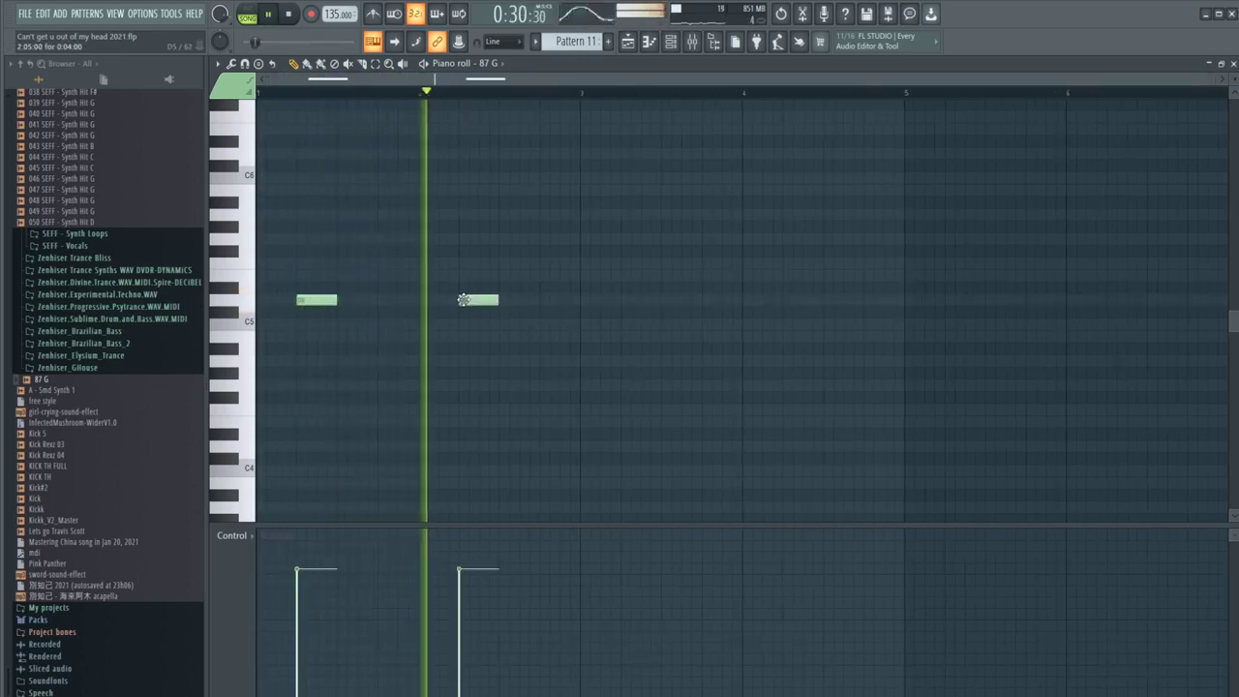
{"action": "left_click", "coordinate": [629, 302]}
{"action": "left_click", "coordinate": [790, 301]}
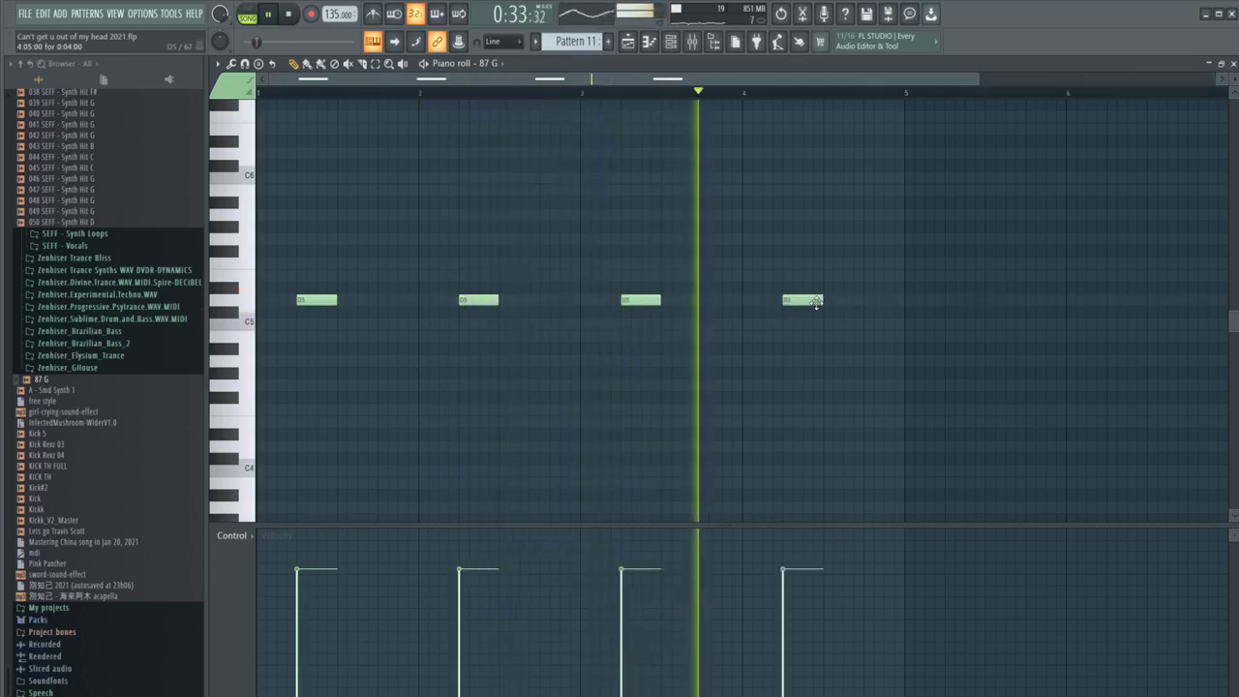
{"action": "right_click", "coordinate": [802, 300]}
{"action": "key", "text": "space"}
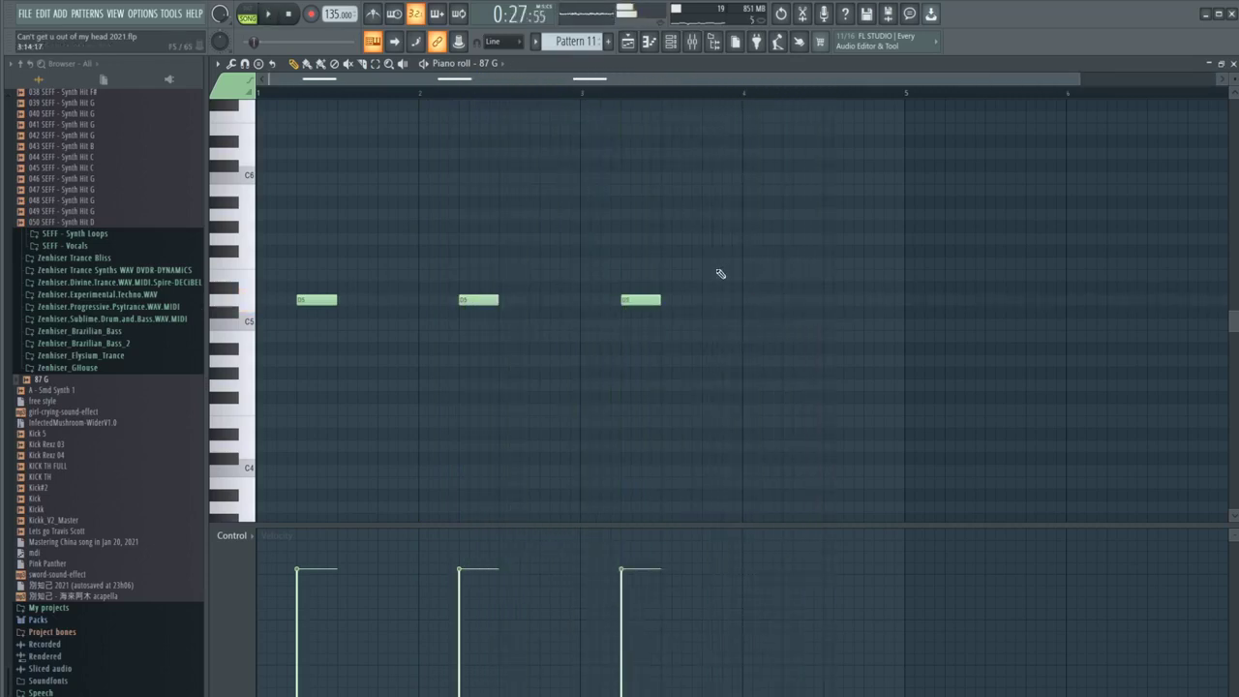
{"action": "left_click", "coordinate": [803, 300]}
{"action": "key", "text": "space"}
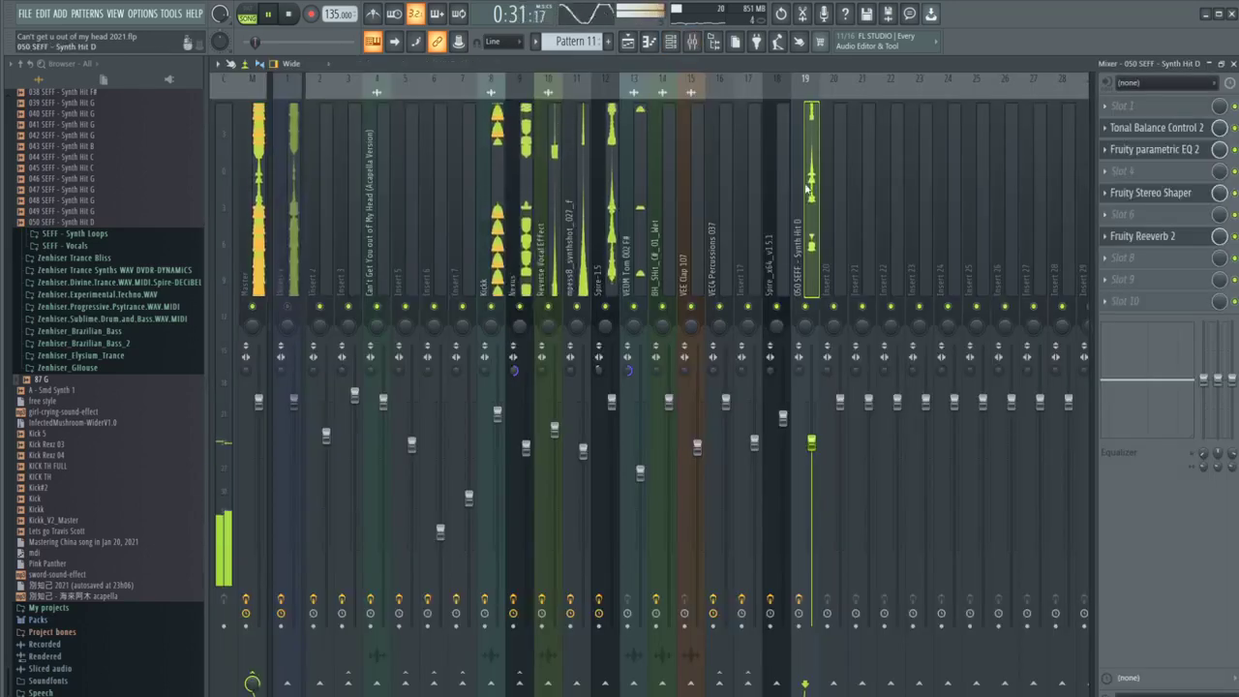
Step: Set the slot 2 EQ's band 6 to -6.1 dB at 15187 Hz with 29% bandwidth, and lower the slot 3 EQ's high-pass frequency
{"action": "left_click", "coordinate": [1168, 150]}
{"action": "left_click", "coordinate": [1183, 128]}
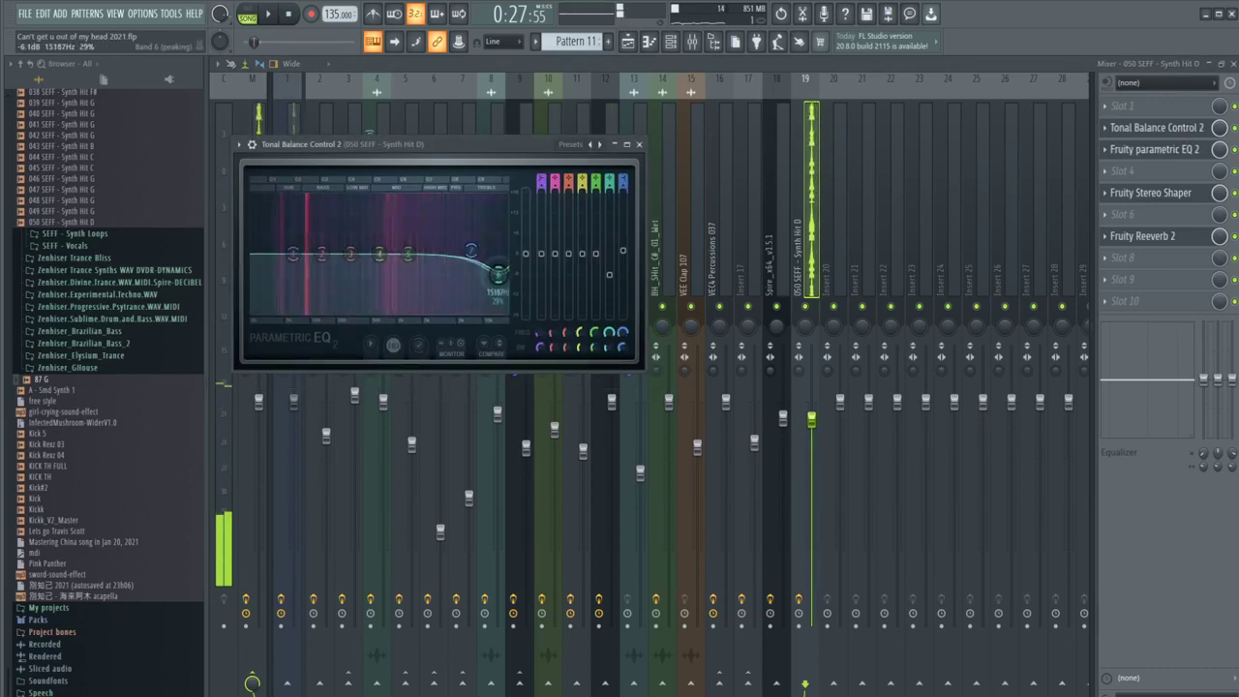
{"action": "left_click", "coordinate": [1155, 151]}
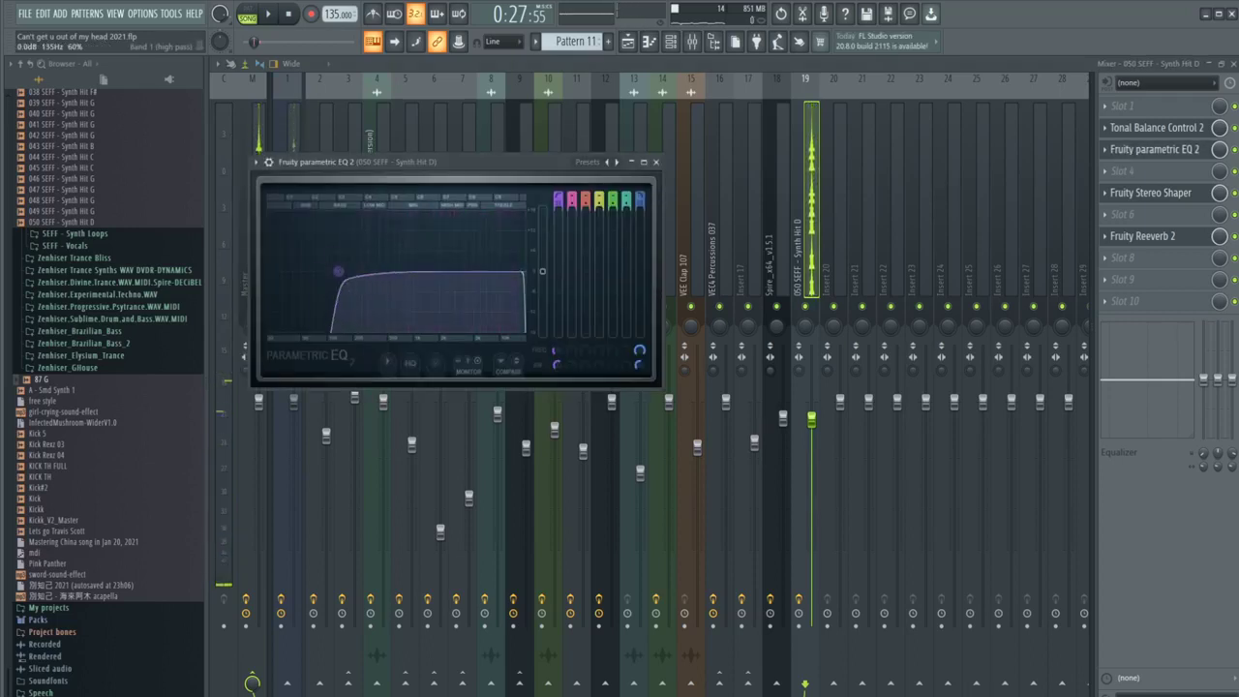
{"action": "left_click_drag", "start_coordinate": [338, 271], "coordinate": [330, 271]}
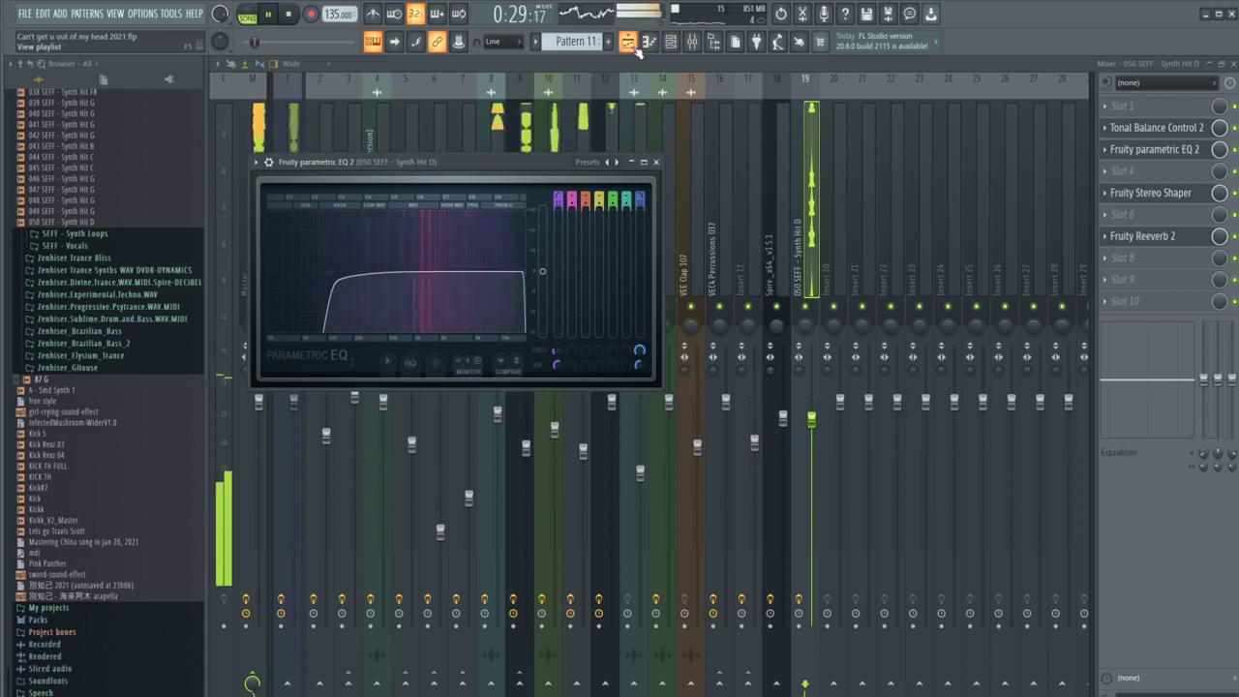
{"action": "left_click", "coordinate": [816, 429]}
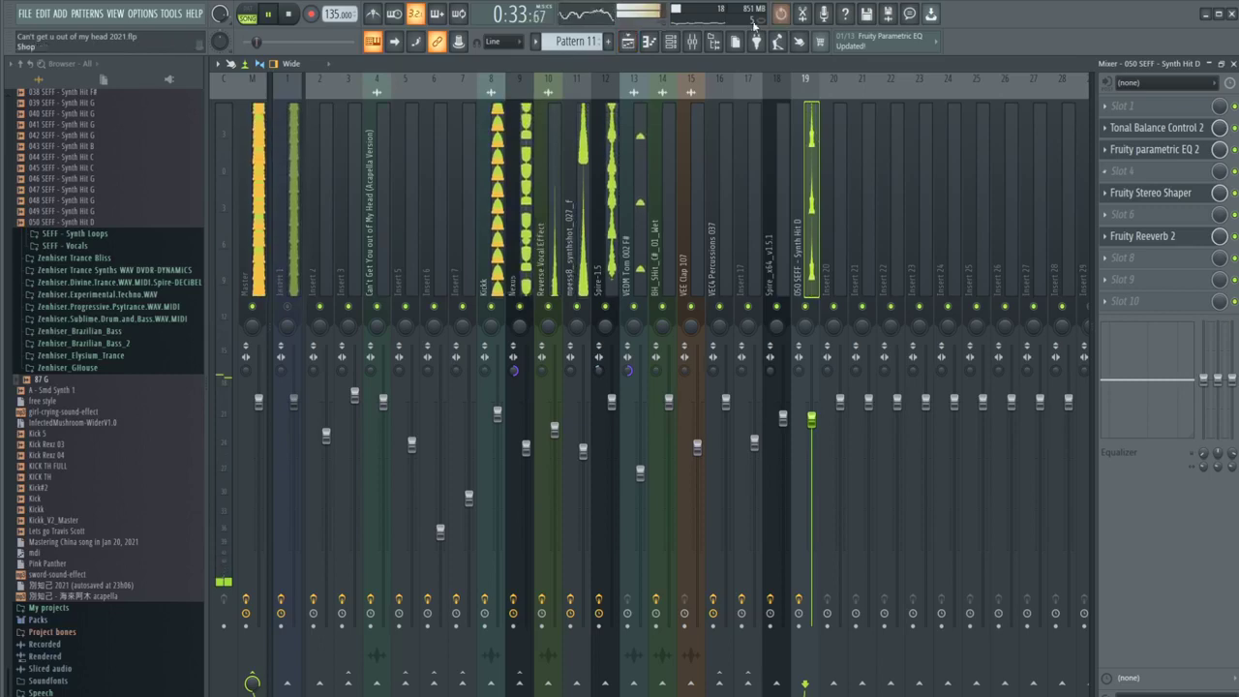
Step: Delete the D5 notes in bars 2 and 4 of Pattern 11, and place another Pattern 11 clip at bar 21 on Track 19
{"action": "key", "text": "space"}
{"action": "left_click", "coordinate": [650, 42]}
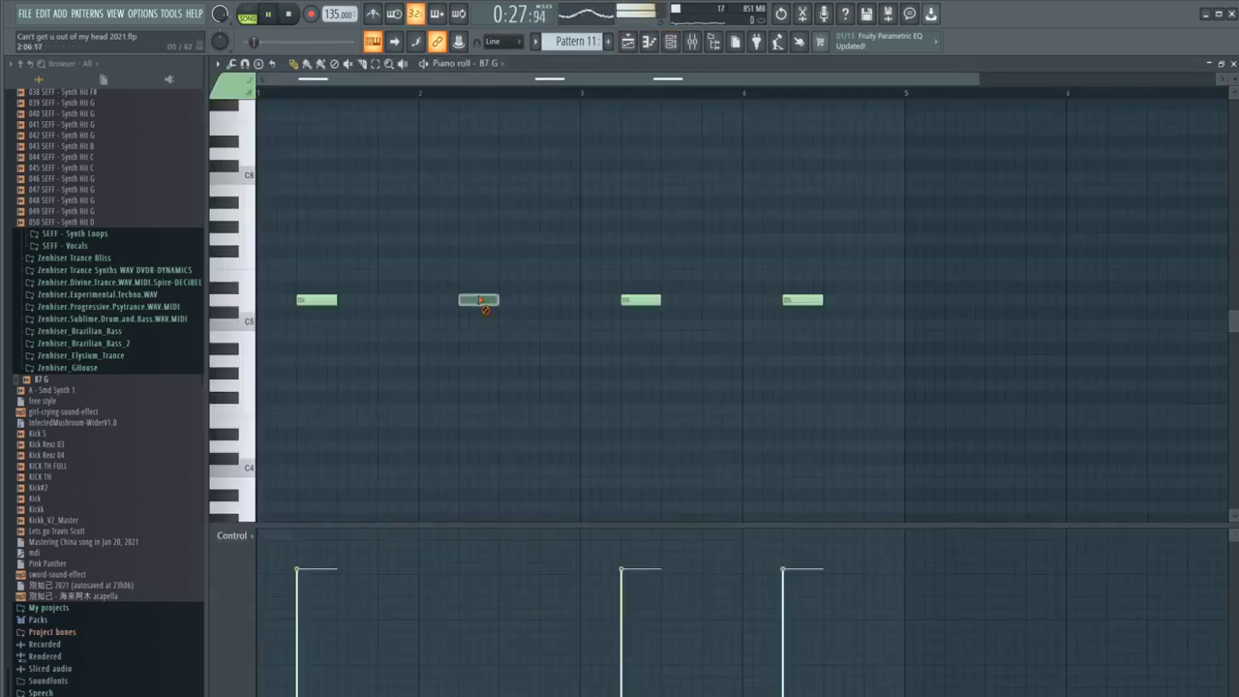
{"action": "right_click", "coordinate": [803, 299]}
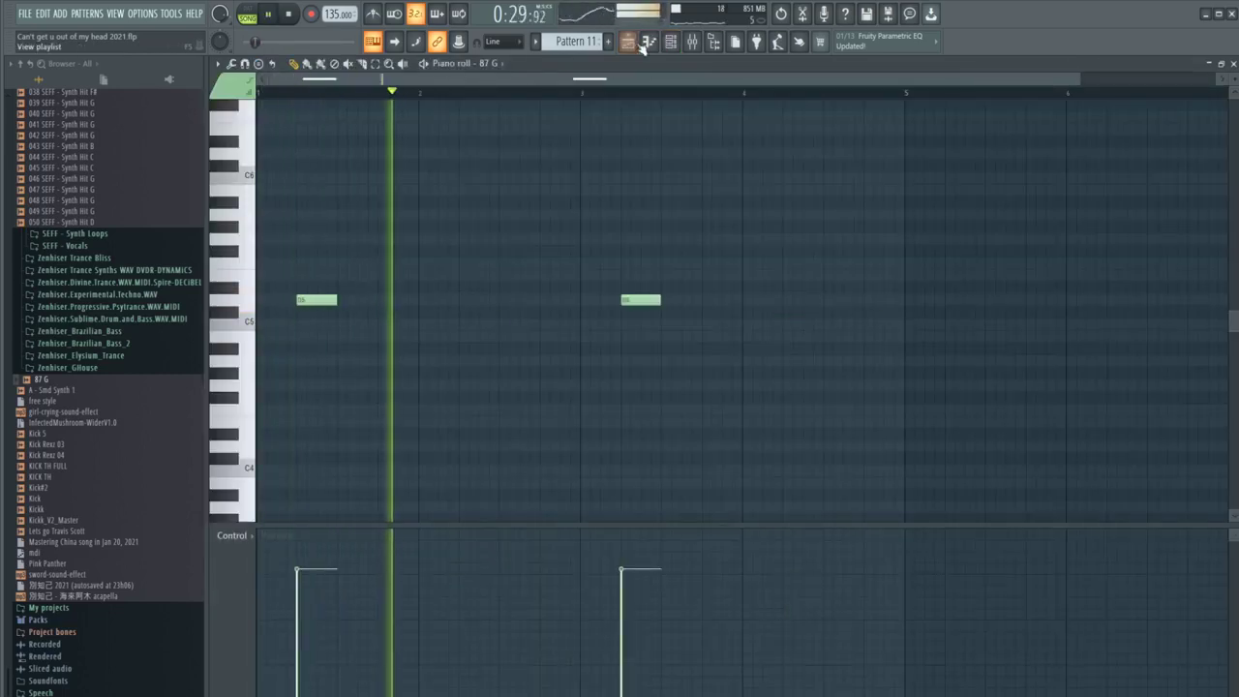
{"action": "key", "text": "F5"}
{"action": "scroll", "coordinate": [569, 188], "scroll_direction": "down", "scroll_amount": 3}
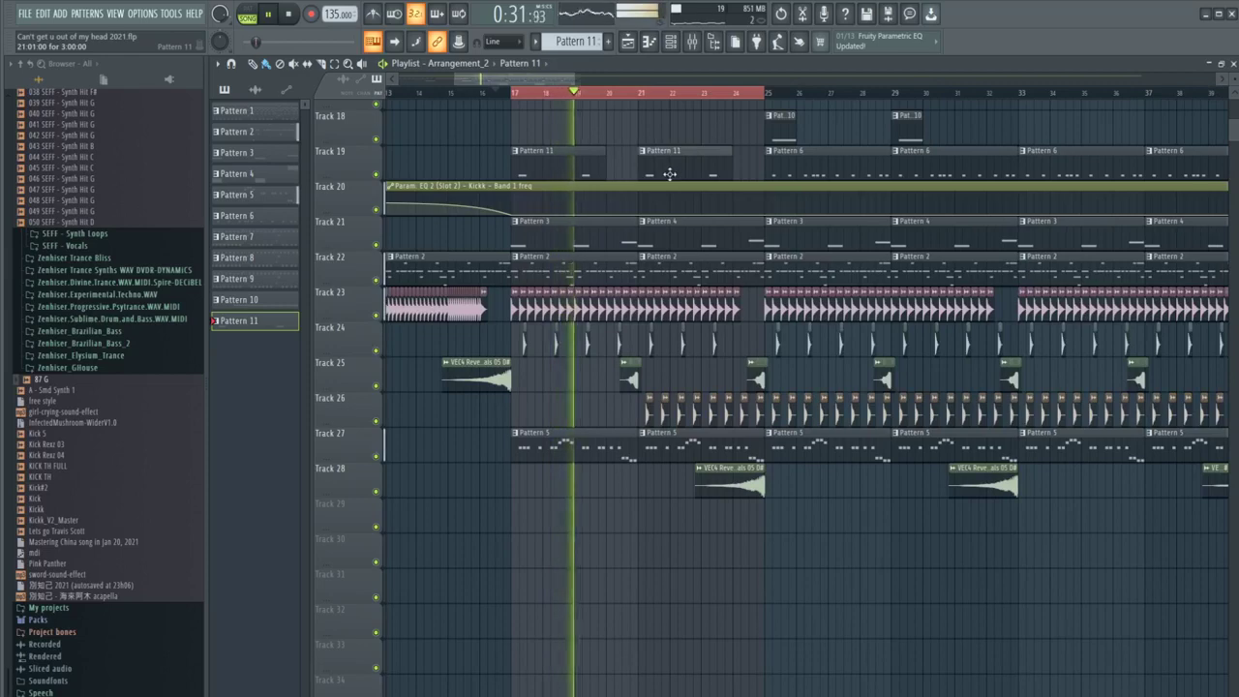
Step: Insert an empty track at Track 19 and move the two Pattern 11 clips at bars 17 and 21 onto it
{"action": "scroll", "coordinate": [650, 147], "scroll_direction": "down", "scroll_amount": 3}
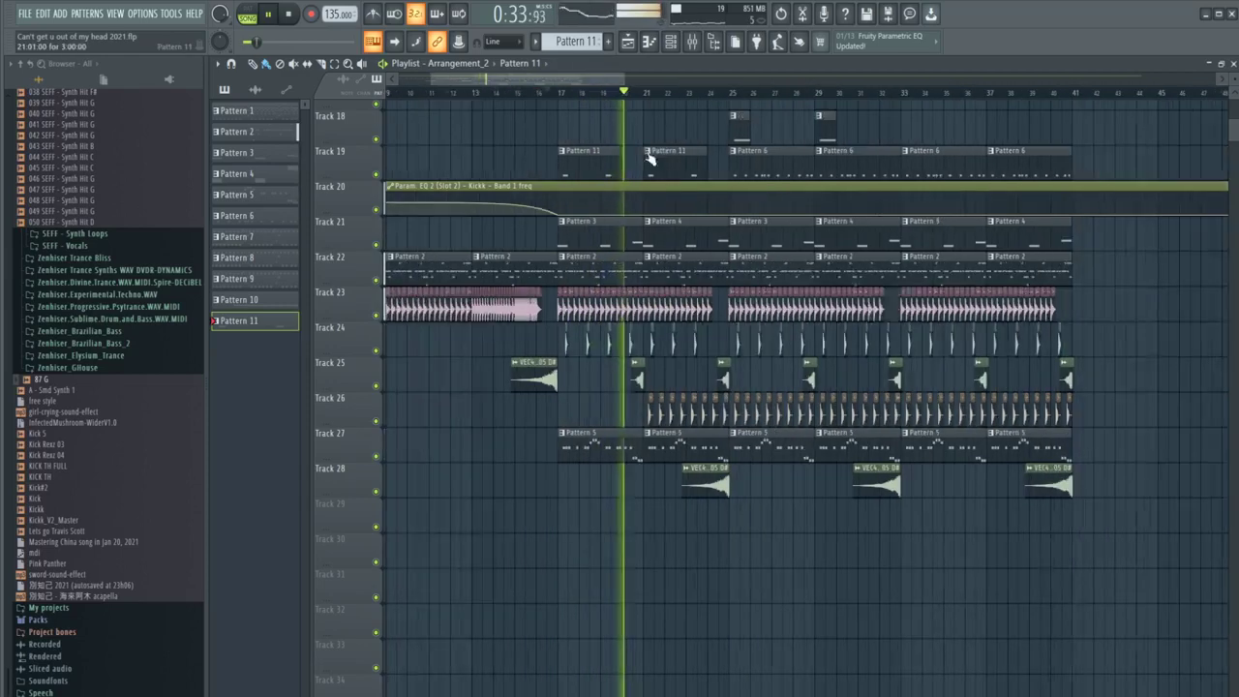
{"action": "right_click", "coordinate": [342, 254]}
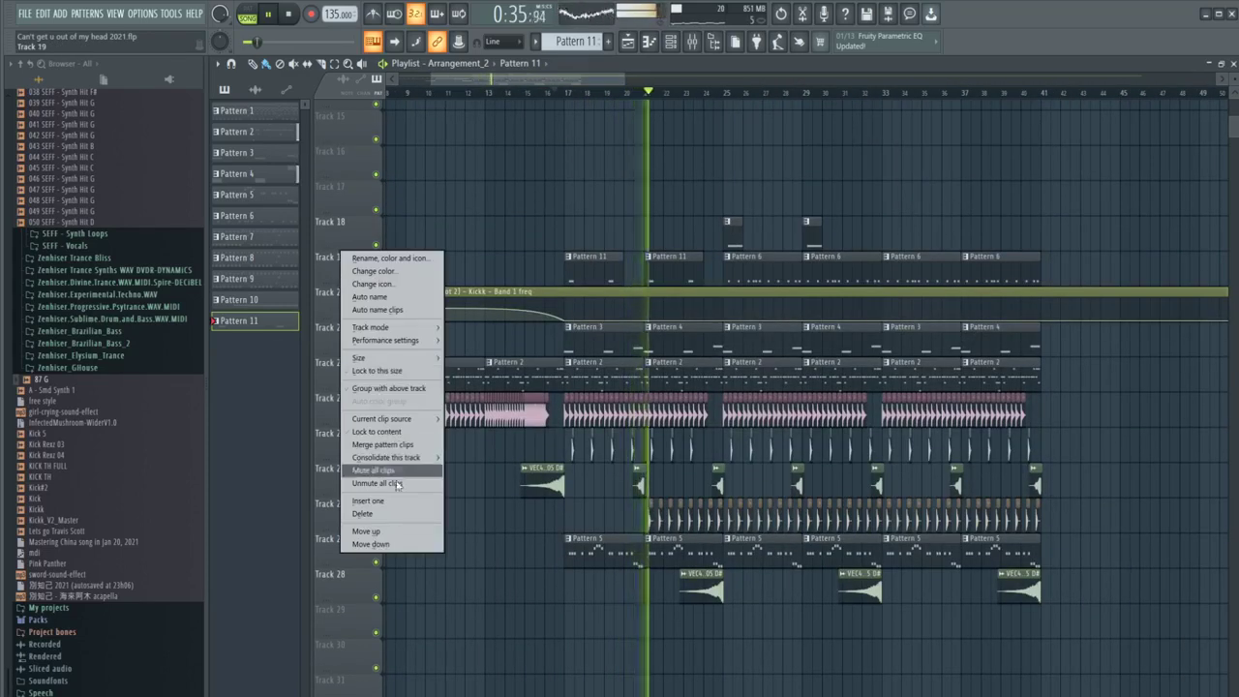
{"action": "left_click", "coordinate": [391, 507]}
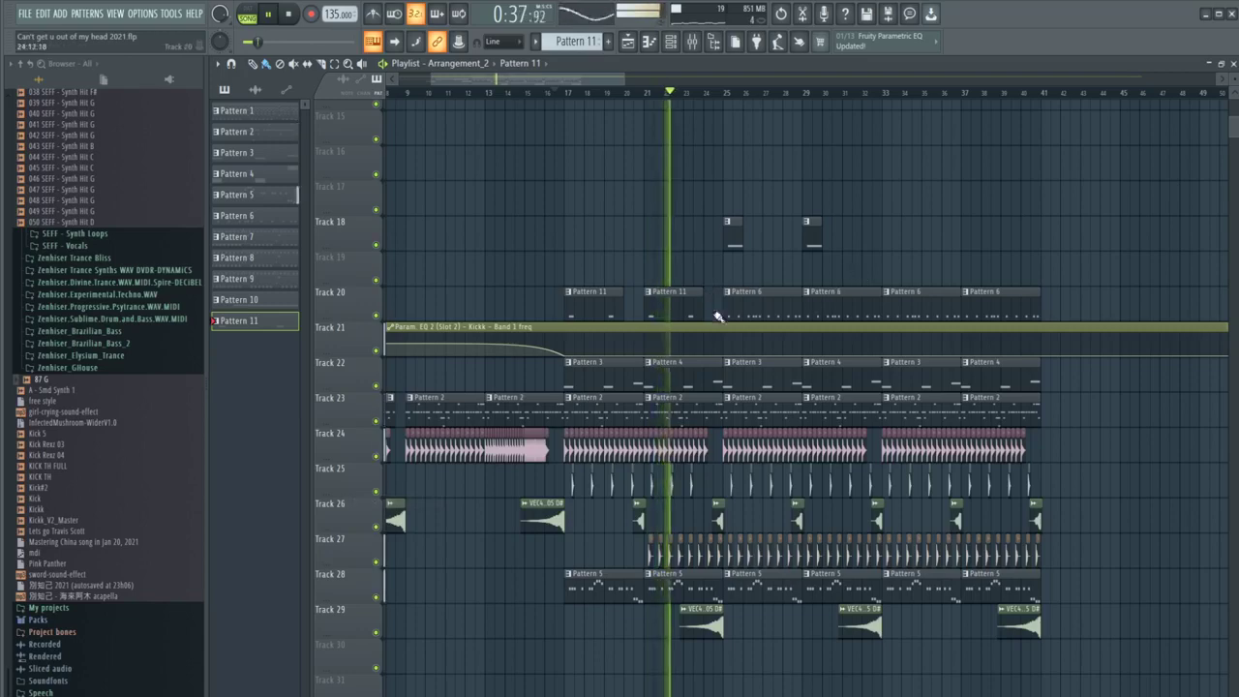
{"action": "left_click_drag", "start_coordinate": [727, 310], "coordinate": [604, 268]}
Step: Duplicate the pair of Pattern 11 clips twice along Track 19, filling bars 25, 29, 33 and 37
{"action": "key", "text": "ctrl+b"}
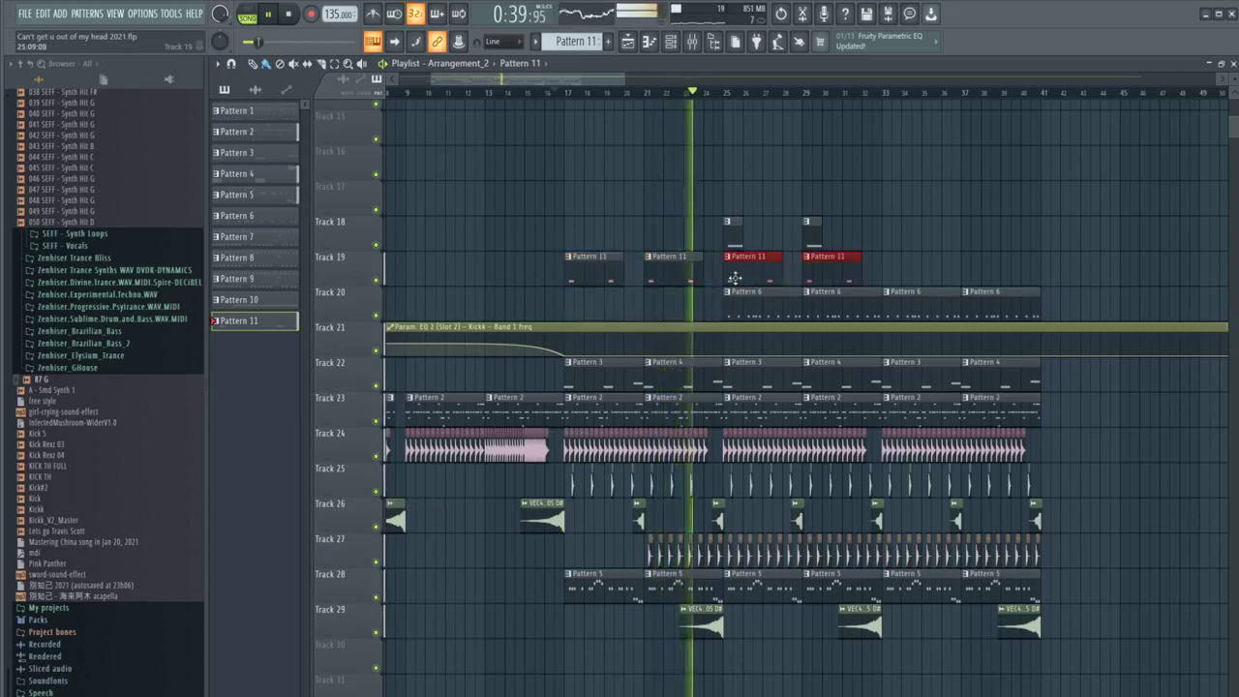
{"action": "key", "text": "ctrl+b"}
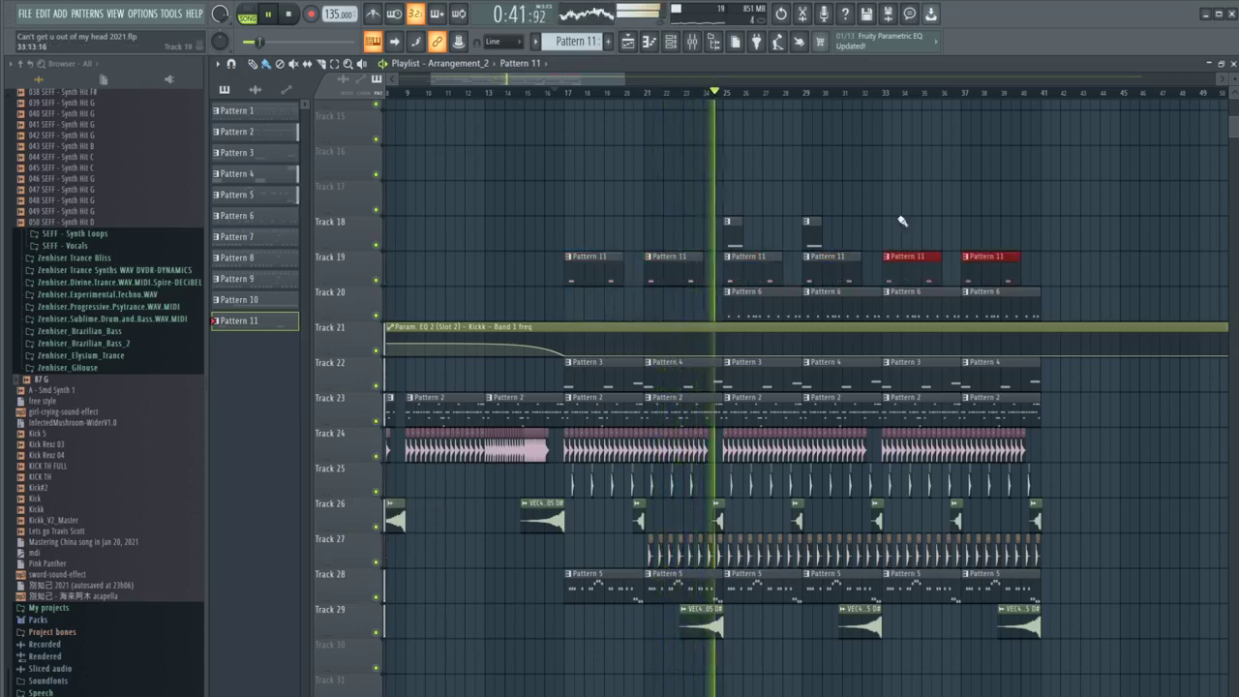
{"action": "left_click", "coordinate": [902, 219]}
Step: Duplicate the two Pattern 10 clips at bars 25 and 29 on Track 18 so the copies start at bar 33
{"action": "scroll", "coordinate": [901, 219], "scroll_direction": "up", "scroll_amount": 3}
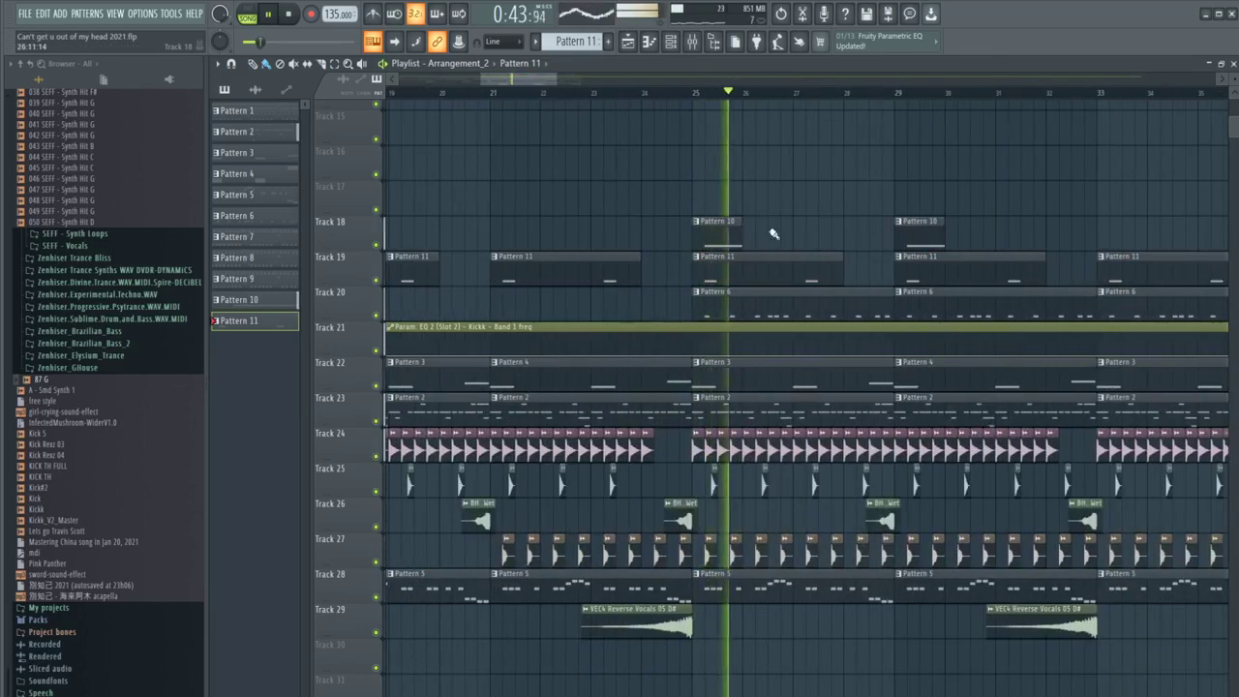
{"action": "left_click_drag", "start_coordinate": [985, 222], "coordinate": [693, 100]}
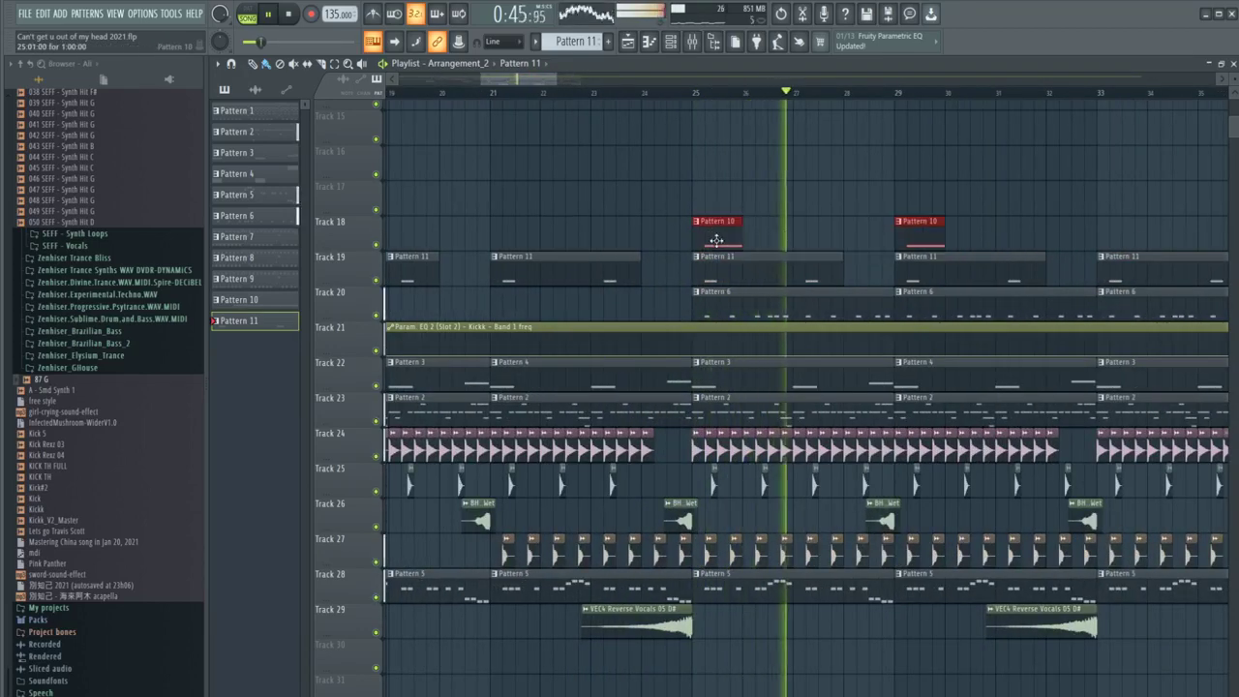
{"action": "key", "text": "ctrl+b"}
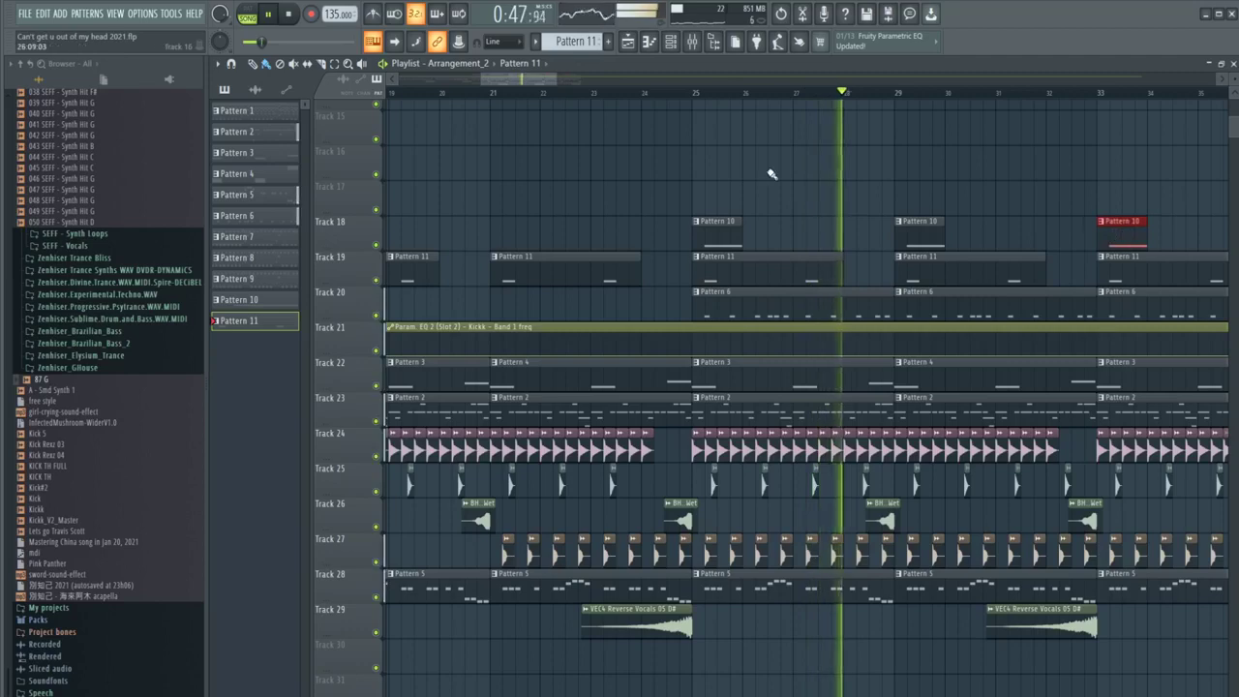
Step: Play the arrangement from around bar 24 to hear the Pattern 10 clip on Track 18
{"action": "left_click", "coordinate": [733, 227]}
{"action": "scroll", "coordinate": [736, 222], "scroll_direction": "down", "scroll_amount": 3}
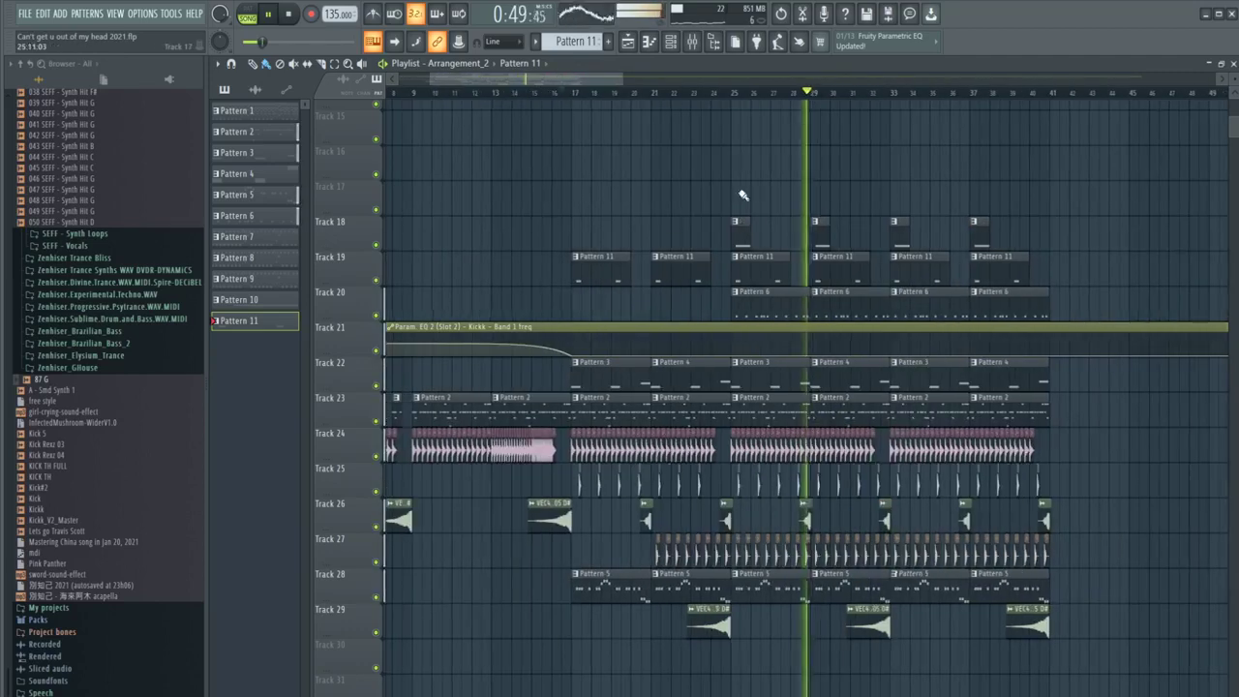
{"action": "left_click", "coordinate": [713, 94]}
{"action": "scroll", "coordinate": [742, 161], "scroll_direction": "up", "scroll_amount": 4}
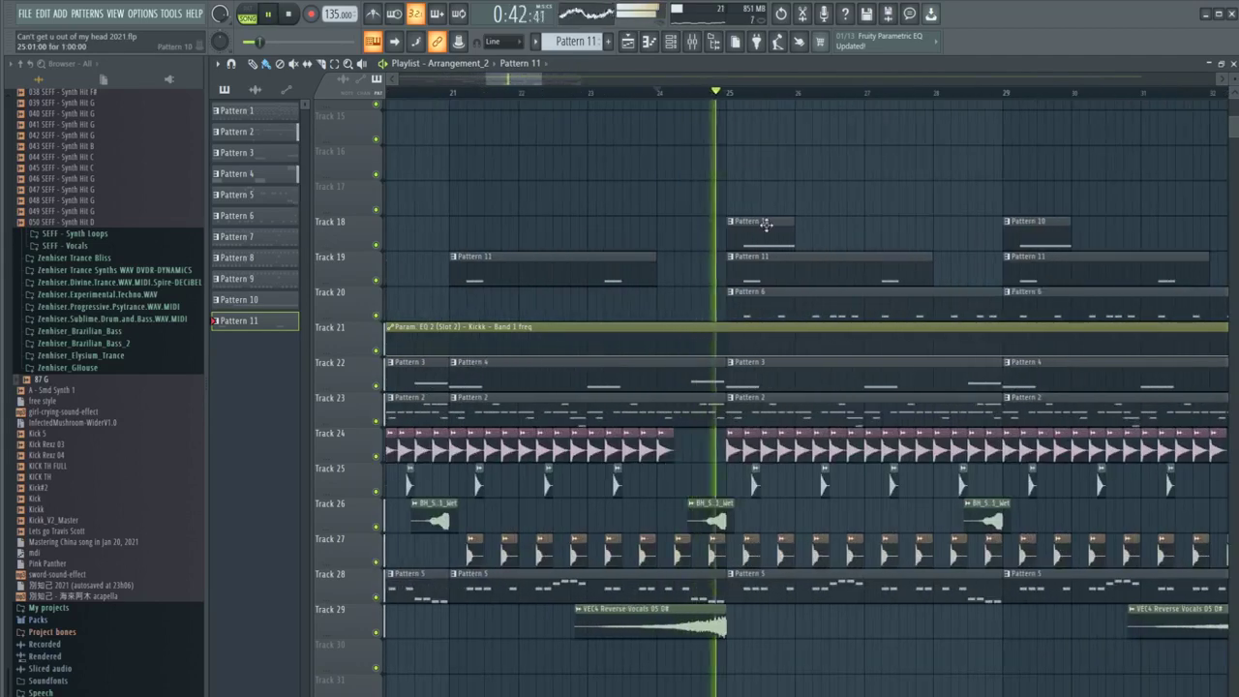
{"action": "key", "text": "space"}
Step: Open the Spire_x64_v1.5.1 channel's synth and step forward through its presets to SQ Miami Beach
{"action": "left_click", "coordinate": [681, 45]}
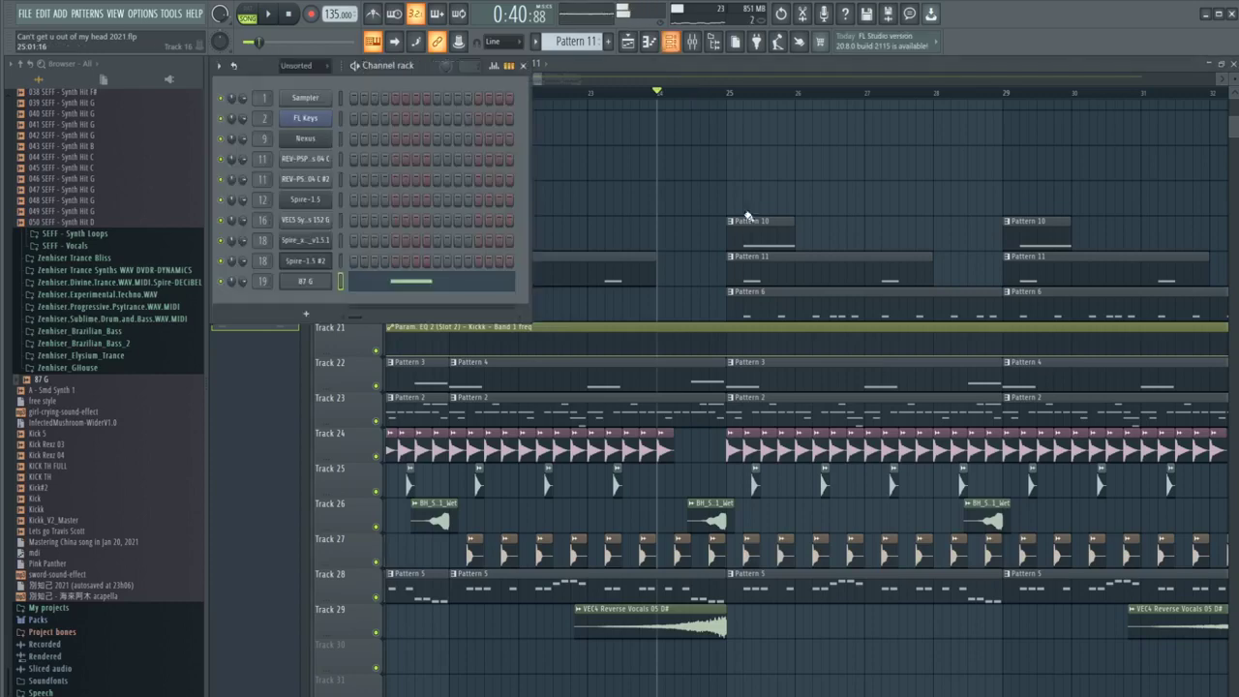
{"action": "left_click", "coordinate": [321, 246]}
{"action": "left_click", "coordinate": [471, 190]}
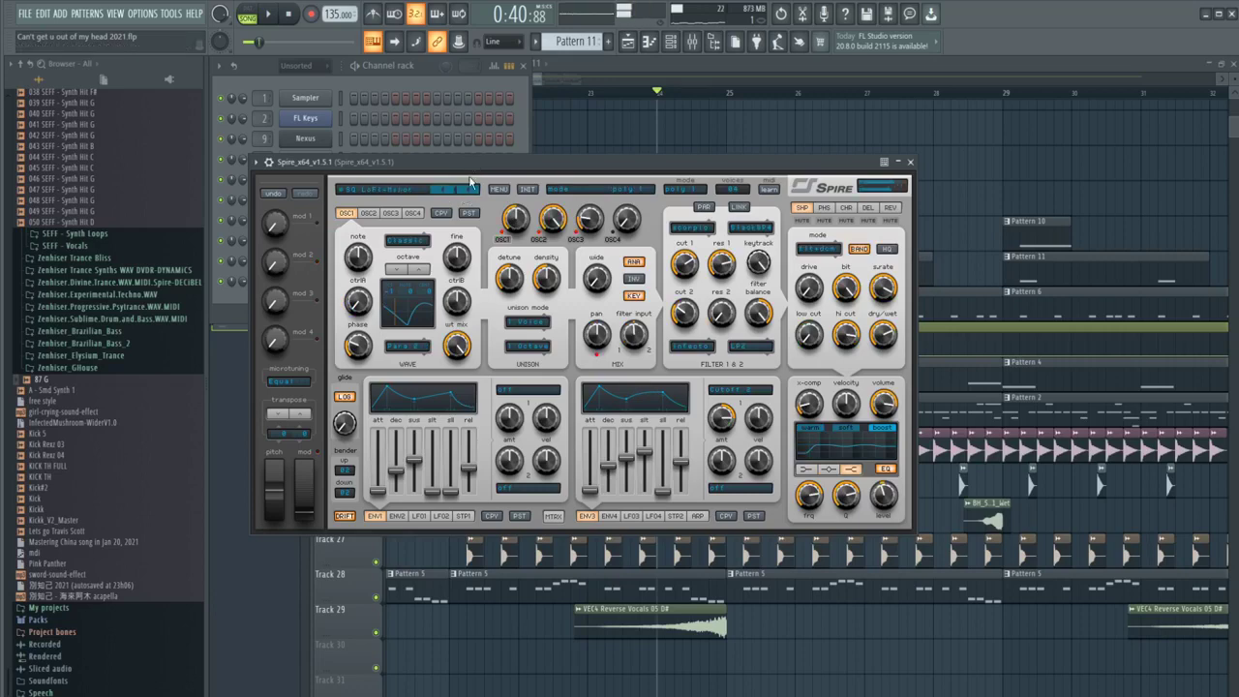
{"action": "left_click", "coordinate": [470, 188]}
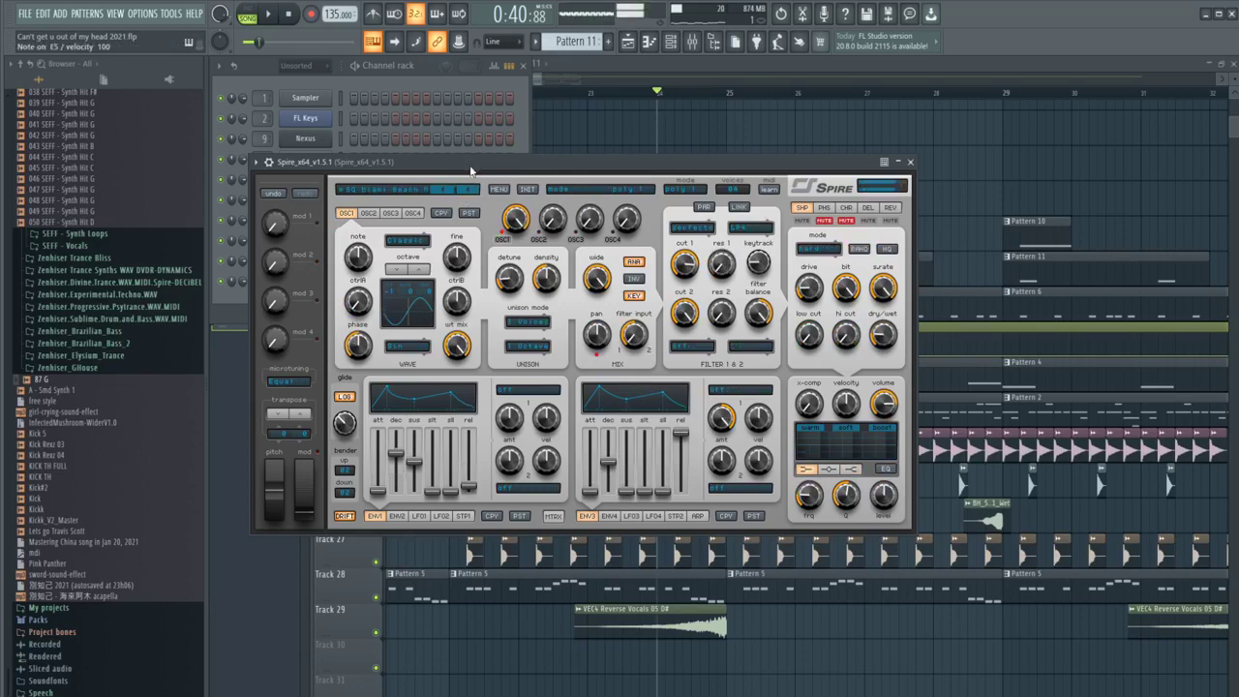
Step: Close the synth and play the playlist from bar 24 to check the section entering at bar 25
{"action": "right_click", "coordinate": [781, 127]}
{"action": "key", "text": "space"}
{"action": "scroll", "coordinate": [761, 178], "scroll_direction": "up", "scroll_amount": 3}
{"action": "scroll", "coordinate": [760, 179], "scroll_direction": "down", "scroll_amount": 4}
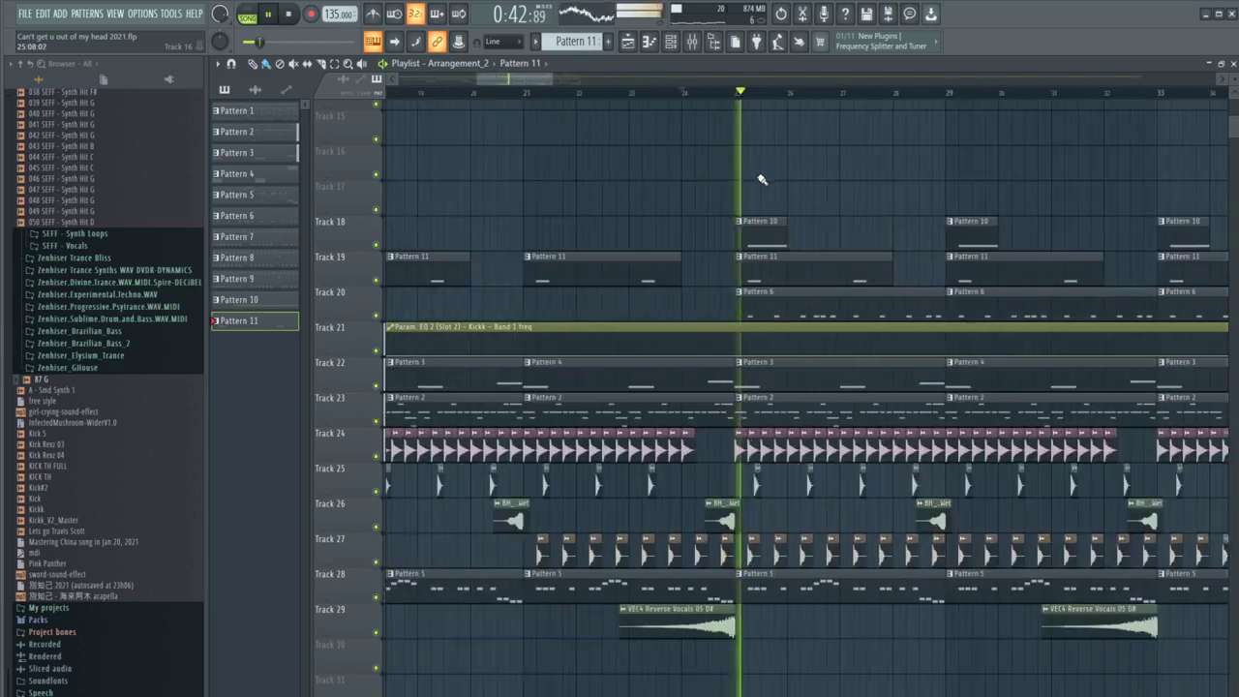
{"action": "key", "text": "space"}
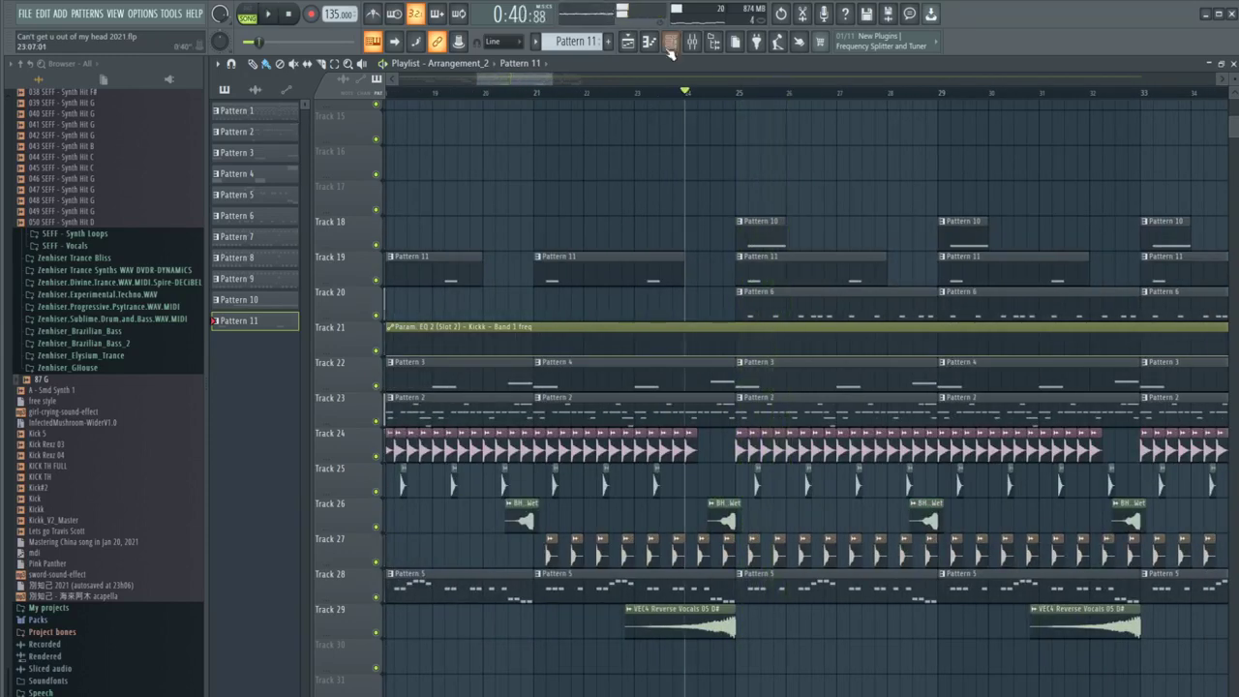
Step: Reopen the Spire_x64_v1.5.1 synth, audition further presets up to SQ MonoStep DP, and close its window
{"action": "left_click", "coordinate": [669, 45]}
{"action": "left_click", "coordinate": [305, 244]}
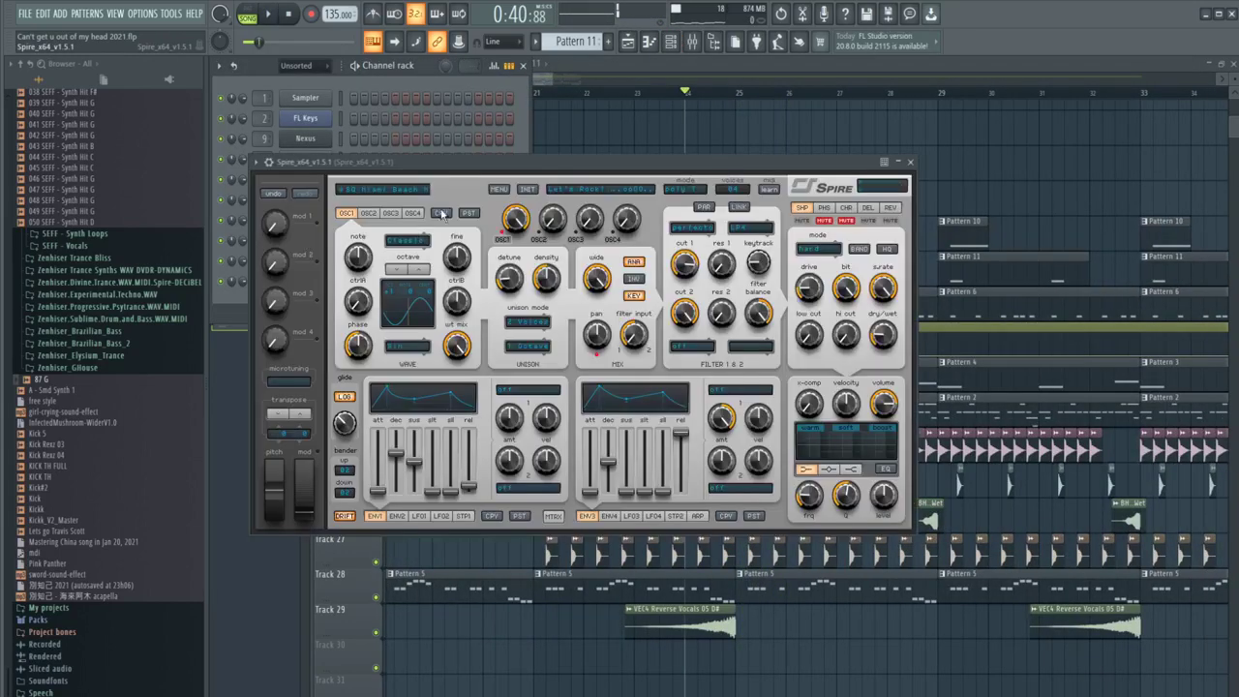
{"action": "left_click", "coordinate": [469, 189]}
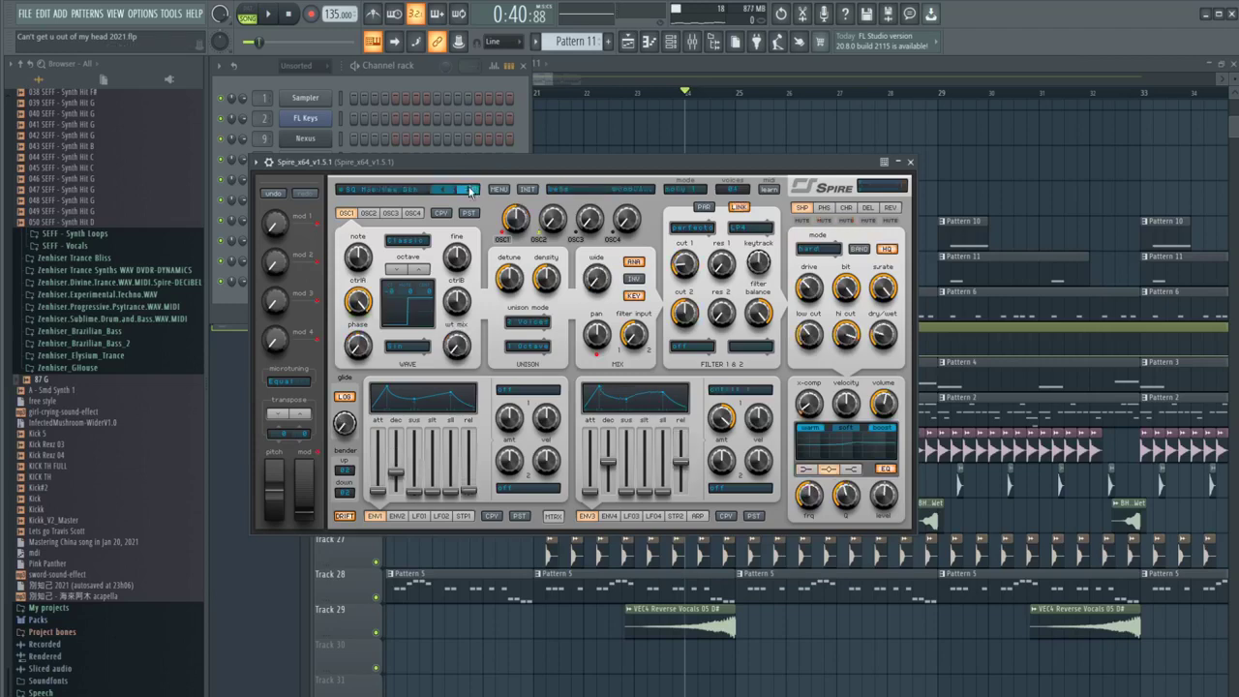
{"action": "key", "text": "e"}
{"action": "left_click", "coordinate": [469, 189]}
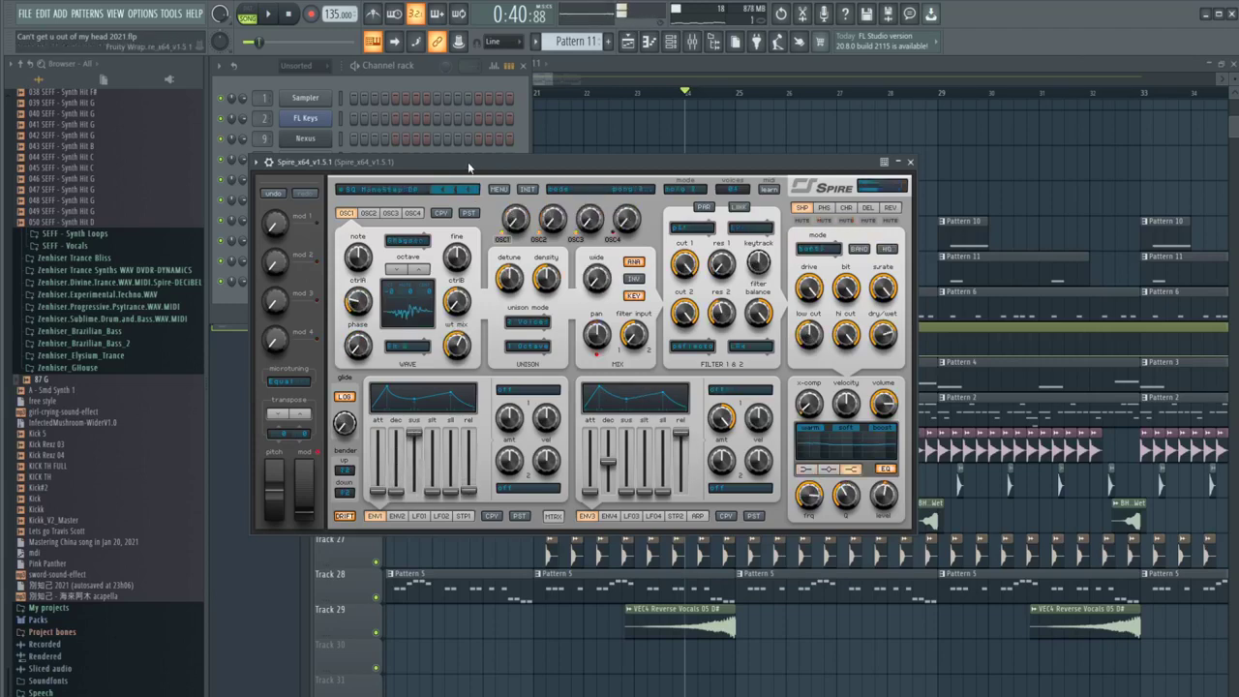
{"action": "key", "text": "F12"}
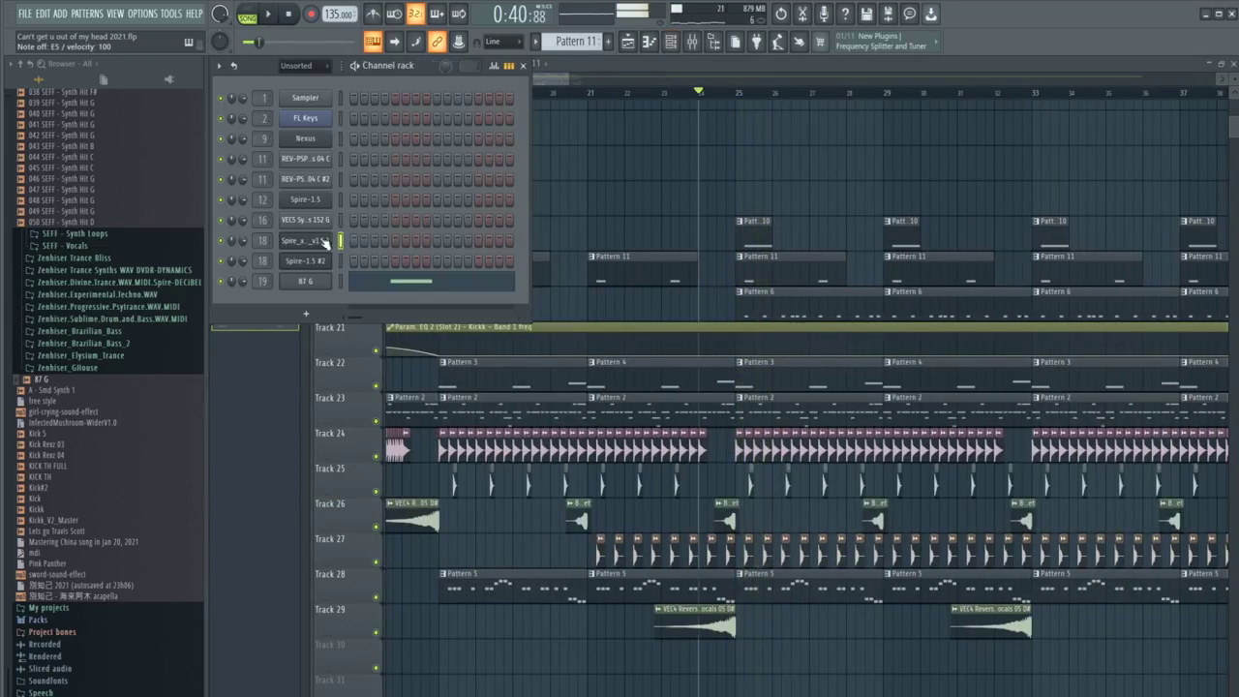
Step: Reopen the Spire_x64_v1.5.1 synth and step forward through its SQ presets, auditioning them with an E5 test note
{"action": "left_click", "coordinate": [317, 243]}
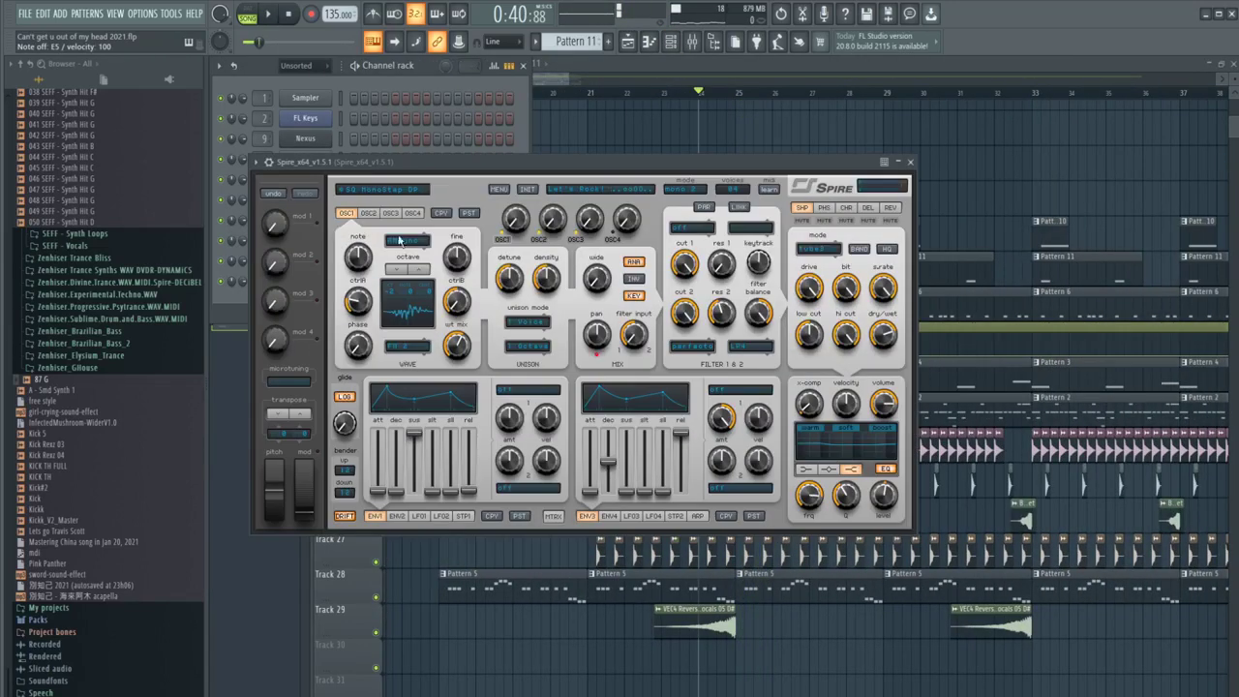
{"action": "left_click", "coordinate": [473, 190]}
{"action": "left_click", "coordinate": [479, 188]}
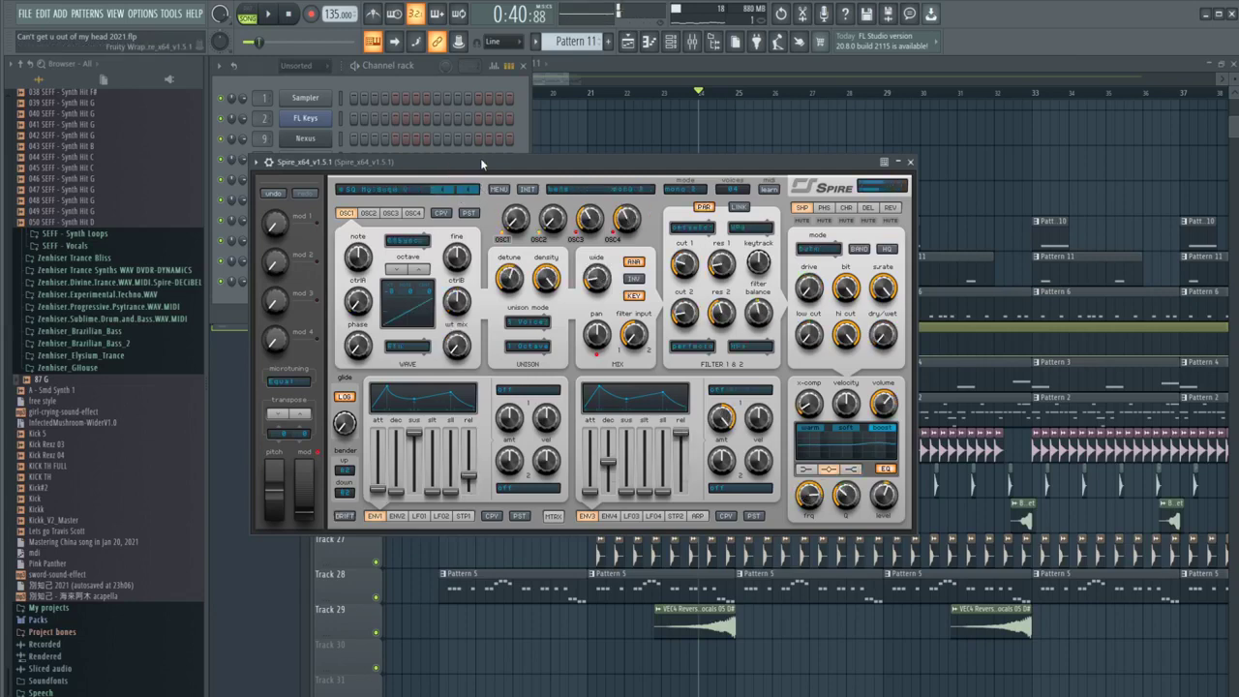
{"action": "left_click", "coordinate": [474, 188]}
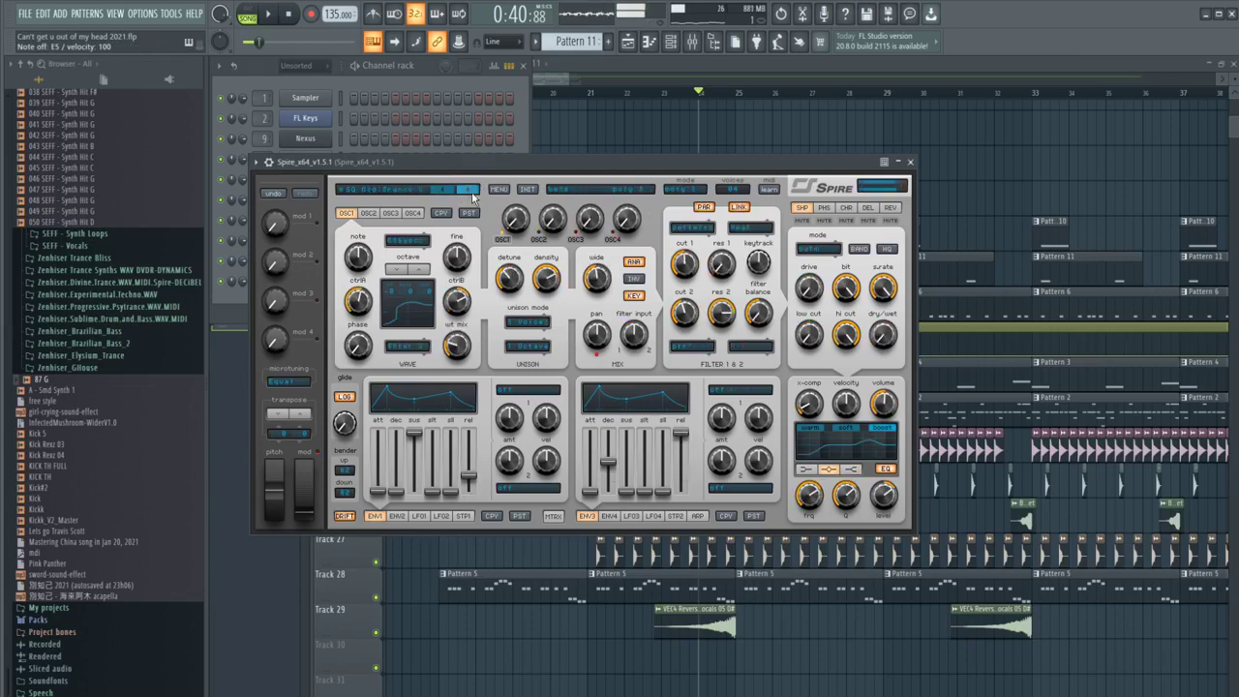
{"action": "left_click", "coordinate": [472, 189]}
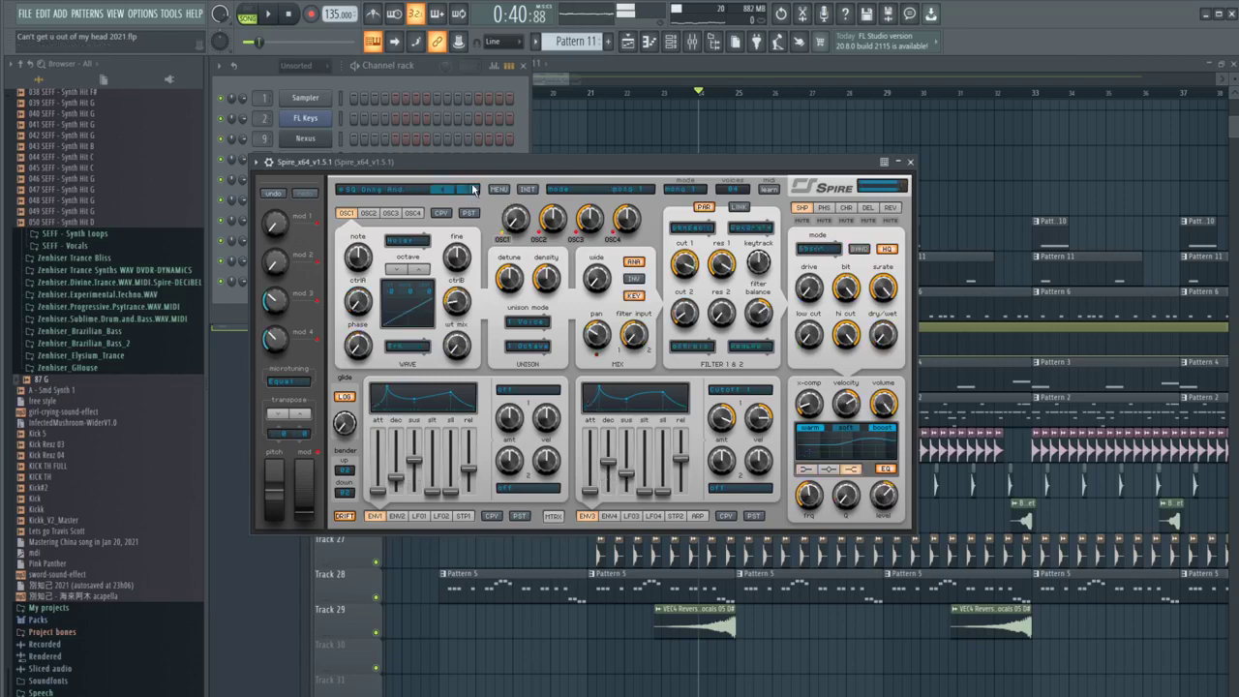
{"action": "left_click", "coordinate": [470, 189]}
{"action": "left_click", "coordinate": [469, 190]}
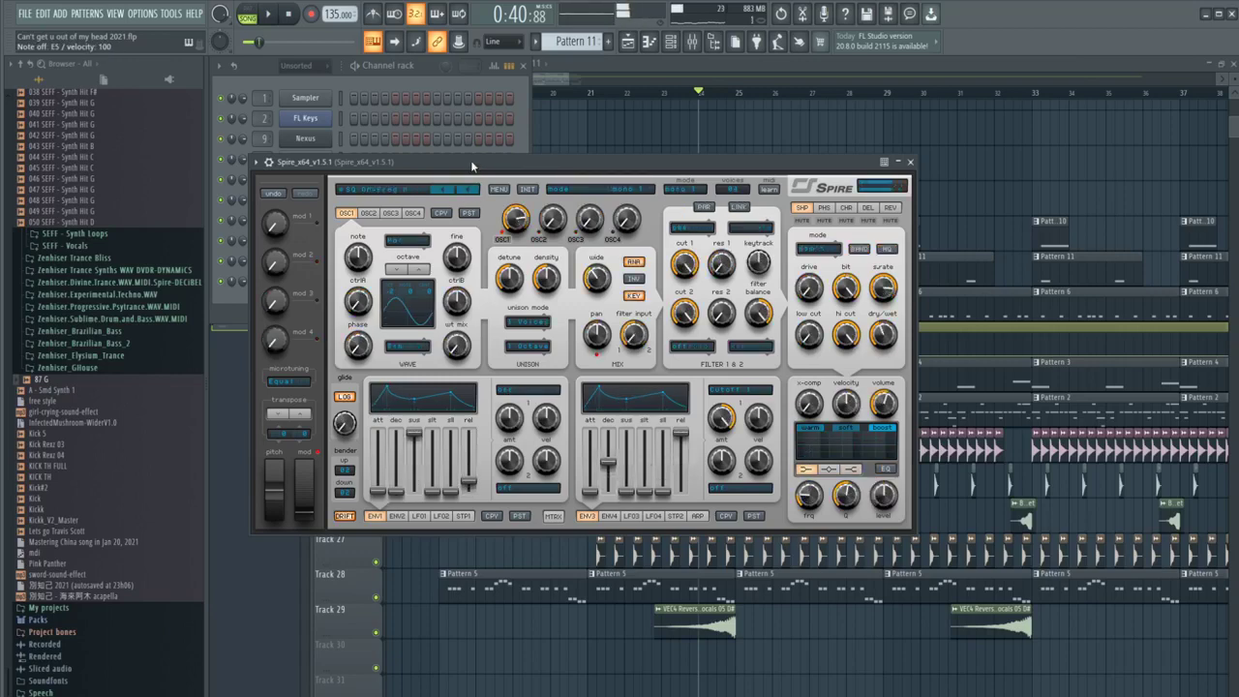
{"action": "key", "text": "e"}
{"action": "left_click", "coordinate": [470, 190]}
{"action": "key", "text": "e"}
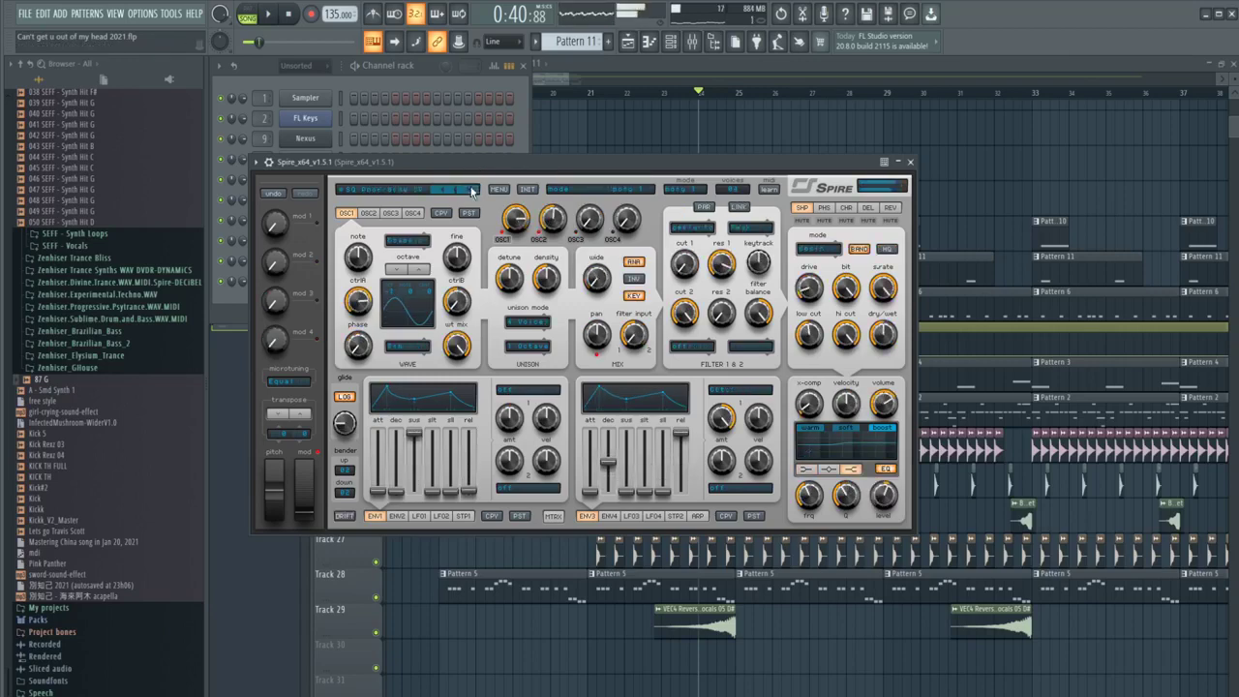
{"action": "key", "text": "e"}
{"action": "left_click", "coordinate": [468, 188]}
{"action": "key", "text": "e"}
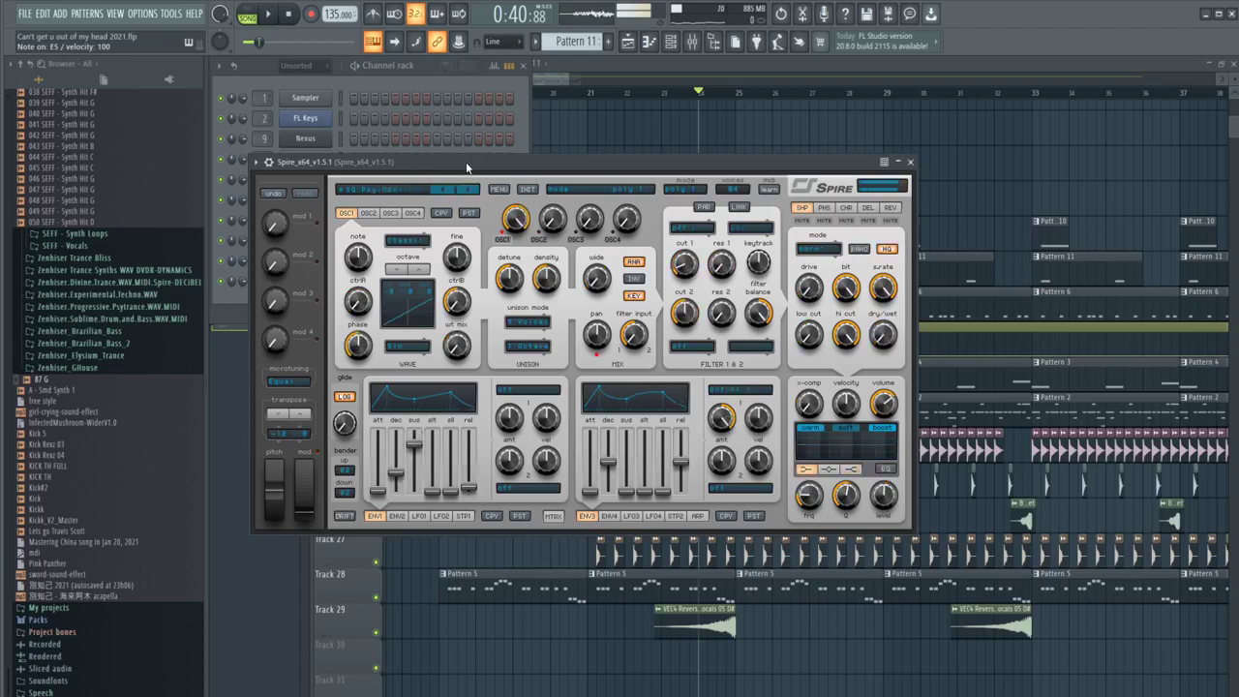
{"action": "left_click", "coordinate": [467, 190]}
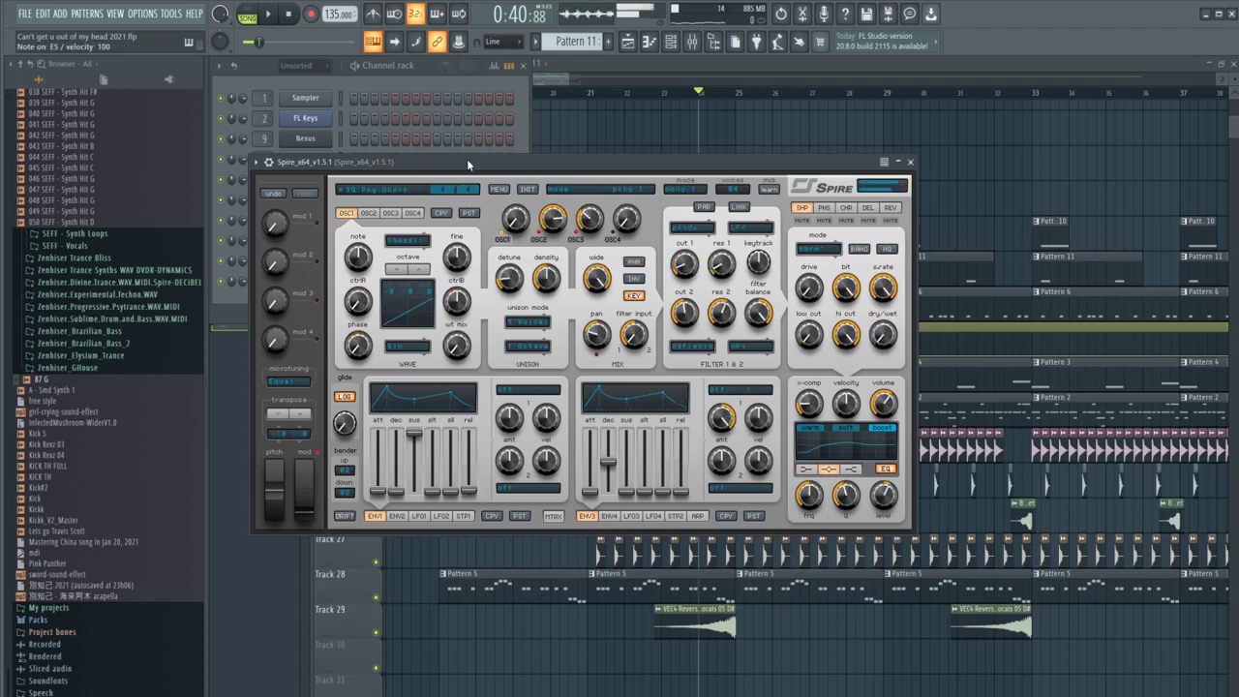
{"action": "left_click", "coordinate": [467, 190]}
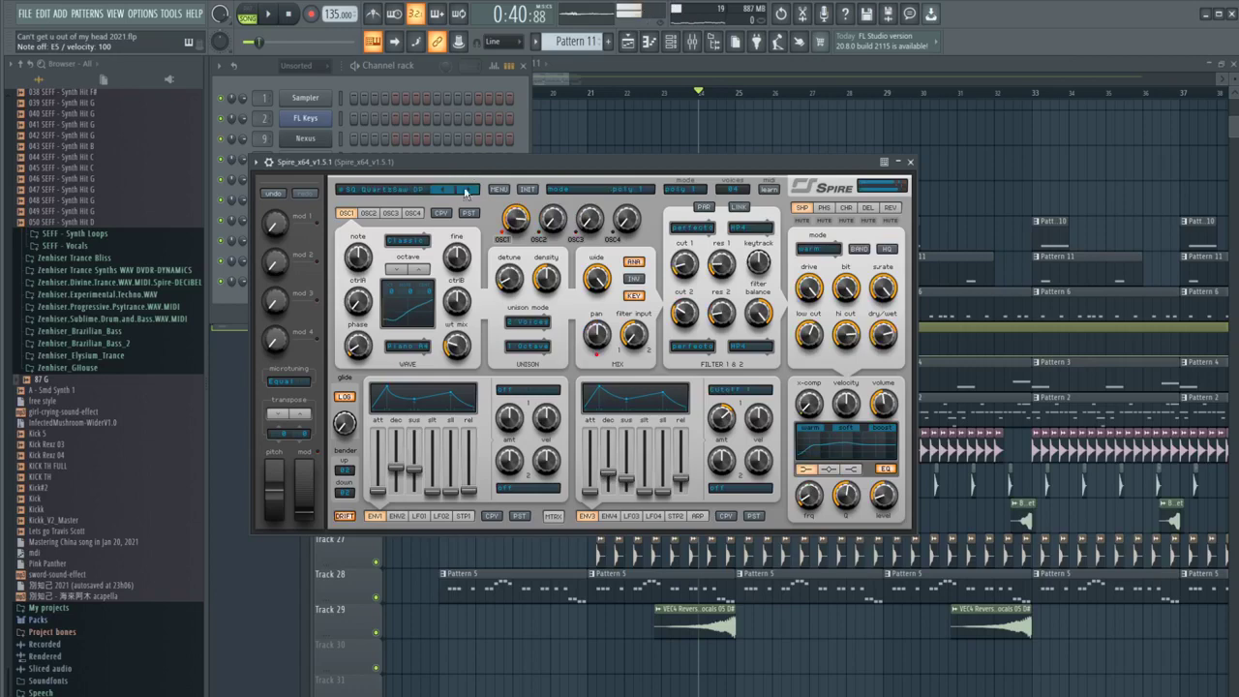
{"action": "left_click", "coordinate": [467, 190]}
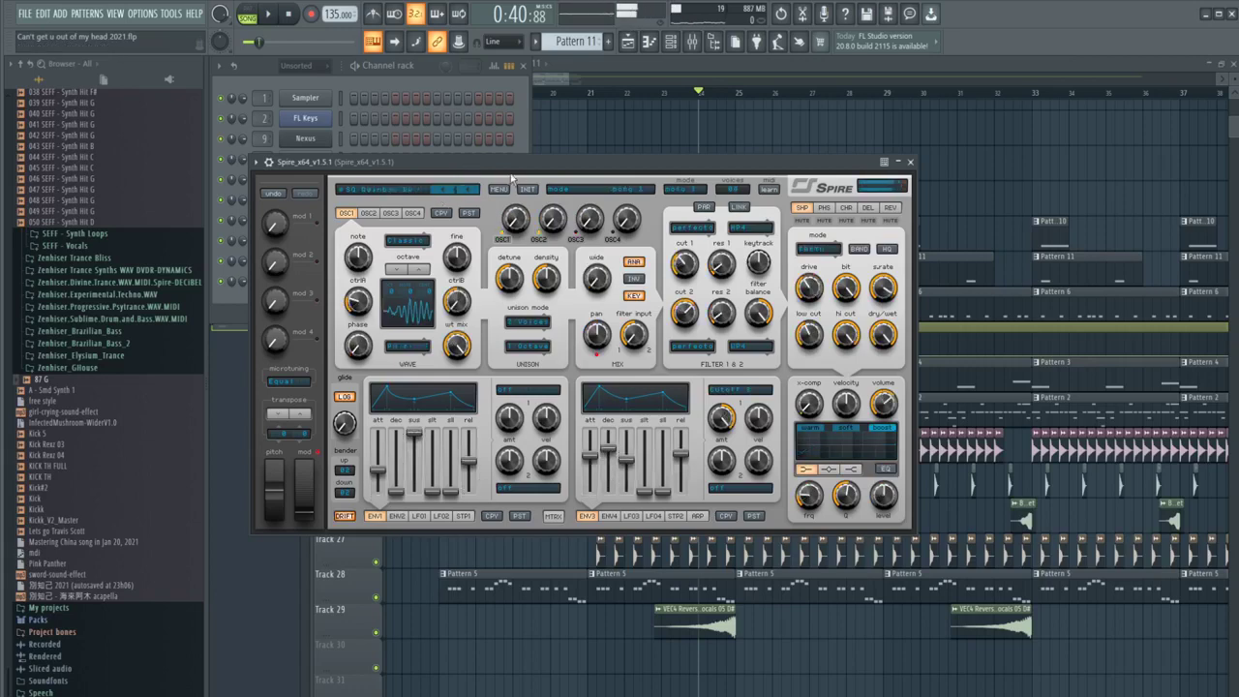
Step: Return to the playlist and play from around bar 24 into the Pattern 10 clip, then stop playback
{"action": "left_click", "coordinate": [593, 143]}
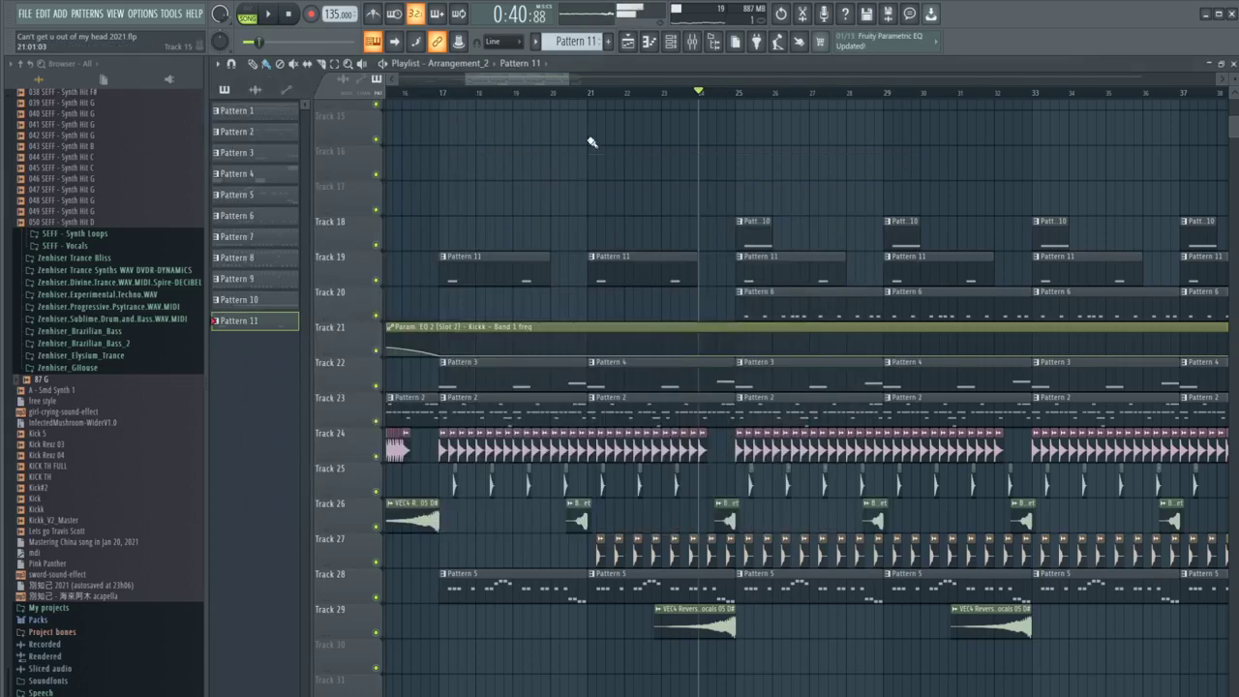
{"action": "key", "text": "space"}
{"action": "scroll", "coordinate": [765, 233], "scroll_direction": "up", "scroll_amount": 2}
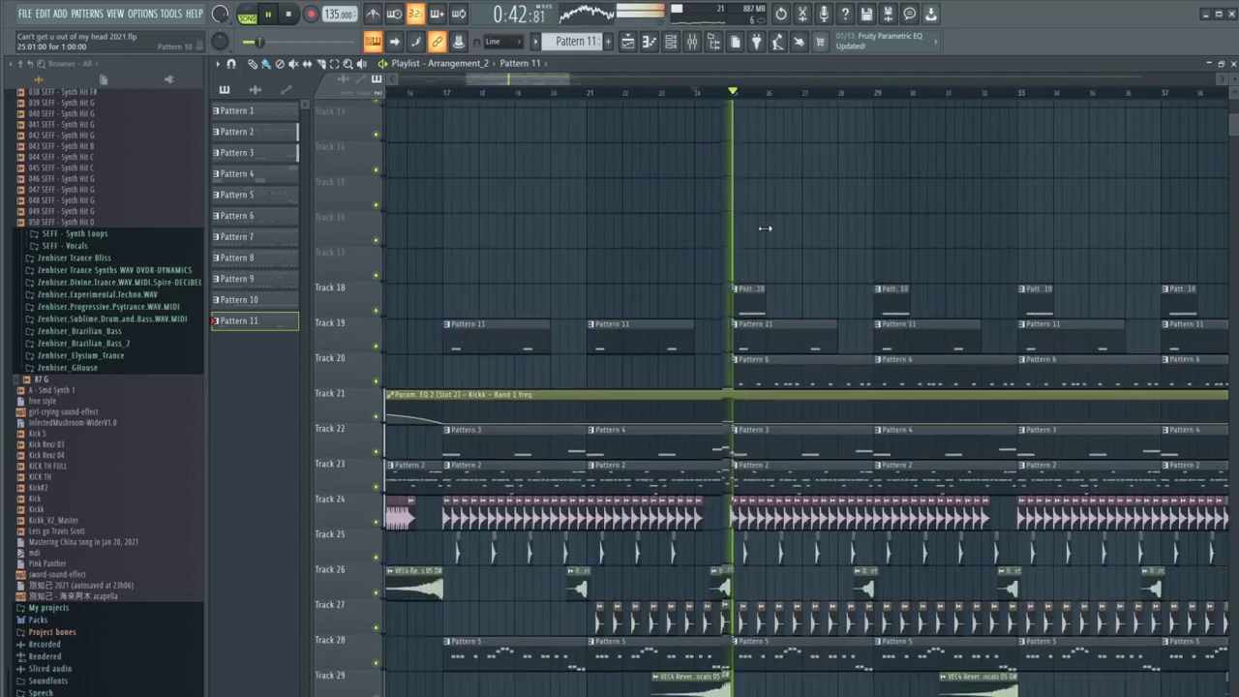
{"action": "key", "text": "space"}
Step: Select Pattern 10, check which channel it plays, and open its Spire-1.5 #2 notes in the piano roll
{"action": "left_click", "coordinate": [670, 40]}
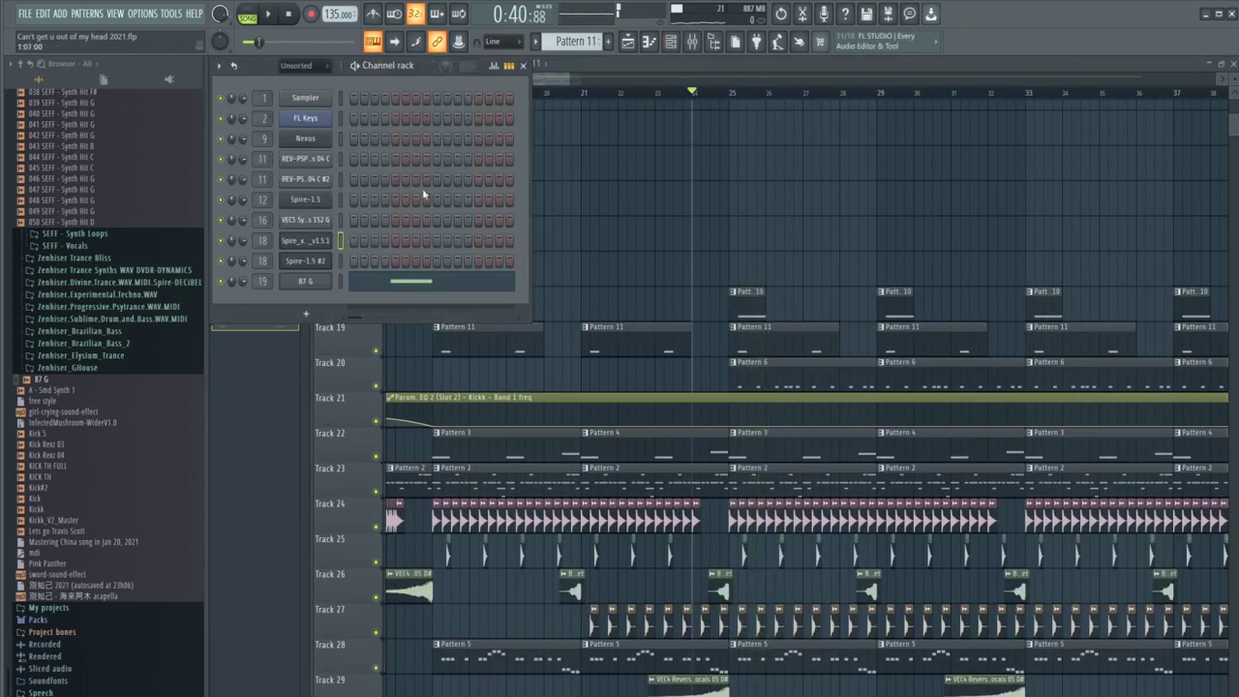
{"action": "left_click", "coordinate": [756, 316]}
{"action": "left_click", "coordinate": [673, 44]}
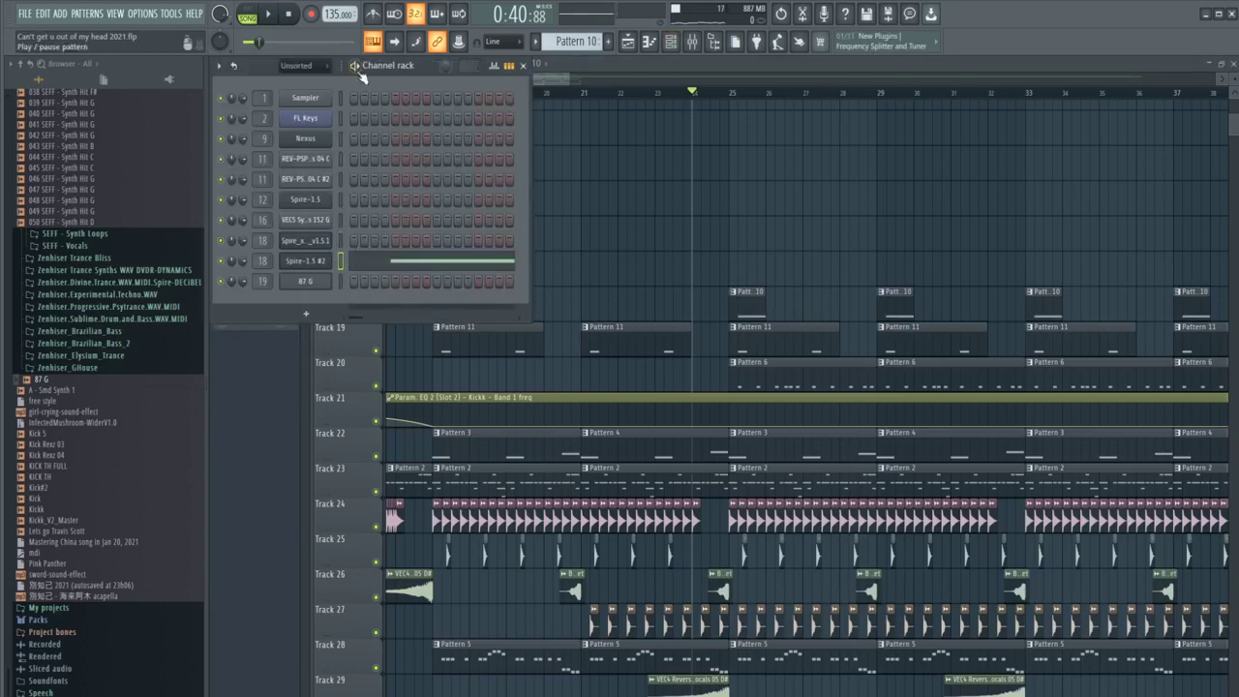
{"action": "left_click", "coordinate": [711, 97]}
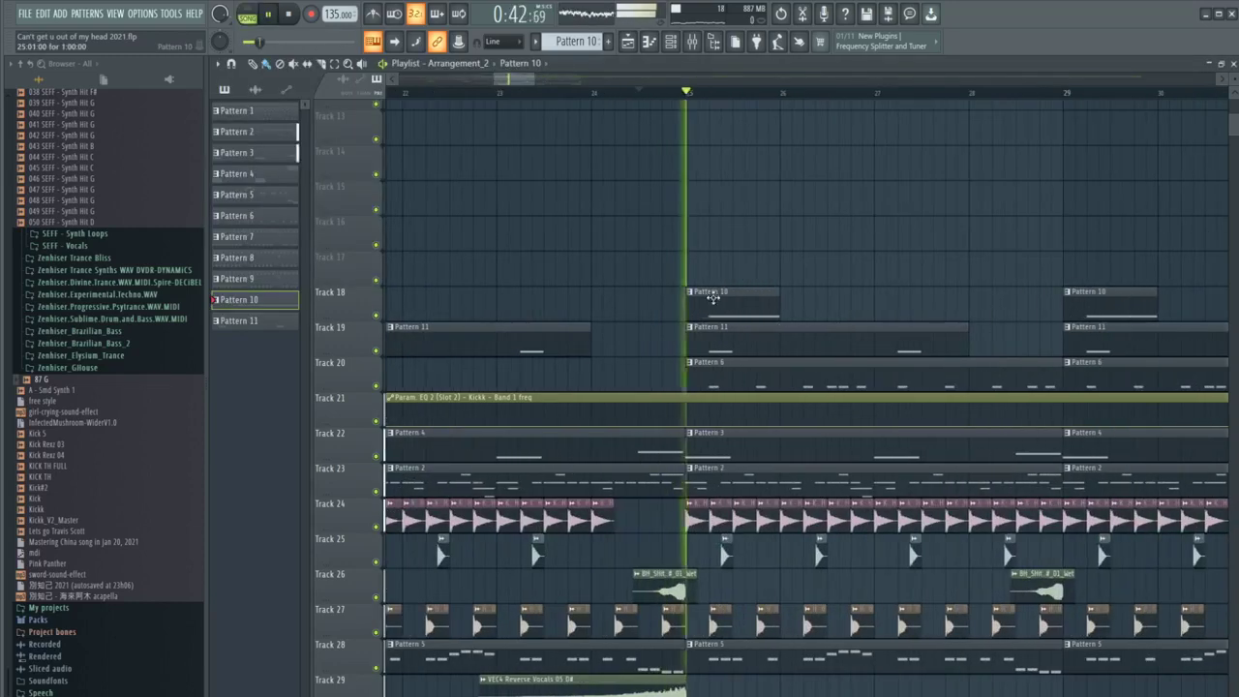
{"action": "double_click", "coordinate": [727, 289]}
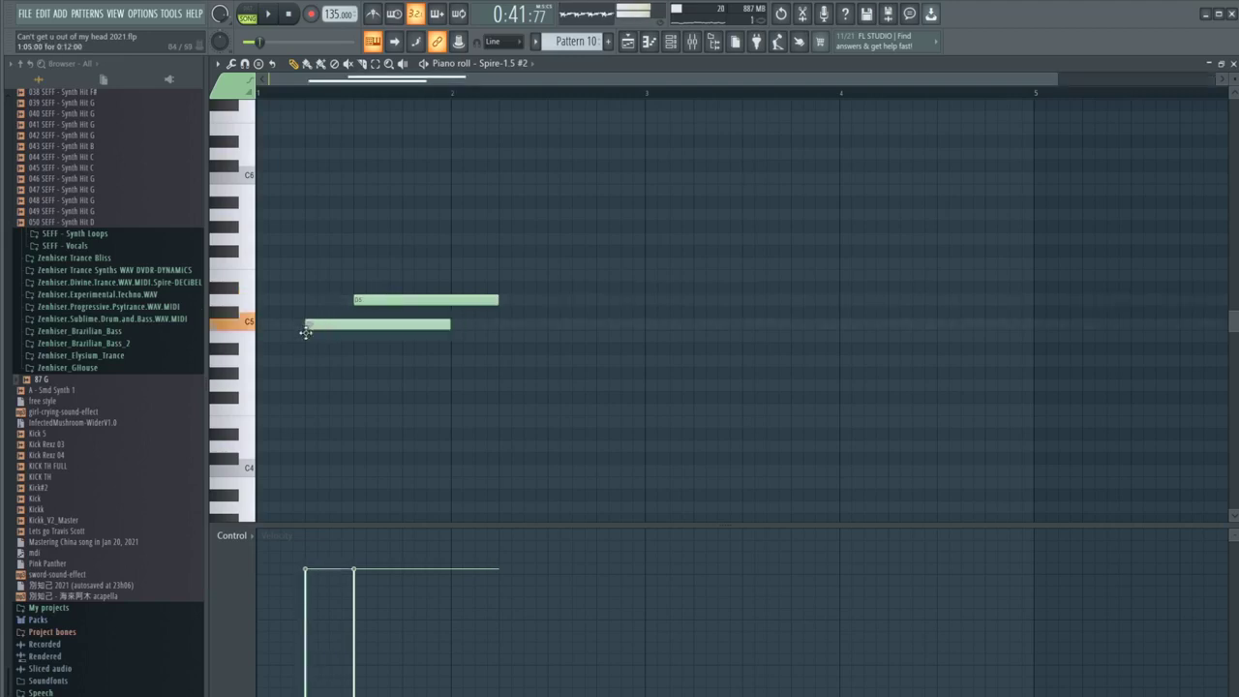
Step: Lower the first note to A4 and shorten it, trim the D5 note to the end of bar 1, and test playback
{"action": "left_click_drag", "start_coordinate": [305, 332], "coordinate": [301, 364]}
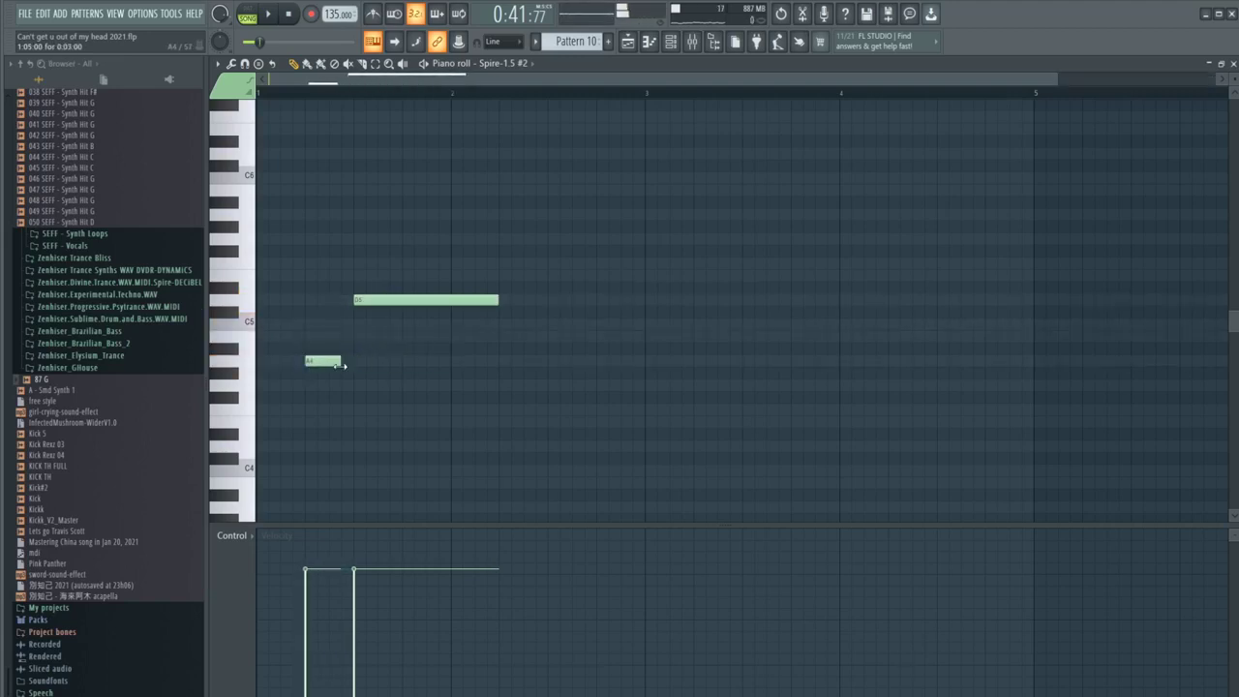
{"action": "left_click_drag", "start_coordinate": [500, 301], "coordinate": [451, 301]}
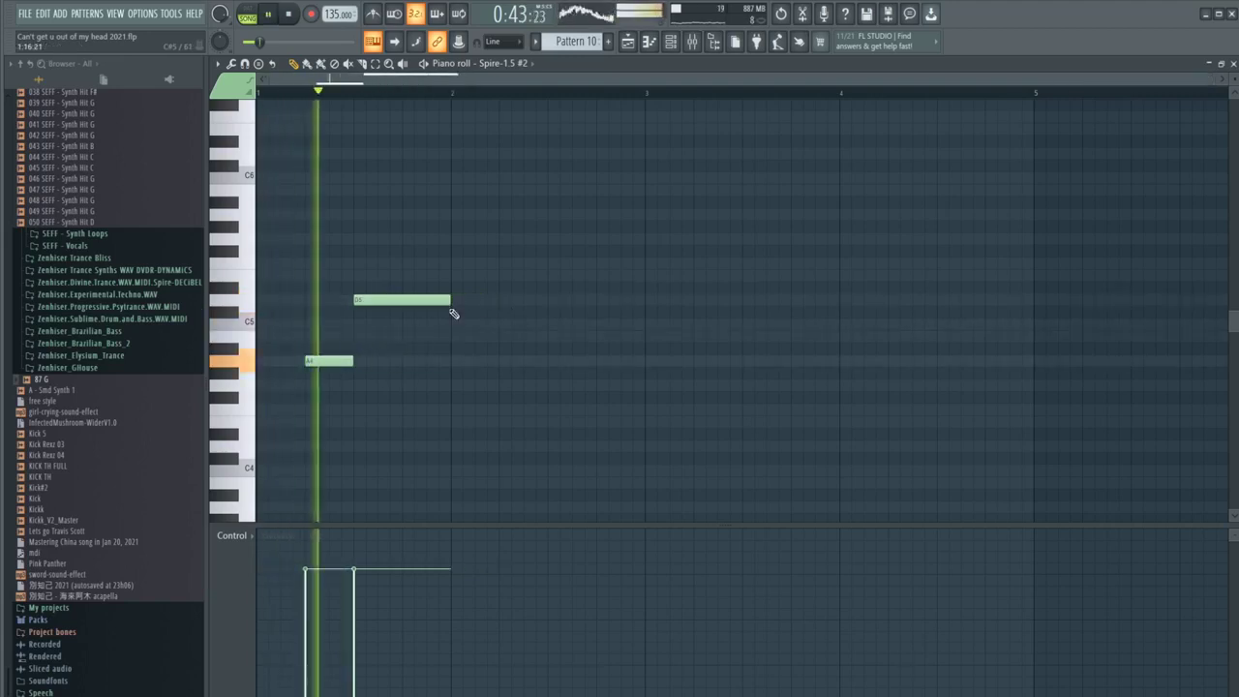
{"action": "key", "text": "space"}
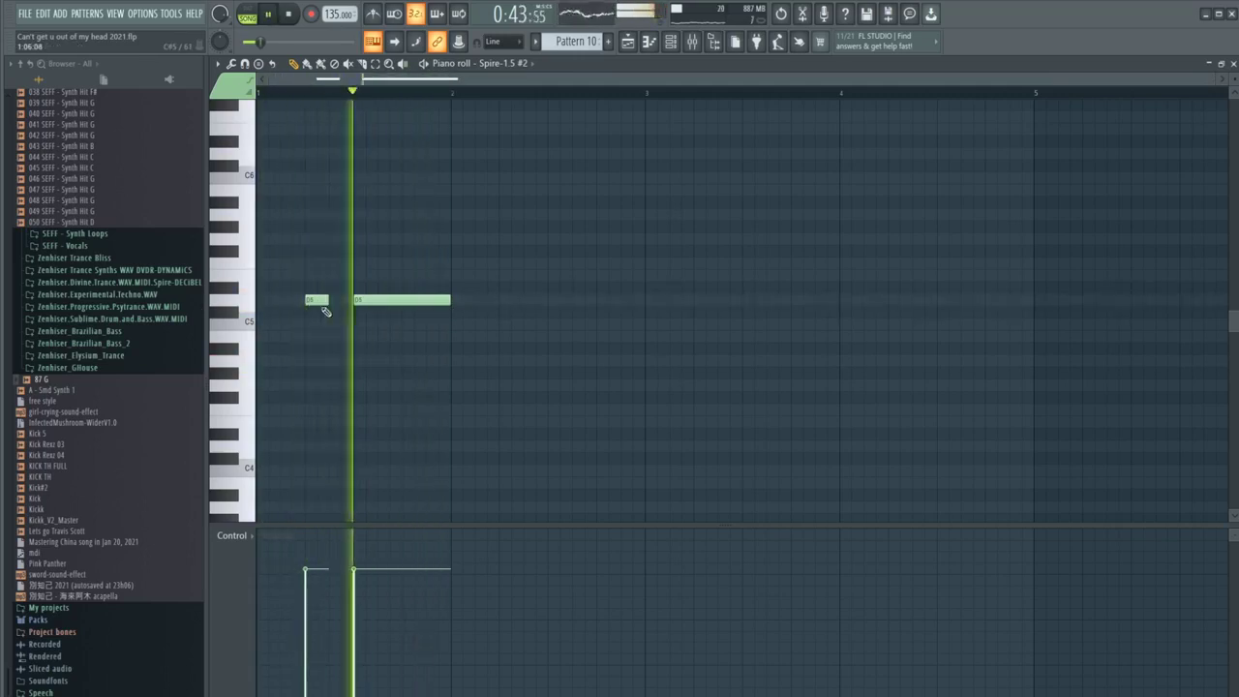
{"action": "key", "text": "space"}
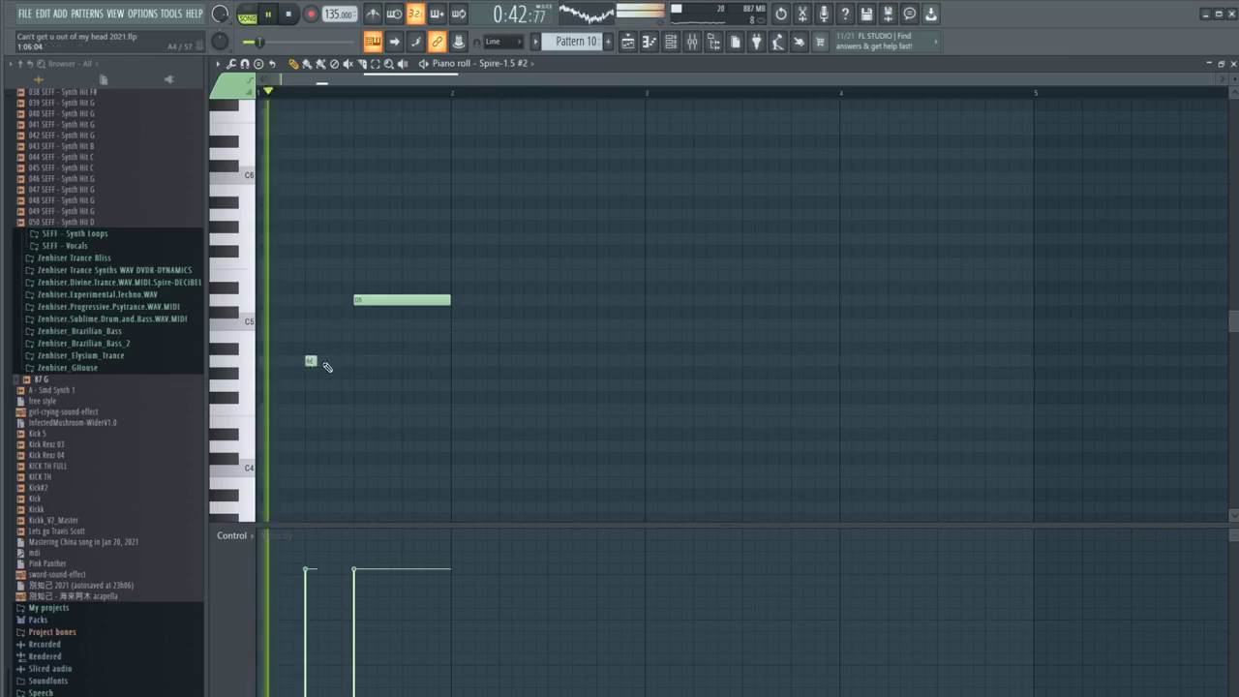
Step: Remove the A4 note, shift the D5 note earlier in bar 1, and add a matching D5 note ending bar 3
{"action": "left_click_drag", "start_coordinate": [372, 300], "coordinate": [359, 301]}
{"action": "key", "text": "space"}
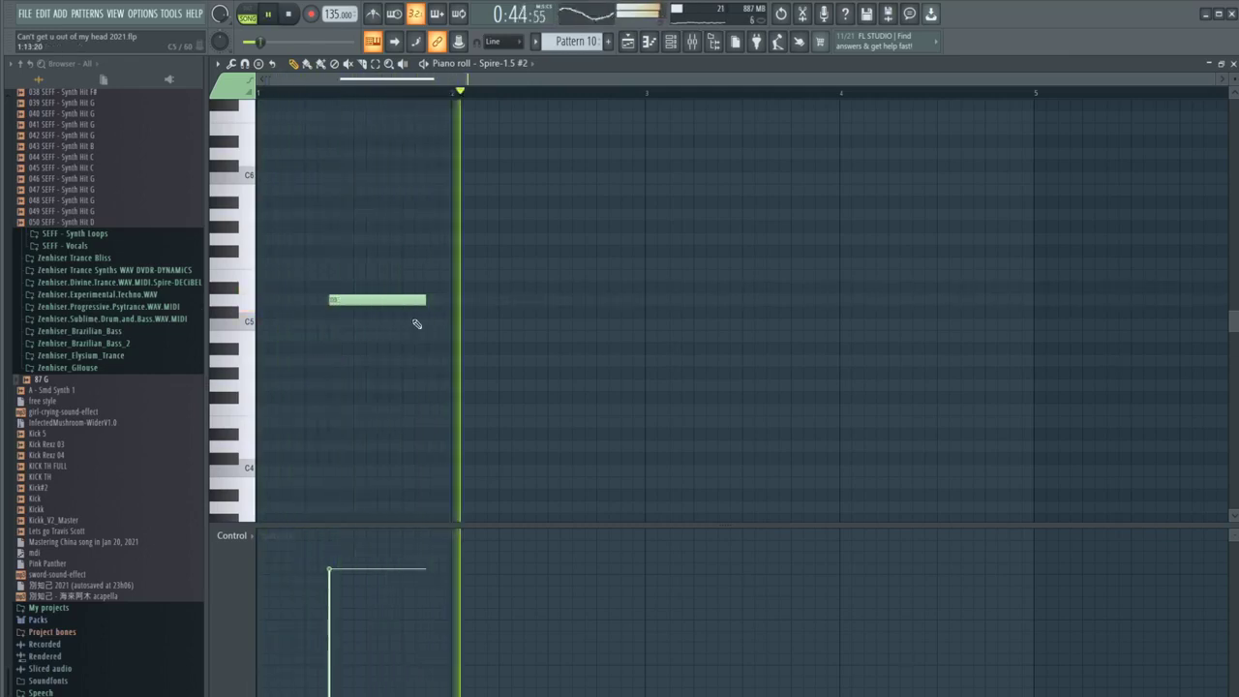
{"action": "left_click", "coordinate": [717, 300]}
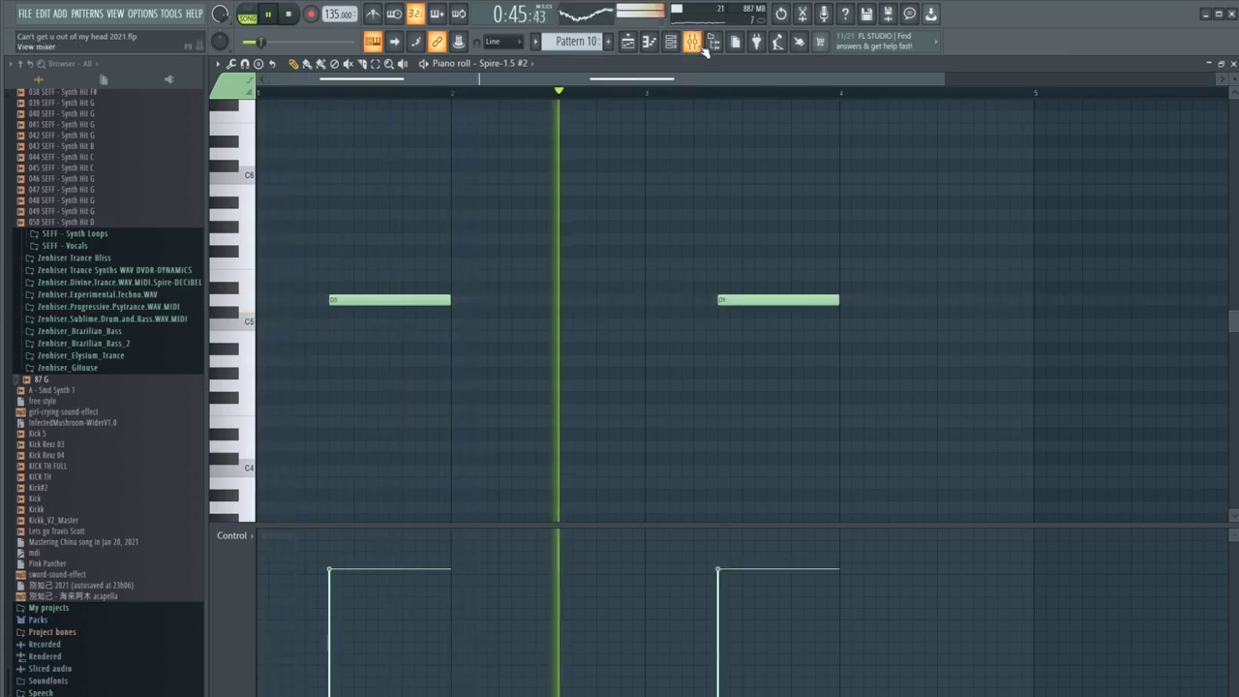
Step: Add Kickstart to effect slot 3 of the Spire_x64_v1.5.1 mixer track and choose its Quick Chain curve
{"action": "key", "text": "F9"}
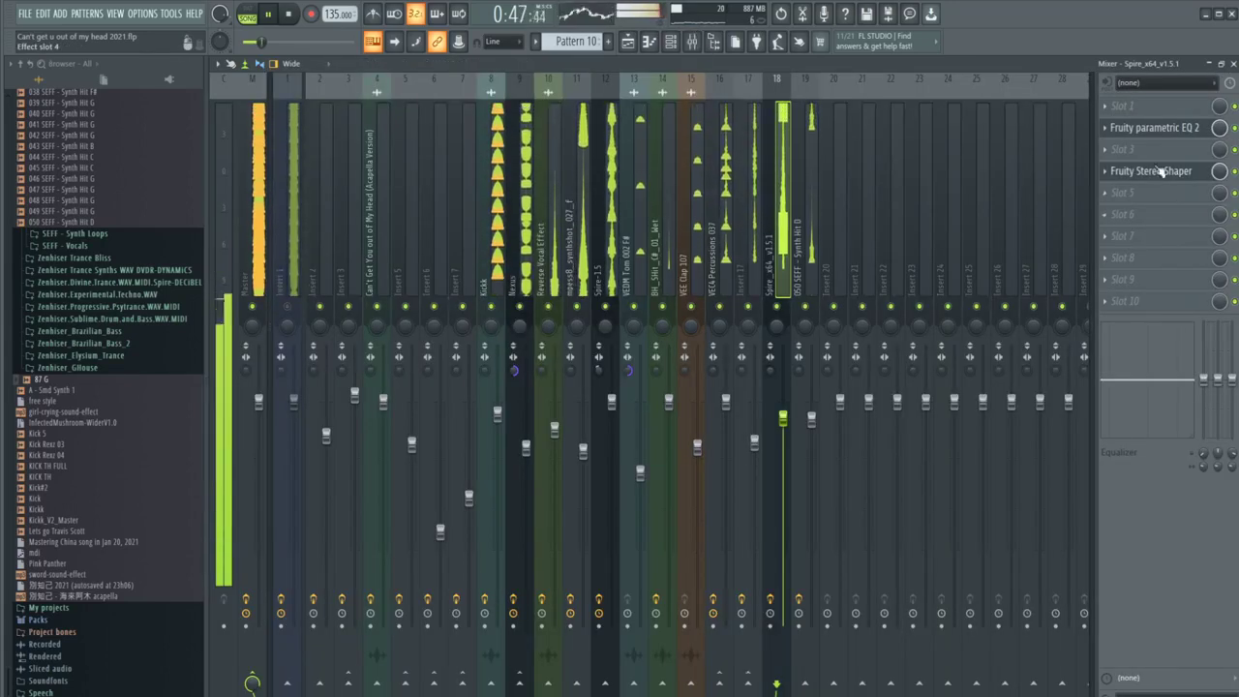
{"action": "left_click", "coordinate": [1123, 149]}
{"action": "mouse_move", "coordinate": [1115, 167]}
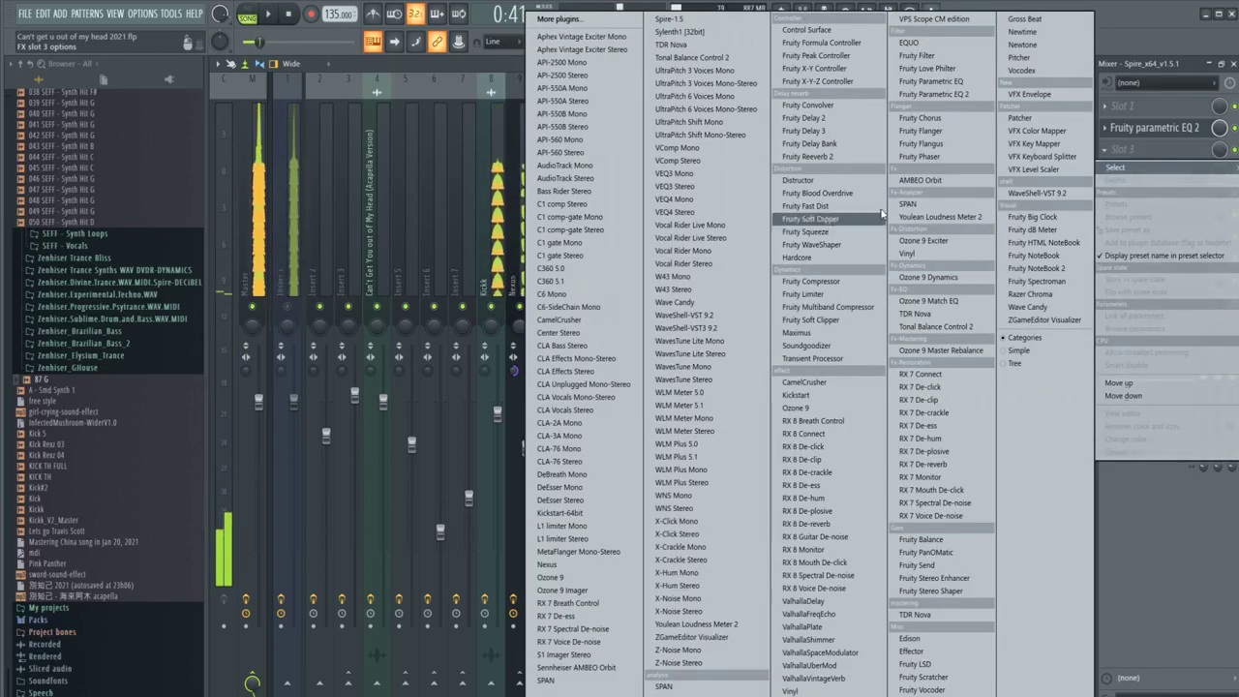
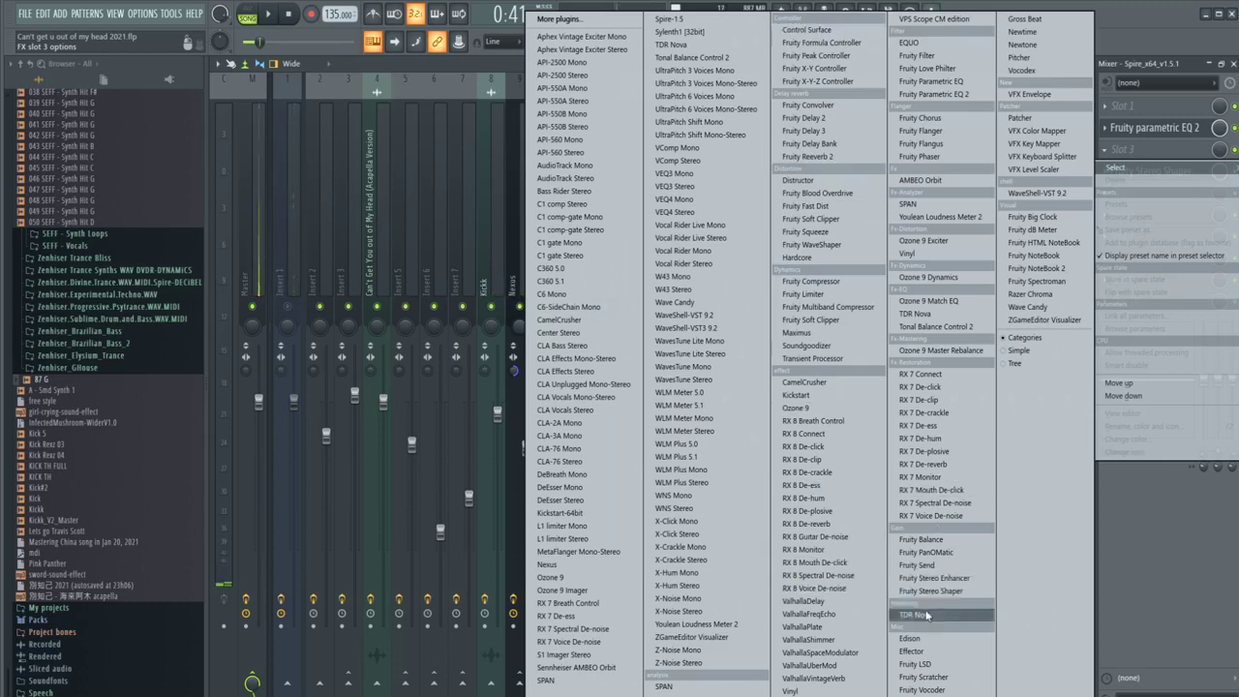
{"action": "left_click", "coordinate": [797, 395]}
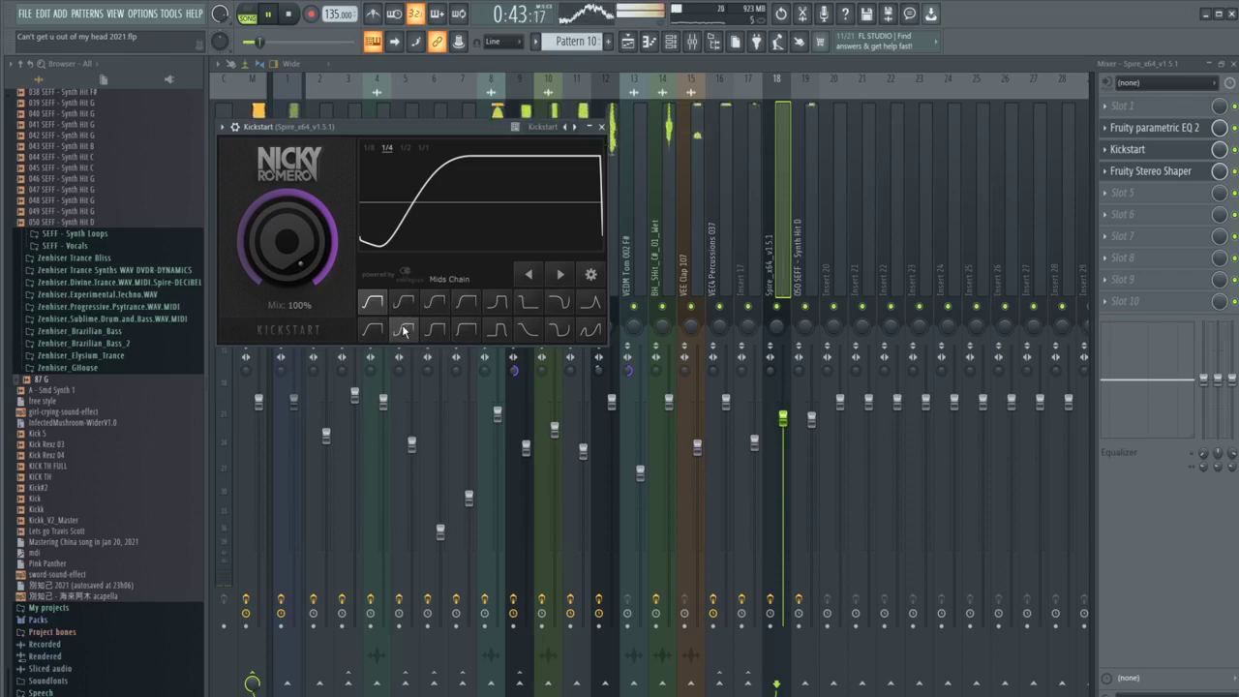
{"action": "left_click", "coordinate": [380, 330]}
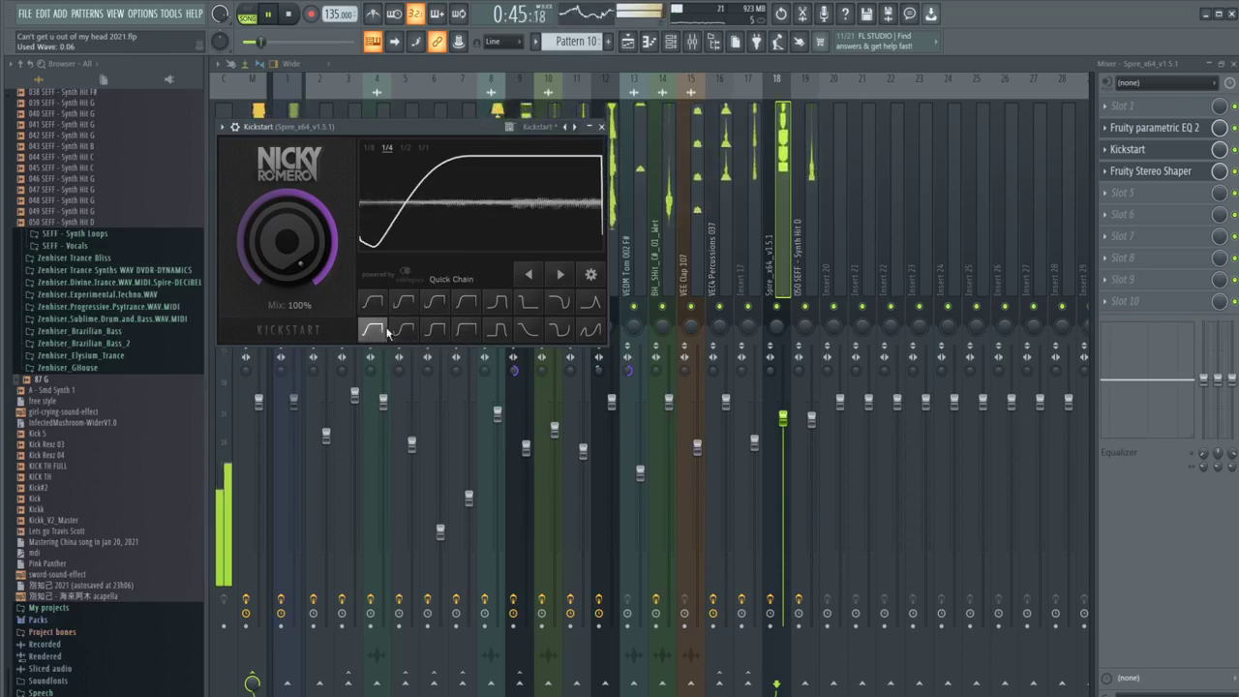
Step: Return to the playlist, collapse the Zenhiser The Art Of Psytrance folder, and expand KSHMR SAMPLE PACK in the sample library
{"action": "key", "text": "F5"}
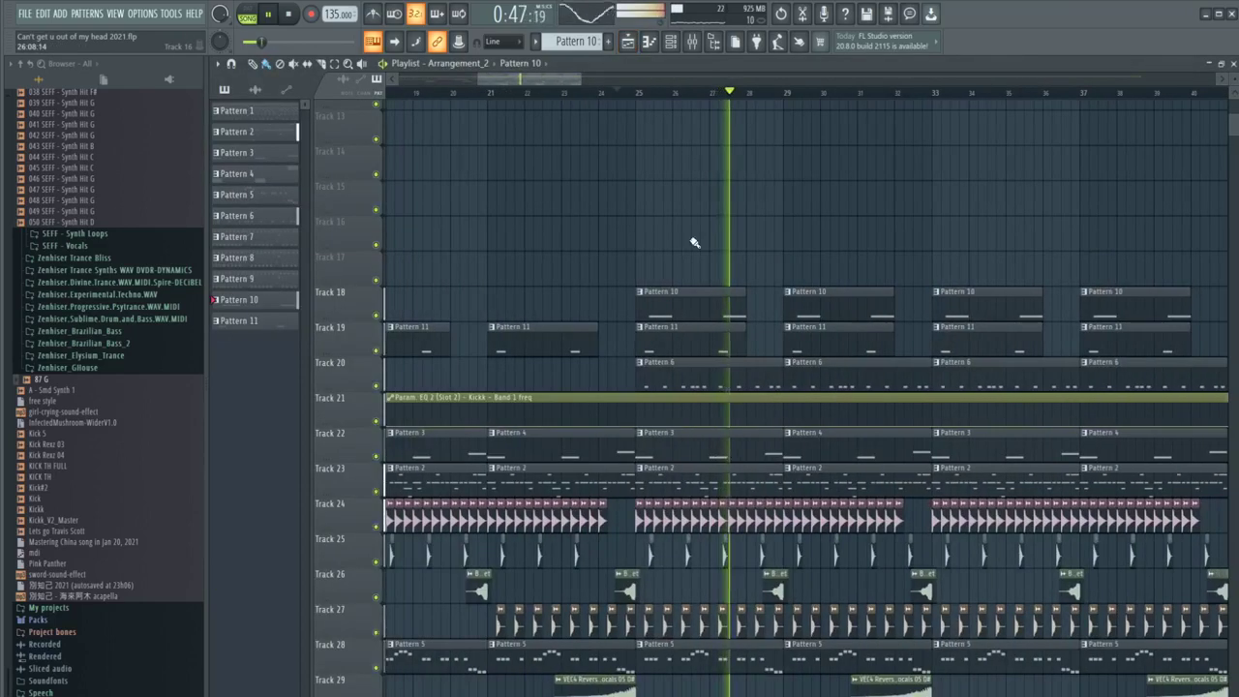
{"action": "scroll", "coordinate": [692, 258], "scroll_direction": "down", "scroll_amount": 4}
{"action": "scroll", "coordinate": [116, 345], "scroll_direction": "up", "scroll_amount": 20}
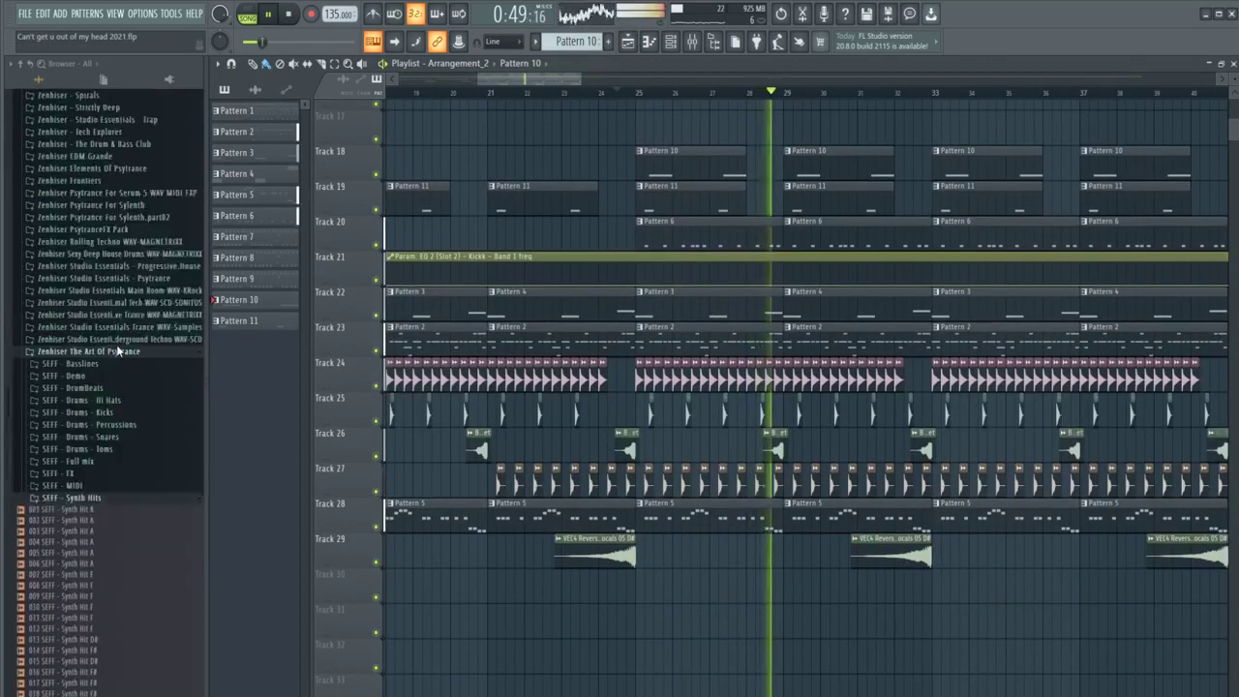
{"action": "left_click", "coordinate": [117, 350]}
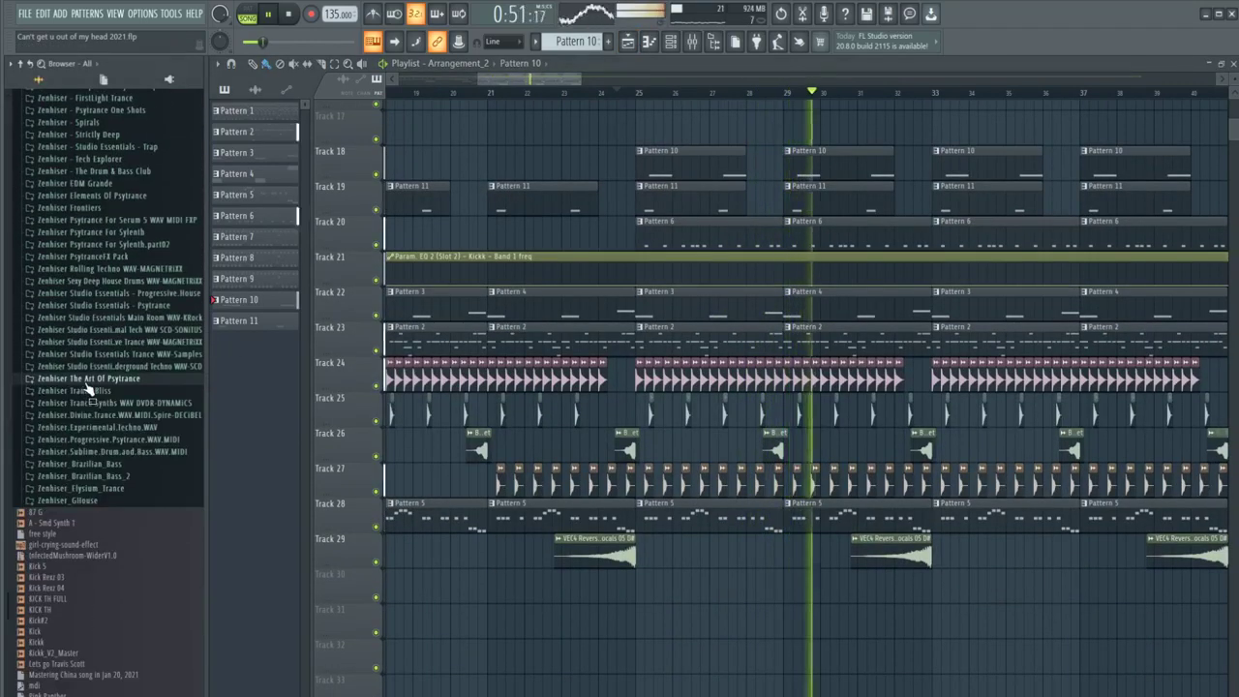
{"action": "scroll", "coordinate": [89, 387], "scroll_direction": "up", "scroll_amount": 8}
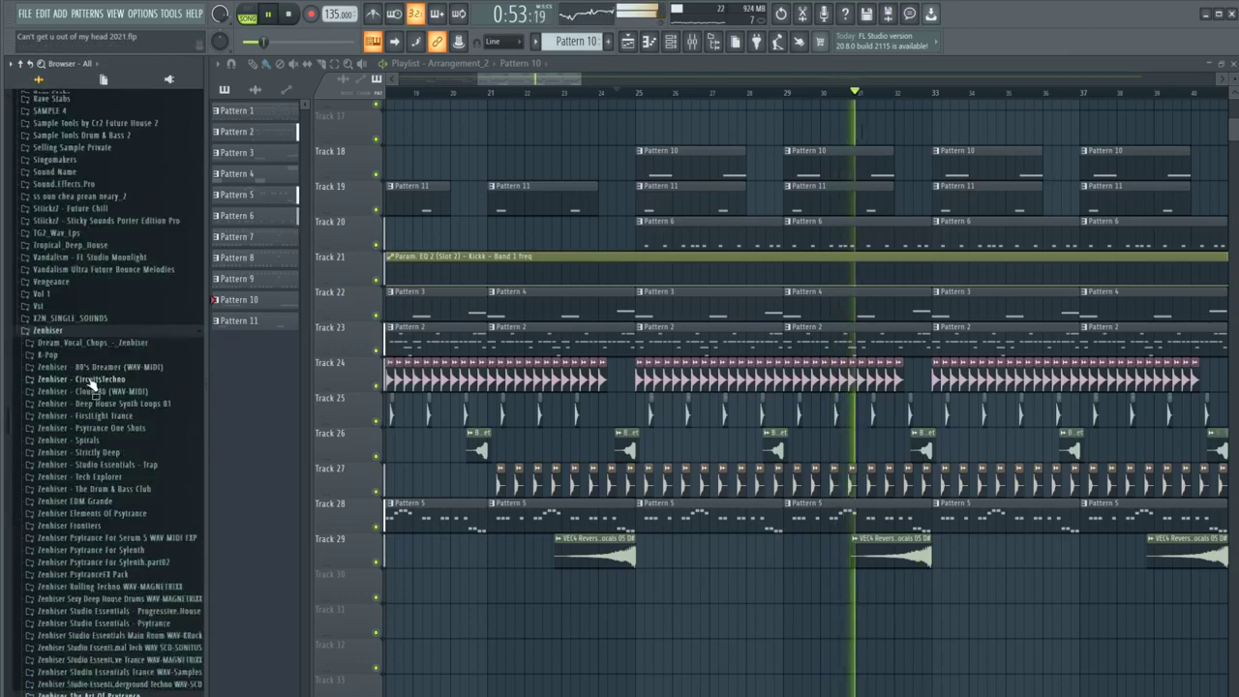
{"action": "scroll", "coordinate": [91, 378], "scroll_direction": "up", "scroll_amount": 10}
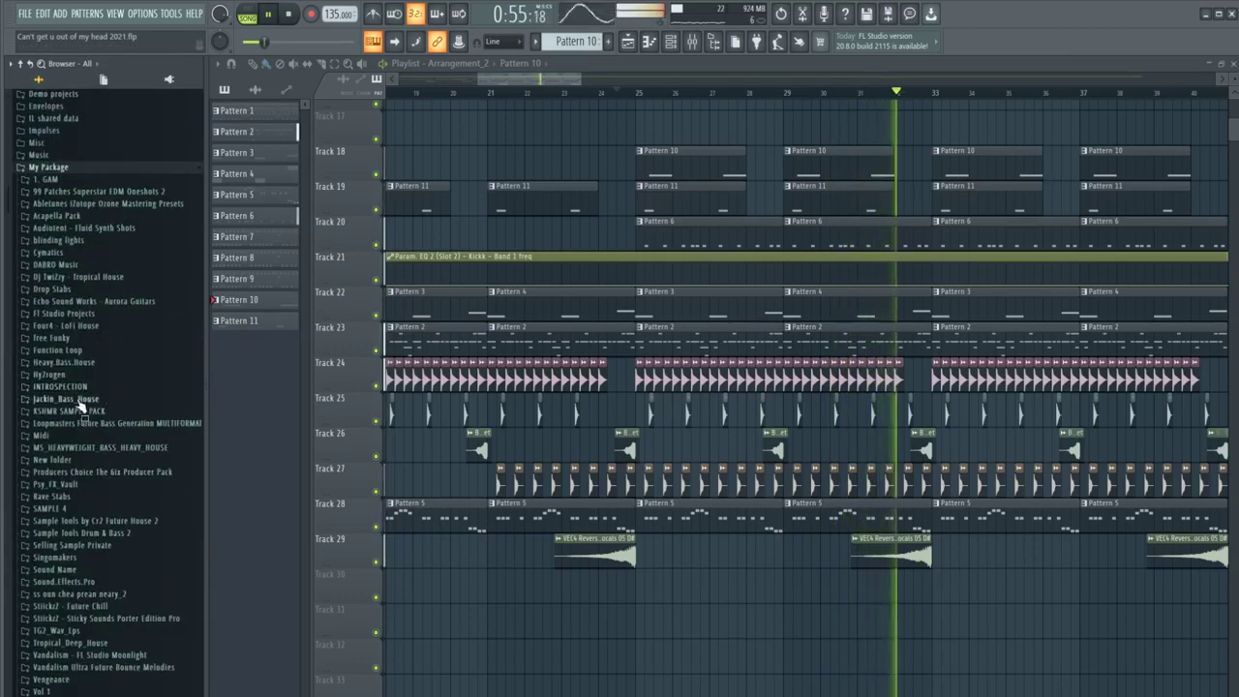
{"action": "left_click", "coordinate": [80, 411]}
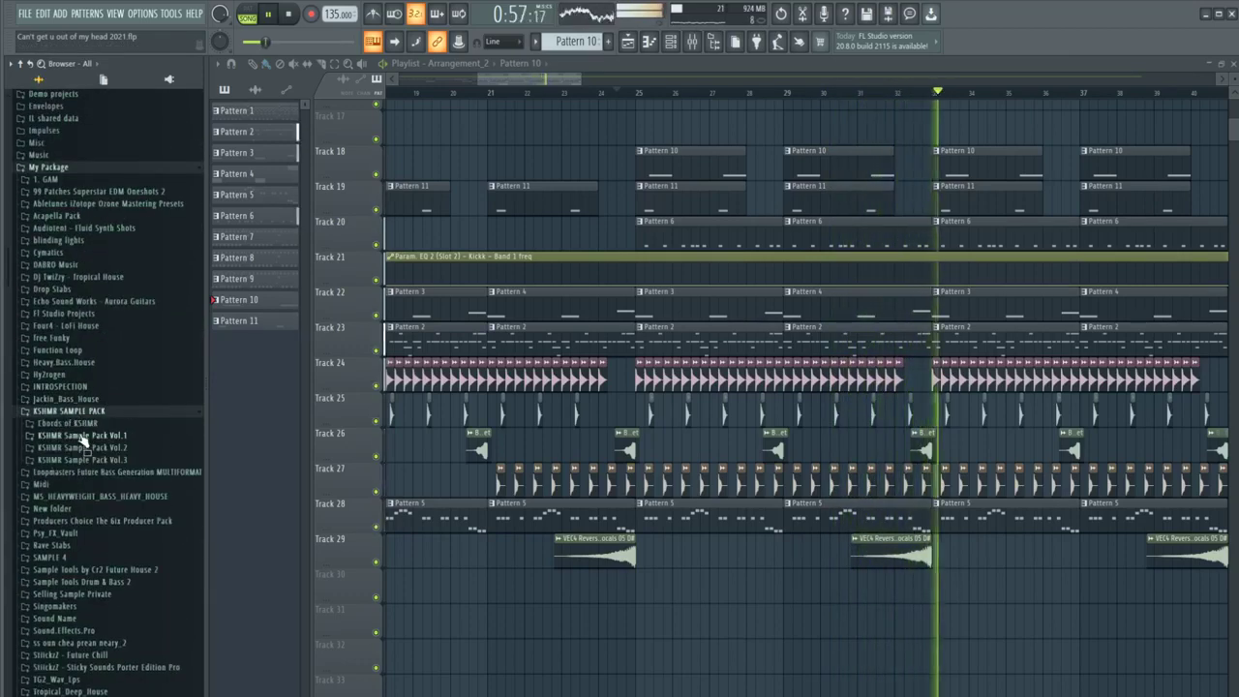
Step: Switch to the Facebook Live Producer page and give the two newest comments a Care reaction
{"action": "key", "text": "alt+Tab"}
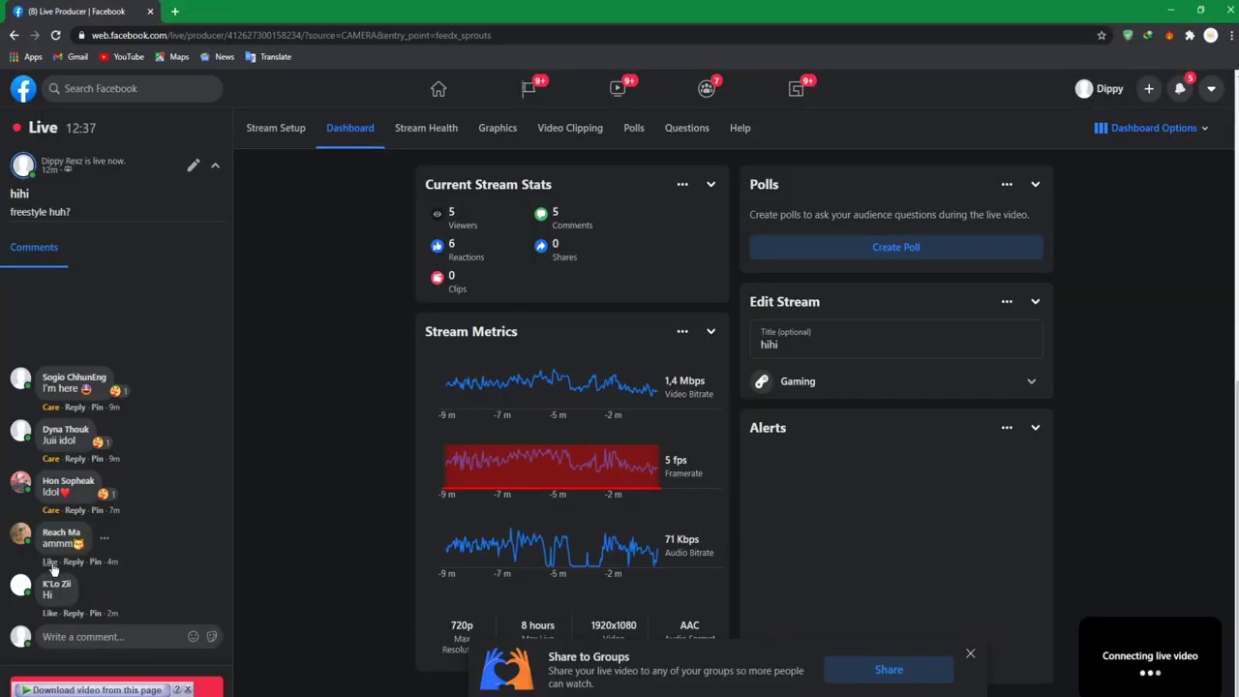
{"action": "mouse_move", "coordinate": [53, 567]}
{"action": "left_click", "coordinate": [102, 533]}
{"action": "mouse_move", "coordinate": [49, 618]}
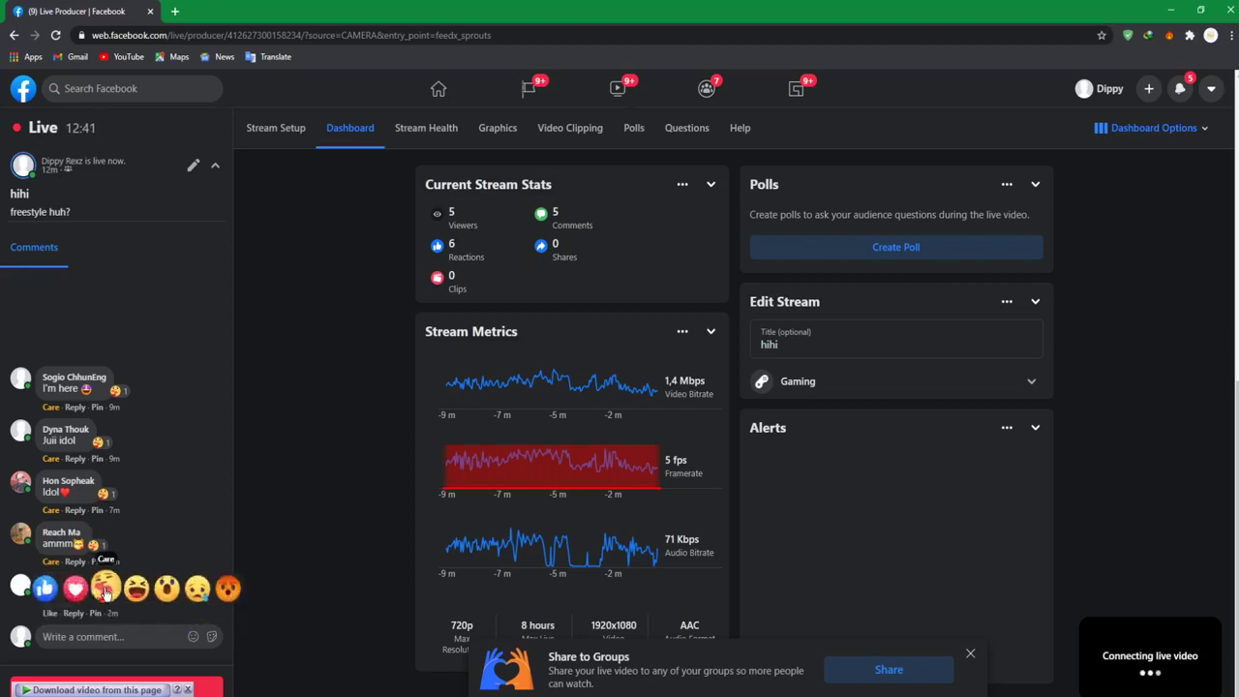
{"action": "left_click", "coordinate": [105, 589]}
Step: Check the Facebook notifications and return to the FL Studio project
{"action": "left_click", "coordinate": [1180, 90]}
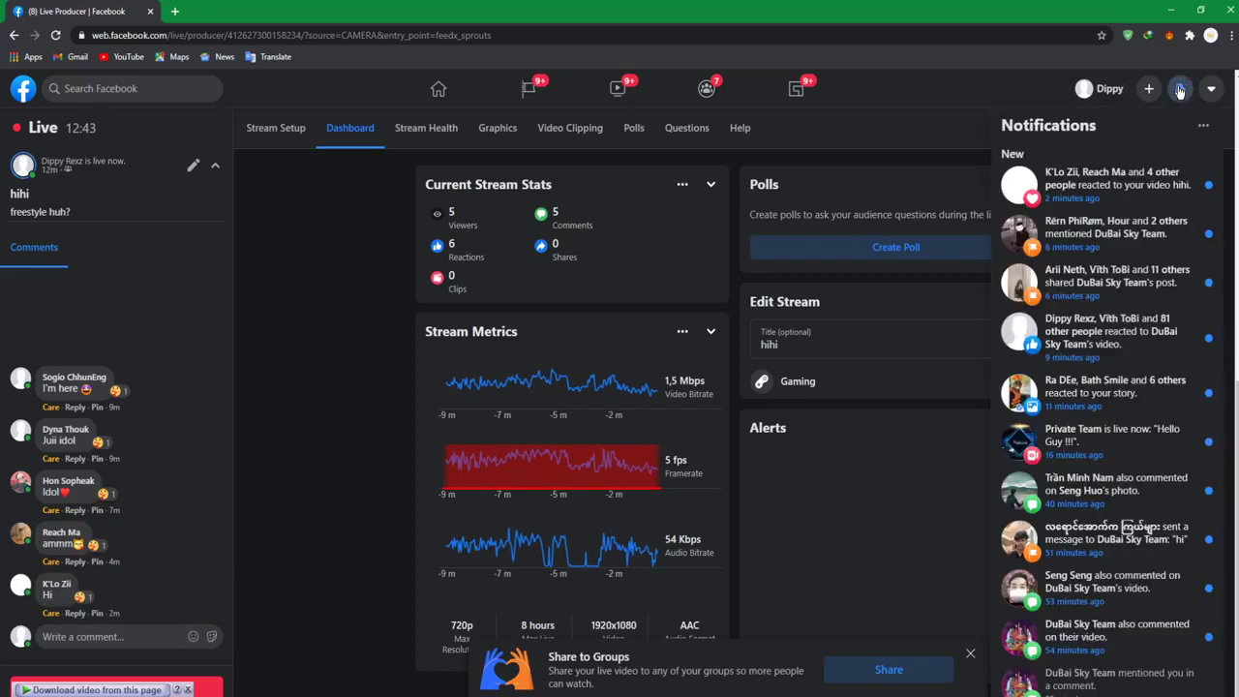
{"action": "left_click", "coordinate": [1179, 91]}
{"action": "left_click", "coordinate": [1171, 11]}
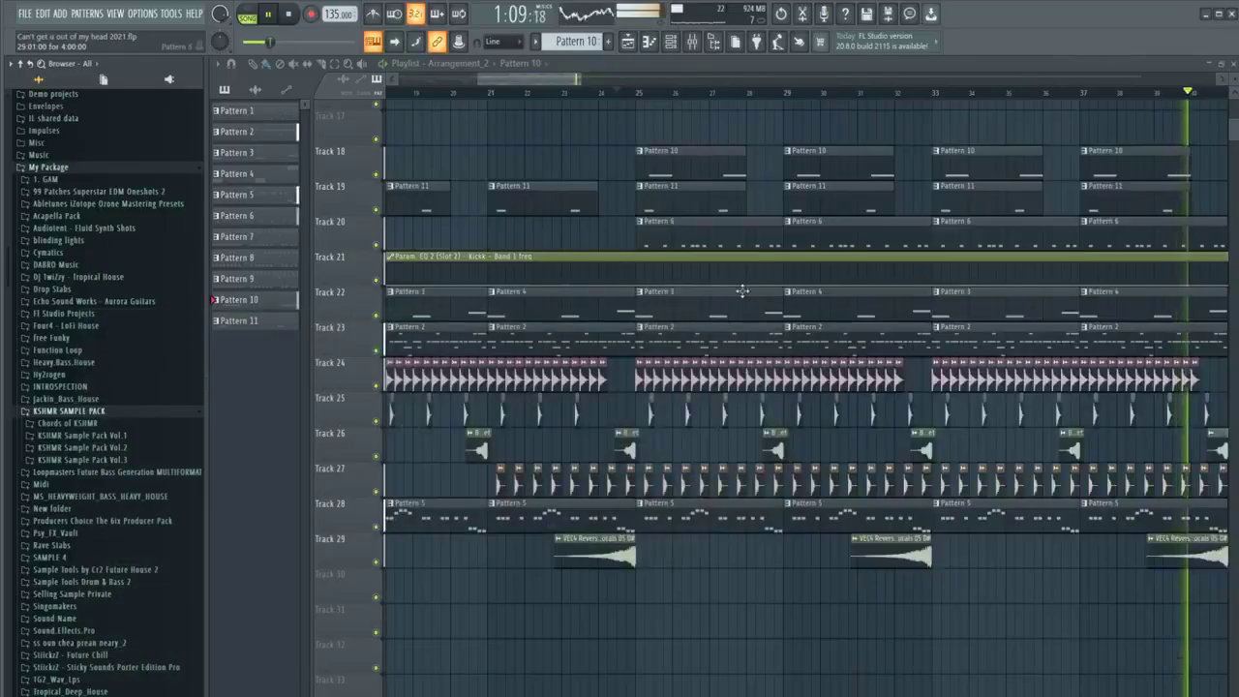
Step: Replay the arrangement from around bar 24 and slightly lower the volume of the Spire_x64_v1.5.1 mixer track
{"action": "scroll", "coordinate": [741, 290], "scroll_direction": "down", "scroll_amount": 3}
{"action": "scroll", "coordinate": [934, 243], "scroll_direction": "up", "scroll_amount": 4}
{"action": "scroll", "coordinate": [606, 147], "scroll_direction": "down", "scroll_amount": 3}
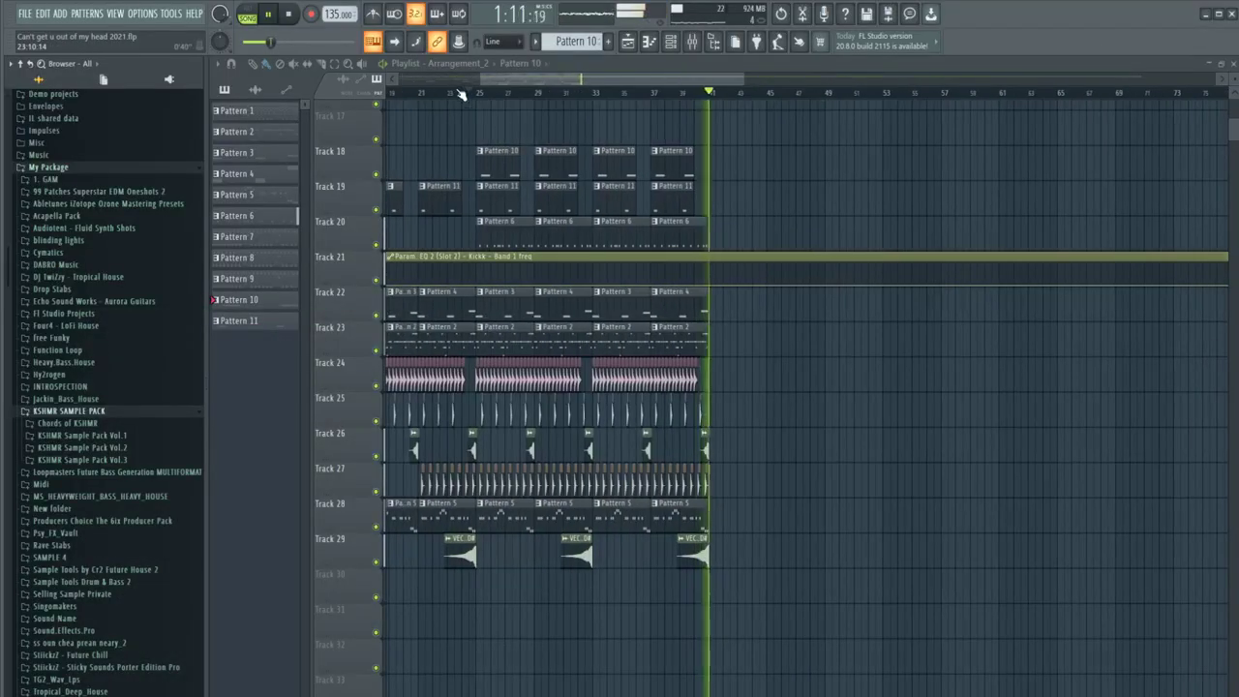
{"action": "left_click", "coordinate": [462, 94]}
{"action": "scroll", "coordinate": [462, 93], "scroll_direction": "up", "scroll_amount": 5}
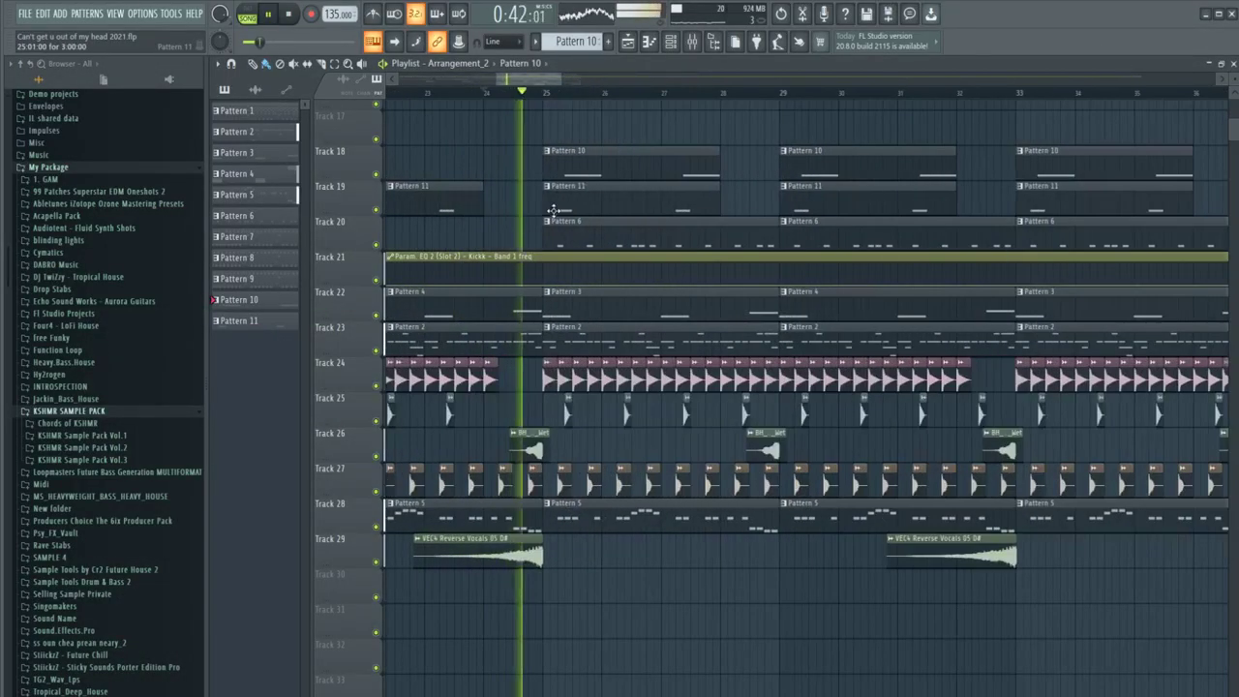
{"action": "scroll", "coordinate": [552, 210], "scroll_direction": "down", "scroll_amount": 4}
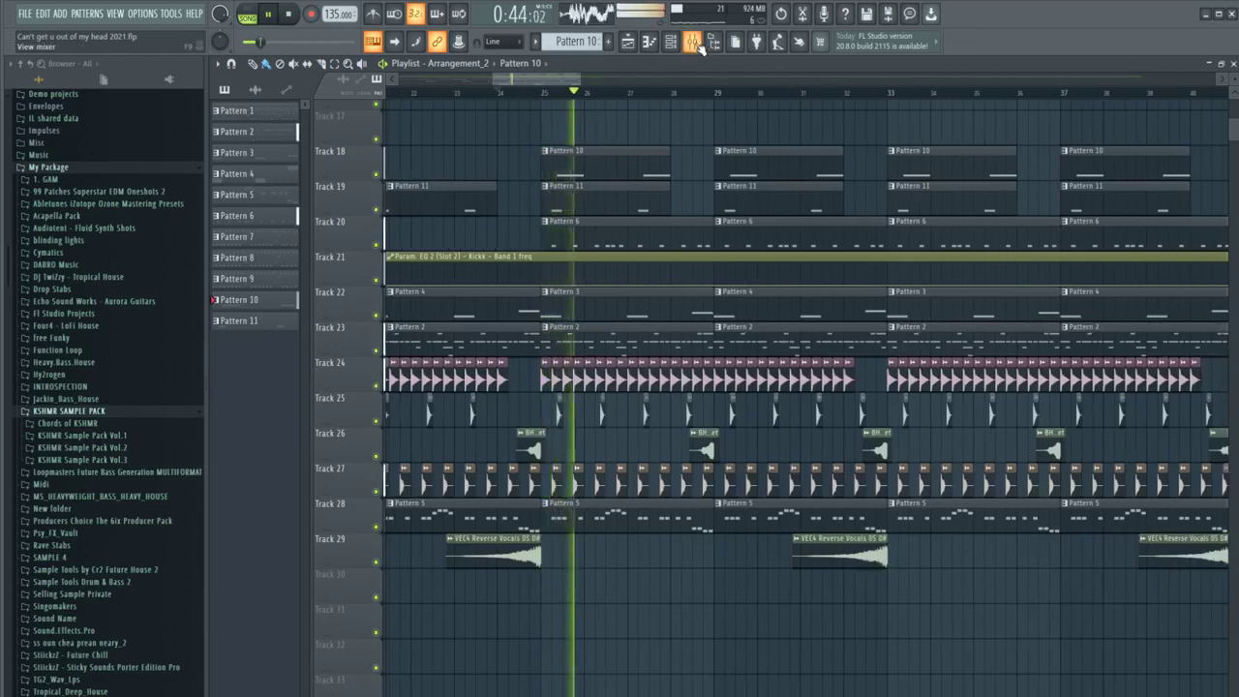
{"action": "left_click", "coordinate": [693, 41]}
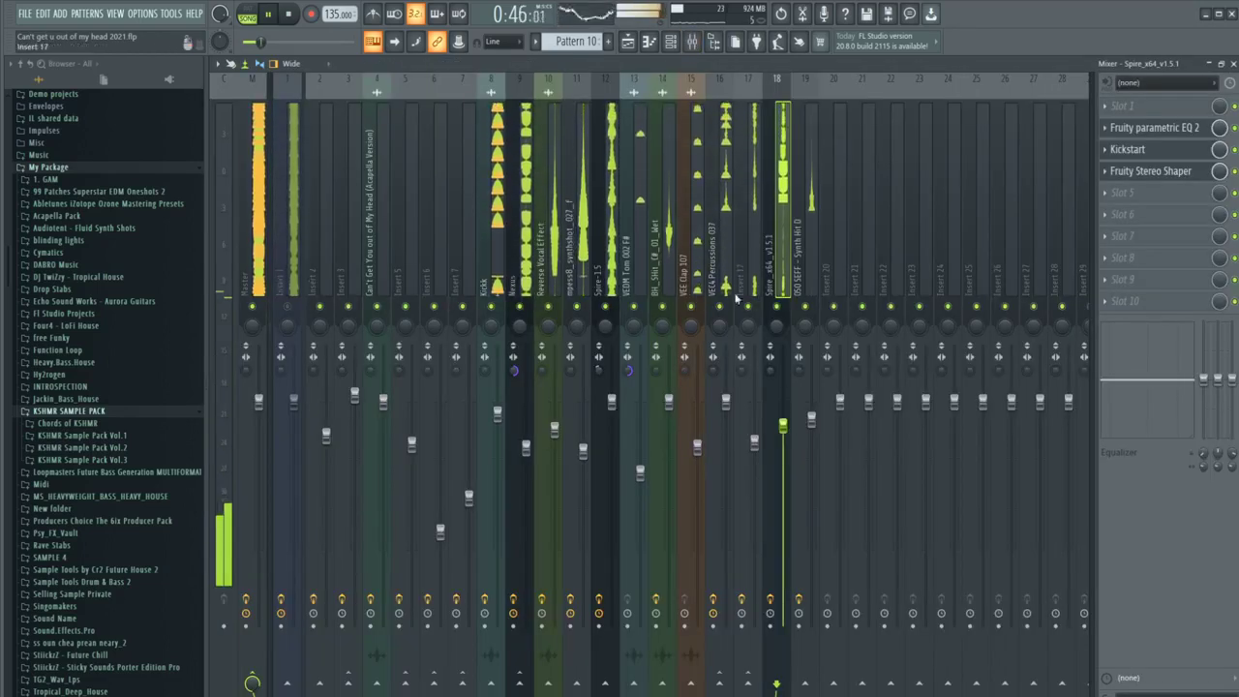
{"action": "key", "text": "F9"}
Step: Stop playback and look through the Selling Sample Private, Sample Tools by Cr2 Future House 2 and SAMPLE 4 folders for samples
{"action": "scroll", "coordinate": [140, 470], "scroll_direction": "down", "scroll_amount": 3}
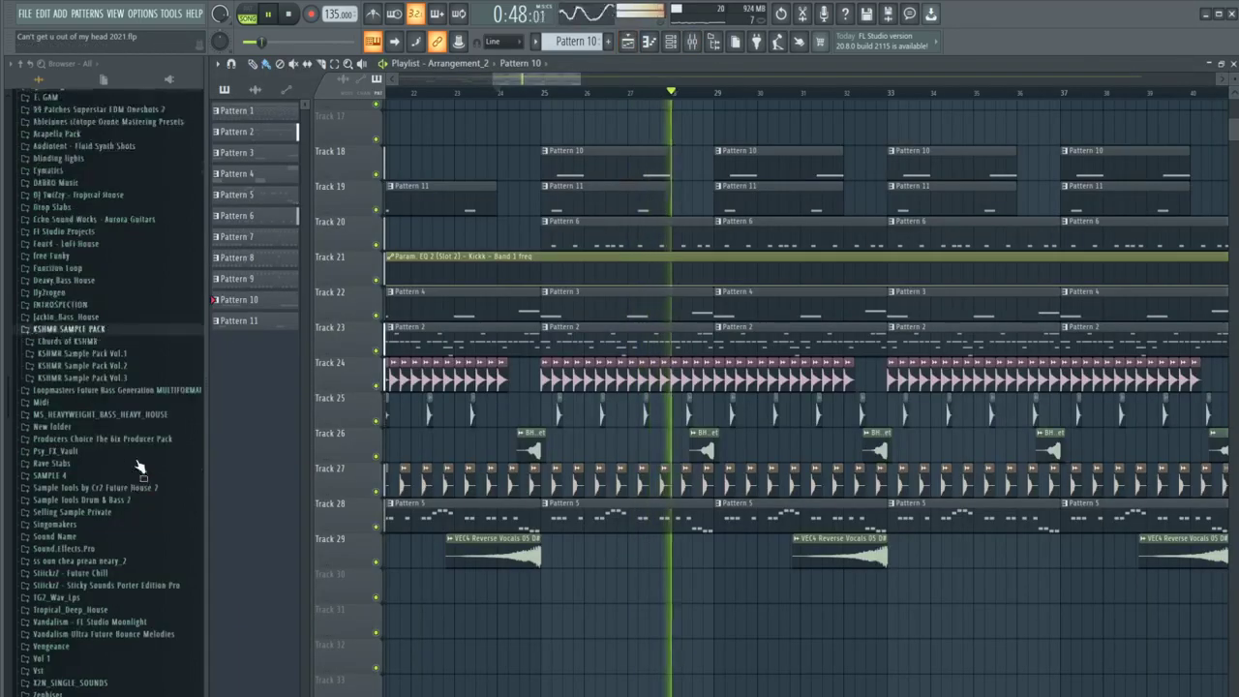
{"action": "scroll", "coordinate": [139, 468], "scroll_direction": "down", "scroll_amount": 1}
{"action": "key", "text": "space"}
{"action": "left_click", "coordinate": [107, 466]}
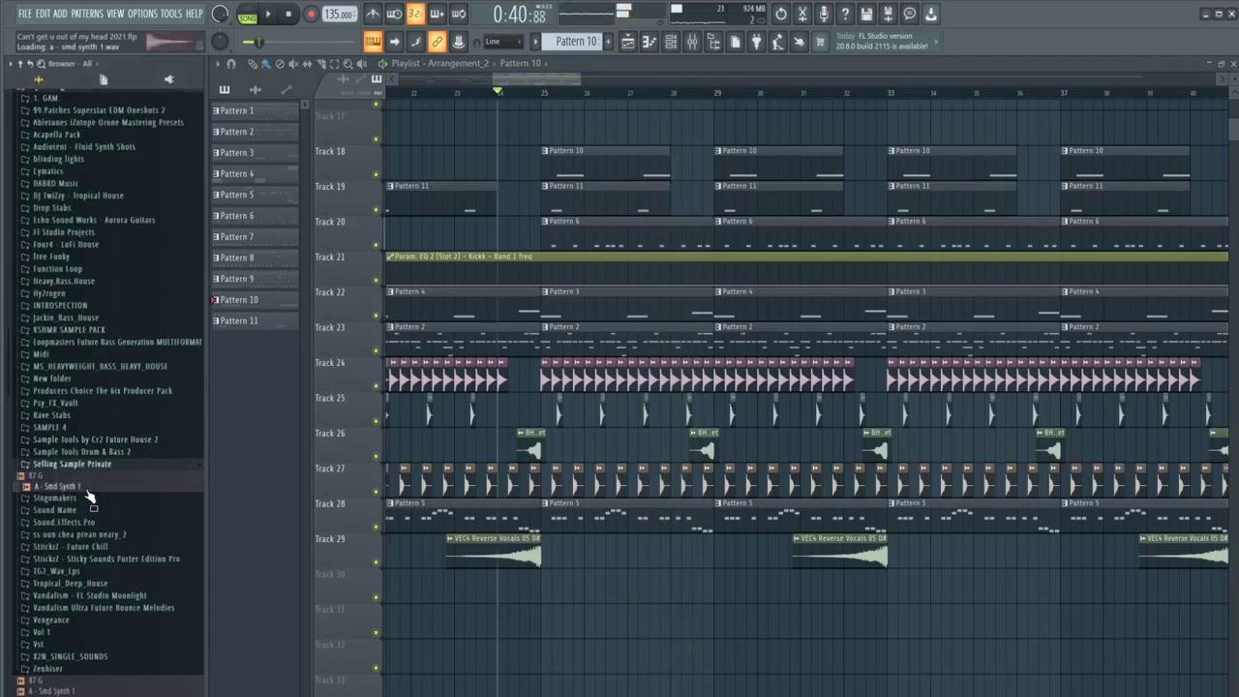
{"action": "left_click", "coordinate": [90, 441]}
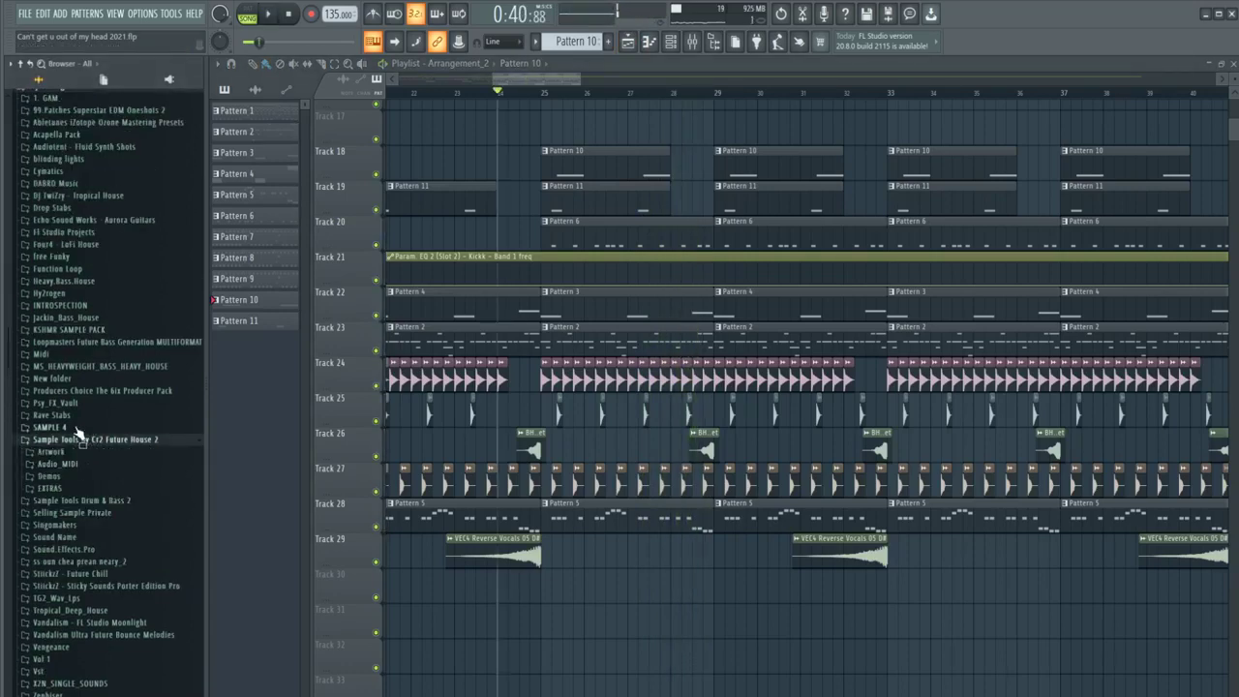
{"action": "left_click", "coordinate": [66, 427]}
{"action": "left_click", "coordinate": [66, 422]}
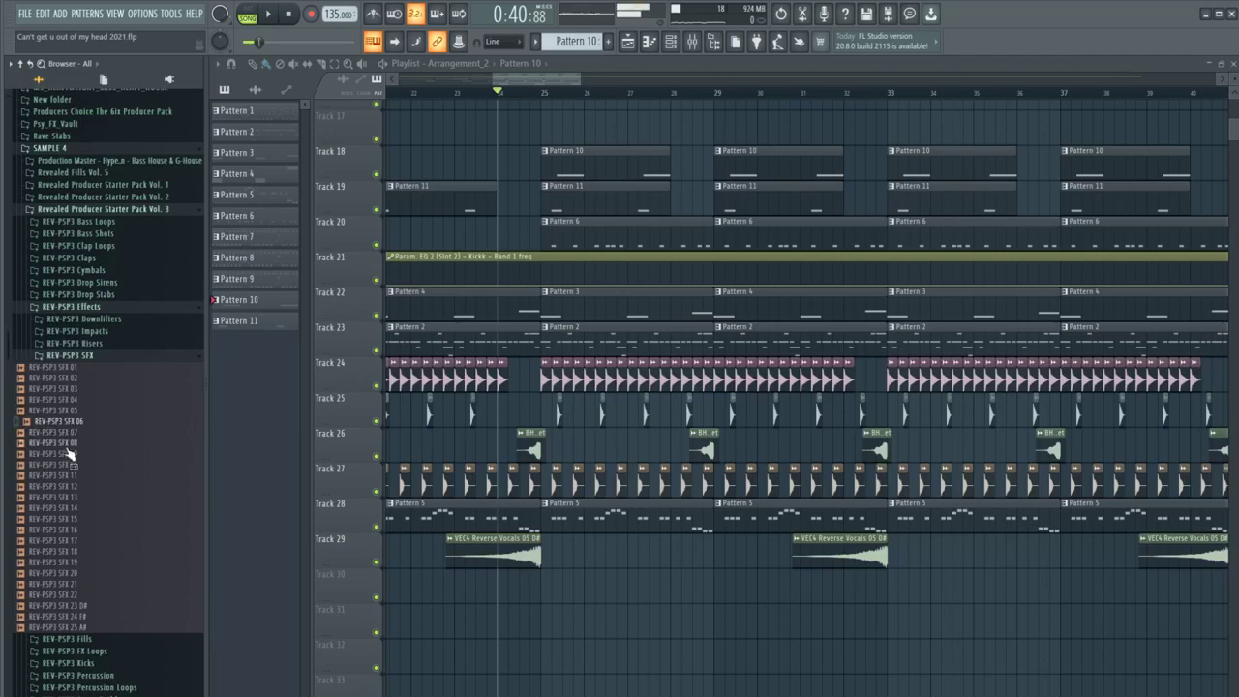
Step: Browse the Effects and Fills folders of Revealed Producer Starter Pack Vol. 3 and audition samples from REV-PSP3 Toms
{"action": "left_click", "coordinate": [110, 331]}
{"action": "left_click", "coordinate": [104, 309]}
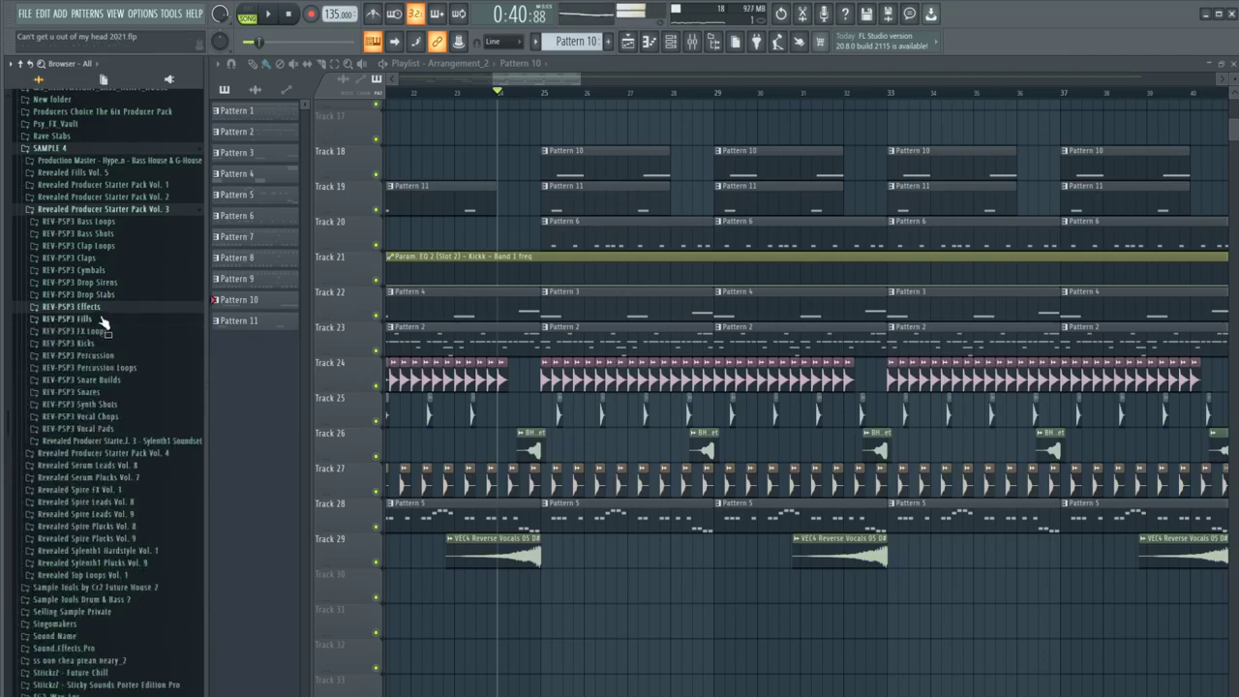
{"action": "left_click", "coordinate": [99, 319]}
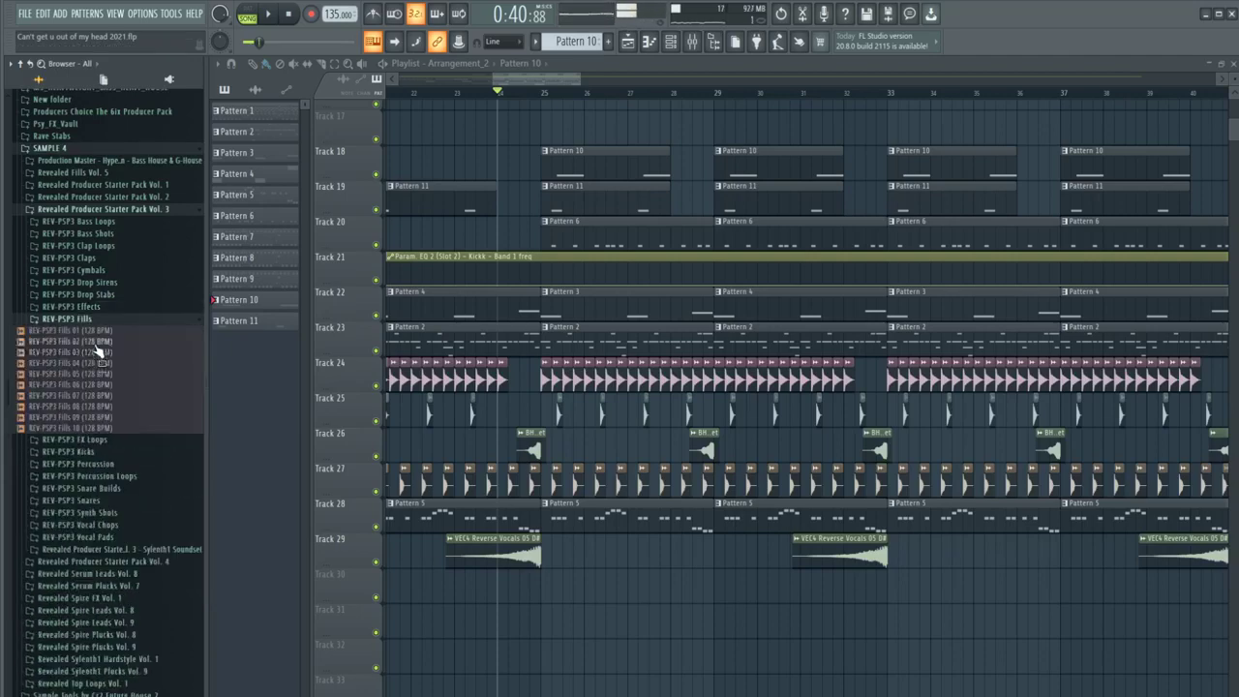
{"action": "left_click", "coordinate": [103, 464]}
{"action": "left_click", "coordinate": [103, 501]}
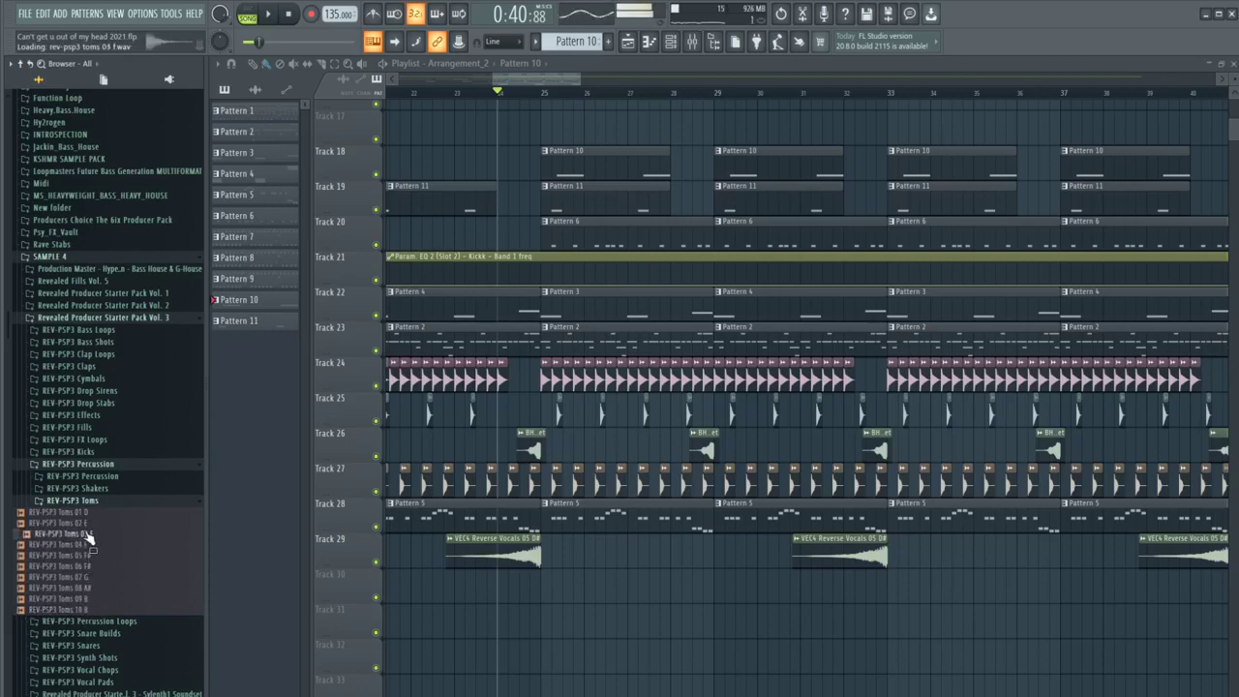
Step: Expand KSHMR Sample Pack Vol.2 in the sample library and replay the arrangement from around bar 25
{"action": "scroll", "coordinate": [80, 333], "scroll_direction": "up", "scroll_amount": 5}
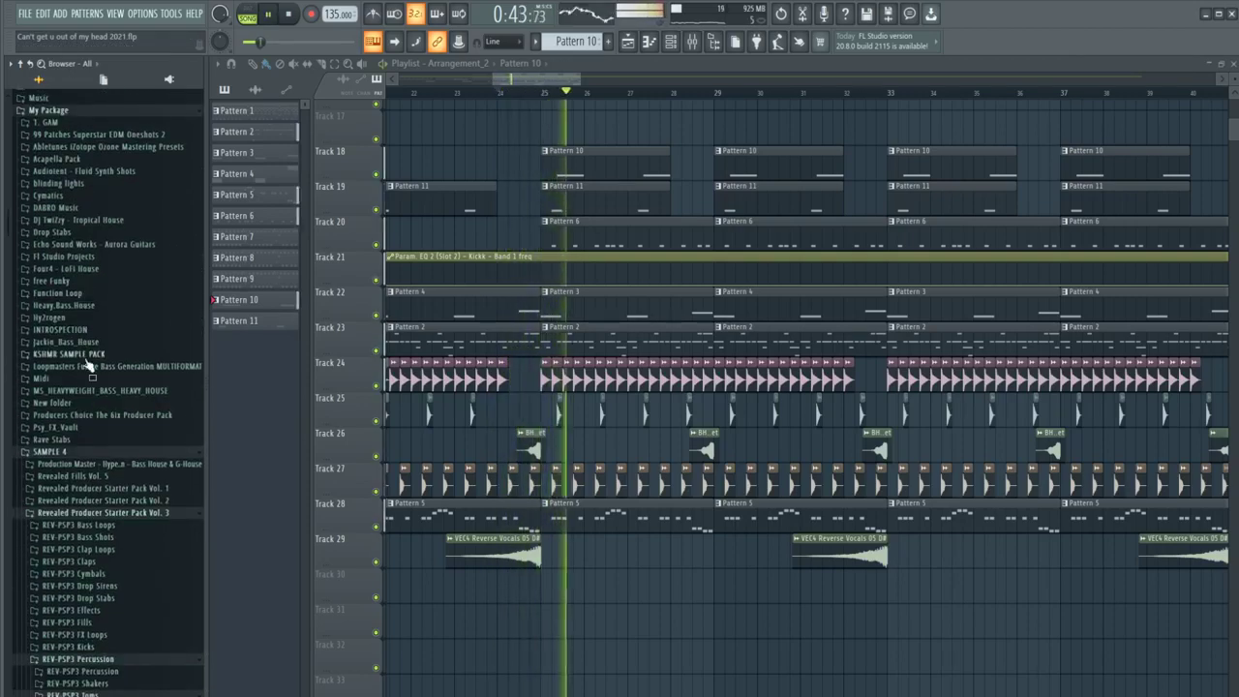
{"action": "left_click", "coordinate": [93, 355]}
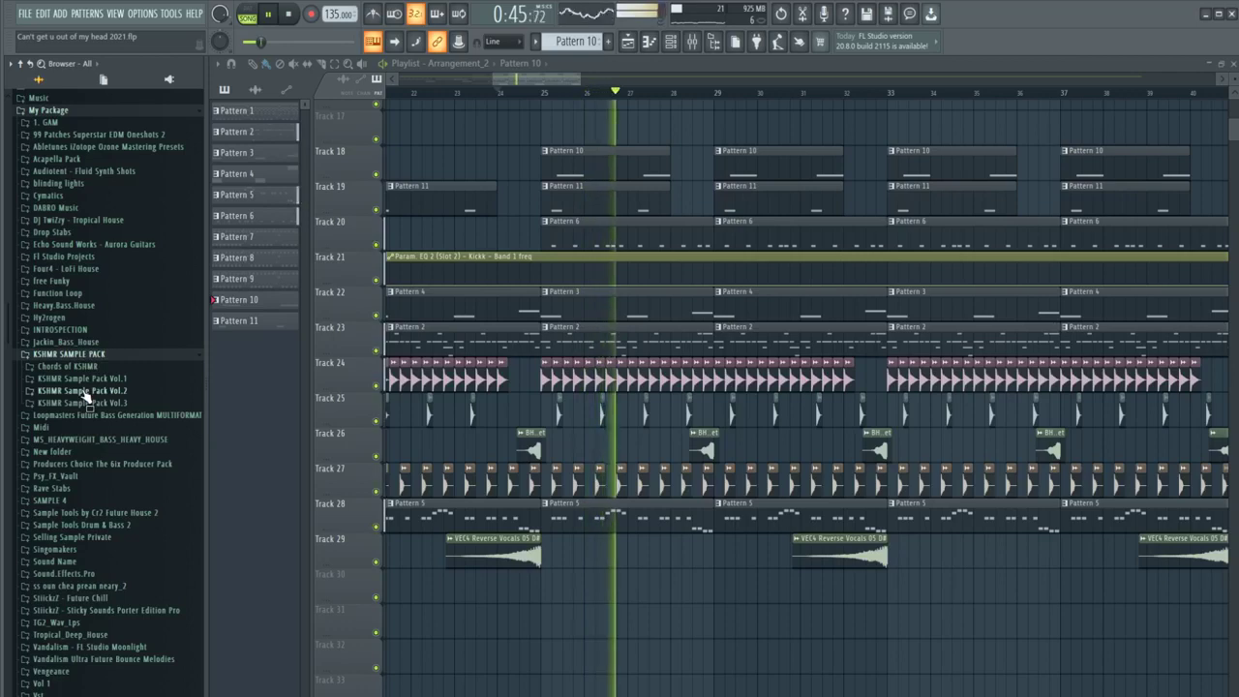
{"action": "left_click", "coordinate": [83, 391]}
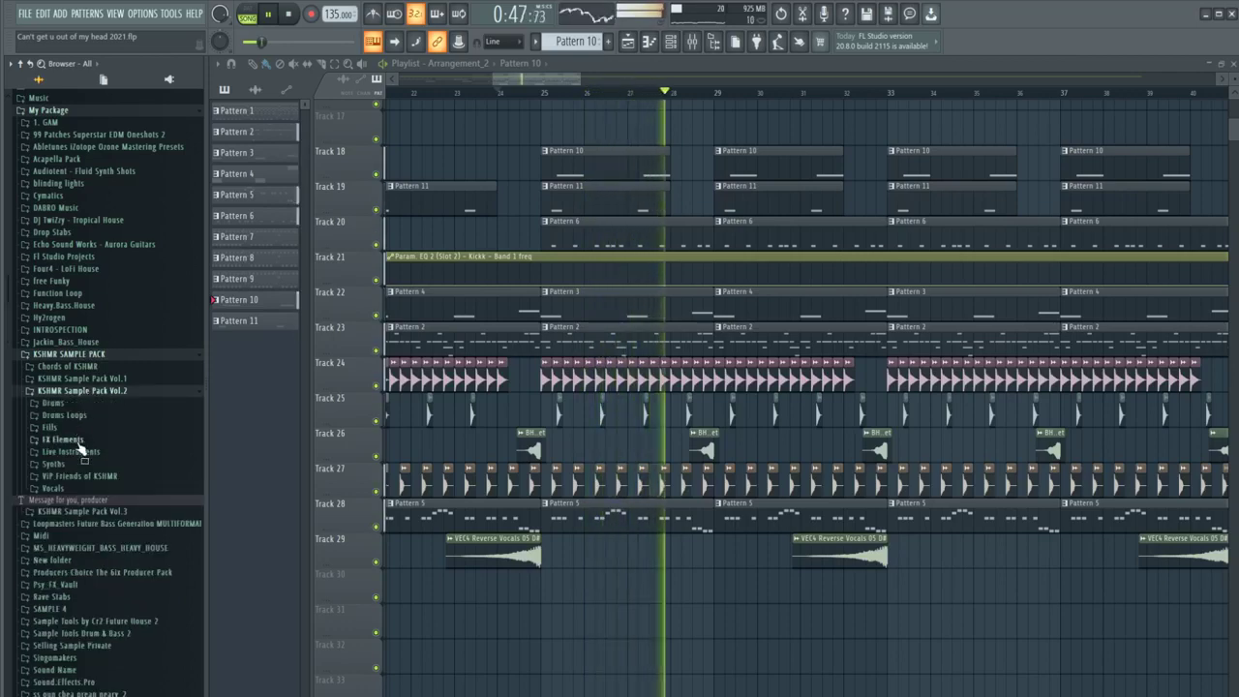
{"action": "key", "text": "space"}
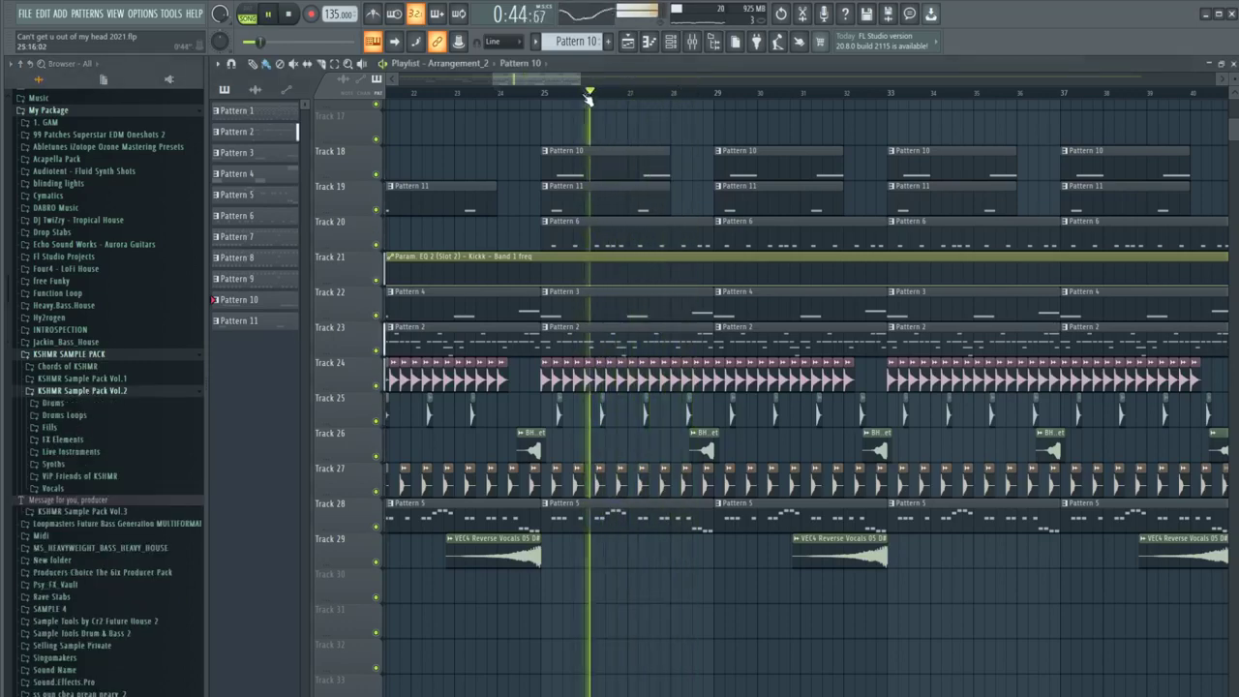
{"action": "key", "text": "space"}
Step: Audition the Hawk 1 sound from the Animals folder in KSHMR's FX Elements and expand the Heavy.Bass.House folder
{"action": "left_click", "coordinate": [63, 439]}
{"action": "left_click", "coordinate": [74, 475]}
{"action": "left_click", "coordinate": [82, 480]}
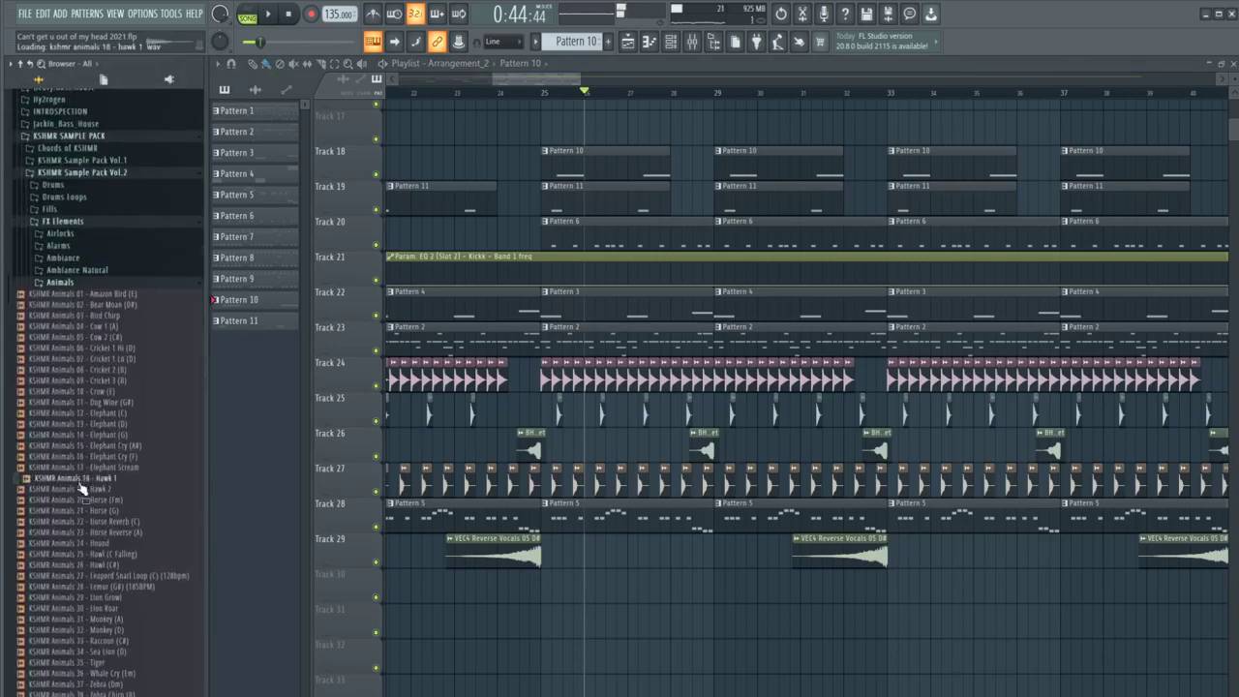
{"action": "left_click", "coordinate": [97, 284]}
{"action": "key", "text": "space"}
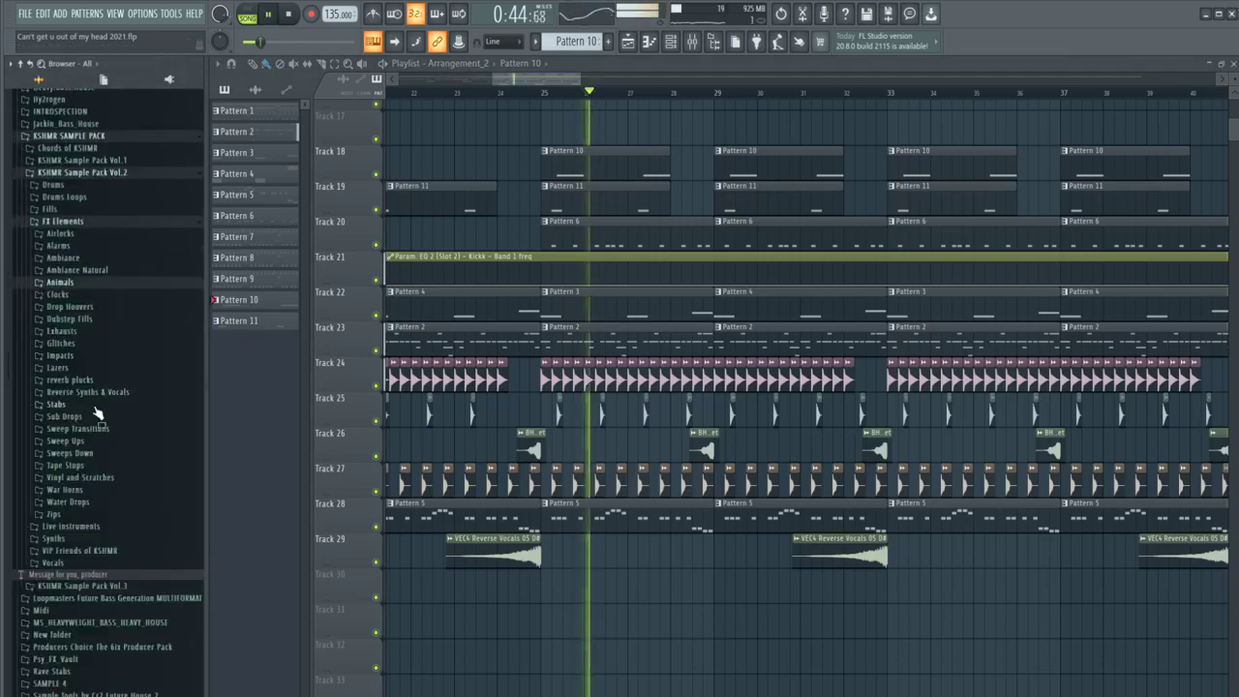
{"action": "scroll", "coordinate": [63, 252], "scroll_direction": "up", "scroll_amount": 3}
{"action": "left_click", "coordinate": [61, 219]}
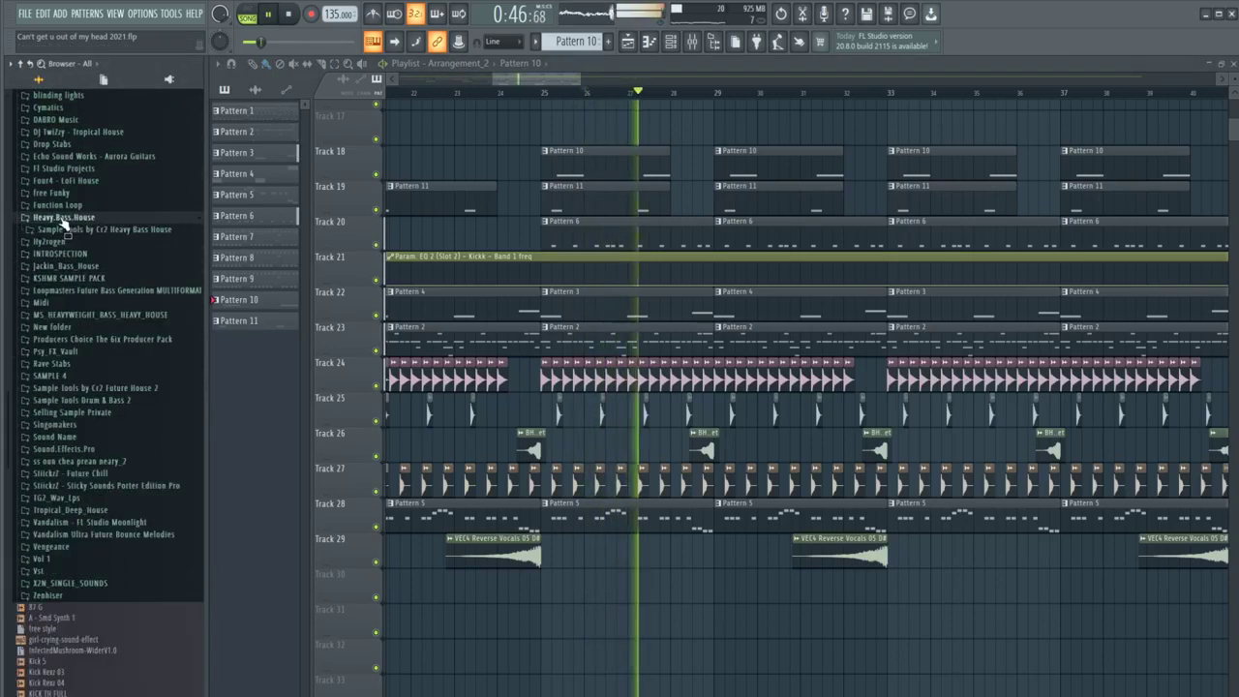
Step: Open Pattern 2's Nexus notes in the piano roll and play the pattern on its own
{"action": "double_click", "coordinate": [513, 336]}
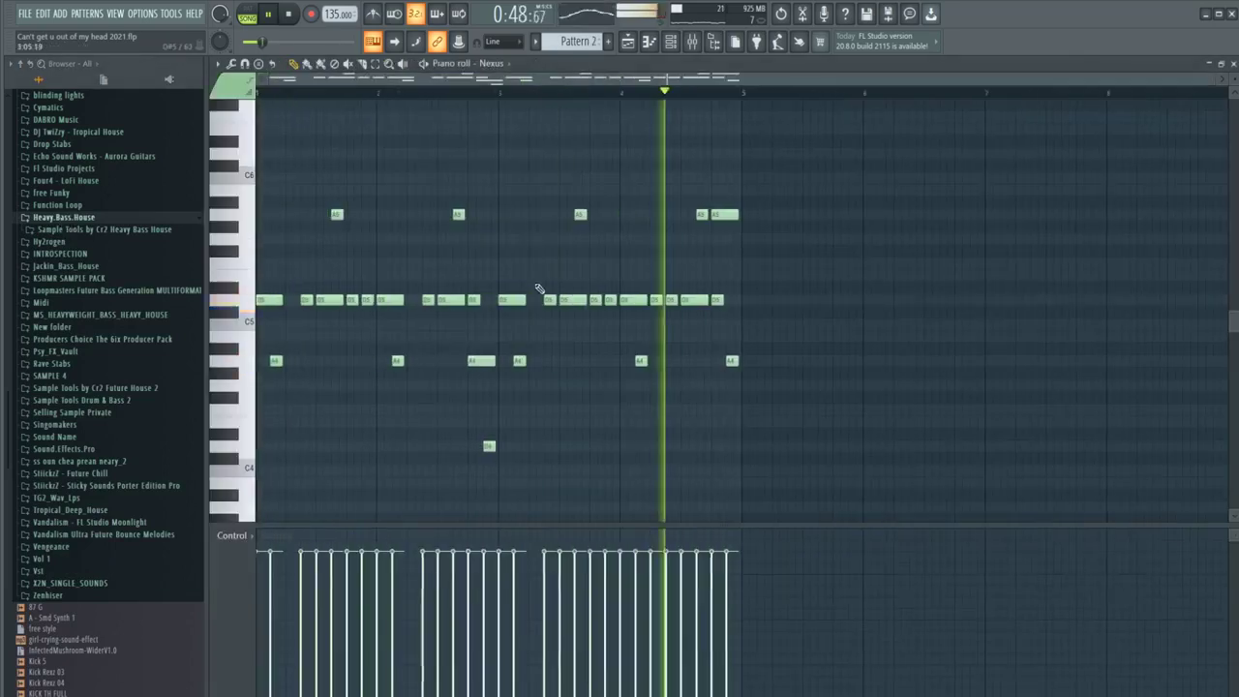
{"action": "key", "text": "l"}
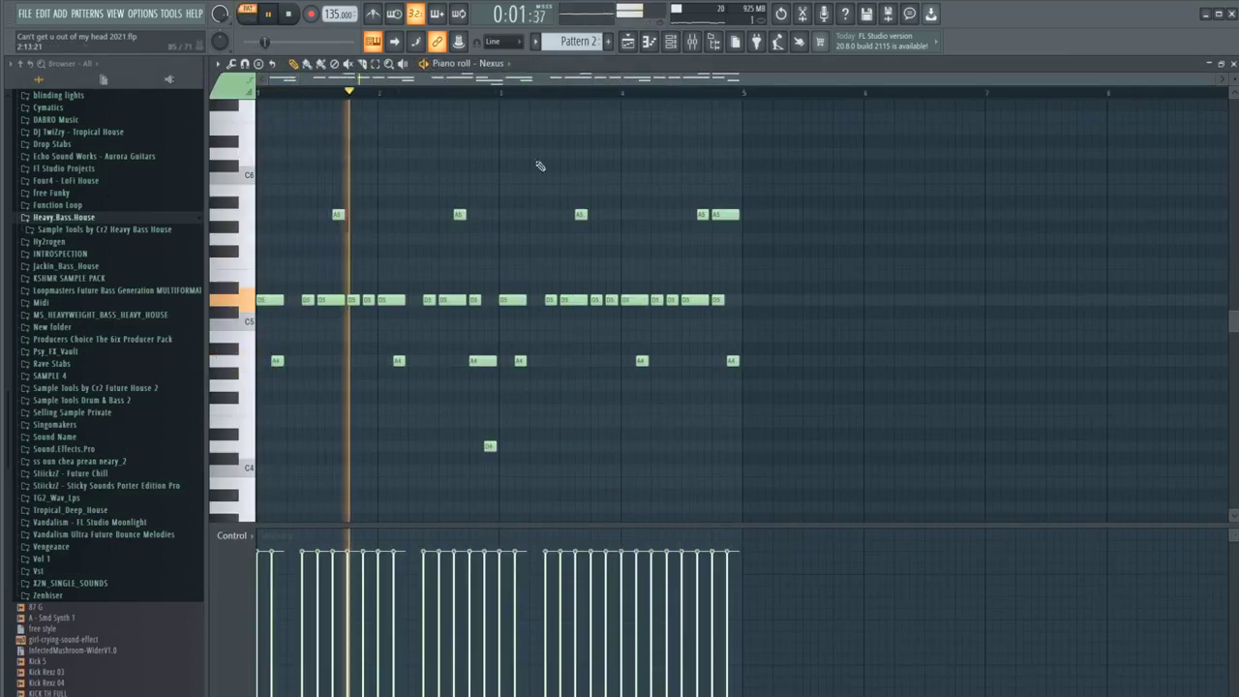
Step: Replay the arrangement from about bar 24 and audition samples in the VEC4 Claps folder of Vengeance Essential Clubsounds Vol.4
{"action": "left_click", "coordinate": [631, 45]}
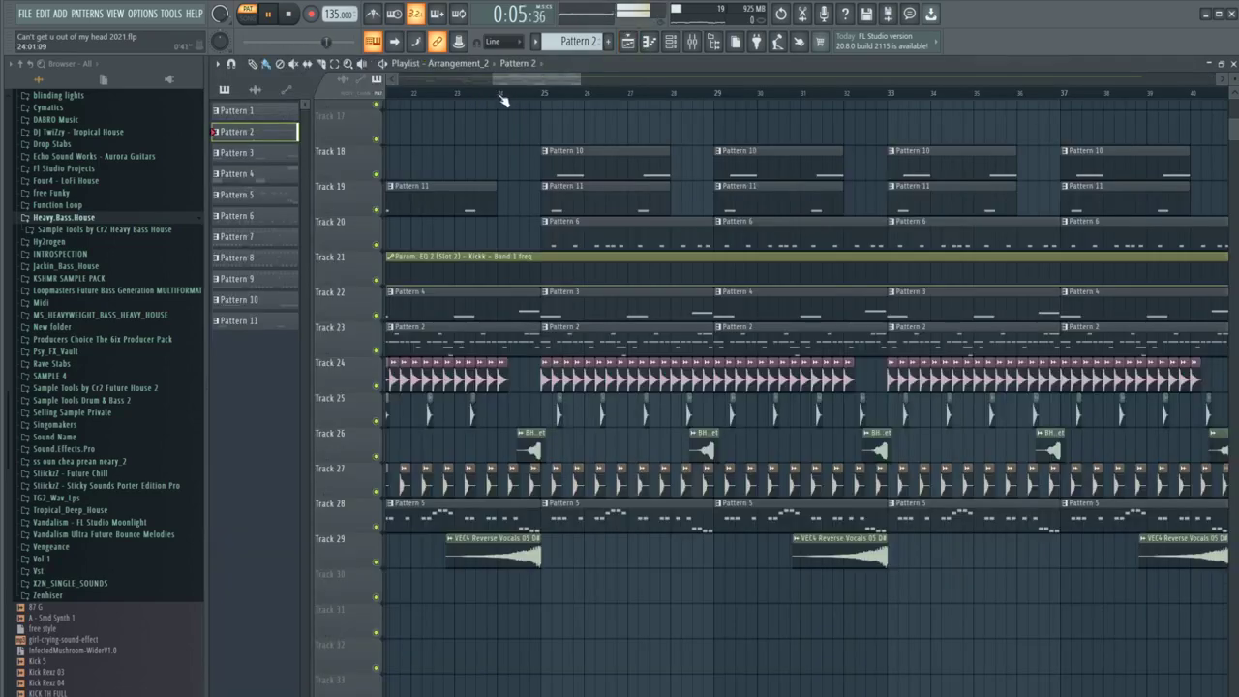
{"action": "key", "text": "l"}
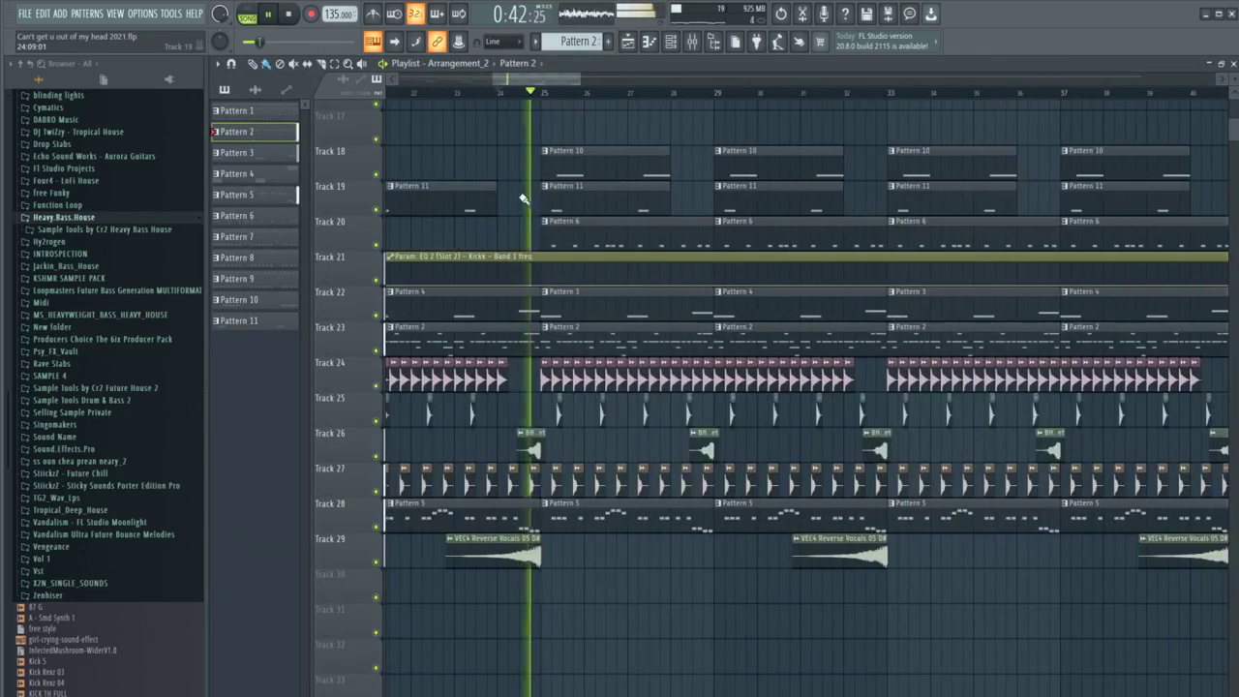
{"action": "left_click", "coordinate": [58, 546]}
{"action": "scroll", "coordinate": [116, 537], "scroll_direction": "down", "scroll_amount": 2}
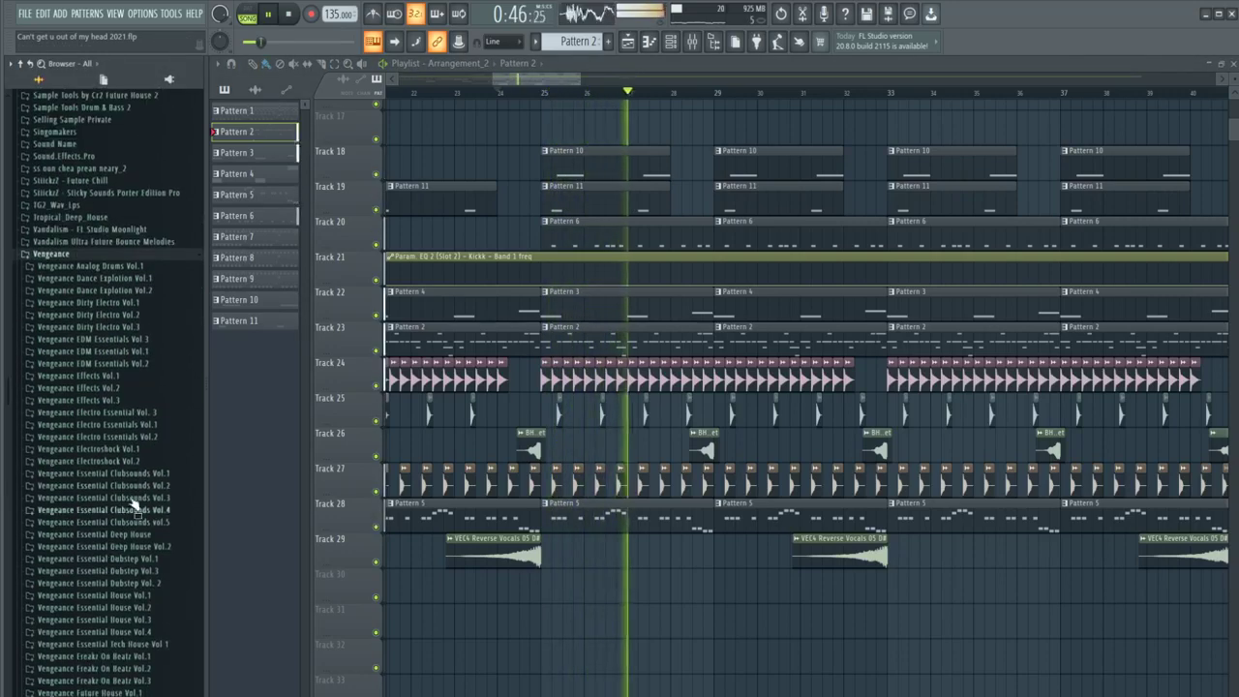
{"action": "left_click", "coordinate": [116, 510]}
{"action": "left_click", "coordinate": [94, 559]}
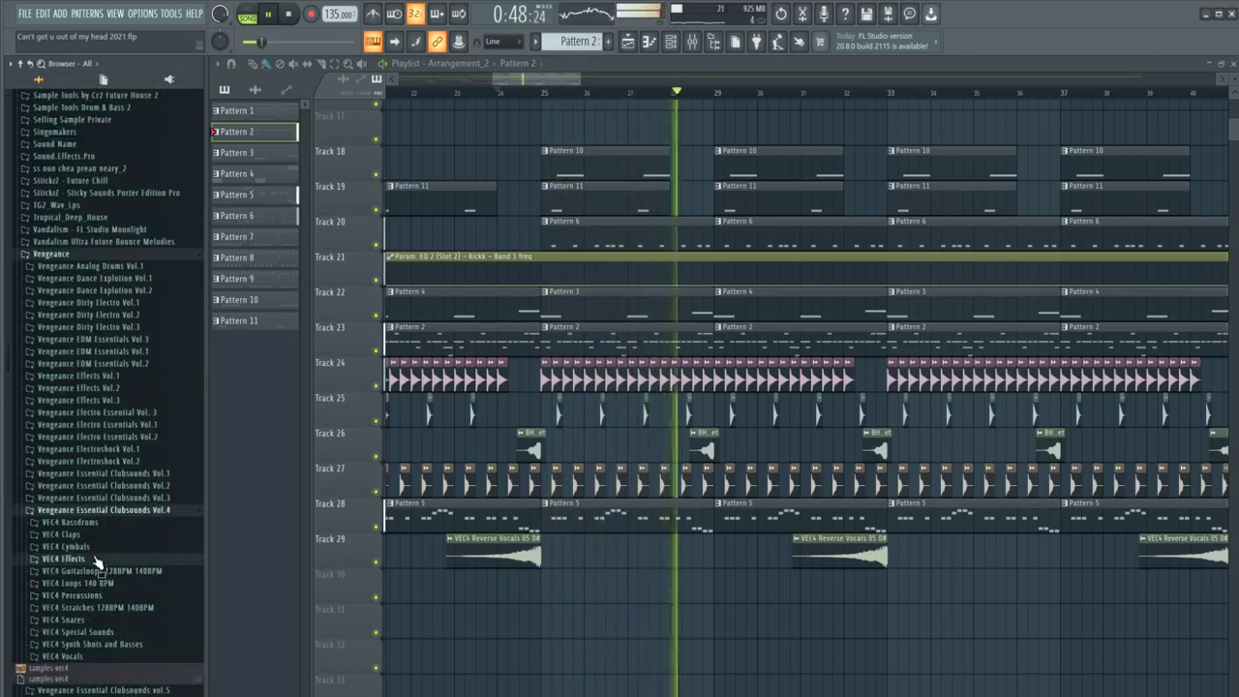
{"action": "left_click", "coordinate": [92, 533]}
{"action": "key", "text": "space"}
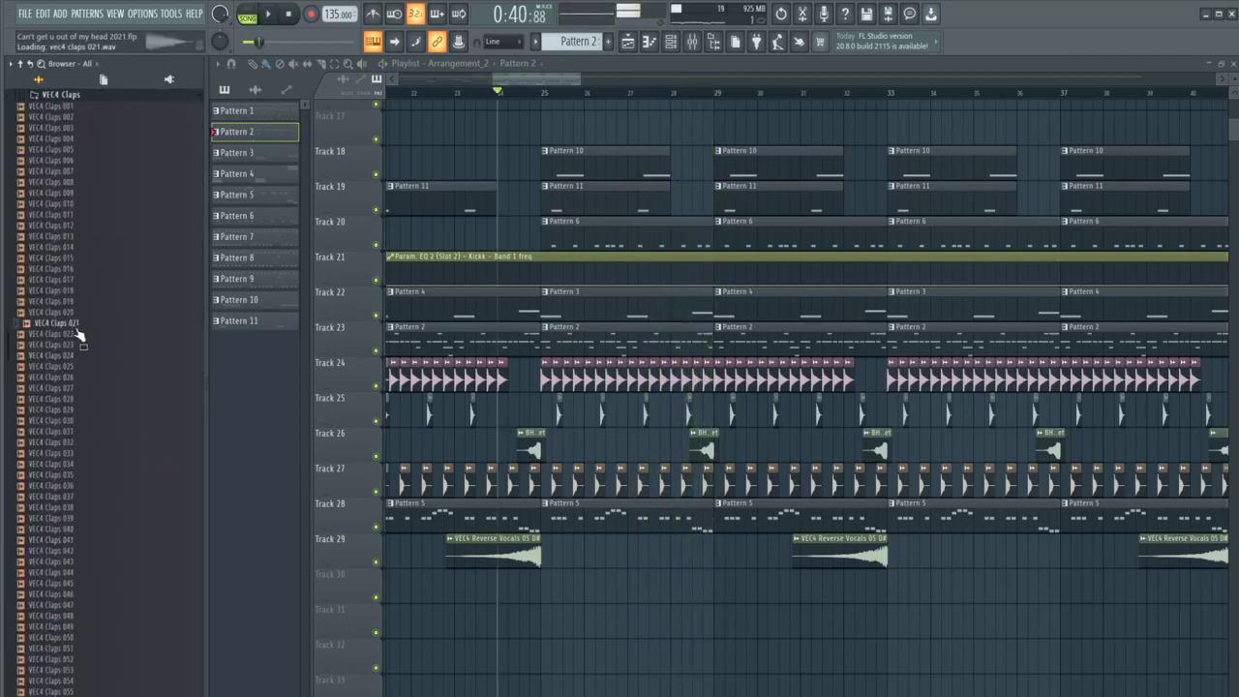
{"action": "scroll", "coordinate": [73, 254], "scroll_direction": "down", "scroll_amount": 10}
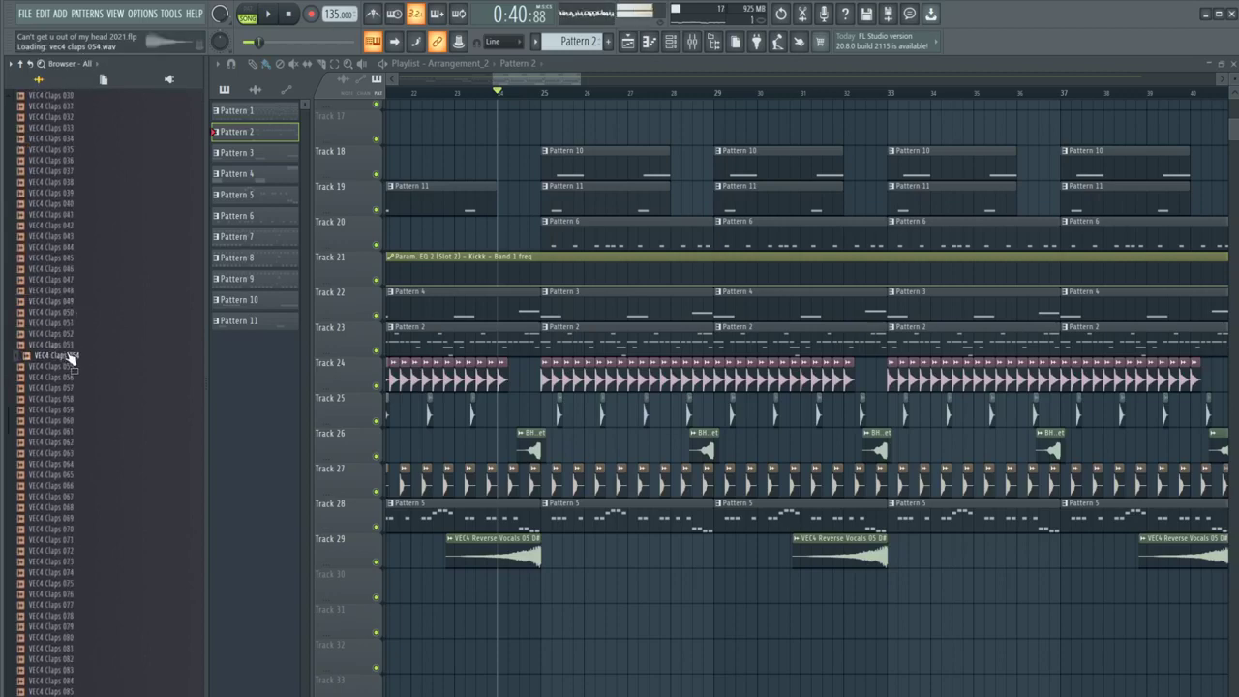
Step: Place the VEC4 Claps 052 sample on track 31 at bar 25 and reverse it
{"action": "left_click_drag", "start_coordinate": [69, 341], "coordinate": [550, 623]}
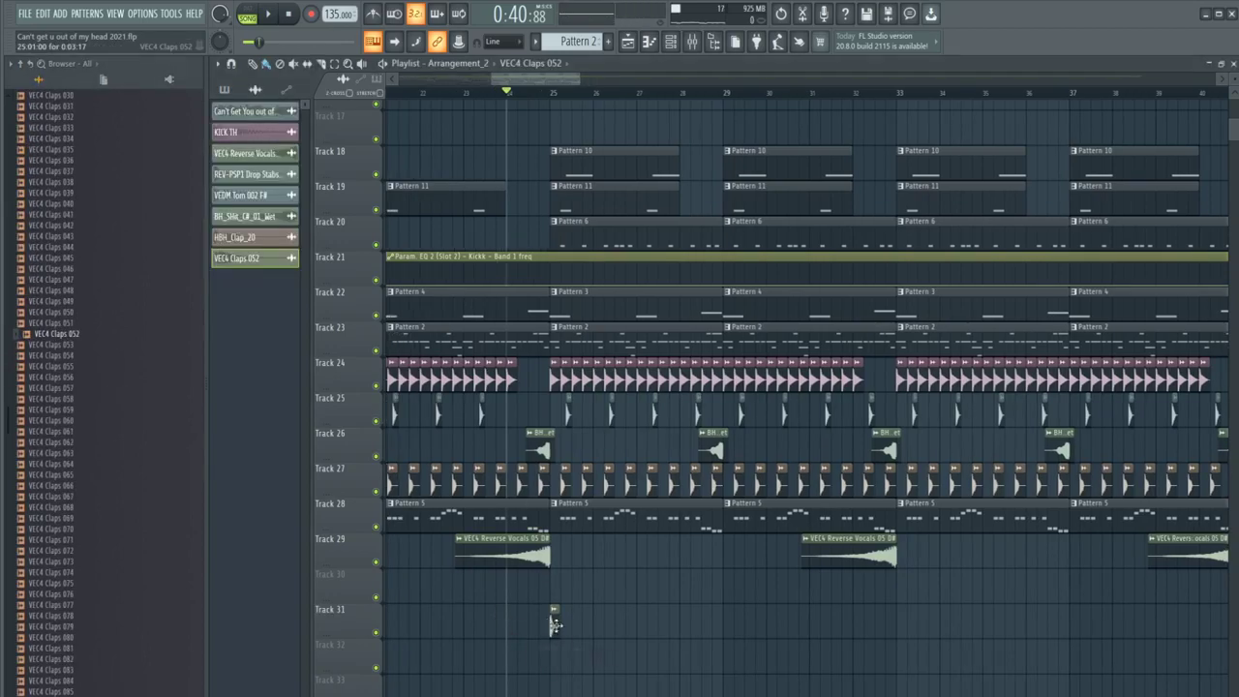
{"action": "left_click", "coordinate": [494, 371]}
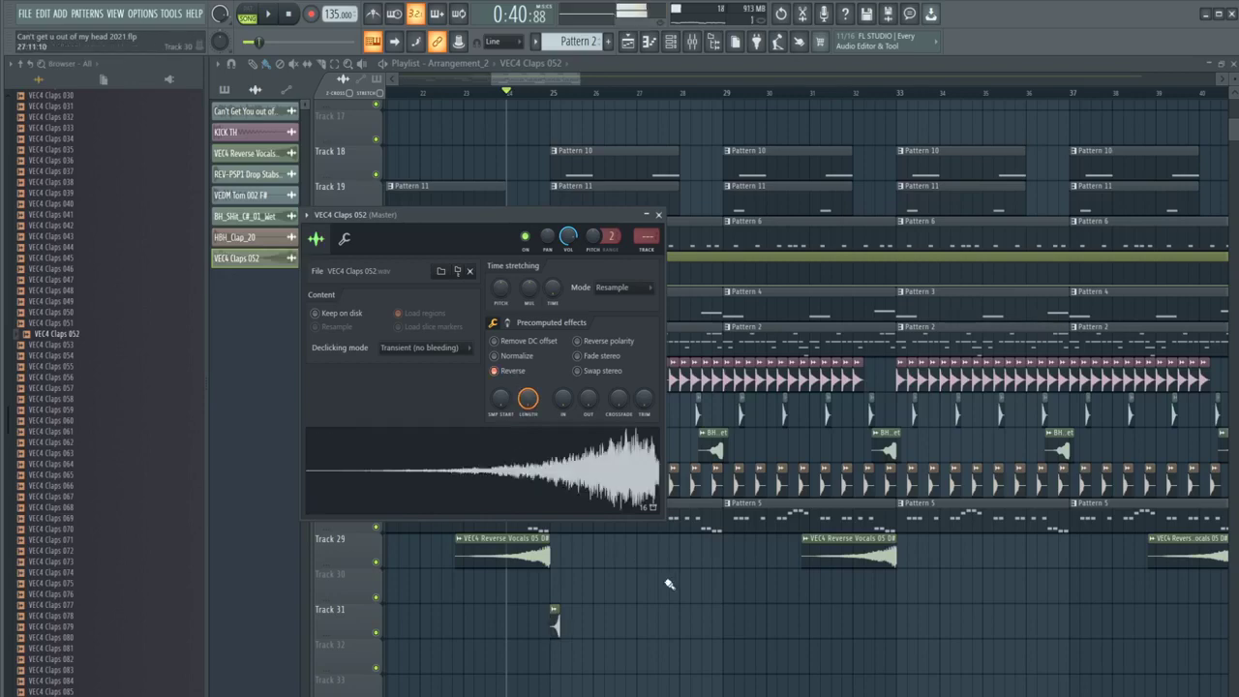
{"action": "key", "text": "Escape"}
Step: Move the reversed clap to track 30 and line up its end with the second beat of bar 26
{"action": "scroll", "coordinate": [542, 610], "scroll_direction": "up", "scroll_amount": 6}
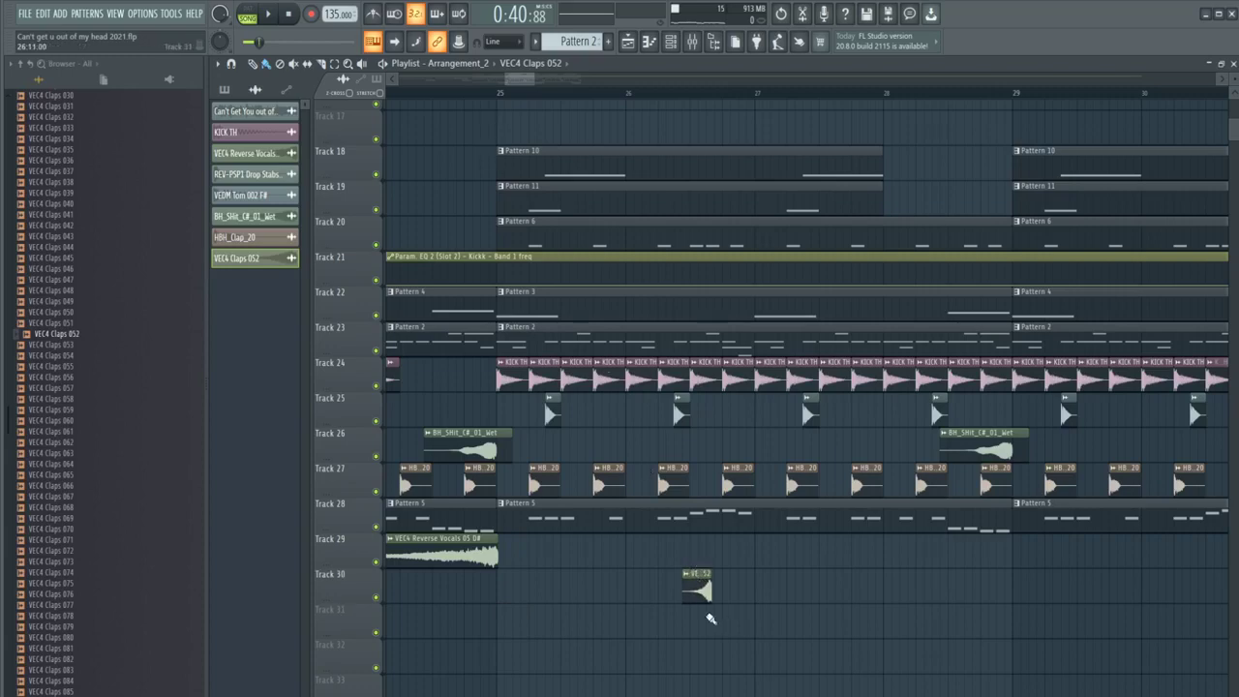
{"action": "scroll", "coordinate": [645, 599], "scroll_direction": "up", "scroll_amount": 8}
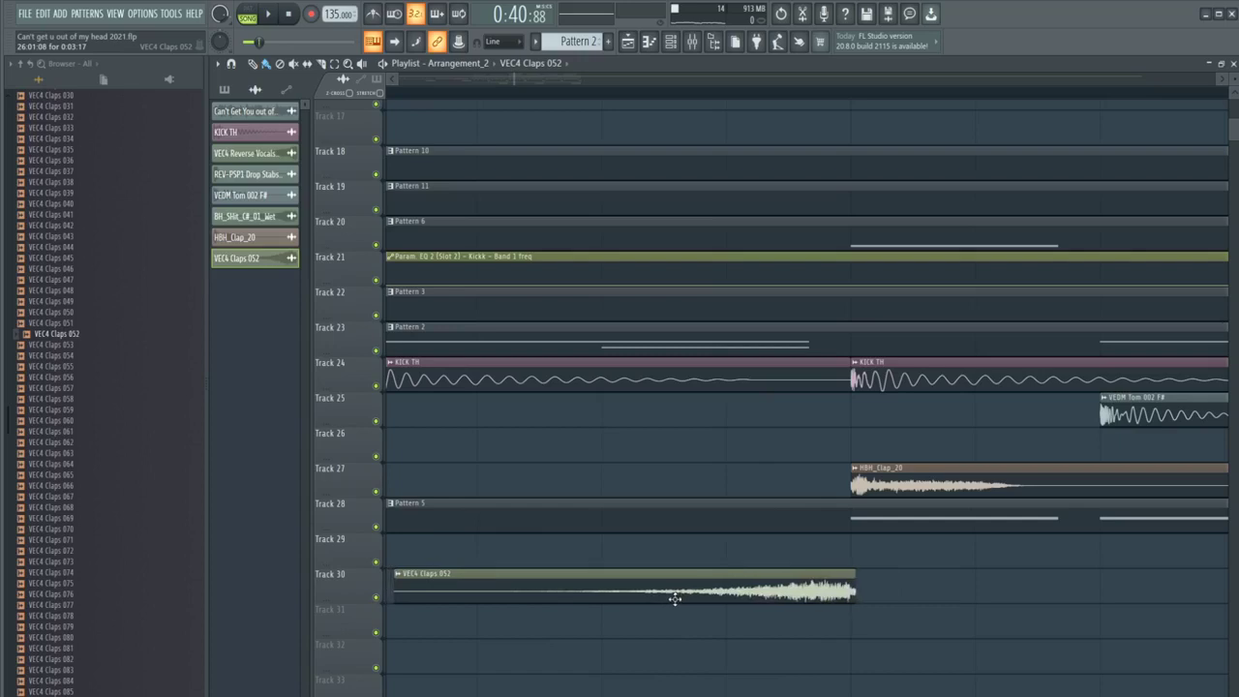
{"action": "scroll", "coordinate": [674, 599], "scroll_direction": "down", "scroll_amount": 4}
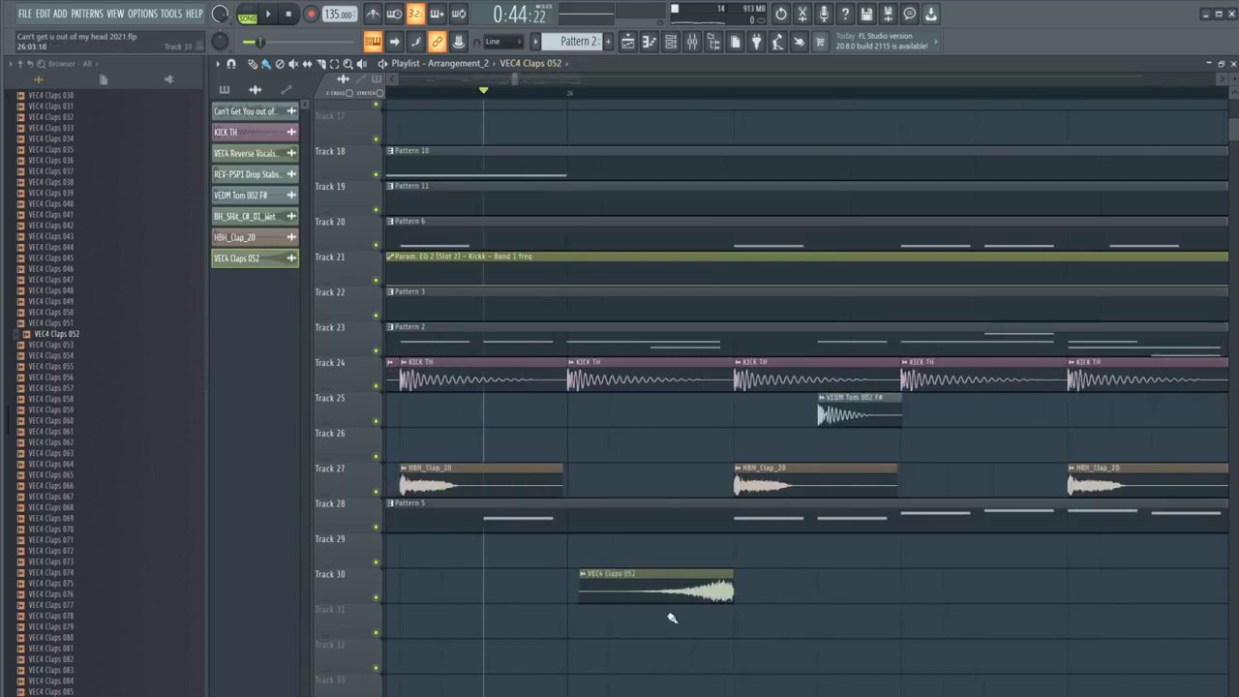
Step: Lower the reversed clap's channel volume to about 28% and listen to it in the arrangement
{"action": "double_click", "coordinate": [668, 593]}
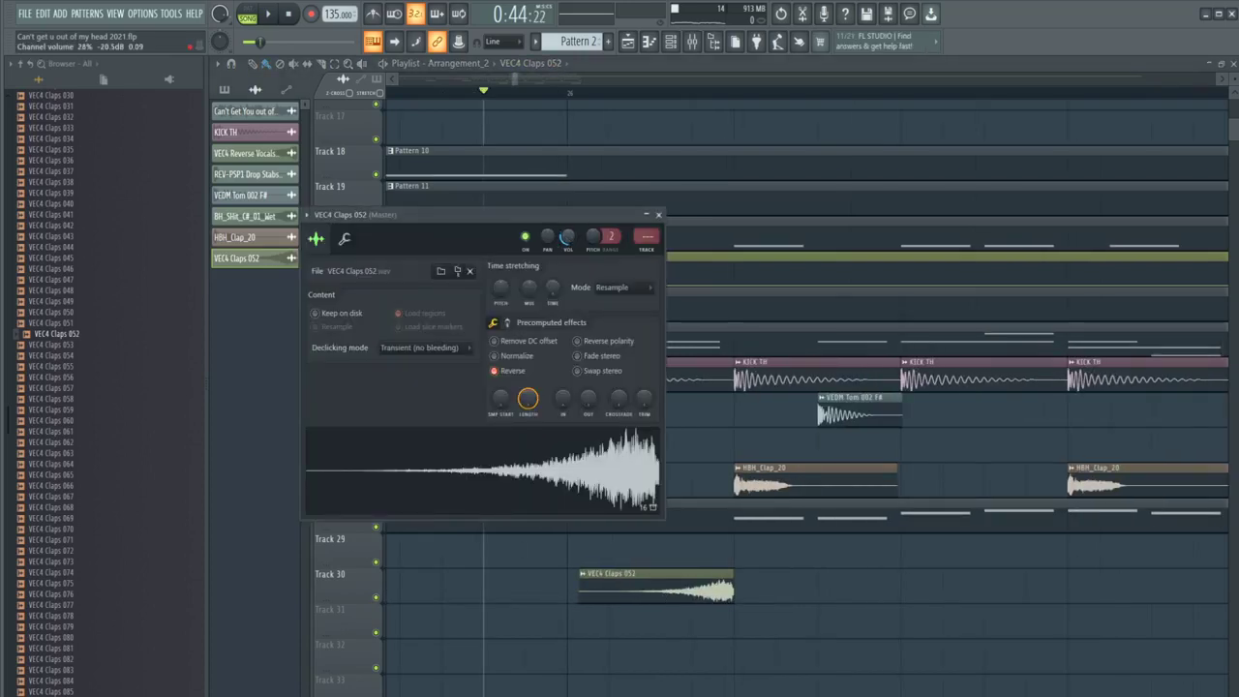
{"action": "right_click", "coordinate": [660, 137]}
{"action": "key", "text": "space"}
{"action": "scroll", "coordinate": [639, 252], "scroll_direction": "down", "scroll_amount": 5}
{"action": "key", "text": "space"}
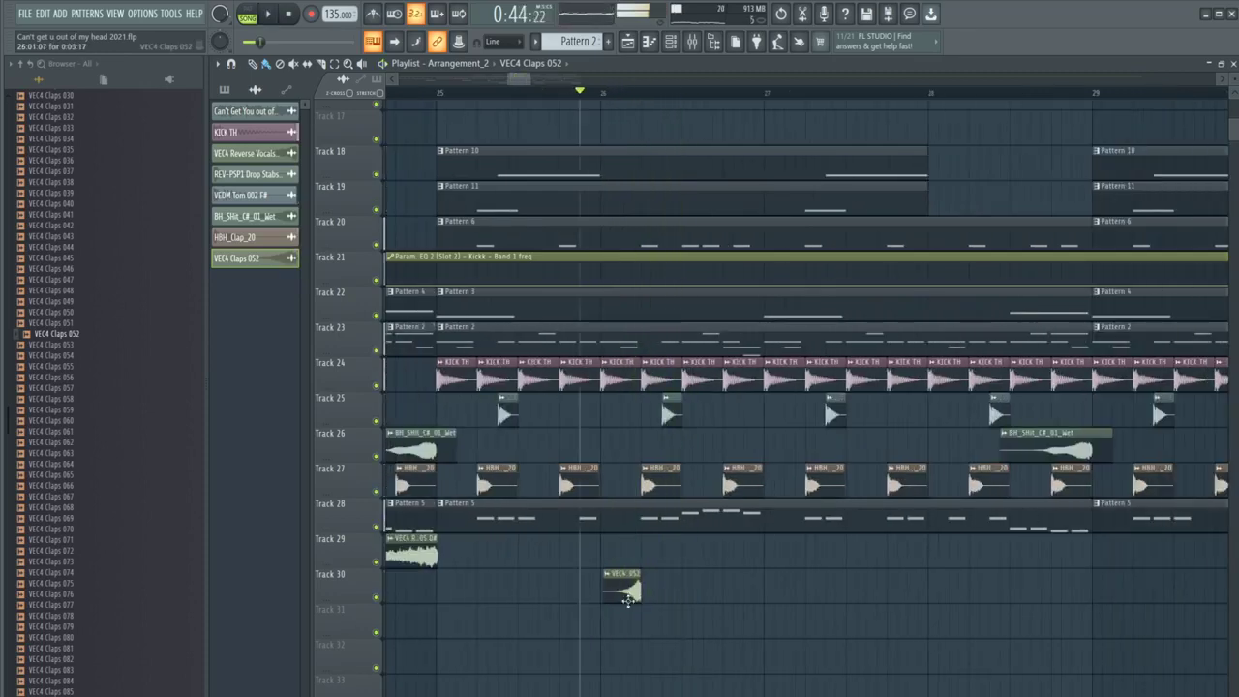
Step: Place reversed claps on track 30 at the third beat of bars 25 and 26, and play from bar 25
{"action": "key", "text": "space"}
{"action": "scroll", "coordinate": [625, 564], "scroll_direction": "down", "scroll_amount": 2}
{"action": "key", "text": "space"}
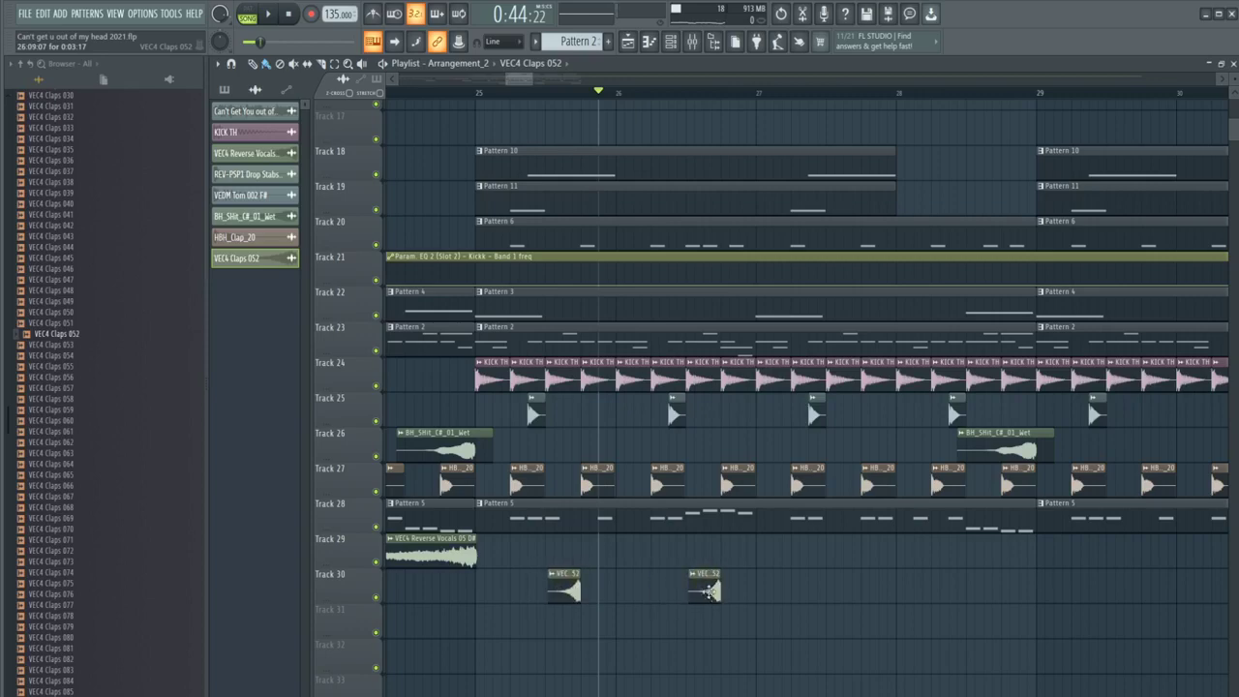
{"action": "left_click", "coordinate": [477, 97]}
{"action": "key", "text": "space"}
{"action": "scroll", "coordinate": [624, 580], "scroll_direction": "down", "scroll_amount": 2}
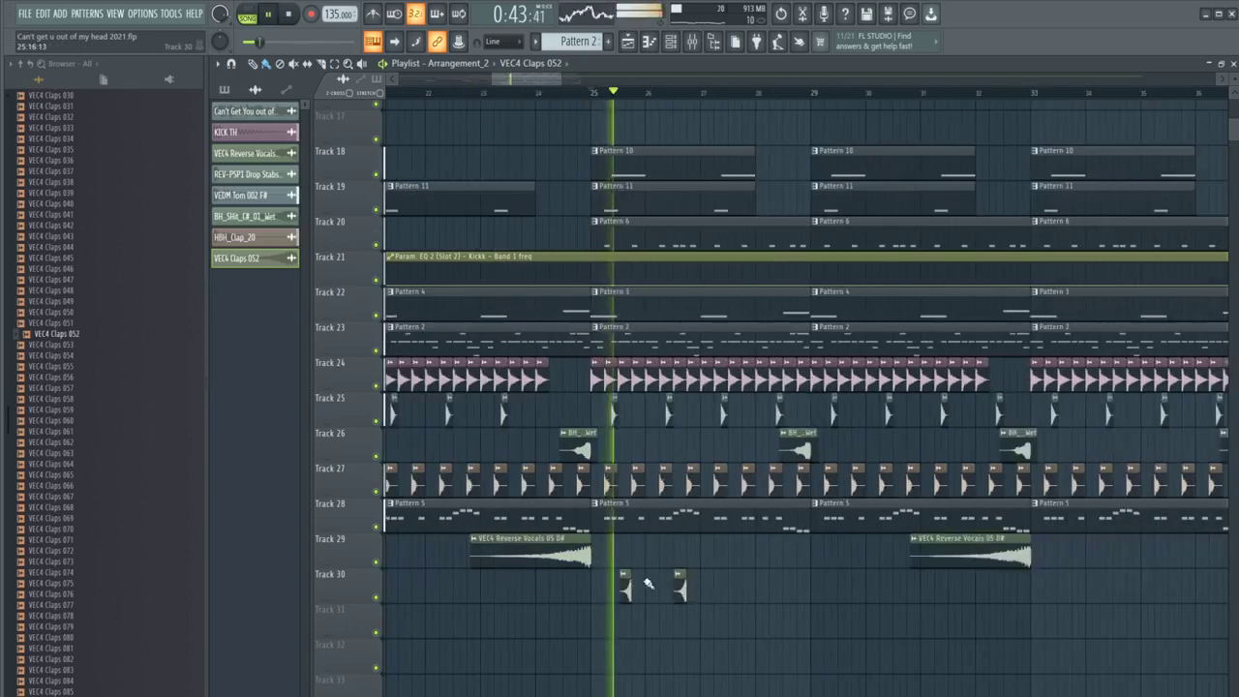
Step: Delete the reversed clap in bar 25 and give the VEC4 Claps 052 sample a short fade in and fade out
{"action": "right_click", "coordinate": [618, 584]}
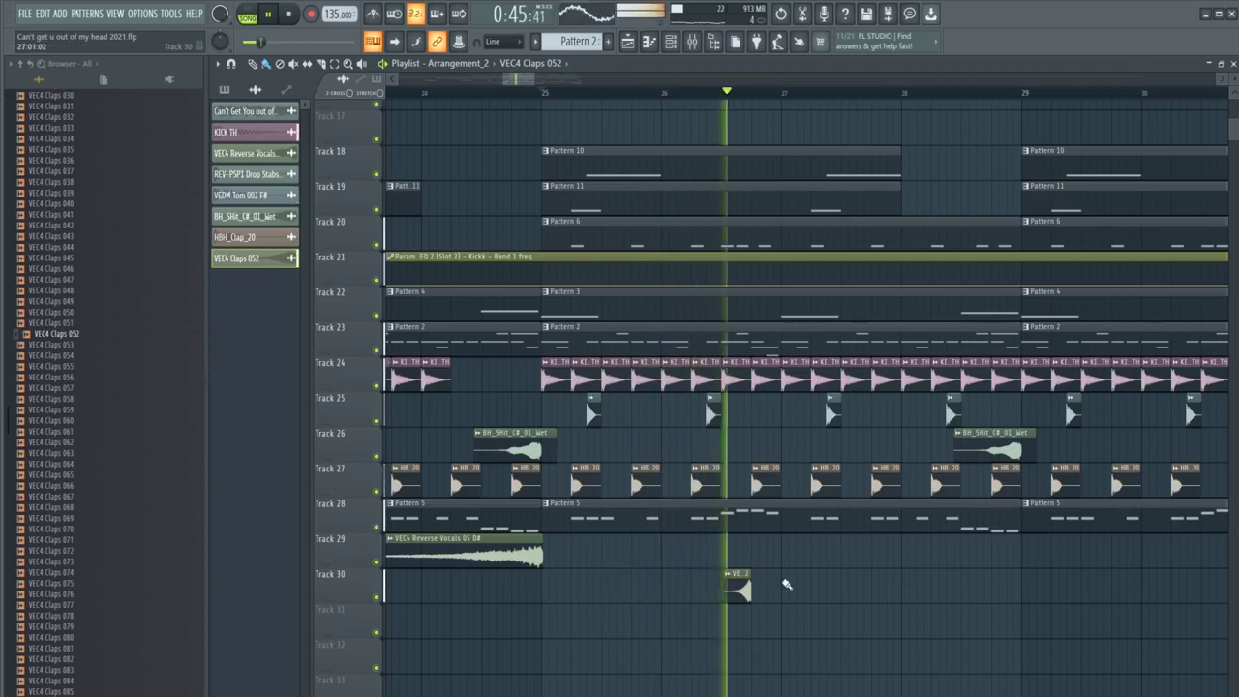
{"action": "double_click", "coordinate": [738, 586]}
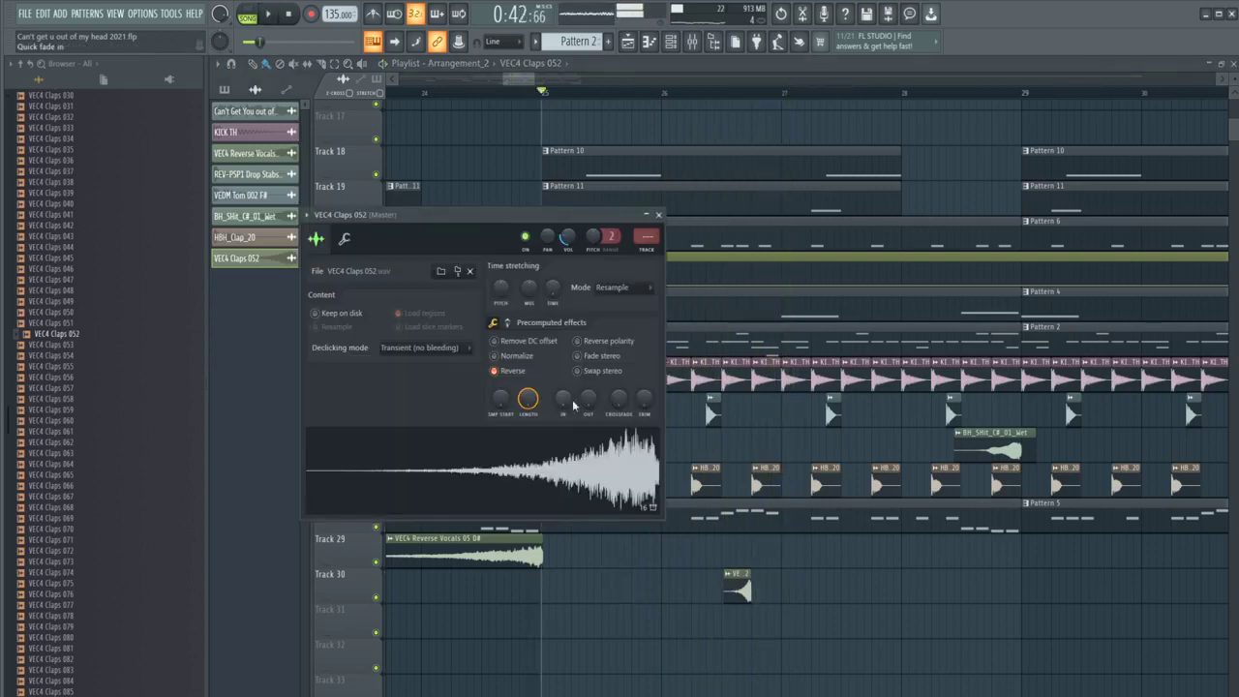
{"action": "key", "text": "Escape"}
Step: Add a copy of the reversed clap on track 30 at the third beat of bar 30, deleting the trial copy in bar 28
{"action": "scroll", "coordinate": [769, 581], "scroll_direction": "down", "scroll_amount": 5}
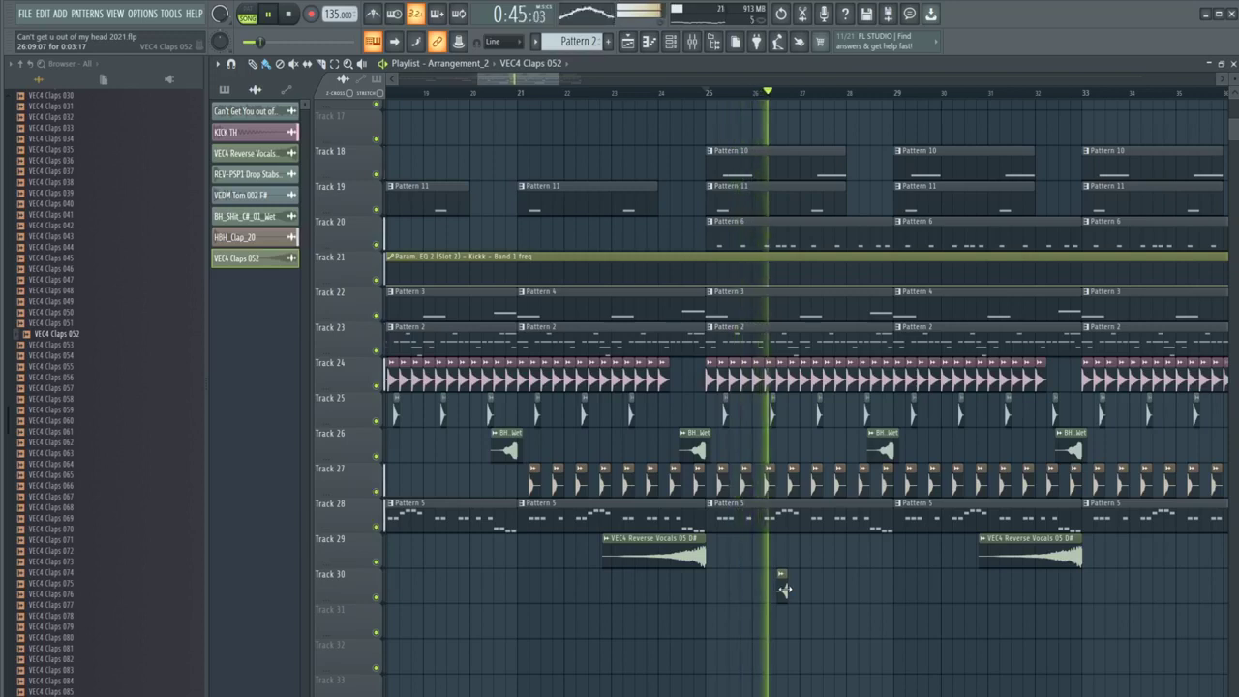
{"action": "mouse_move", "coordinate": [785, 589]}
{"action": "left_mouse_down"}
{"action": "mouse_move", "coordinate": [883, 598]}
{"action": "mouse_move", "coordinate": [786, 585]}
{"action": "left_mouse_up"}
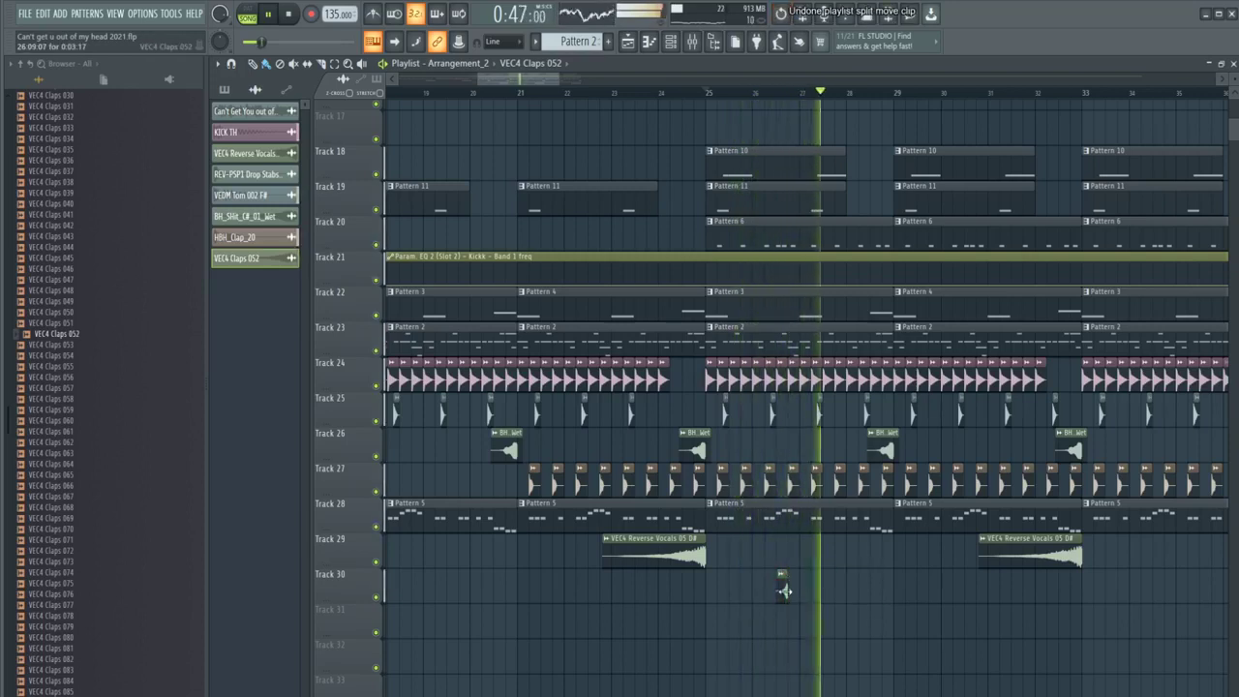
{"action": "left_click", "coordinate": [876, 583]}
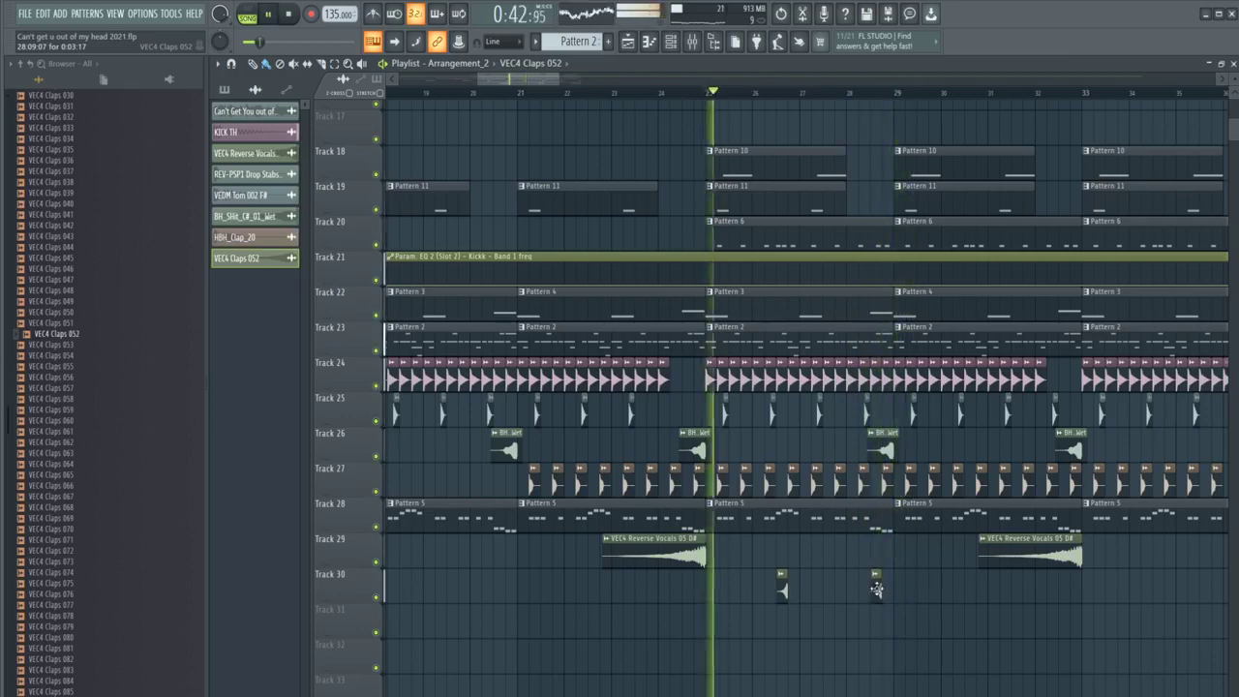
{"action": "left_click", "coordinate": [968, 585]}
{"action": "right_click", "coordinate": [877, 587]}
Step: Duplicate both reversed claps on track 30 into bars 34 and 38
{"action": "scroll", "coordinate": [862, 604], "scroll_direction": "down", "scroll_amount": 3}
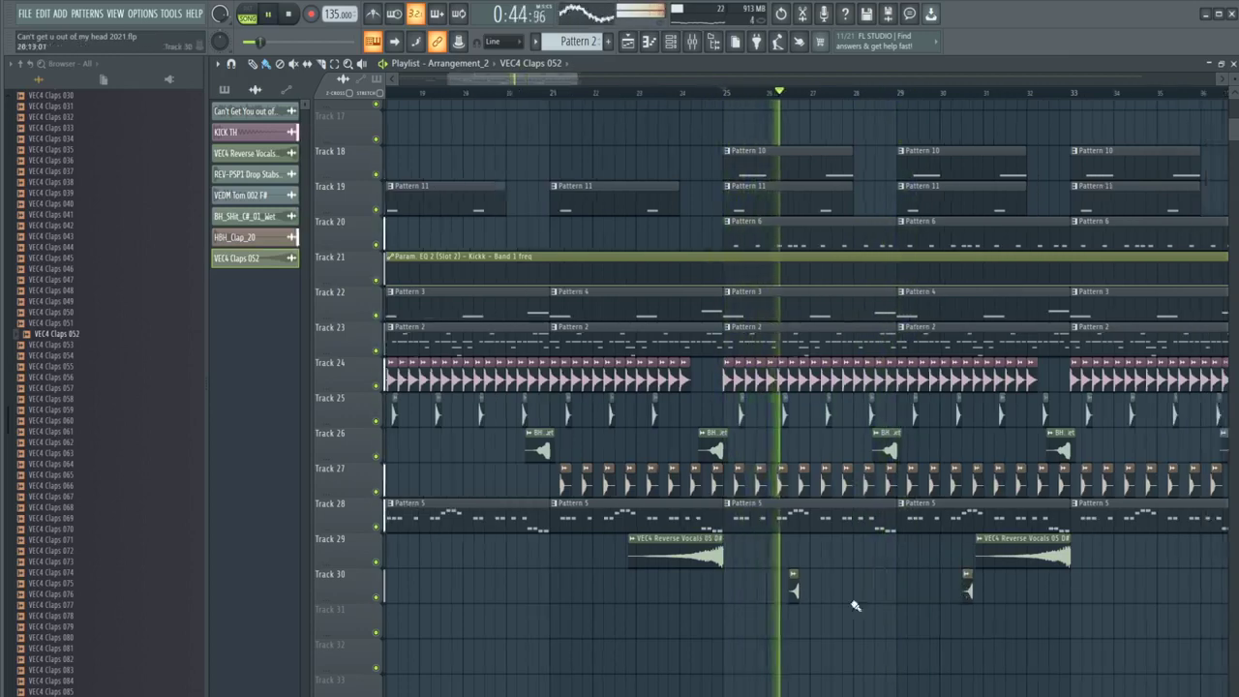
{"action": "left_click_drag", "start_coordinate": [1017, 577], "coordinate": [783, 596]}
{"action": "key", "text": "ctrl+b"}
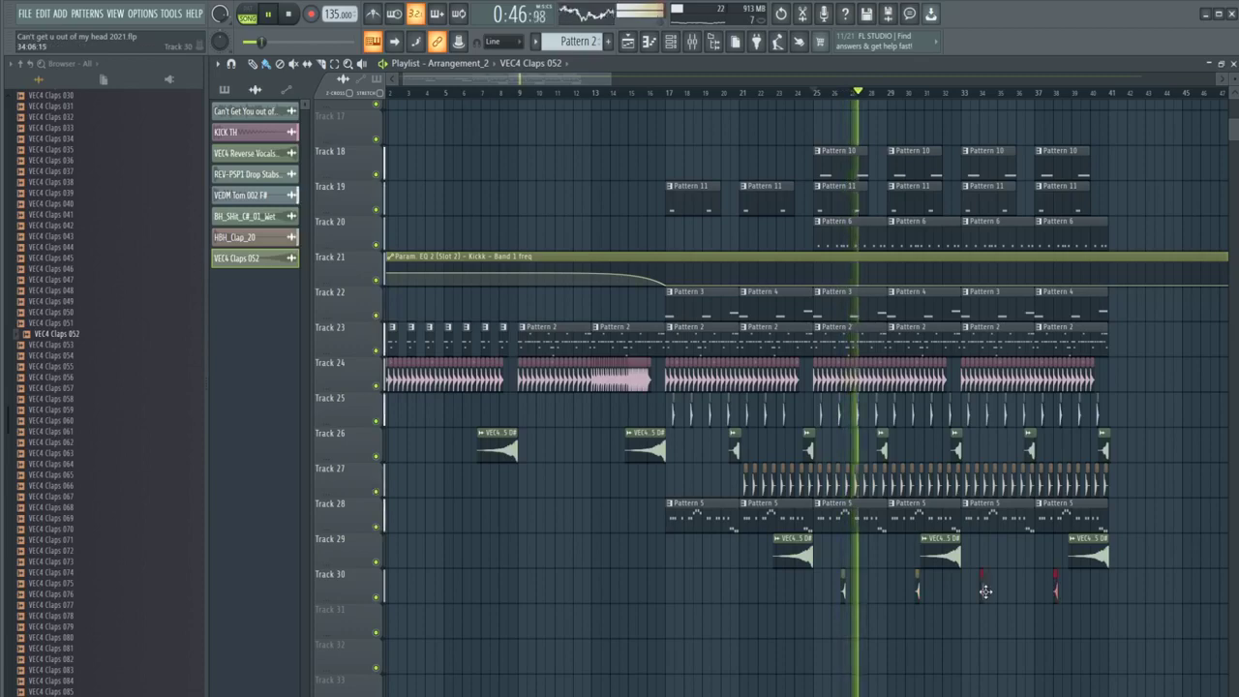
Step: Adjust the VEC4 Claps 052 channel volume while replaying the section from about bar 30
{"action": "scroll", "coordinate": [920, 586], "scroll_direction": "up", "scroll_amount": 4}
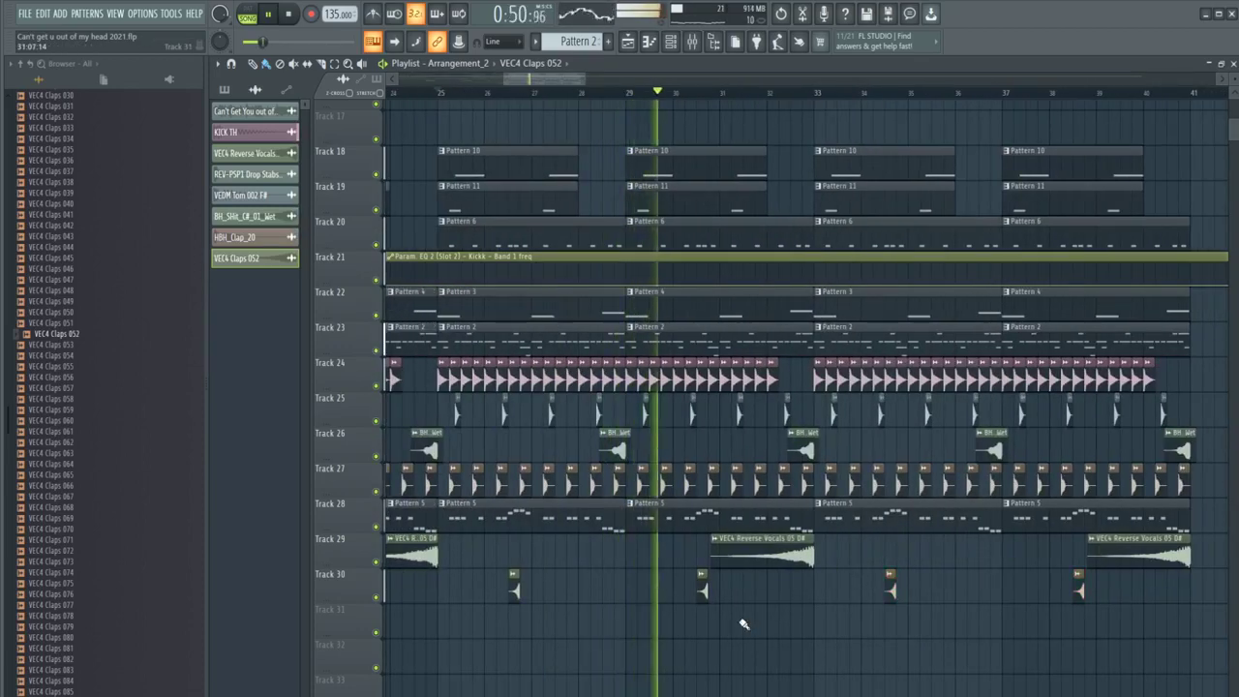
{"action": "scroll", "coordinate": [701, 592], "scroll_direction": "up", "scroll_amount": 4}
{"action": "scroll", "coordinate": [705, 592], "scroll_direction": "up", "scroll_amount": 3}
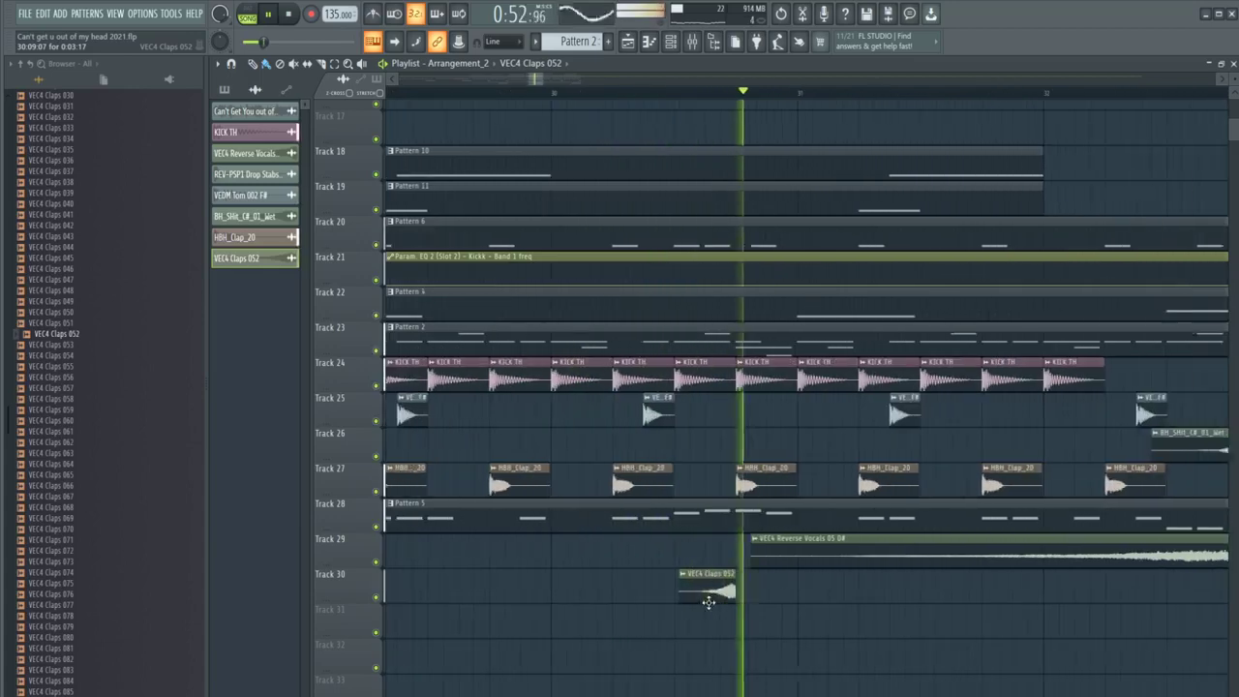
{"action": "key", "text": "space"}
{"action": "double_click", "coordinate": [705, 591]}
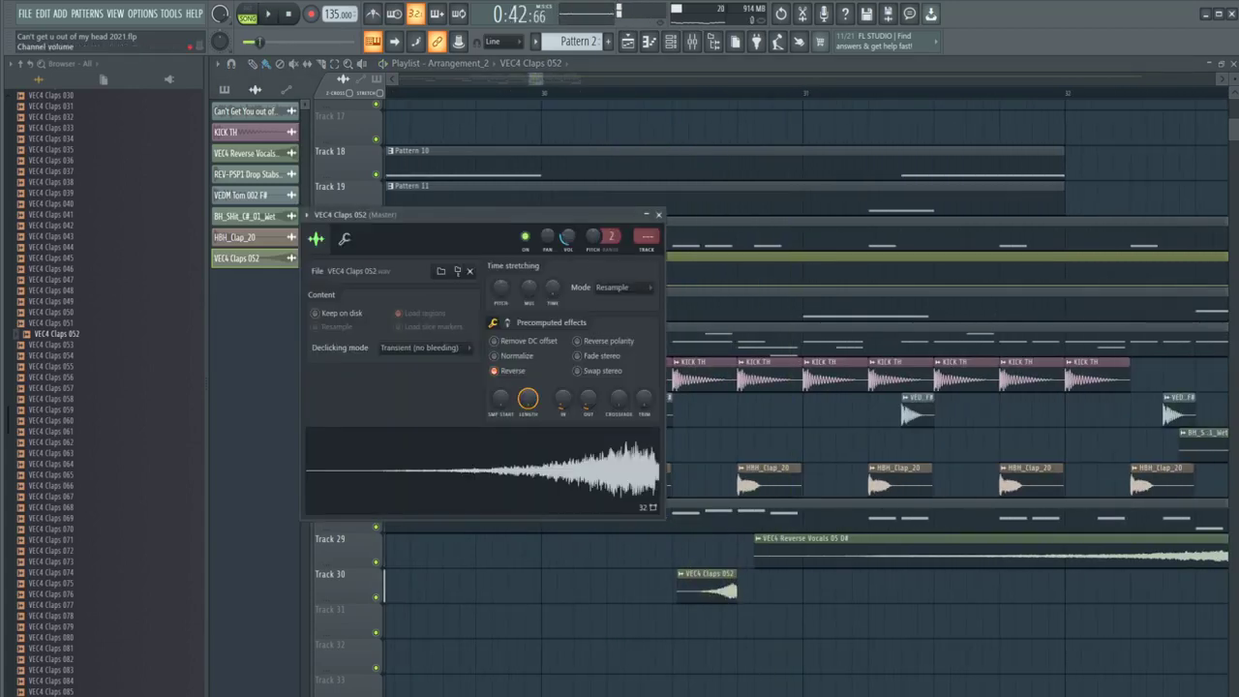
{"action": "left_click", "coordinate": [545, 95]}
{"action": "key", "text": "space"}
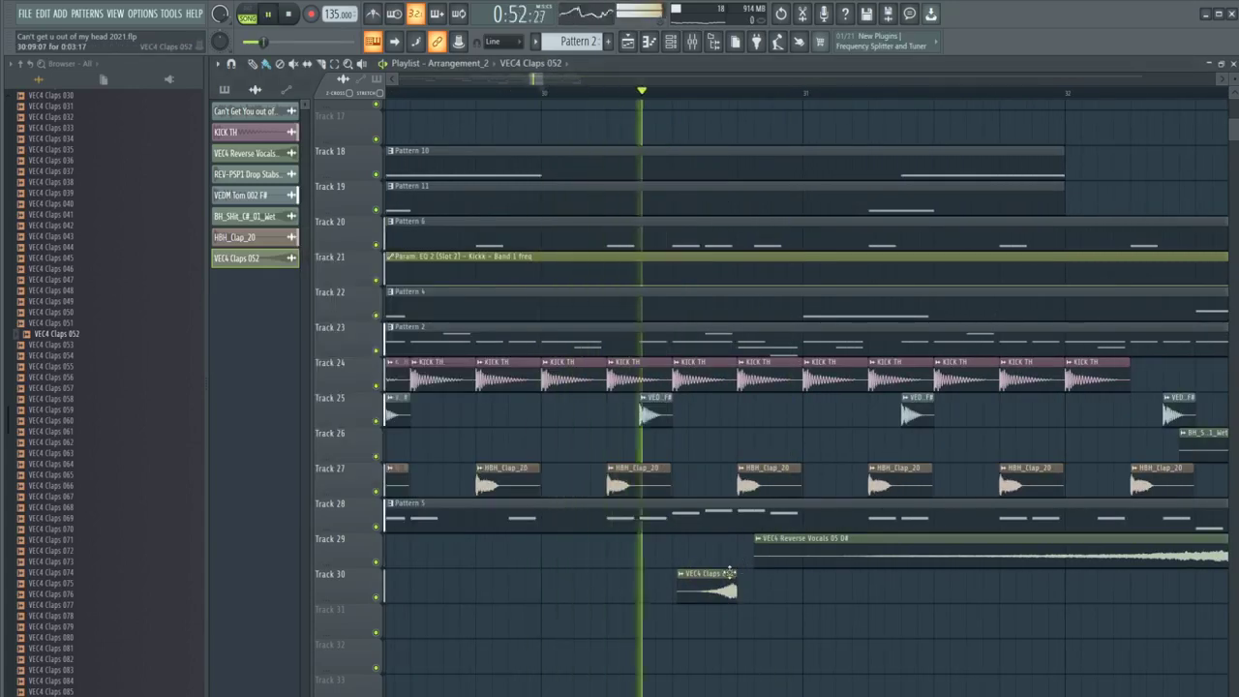
{"action": "double_click", "coordinate": [718, 588]}
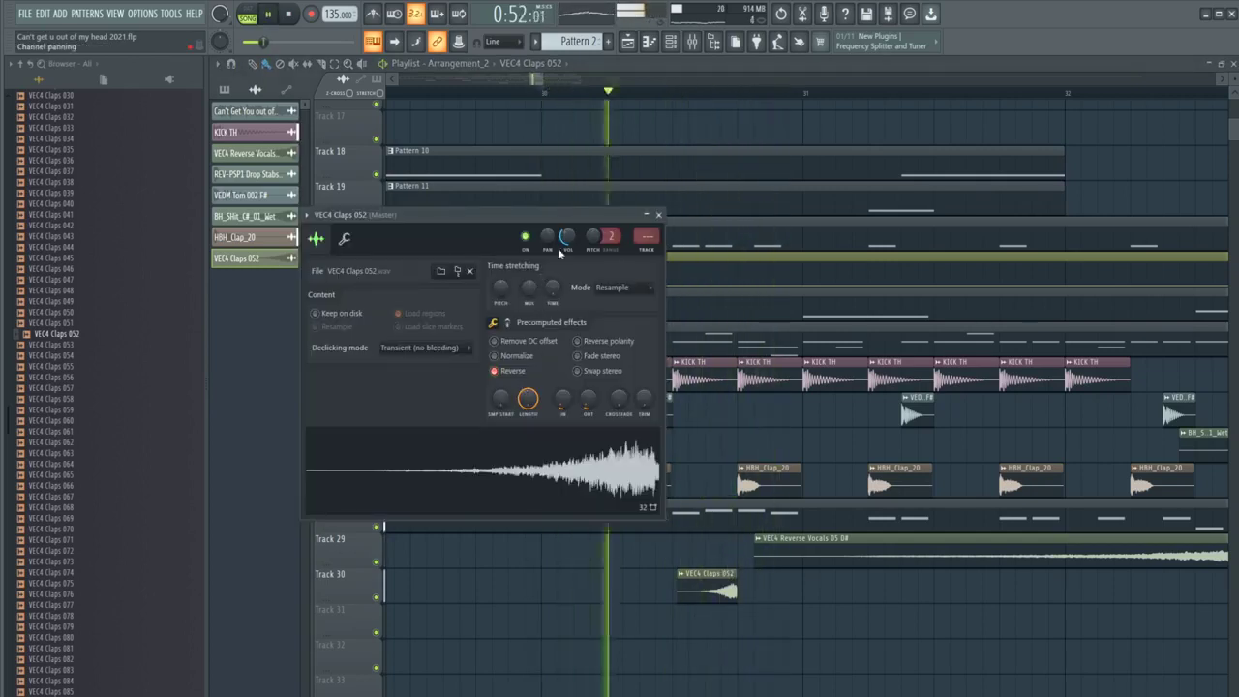
{"action": "key", "text": "space"}
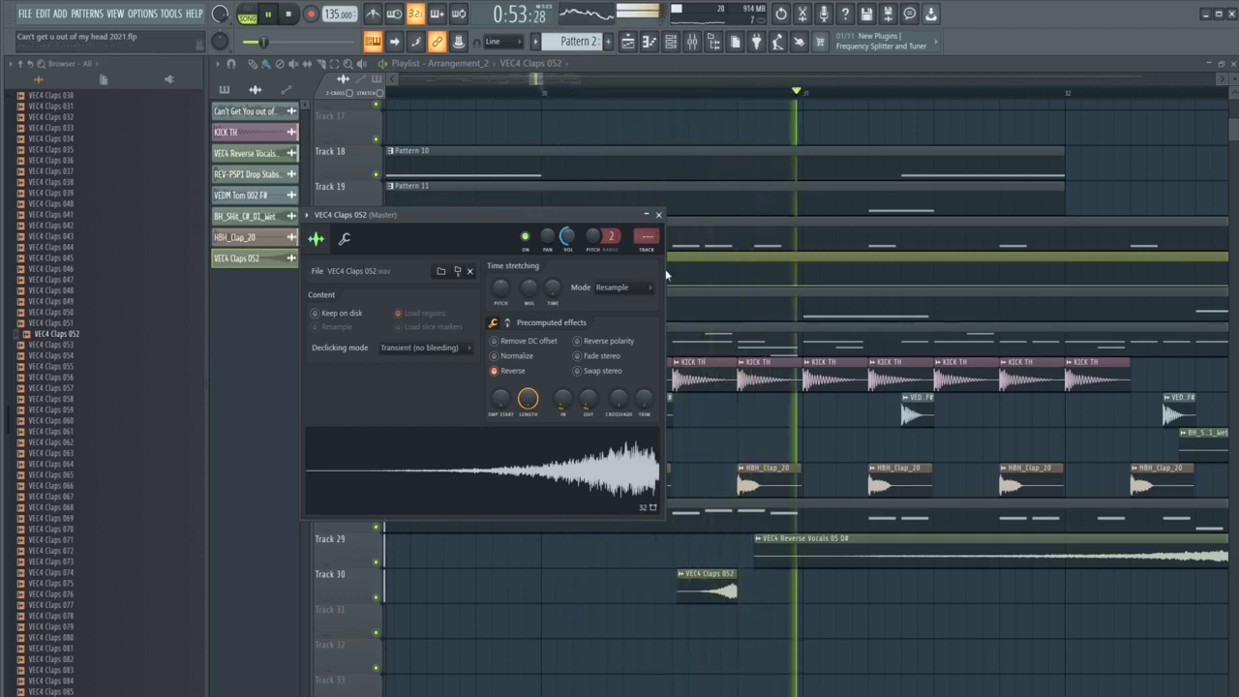
Step: Route VEC4 Claps 052 to mixer track 20 with its fader slightly lowered and Fruity Reeverb 2 in effect slot 3
{"action": "left_click", "coordinate": [646, 251]}
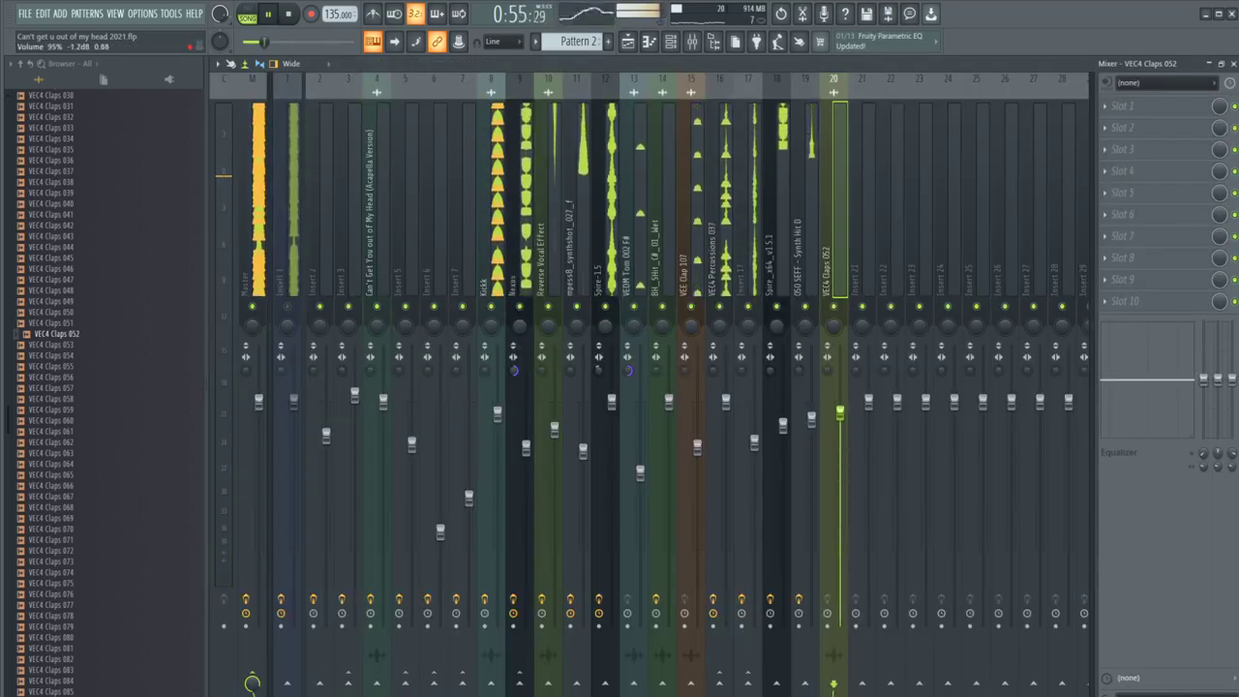
{"action": "left_click", "coordinate": [1123, 149]}
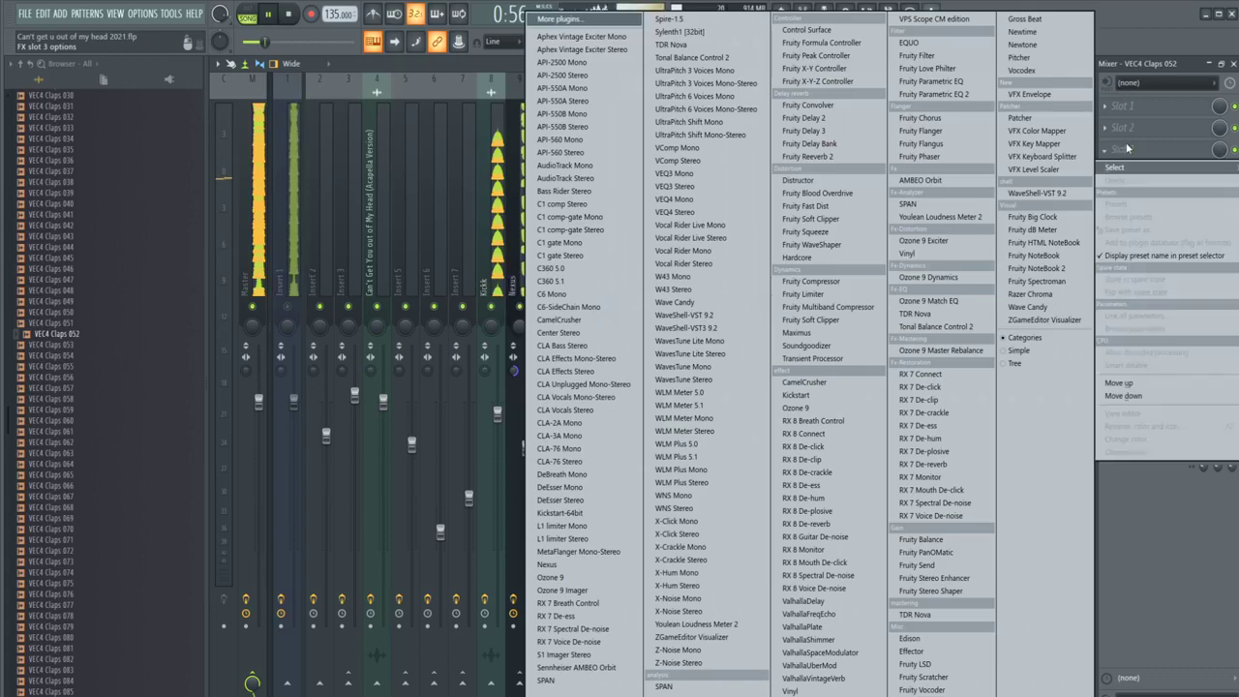
{"action": "left_click", "coordinate": [830, 145]}
{"action": "left_click", "coordinate": [1105, 149]}
{"action": "mouse_move", "coordinate": [1118, 167]}
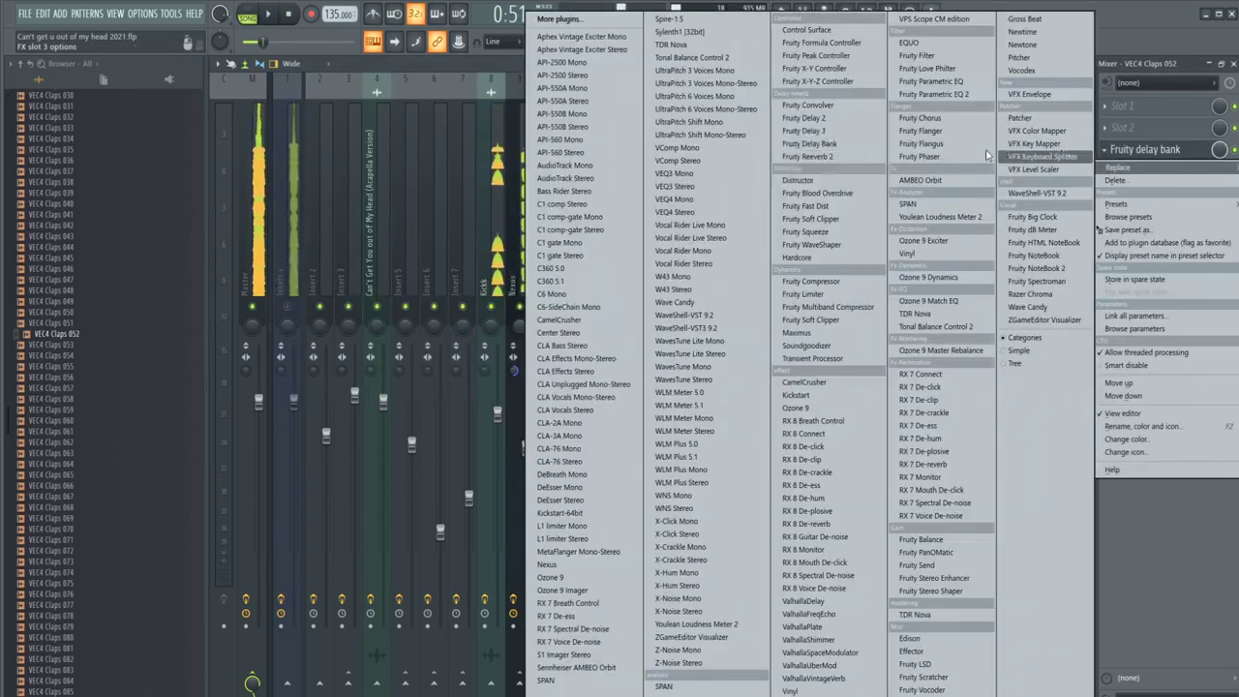
{"action": "left_click", "coordinate": [807, 157]}
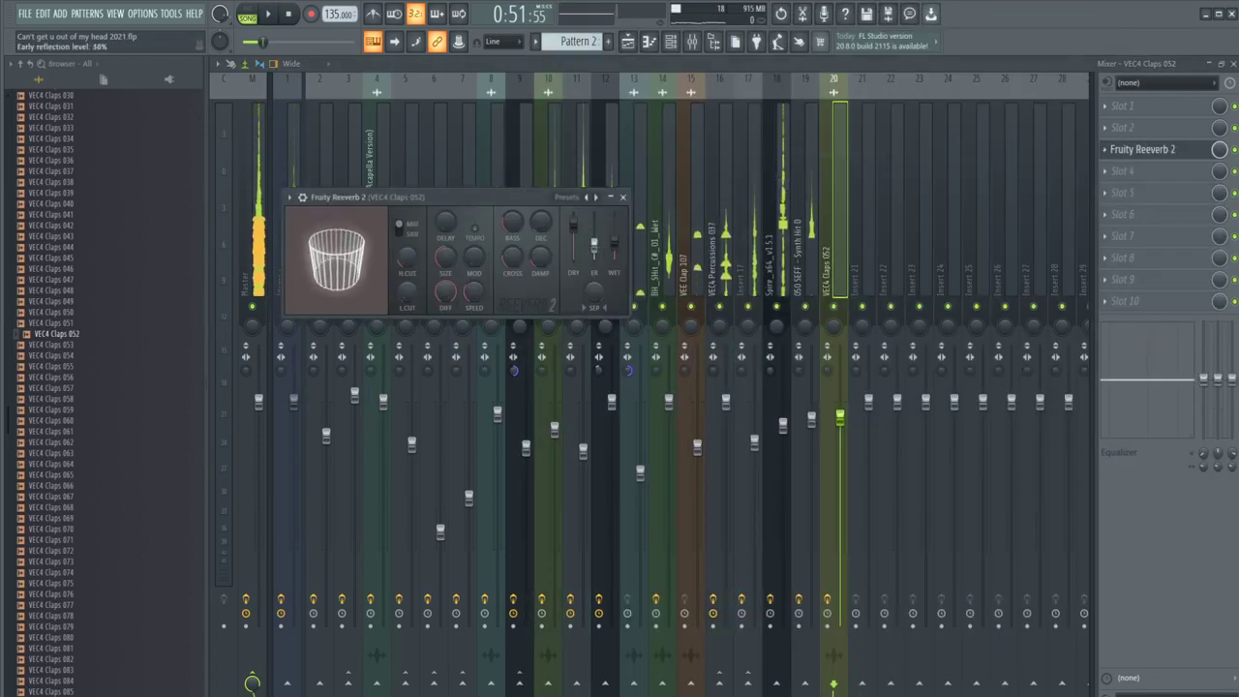
Step: Adjust Fruity Reeverb 2's early reflection and wet levels, and listen to the reversed claps in the arrangement
{"action": "key", "text": "space"}
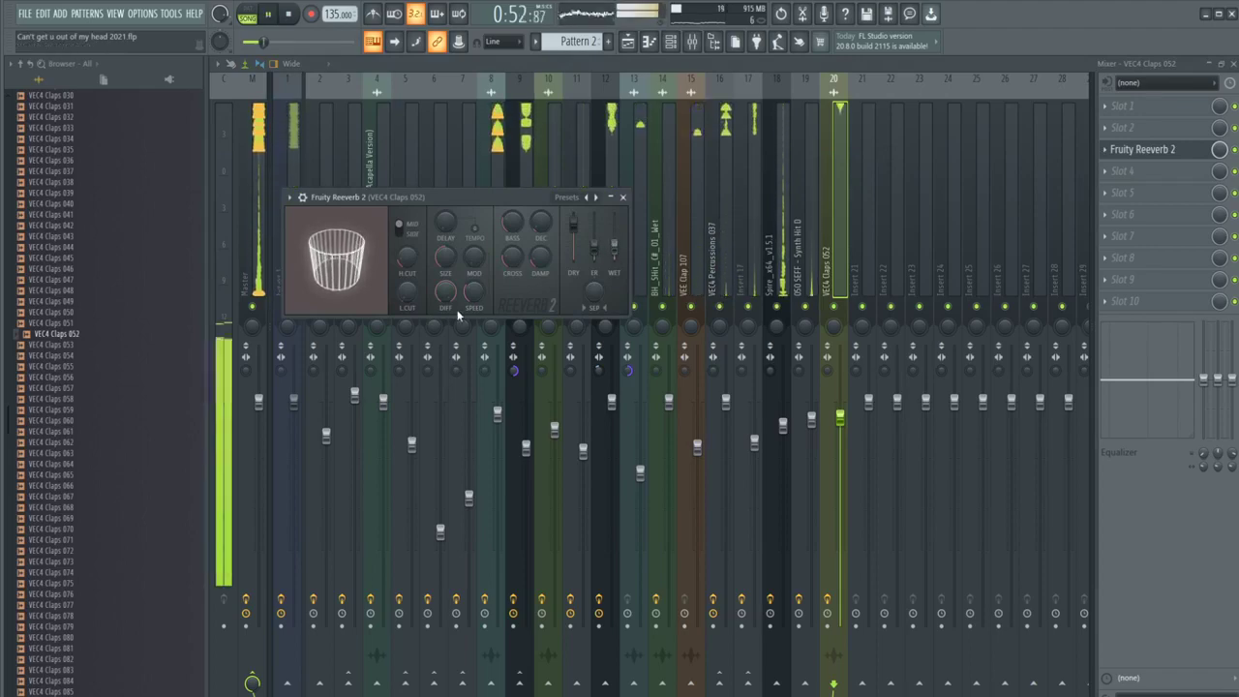
{"action": "key", "text": "F5"}
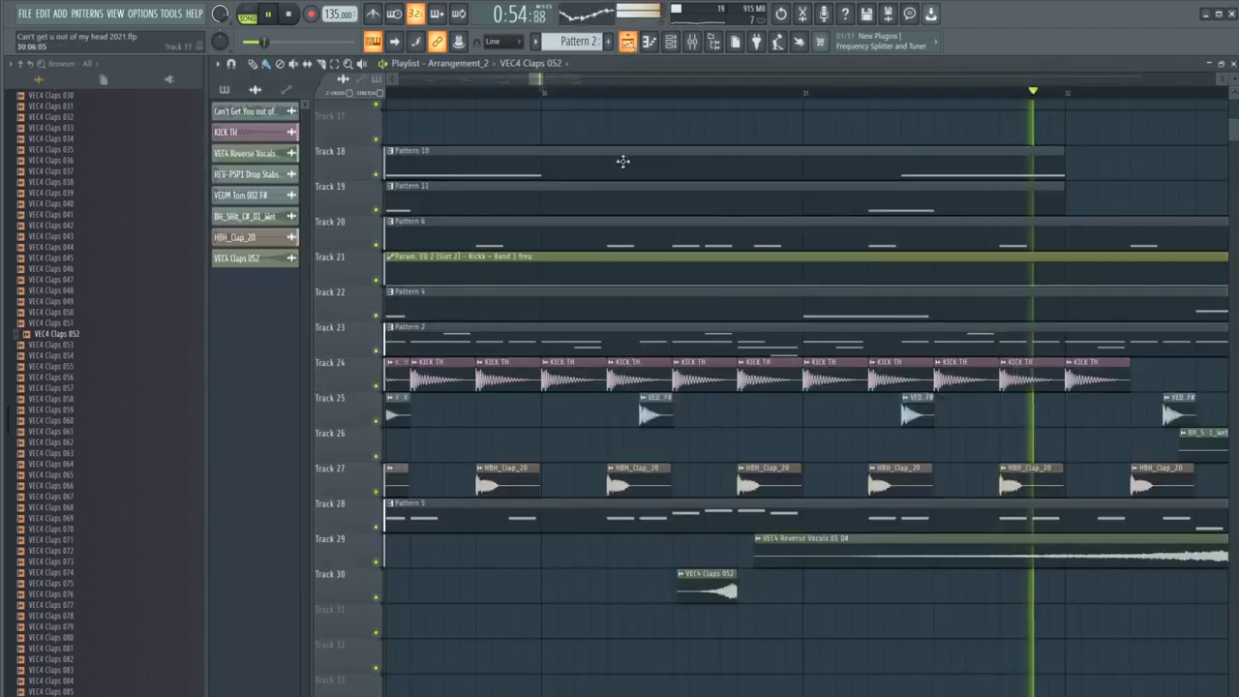
{"action": "scroll", "coordinate": [600, 469], "scroll_direction": "down", "scroll_amount": 1}
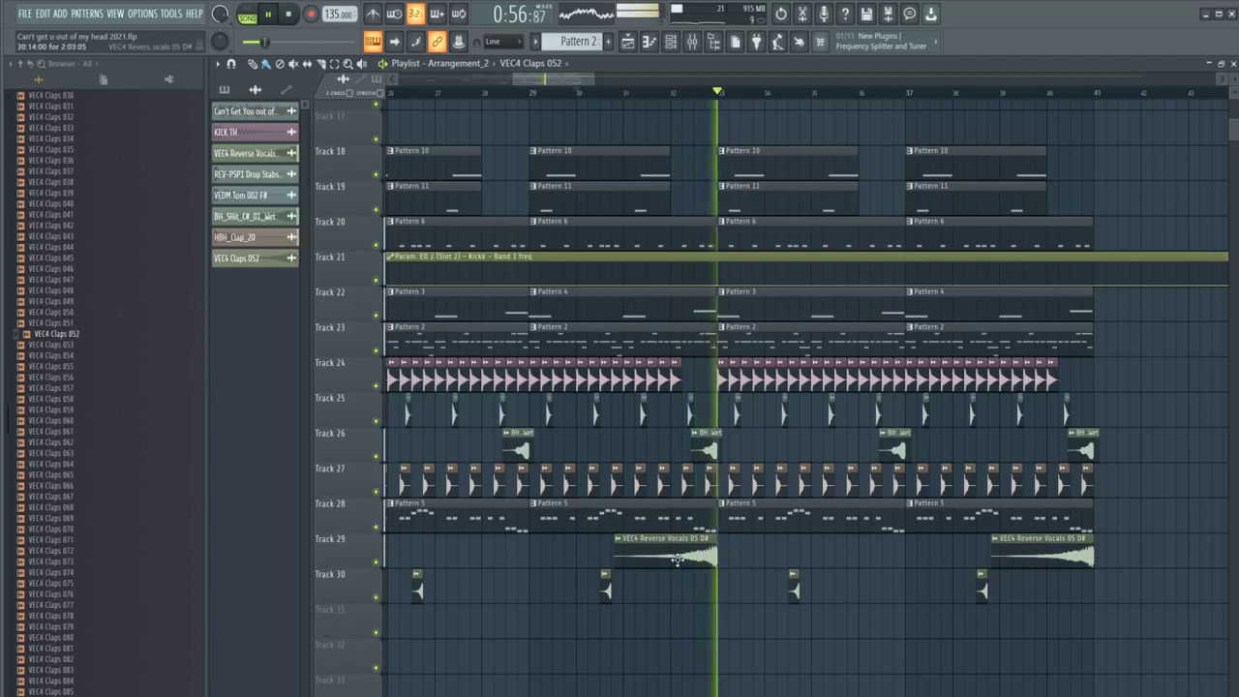
Step: Replay the arrangement from about bar 24 and listen to the layered drop
{"action": "scroll", "coordinate": [678, 559], "scroll_direction": "down", "scroll_amount": 2}
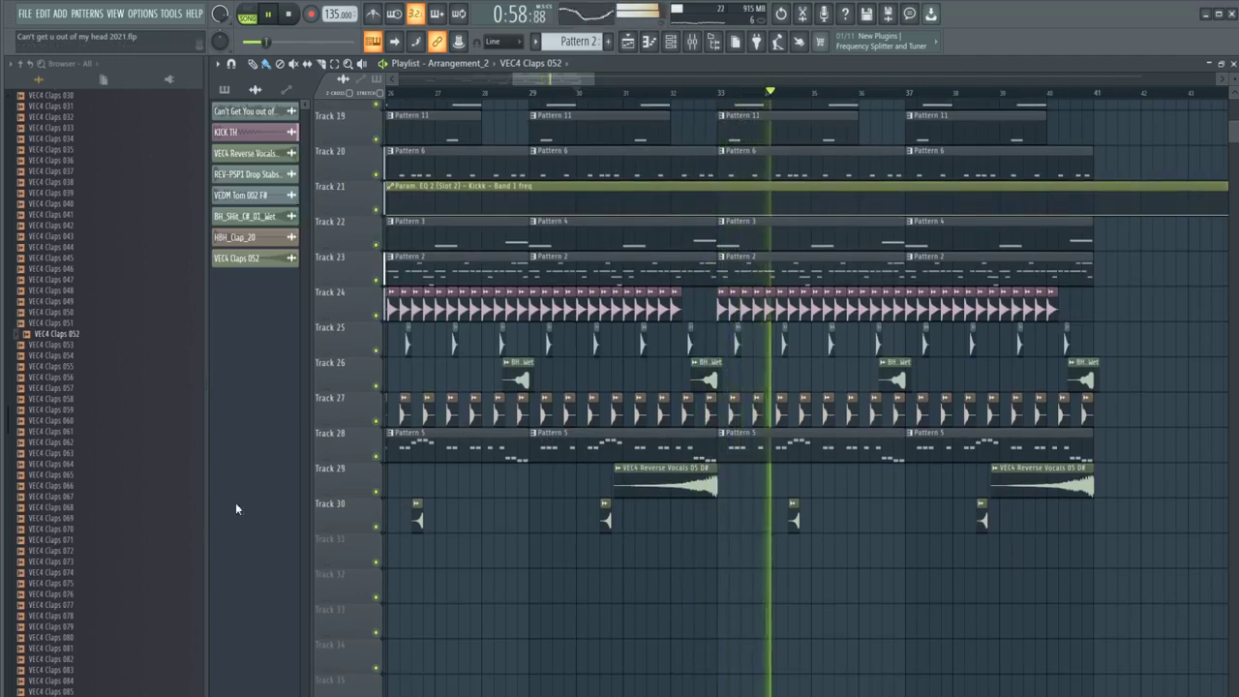
{"action": "scroll", "coordinate": [681, 471], "scroll_direction": "up", "scroll_amount": 4}
{"action": "scroll", "coordinate": [682, 470], "scroll_direction": "down", "scroll_amount": 2, "text": "ctrl"}
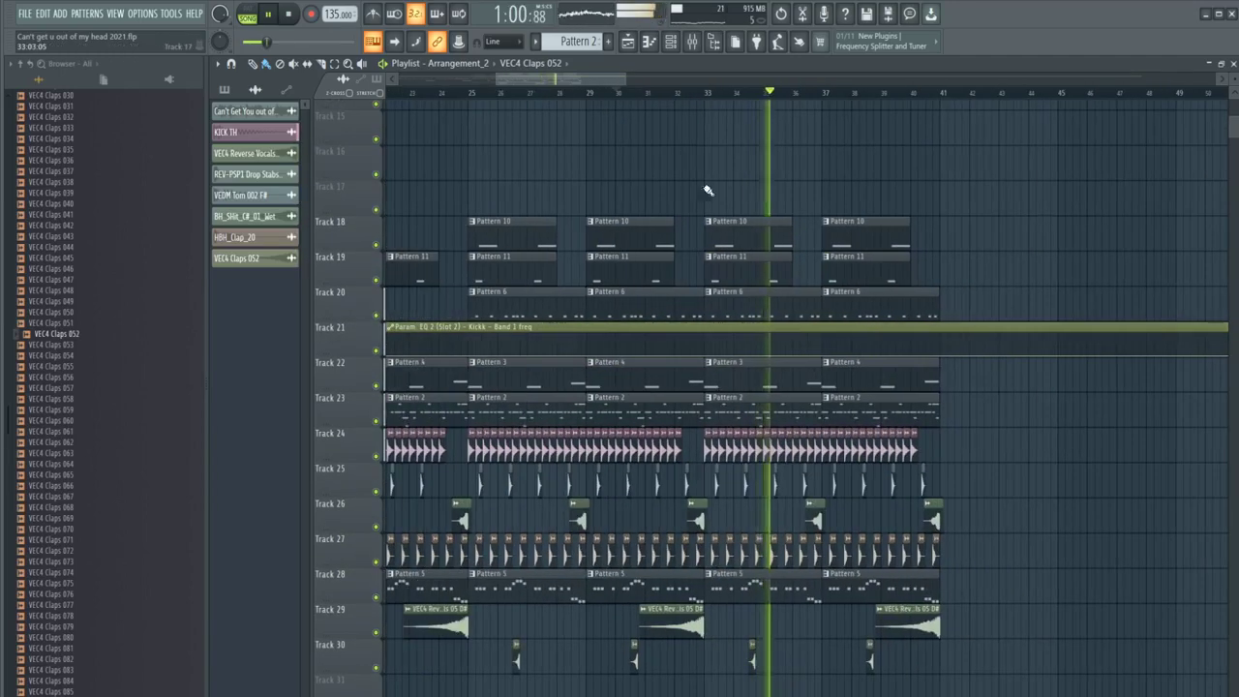
{"action": "key", "text": "space"}
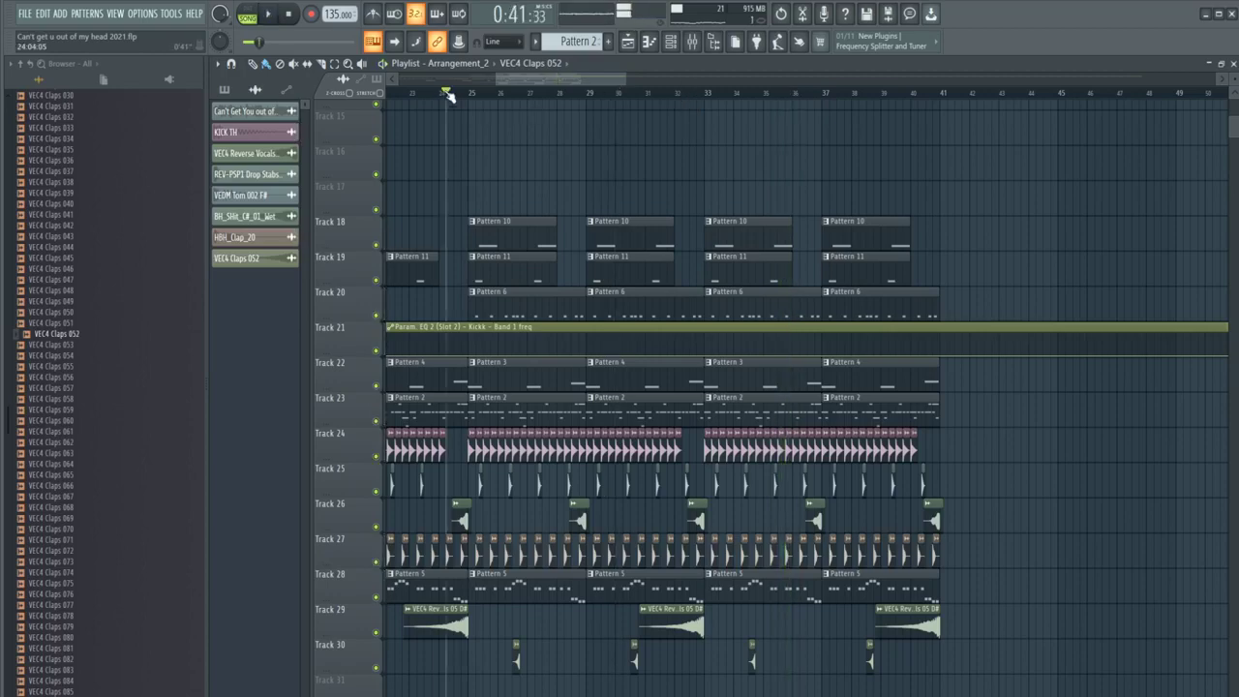
{"action": "key", "text": "space"}
{"action": "scroll", "coordinate": [506, 199], "scroll_direction": "up", "scroll_amount": 3, "text": "ctrl"}
Step: Show the unsorted channels, create the empty Pattern 12, and add another Nexus instrument channel
{"action": "key", "text": "F6"}
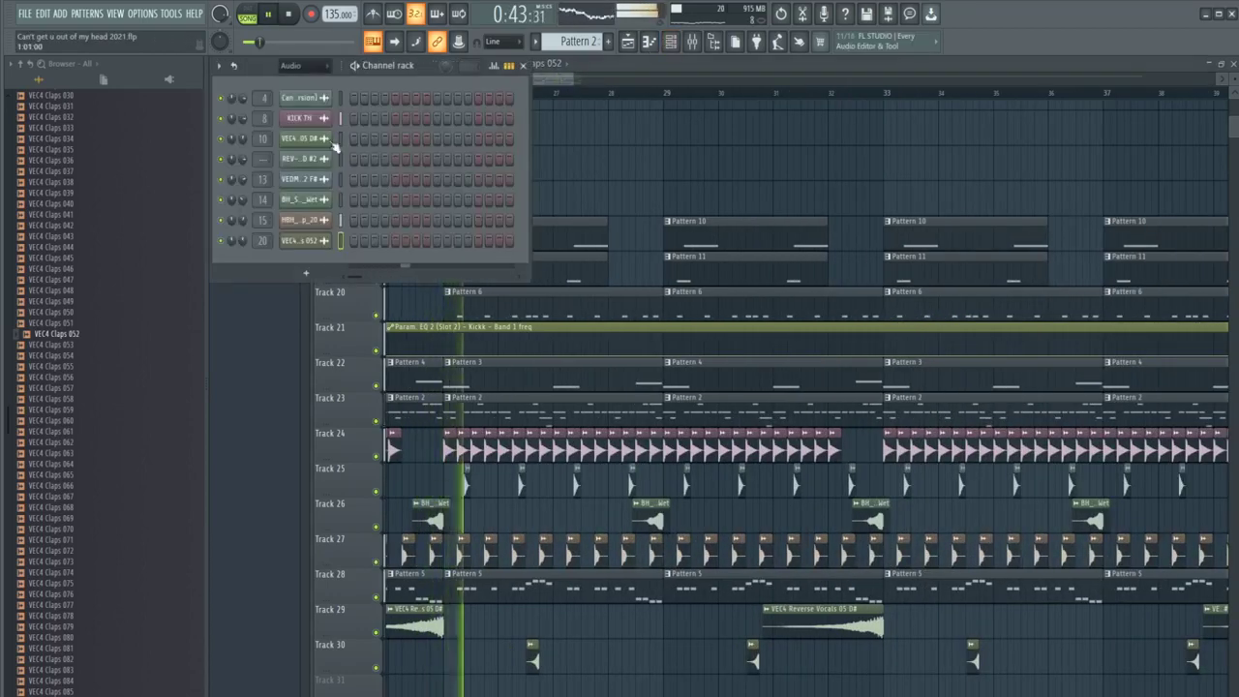
{"action": "left_click", "coordinate": [304, 65]}
{"action": "left_click", "coordinate": [302, 89]}
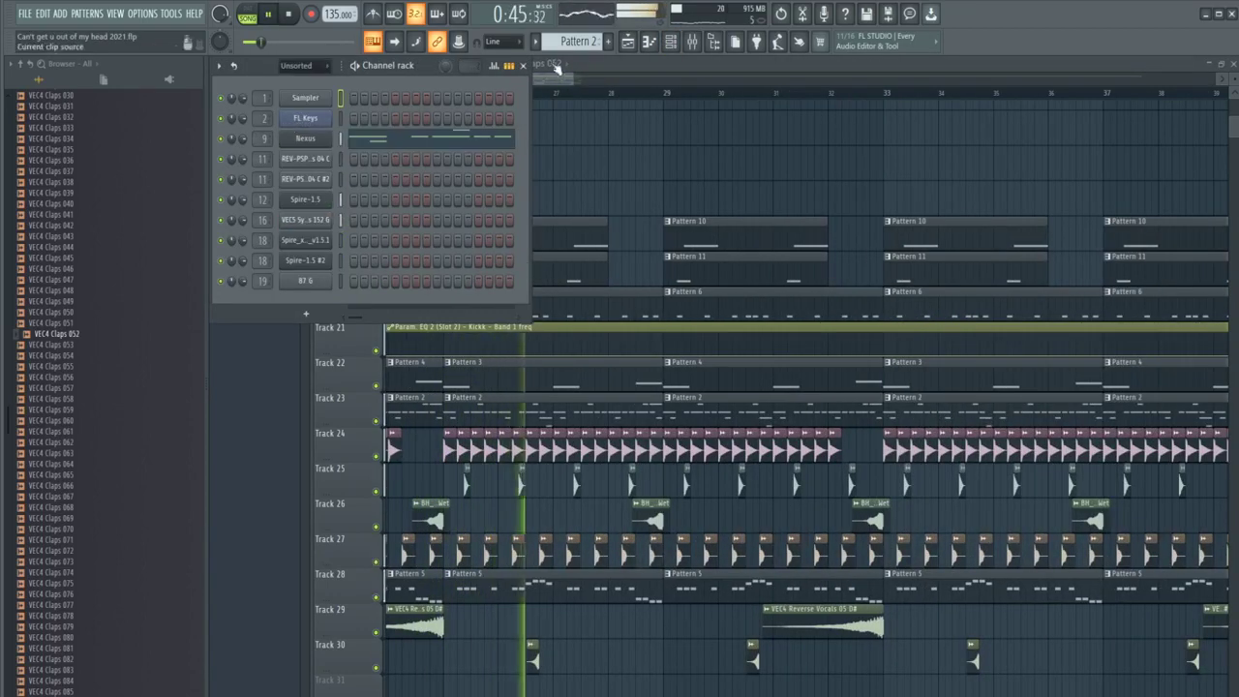
{"action": "key", "text": "F4"}
{"action": "left_click", "coordinate": [306, 313]}
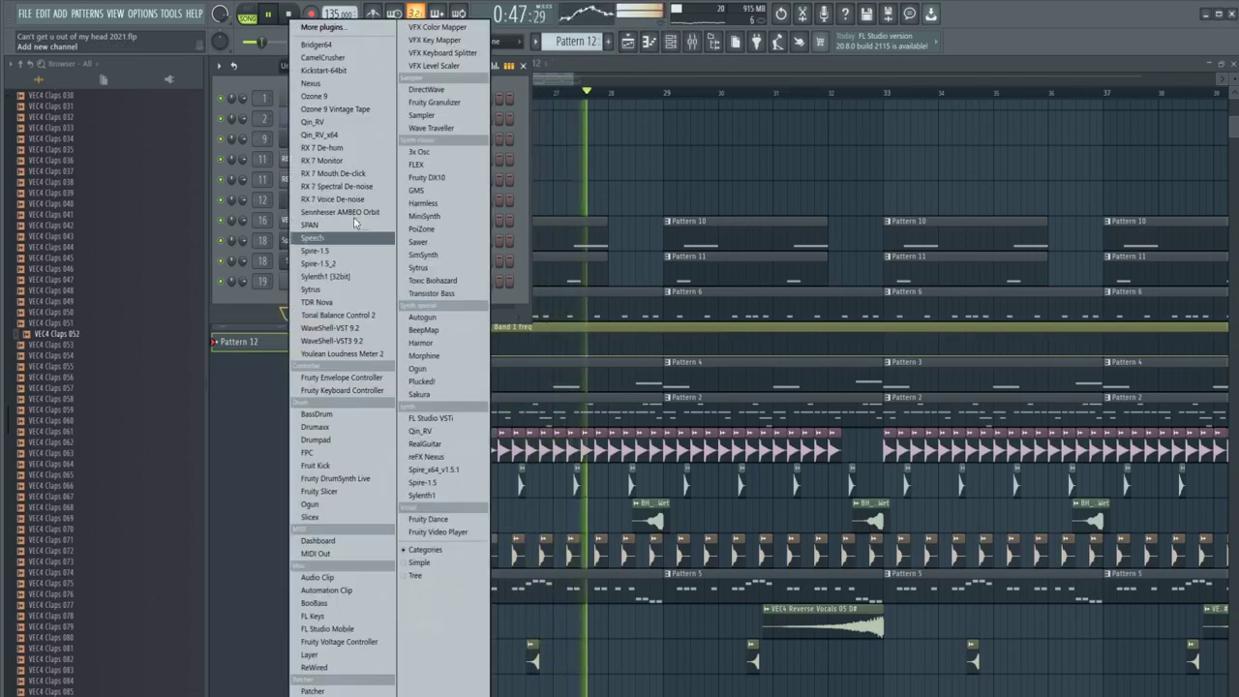
{"action": "left_click", "coordinate": [311, 83]}
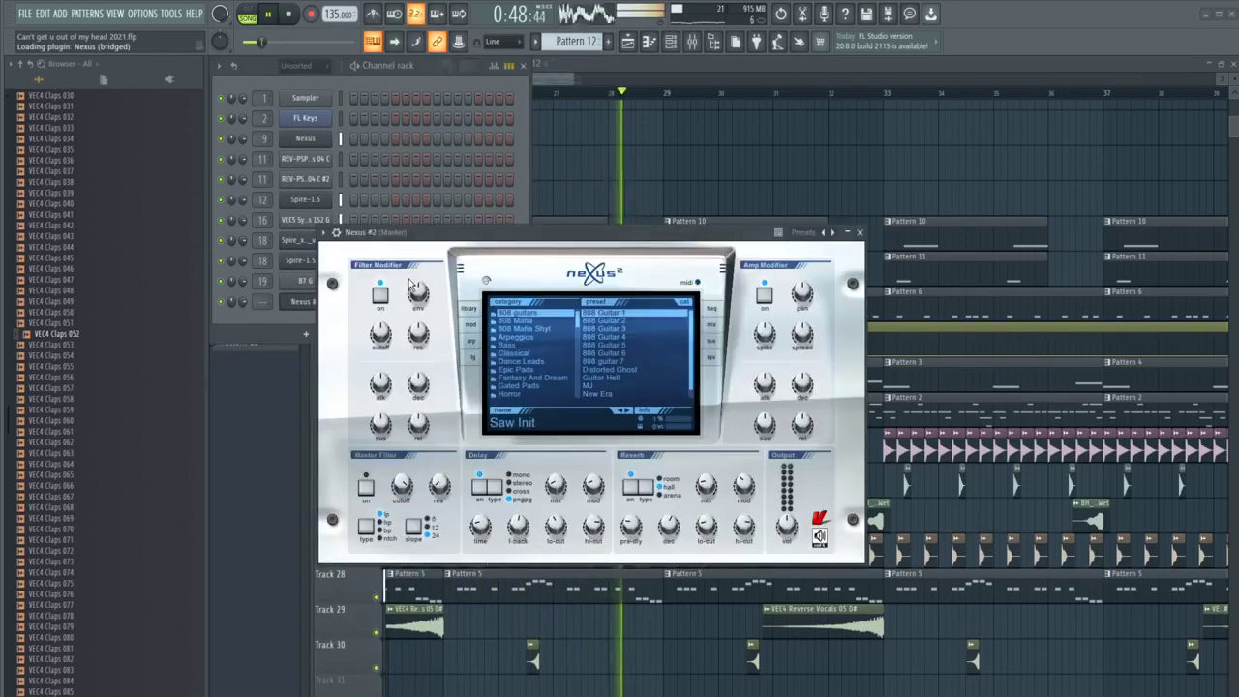
Step: Audition presets in Nexus #2's Voice category and load VO Arms of Heaven
{"action": "scroll", "coordinate": [579, 334], "scroll_direction": "down", "scroll_amount": 3}
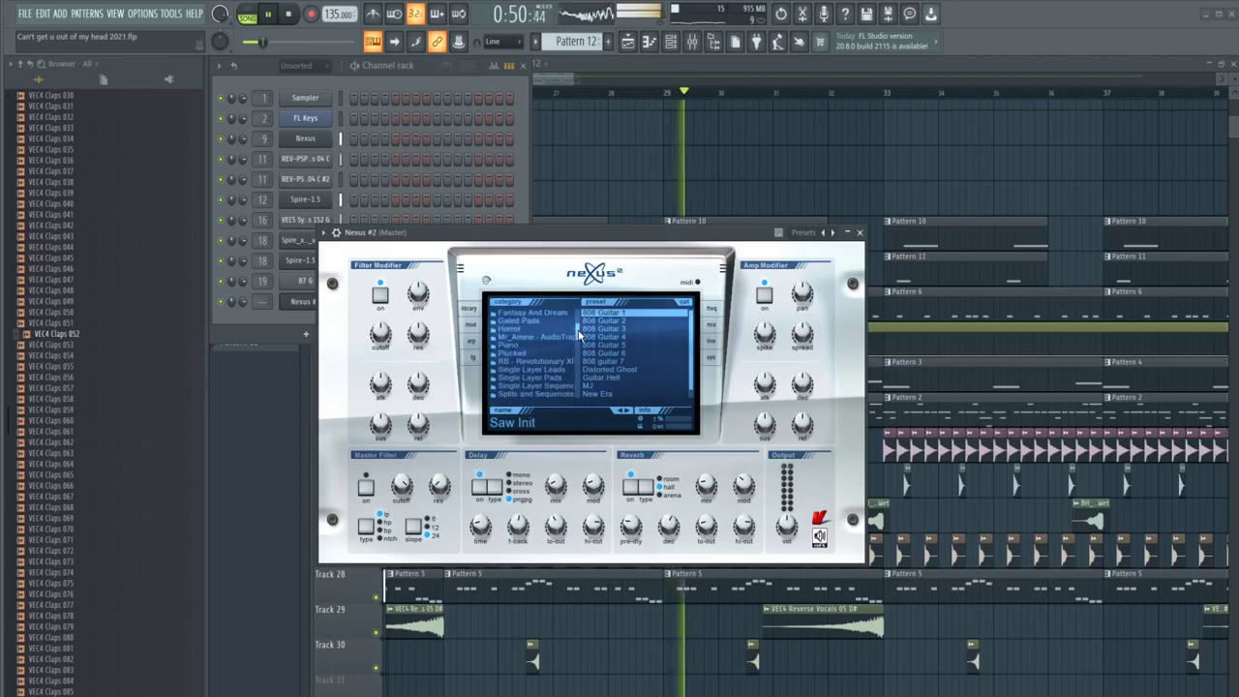
{"action": "scroll", "coordinate": [579, 334], "scroll_direction": "down", "scroll_amount": 3}
{"action": "left_click", "coordinate": [531, 370]}
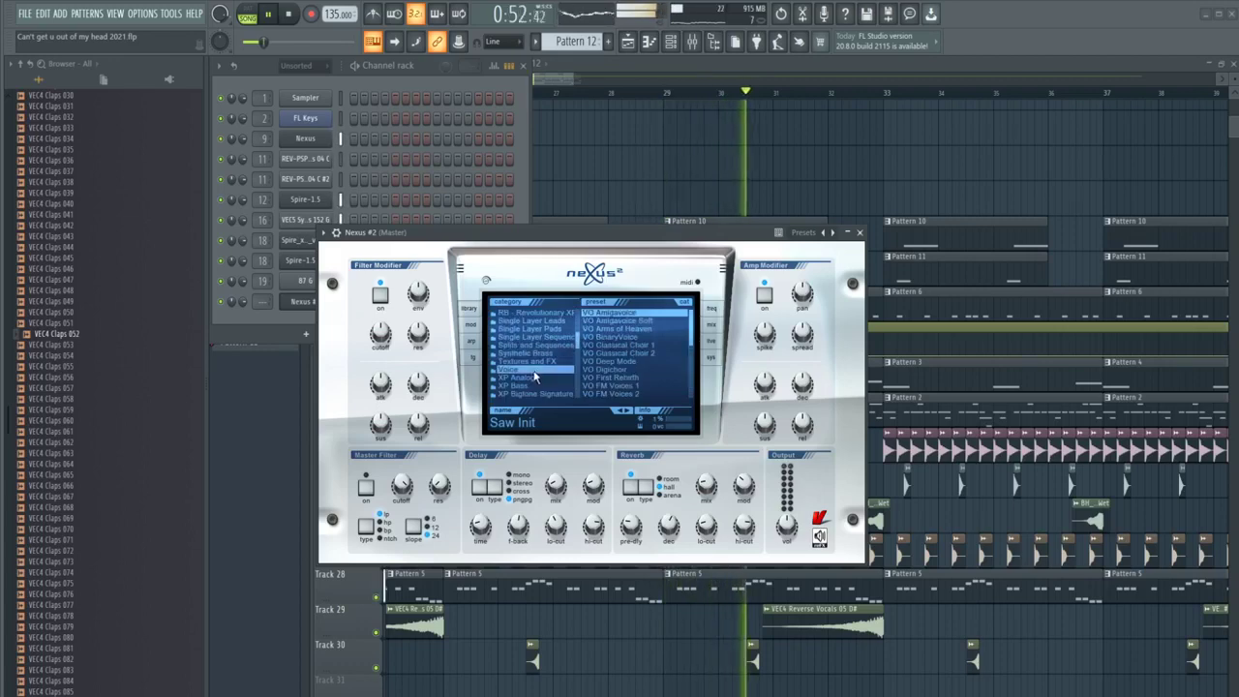
{"action": "left_click", "coordinate": [610, 329]}
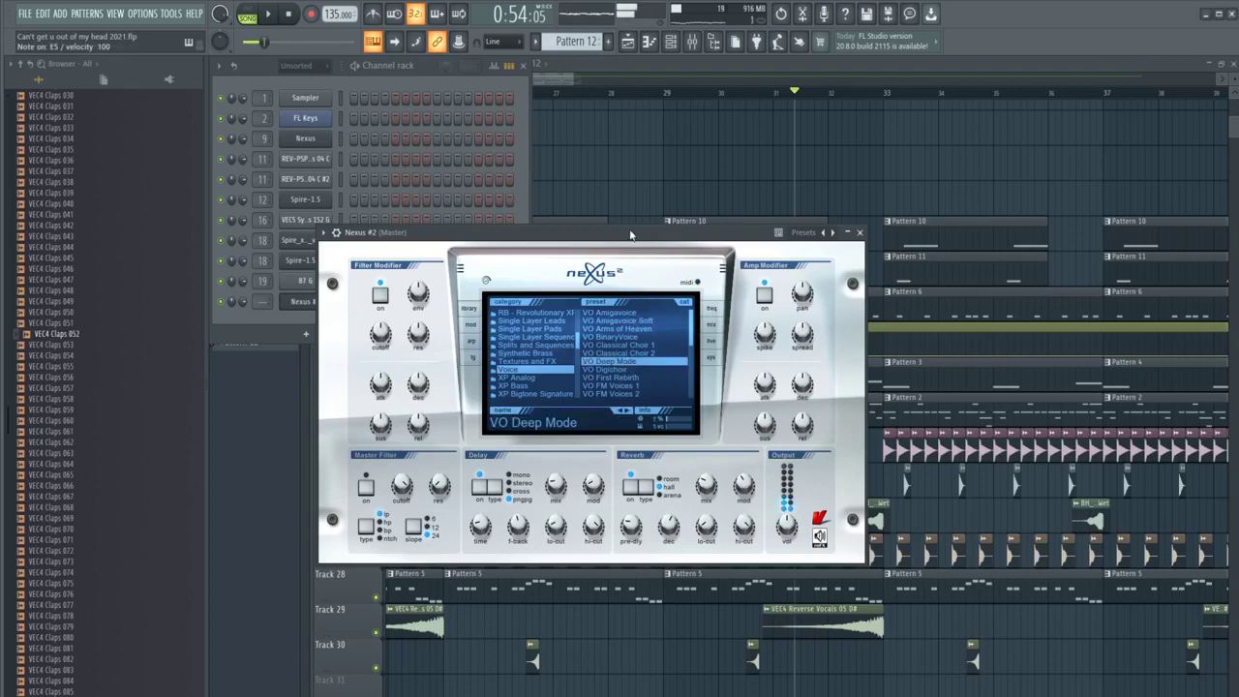
{"action": "left_click", "coordinate": [639, 345]}
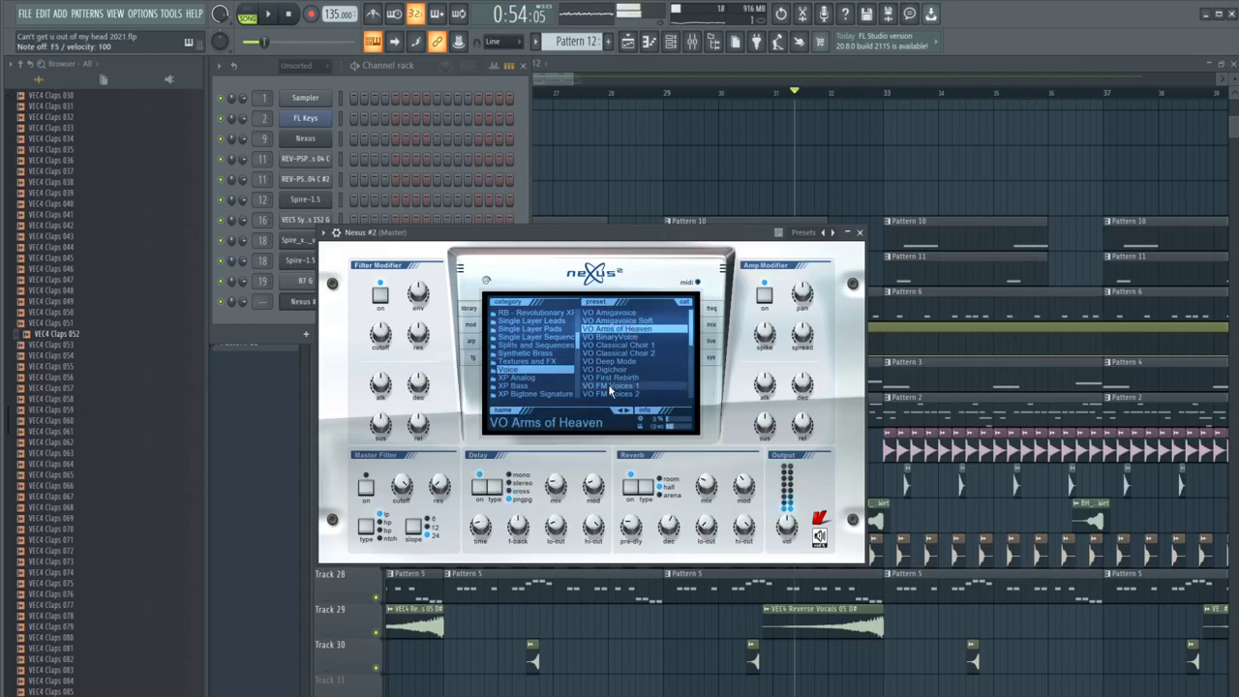
Step: Audition the Nexus #2 voice on the higher keys in its piano roll
{"action": "left_click", "coordinate": [648, 43]}
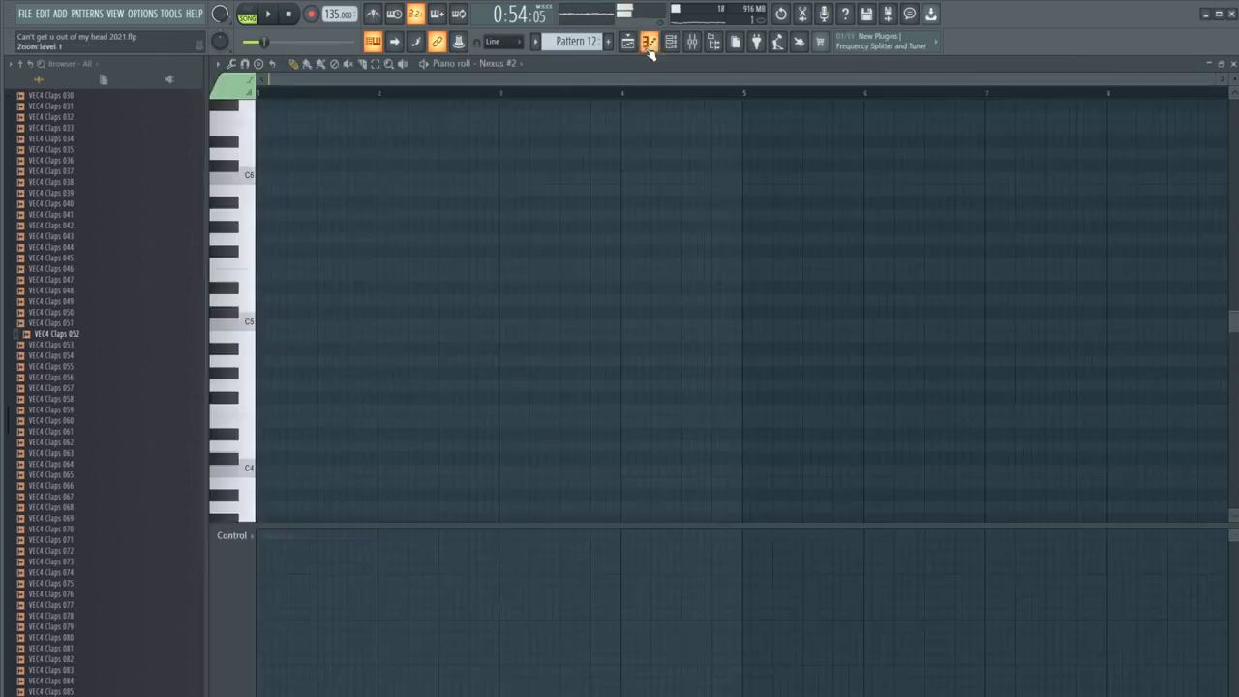
{"action": "scroll", "coordinate": [244, 172], "scroll_direction": "up", "scroll_amount": 5}
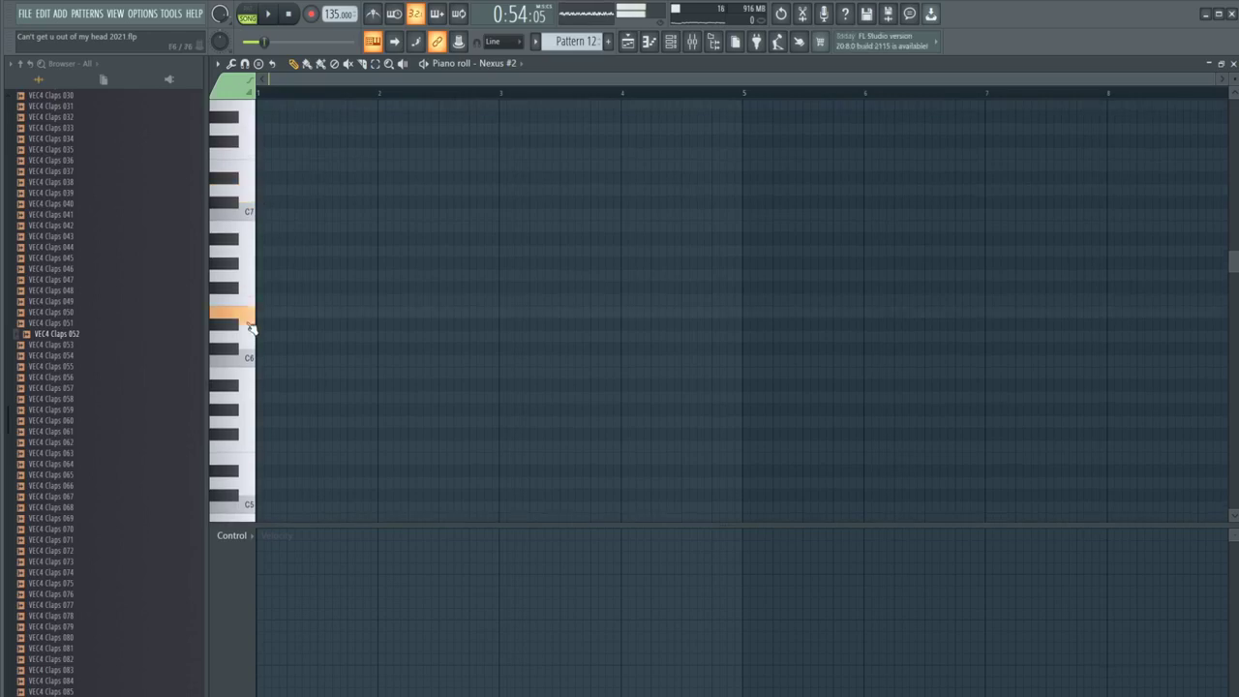
{"action": "scroll", "coordinate": [263, 325], "scroll_direction": "up", "scroll_amount": 2}
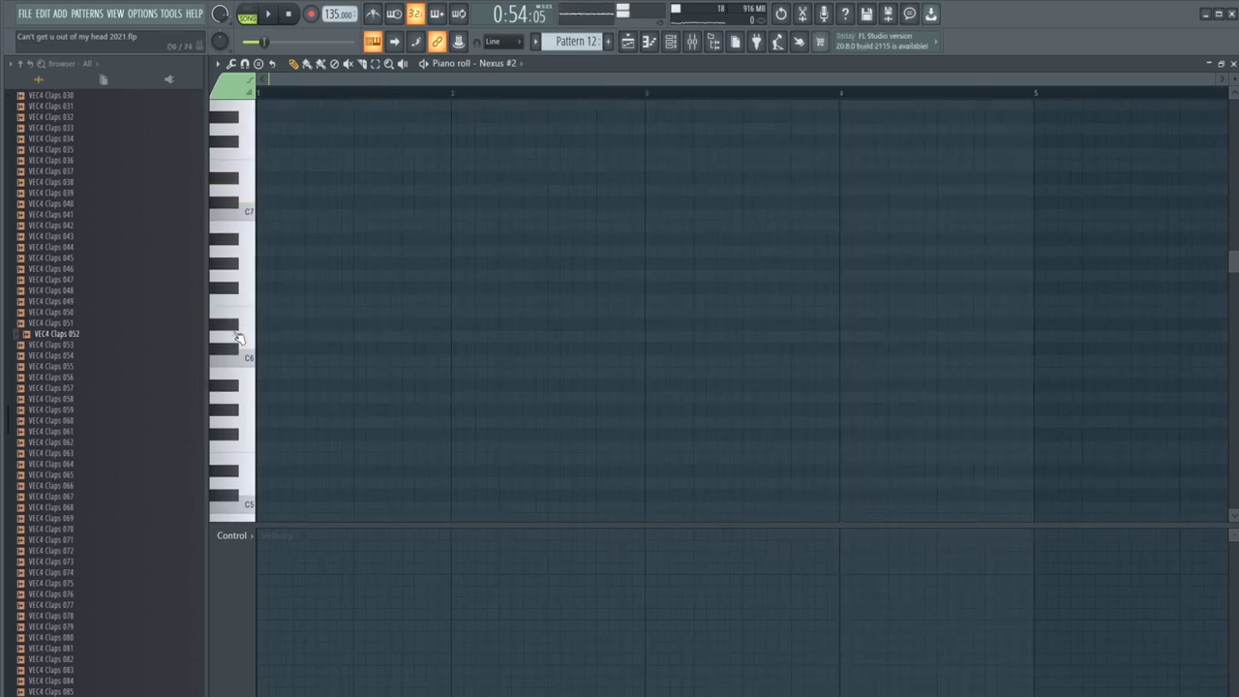
Step: Check the Nexus #2 preset and route its channel to mixer track 21
{"action": "left_click", "coordinate": [671, 43]}
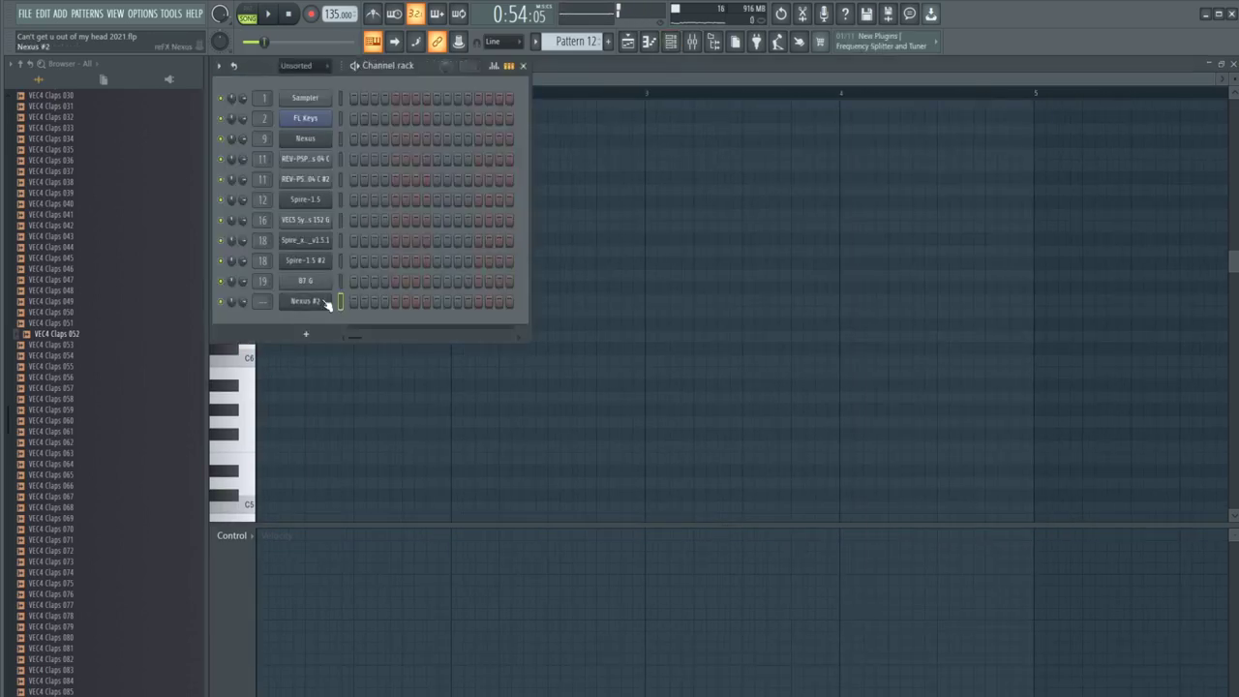
{"action": "left_click", "coordinate": [324, 302]}
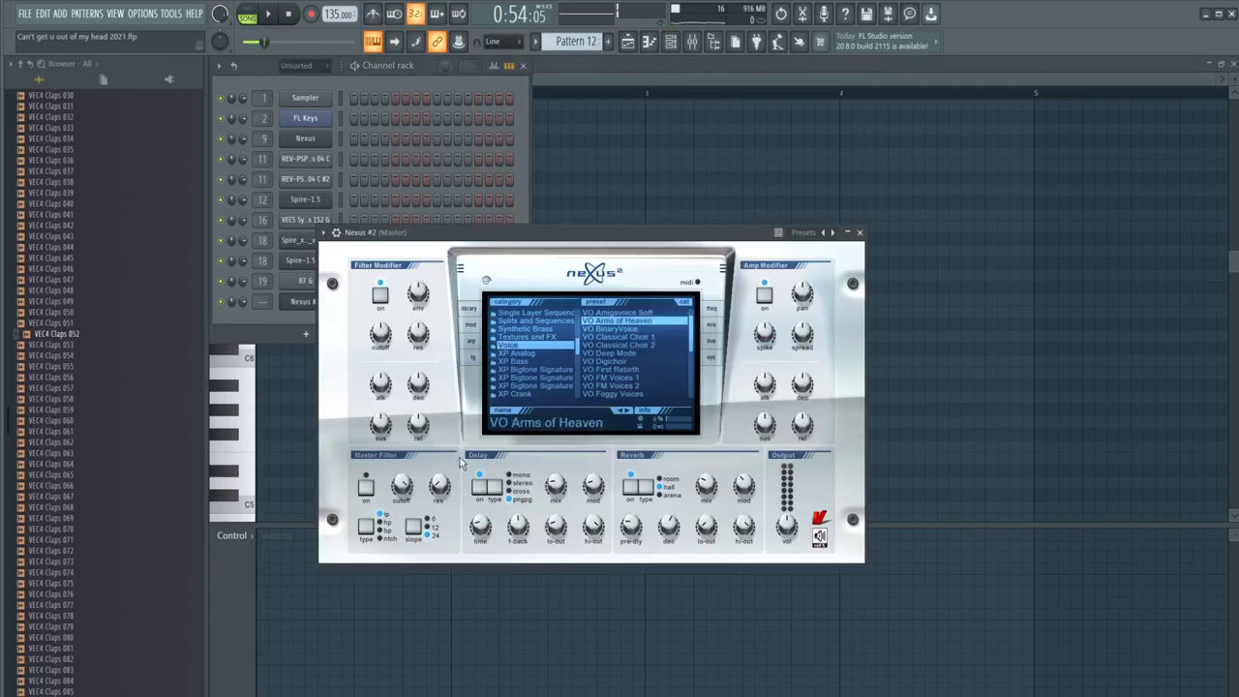
{"action": "left_click", "coordinate": [306, 302]}
{"action": "key", "text": "ctrl+l"}
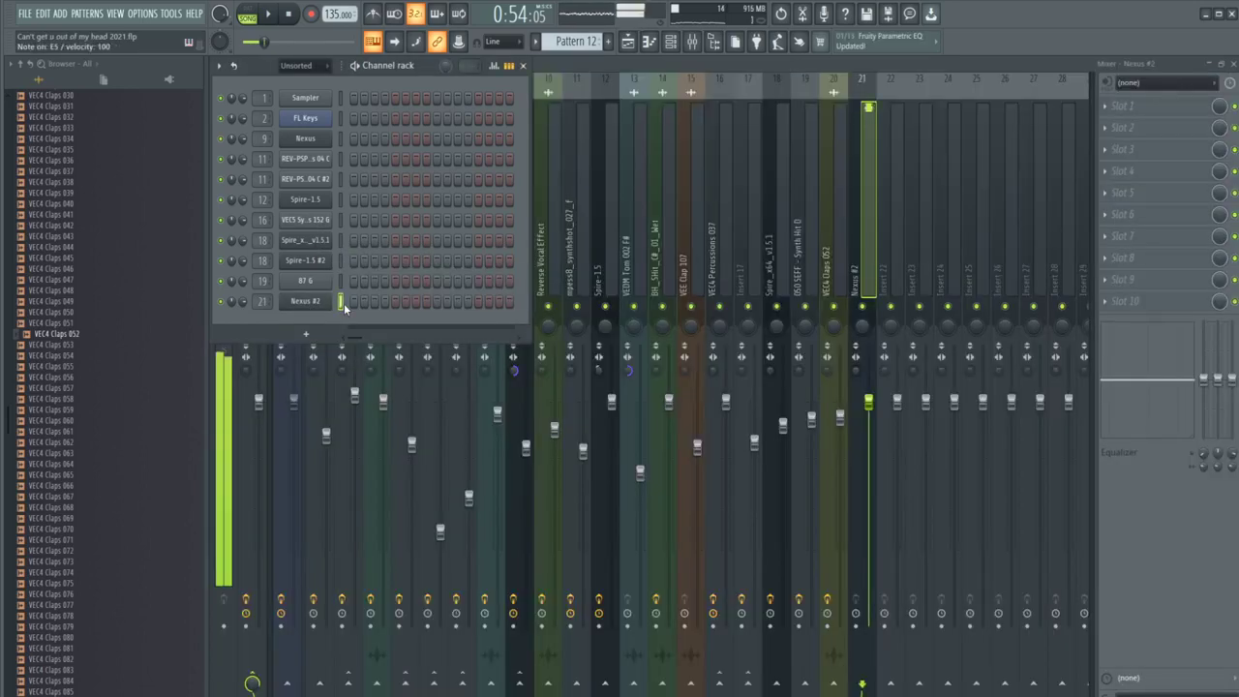
Step: Load Fruity Parametric EQ 2 into effect slot 5 of mixer track 21, replacing the plain Fruity Parametric EQ
{"action": "left_click", "coordinate": [1153, 193]}
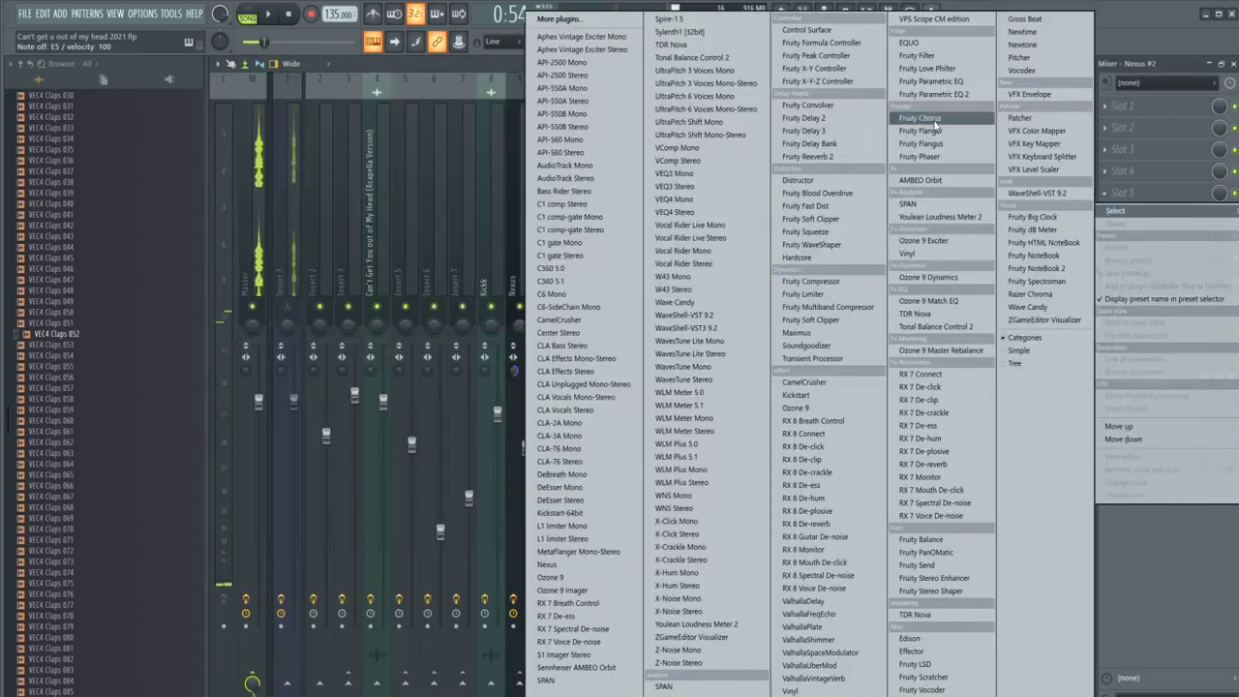
{"action": "left_click", "coordinate": [931, 81]}
{"action": "left_click", "coordinate": [1109, 196]}
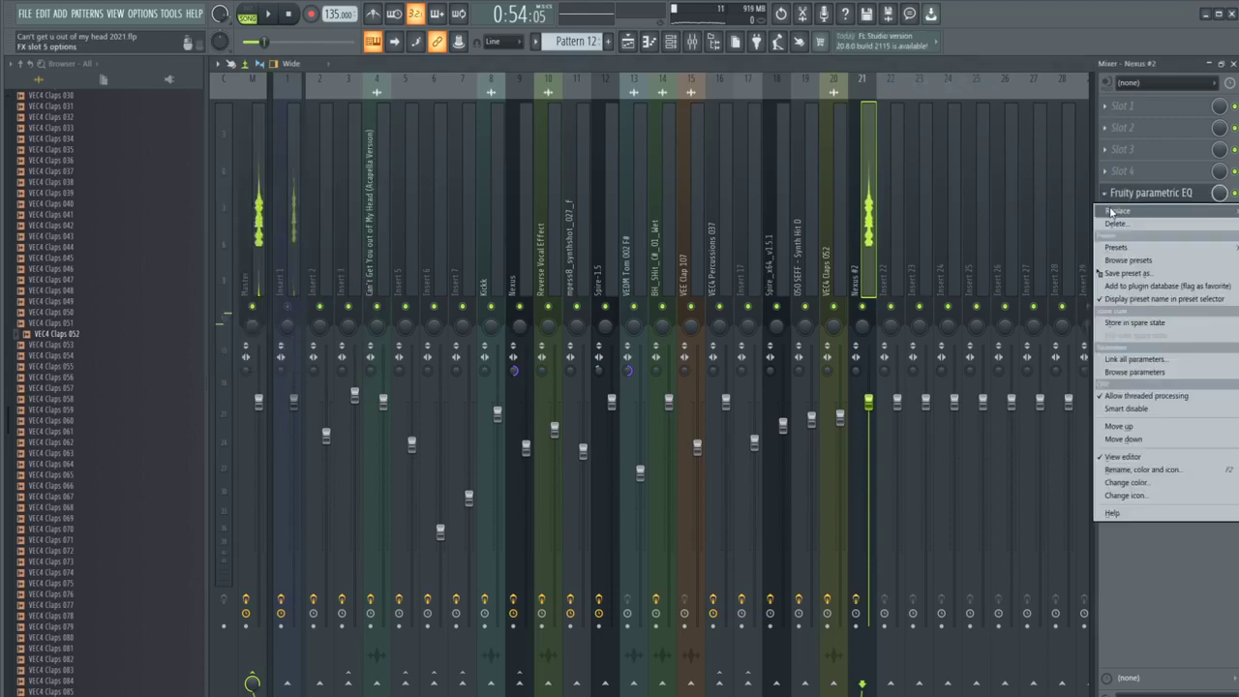
{"action": "mouse_move", "coordinate": [1119, 210]}
{"action": "left_click", "coordinate": [976, 97]}
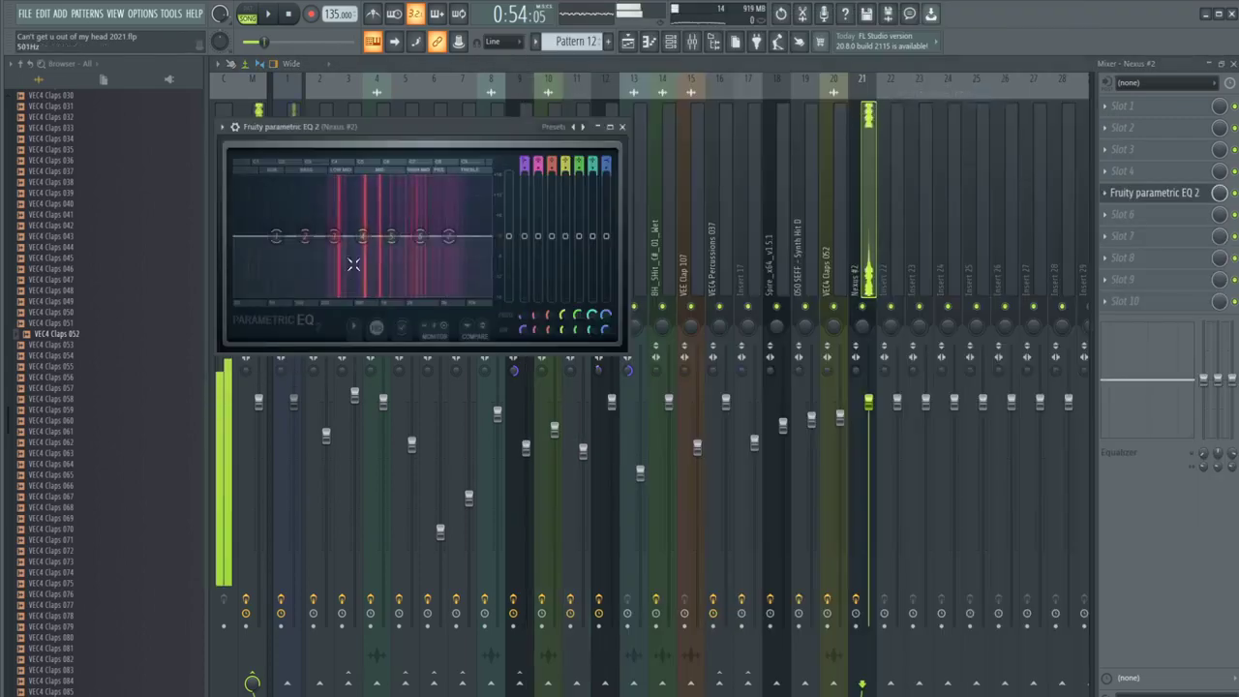
Step: Cut band 5 by about 12.6 dB near 5.8 kHz and slightly boost band 4 while auditioning Nexus #2
{"action": "left_click_drag", "start_coordinate": [391, 235], "coordinate": [340, 282]}
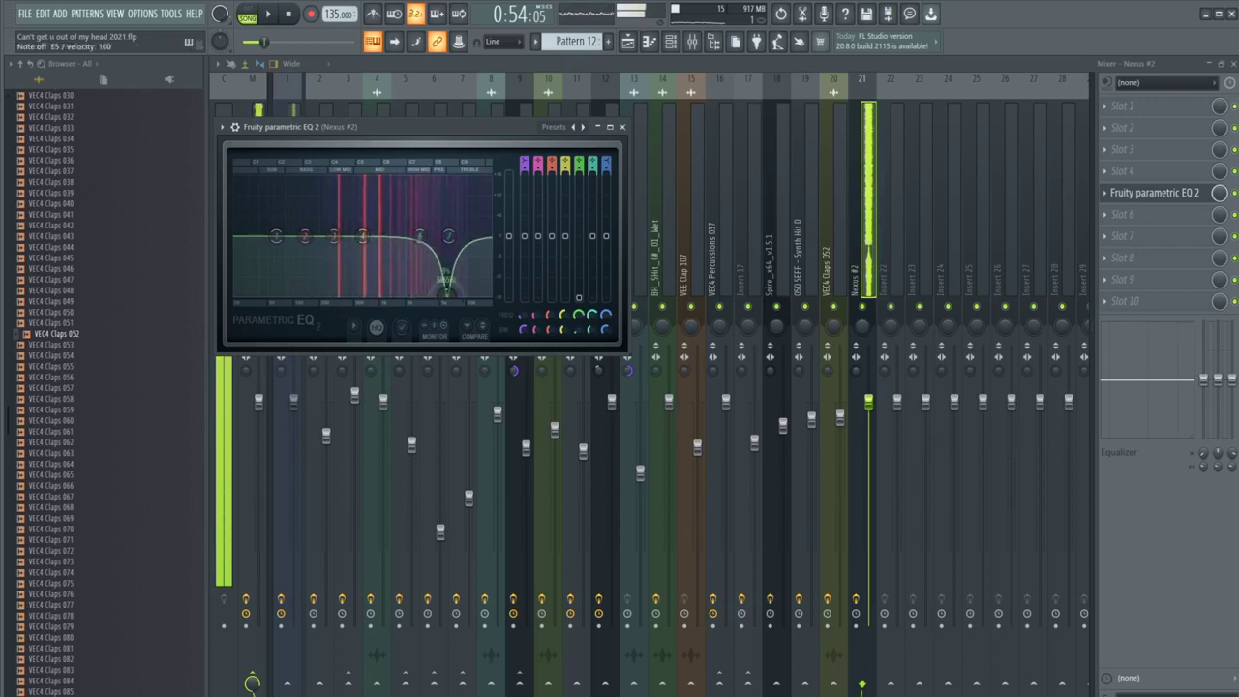
{"action": "left_click_drag", "start_coordinate": [440, 289], "coordinate": [445, 264]}
{"action": "key", "text": "e"}
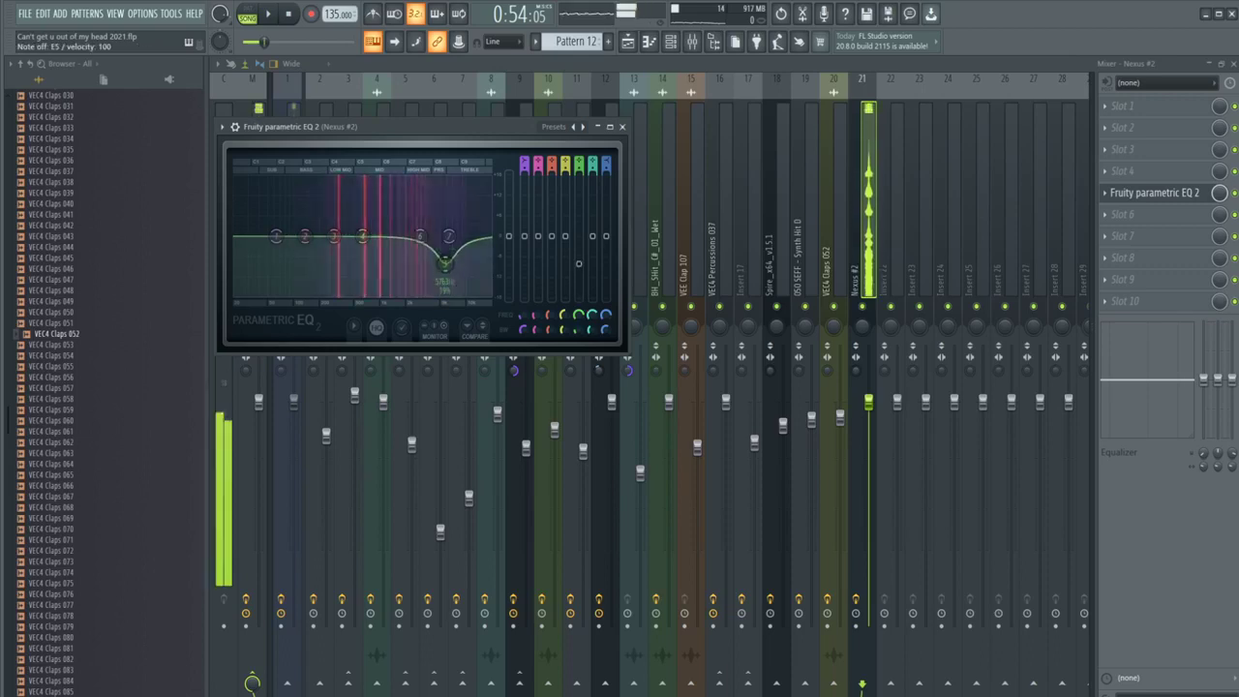
{"action": "left_click_drag", "start_coordinate": [579, 277], "coordinate": [580, 279]}
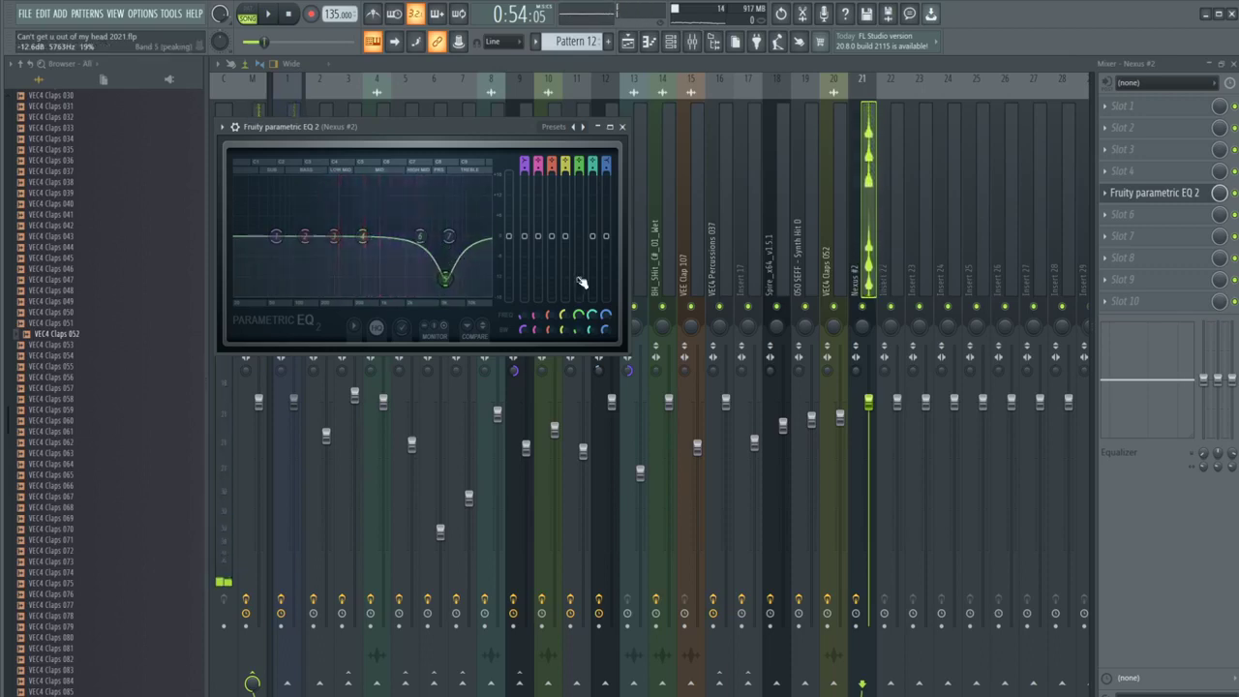
{"action": "key", "text": "e"}
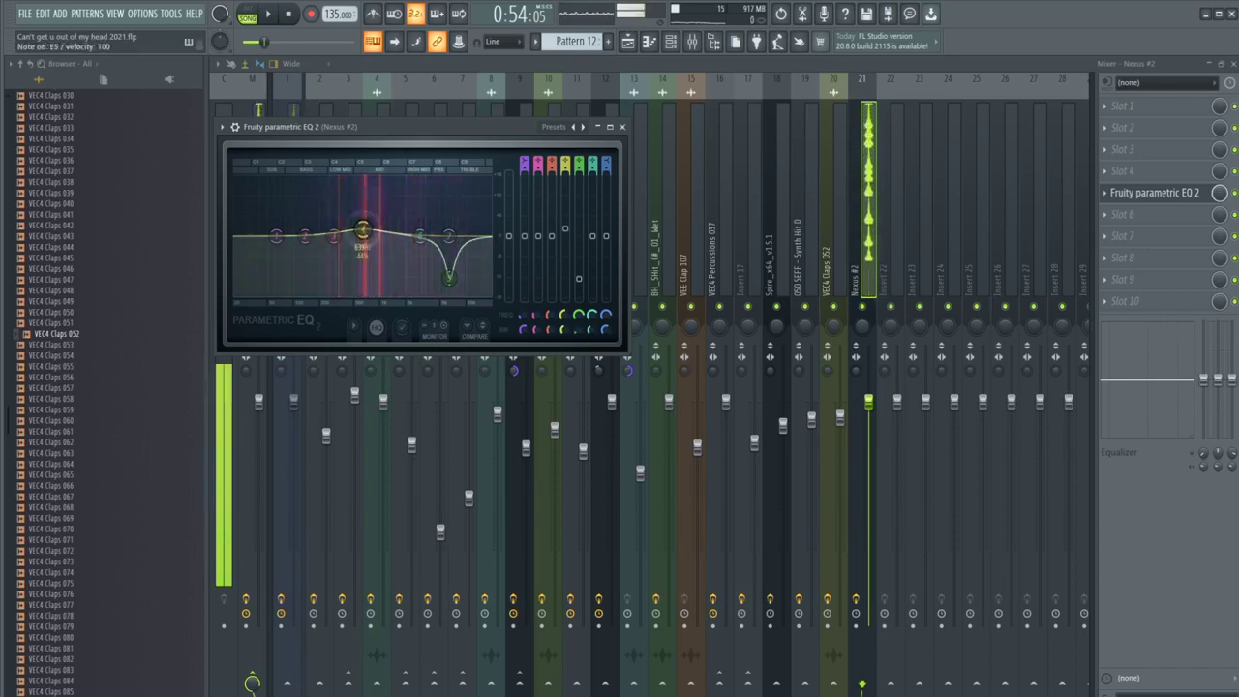
Step: Draw a D5 note for Nexus #2 in Pattern 12, starting at step 7 of bar 1
{"action": "left_click", "coordinate": [649, 40]}
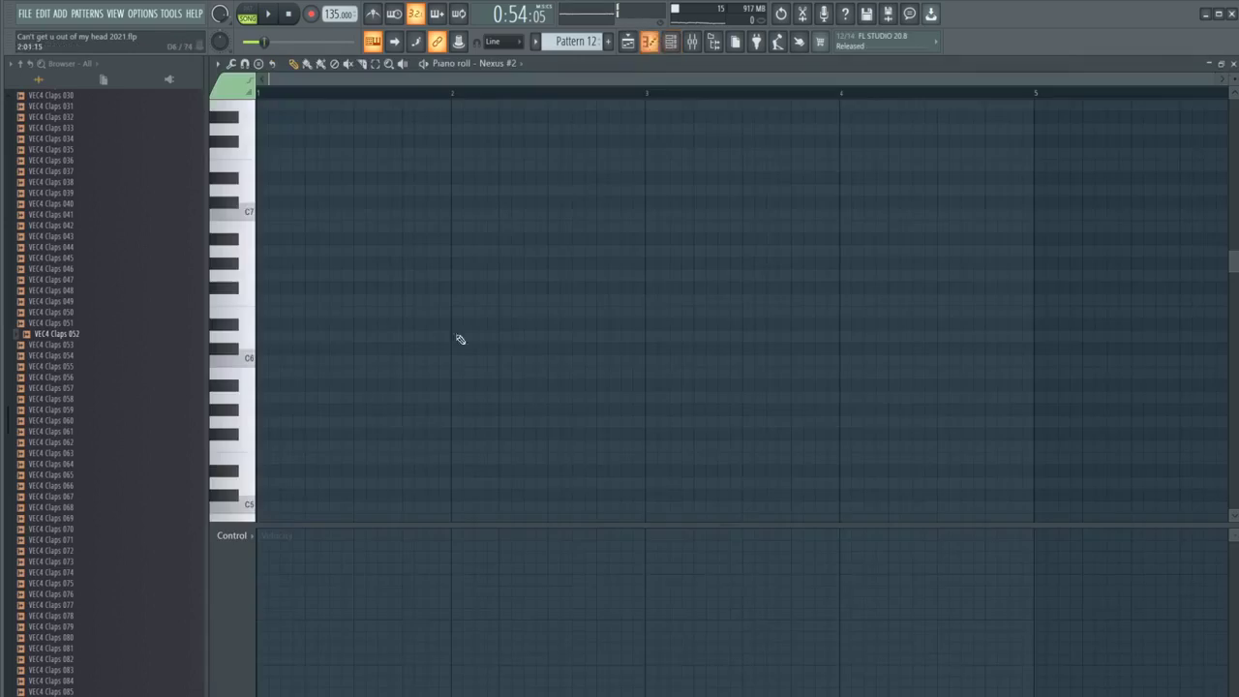
{"action": "scroll", "coordinate": [244, 223], "scroll_direction": "down", "scroll_amount": 3}
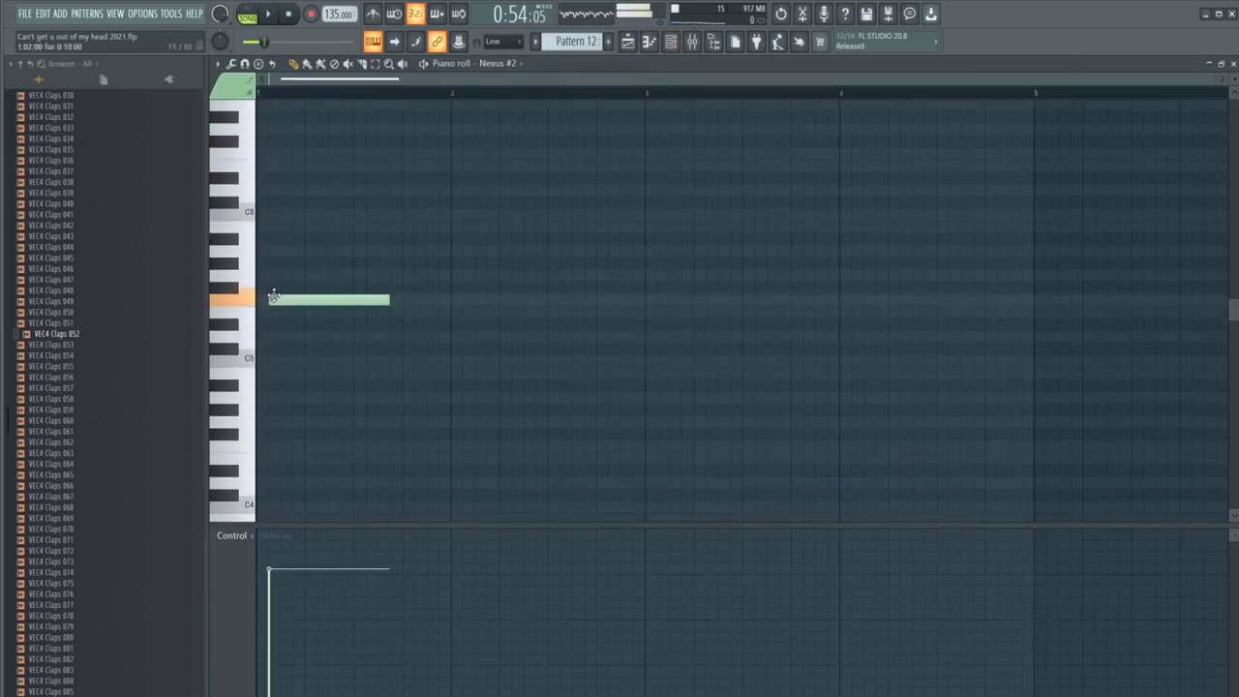
{"action": "left_click_drag", "start_coordinate": [333, 327], "coordinate": [333, 337]}
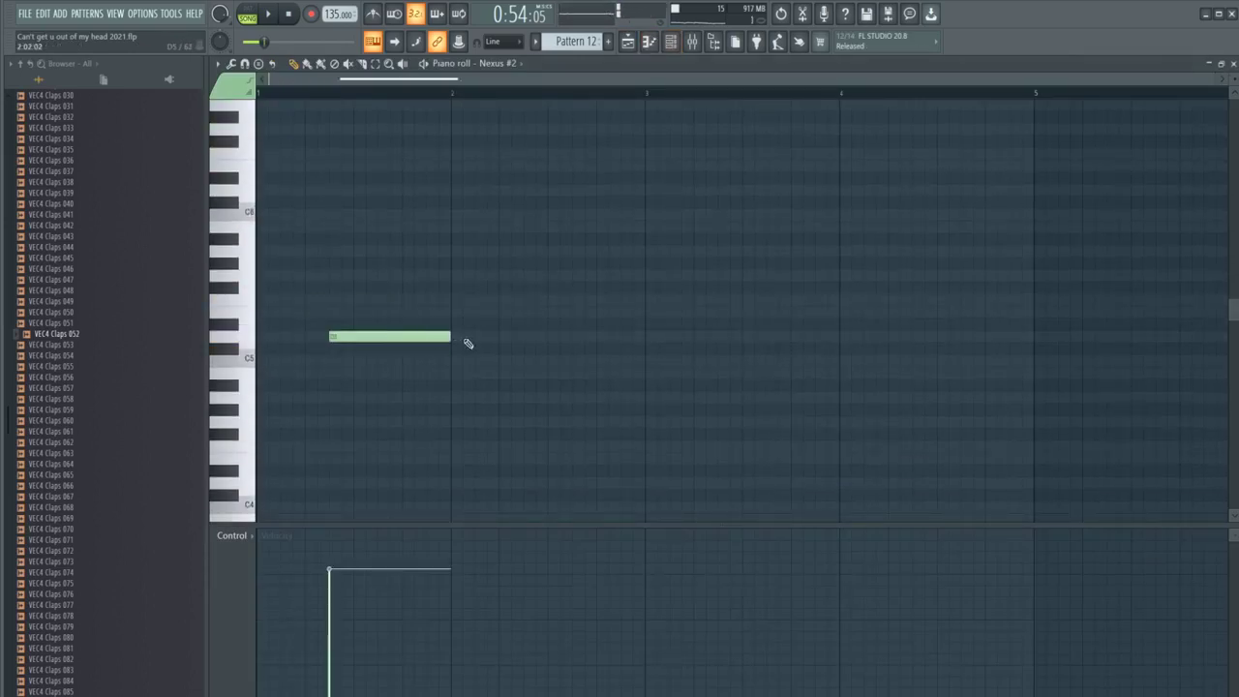
Step: Place Pattern 12 on track 17 at bar 33 and replay the arrangement from bar 29
{"action": "left_click", "coordinate": [627, 41]}
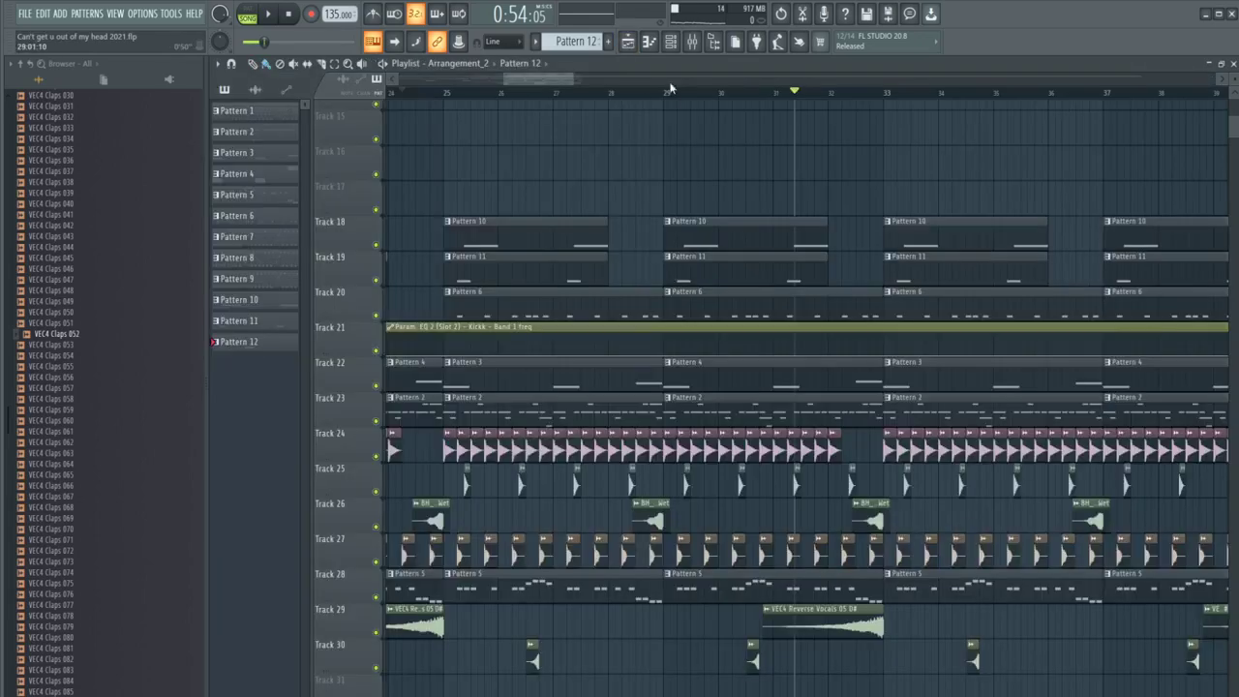
{"action": "scroll", "coordinate": [862, 193], "scroll_direction": "down", "scroll_amount": 3}
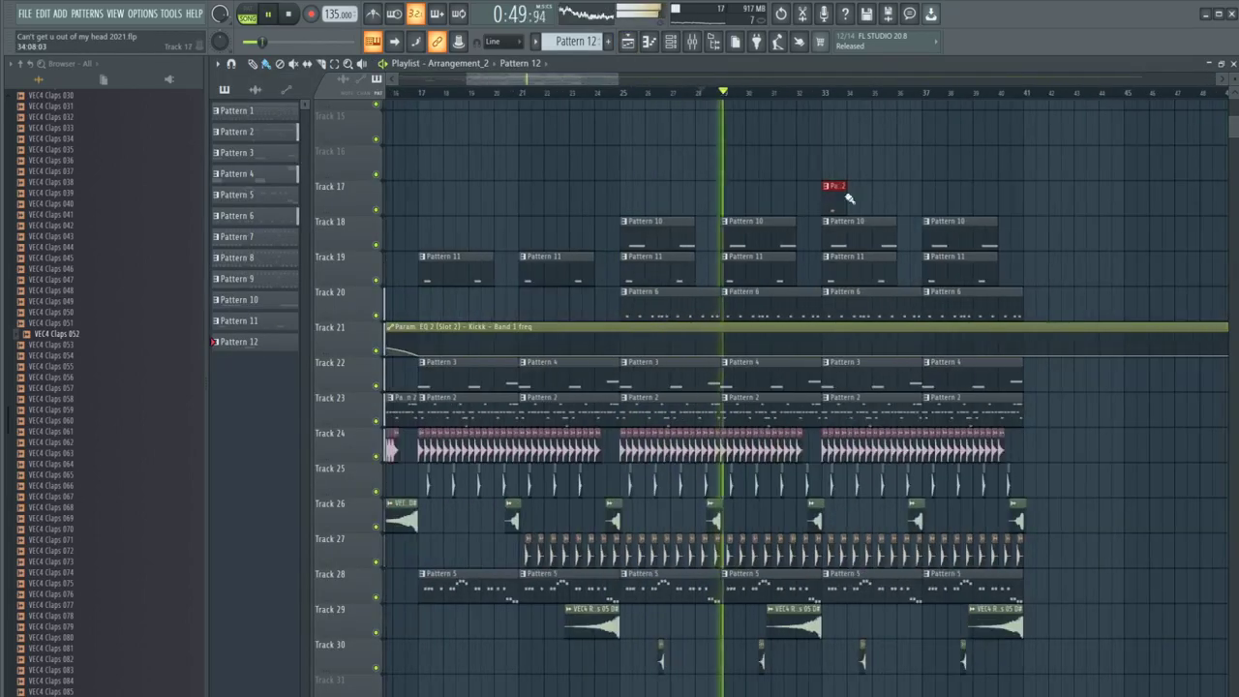
{"action": "double_click", "coordinate": [835, 206]}
{"action": "left_click", "coordinate": [629, 43]}
{"action": "scroll", "coordinate": [689, 157], "scroll_direction": "down", "scroll_amount": 3}
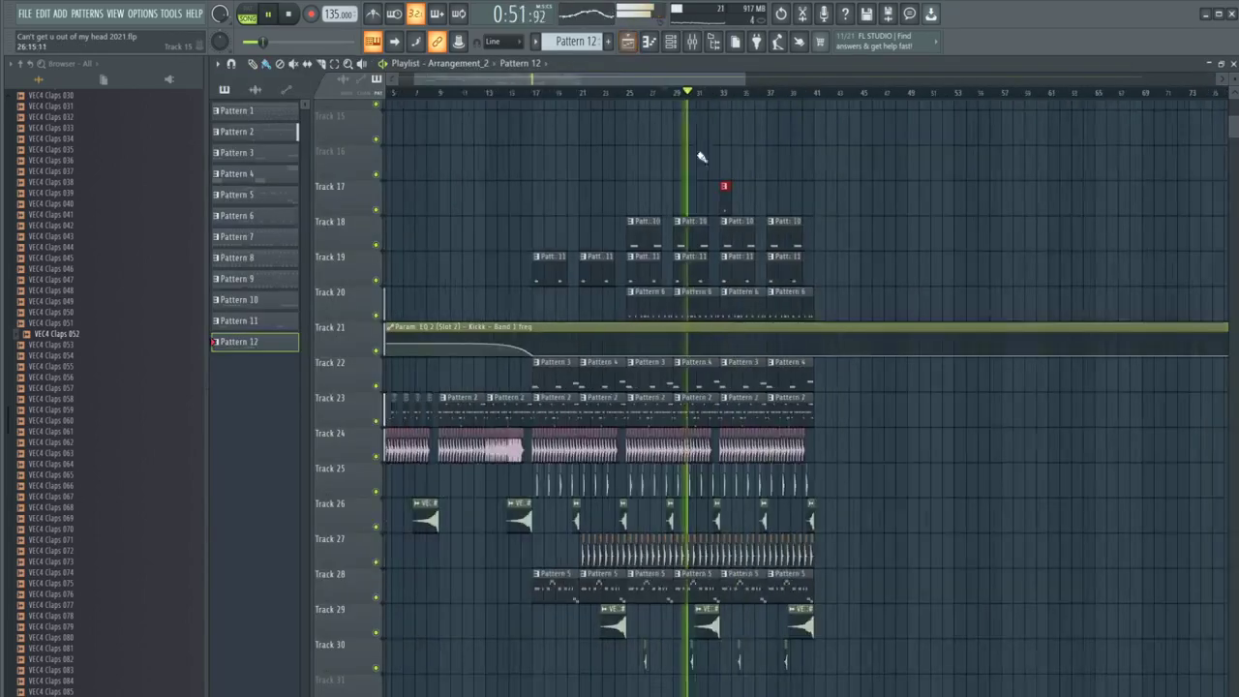
{"action": "scroll", "coordinate": [703, 193], "scroll_direction": "up", "scroll_amount": 4}
Step: Rework Pattern 12 into a short melody of D5, A#5, A5 and D6 notes within bar 1
{"action": "double_click", "coordinate": [704, 206]}
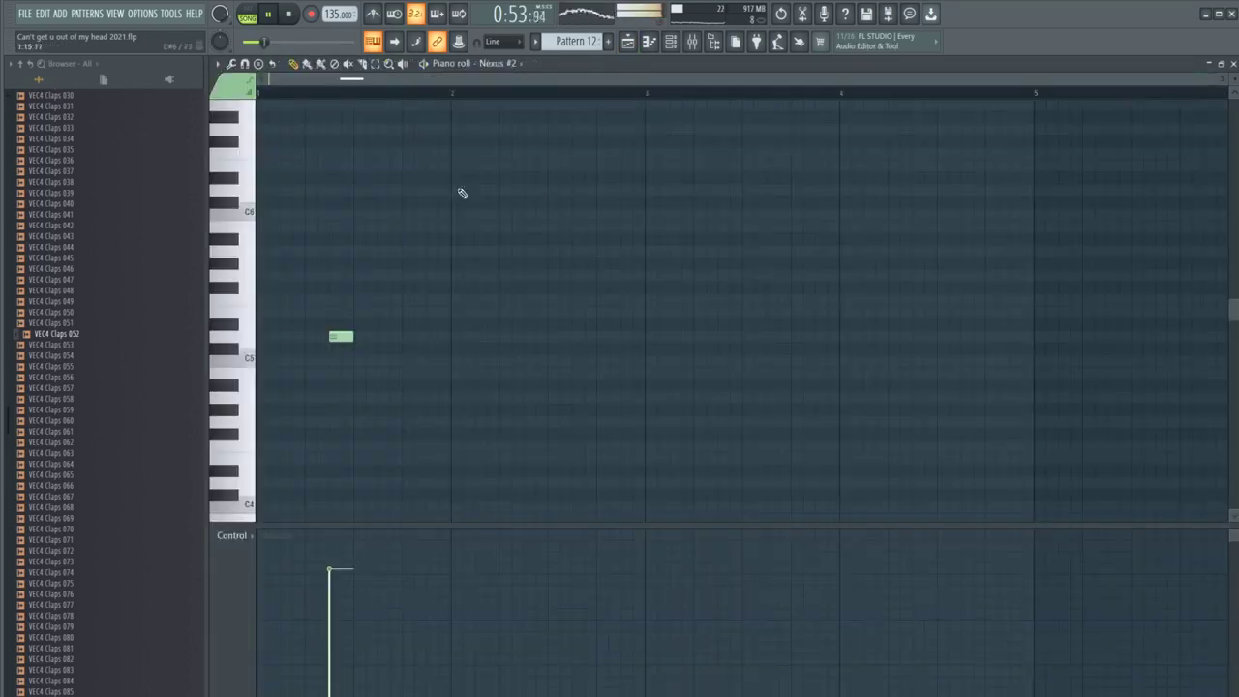
{"action": "left_click", "coordinate": [628, 44]}
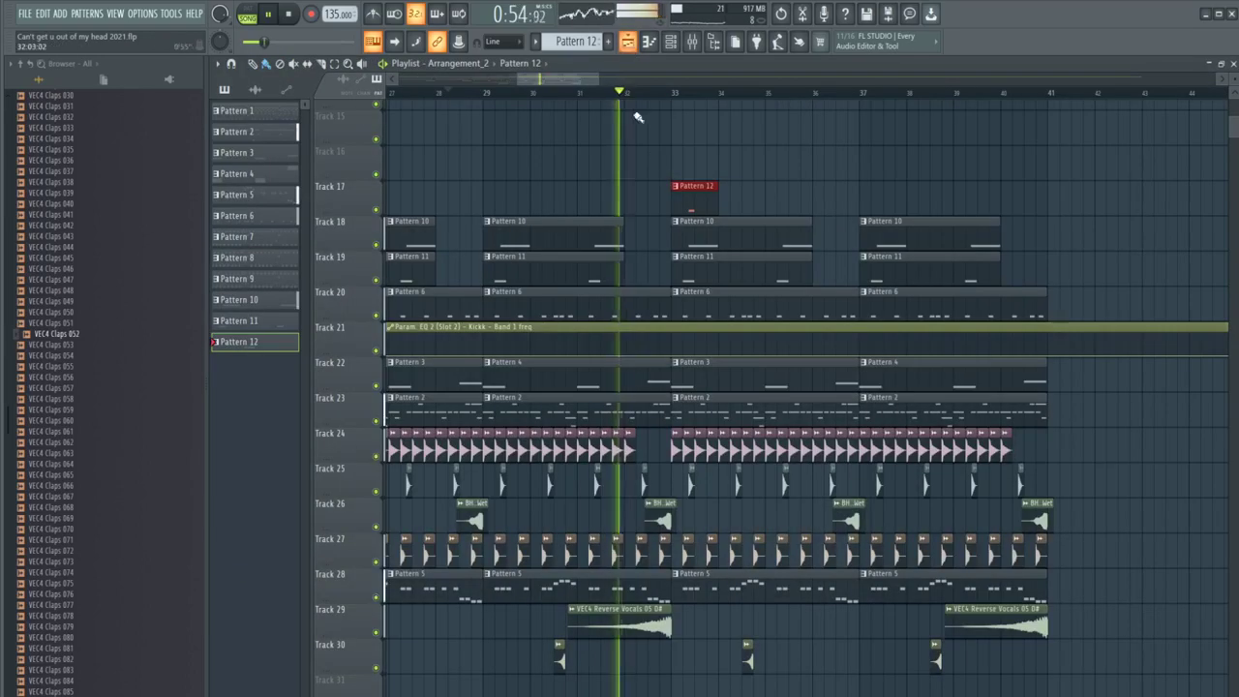
{"action": "double_click", "coordinate": [684, 194]}
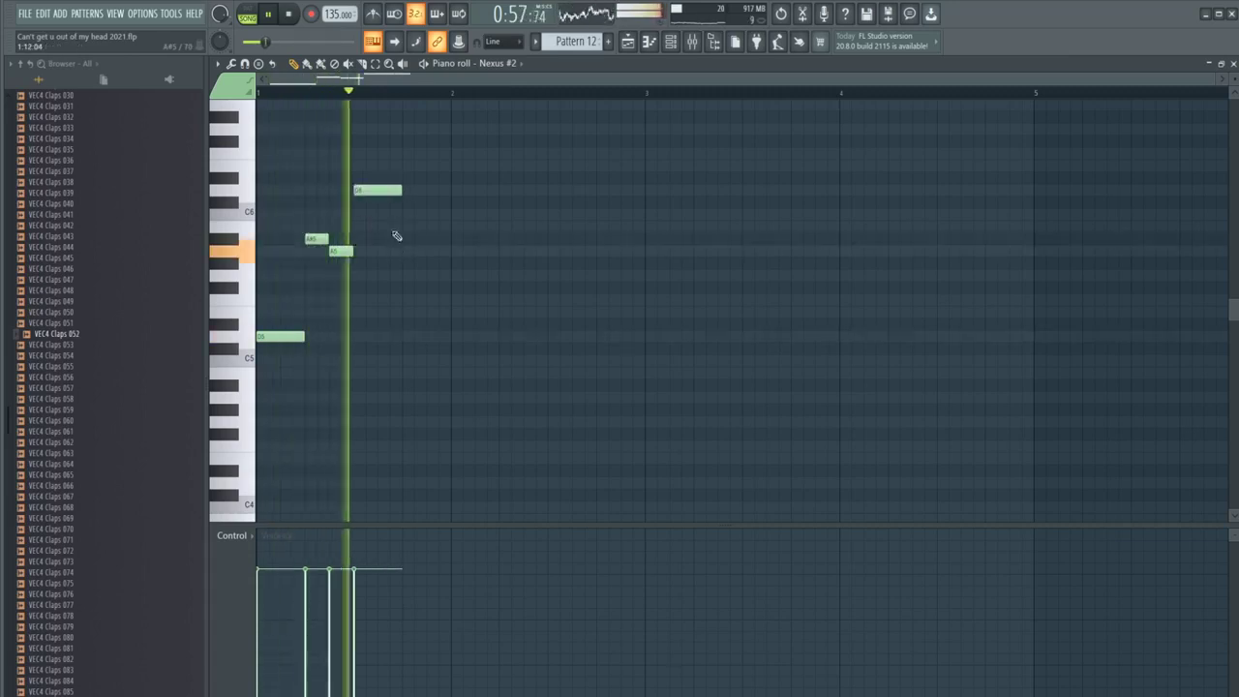
Step: Switch playback to pattern mode and clear the A#5, A5 and D6 notes after the opening D5 in Pattern 12
{"action": "key", "text": "l"}
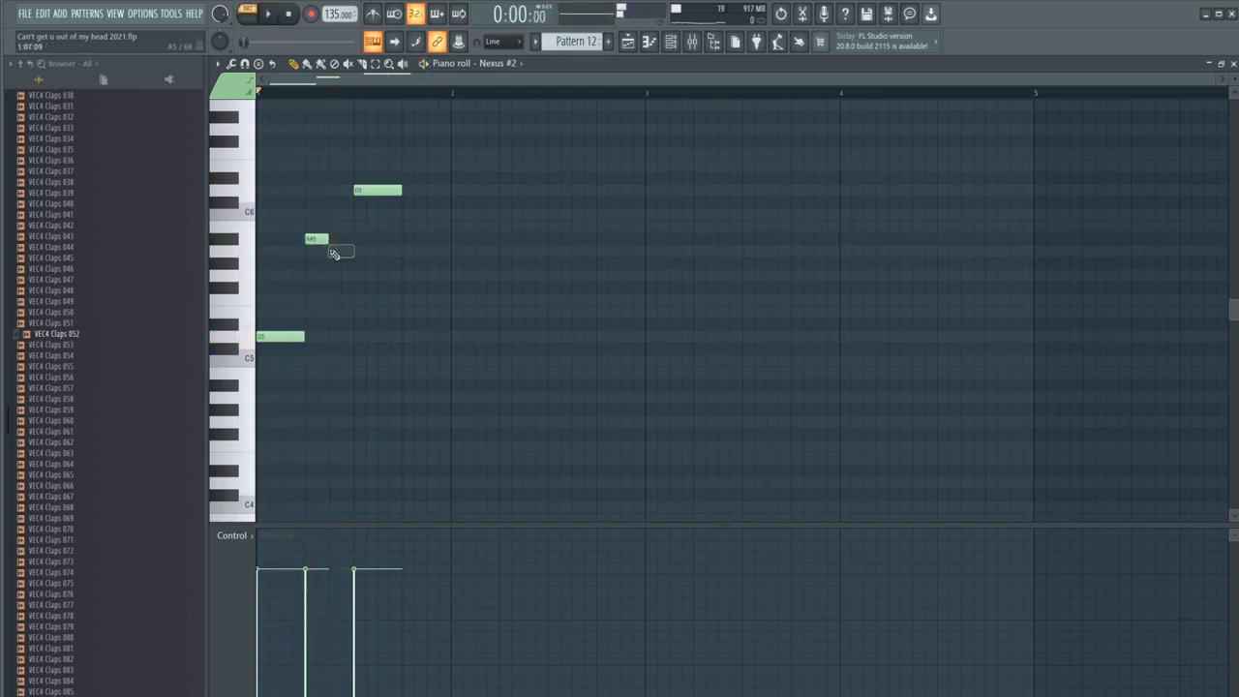
{"action": "key", "text": "space"}
{"action": "left_click_drag", "start_coordinate": [333, 254], "coordinate": [322, 267]}
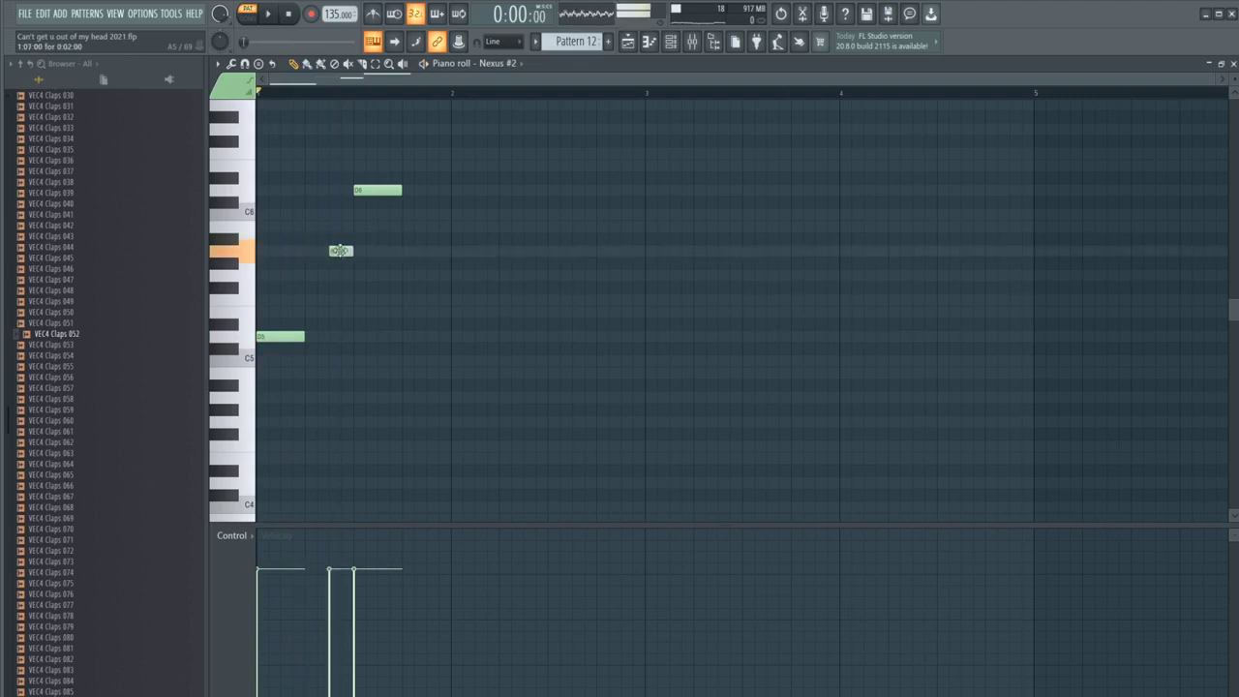
{"action": "key", "text": "space"}
{"action": "left_click_drag", "start_coordinate": [426, 190], "coordinate": [401, 190]}
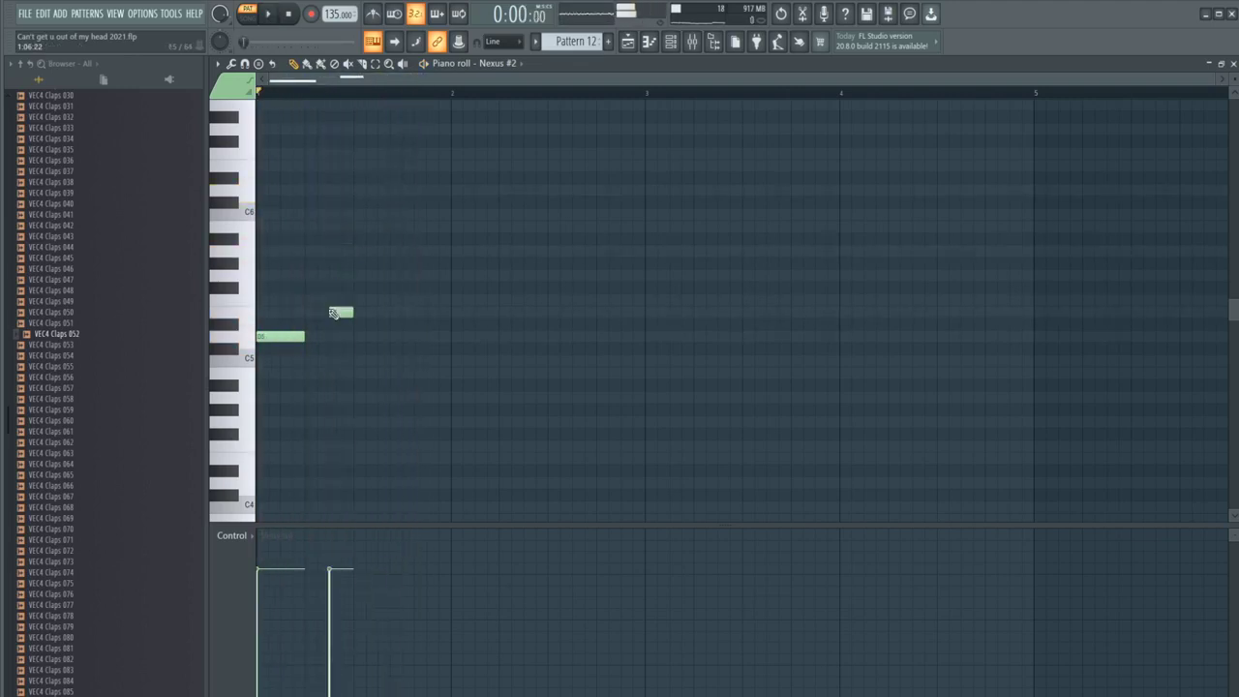
Step: Try E5 at step 7 and F5 at step 11 of bar 1, and remove both notes
{"action": "key", "text": "space"}
{"action": "left_click", "coordinate": [386, 299]}
{"action": "key", "text": "space"}
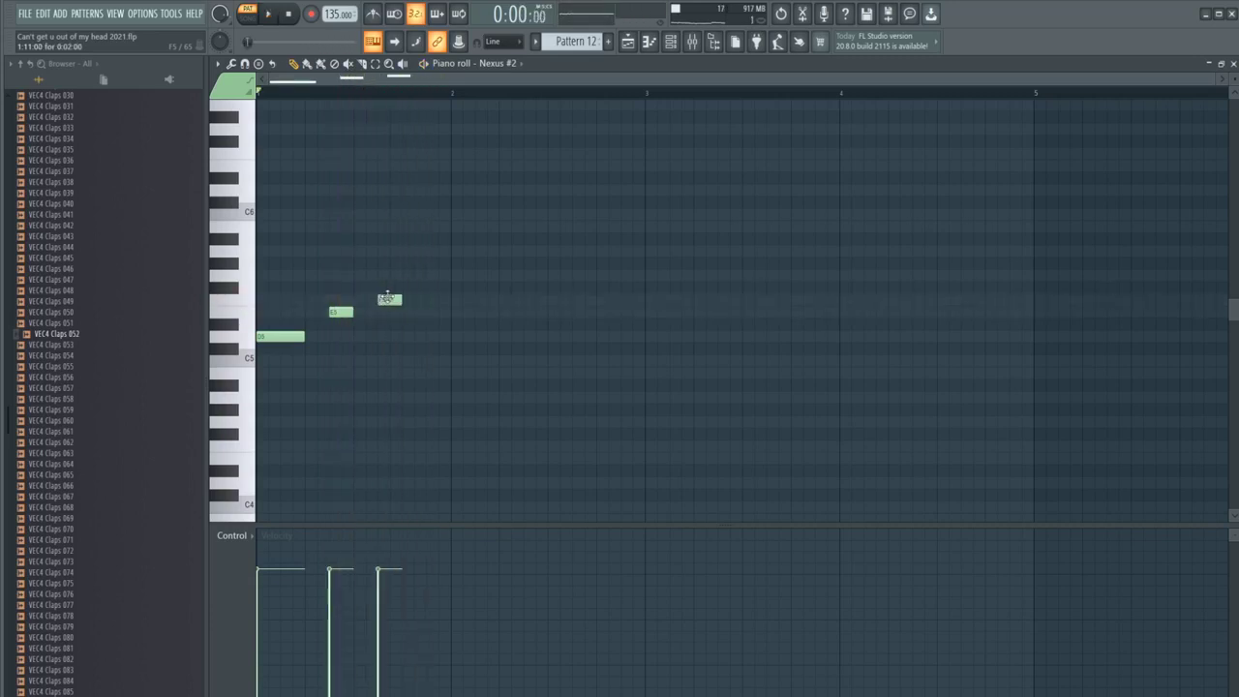
{"action": "key", "text": "space"}
{"action": "right_click", "coordinate": [387, 298]}
{"action": "right_click", "coordinate": [339, 312]}
{"action": "key", "text": "space"}
Step: Draw A5 at step 7, A#5 at step 11 and D6 at step 15 of bar 1 while auditioning Pattern 12
{"action": "left_click", "coordinate": [328, 251]}
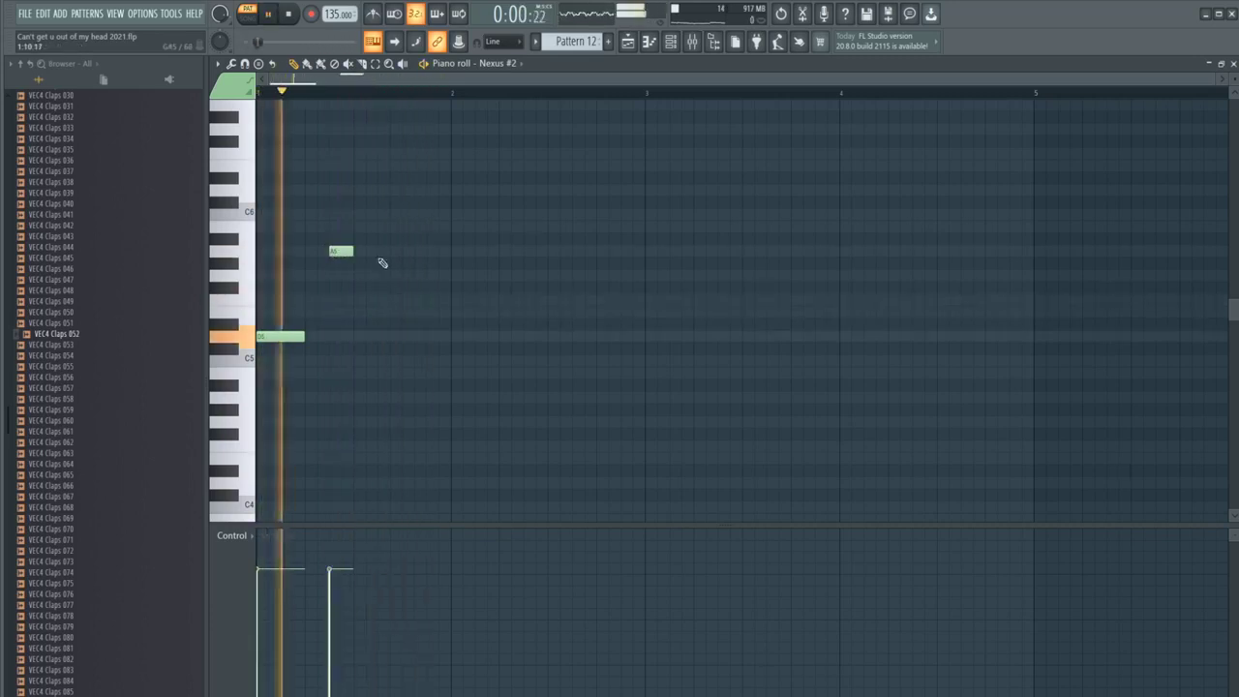
{"action": "left_click", "coordinate": [384, 239]}
{"action": "key", "text": "space"}
{"action": "left_click", "coordinate": [386, 239]}
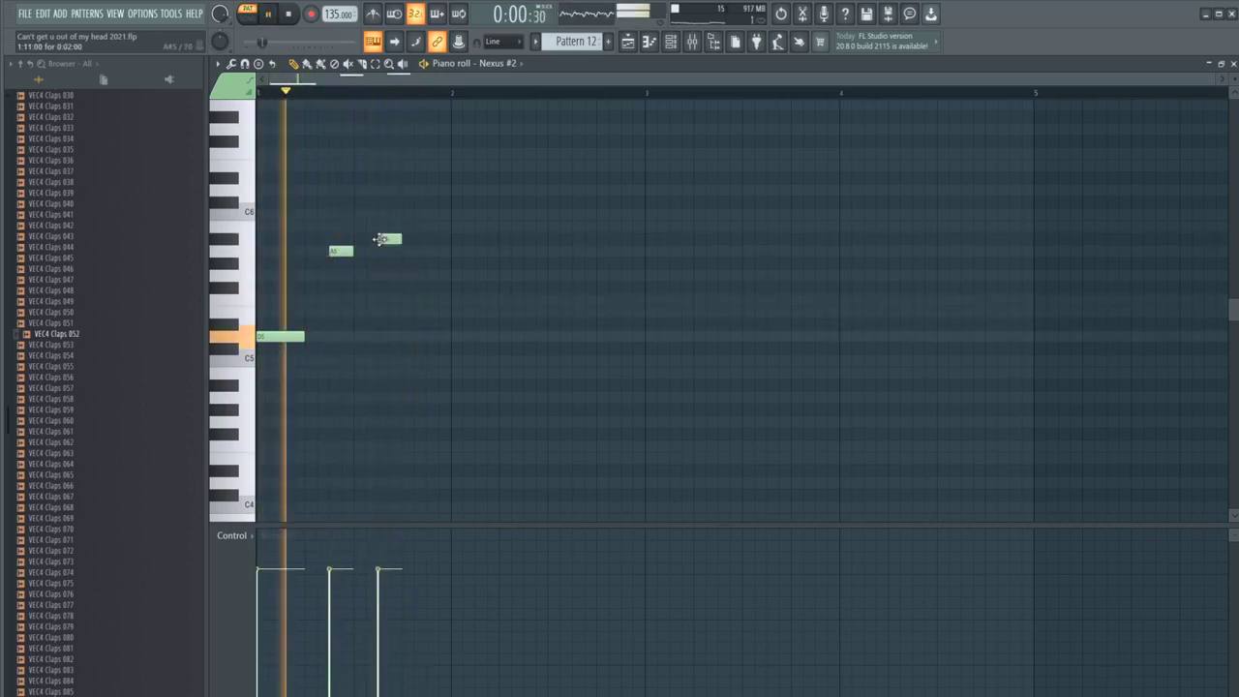
{"action": "left_click", "coordinate": [432, 239]}
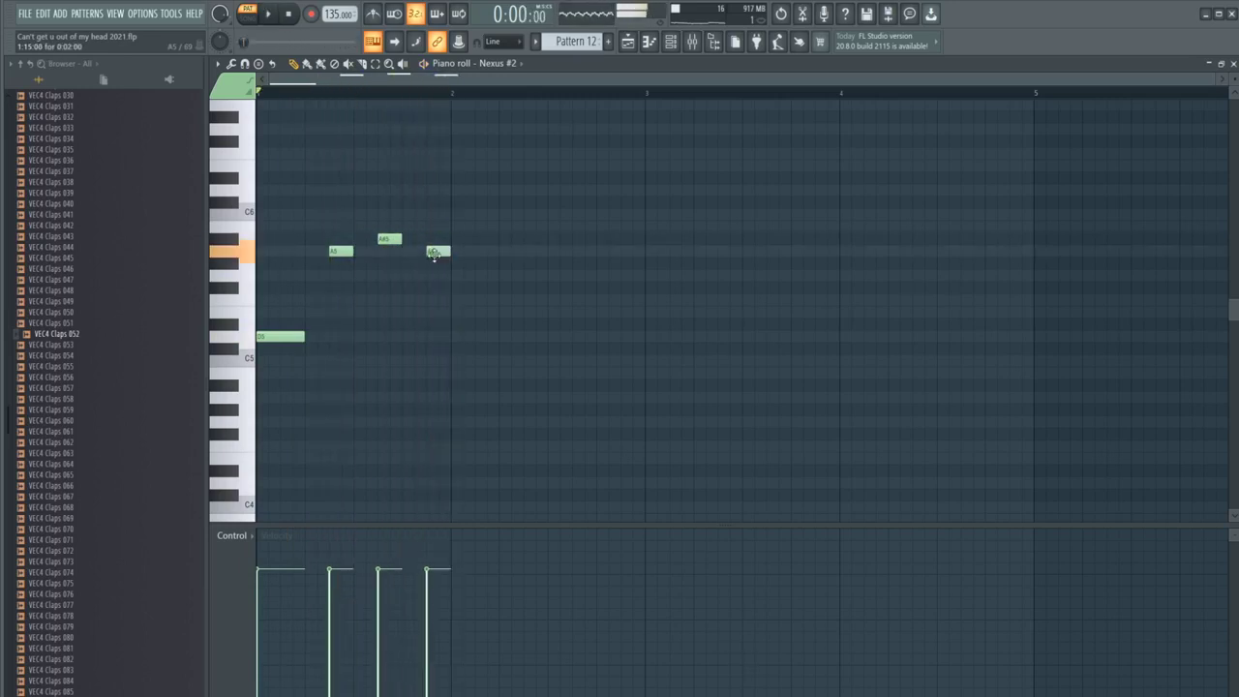
{"action": "key", "text": "space"}
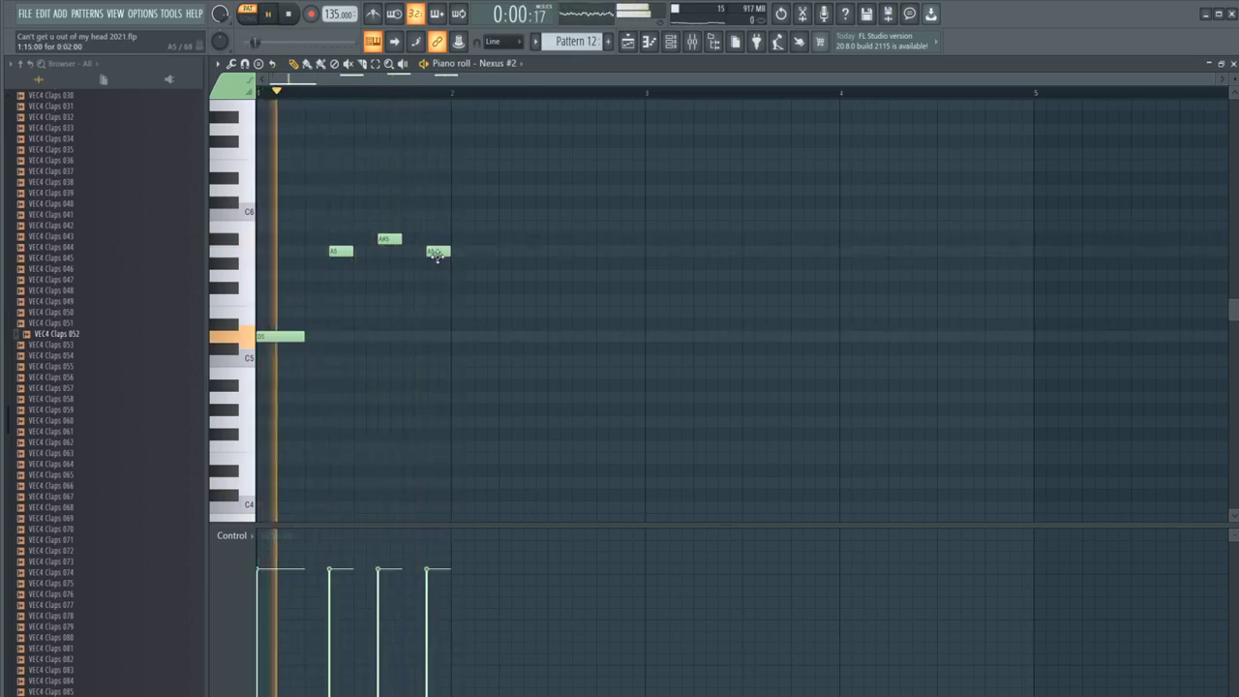
{"action": "left_click_drag", "start_coordinate": [436, 254], "coordinate": [430, 191]}
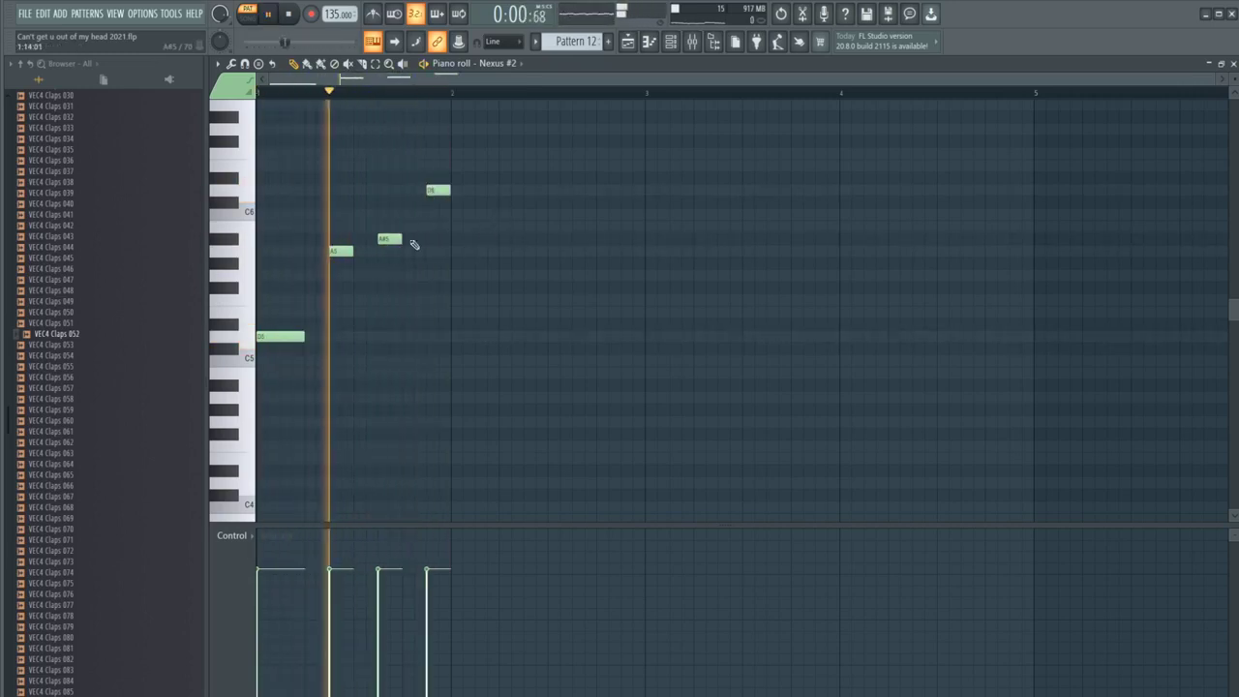
Step: Move the A#5 note to step 13 of bar 1 and replace the D6 with one at the start of bar 2
{"action": "left_click_drag", "start_coordinate": [391, 239], "coordinate": [415, 239]}
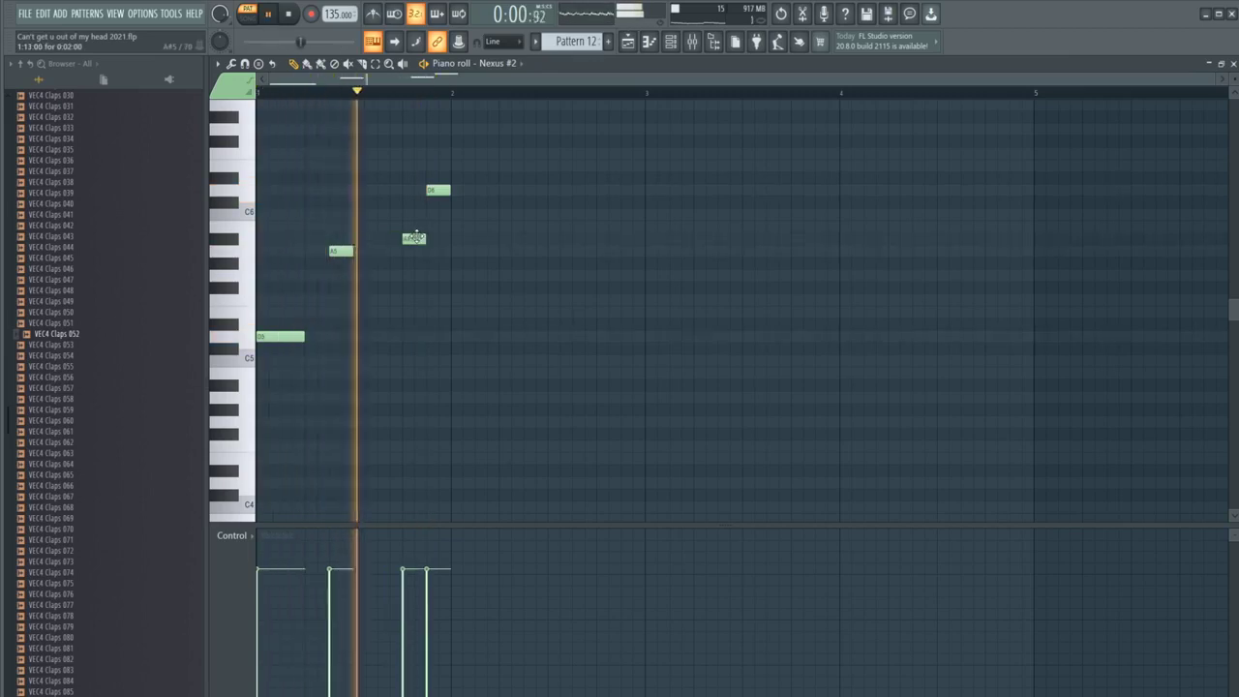
{"action": "right_click", "coordinate": [437, 190]}
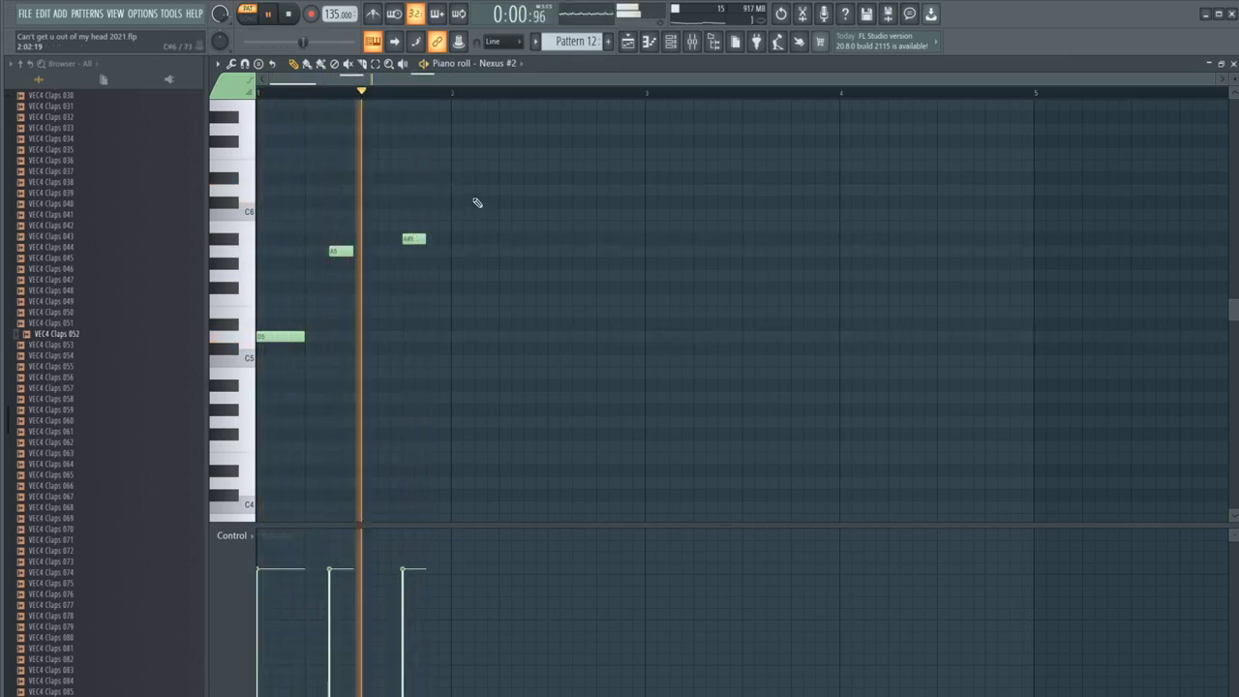
{"action": "left_click", "coordinate": [476, 191]}
{"action": "key", "text": "space"}
{"action": "mouse_move", "coordinate": [470, 191]}
{"action": "left_mouse_down"}
{"action": "mouse_move", "coordinate": [459, 190]}
{"action": "mouse_move", "coordinate": [498, 191]}
{"action": "mouse_move", "coordinate": [474, 191]}
{"action": "left_mouse_up"}
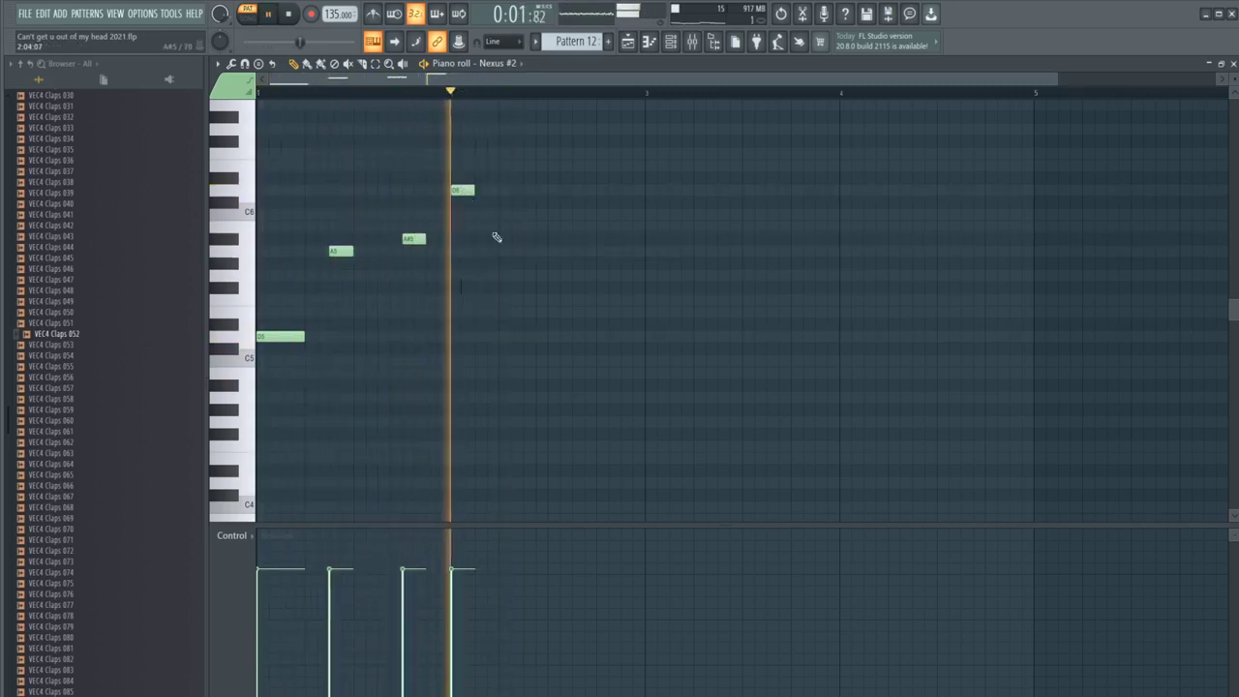
Step: Add D6 at step 7 and A5 at step 11 of bar 2, deleting the trial A#5 between them
{"action": "key", "text": "space"}
{"action": "left_click", "coordinate": [535, 190]}
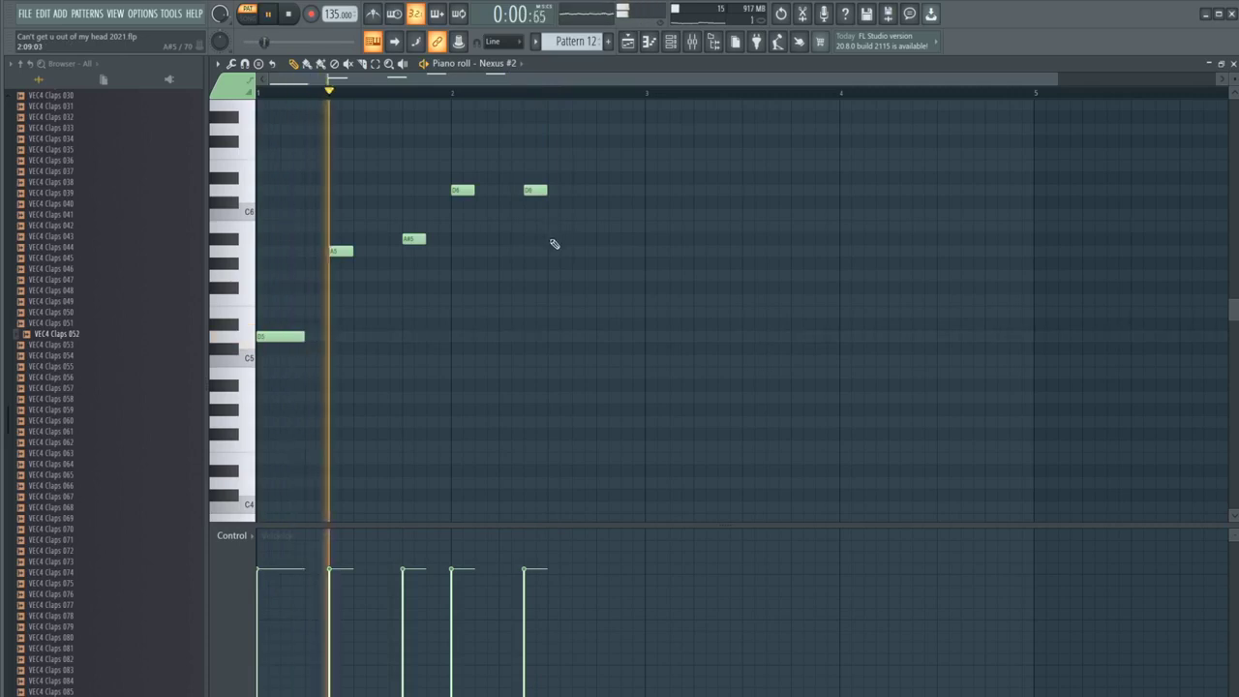
{"action": "left_click", "coordinate": [554, 239]}
{"action": "left_click", "coordinate": [576, 252]}
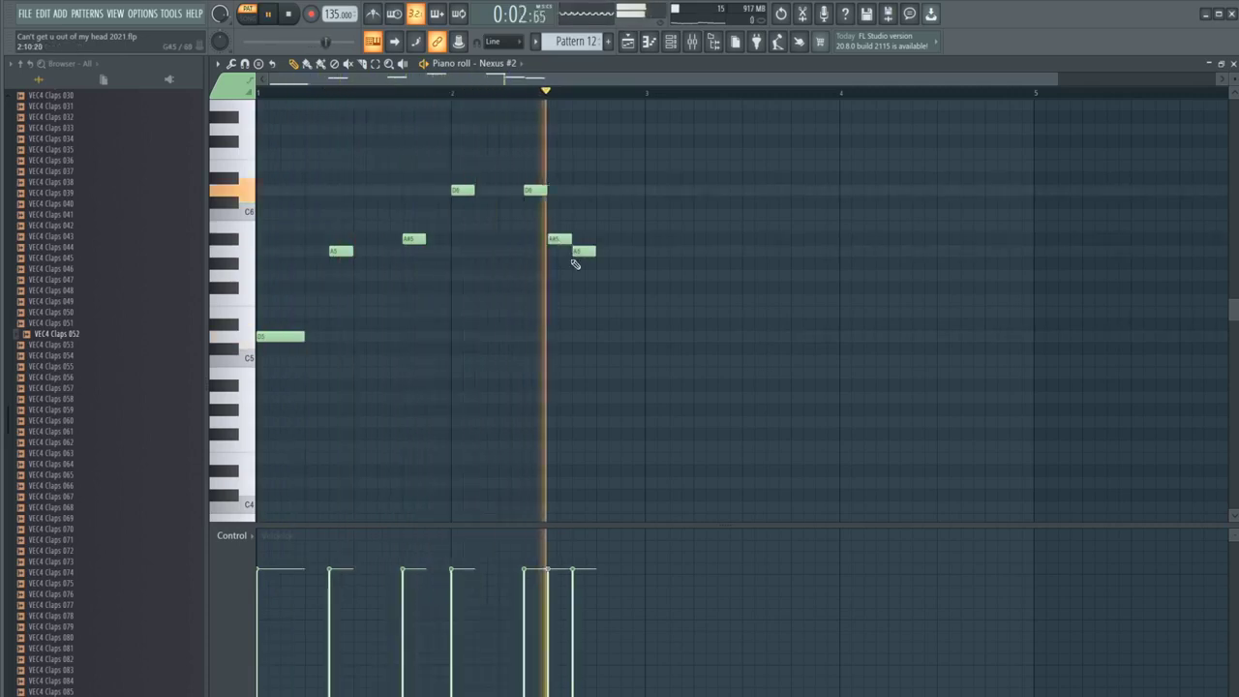
{"action": "right_click", "coordinate": [556, 240]}
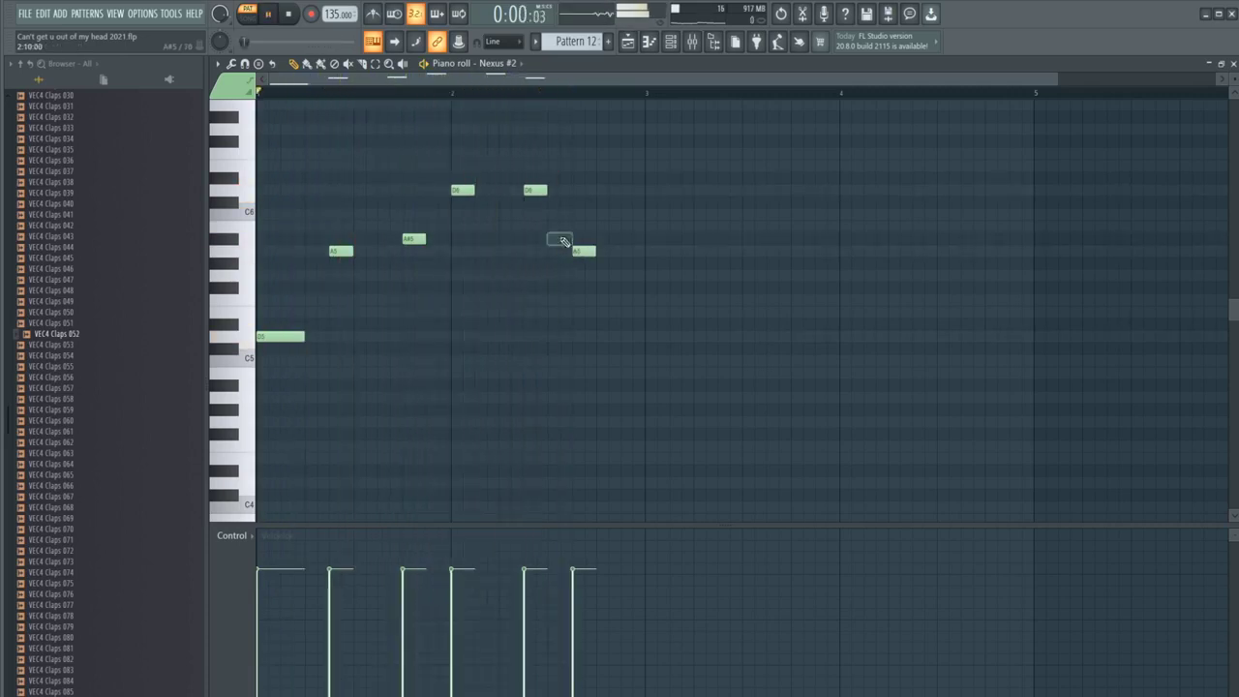
Step: Try an E5 note at step 15 of bar 2 and remove it again
{"action": "left_click", "coordinate": [625, 313]}
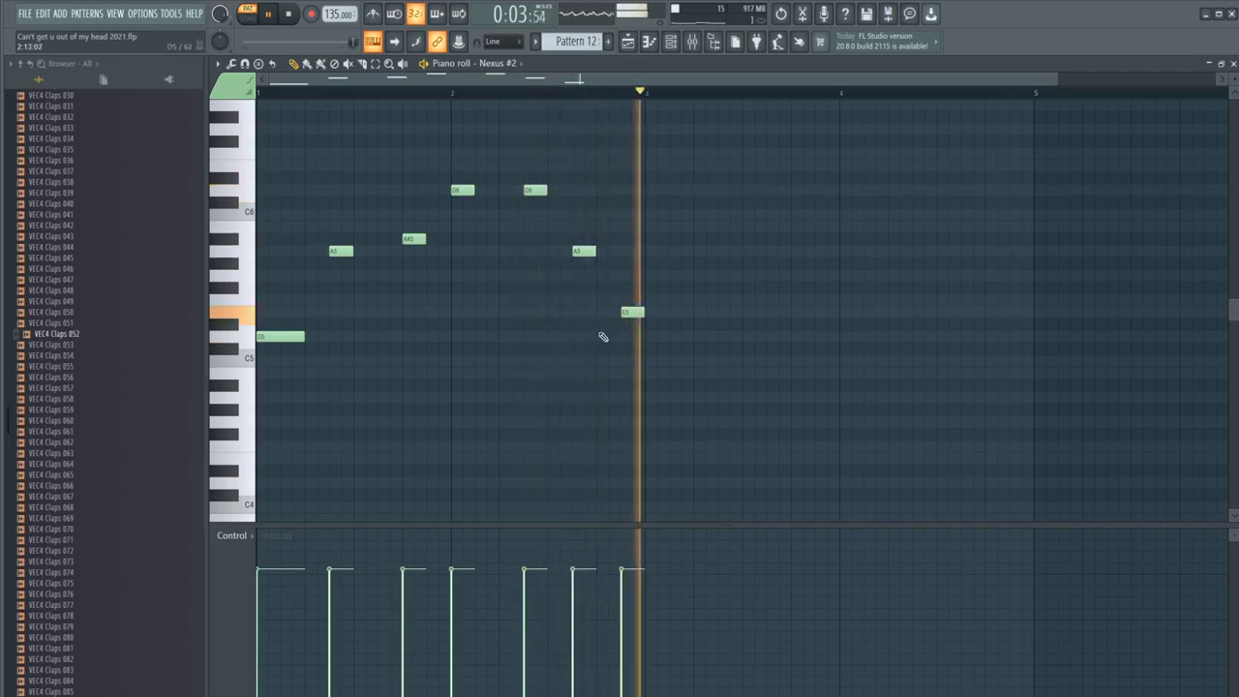
{"action": "right_click", "coordinate": [624, 312]}
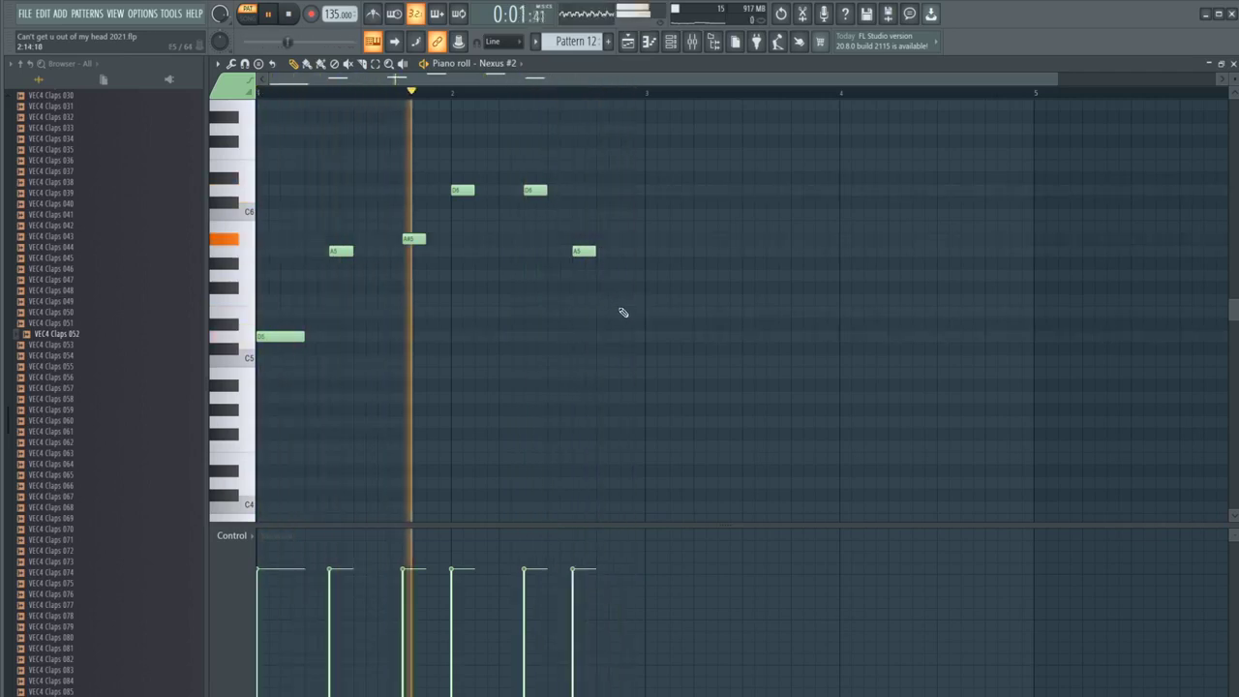
{"action": "left_click", "coordinate": [626, 312]}
{"action": "right_click", "coordinate": [627, 314]}
{"action": "key", "text": "space"}
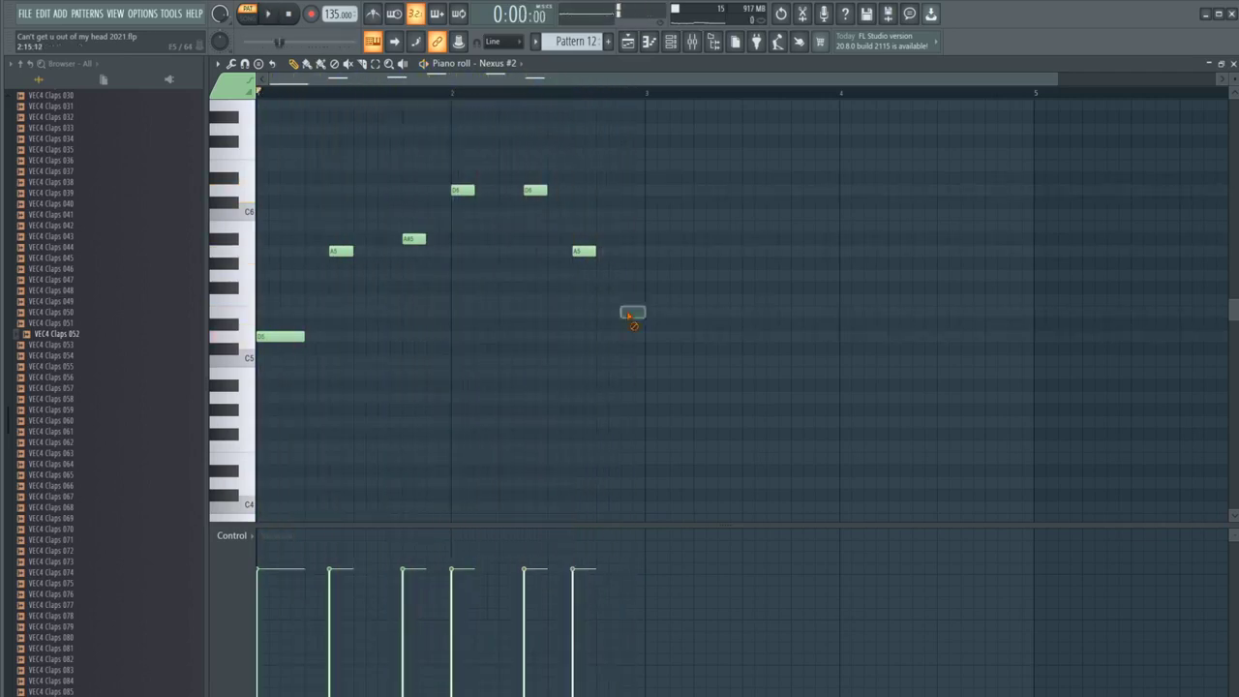
Step: Try an F5 note at step 13 of bar 2, lengthened to reach the end of the bar
{"action": "left_click", "coordinate": [628, 313]}
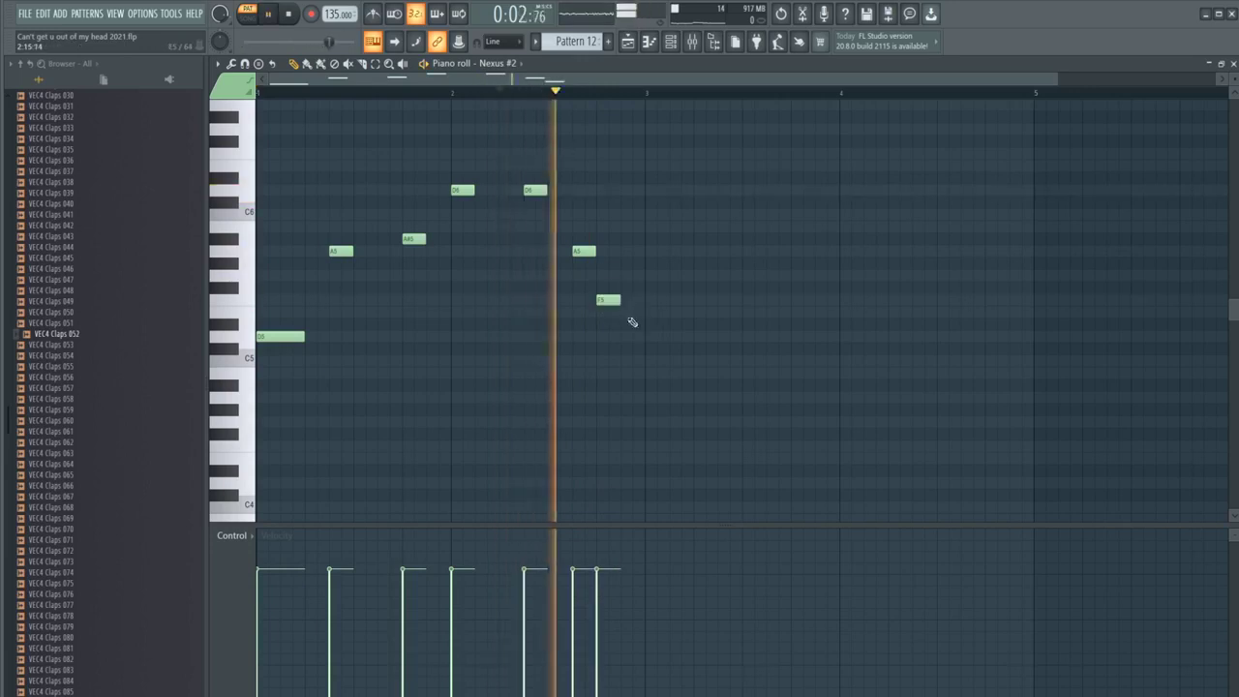
{"action": "right_click", "coordinate": [627, 313]}
{"action": "key", "text": "space"}
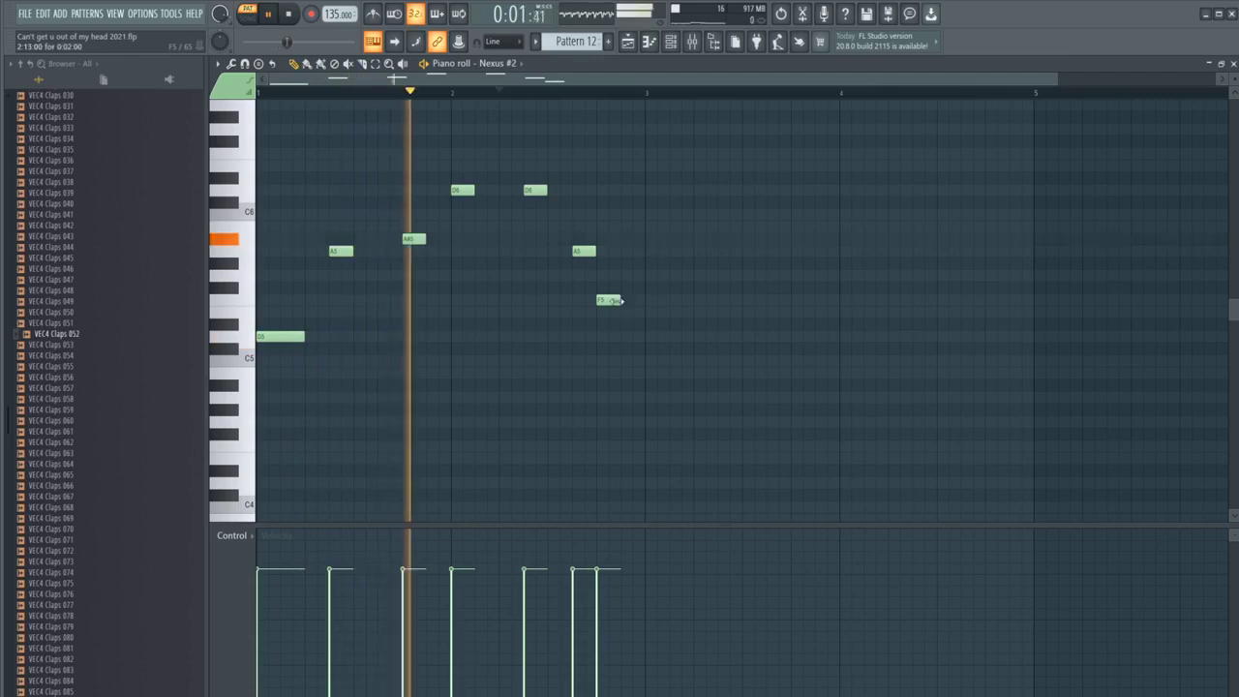
{"action": "left_click_drag", "start_coordinate": [622, 300], "coordinate": [644, 300]}
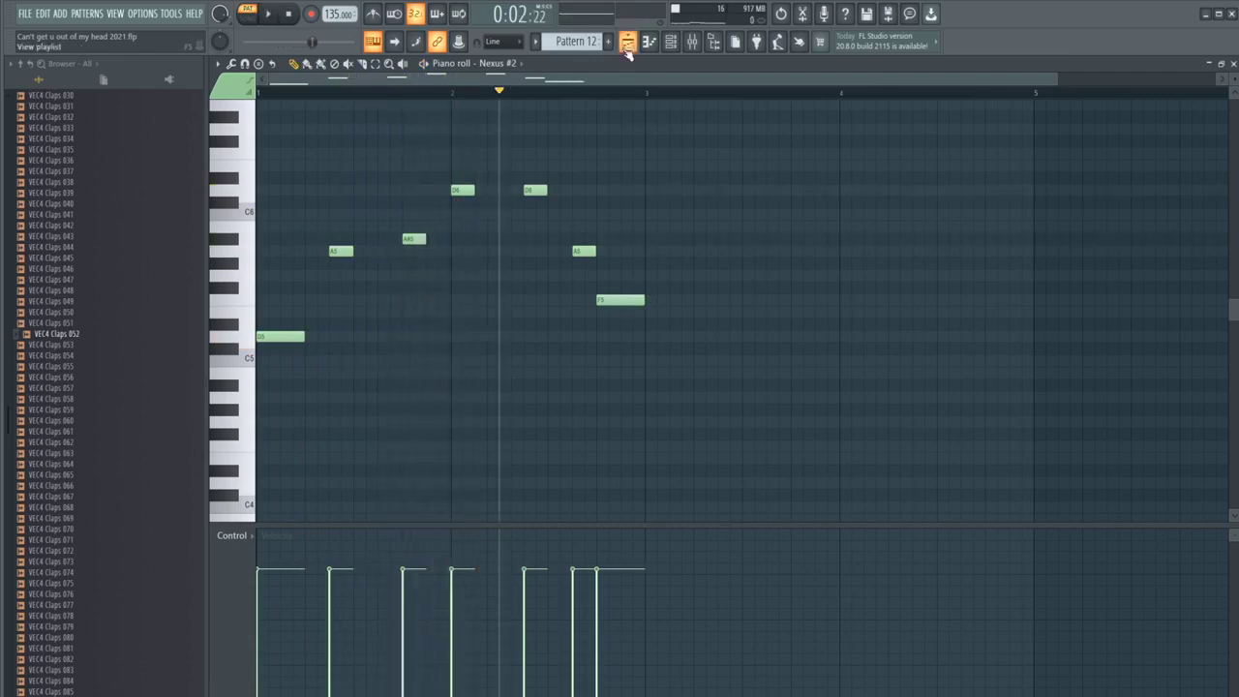
Step: Try a second Pattern 12 clip at bar 35 on track 17 of the playlist and delete it
{"action": "left_click", "coordinate": [626, 44]}
{"action": "scroll", "coordinate": [654, 203], "scroll_direction": "up", "scroll_amount": 3}
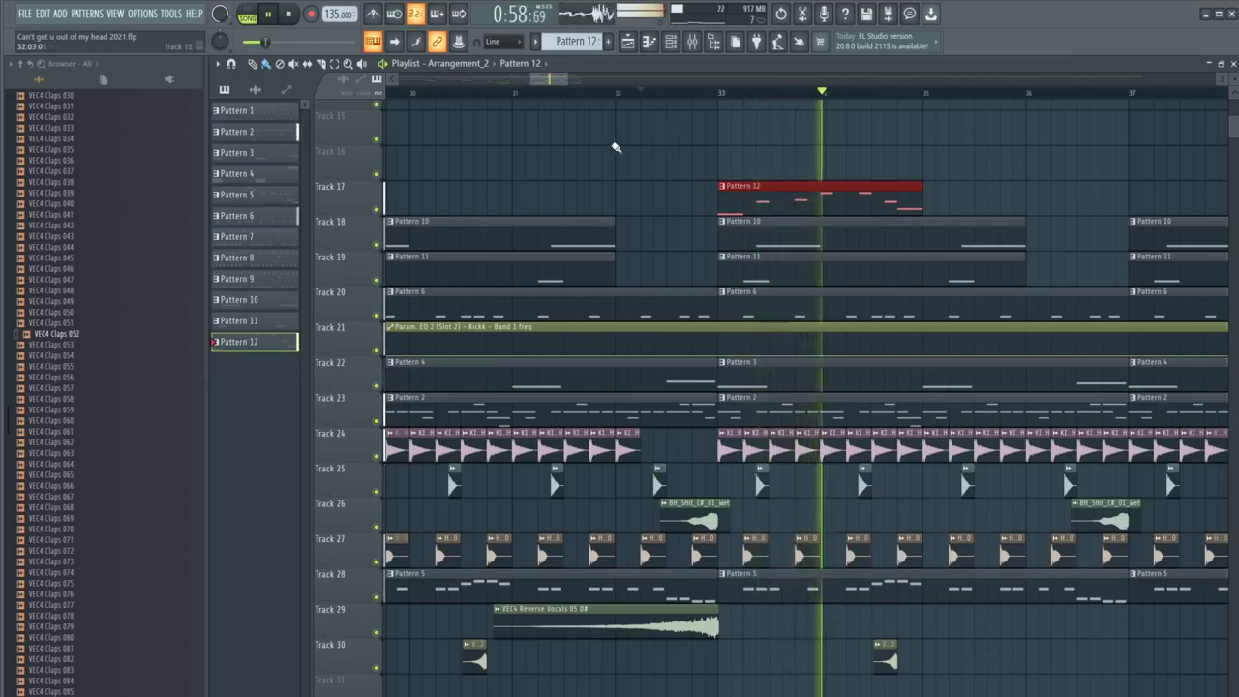
{"action": "scroll", "coordinate": [620, 147], "scroll_direction": "down", "scroll_amount": 3}
{"action": "left_click", "coordinate": [762, 199]}
{"action": "key", "text": "space"}
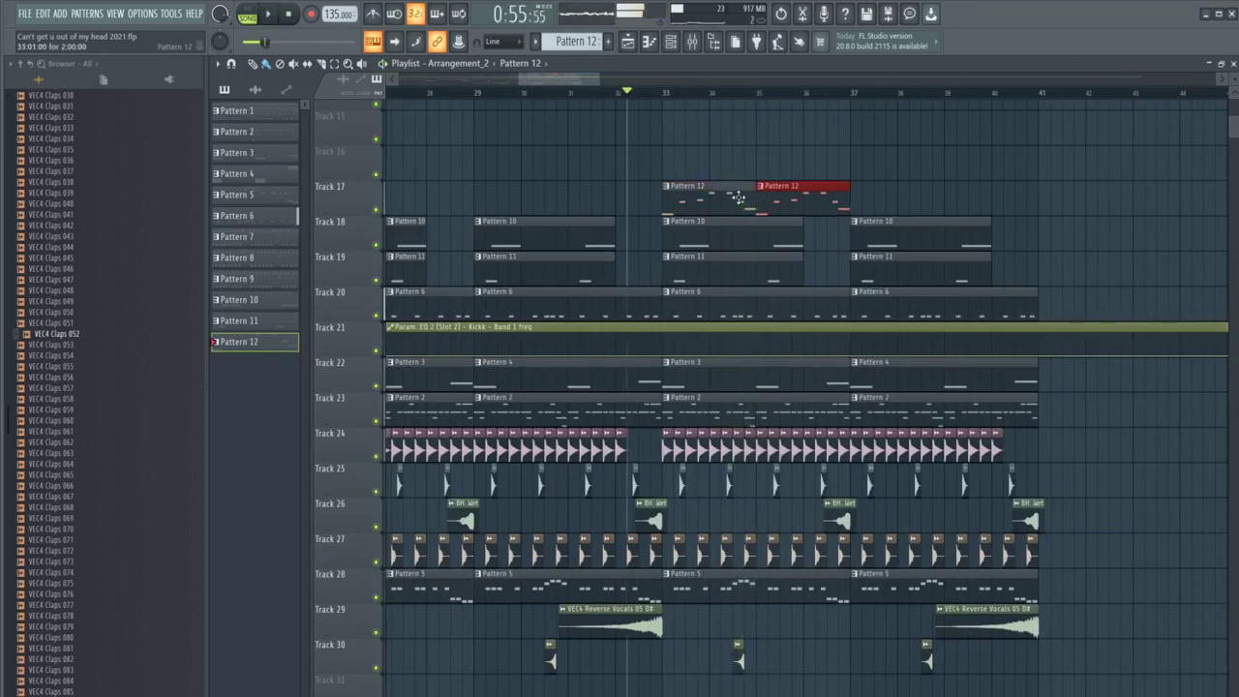
{"action": "right_click", "coordinate": [761, 199]}
{"action": "key", "text": "space"}
Step: Reopen Pattern 12 in the piano roll and delete the final F5 note of bar 2
{"action": "double_click", "coordinate": [719, 199]}
{"action": "right_click", "coordinate": [557, 297]}
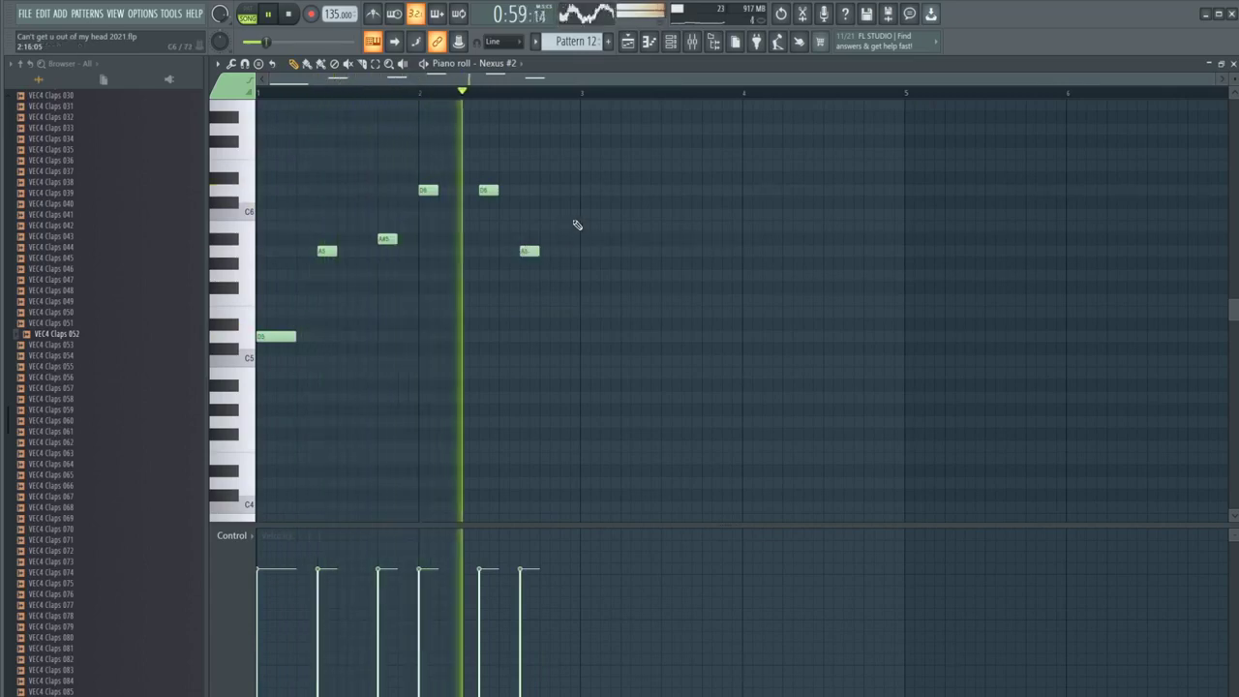
{"action": "key", "text": "space"}
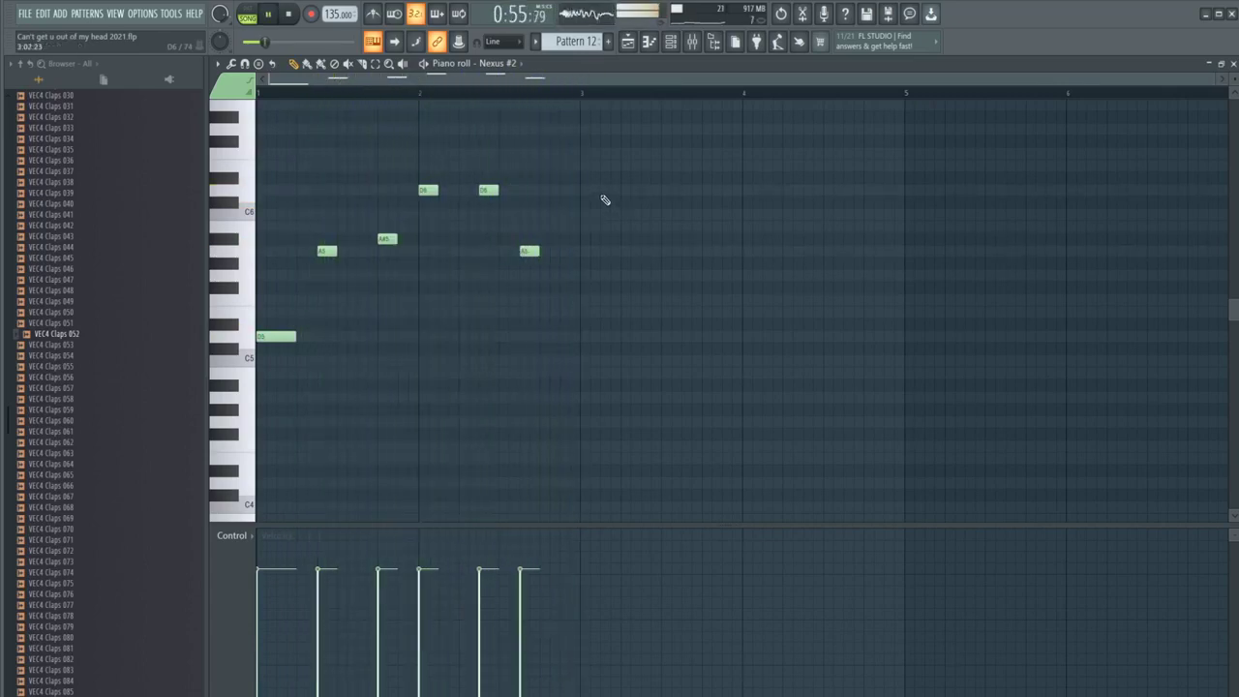
Step: Try D6 and F5 notes at the start of bar 3 against the full arrangement, and remove them
{"action": "left_click", "coordinate": [586, 192]}
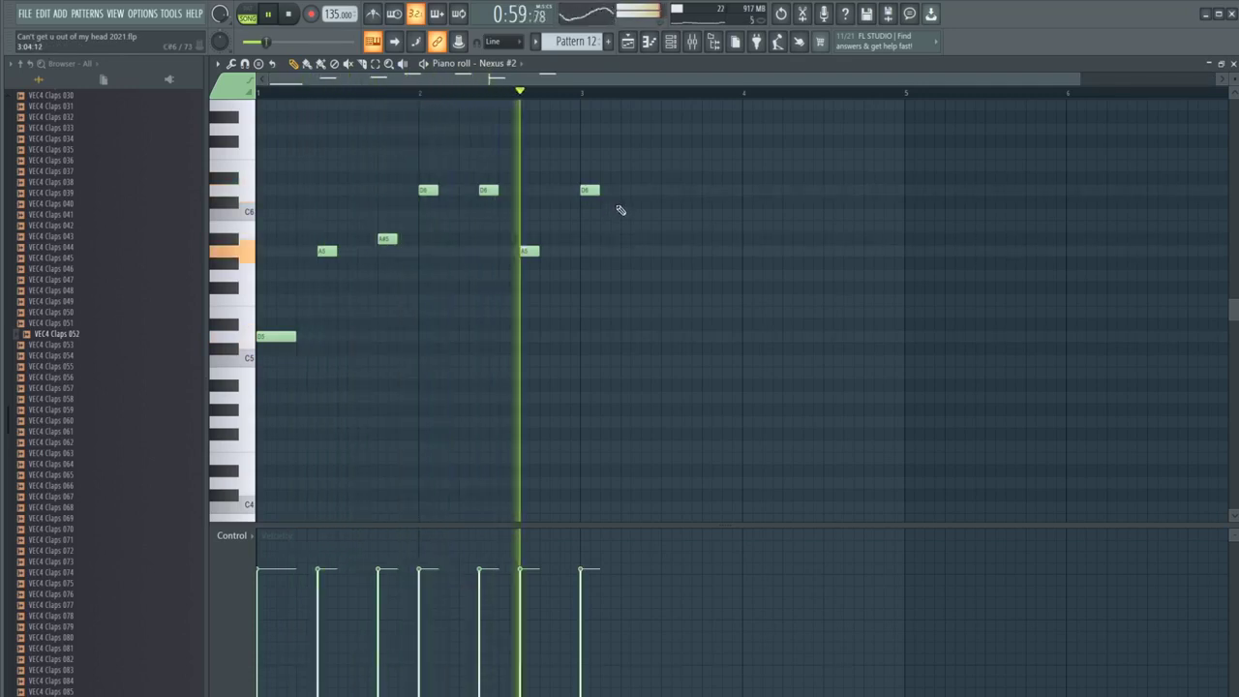
{"action": "left_click", "coordinate": [585, 300]}
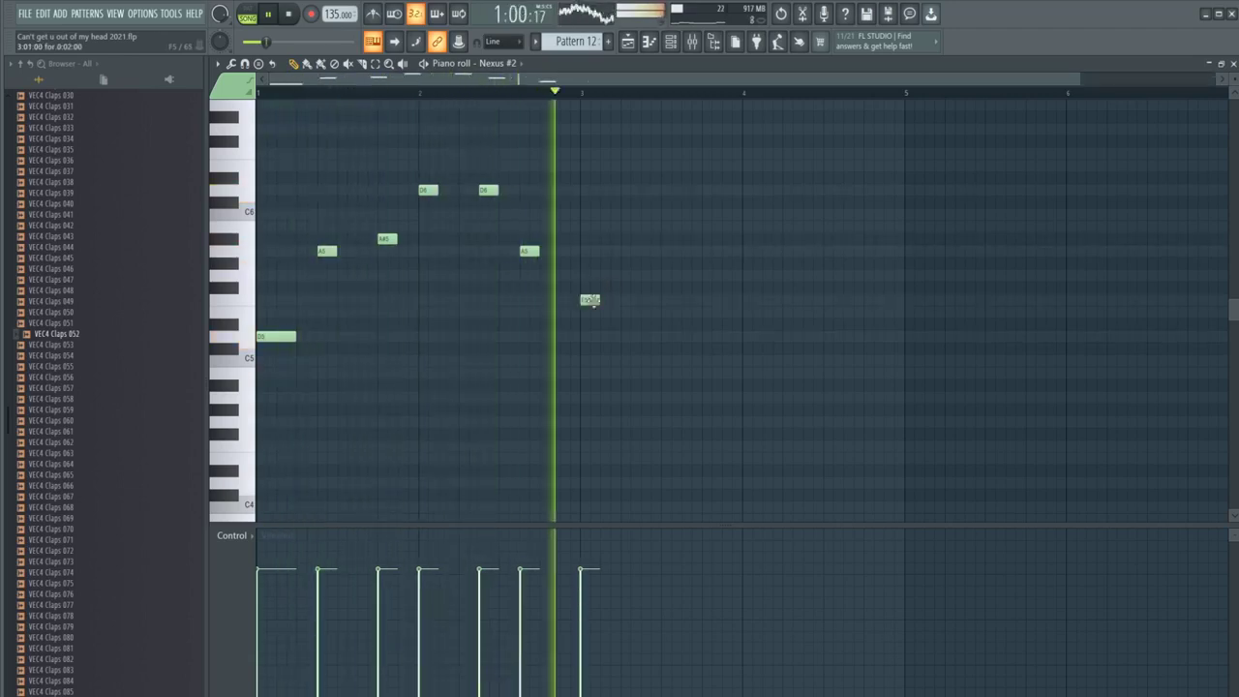
{"action": "key", "text": "space"}
{"action": "right_click", "coordinate": [590, 302]}
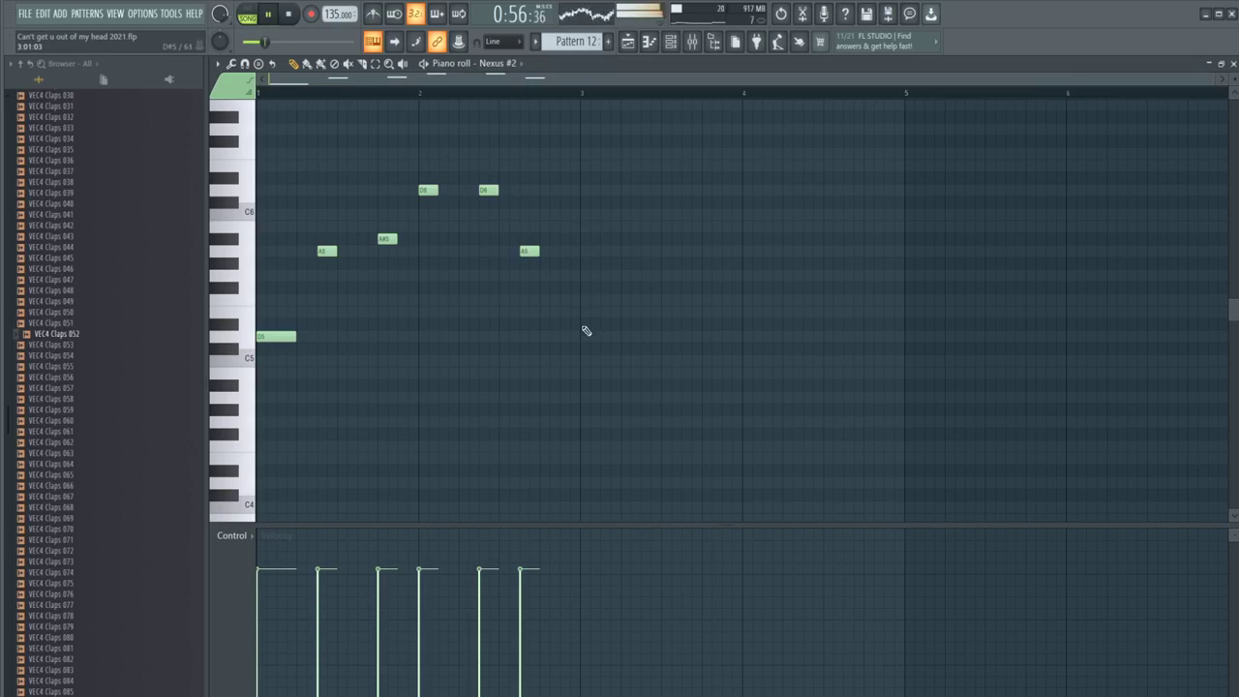
Step: Draw a four-step D5 at the start of bar 3, E5 at step 7, F5 at step 13, and A5 at the start of bar 4
{"action": "left_click", "coordinate": [642, 301]}
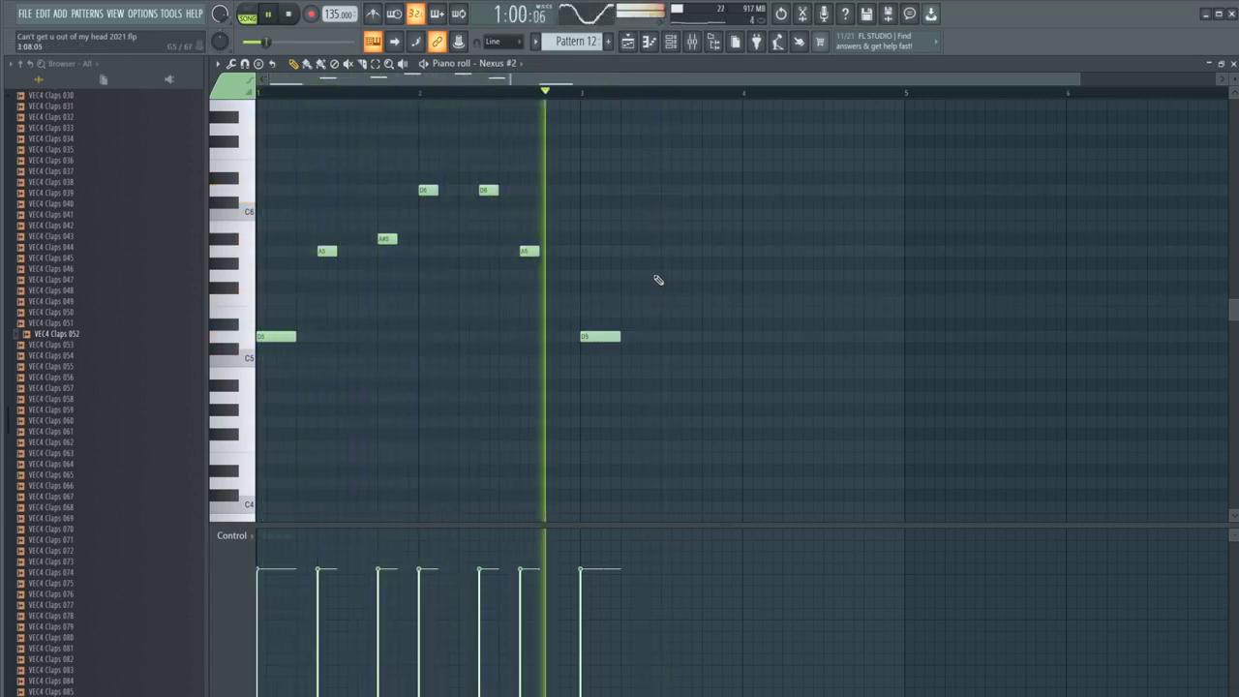
{"action": "left_click", "coordinate": [639, 275]}
{"action": "key", "text": "space"}
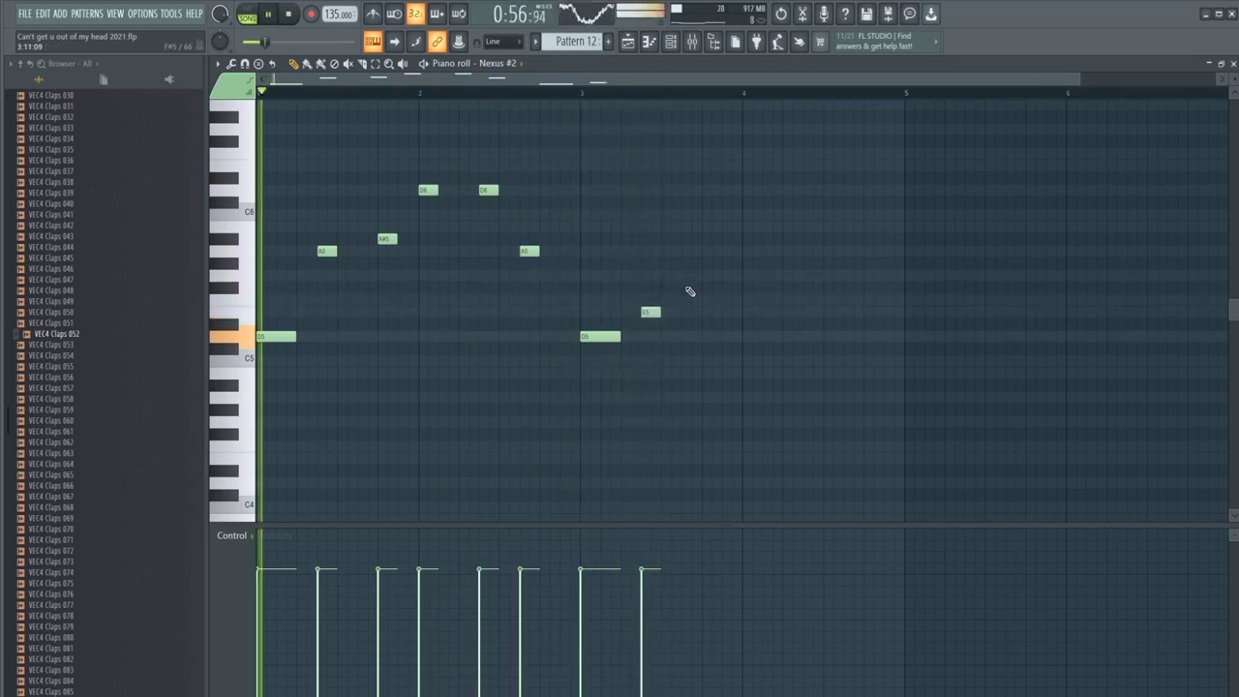
{"action": "left_click", "coordinate": [687, 300]}
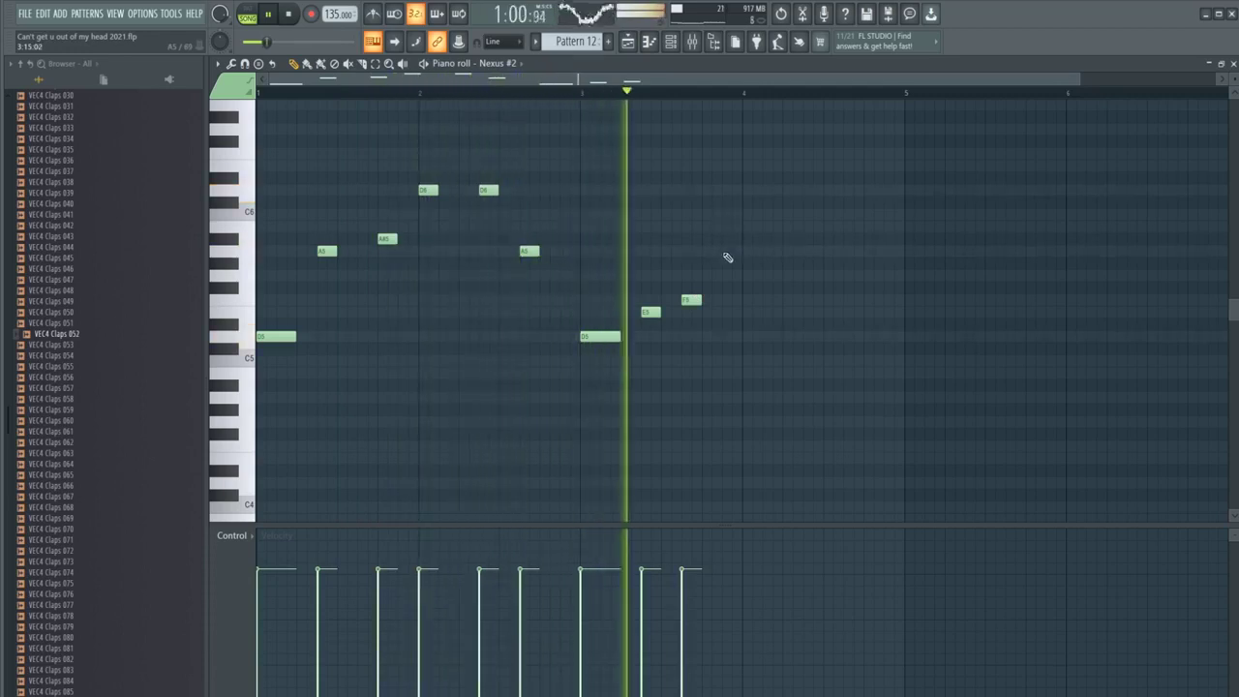
{"action": "left_click", "coordinate": [726, 252]}
{"action": "key", "text": "space"}
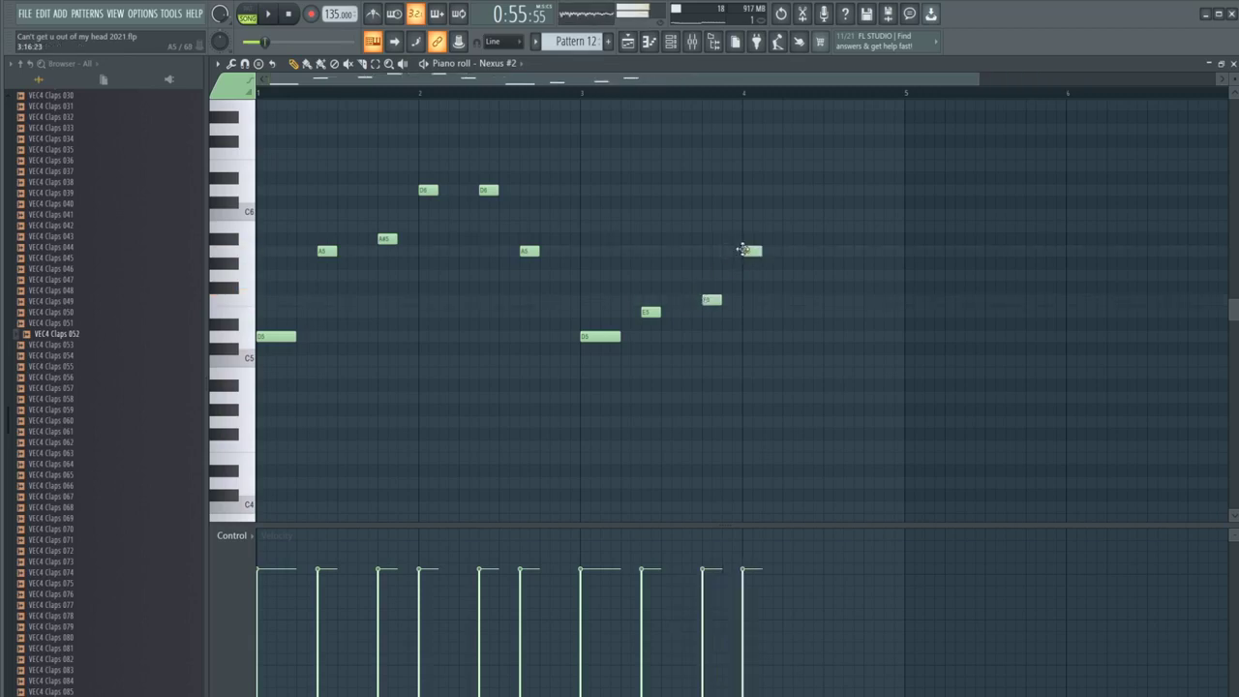
Step: Add A#5 at step 5 of bar 4, audition the phrase from bar 3, and return to the playlist
{"action": "left_click", "coordinate": [579, 97]}
{"action": "key", "text": "space"}
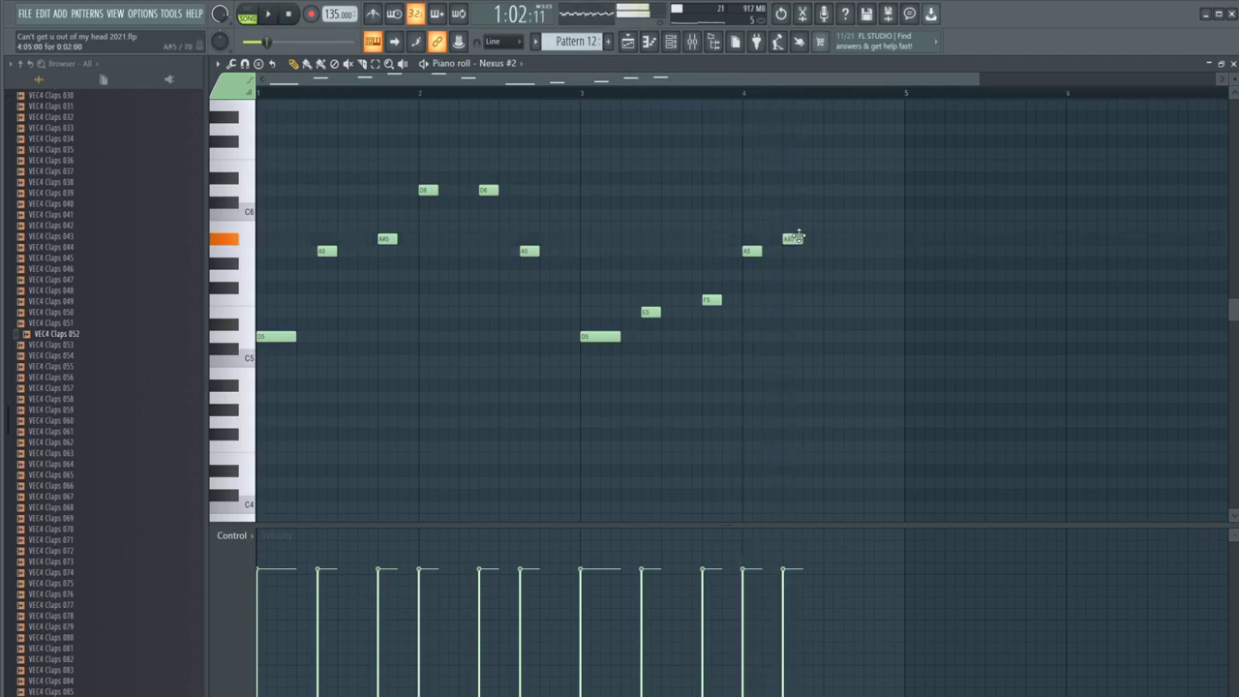
{"action": "key", "text": "space"}
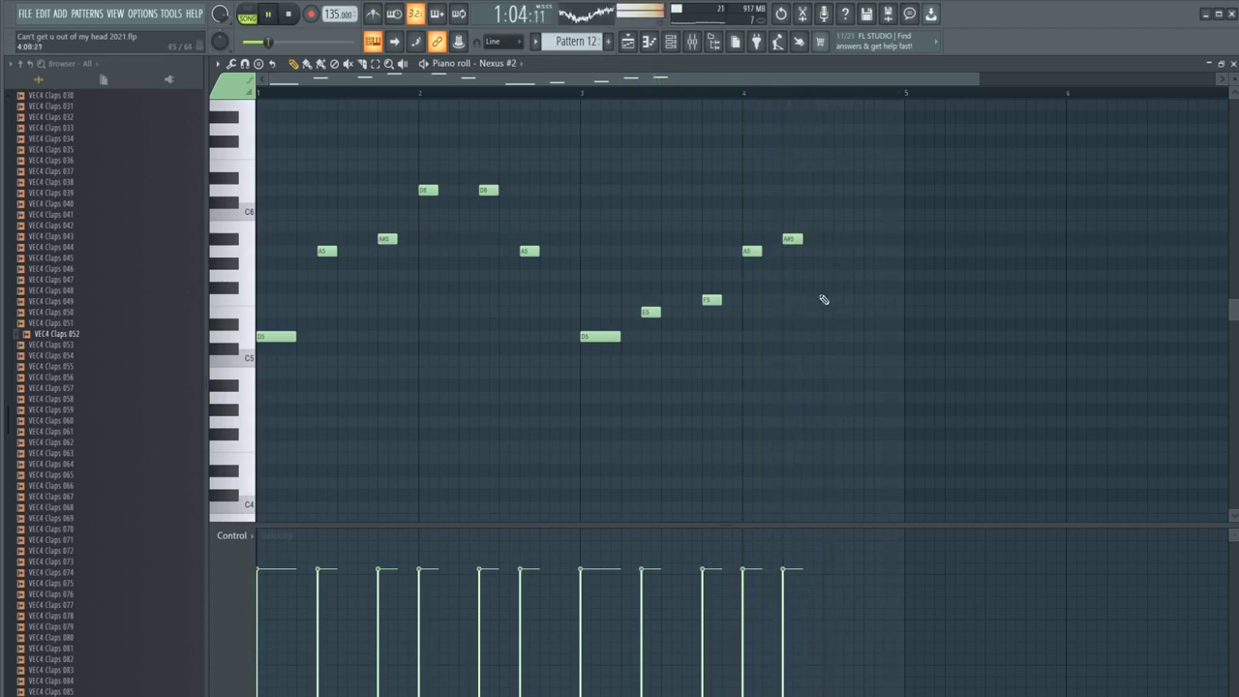
{"action": "left_click", "coordinate": [629, 43]}
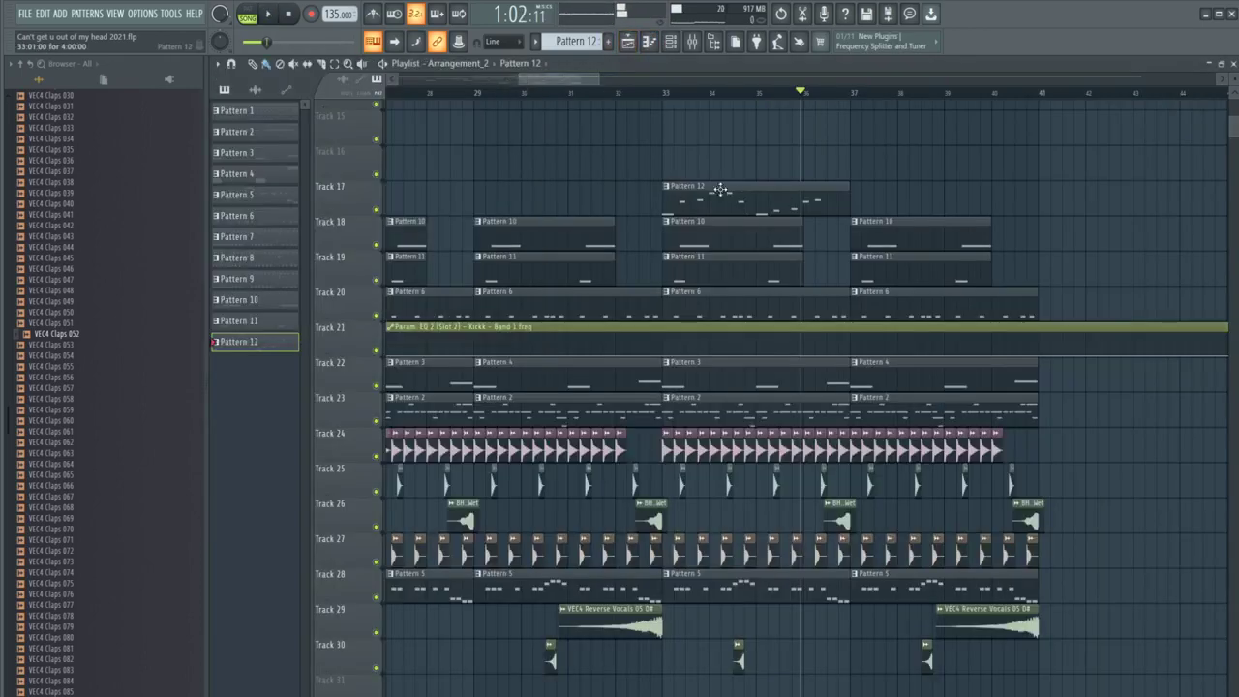
Step: On Spire mixer track 18, lower the level and reshape Fruity parametric EQ 2, raising band 6 and setting band 7 to -11.3 dB at 11446 Hz
{"action": "scroll", "coordinate": [911, 194], "scroll_direction": "down", "scroll_amount": 3}
{"action": "scroll", "coordinate": [924, 191], "scroll_direction": "up", "scroll_amount": 3}
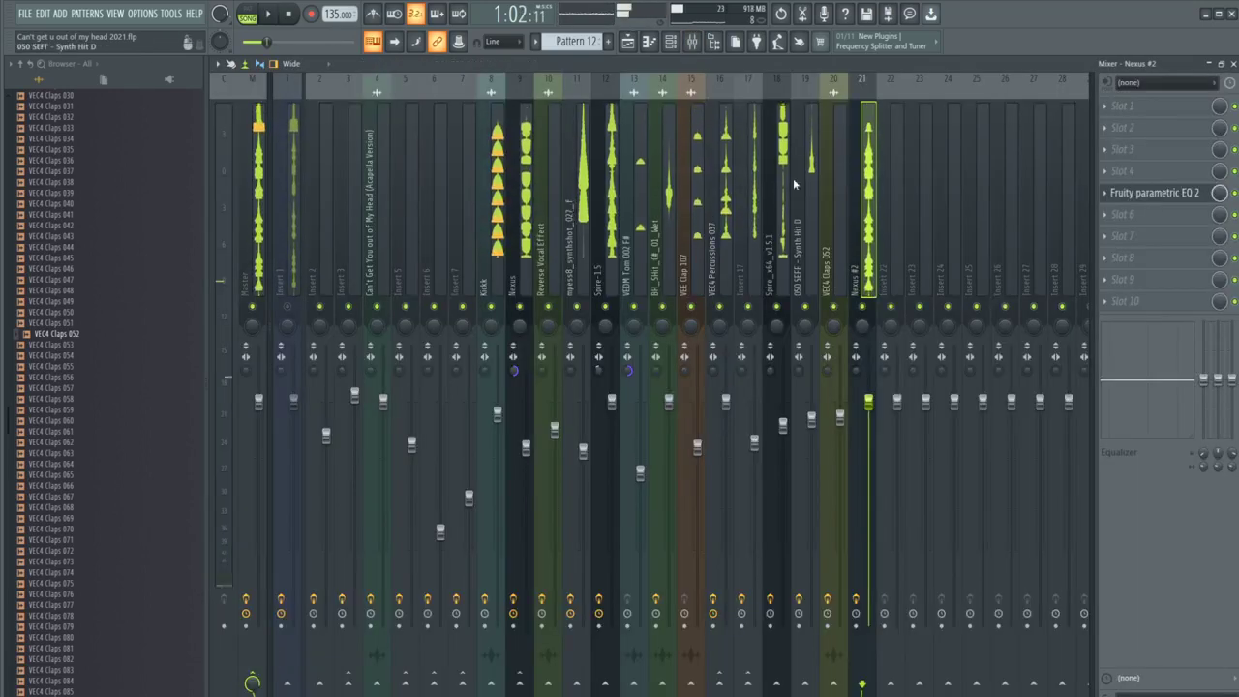
{"action": "left_click", "coordinate": [775, 159]}
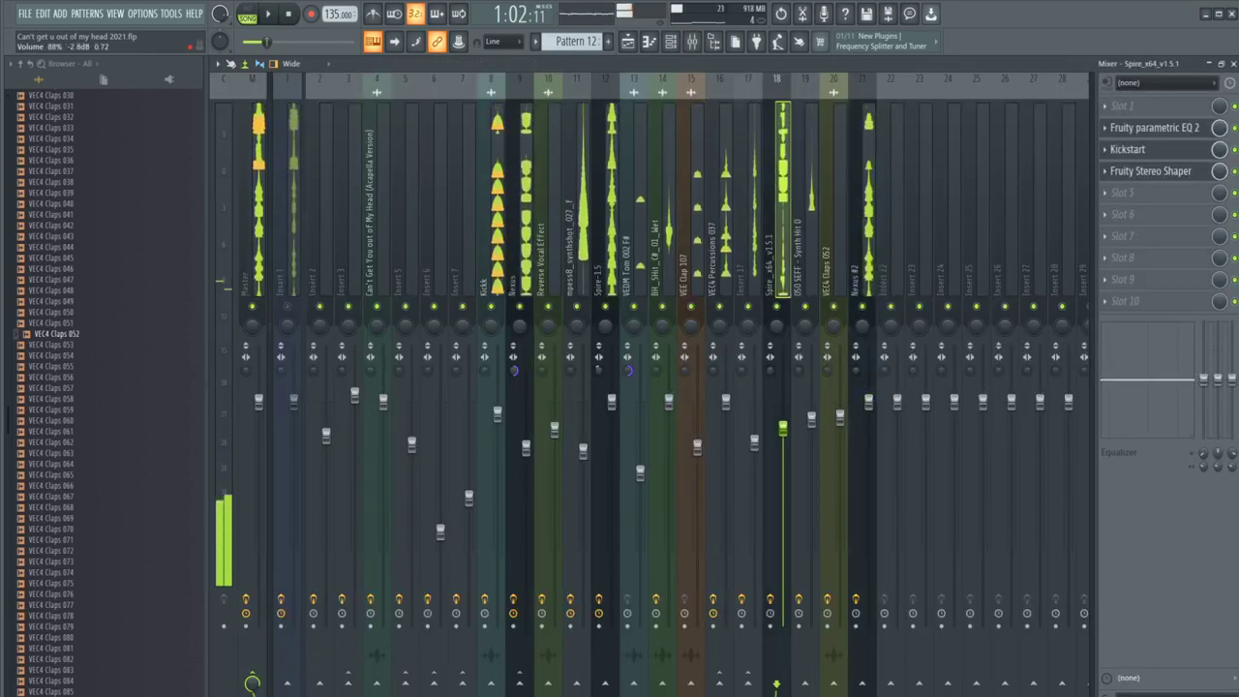
{"action": "left_click", "coordinate": [1142, 128]}
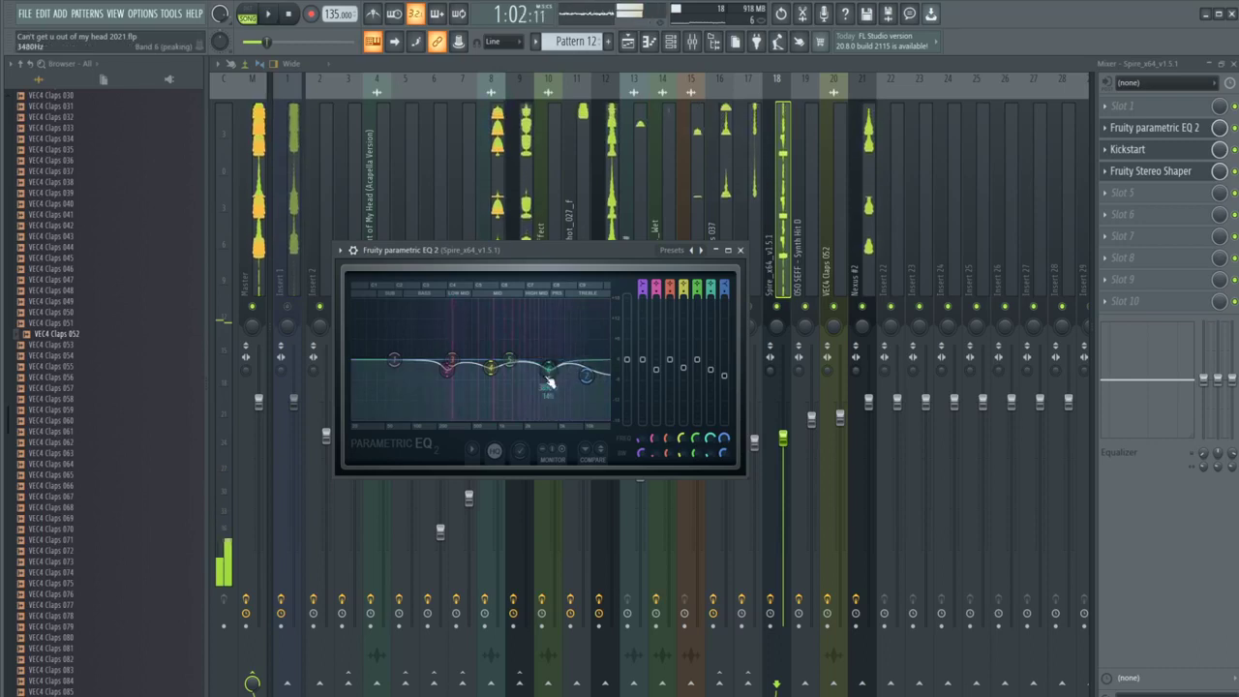
{"action": "scroll", "coordinate": [542, 350], "scroll_direction": "up", "scroll_amount": 3}
{"action": "key", "text": "space"}
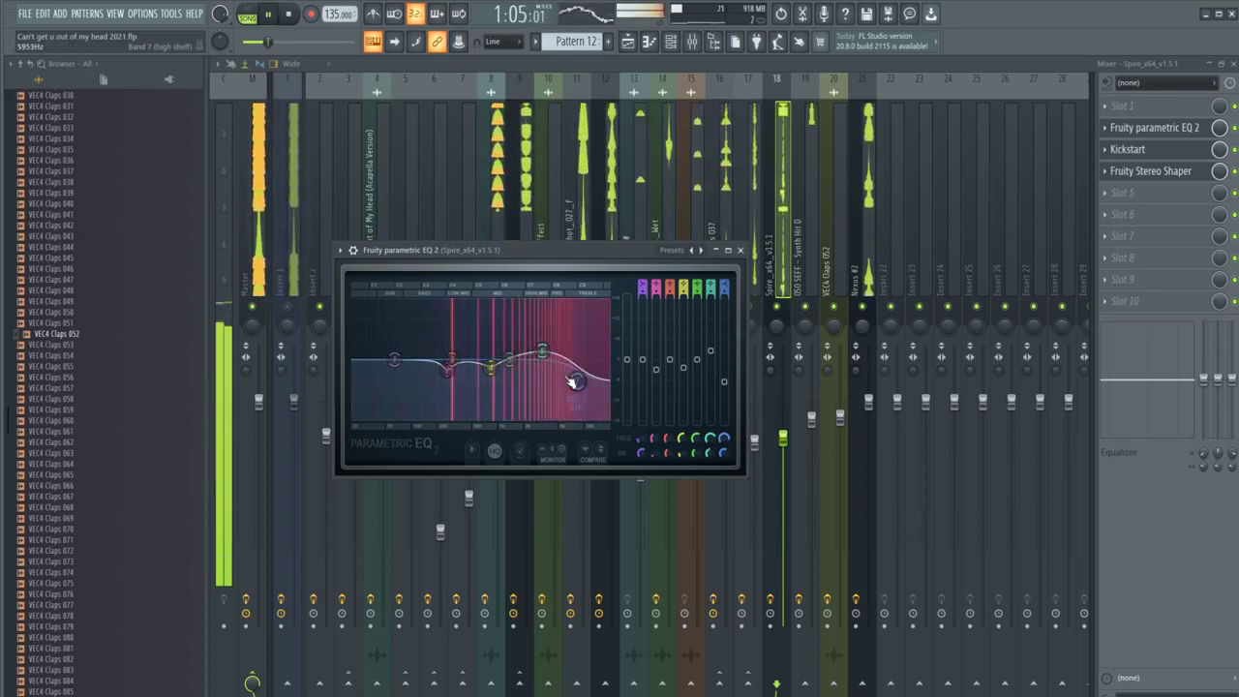
{"action": "left_click_drag", "start_coordinate": [576, 381], "coordinate": [590, 396]}
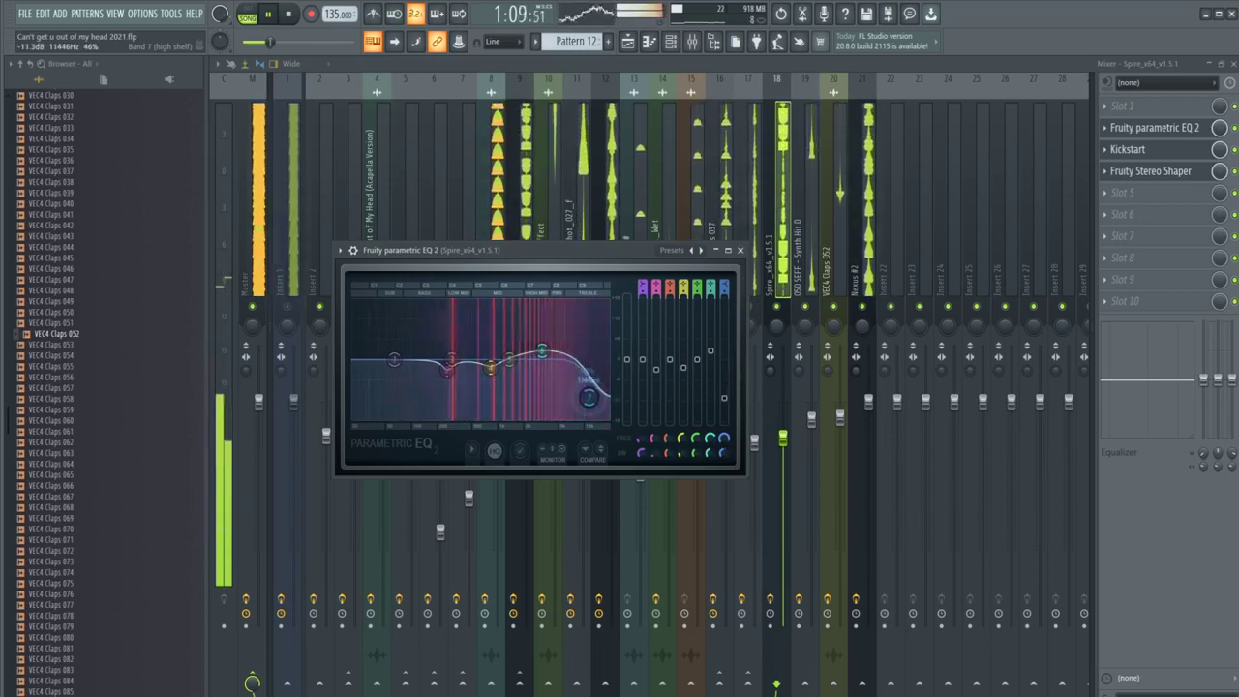
Step: Place a second Pattern 12 clip at bar 37 on Track 17 and start playback from bar 32
{"action": "left_click", "coordinate": [627, 42]}
{"action": "key", "text": "space"}
{"action": "scroll", "coordinate": [507, 209], "scroll_direction": "down", "scroll_amount": 4}
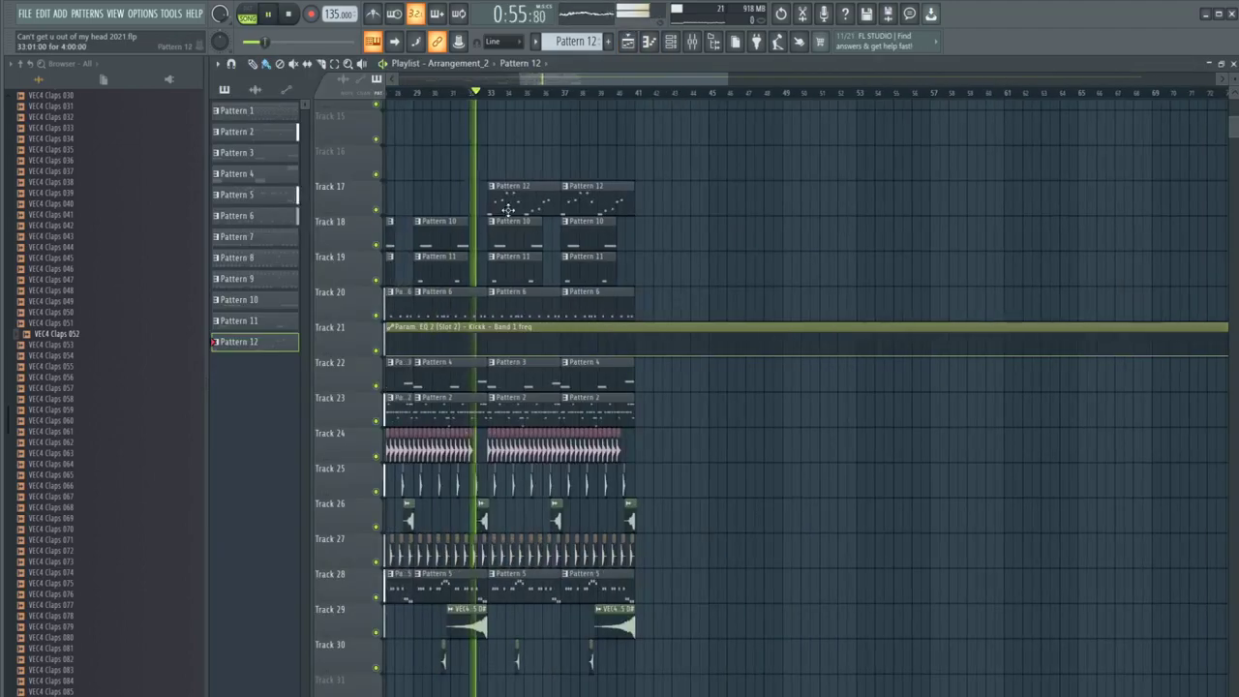
Step: Switch to Streamlabs OBS and the Facebook Live dashboard to check the stream's comments and metrics, and return to FL Studio
{"action": "key", "text": "alt+Tab"}
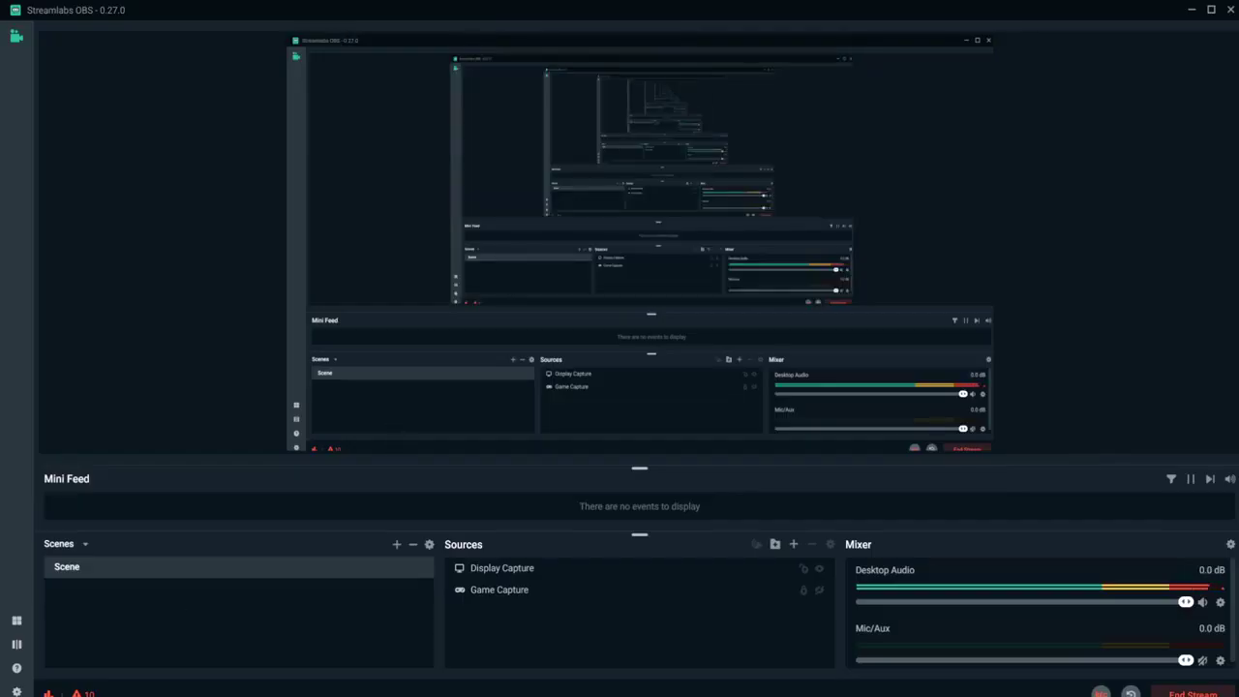
{"action": "key", "text": "alt+Tab"}
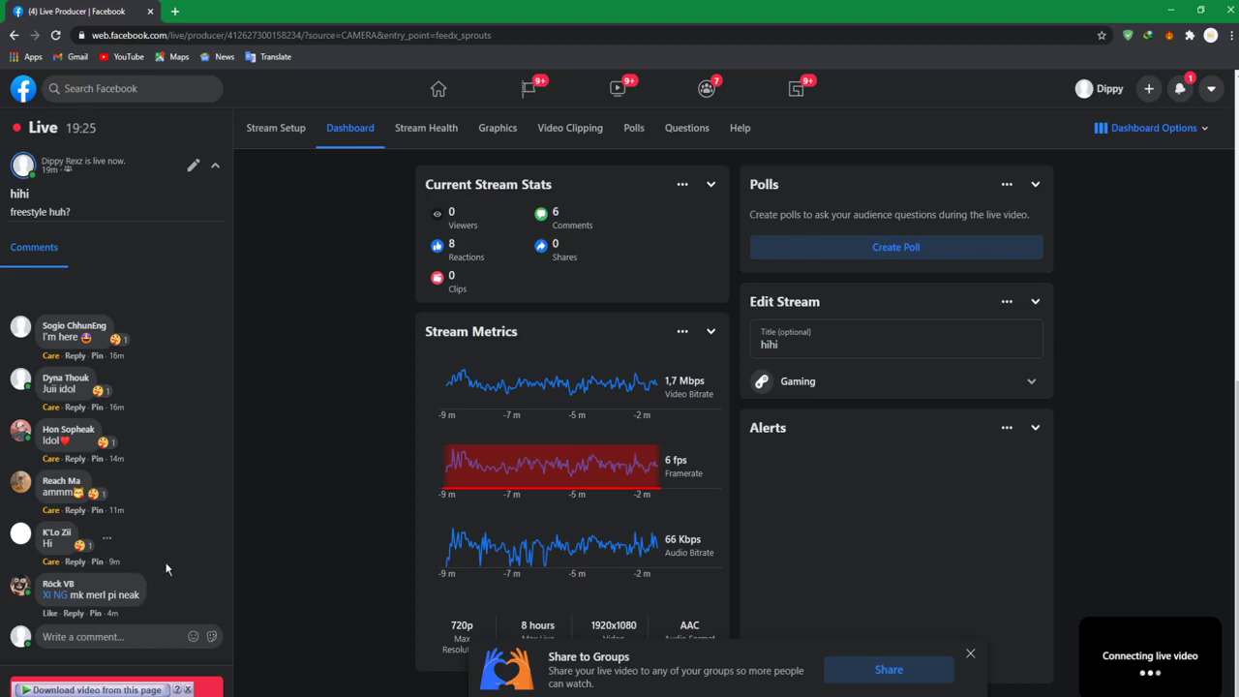
{"action": "mouse_move", "coordinate": [54, 619]}
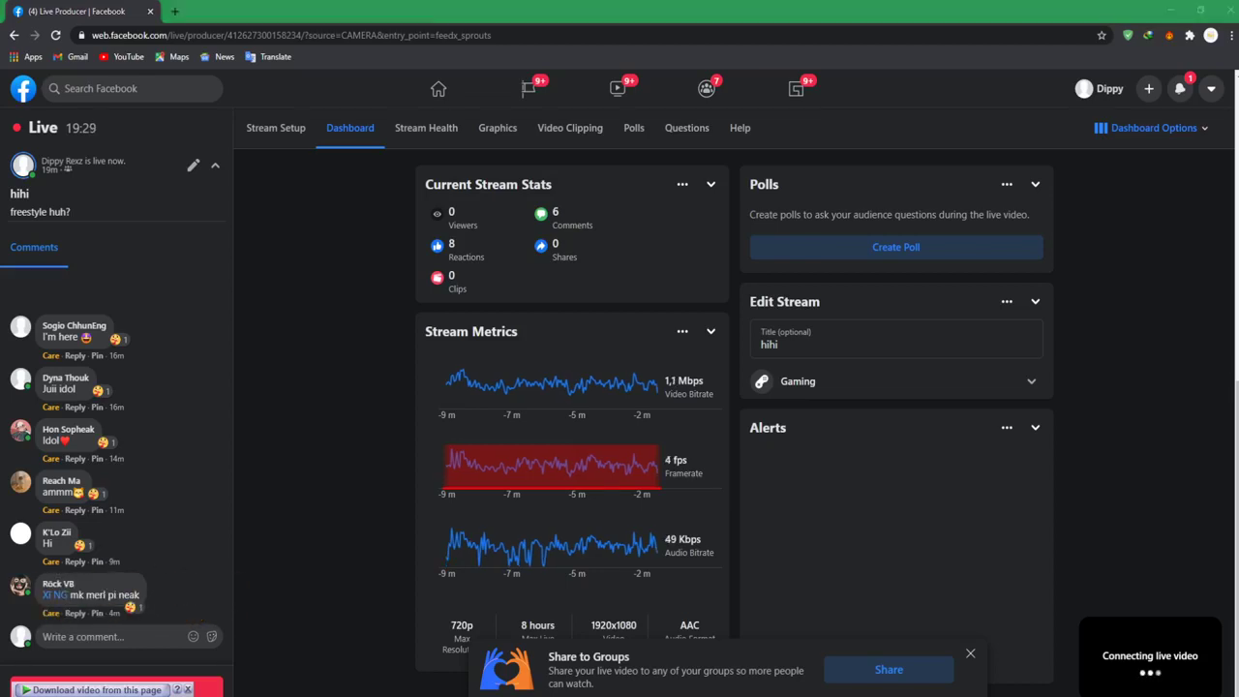
{"action": "key", "text": "alt+Tab"}
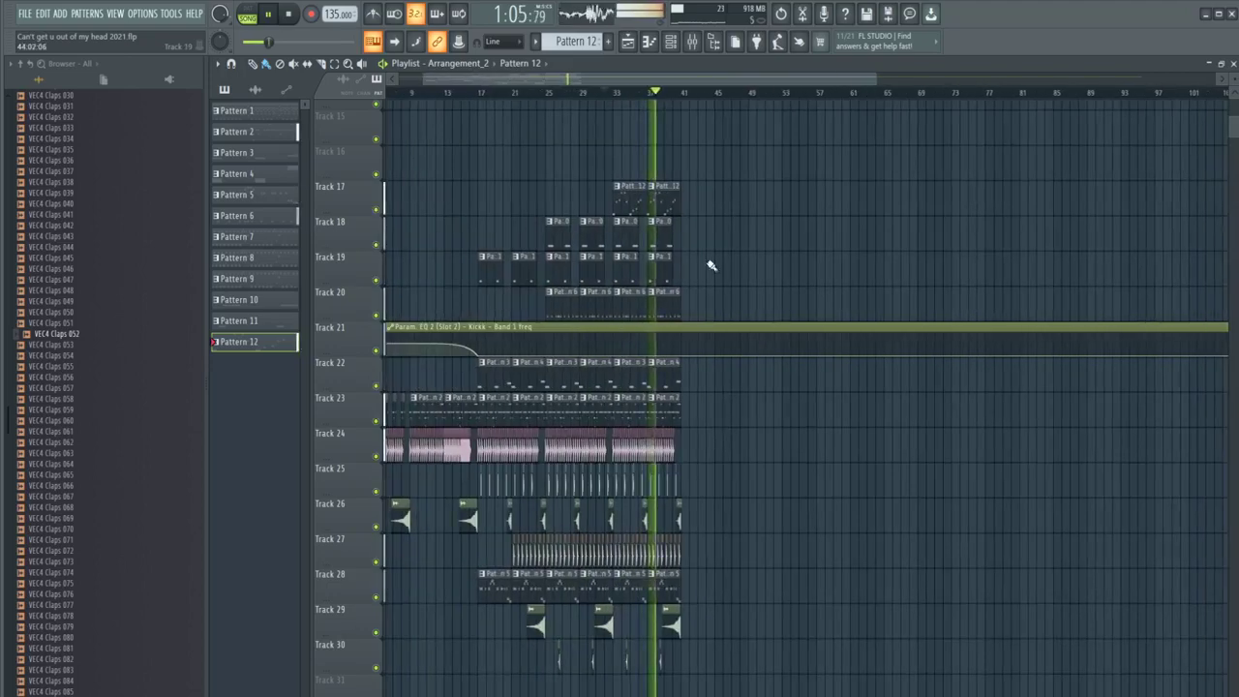
Step: Listen to the two Pattern 12 clips against the full arrangement through bar 40, and stop playback
{"action": "scroll", "coordinate": [710, 263], "scroll_direction": "up", "scroll_amount": 3}
{"action": "left_click_drag", "start_coordinate": [649, 78], "coordinate": [626, 78]}
{"action": "scroll", "coordinate": [531, 122], "scroll_direction": "up", "scroll_amount": 2}
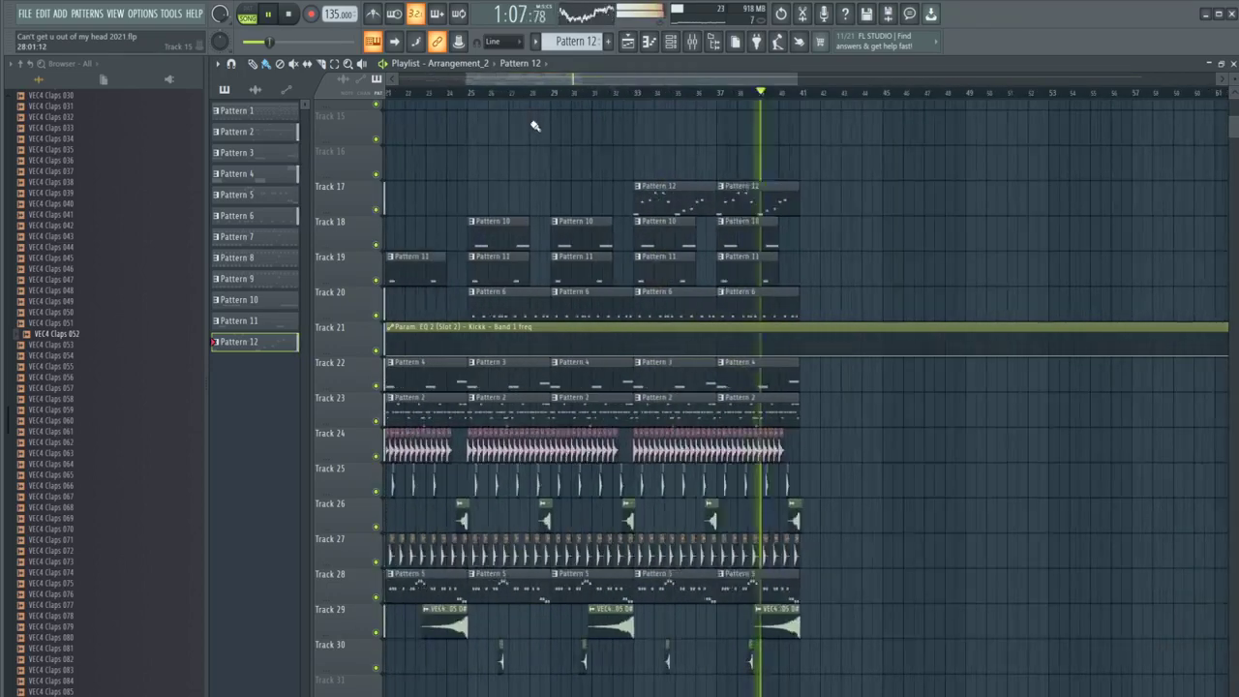
{"action": "scroll", "coordinate": [531, 122], "scroll_direction": "down", "scroll_amount": 2}
{"action": "left_click_drag", "start_coordinate": [508, 79], "coordinate": [472, 81]}
{"action": "scroll", "coordinate": [507, 119], "scroll_direction": "up", "scroll_amount": 2}
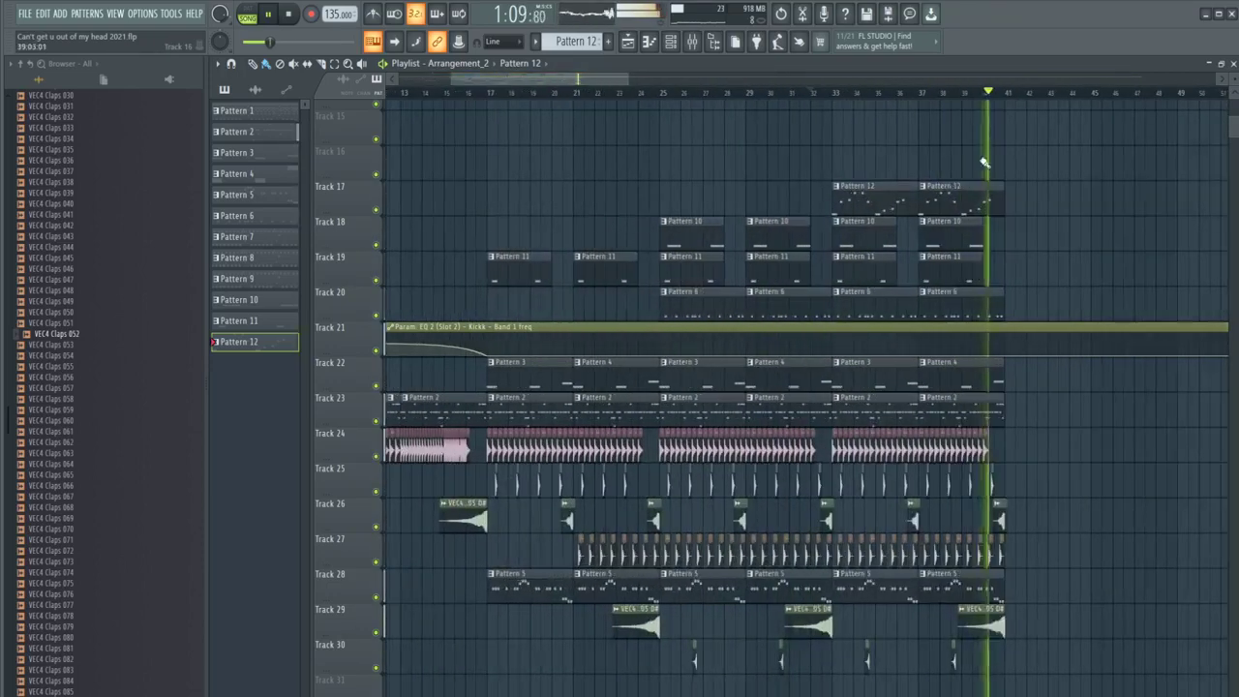
{"action": "scroll", "coordinate": [1029, 176], "scroll_direction": "up", "scroll_amount": 4}
{"action": "key", "text": "space"}
{"action": "scroll", "coordinate": [894, 190], "scroll_direction": "down", "scroll_amount": 4}
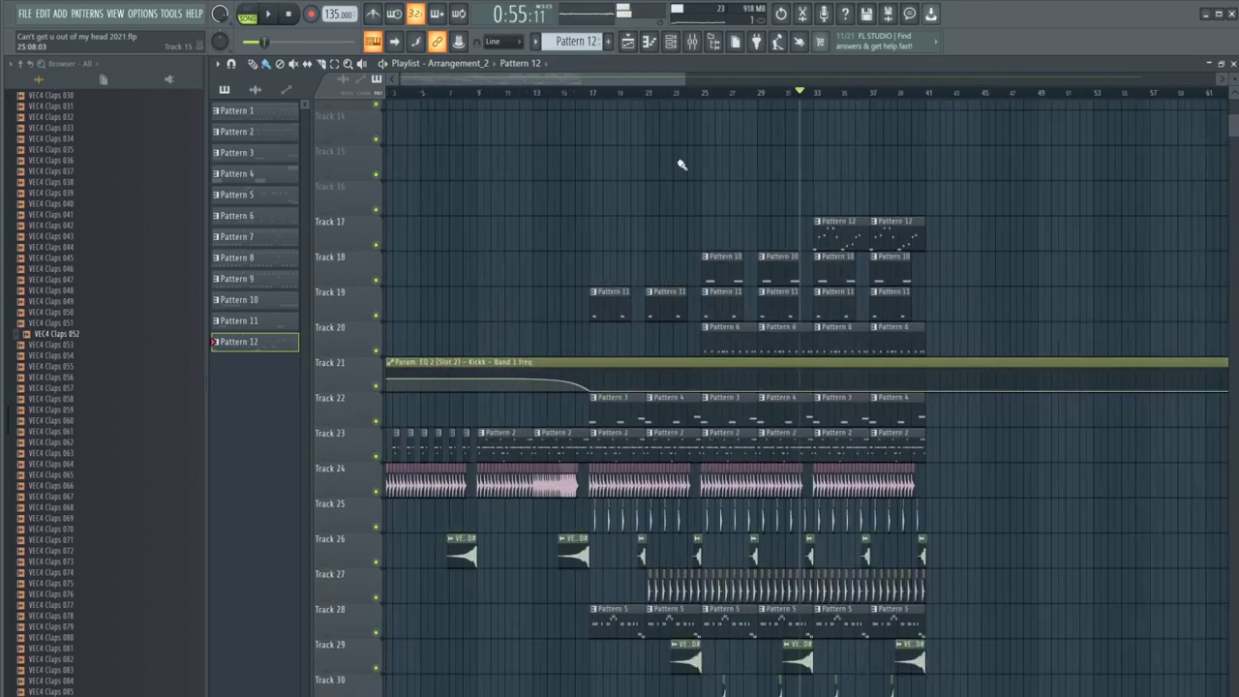
Step: Play the song from the end of the build-up near bar 16 and review the layering across the first drop
{"action": "key", "text": "space"}
{"action": "scroll", "coordinate": [587, 97], "scroll_direction": "up", "scroll_amount": 2}
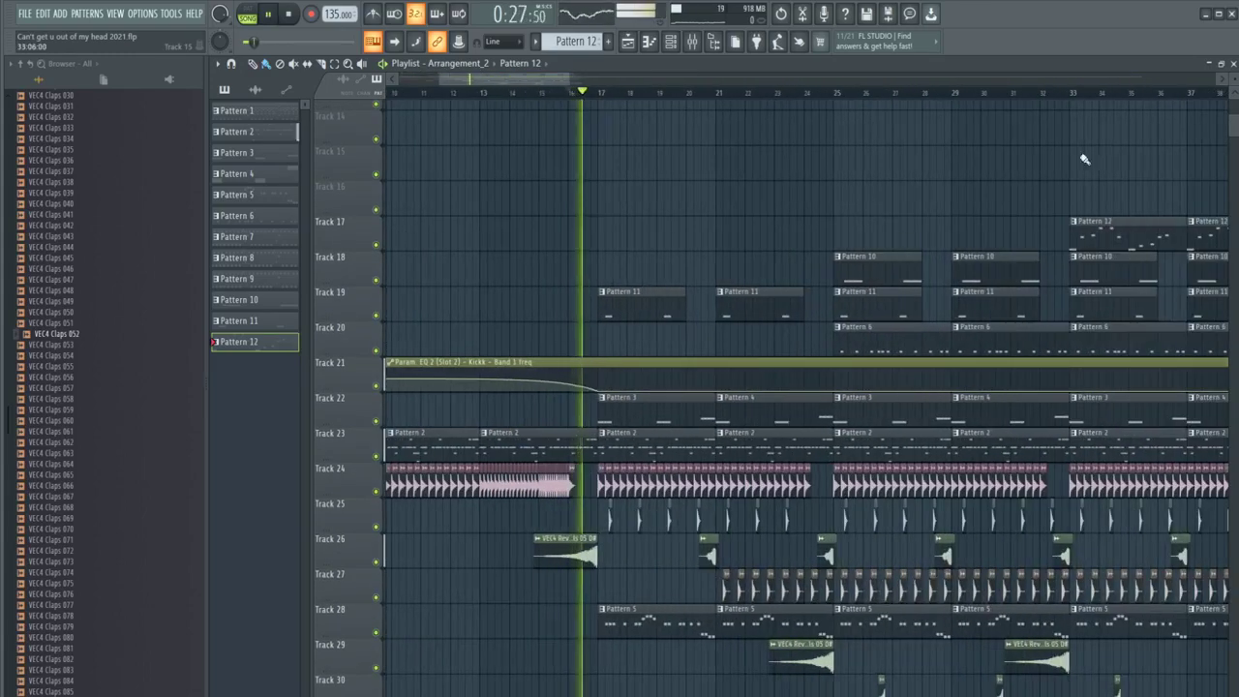
{"action": "scroll", "coordinate": [755, 216], "scroll_direction": "down", "scroll_amount": 4}
{"action": "scroll", "coordinate": [756, 130], "scroll_direction": "down", "scroll_amount": 3}
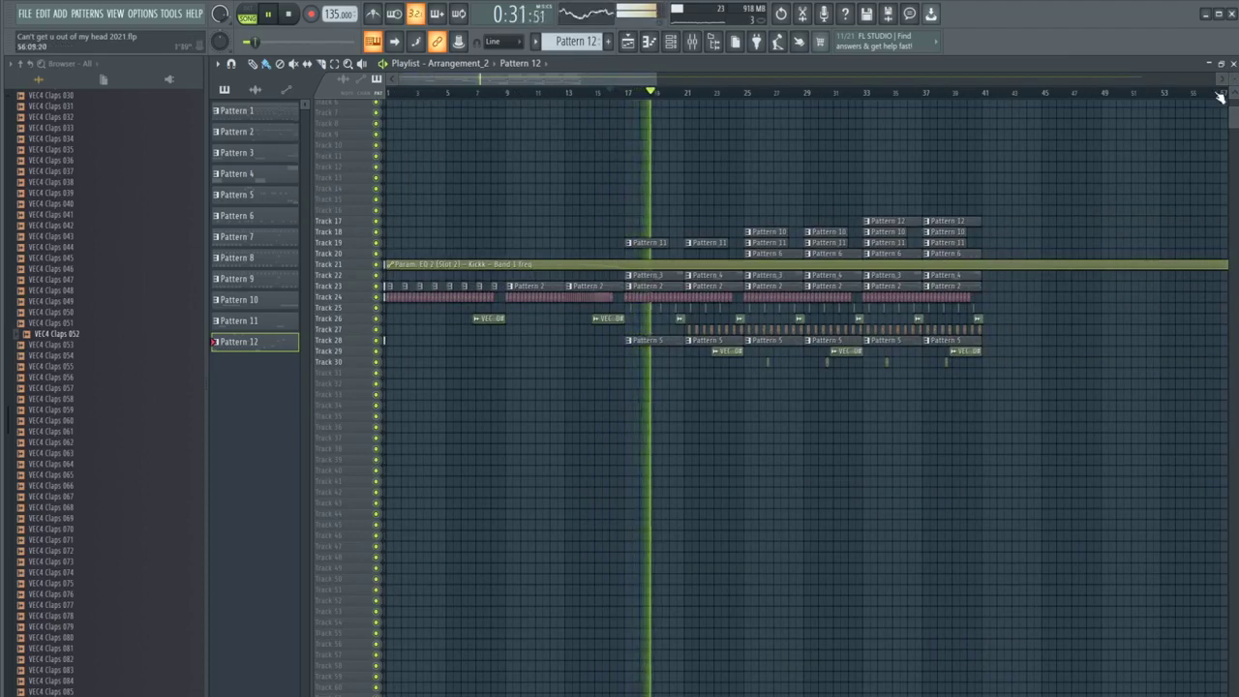
{"action": "scroll", "coordinate": [626, 351], "scroll_direction": "up", "scroll_amount": 2}
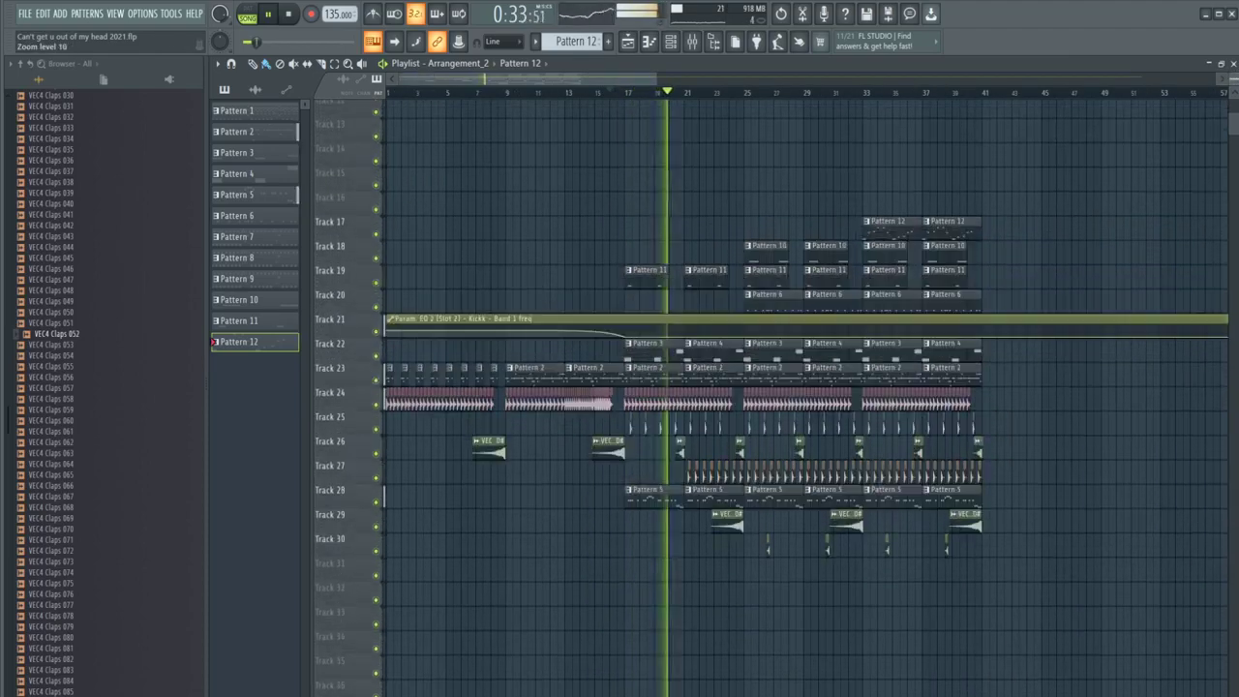
{"action": "scroll", "coordinate": [620, 175], "scroll_direction": "down", "scroll_amount": 2}
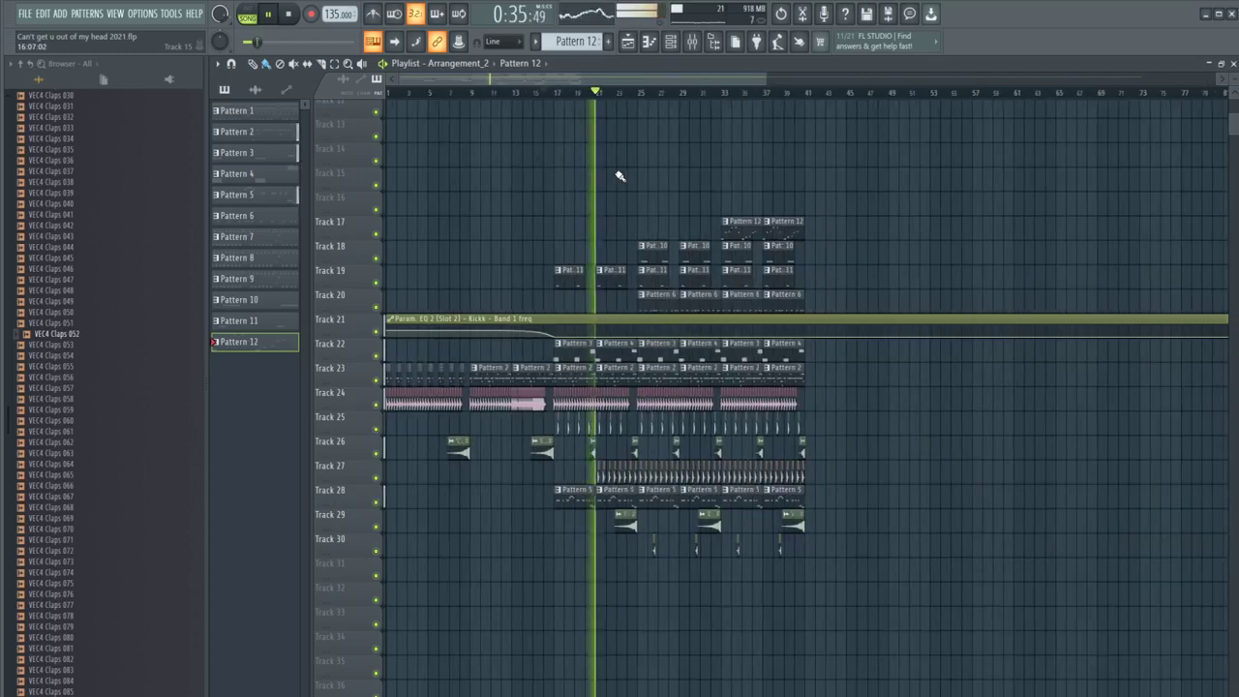
{"action": "scroll", "coordinate": [588, 429], "scroll_direction": "up", "scroll_amount": 6}
Step: Inspect the BH_SHit_C#_01_Wet clip's sample settings and its mixer effects, and return to the playlist
{"action": "double_click", "coordinate": [579, 443]}
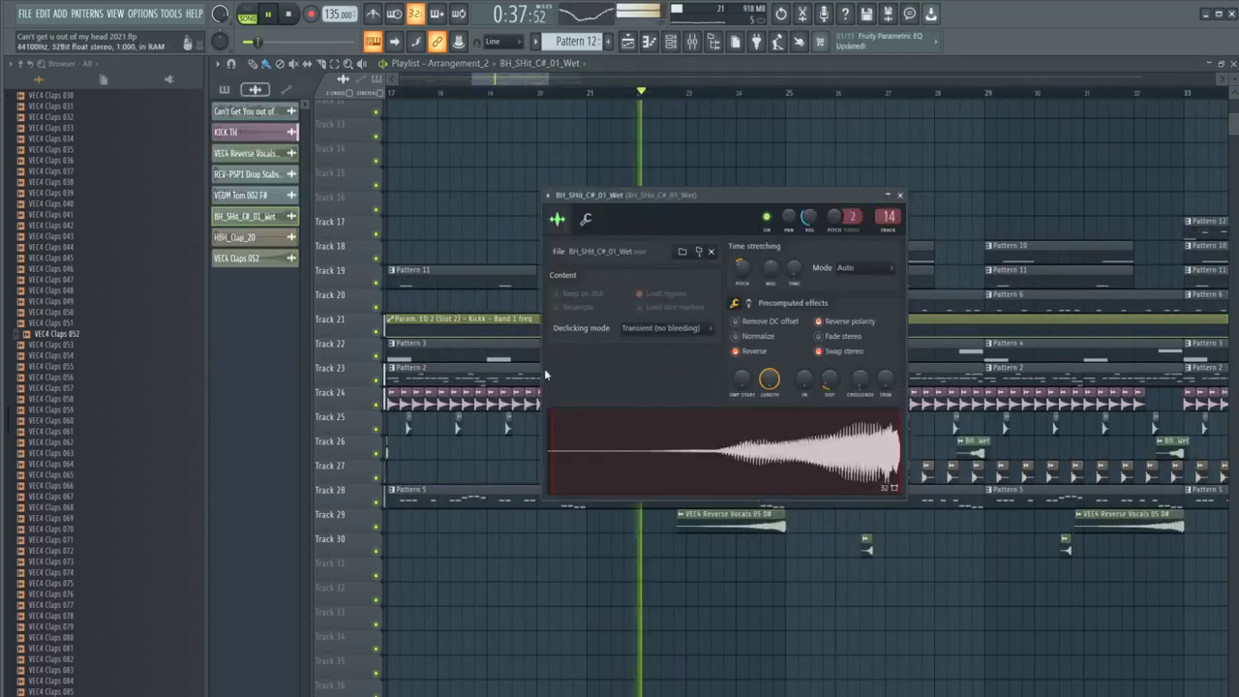
{"action": "key", "text": "Escape"}
{"action": "scroll", "coordinate": [587, 161], "scroll_direction": "down", "scroll_amount": 3}
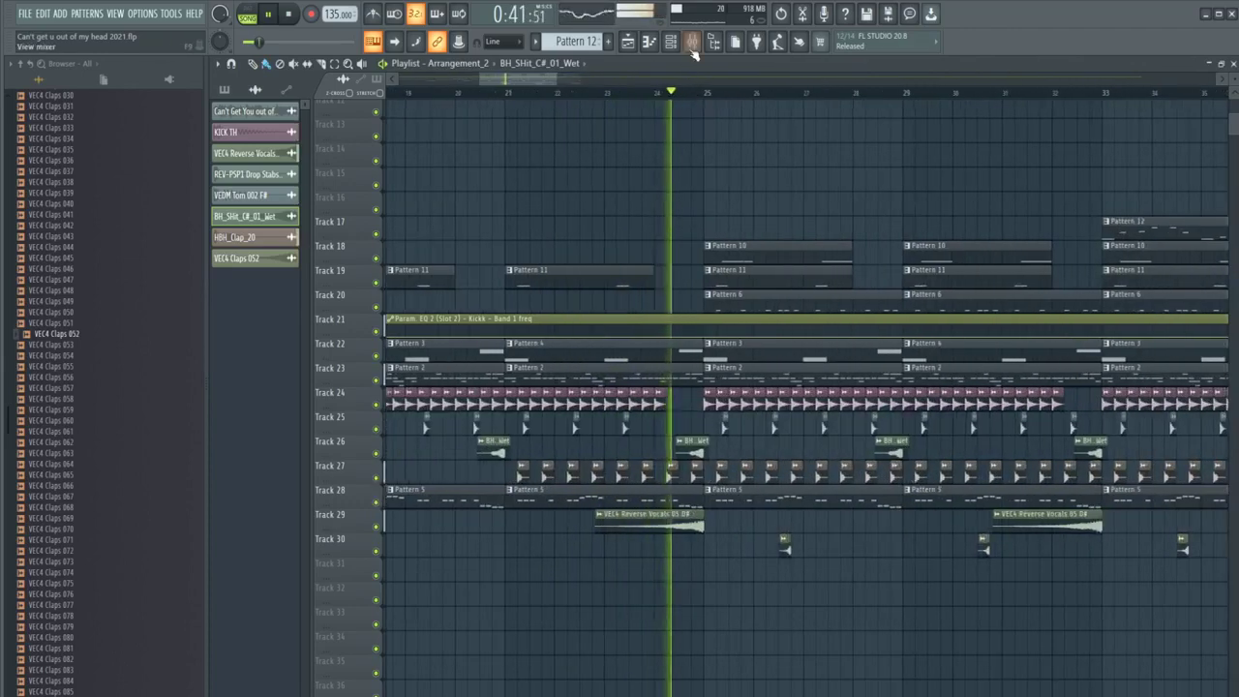
{"action": "key", "text": "F9"}
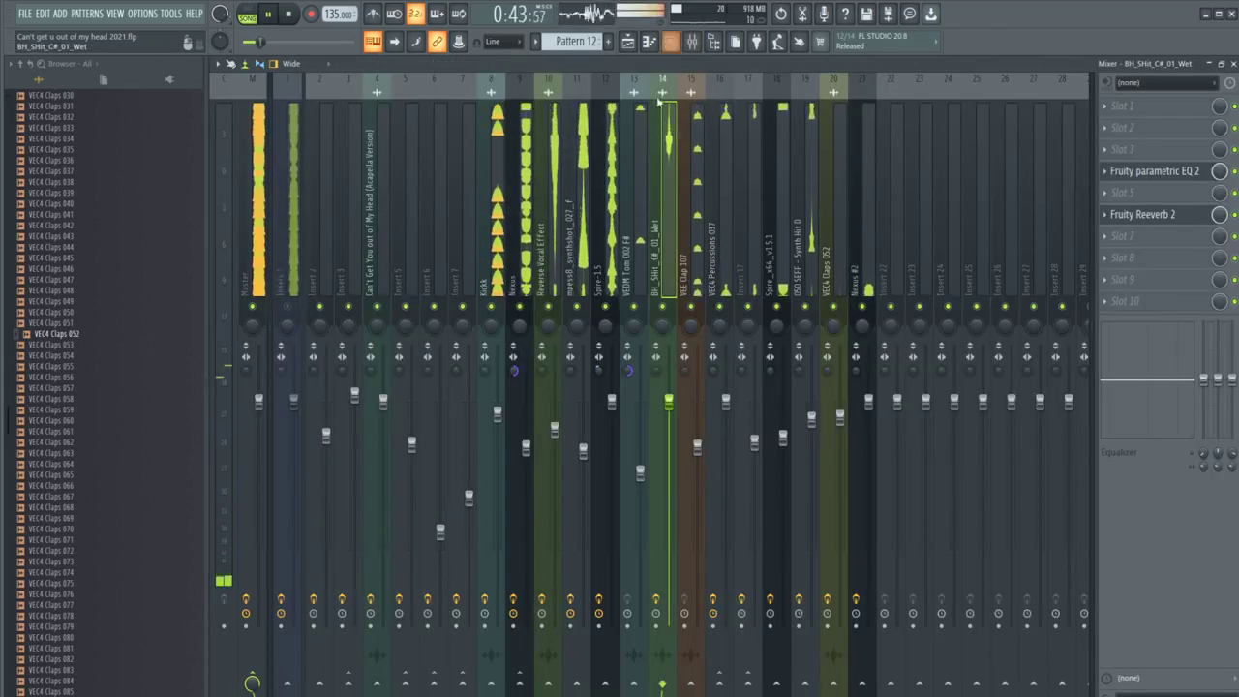
{"action": "left_click", "coordinate": [635, 49]}
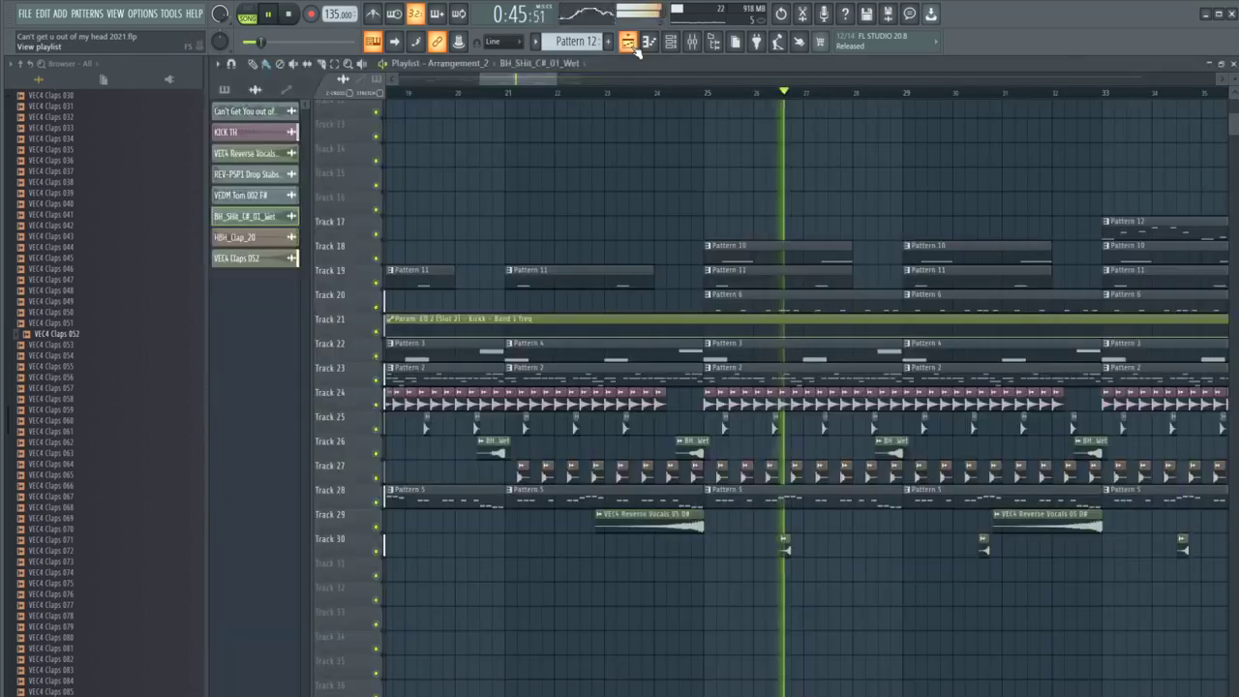
Step: Audition the section from bar 26, focusing on the VEC4 Claps 052 clip on Track 30
{"action": "scroll", "coordinate": [678, 116], "scroll_direction": "down", "scroll_amount": 3}
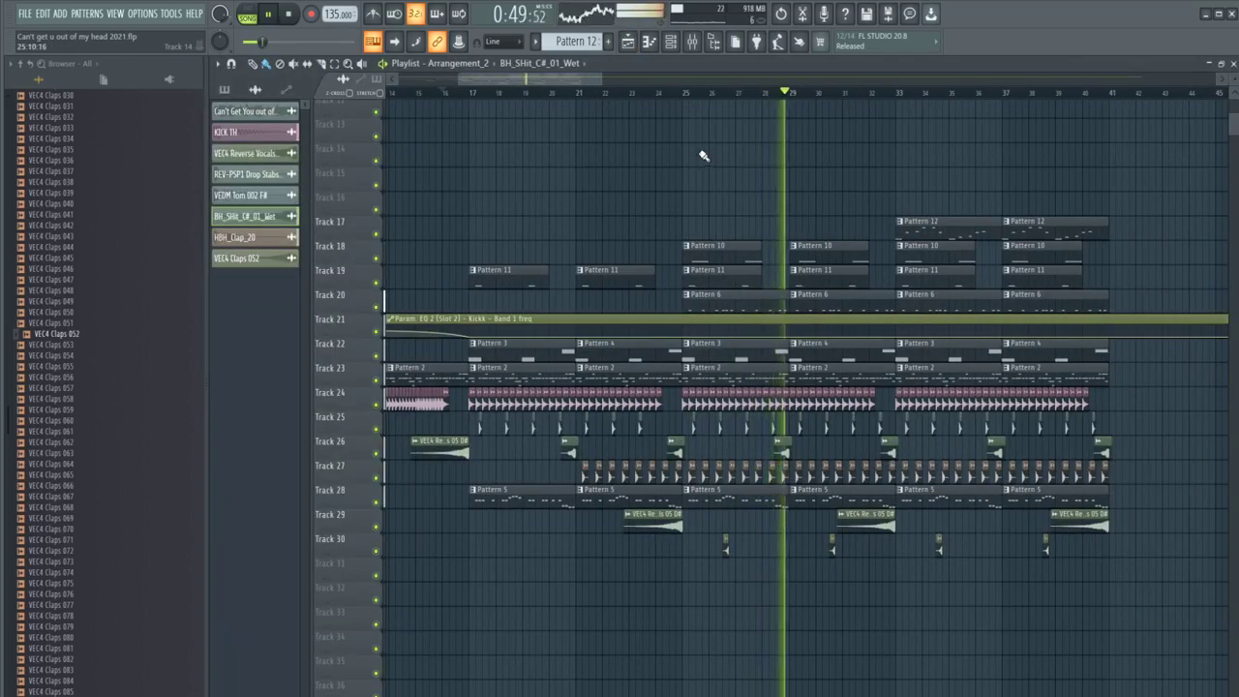
{"action": "scroll", "coordinate": [721, 117], "scroll_direction": "up", "scroll_amount": 5}
{"action": "key", "text": "space"}
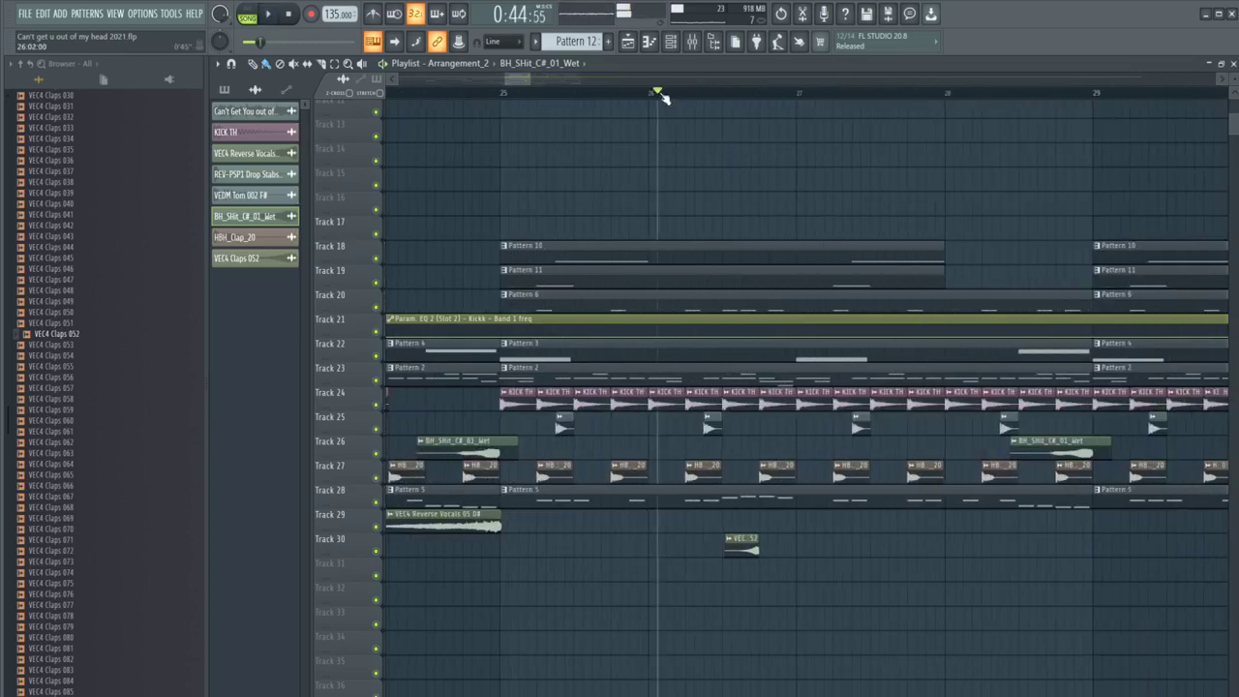
{"action": "scroll", "coordinate": [750, 298], "scroll_direction": "up", "scroll_amount": 2}
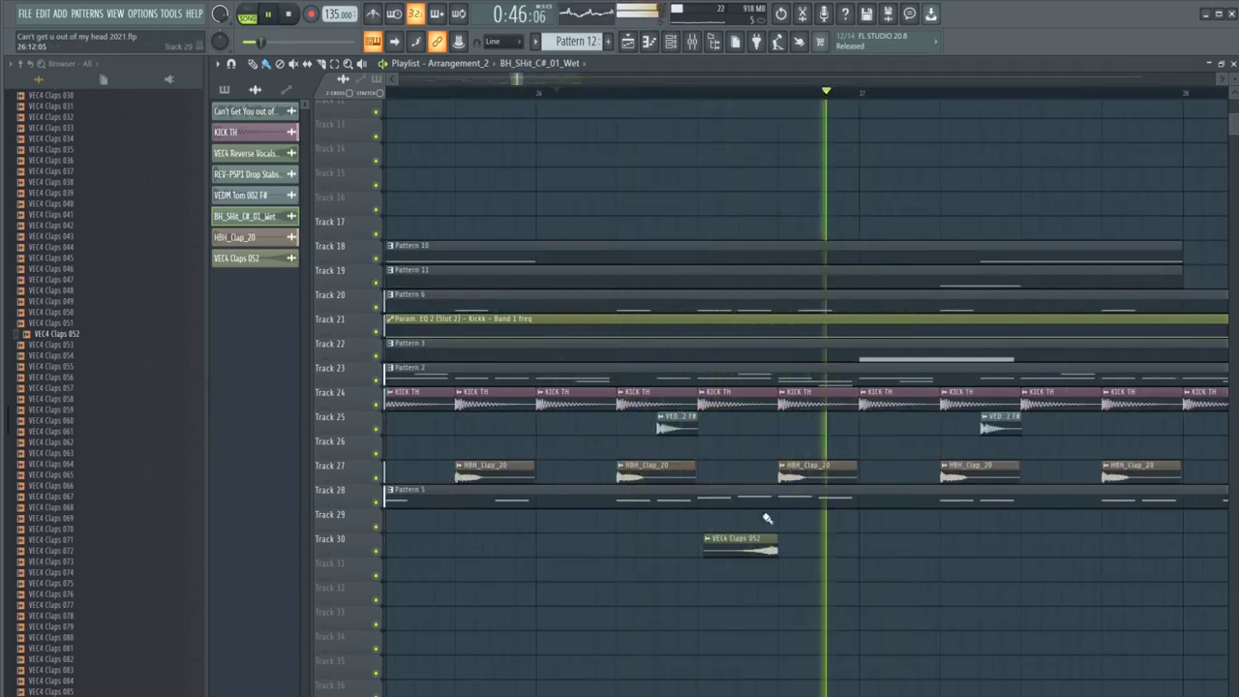
Step: Adjust the Master track's stereo separation and lower the VEC4 Claps 052 mixer level, checking them against playback from bar 26
{"action": "left_click", "coordinate": [691, 41]}
{"action": "left_click", "coordinate": [253, 369]}
{"action": "key", "text": "space"}
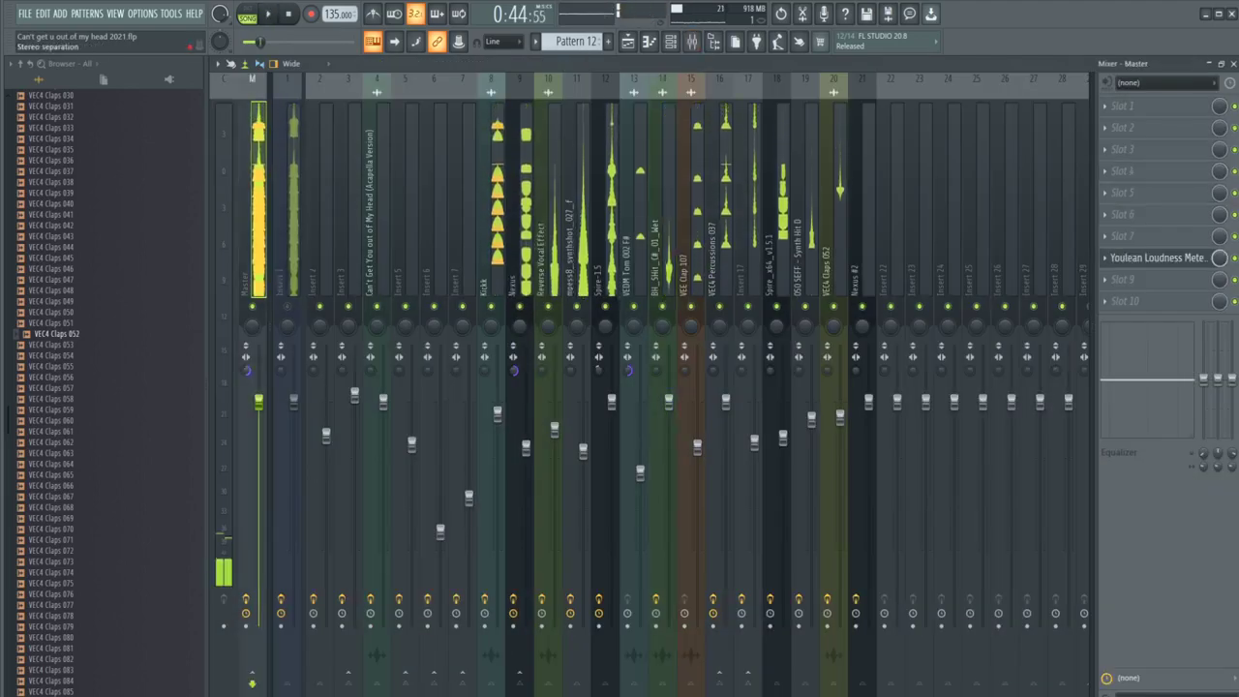
{"action": "key", "text": "space"}
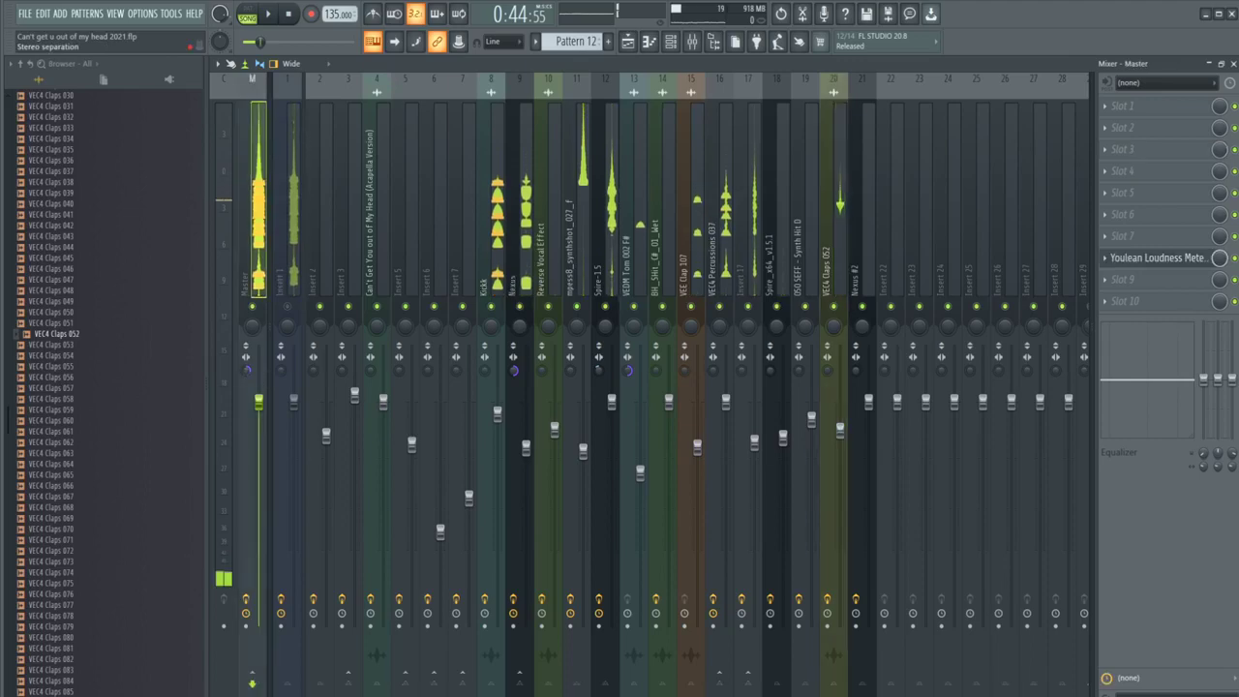
{"action": "key", "text": "space"}
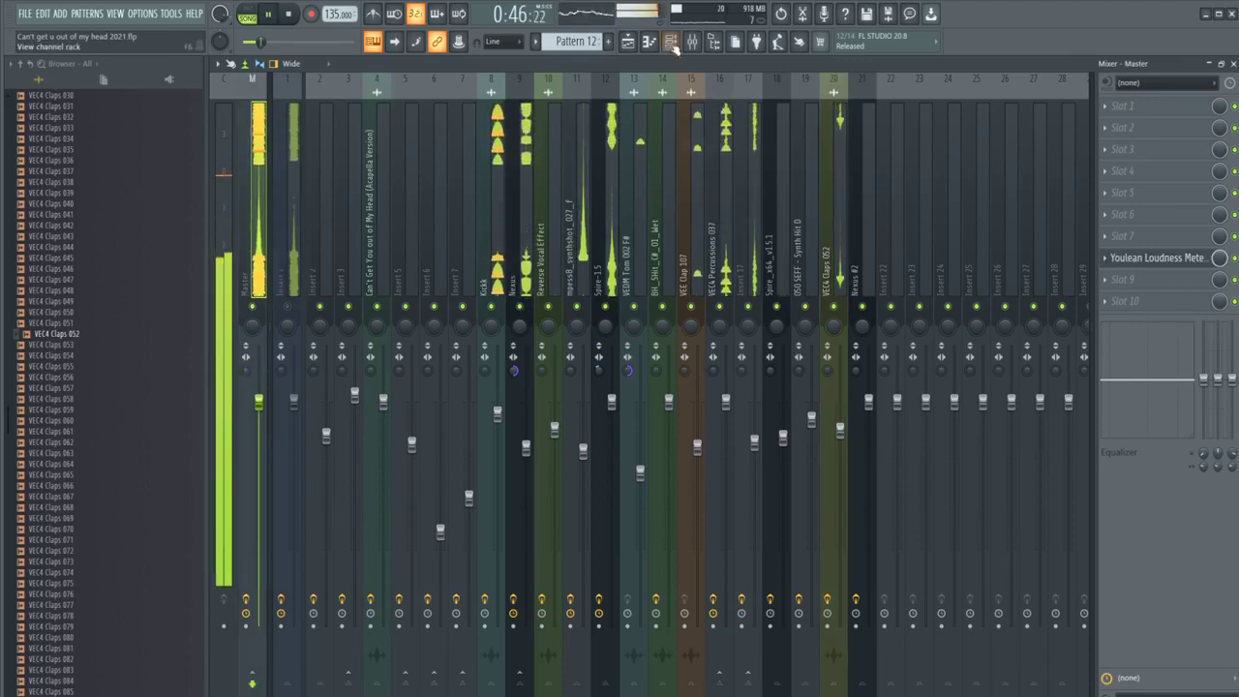
{"action": "left_click", "coordinate": [628, 41]}
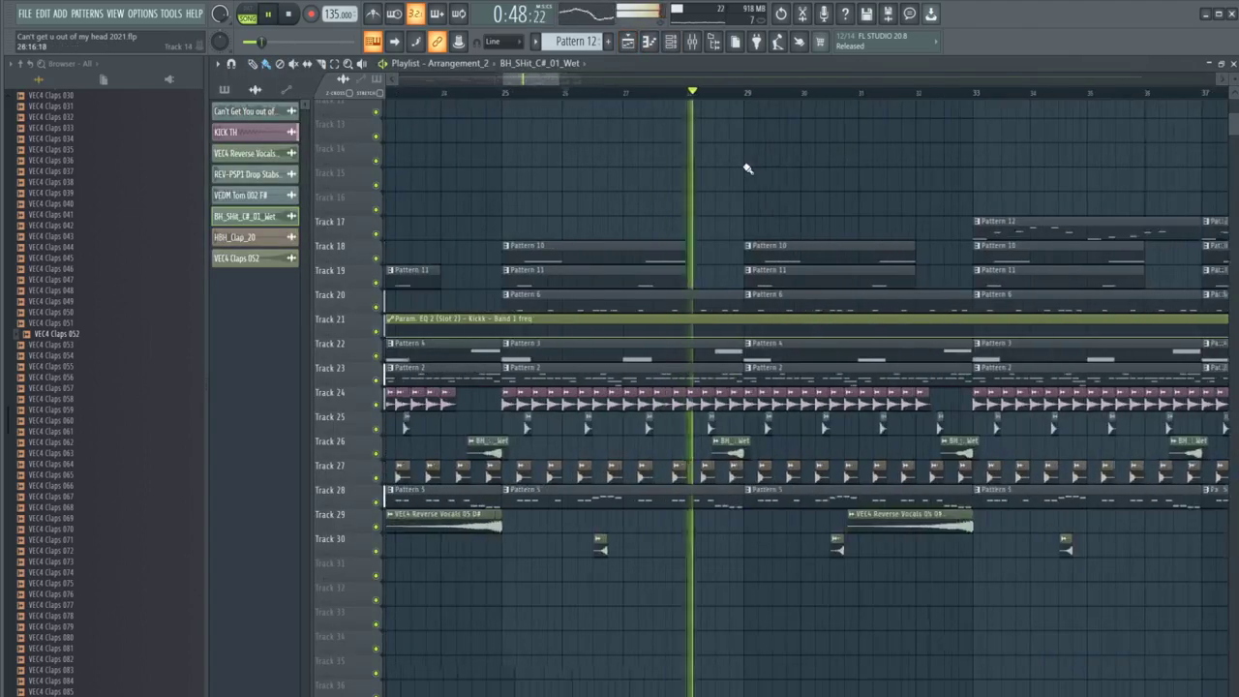
Step: Replay the arrangement from bar 27 and listen through the transition into bar 29
{"action": "scroll", "coordinate": [745, 167], "scroll_direction": "up", "scroll_amount": 2}
{"action": "left_click", "coordinate": [662, 94]}
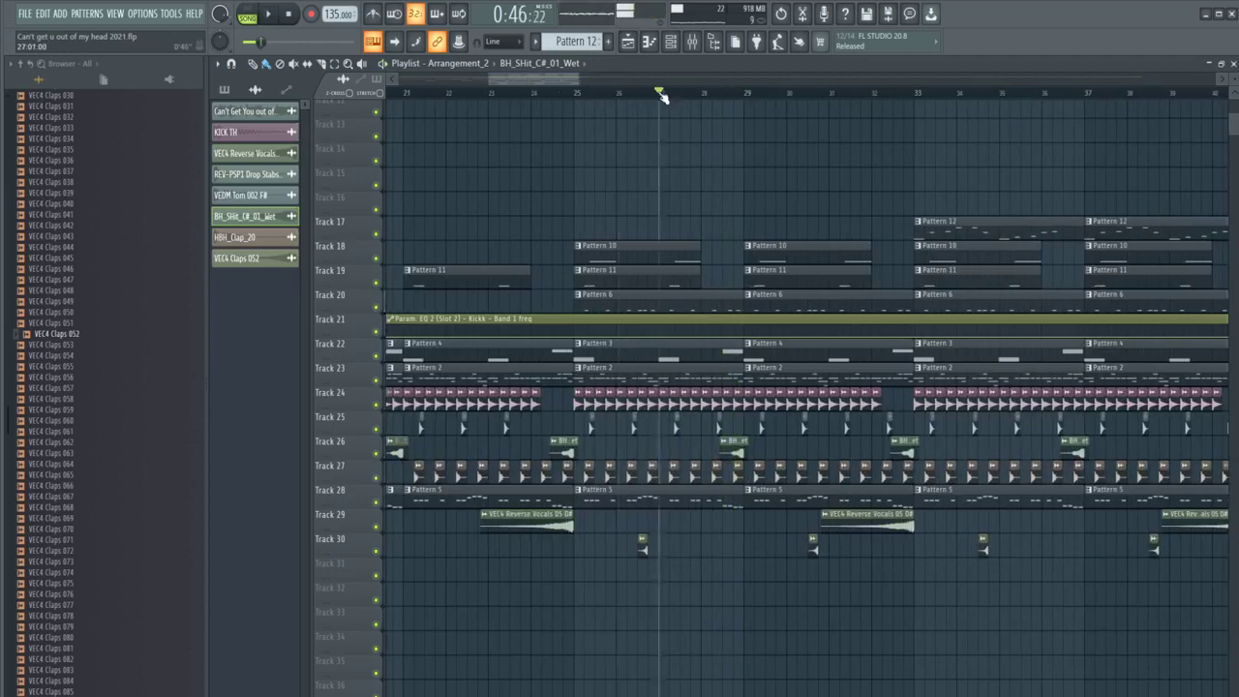
{"action": "scroll", "coordinate": [717, 216], "scroll_direction": "up", "scroll_amount": 3}
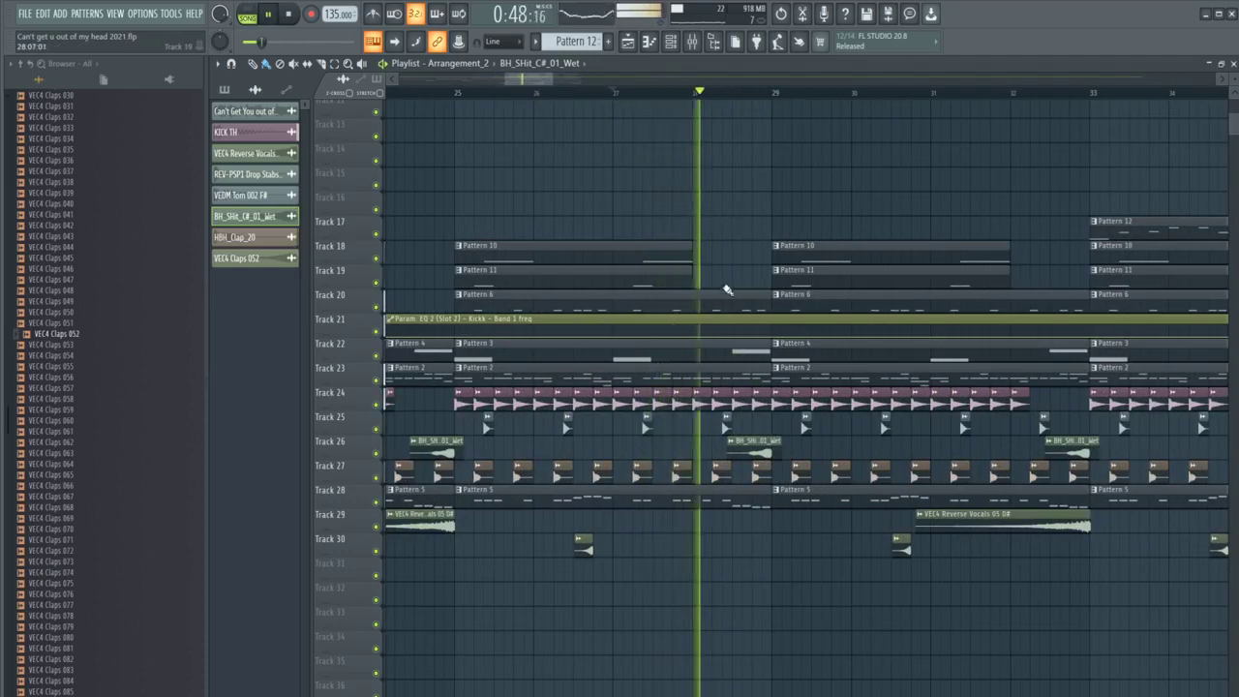
{"action": "scroll", "coordinate": [739, 273], "scroll_direction": "down", "scroll_amount": 2}
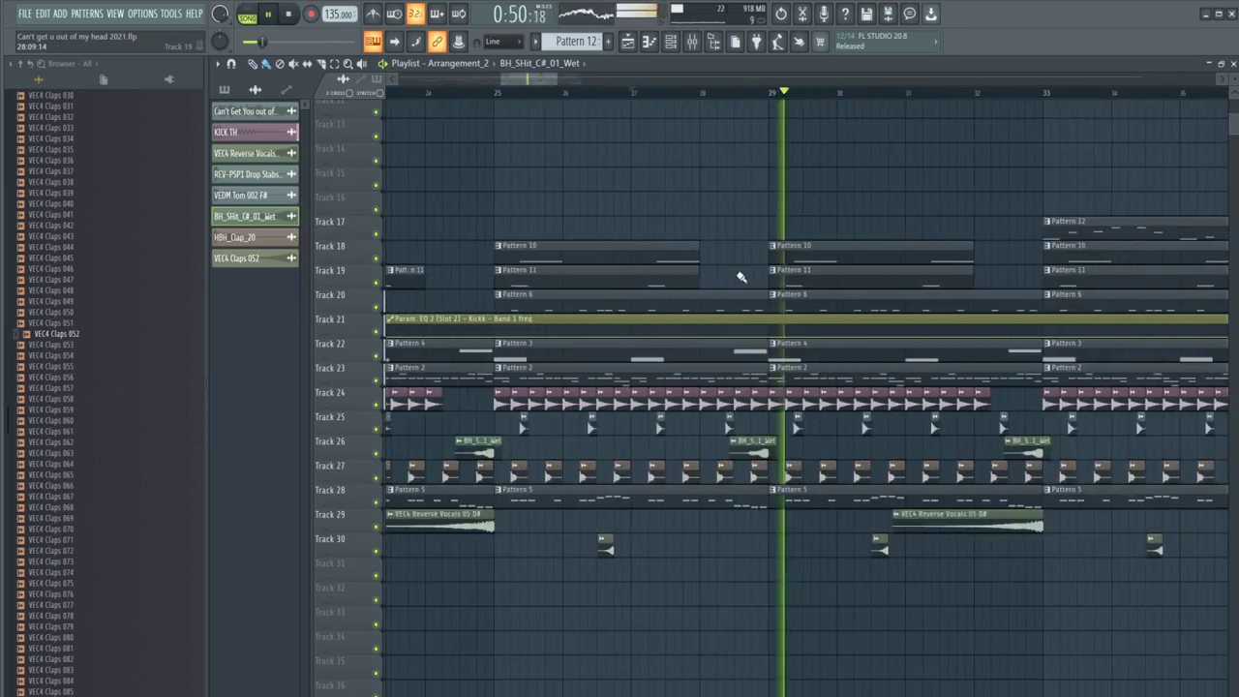
Step: Preview VEC4 Claps 002 in the sample browser and collapse the Vengeance folder to look through other samples while the song plays from bar 16
{"action": "scroll", "coordinate": [48, 339], "scroll_direction": "up", "scroll_amount": 5}
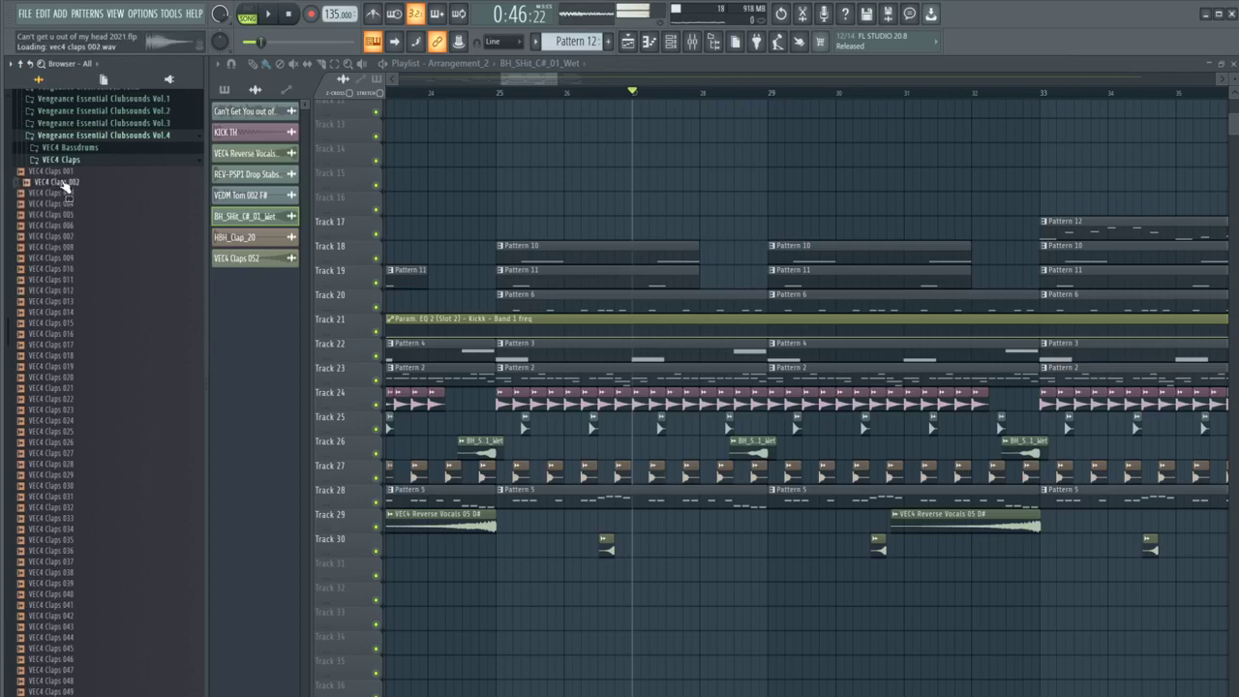
{"action": "scroll", "coordinate": [63, 290], "scroll_direction": "up", "scroll_amount": 10}
{"action": "scroll", "coordinate": [487, 246], "scroll_direction": "down", "scroll_amount": 5}
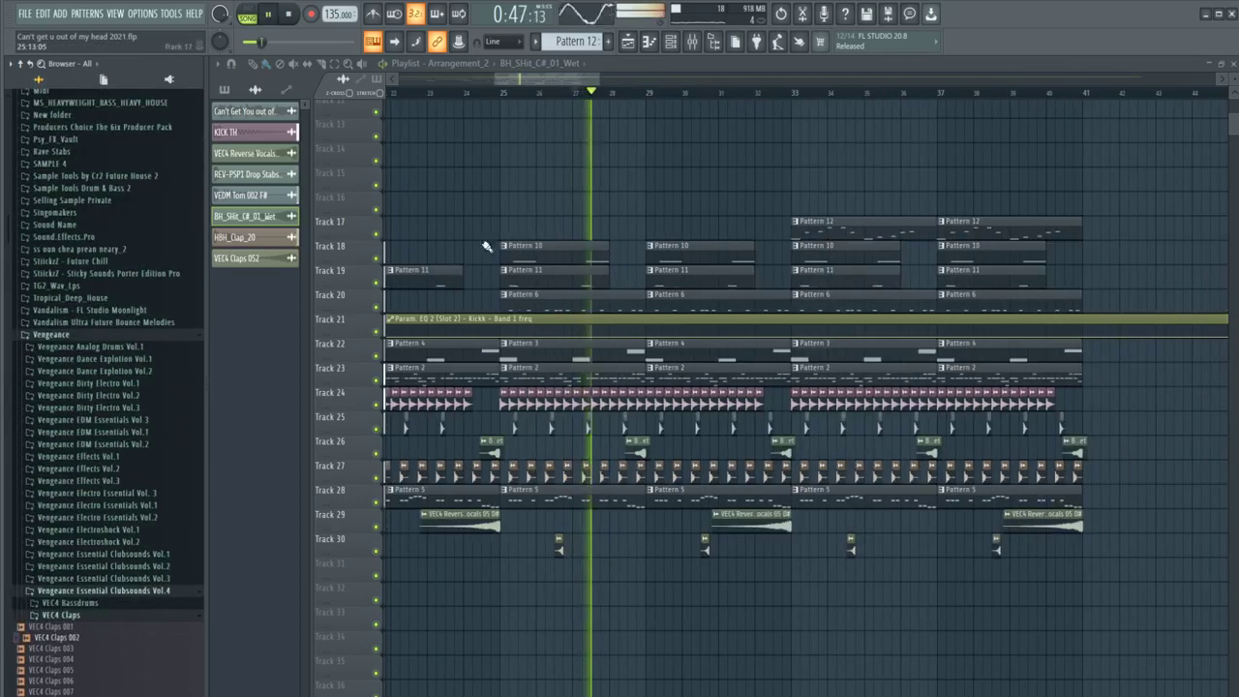
{"action": "key", "text": "space"}
{"action": "scroll", "coordinate": [575, 152], "scroll_direction": "down", "scroll_amount": 3}
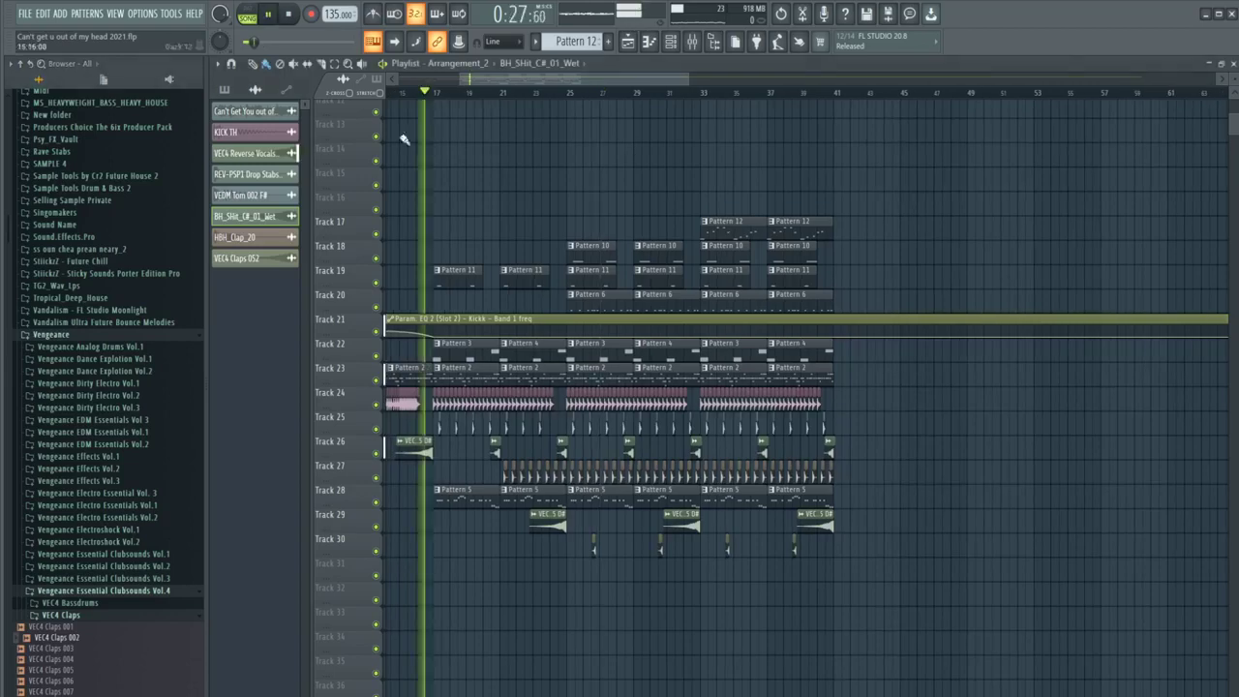
{"action": "left_click", "coordinate": [53, 334]}
{"action": "scroll", "coordinate": [454, 151], "scroll_direction": "down", "scroll_amount": 3}
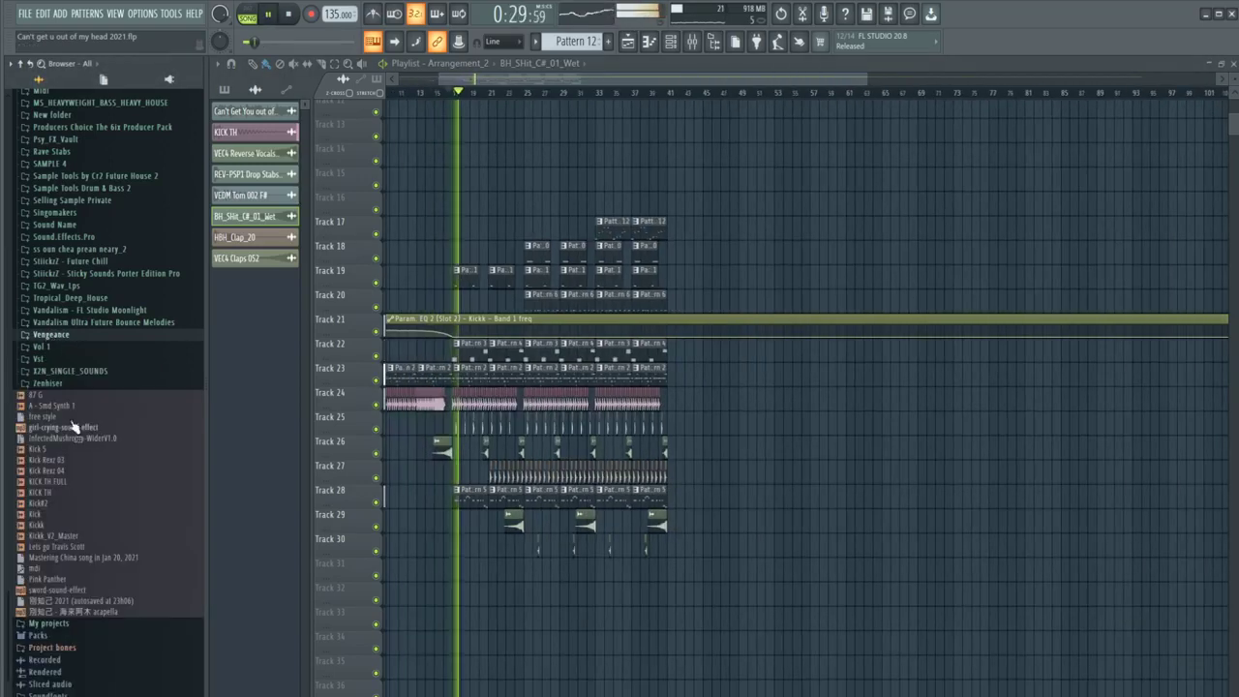
Step: Preview the sword-sound-effect sample against the playing song and go back through the browser to the My Package folders
{"action": "left_click", "coordinate": [87, 591]}
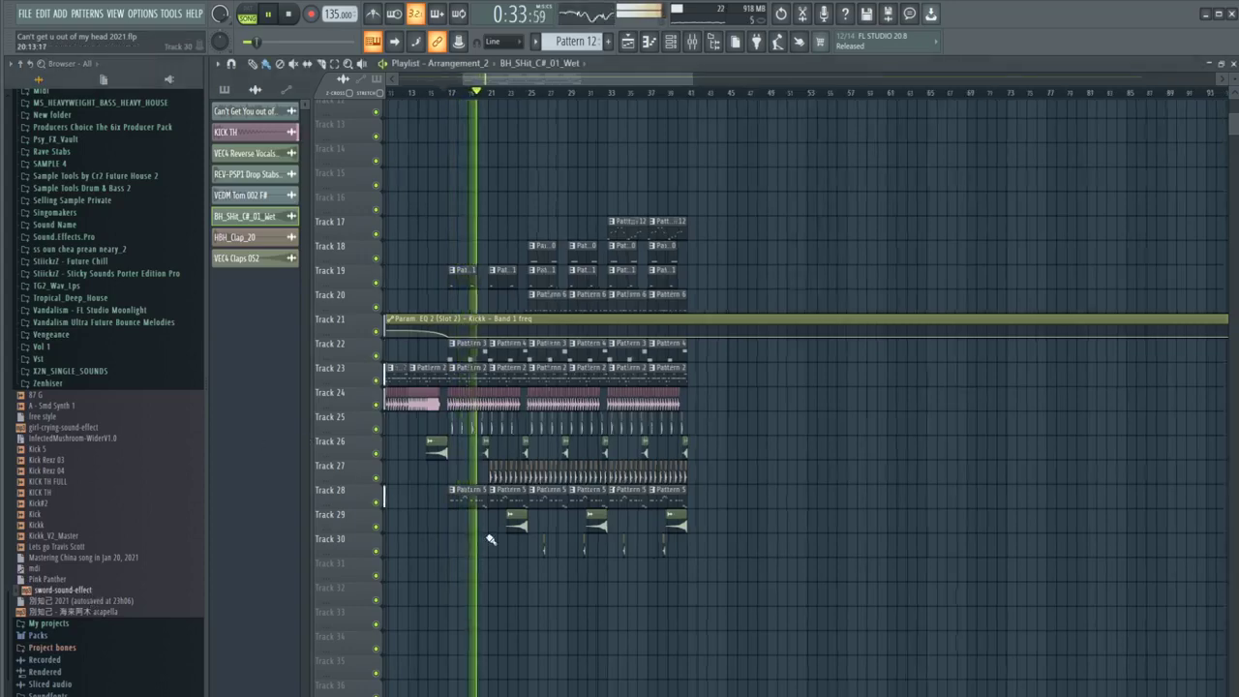
{"action": "scroll", "coordinate": [487, 533], "scroll_direction": "up", "scroll_amount": 3}
{"action": "scroll", "coordinate": [48, 383], "scroll_direction": "up", "scroll_amount": 4}
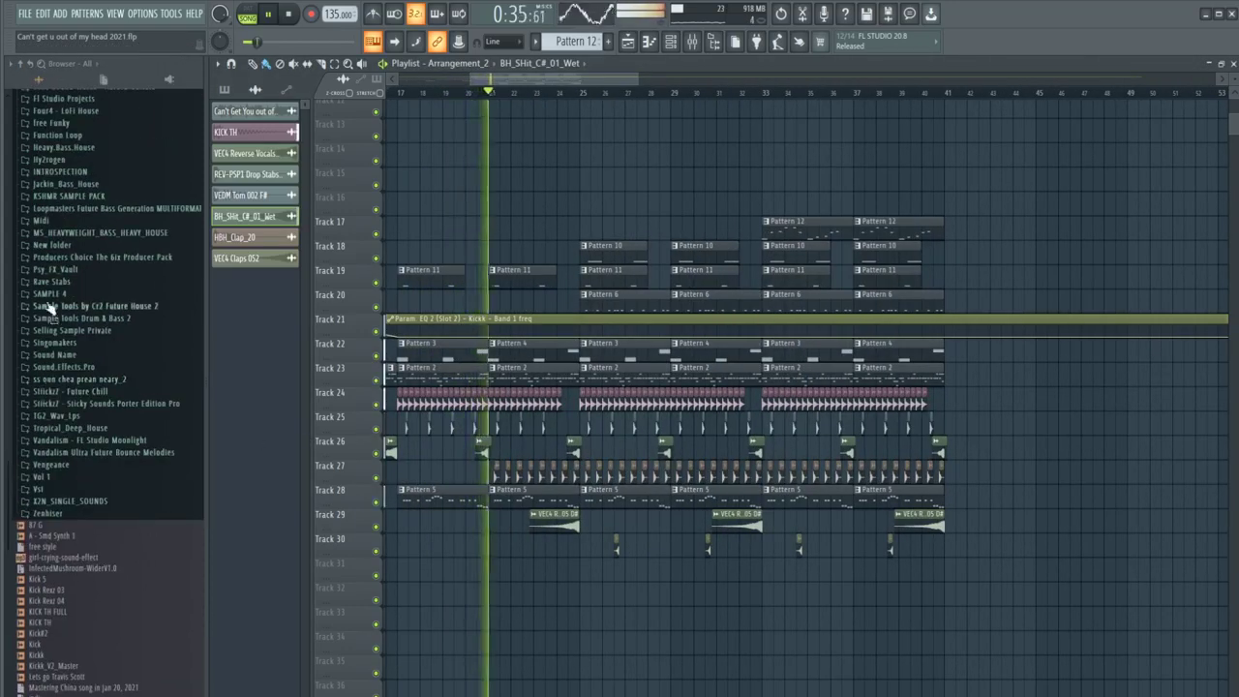
{"action": "scroll", "coordinate": [48, 307], "scroll_direction": "up", "scroll_amount": 8}
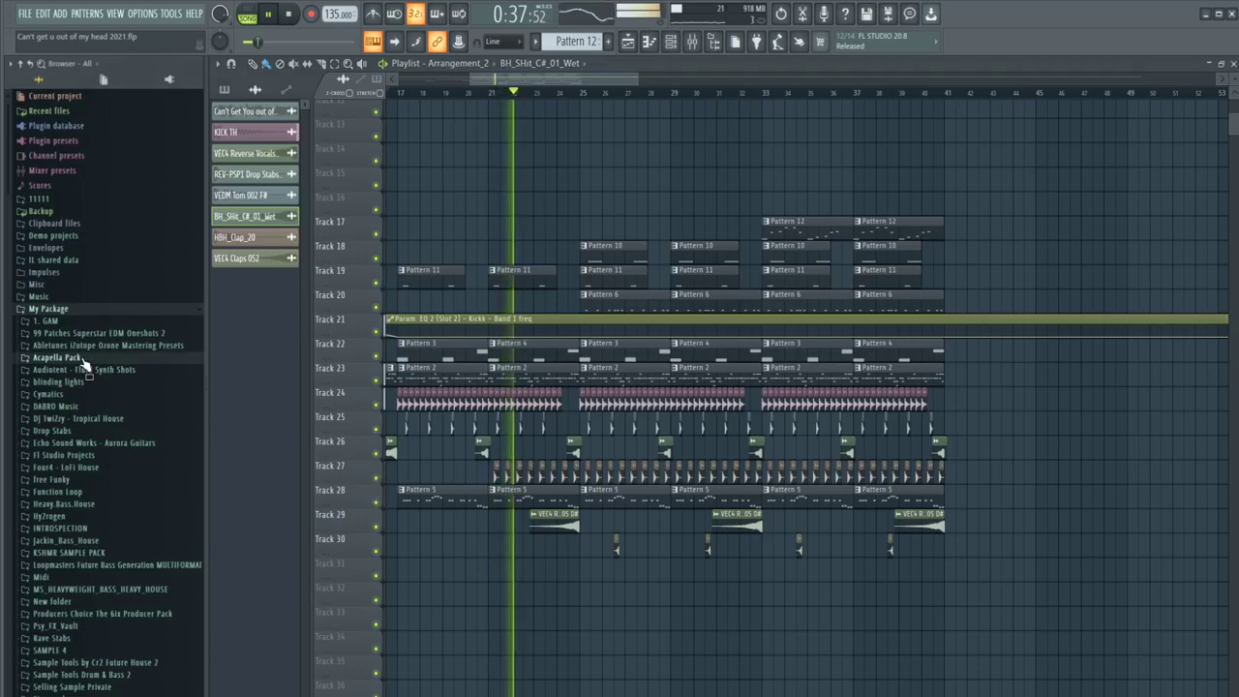
Step: Stop playback and look through the Acapella Pack folder for a vocal, previewing Song Saii Vocal 130 bpm
{"action": "key", "text": "space"}
{"action": "scroll", "coordinate": [84, 364], "scroll_direction": "down", "scroll_amount": 10}
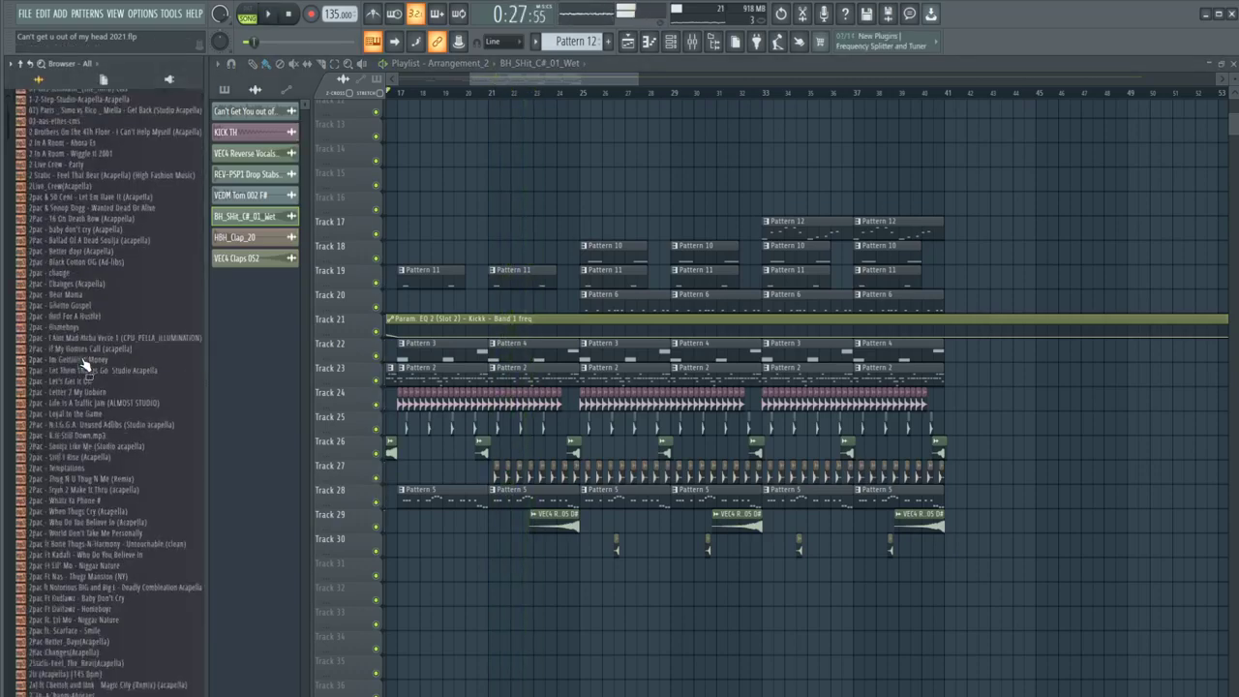
{"action": "left_click_drag", "start_coordinate": [13, 161], "coordinate": [55, 569]}
{"action": "scroll", "coordinate": [56, 568], "scroll_direction": "down", "scroll_amount": 10}
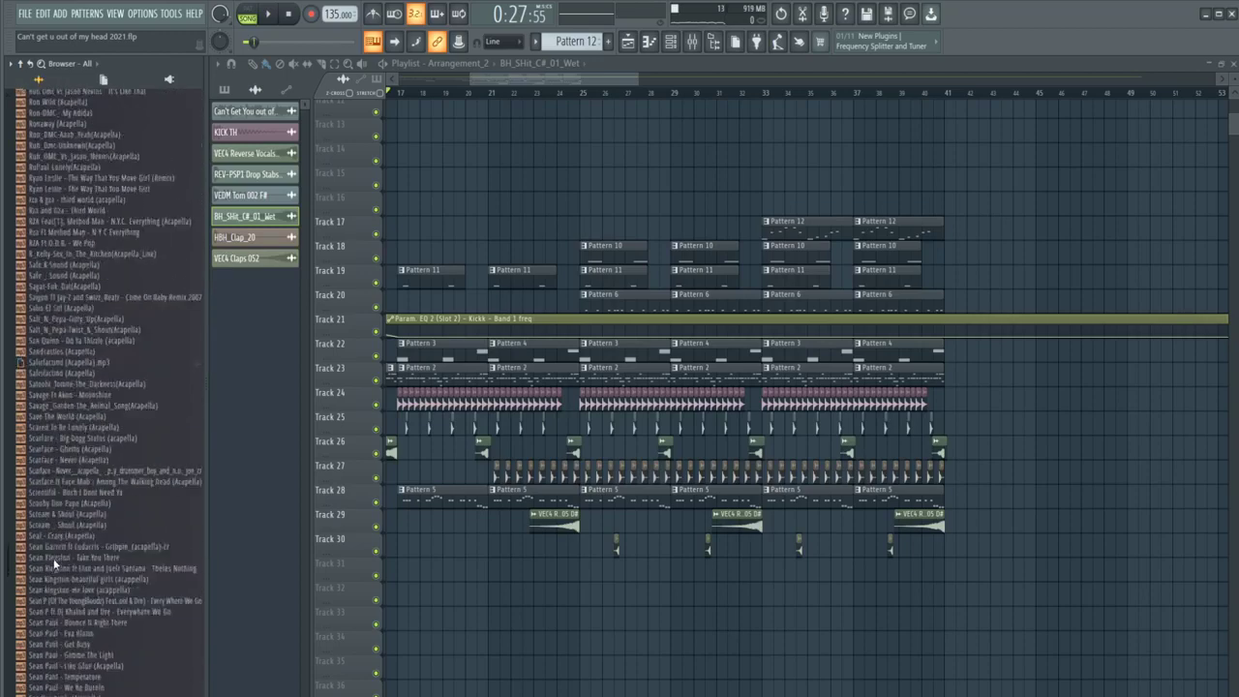
{"action": "scroll", "coordinate": [44, 597], "scroll_direction": "down", "scroll_amount": 14}
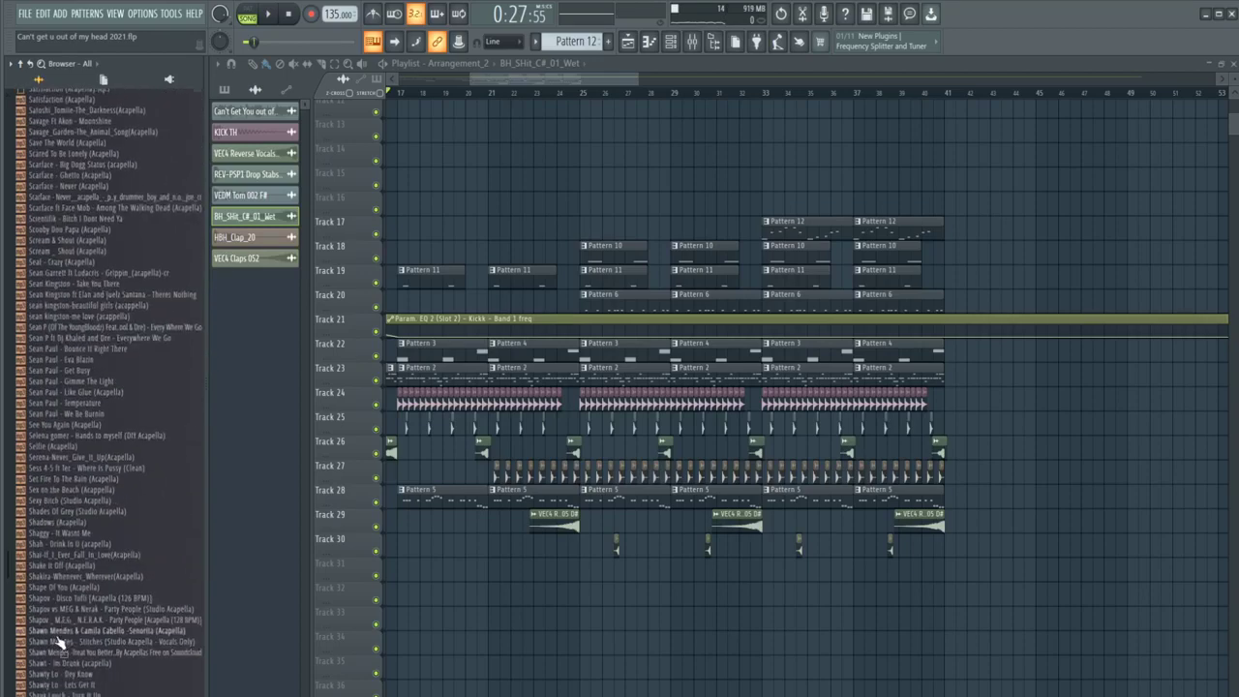
{"action": "scroll", "coordinate": [51, 561], "scroll_direction": "down", "scroll_amount": 9}
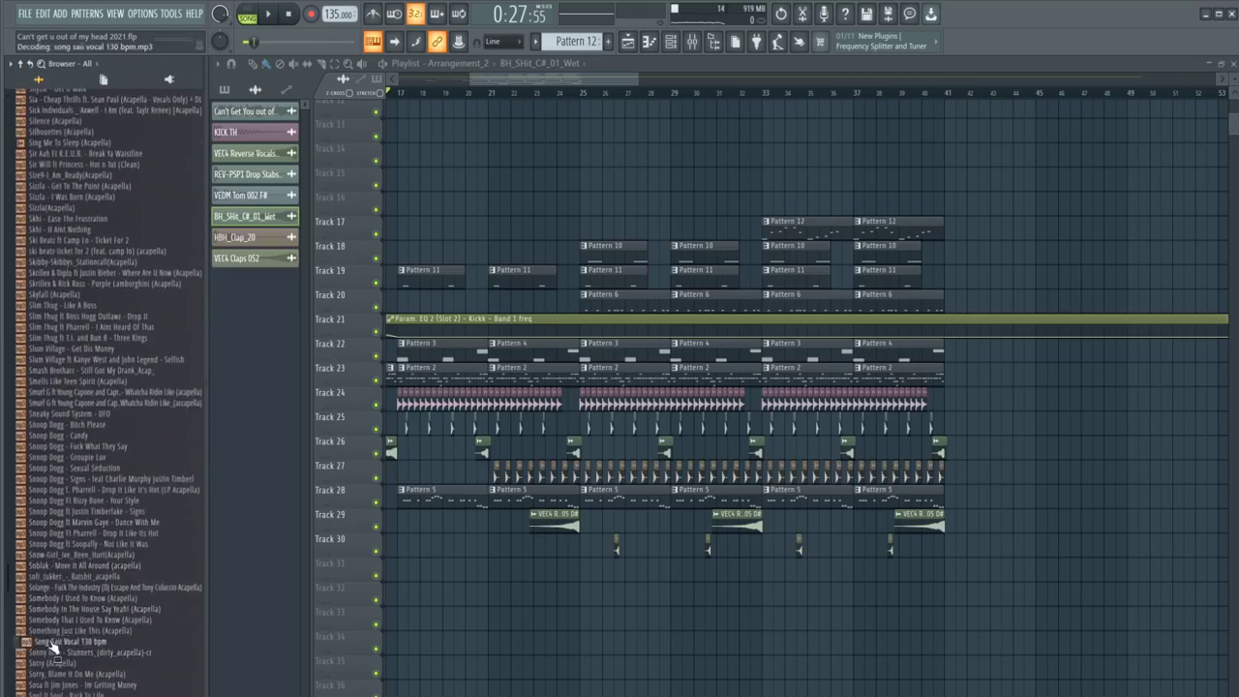
Step: Find the sofi_tukker_-_Batshit_acapella sample in the Acapella Pack folder and place it on Track 15 starting at bar 17
{"action": "scroll", "coordinate": [53, 647], "scroll_direction": "down", "scroll_amount": 5}
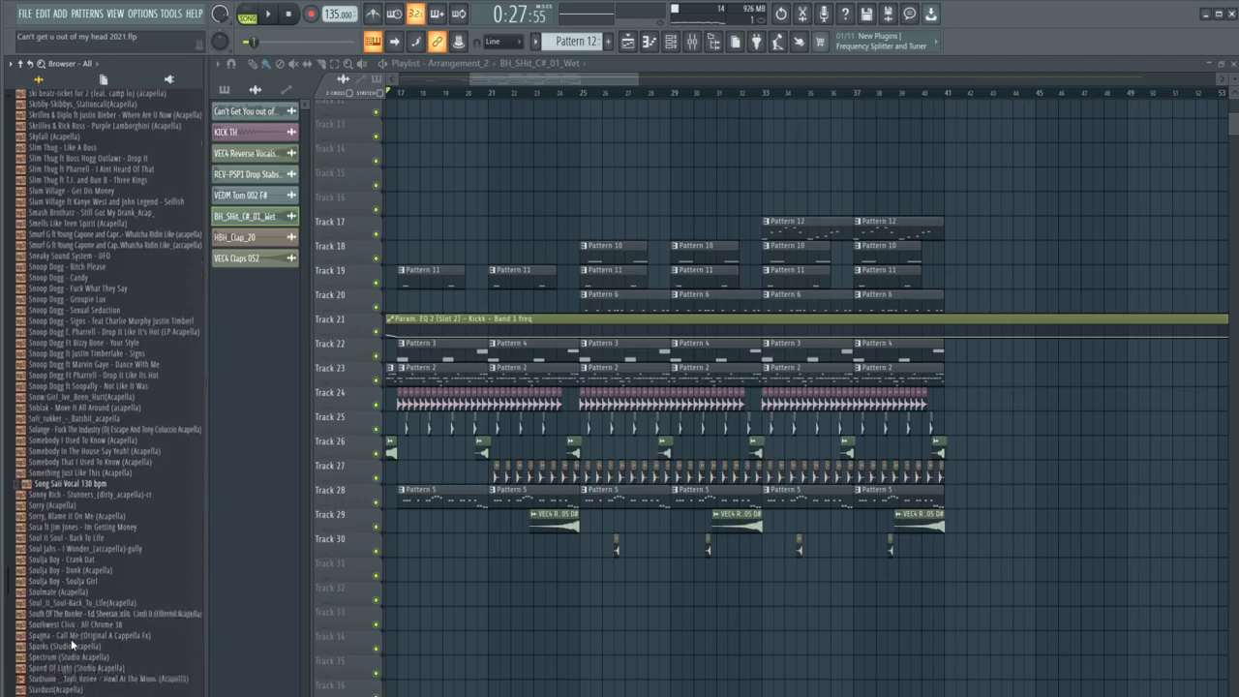
{"action": "scroll", "coordinate": [72, 645], "scroll_direction": "down", "scroll_amount": 3}
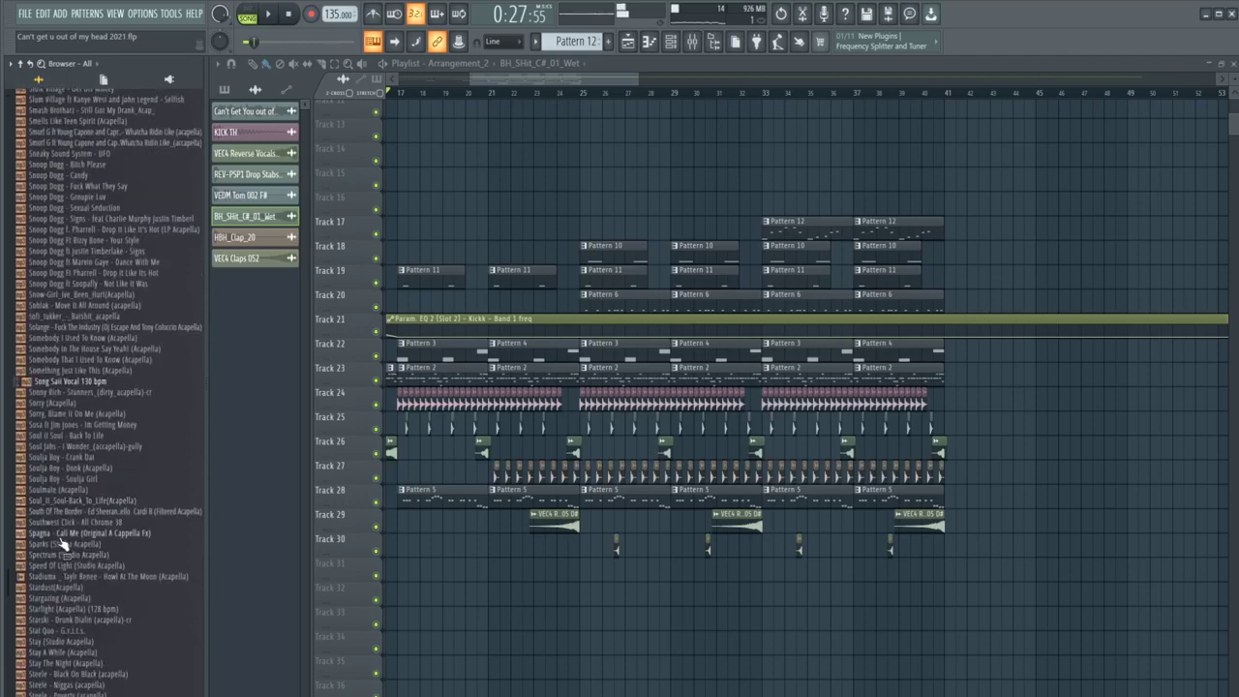
{"action": "scroll", "coordinate": [68, 421], "scroll_direction": "up", "scroll_amount": 2}
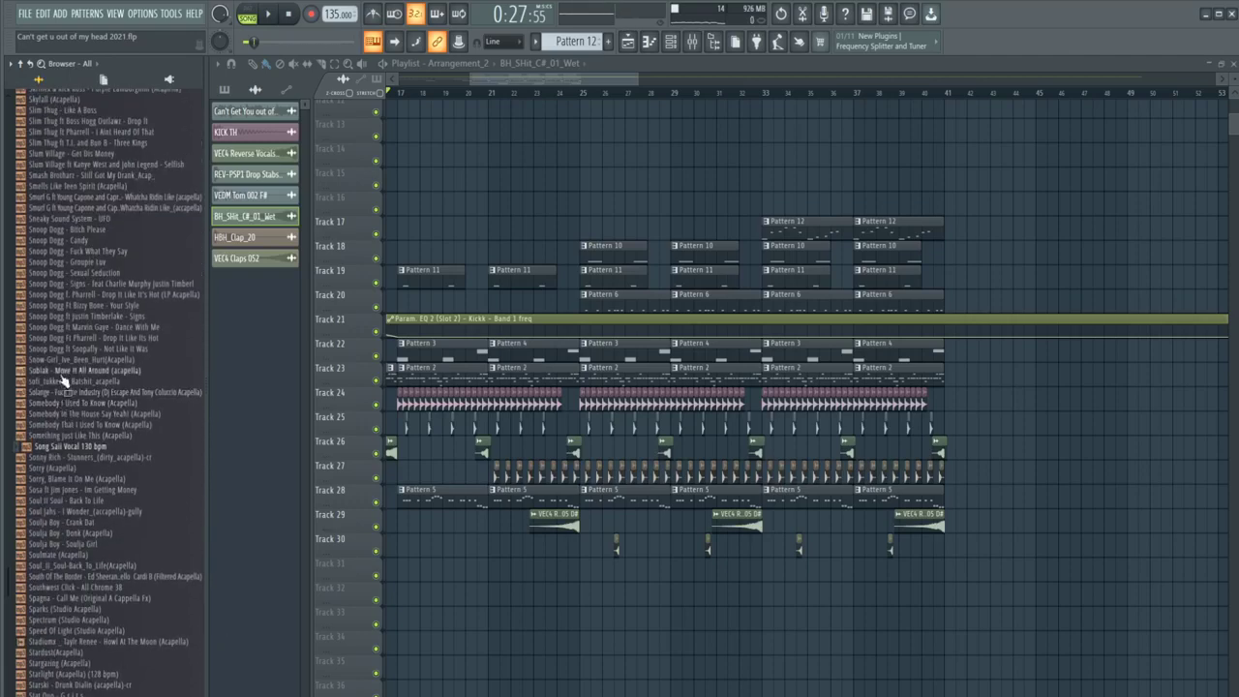
{"action": "left_click_drag", "start_coordinate": [60, 385], "coordinate": [435, 191]}
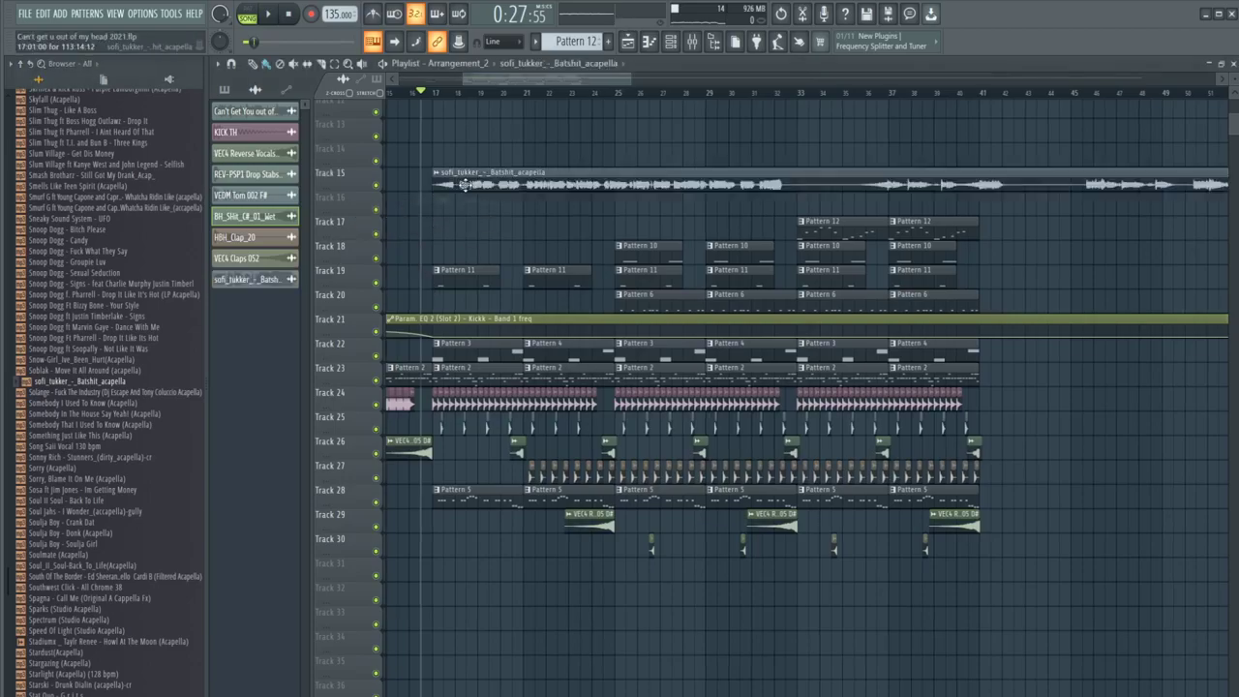